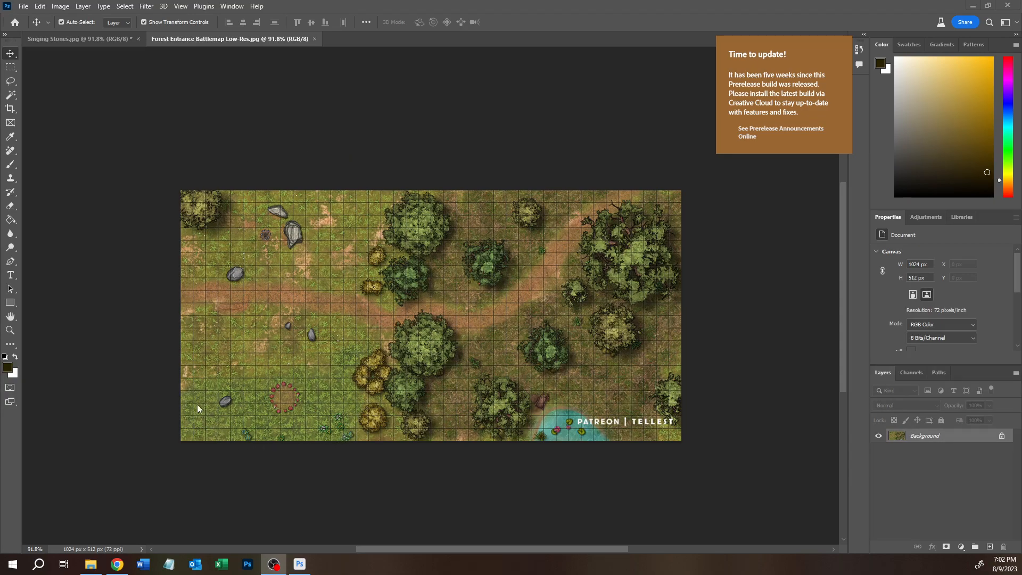
Step: Compare the two open maps and extend the Forest Entrance canvas to 1024 pixels high, anchored at the bottom centre
{"action": "left_click", "coordinate": [62, 37]}
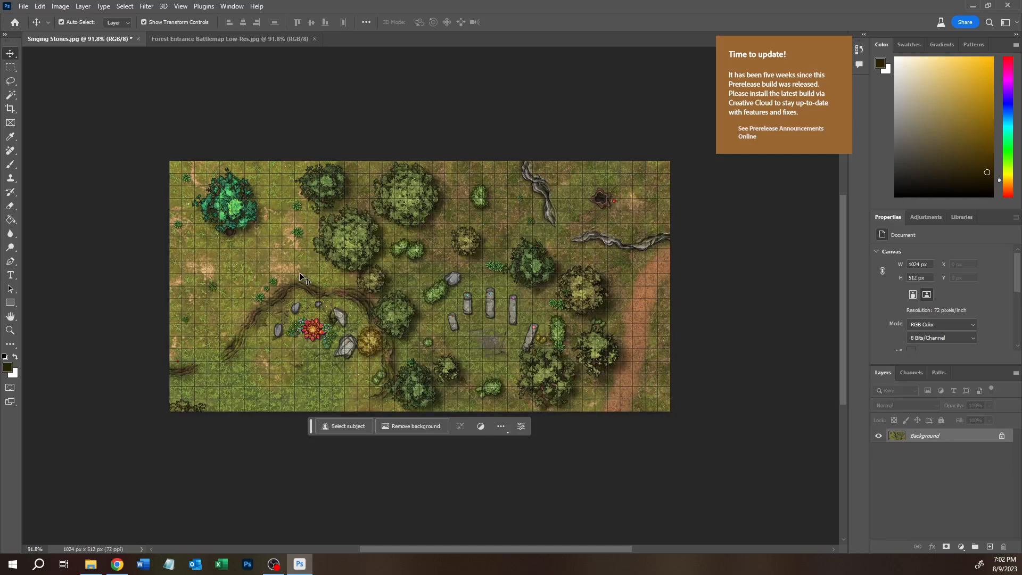
{"action": "left_click", "coordinate": [200, 40]}
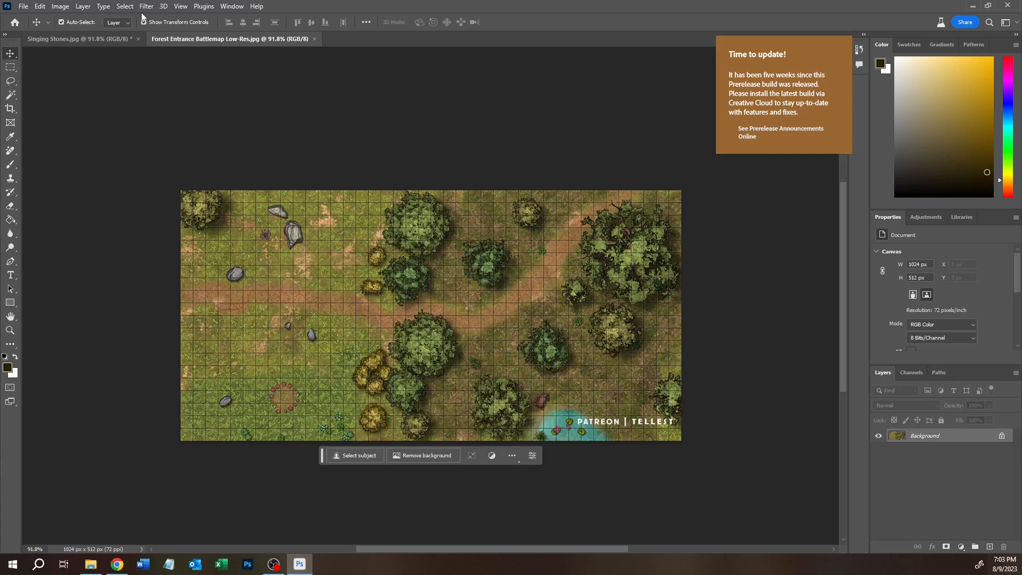
{"action": "left_click", "coordinate": [110, 39]}
{"action": "left_click", "coordinate": [229, 38]}
{"action": "left_click", "coordinate": [60, 6]}
{"action": "left_click", "coordinate": [80, 102]}
{"action": "key", "text": "Tab"}
{"action": "type", "text": "1024"}
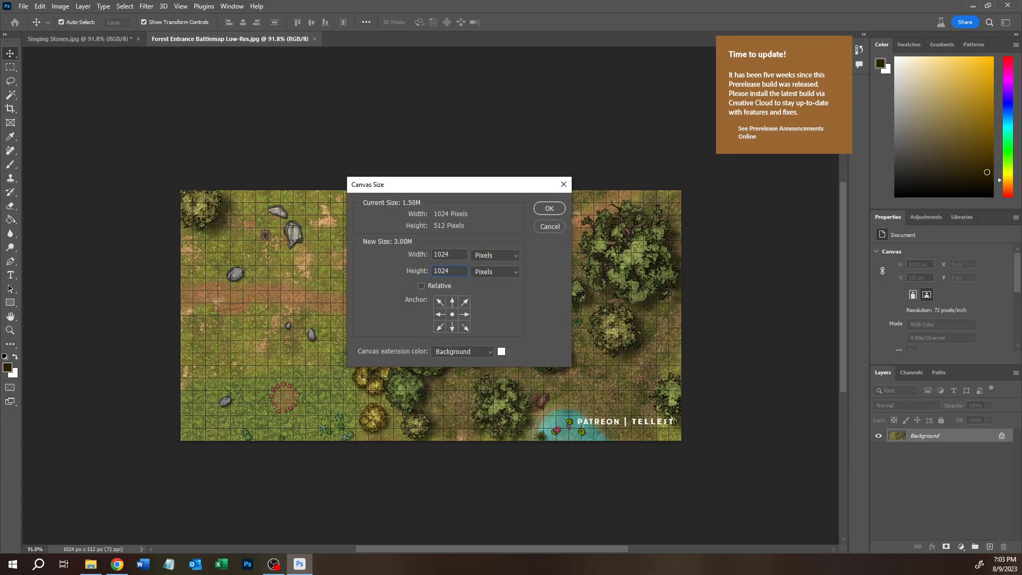
{"action": "left_click", "coordinate": [452, 326]}
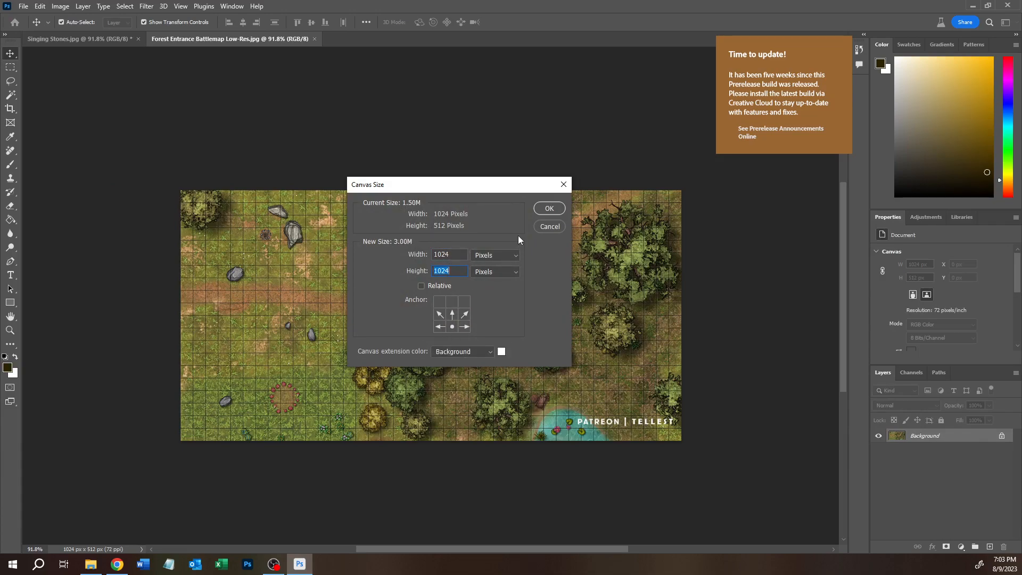
{"action": "left_click", "coordinate": [549, 208]}
{"action": "scroll", "coordinate": [392, 303], "scroll_direction": "down", "scroll_amount": 5}
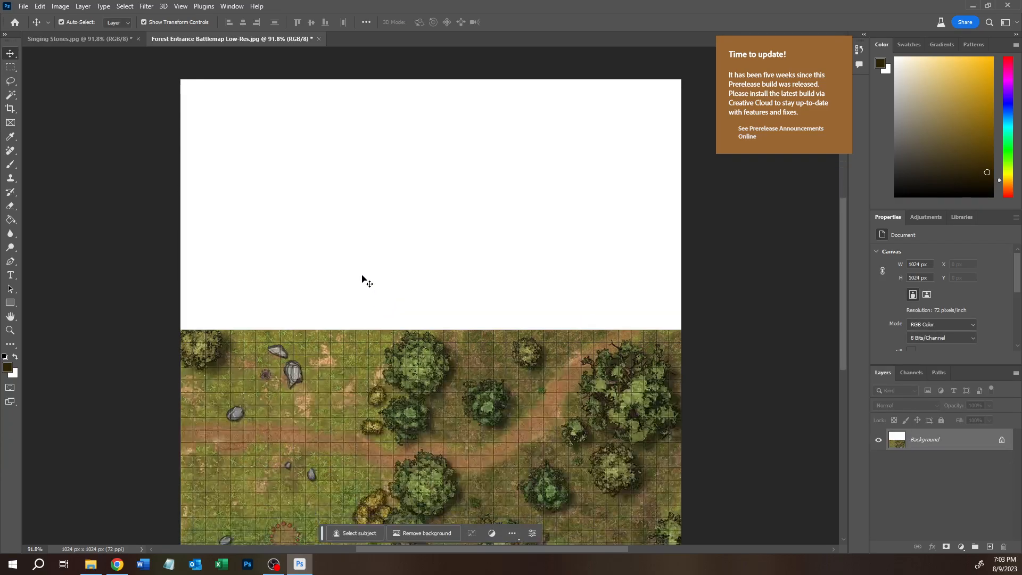
Step: Duplicate the Singing Stones background layer into the Forest Entrance Battlemap Low-Res document and view that document
{"action": "left_click", "coordinate": [97, 43]}
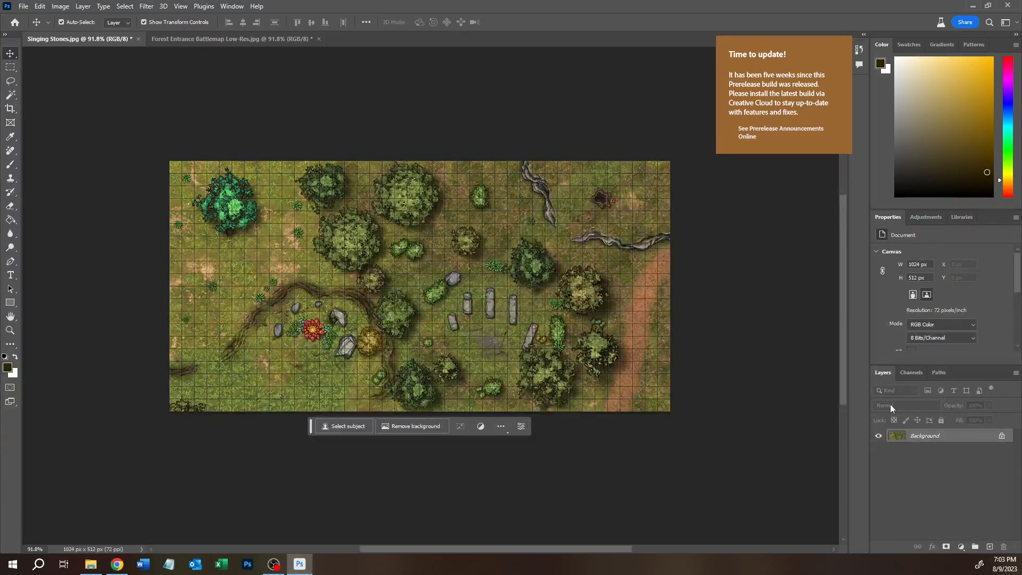
{"action": "right_click", "coordinate": [950, 435]}
{"action": "left_click", "coordinate": [933, 330]}
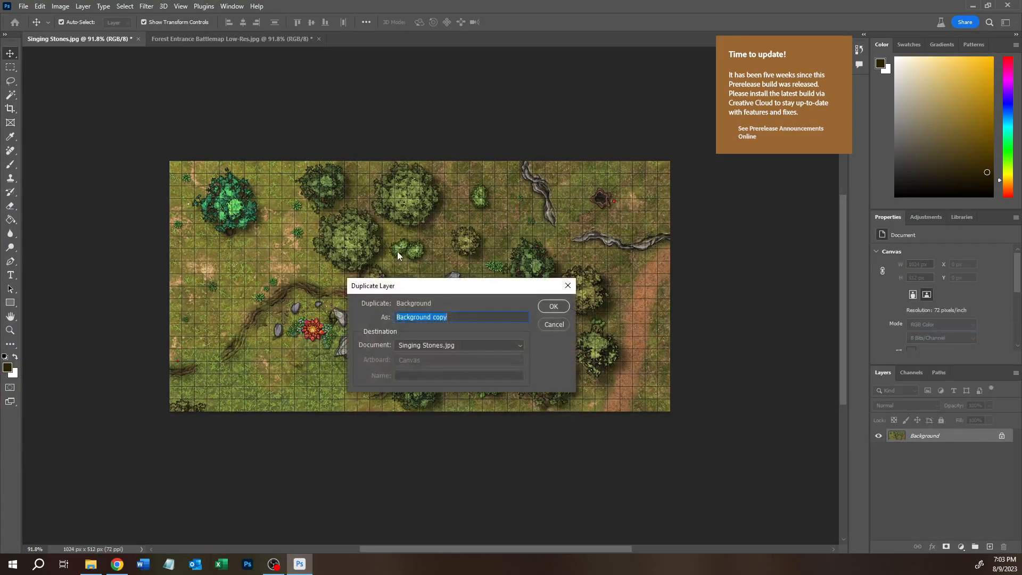
{"action": "left_click", "coordinate": [427, 345]}
{"action": "left_click", "coordinate": [431, 364]}
{"action": "left_click", "coordinate": [553, 308]}
{"action": "left_click", "coordinate": [213, 41]}
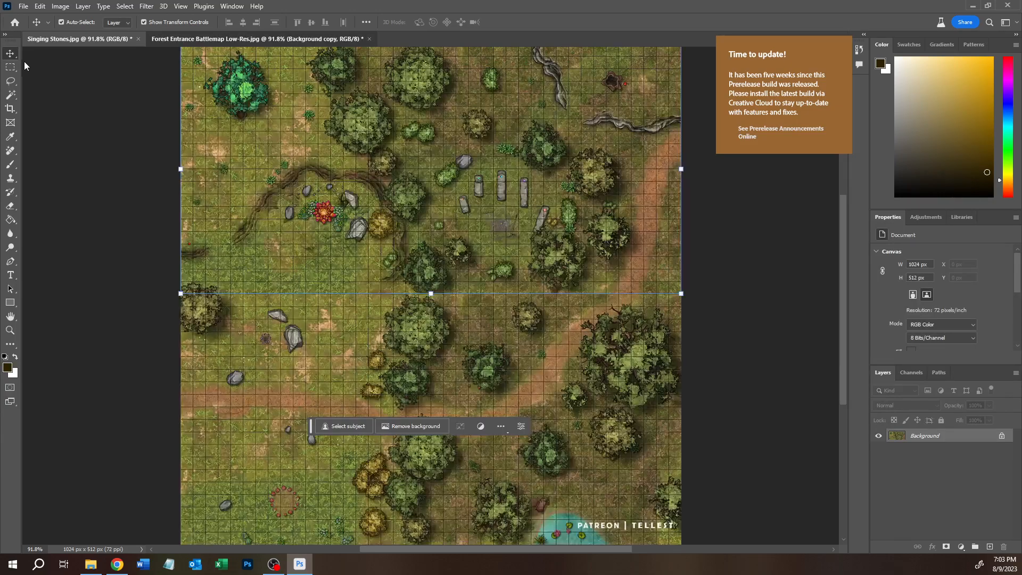
{"action": "left_click", "coordinate": [10, 67]}
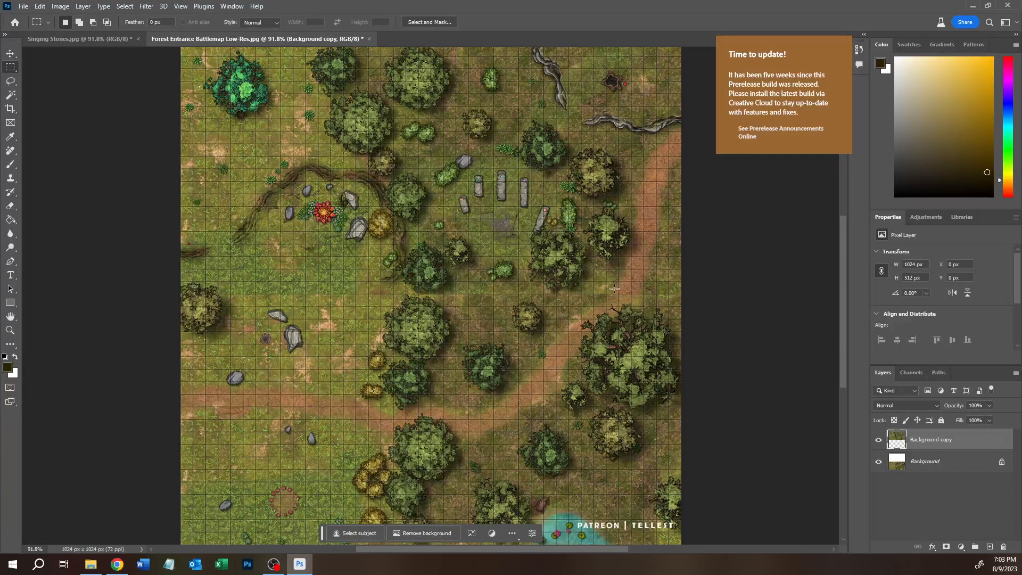
{"action": "left_click_drag", "start_coordinate": [151, 278], "coordinate": [232, 337]}
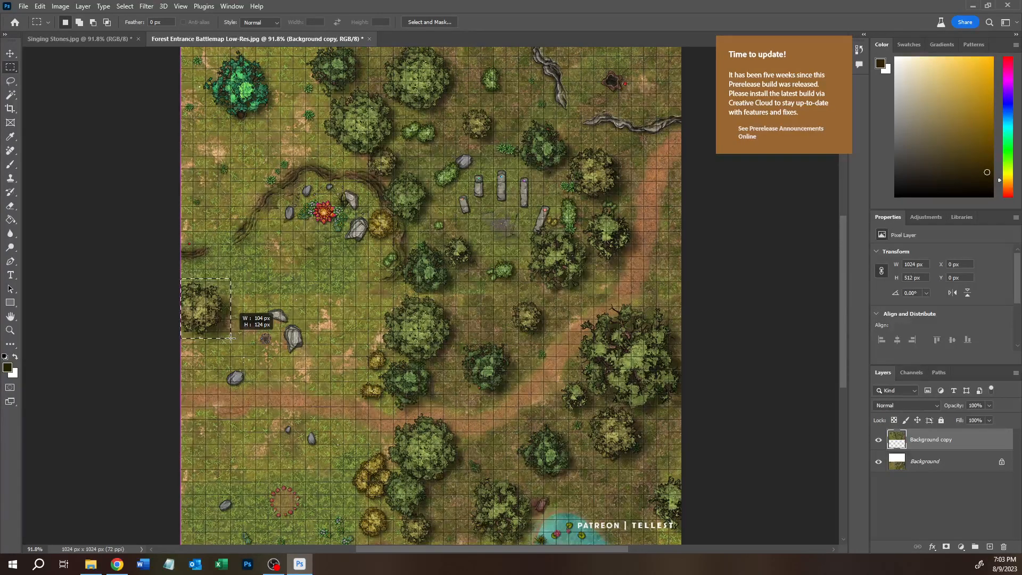
{"action": "left_click_drag", "start_coordinate": [230, 337], "coordinate": [230, 337]}
{"action": "left_click", "coordinate": [150, 298]}
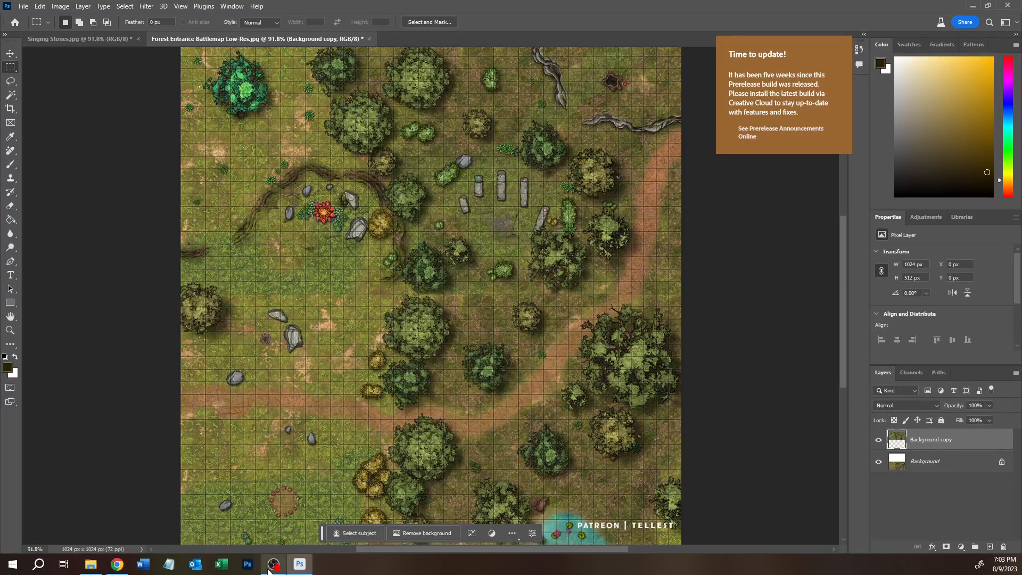
Step: Switch to the Inkarnate map in Chrome and paint the light grass background texture at 0.5 opacity along the map's lower edge
{"action": "left_click", "coordinate": [128, 565]}
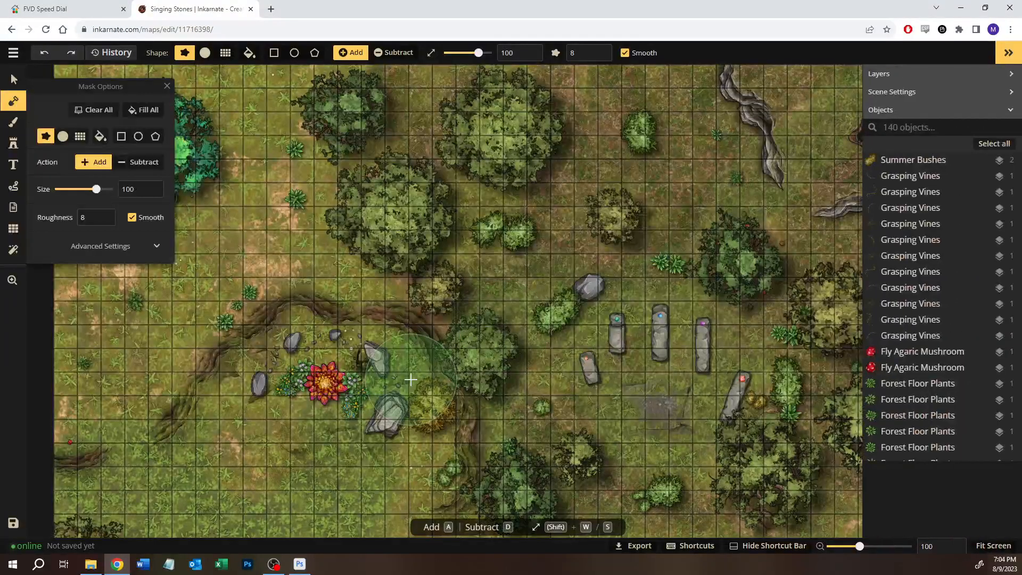
{"action": "scroll", "coordinate": [410, 377], "scroll_direction": "down", "scroll_amount": 4}
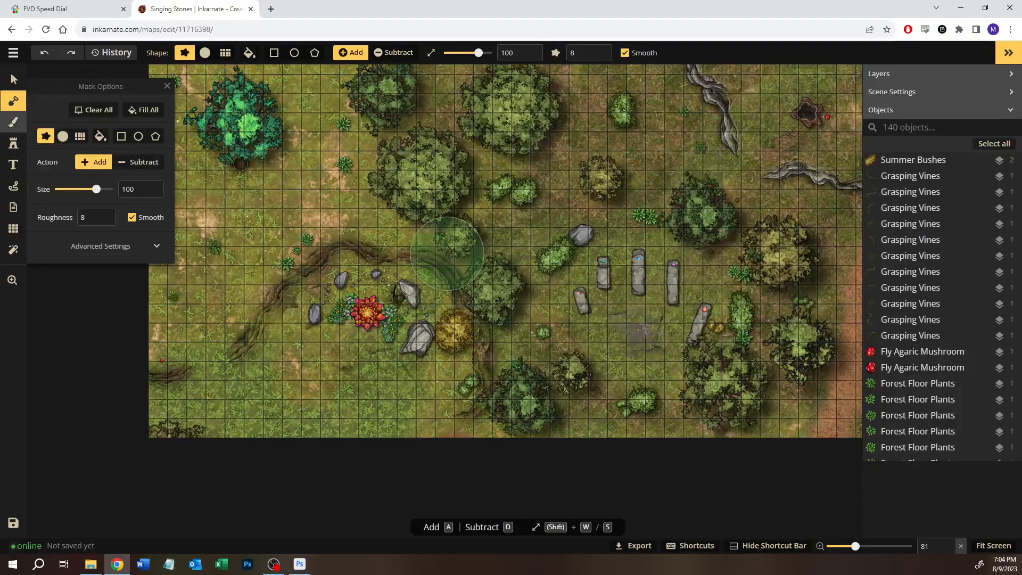
{"action": "left_click", "coordinate": [12, 122]}
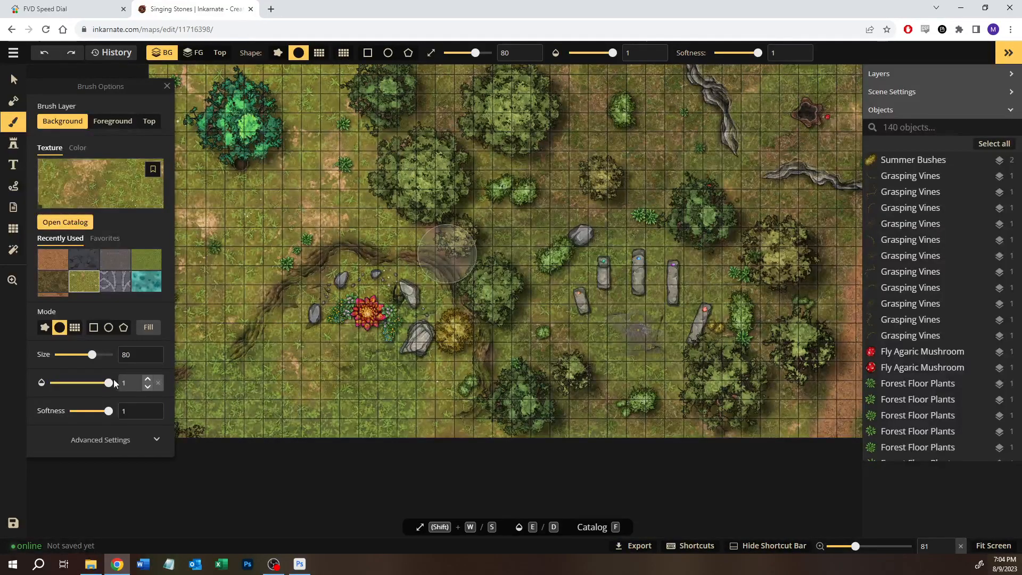
{"action": "left_click_drag", "start_coordinate": [110, 387], "coordinate": [88, 389]}
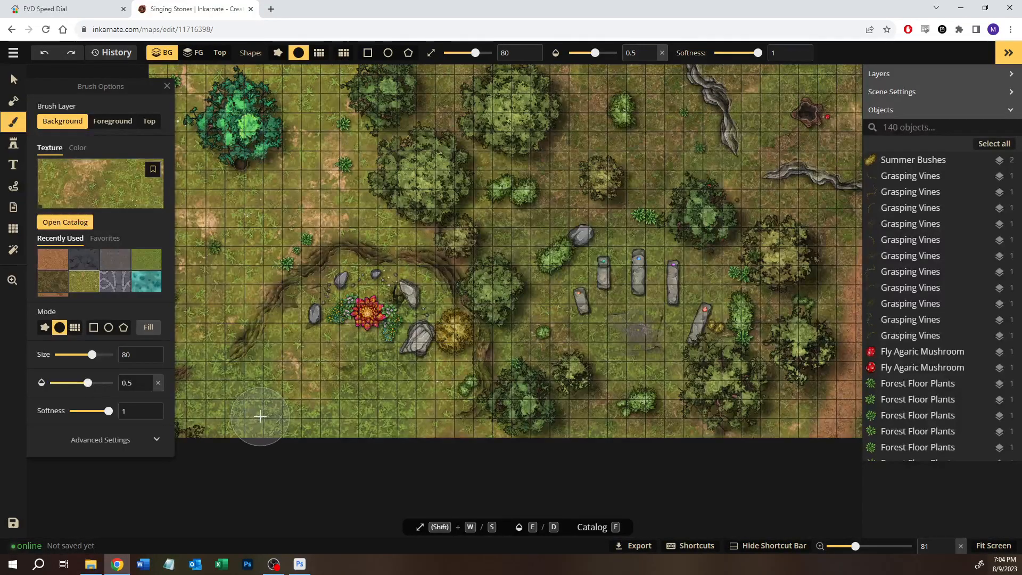
{"action": "left_click_drag", "start_coordinate": [429, 414], "coordinate": [287, 429]}
{"action": "mouse_move", "coordinate": [441, 423]}
{"action": "left_mouse_down"}
{"action": "mouse_move", "coordinate": [271, 432]}
{"action": "mouse_move", "coordinate": [194, 423]}
{"action": "mouse_move", "coordinate": [470, 424]}
{"action": "mouse_move", "coordinate": [412, 399]}
{"action": "mouse_move", "coordinate": [301, 406]}
{"action": "mouse_move", "coordinate": [345, 428]}
{"action": "left_mouse_up"}
{"action": "key", "text": "space"}
{"action": "left_click_drag", "start_coordinate": [380, 424], "coordinate": [516, 398]}
{"action": "mouse_move", "coordinate": [388, 407]}
{"action": "left_mouse_down"}
{"action": "mouse_move", "coordinate": [277, 393]}
{"action": "mouse_move", "coordinate": [444, 404]}
{"action": "mouse_move", "coordinate": [252, 393]}
{"action": "left_mouse_up"}
{"action": "key", "text": "space"}
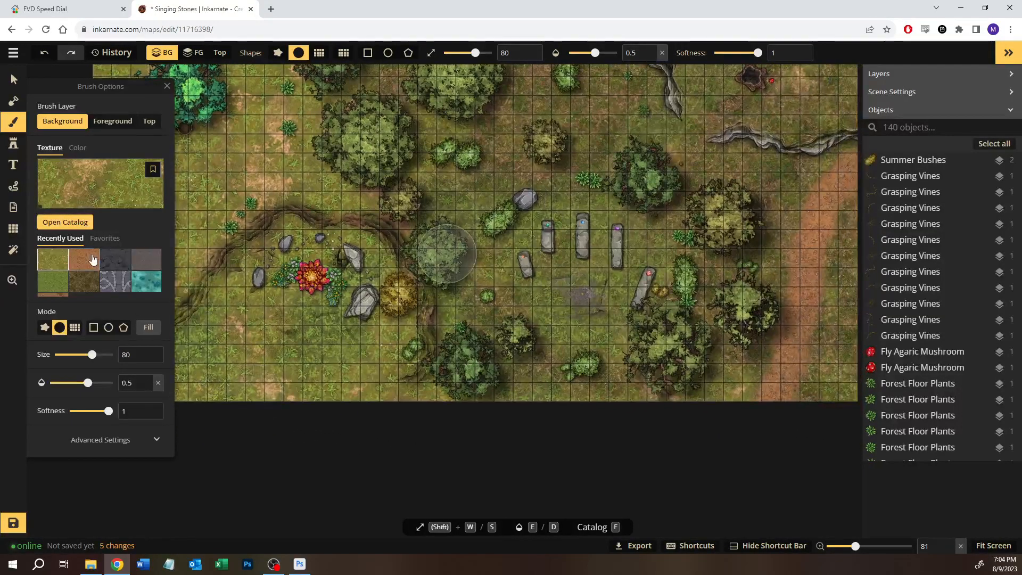
Step: Paint the dark brown forest-floor background texture at 0.5 opacity along the map's lower edge, from the middle trees towards the dirt path
{"action": "left_click", "coordinate": [86, 284]}
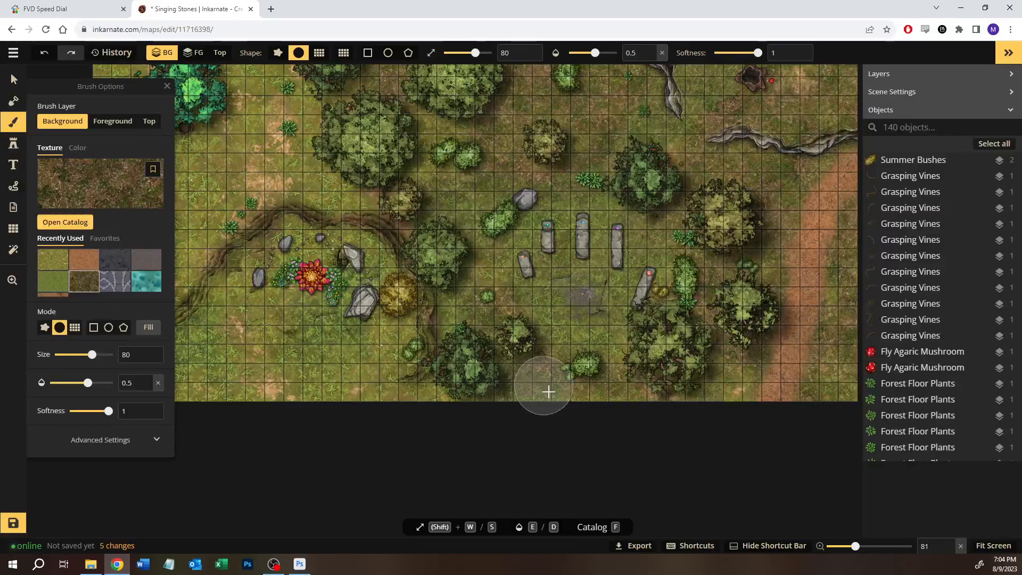
{"action": "left_click", "coordinate": [637, 394]}
{"action": "key", "text": "space"}
{"action": "mouse_move", "coordinate": [636, 395]}
{"action": "left_mouse_down"}
{"action": "mouse_move", "coordinate": [586, 410]}
{"action": "mouse_move", "coordinate": [527, 394]}
{"action": "left_mouse_up"}
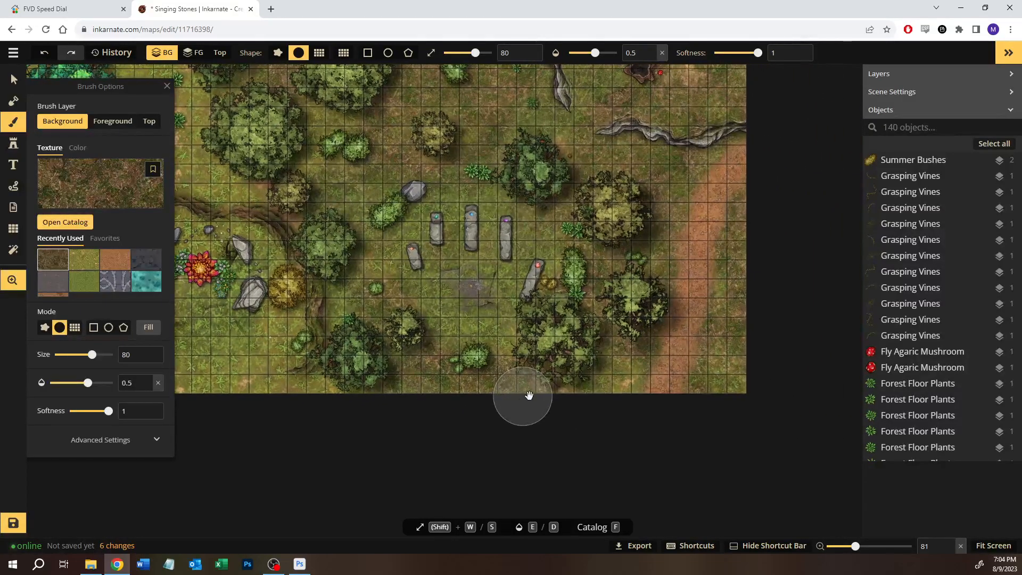
{"action": "left_click_drag", "start_coordinate": [601, 383], "coordinate": [613, 381]}
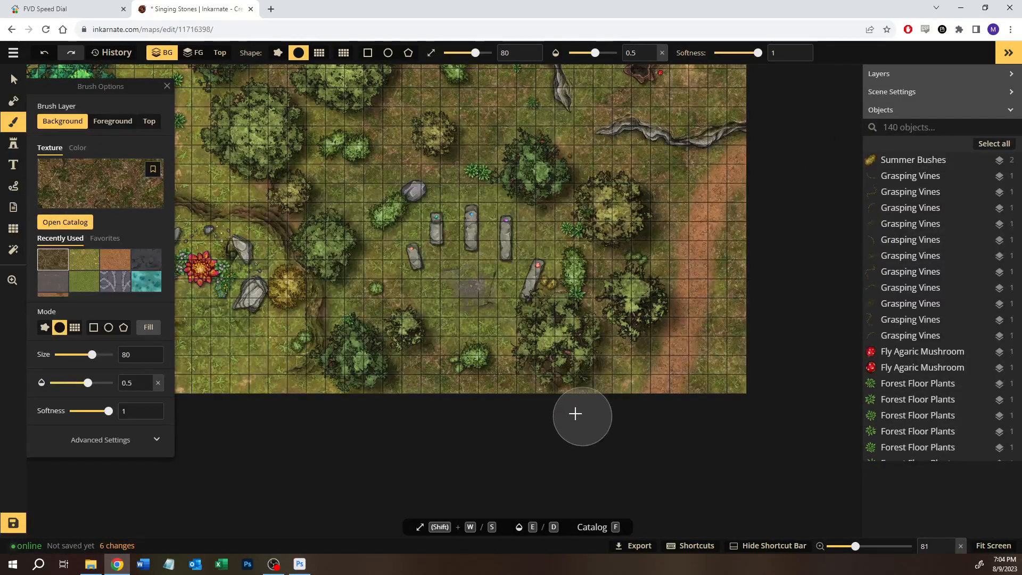
{"action": "key", "text": "space"}
{"action": "left_click_drag", "start_coordinate": [549, 393], "coordinate": [392, 369]}
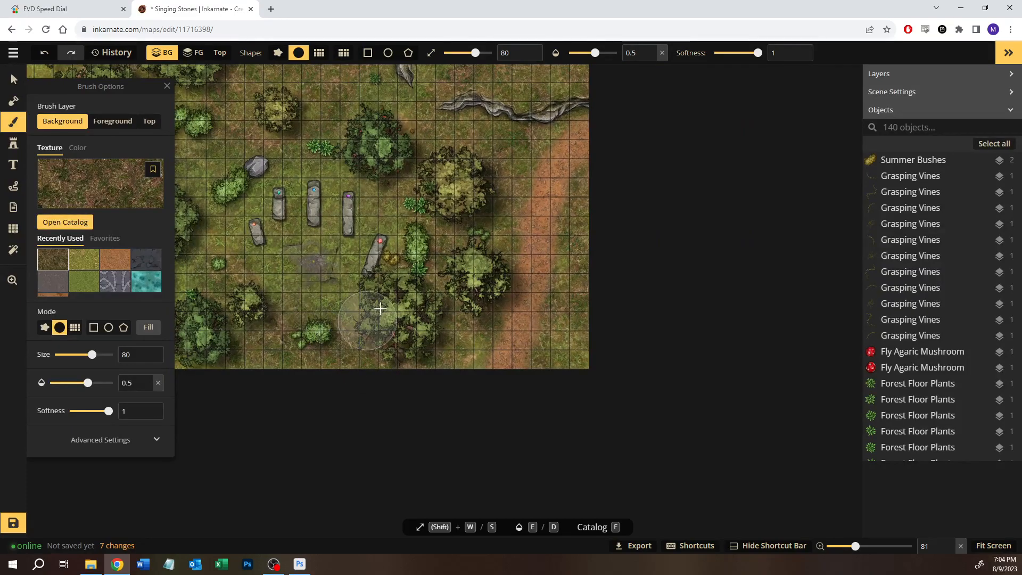
{"action": "left_click", "coordinate": [268, 312]}
{"action": "key", "text": "space"}
{"action": "mouse_move", "coordinate": [269, 312]}
{"action": "left_mouse_down"}
{"action": "mouse_move", "coordinate": [373, 286]}
{"action": "mouse_move", "coordinate": [319, 234]}
{"action": "mouse_move", "coordinate": [293, 285]}
{"action": "left_mouse_up"}
{"action": "key", "text": "space"}
{"action": "left_click_drag", "start_coordinate": [365, 329], "coordinate": [328, 307]}
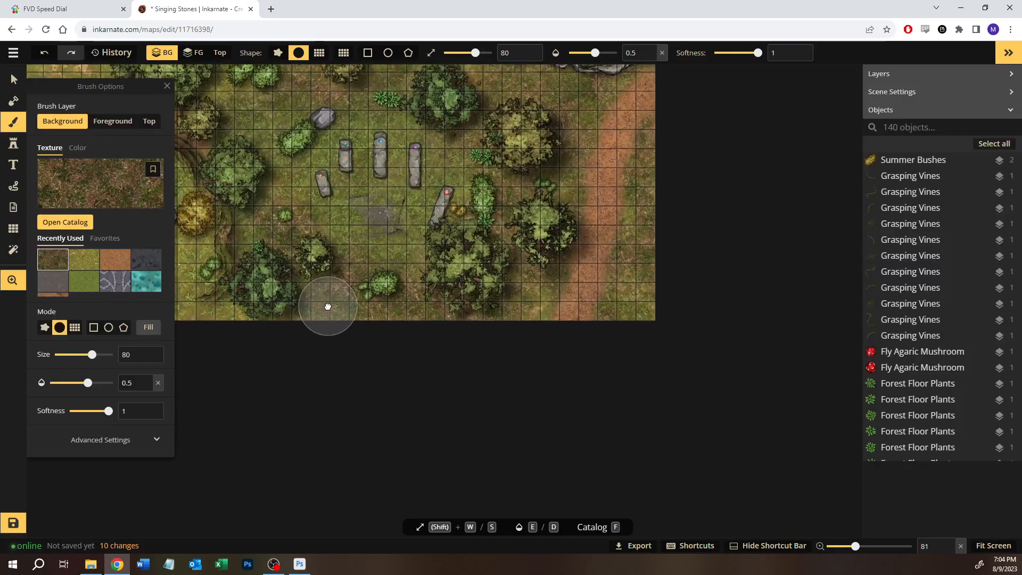
{"action": "mouse_move", "coordinate": [510, 247]}
{"action": "left_mouse_down"}
{"action": "mouse_move", "coordinate": [502, 282]}
{"action": "mouse_move", "coordinate": [499, 227]}
{"action": "mouse_move", "coordinate": [410, 250]}
{"action": "left_mouse_up"}
{"action": "key", "text": "space"}
Step: Lower the brush opacity to 0.15 and lightly darken the dirt path with the forest-floor texture up to the map's right edge
{"action": "left_click_drag", "start_coordinate": [88, 383], "coordinate": [67, 387]}
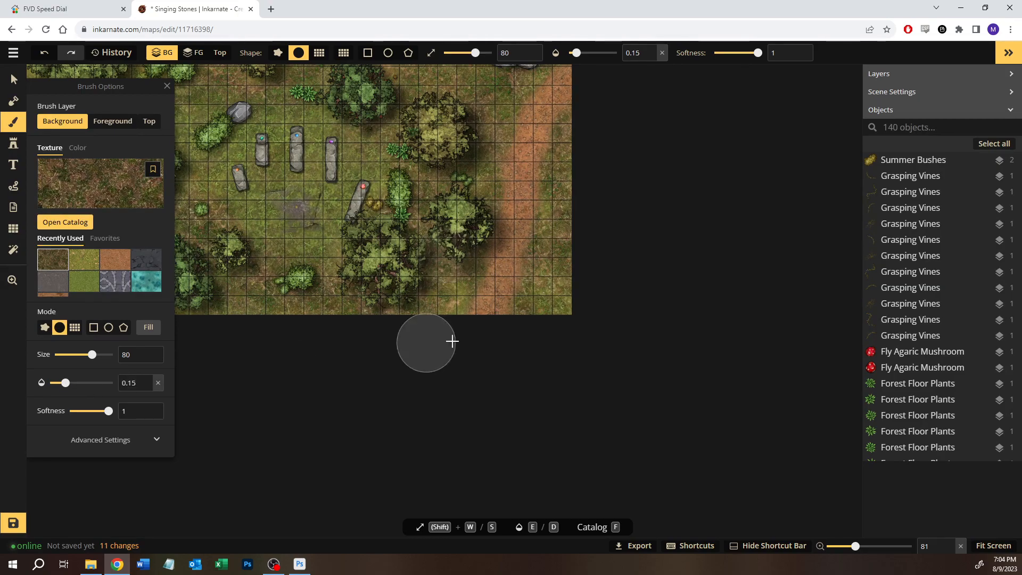
{"action": "left_click_drag", "start_coordinate": [498, 284], "coordinate": [513, 196]}
{"action": "key", "text": "space"}
{"action": "mouse_move", "coordinate": [514, 294]}
{"action": "left_mouse_down"}
{"action": "mouse_move", "coordinate": [489, 385]}
{"action": "mouse_move", "coordinate": [484, 266]}
{"action": "mouse_move", "coordinate": [496, 224]}
{"action": "left_mouse_up"}
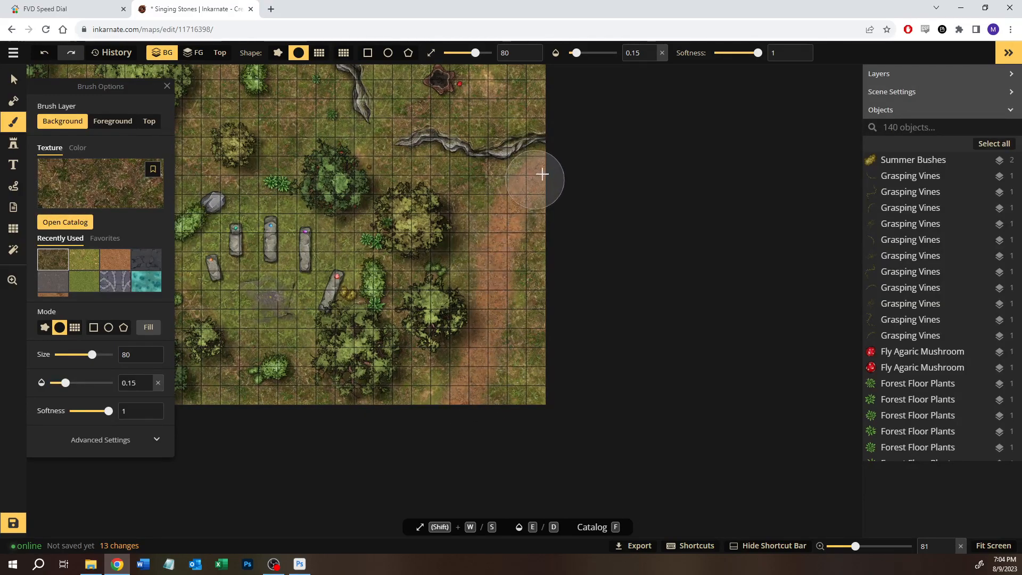
{"action": "mouse_move", "coordinate": [469, 394]}
{"action": "left_mouse_down"}
{"action": "mouse_move", "coordinate": [504, 328]}
{"action": "mouse_move", "coordinate": [493, 237]}
{"action": "mouse_move", "coordinate": [538, 166]}
{"action": "left_mouse_up"}
{"action": "scroll", "coordinate": [445, 371], "scroll_direction": "down", "scroll_amount": 5}
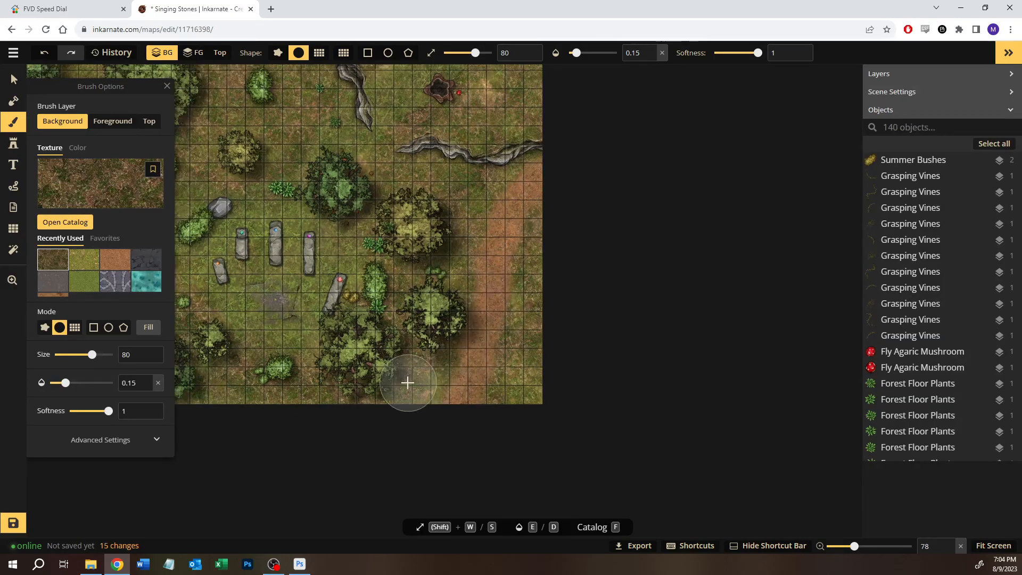
{"action": "left_click_drag", "start_coordinate": [481, 280], "coordinate": [482, 278]}
{"action": "scroll", "coordinate": [438, 393], "scroll_direction": "down", "scroll_amount": 1}
{"action": "left_click_drag", "start_coordinate": [316, 302], "coordinate": [406, 285]}
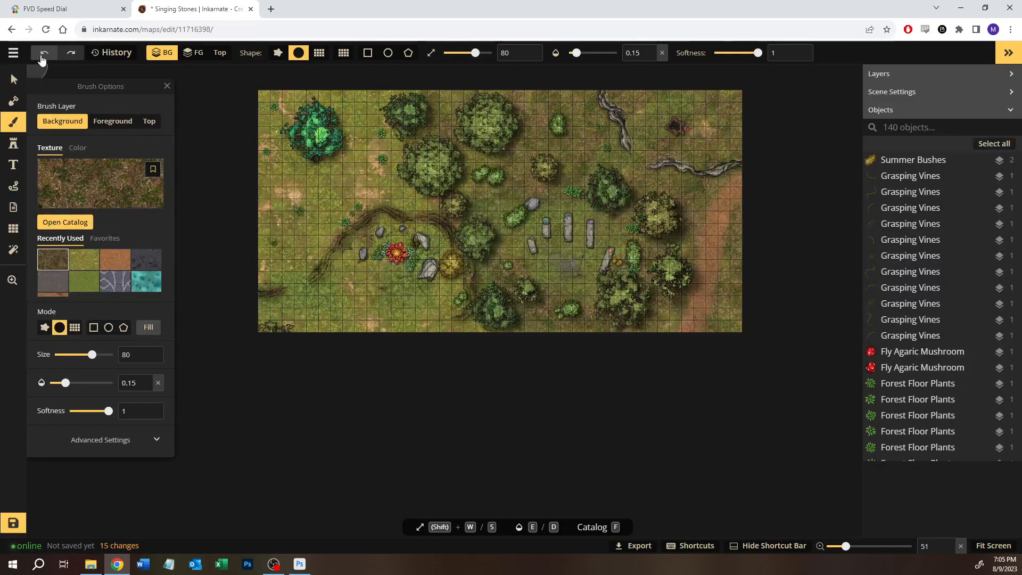
Step: Save the Singing Stones map and export it as a 2048 x 1024 px image
{"action": "left_click", "coordinate": [13, 524]}
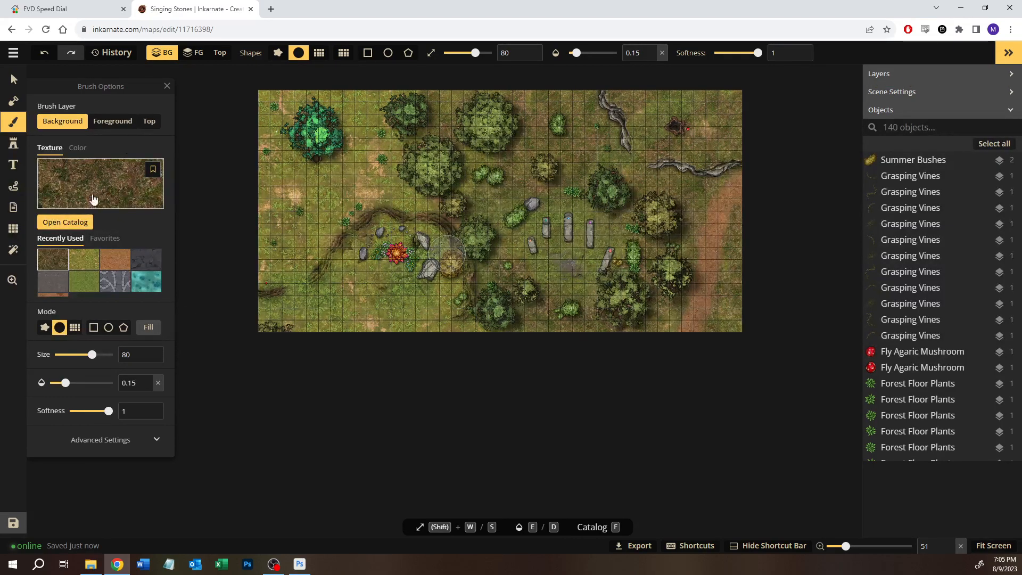
{"action": "left_click", "coordinate": [14, 53]}
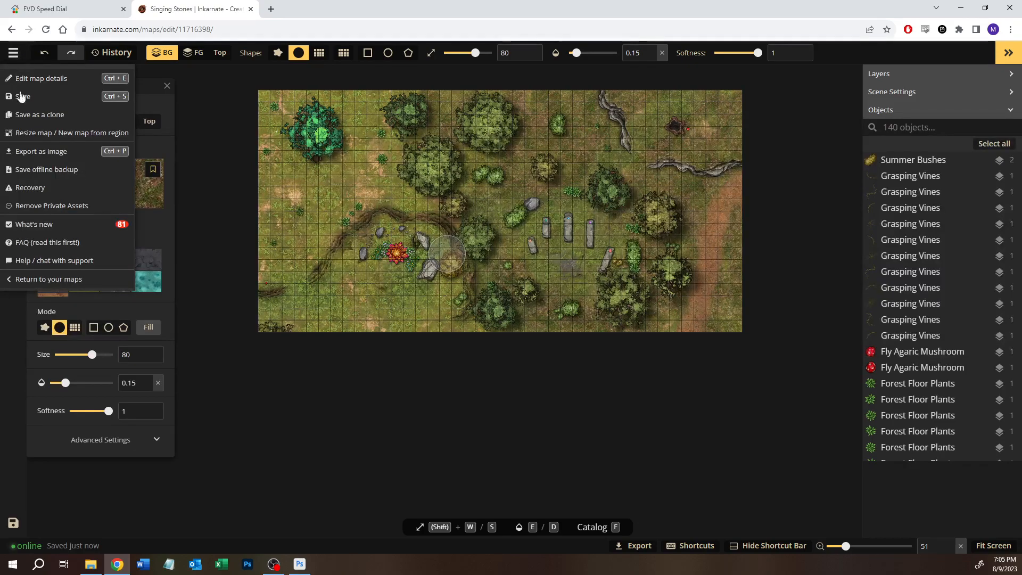
{"action": "left_click", "coordinate": [40, 151]}
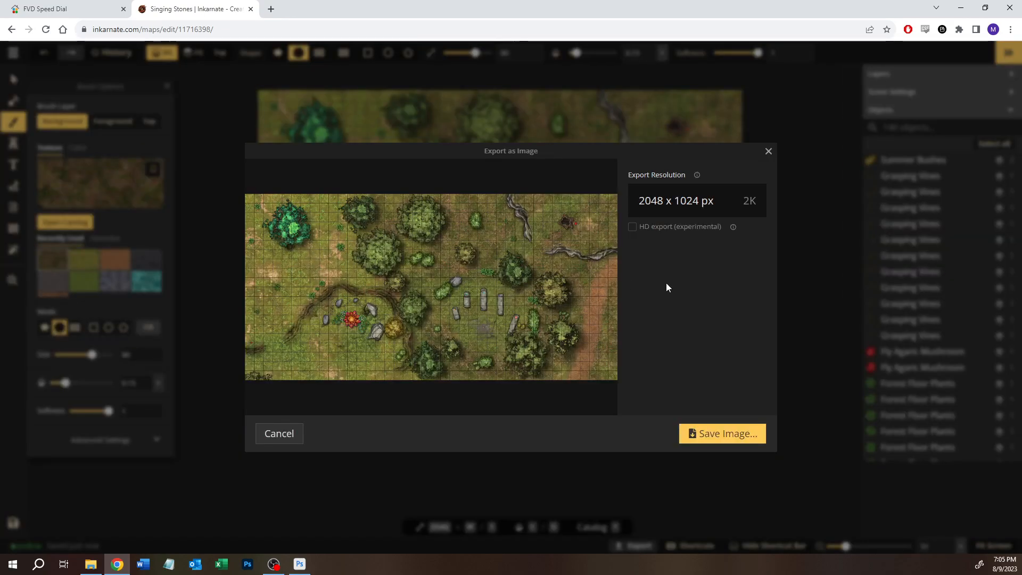
{"action": "left_click", "coordinate": [717, 434]}
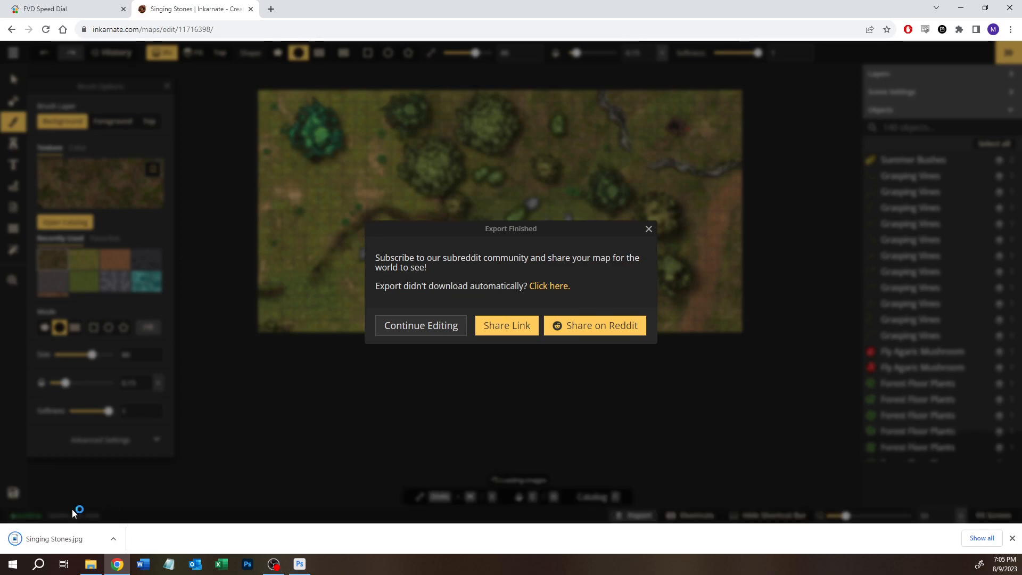
Step: Put the downloaded Singing Stones.jpg into the "1 - Forest Entrance - October 6, 2022" folder
{"action": "left_click_drag", "start_coordinate": [53, 539], "coordinate": [287, 395]}
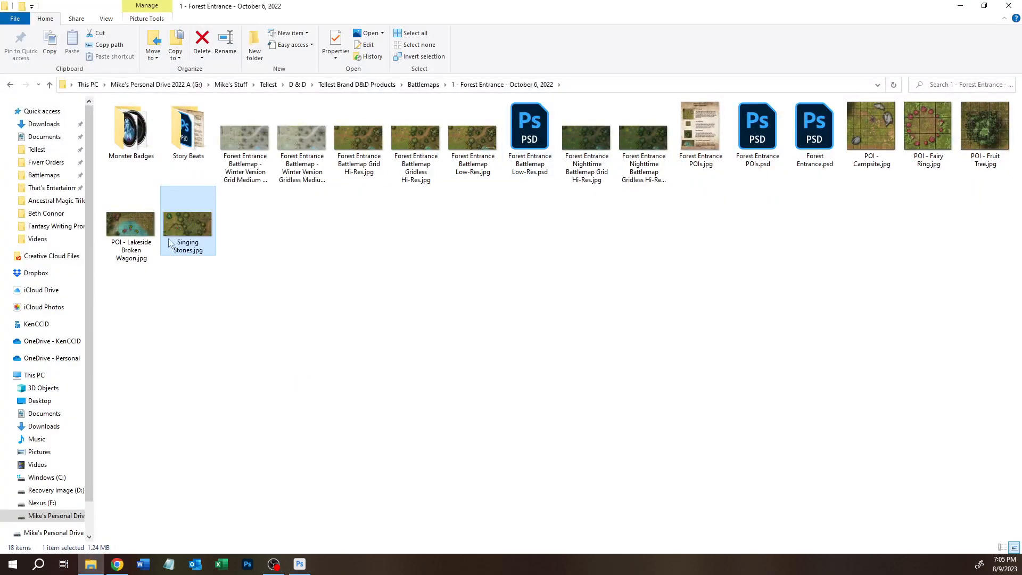
{"action": "right_click", "coordinate": [190, 255]}
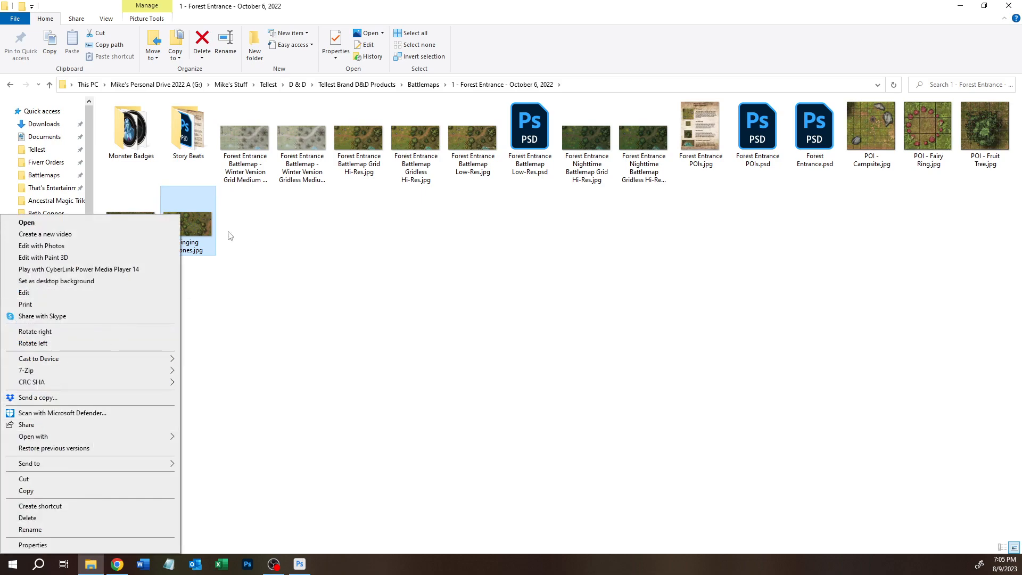
{"action": "key", "text": "Escape"}
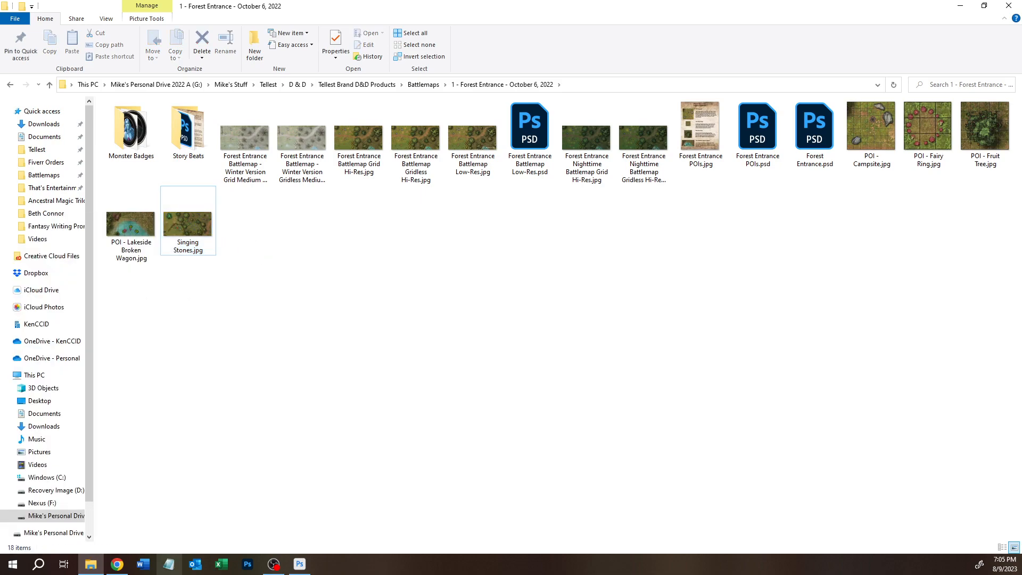
Step: Switch to Photoshop, close the Singing Stones document, and hide the Background copy layer in the Forest Entrance document
{"action": "left_click", "coordinate": [300, 564]}
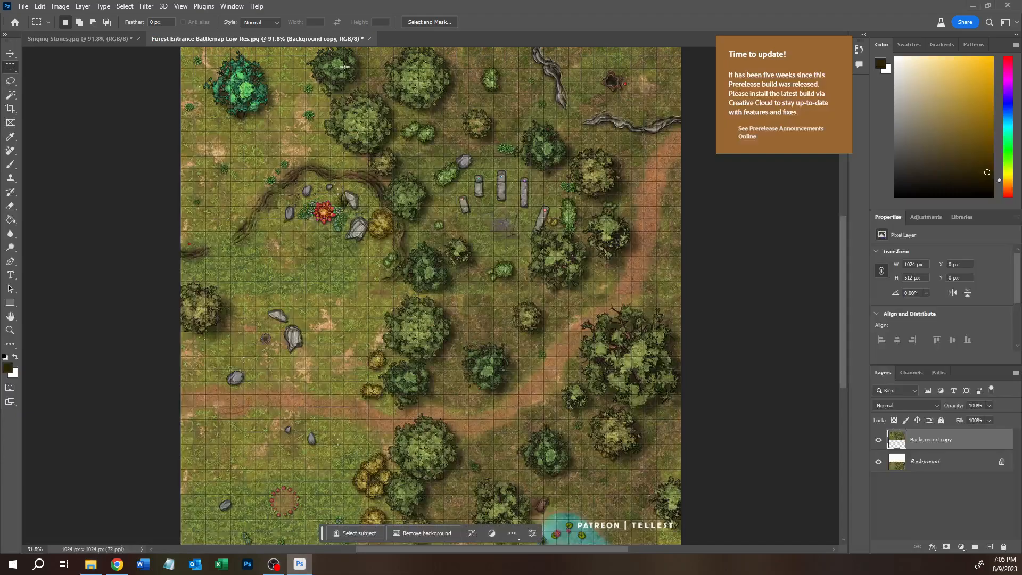
{"action": "left_click", "coordinate": [137, 38]}
{"action": "left_click", "coordinate": [505, 210]}
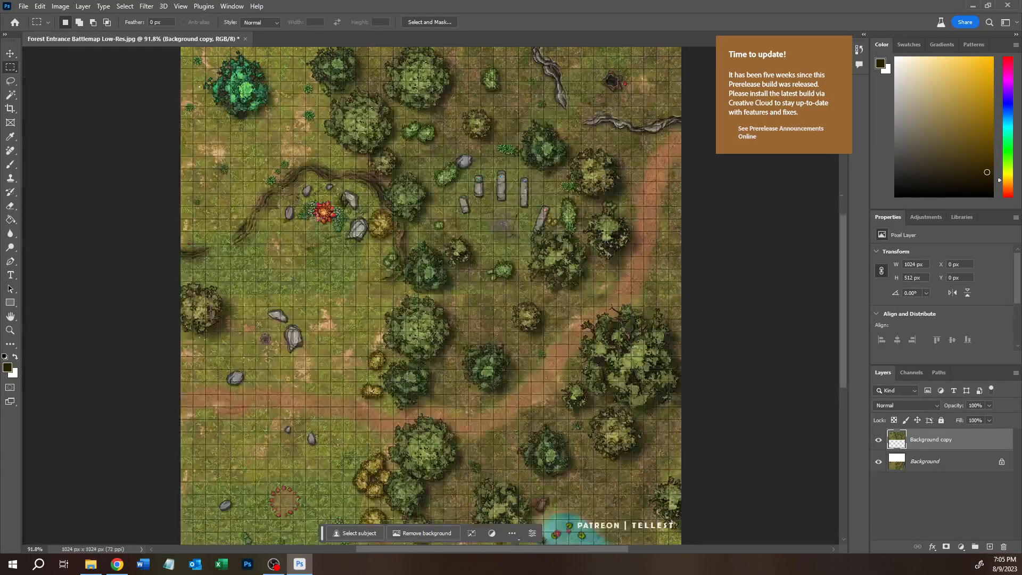
{"action": "left_click", "coordinate": [878, 441]}
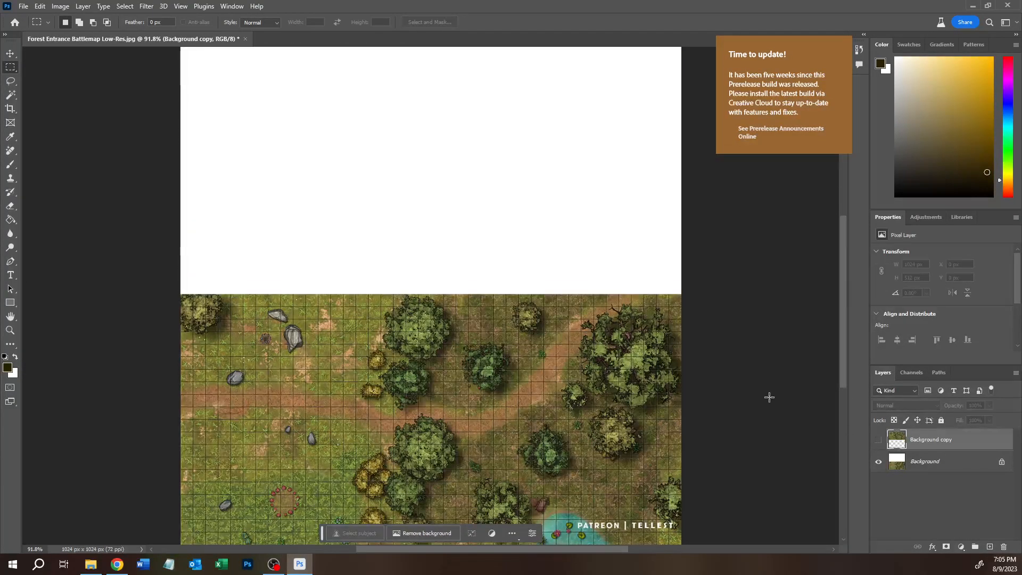
Step: Open Singing Stones.jpg from the "1 - Forest Entrance - October 6, 2022" folder in Photoshop
{"action": "left_click", "coordinate": [91, 564]}
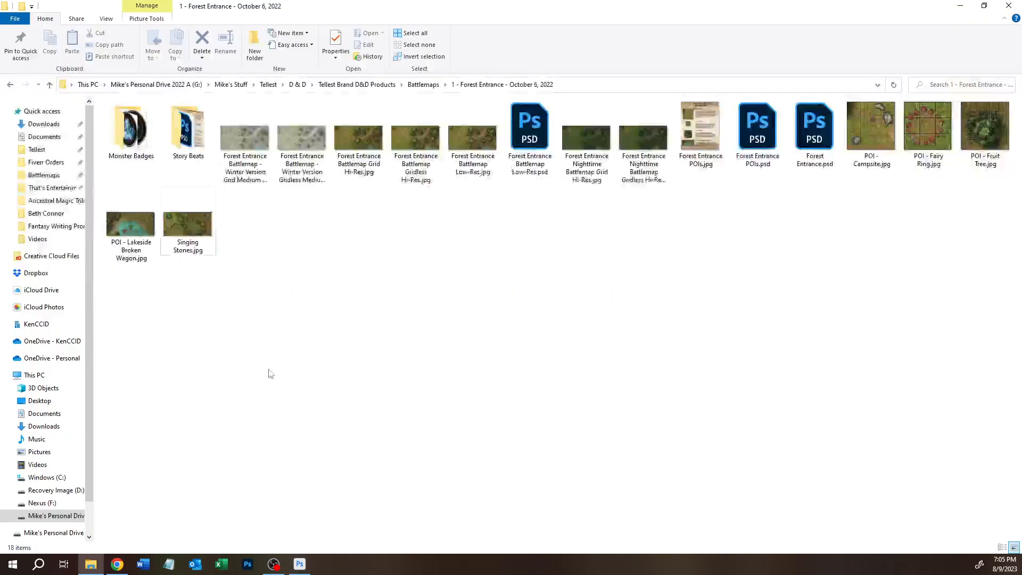
{"action": "left_click", "coordinate": [186, 235]}
{"action": "right_click", "coordinate": [186, 236]}
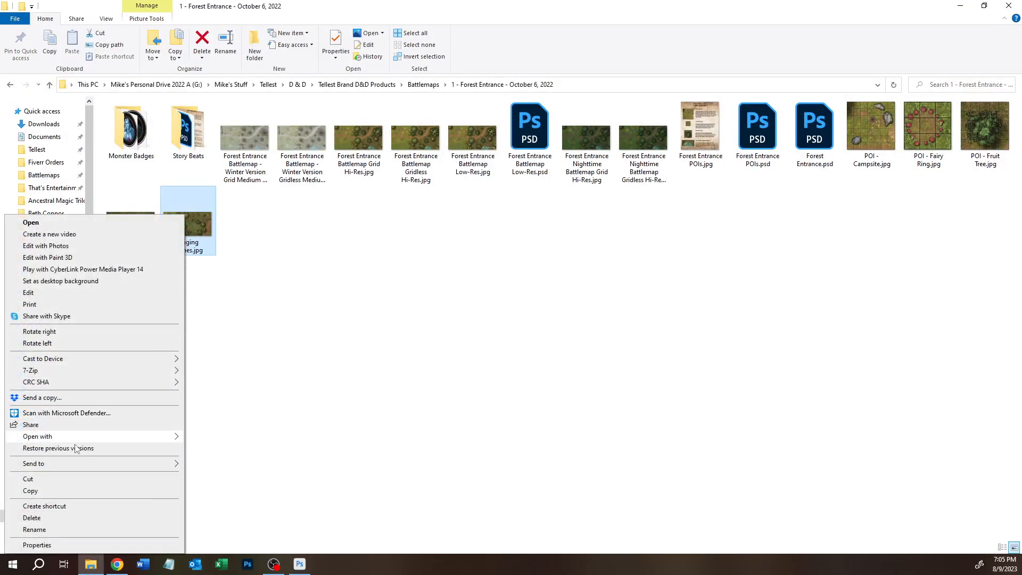
{"action": "mouse_move", "coordinate": [107, 438]}
{"action": "left_click", "coordinate": [223, 438]}
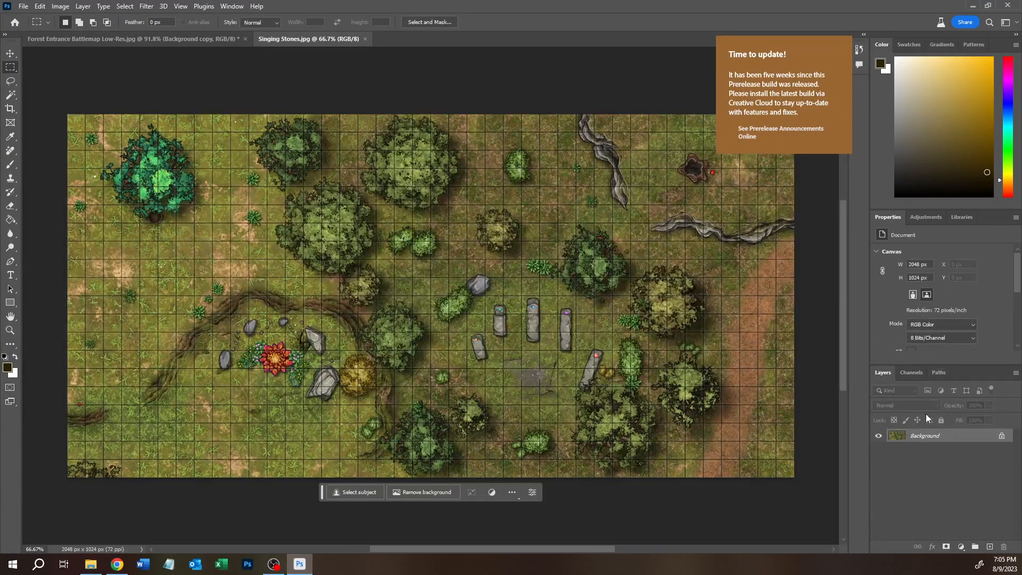
Step: Duplicate the Singing Stones background layer into Forest Entrance Battlemap Low-Res.jpg and switch to that document
{"action": "right_click", "coordinate": [921, 431]}
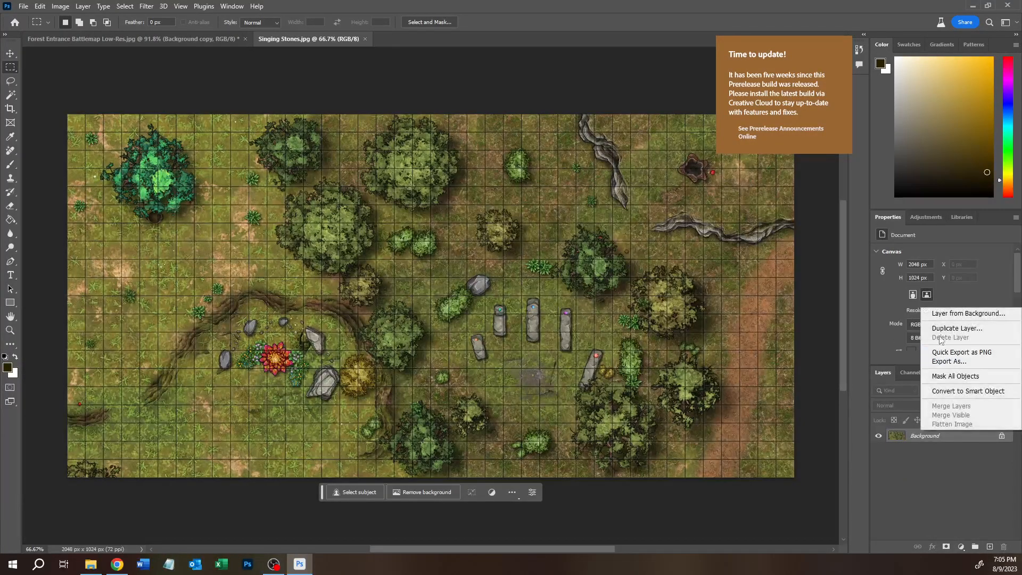
{"action": "left_click", "coordinate": [937, 454]}
{"action": "left_click", "coordinate": [420, 346]}
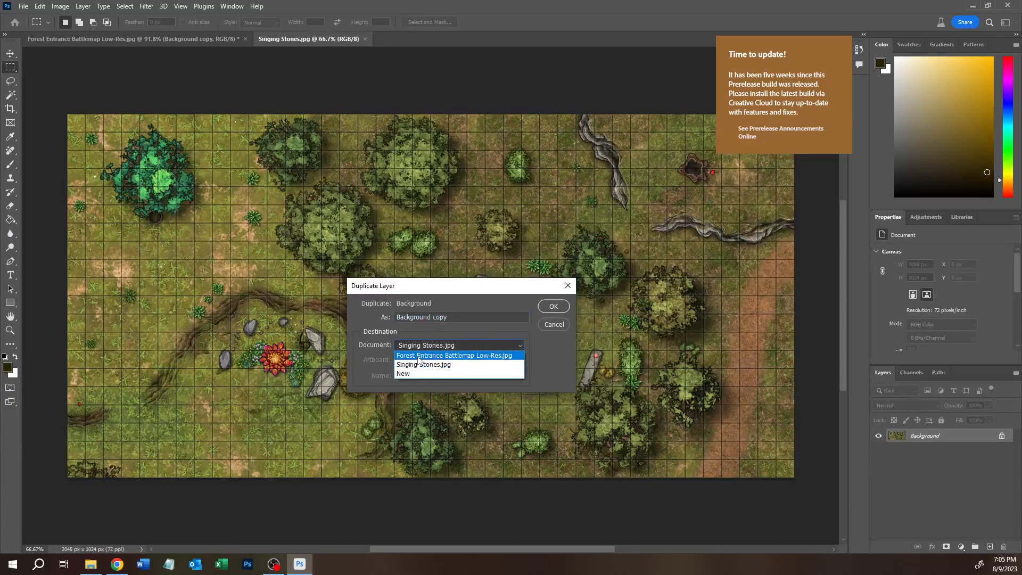
{"action": "left_click", "coordinate": [417, 357]}
{"action": "left_click", "coordinate": [553, 306]}
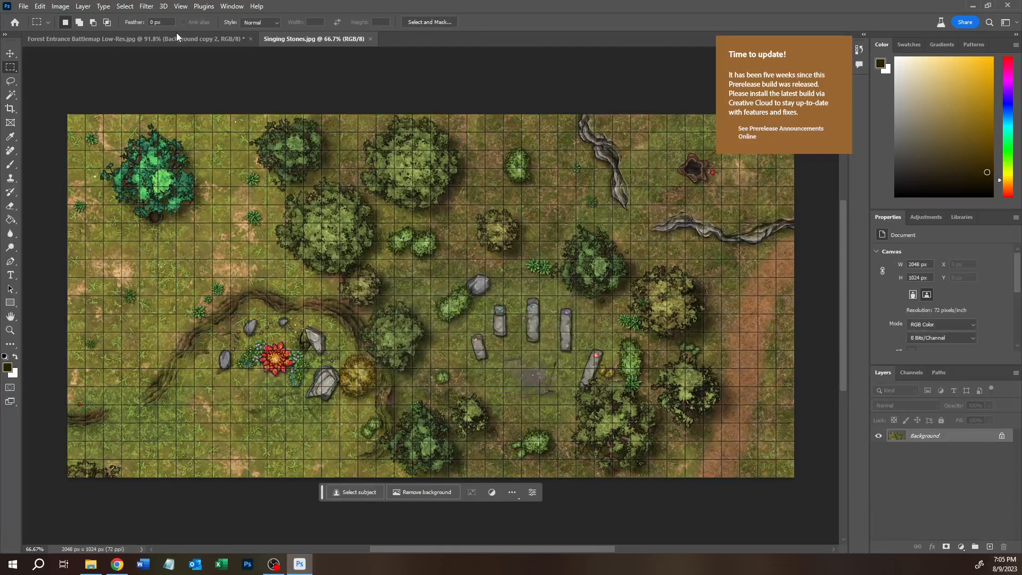
{"action": "left_click", "coordinate": [175, 39]}
Step: Scale the duplicated Singing Stones layer to 50% and move it onto the blank upper half of the canvas
{"action": "left_click", "coordinate": [11, 54]}
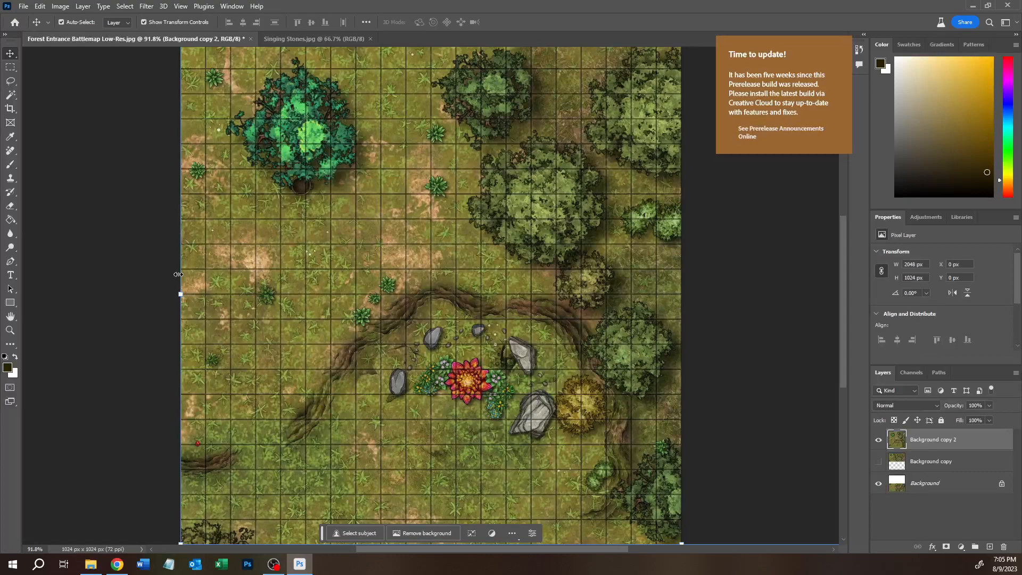
{"action": "left_click", "coordinate": [181, 295]}
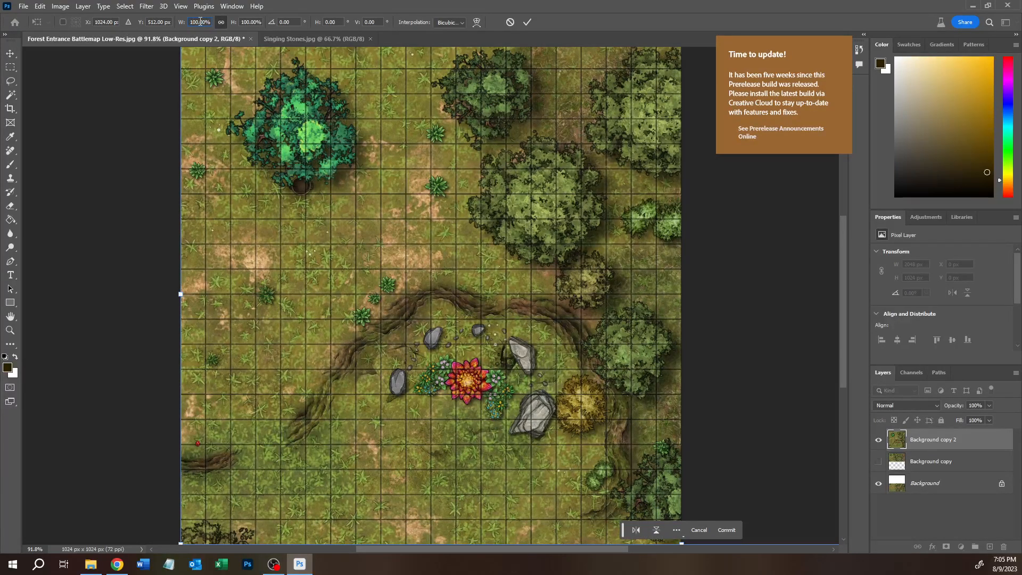
{"action": "type", "text": "50"}
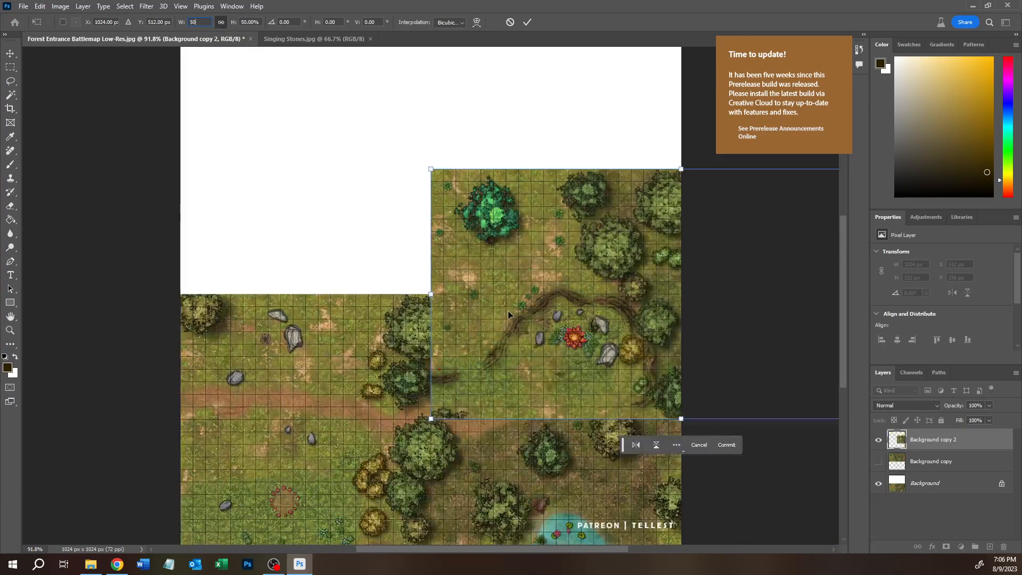
{"action": "left_click_drag", "start_coordinate": [503, 304], "coordinate": [264, 190]}
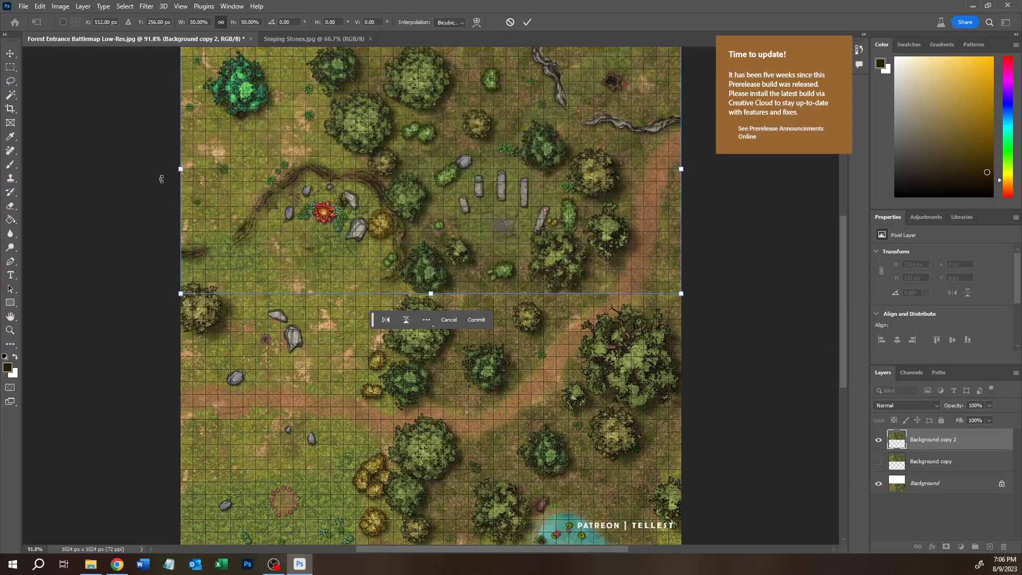
{"action": "left_click", "coordinate": [16, 69]}
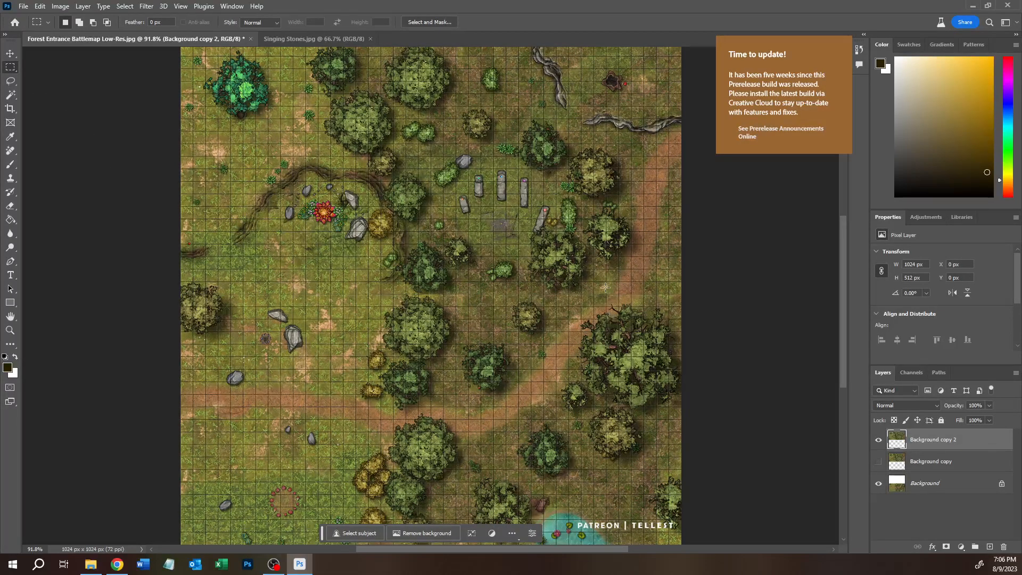
Step: Check the join between the two maps, outlining its left half with a temporary 512 x 60 px marquee
{"action": "left_click_drag", "start_coordinate": [170, 272], "coordinate": [431, 301]}
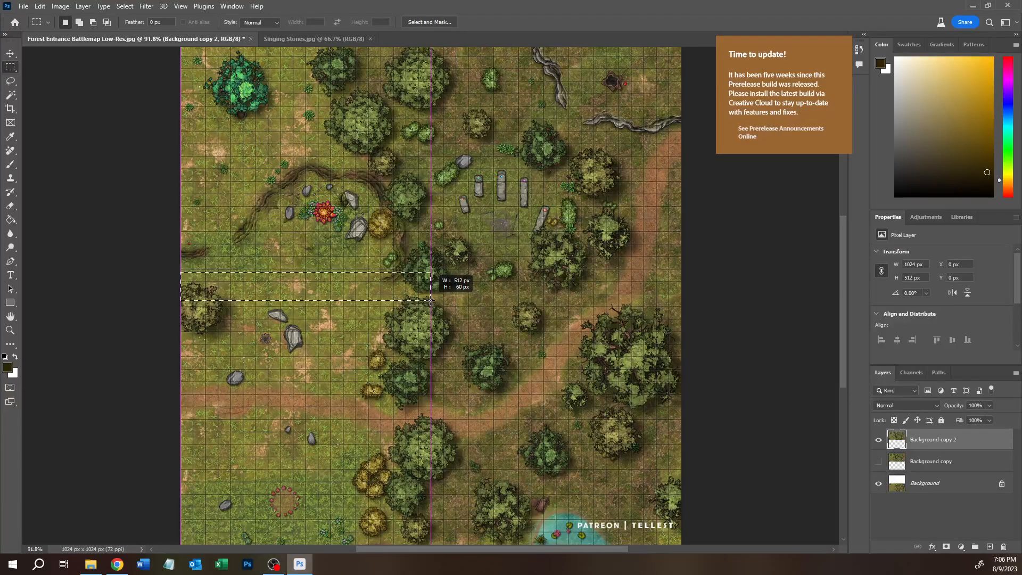
{"action": "left_click_drag", "start_coordinate": [430, 300], "coordinate": [430, 301]}
{"action": "left_click", "coordinate": [117, 287]}
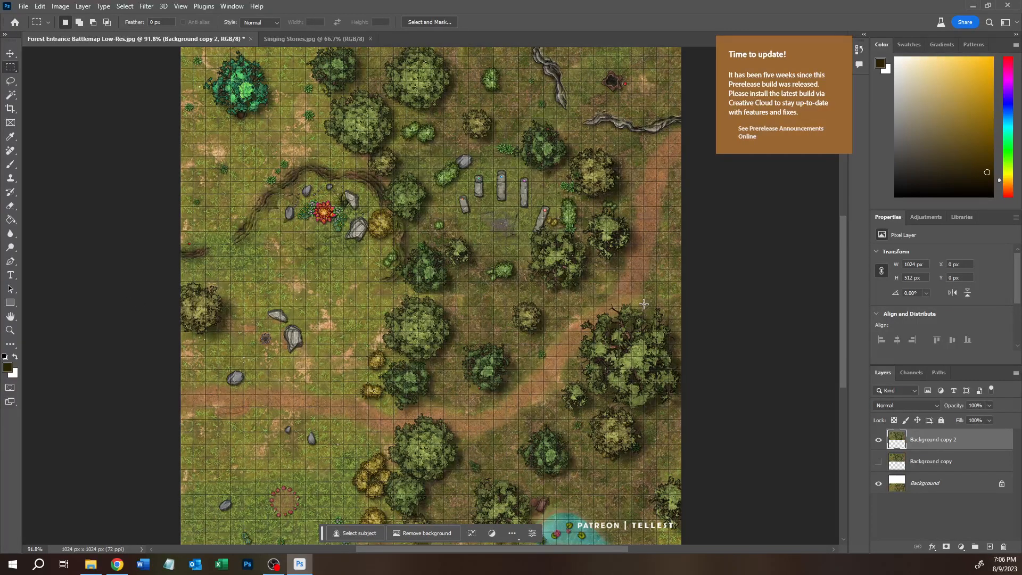
{"action": "scroll", "coordinate": [319, 244], "scroll_direction": "up", "scroll_amount": 2}
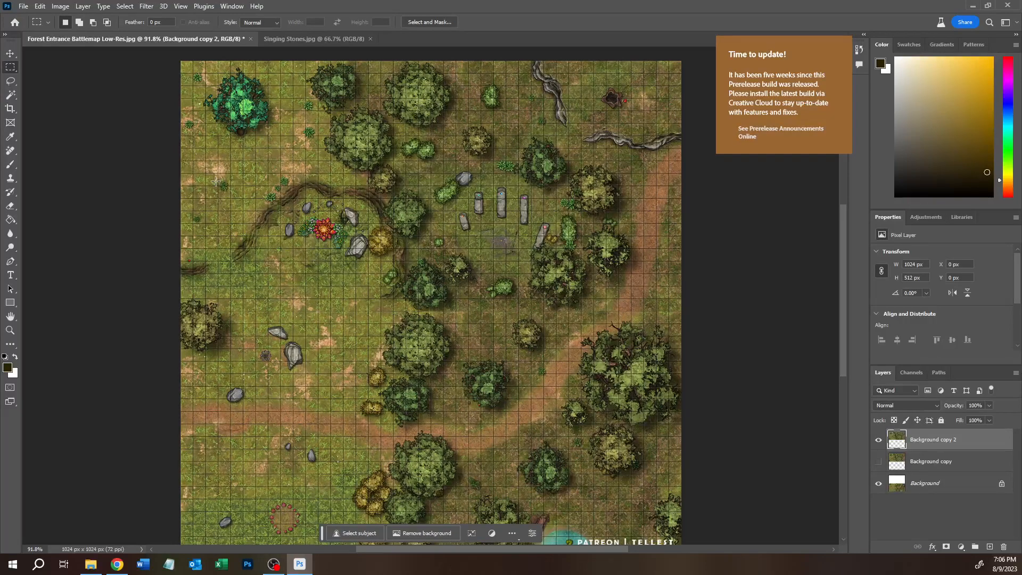
Step: Quit Photoshop without saving the Forest Entrance document, then return to the Singing Stones map in Inkarnate and dismiss the export message
{"action": "left_click", "coordinate": [1016, 10]}
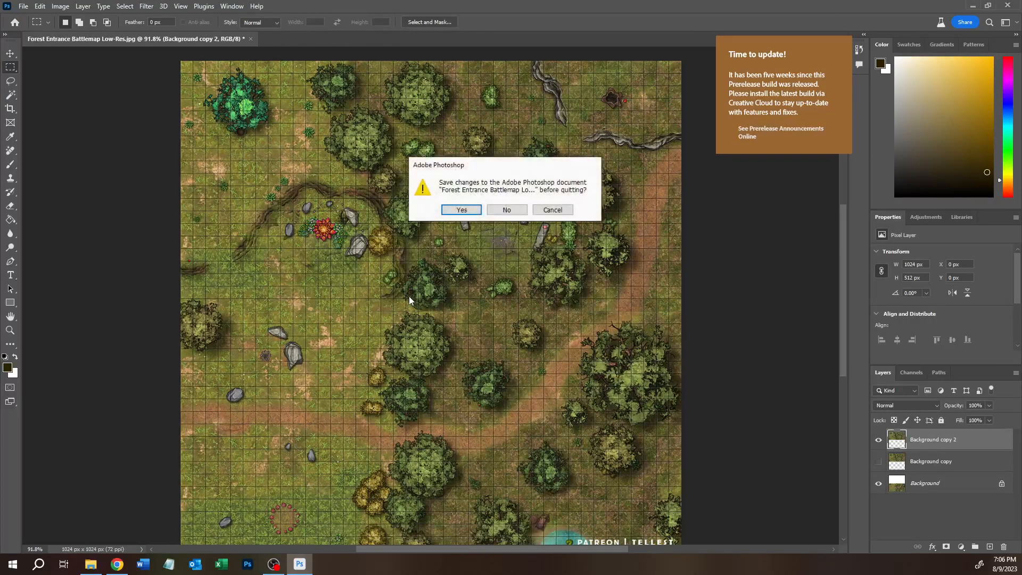
{"action": "left_click", "coordinate": [522, 209]}
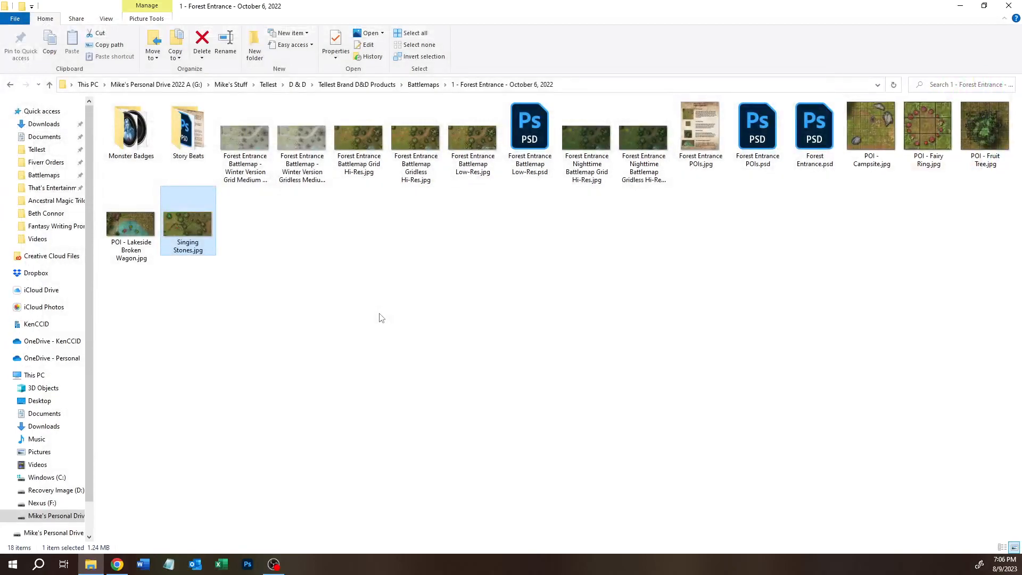
{"action": "left_click", "coordinate": [118, 564]}
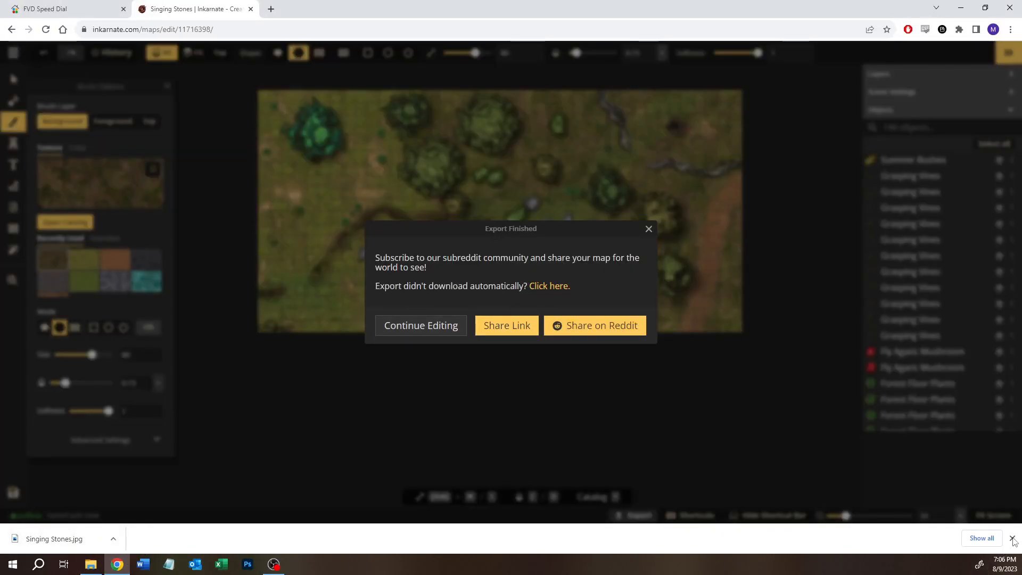
{"action": "left_click", "coordinate": [395, 343]}
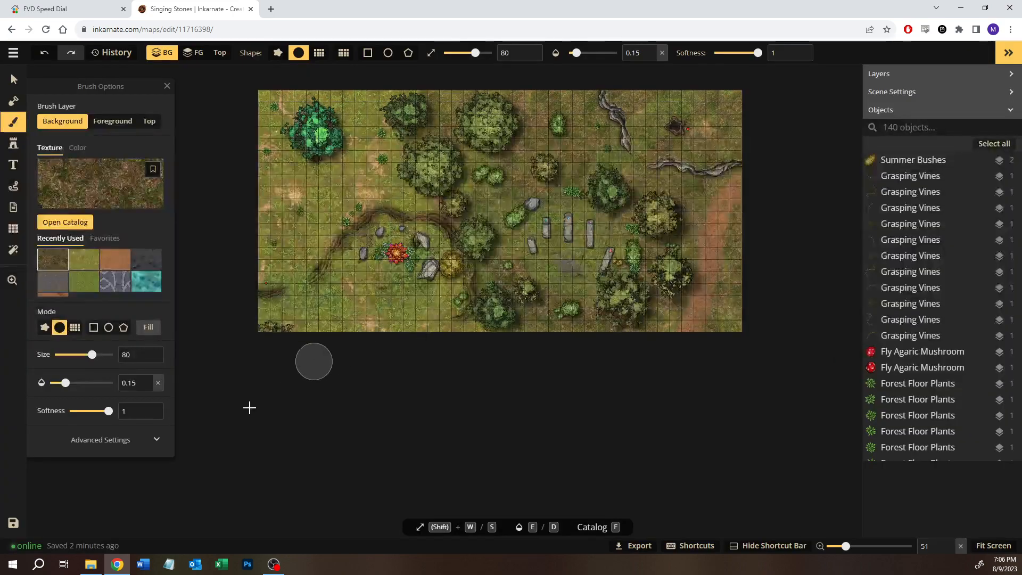
Step: Leave the Singing Stones map for the map list and open the Versali-Virai Blacksmith map for editing
{"action": "left_click", "coordinate": [15, 51]}
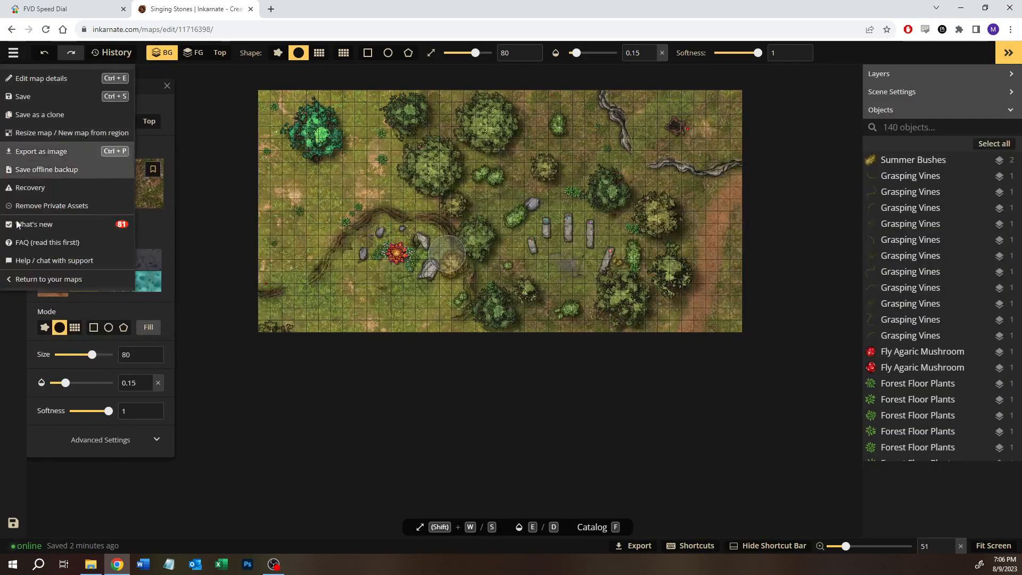
{"action": "left_click", "coordinate": [22, 280]}
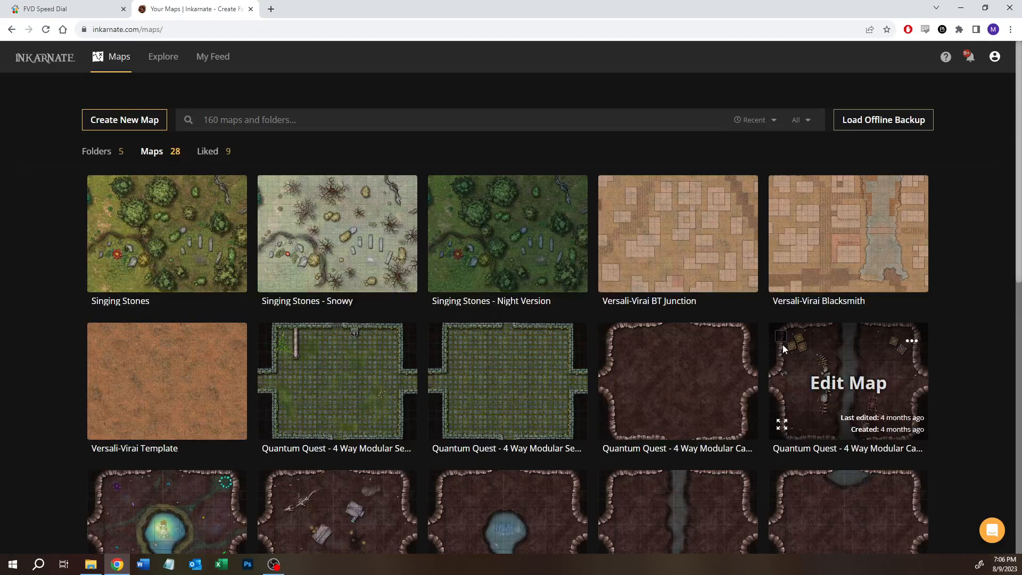
{"action": "left_click", "coordinate": [832, 244]}
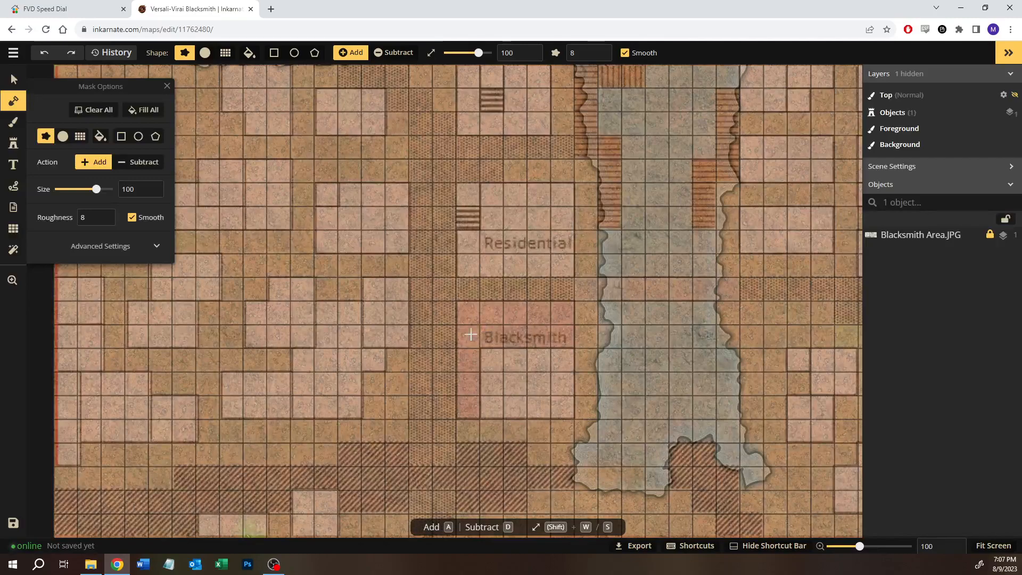
Step: Examine the reference layout around the Blacksmith lot, including the crossing over the water and the hatched area below
{"action": "scroll", "coordinate": [417, 326], "scroll_direction": "down", "scroll_amount": 2}
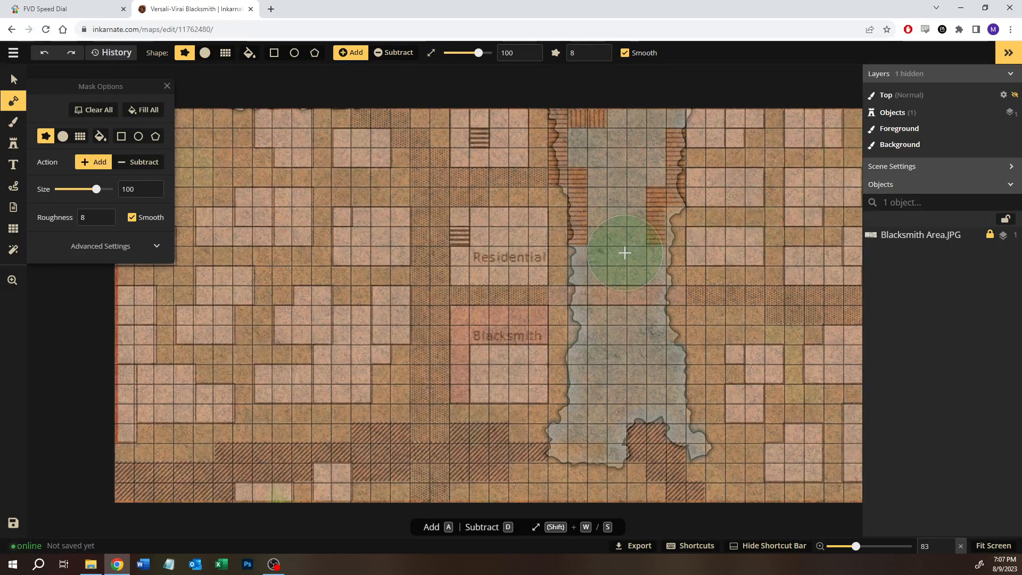
{"action": "left_click", "coordinate": [15, 79]}
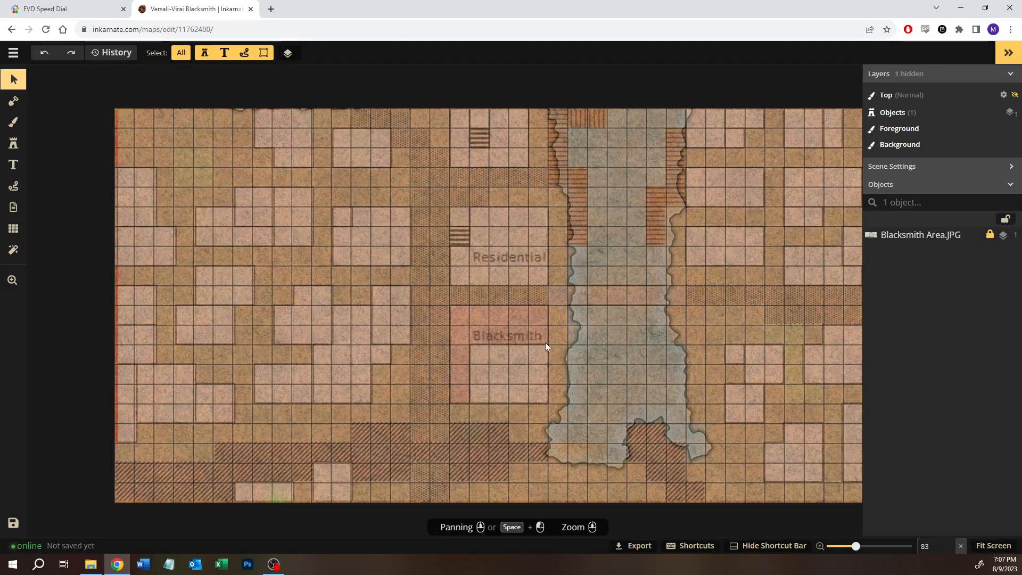
{"action": "left_click_drag", "start_coordinate": [547, 308], "coordinate": [464, 403]}
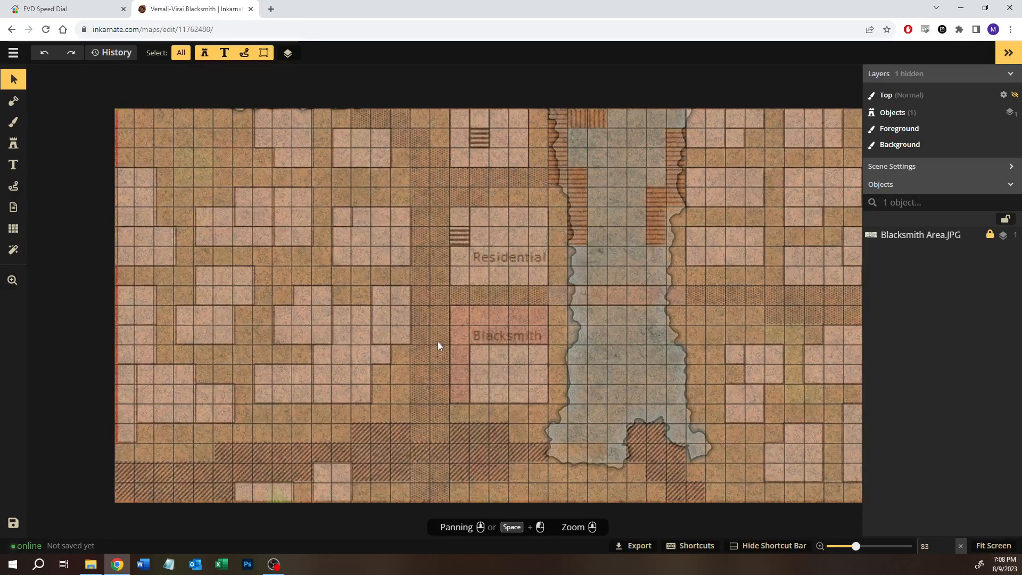
{"action": "left_click_drag", "start_coordinate": [548, 286], "coordinate": [686, 307]}
{"action": "left_click_drag", "start_coordinate": [353, 423], "coordinate": [411, 480]}
{"action": "left_click_drag", "start_coordinate": [452, 305], "coordinate": [550, 403]}
Step: Choose the Stone Walls stamp from the Fantasy Battlemaps 2.0 catalog and reduce its size to 30
{"action": "left_click", "coordinate": [13, 143]}
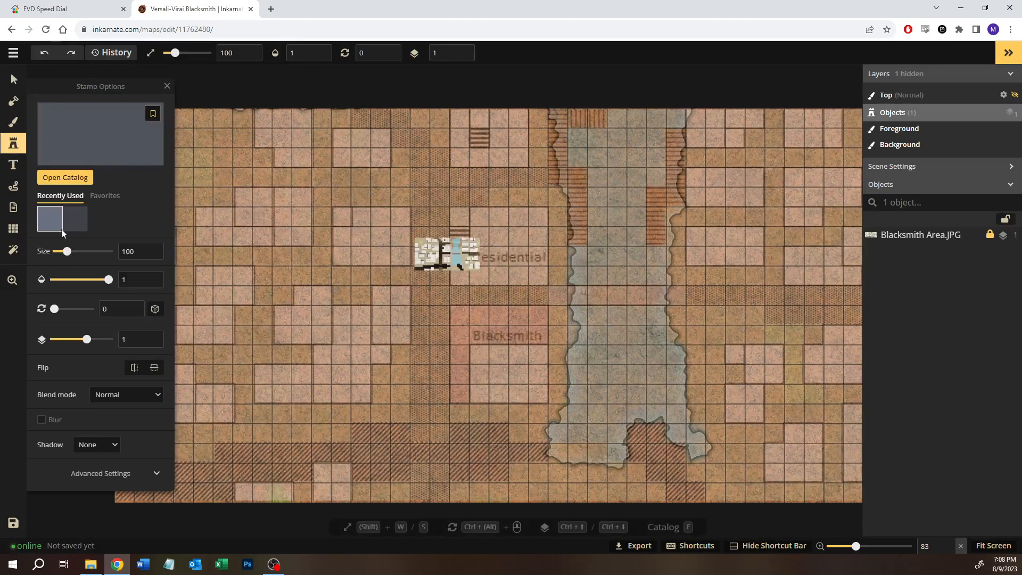
{"action": "key", "text": "f"}
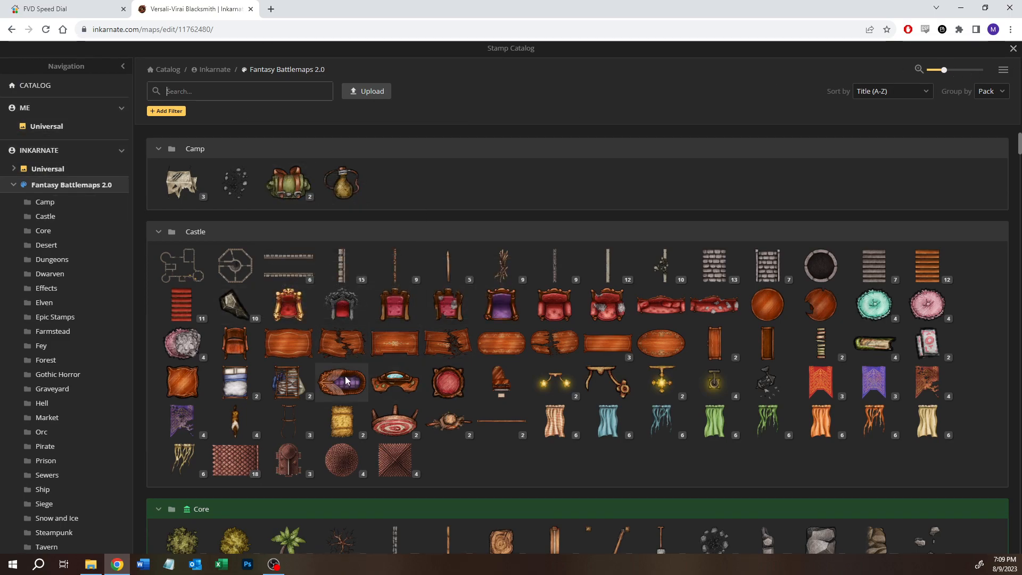
{"action": "scroll", "coordinate": [341, 420], "scroll_direction": "down", "scroll_amount": 2}
{"action": "left_click", "coordinate": [395, 433]}
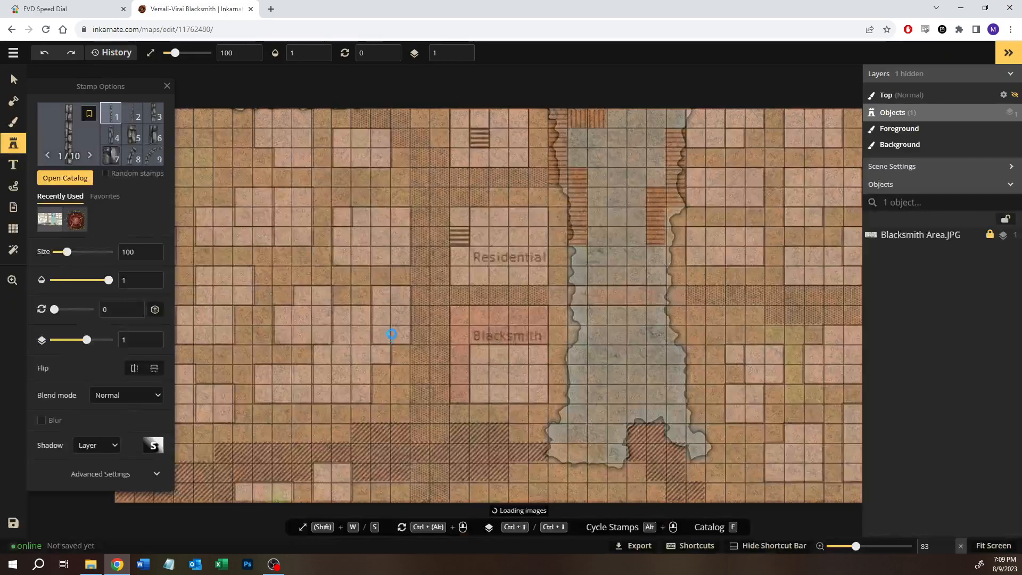
{"action": "key", "text": "s"}
{"action": "key", "text": "s"}
{"action": "key", "text": "s"}
{"action": "key", "text": "s"}
{"action": "key", "text": "s"}
{"action": "key", "text": "s"}
{"action": "key", "text": "s"}
{"action": "key", "text": "s"}
{"action": "key", "text": "s"}
{"action": "key", "text": "s"}
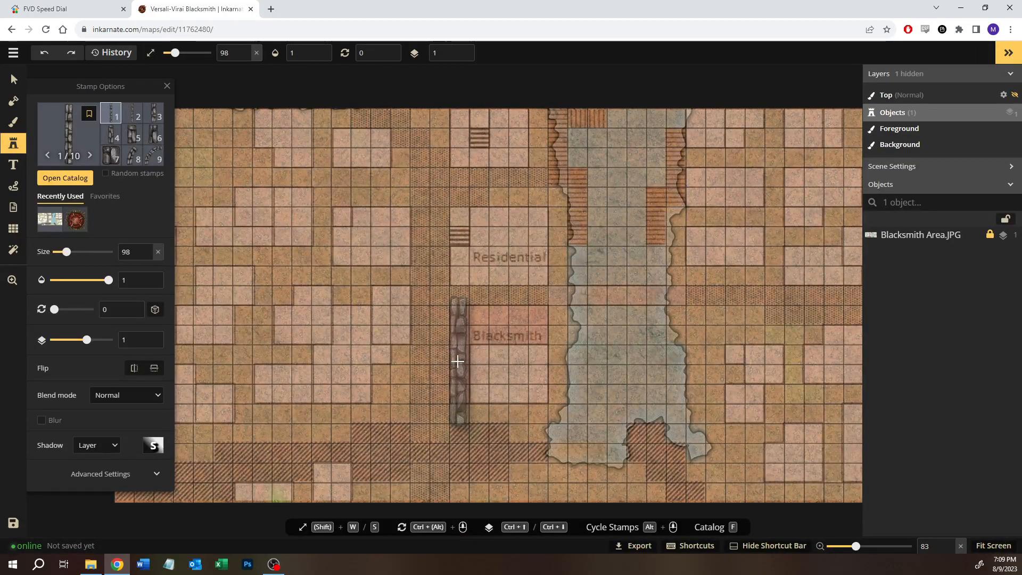
{"action": "key", "text": "s"}
{"action": "key", "text": "s"}
{"action": "key", "text": "s"}
{"action": "key", "text": "s"}
{"action": "key", "text": "s"}
{"action": "key", "text": "s"}
{"action": "key", "text": "s"}
{"action": "key", "text": "s"}
{"action": "key", "text": "s"}
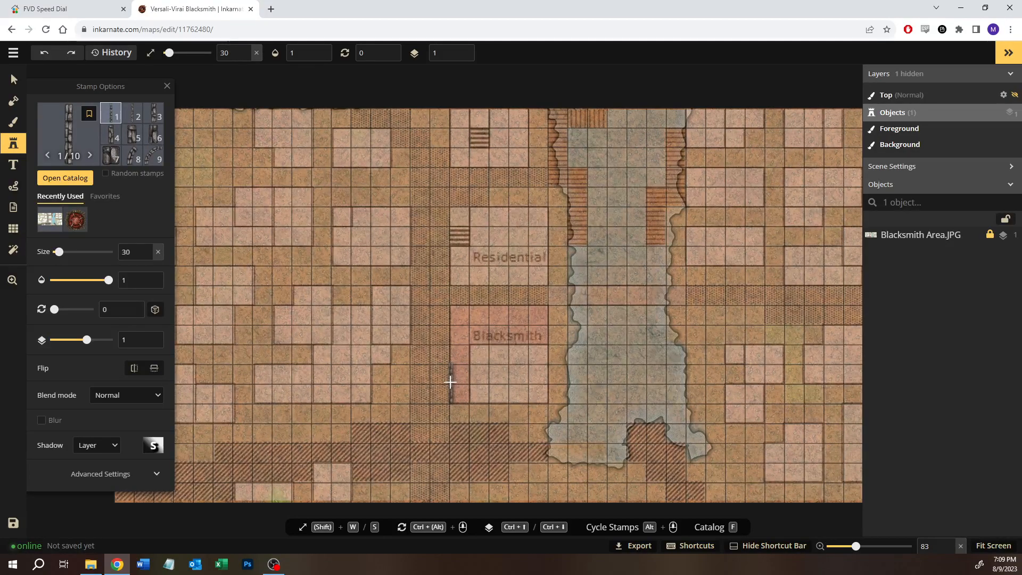
Step: Line the Blacksmith lot's left edge with two long stone wall stamps and a short variant 3 piece at the upper end
{"action": "scroll", "coordinate": [450, 382], "scroll_direction": "up", "scroll_amount": 6}
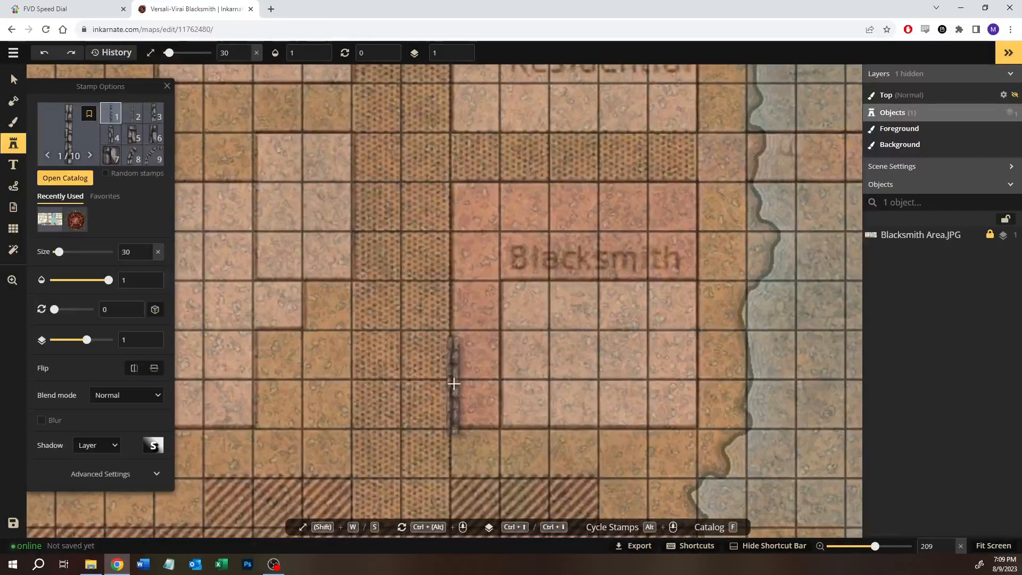
{"action": "left_click", "coordinate": [452, 379]}
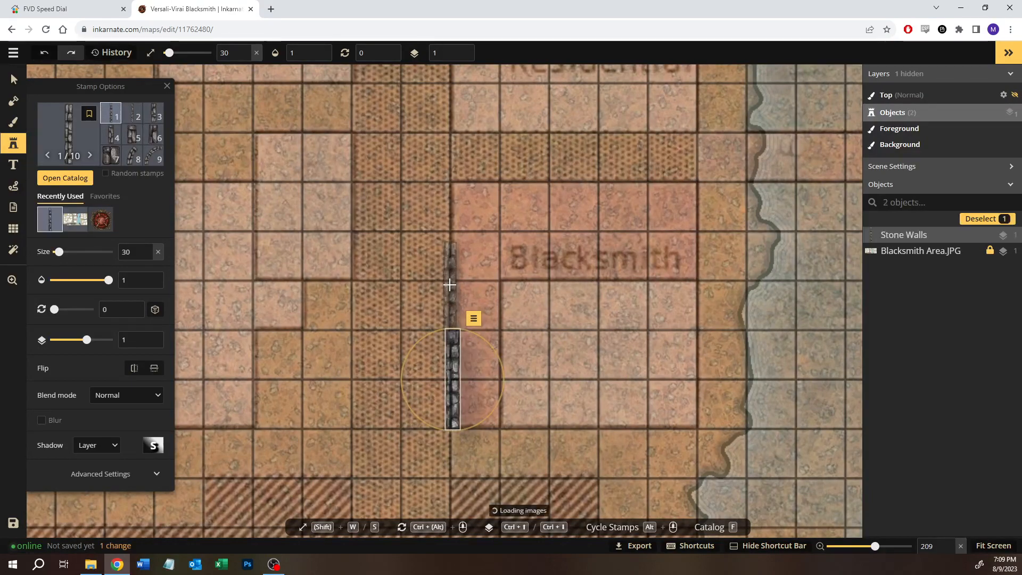
{"action": "left_click", "coordinate": [451, 278]}
{"action": "left_click", "coordinate": [154, 113]}
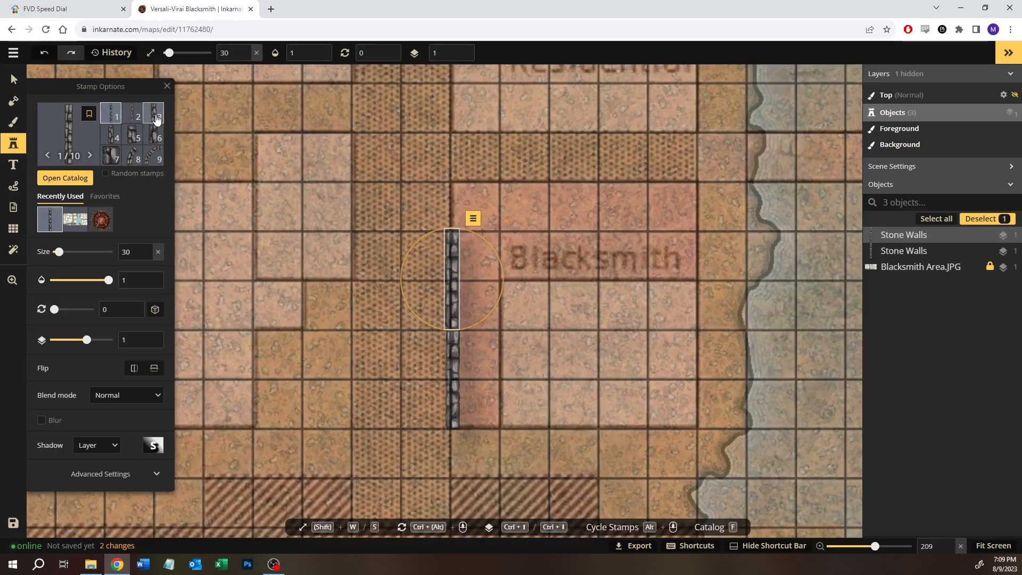
{"action": "left_click", "coordinate": [451, 205]}
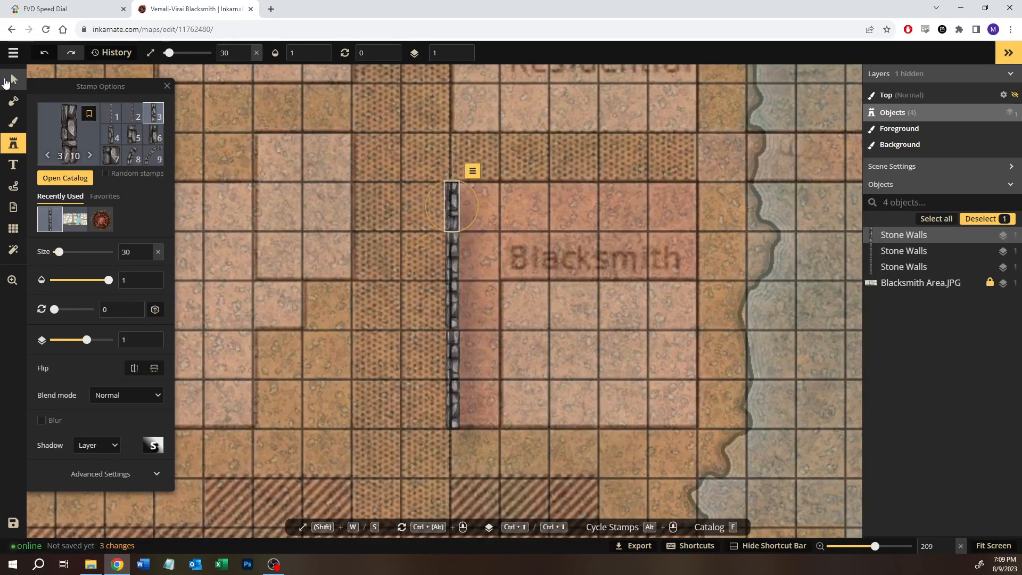
Step: Duplicate the left wall's three stone wall stamps, rotate the copy to 270 degrees and align it along the Blacksmith lot's upper edge
{"action": "key", "text": "v"}
{"action": "left_click_drag", "start_coordinate": [363, 179], "coordinate": [480, 440]}
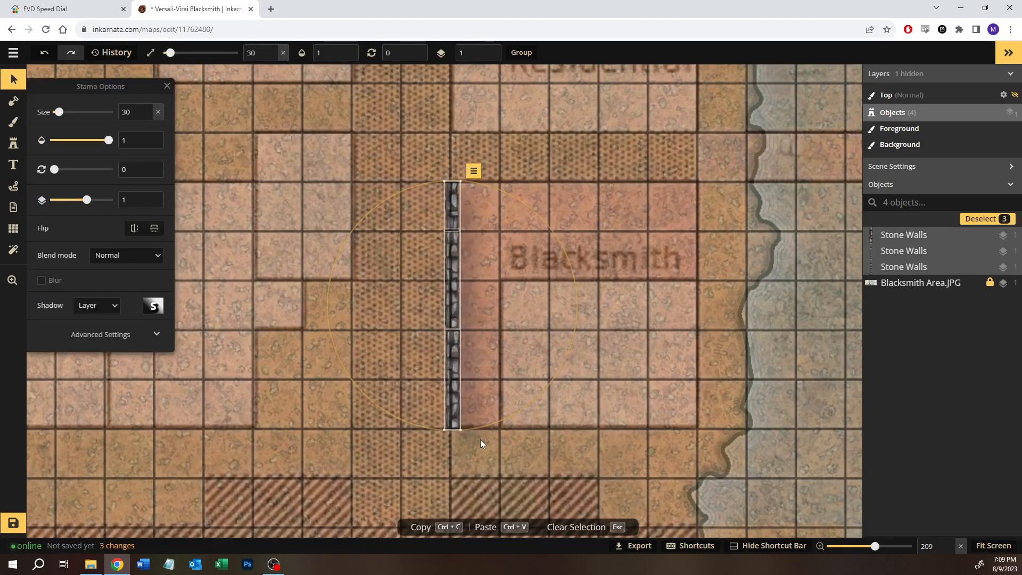
{"action": "key", "text": "ctrl+c"}
{"action": "key", "text": "ctrl+v"}
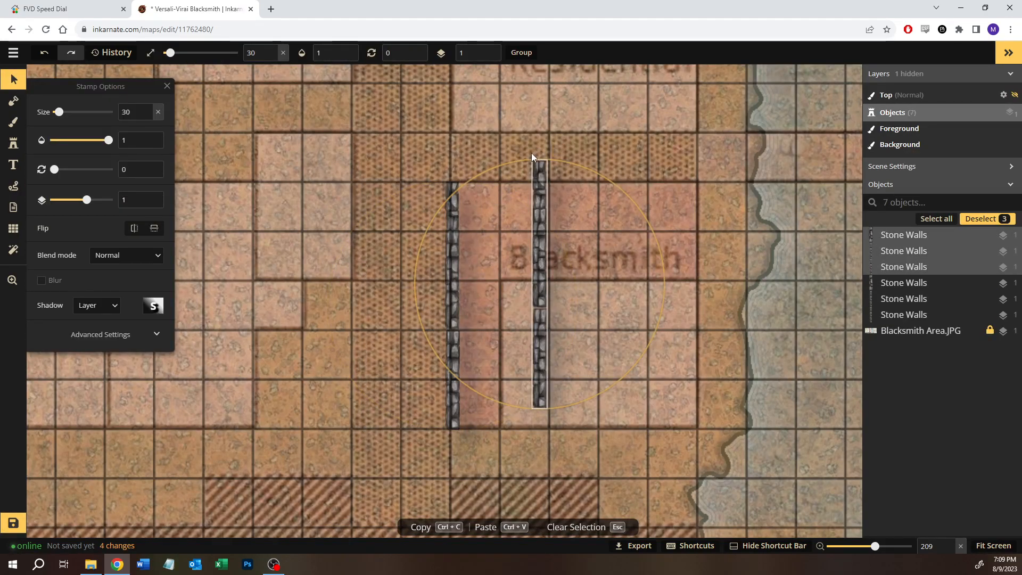
{"action": "left_click_drag", "start_coordinate": [525, 160], "coordinate": [259, 304]}
{"action": "left_click_drag", "start_coordinate": [606, 285], "coordinate": [641, 184]}
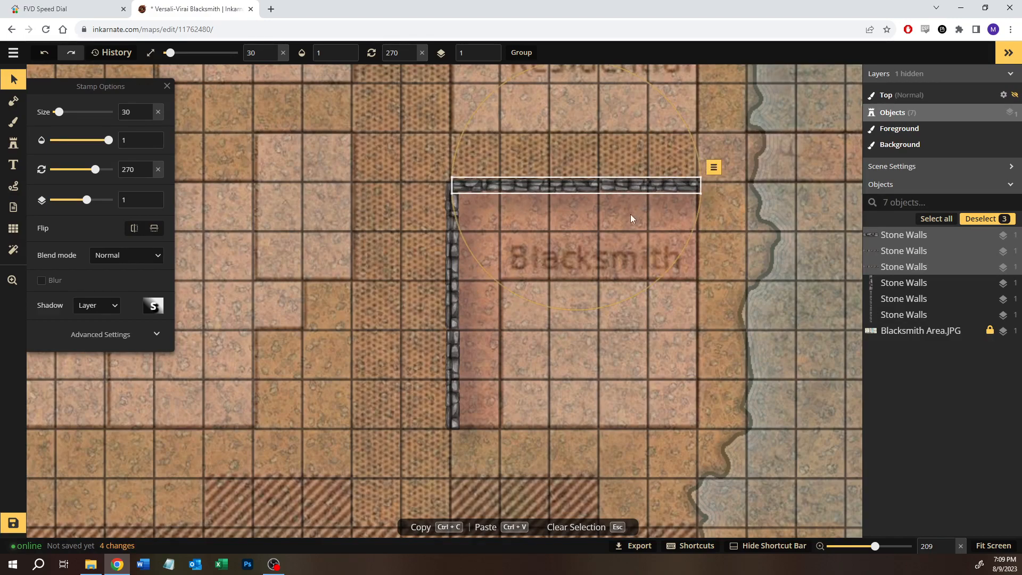
Step: Duplicate the left and upper walls together and turn the copy to close the Blacksmith lot's right and lower edges
{"action": "left_click", "coordinate": [706, 335]}
{"action": "left_click_drag", "start_coordinate": [747, 147], "coordinate": [419, 435]}
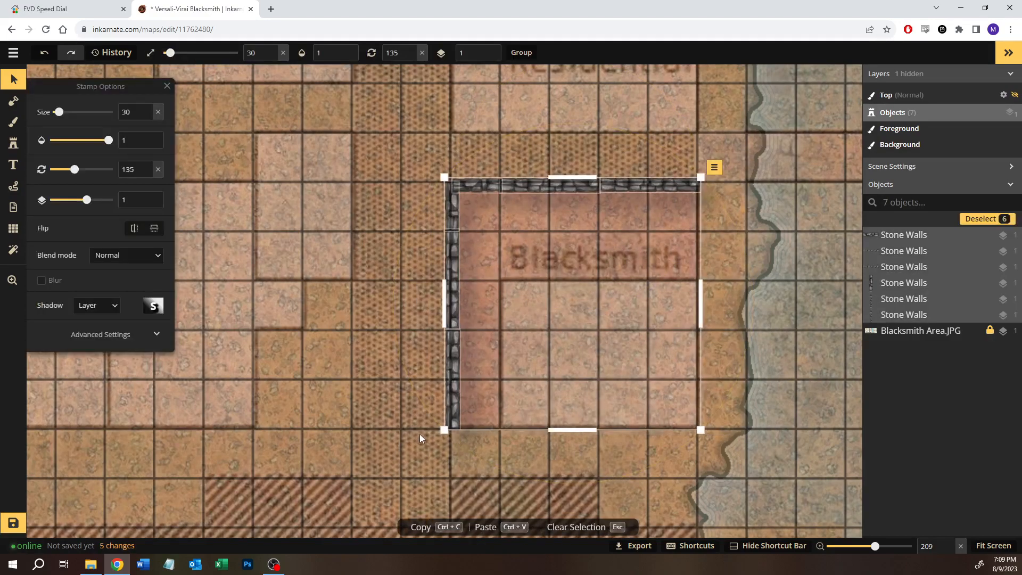
{"action": "key", "text": "ctrl+c"}
{"action": "key", "text": "ctrl+v"}
{"action": "left_click", "coordinate": [761, 481]}
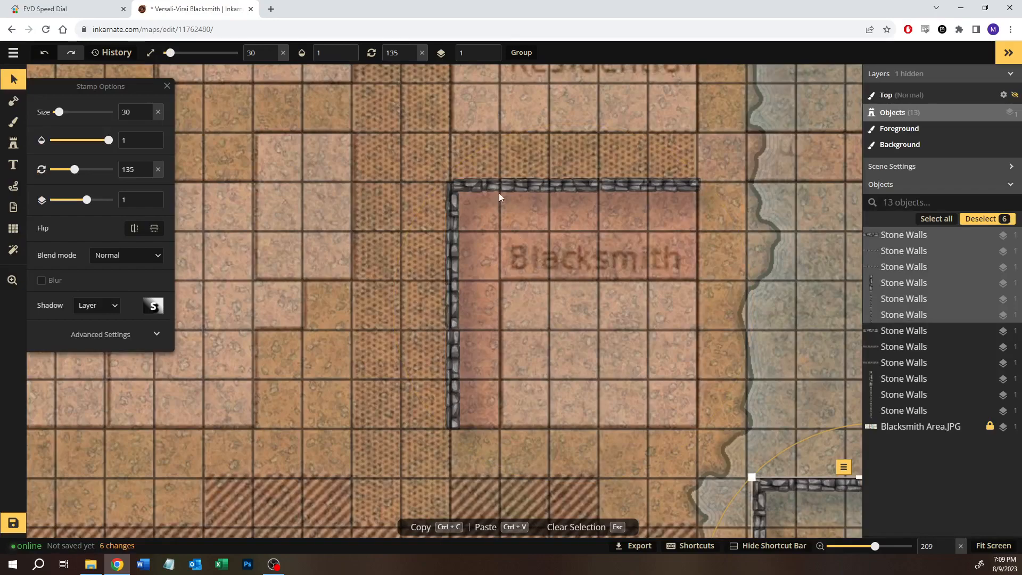
{"action": "left_click_drag", "start_coordinate": [805, 482], "coordinate": [504, 216]}
{"action": "left_click_drag", "start_coordinate": [510, 182], "coordinate": [641, 431]}
{"action": "left_click", "coordinate": [800, 288]}
Step: Select all twelve wall stamps around the Blacksmith lot, rotate them together to 218 degrees and shift them slightly
{"action": "scroll", "coordinate": [793, 292], "scroll_direction": "down", "scroll_amount": 4}
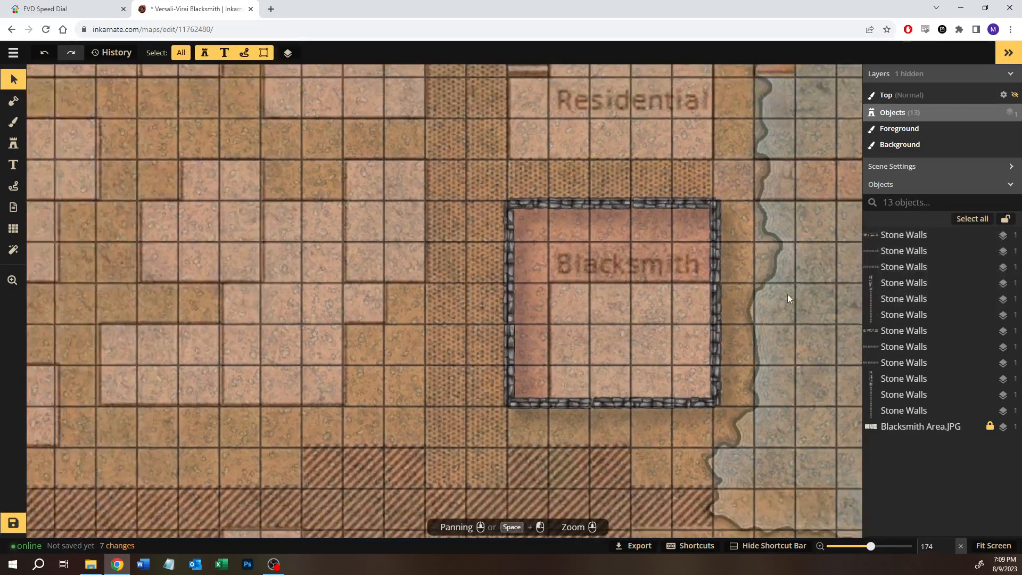
{"action": "scroll", "coordinate": [778, 290], "scroll_direction": "down", "scroll_amount": 3}
{"action": "left_click_drag", "start_coordinate": [781, 283], "coordinate": [491, 307]}
{"action": "scroll", "coordinate": [490, 306], "scroll_direction": "down", "scroll_amount": 1}
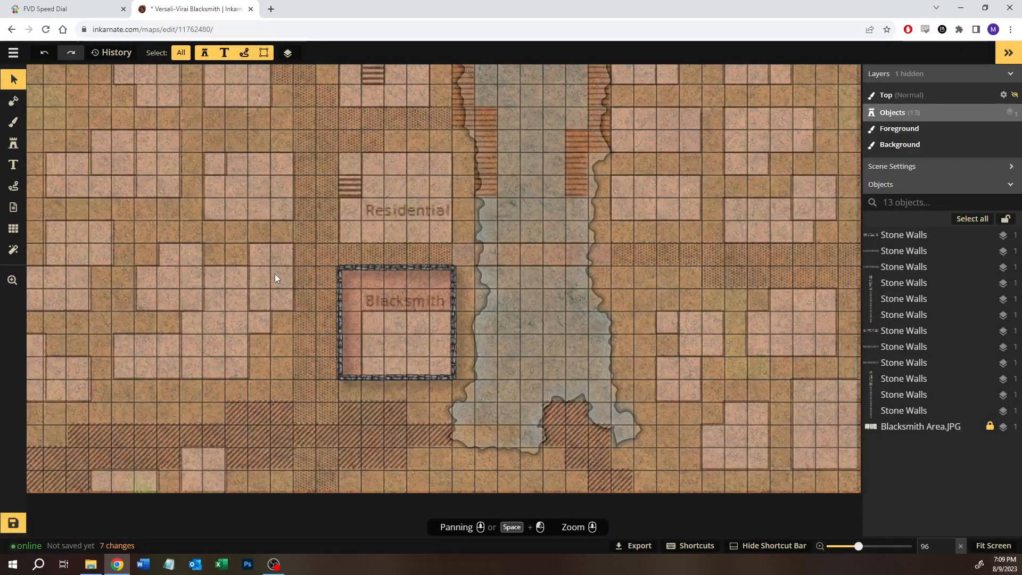
{"action": "left_click_drag", "start_coordinate": [443, 376], "coordinate": [467, 382]}
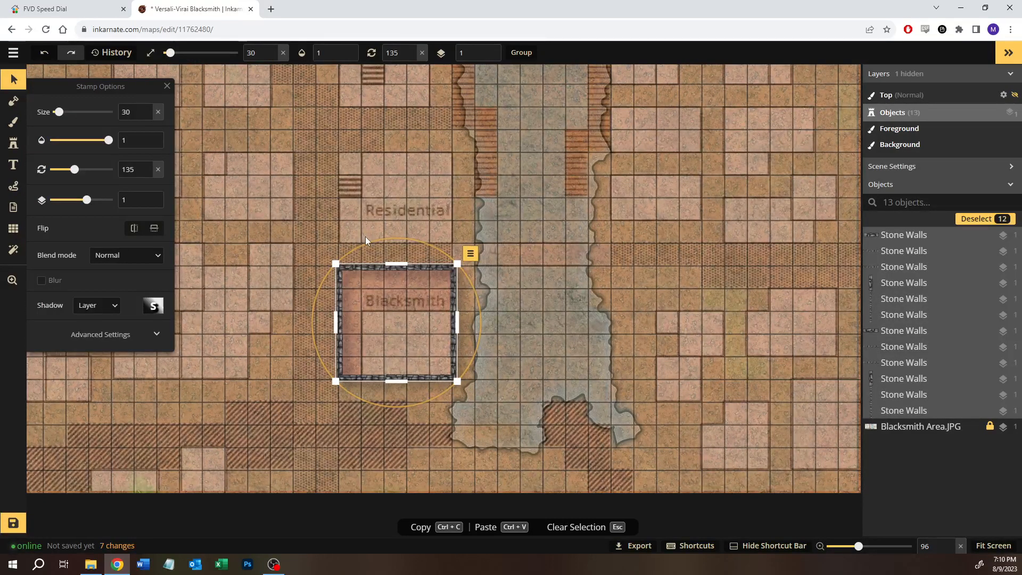
{"action": "left_click_drag", "start_coordinate": [365, 236], "coordinate": [354, 243]}
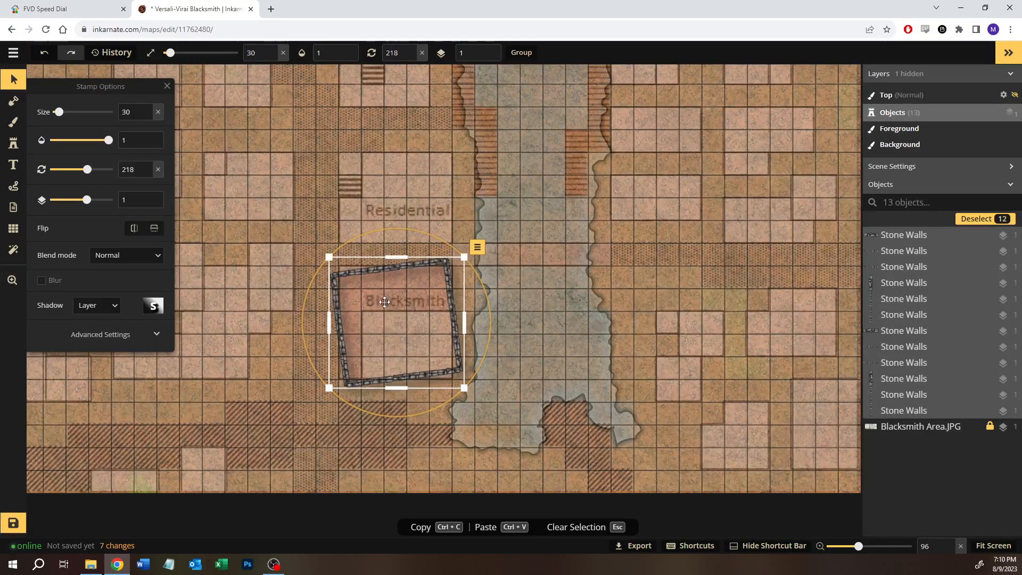
{"action": "left_click_drag", "start_coordinate": [393, 298], "coordinate": [402, 302]}
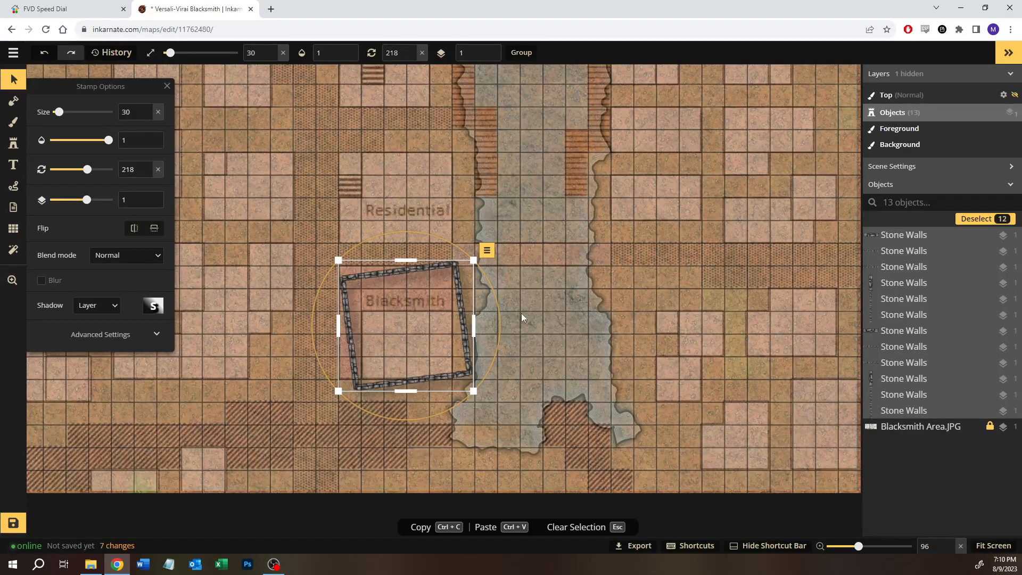
Step: Move the wall square to the far side of the water, shrink it to size 16 and rotate it to 141 degrees
{"action": "left_click_drag", "start_coordinate": [365, 283], "coordinate": [652, 280]}
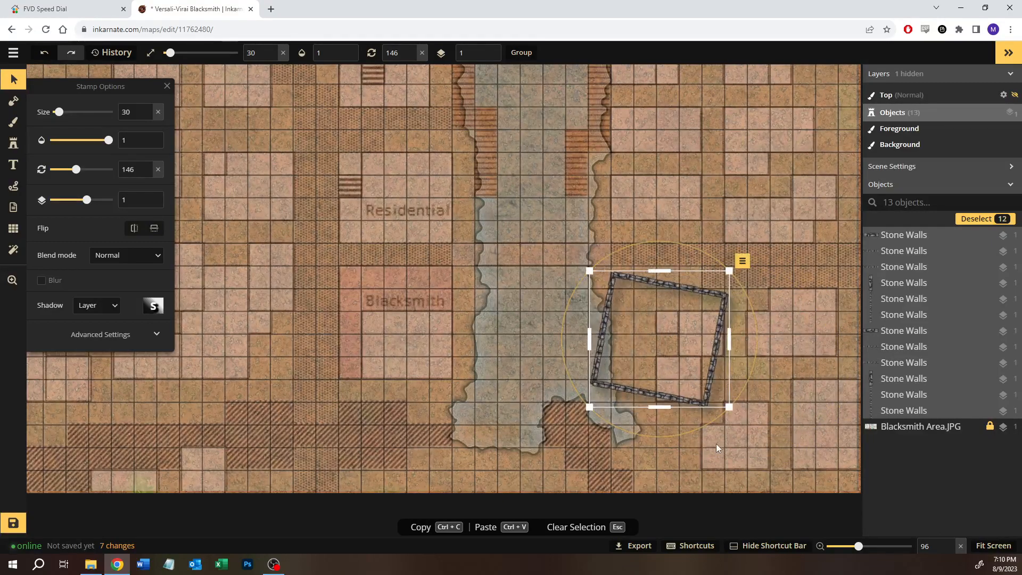
{"action": "left_click_drag", "start_coordinate": [728, 407], "coordinate": [654, 319]}
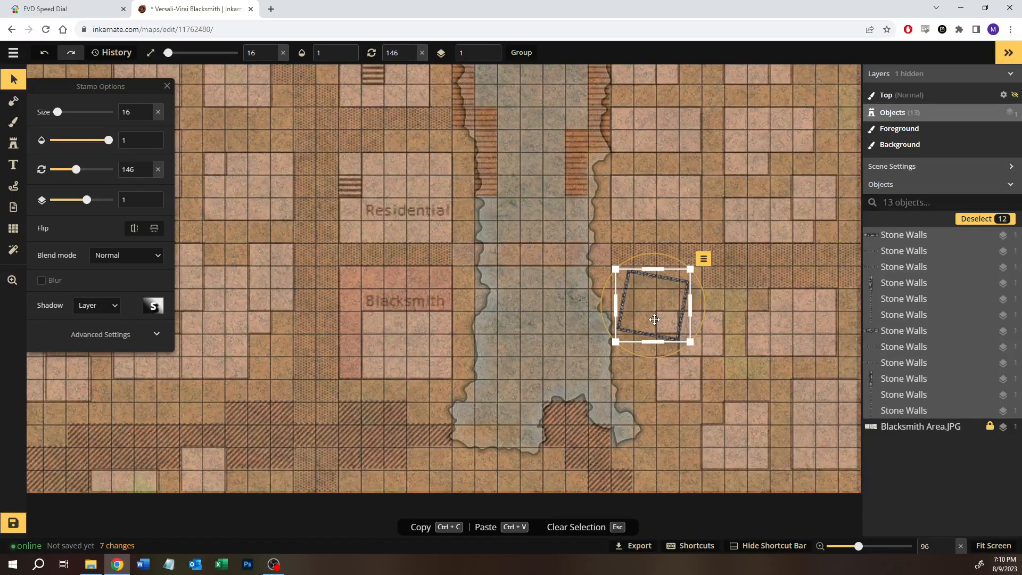
{"action": "left_click_drag", "start_coordinate": [663, 312], "coordinate": [669, 311]}
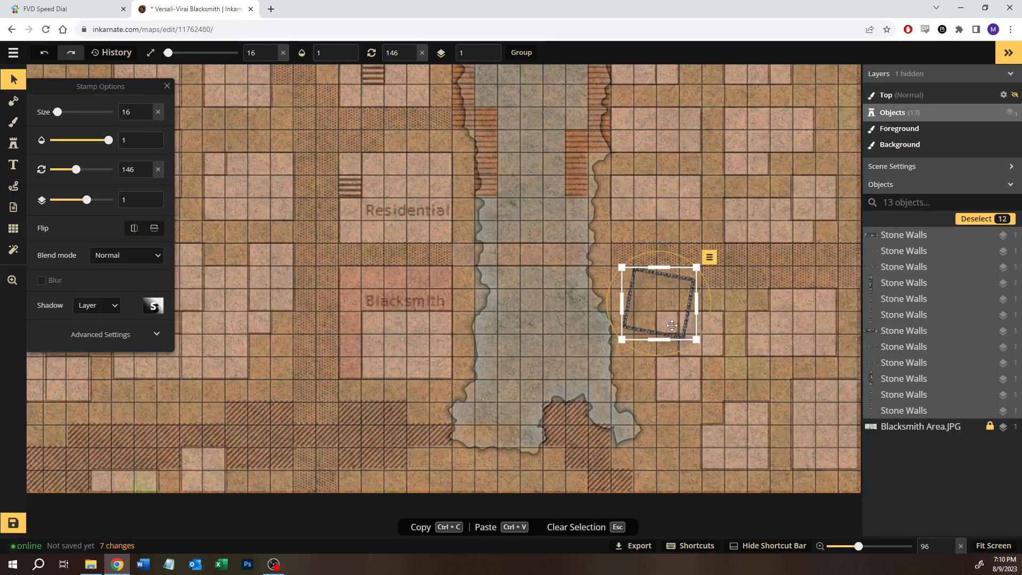
{"action": "left_click_drag", "start_coordinate": [668, 356], "coordinate": [670, 354]}
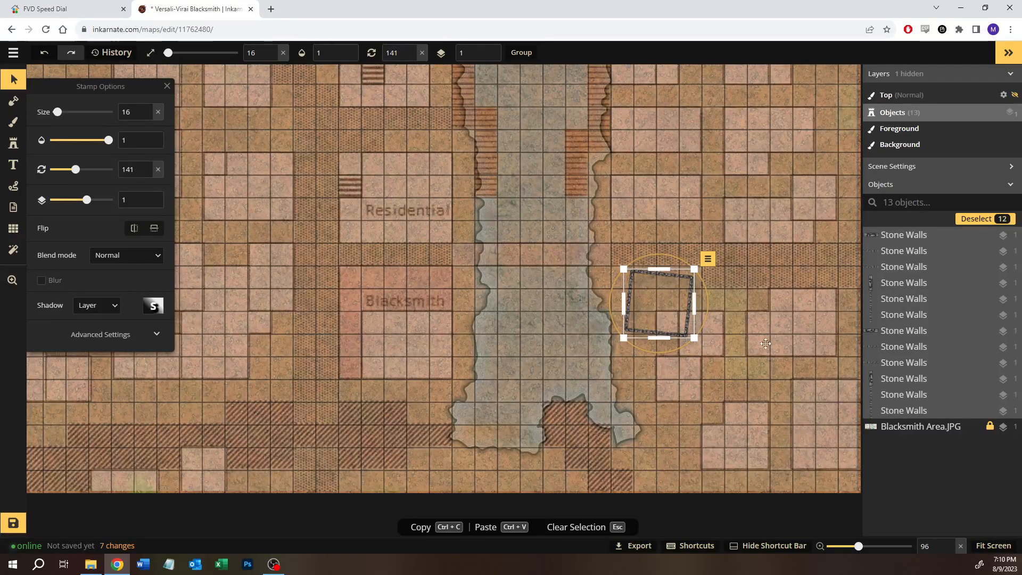
Step: Straighten the small wall square to 224 degrees and place it over the building lots at the map's upper right
{"action": "left_click_drag", "start_coordinate": [681, 305], "coordinate": [780, 202]}
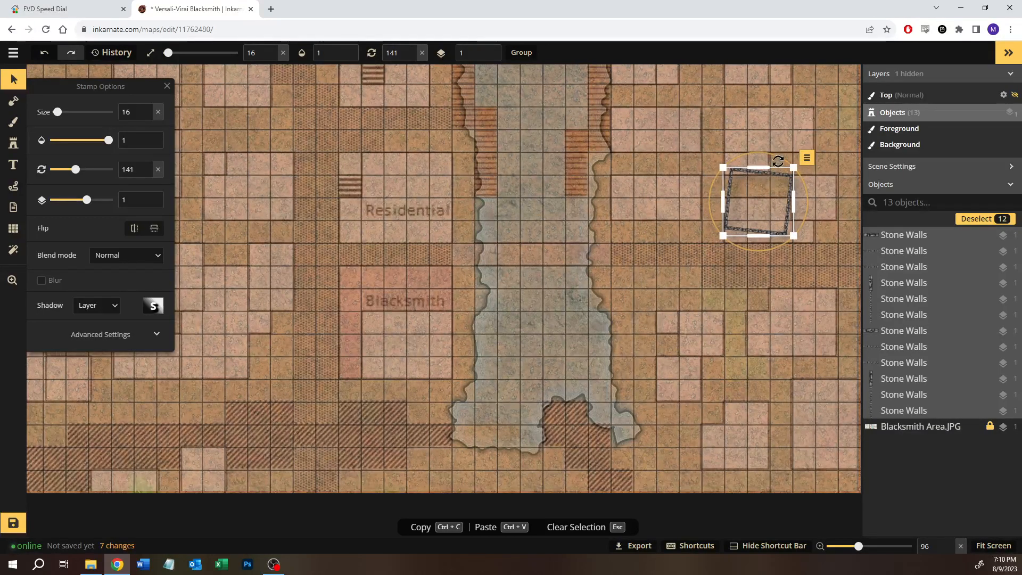
{"action": "mouse_move", "coordinate": [778, 160]}
{"action": "left_mouse_down"}
{"action": "mouse_move", "coordinate": [761, 155]}
{"action": "mouse_move", "coordinate": [771, 156]}
{"action": "left_mouse_up"}
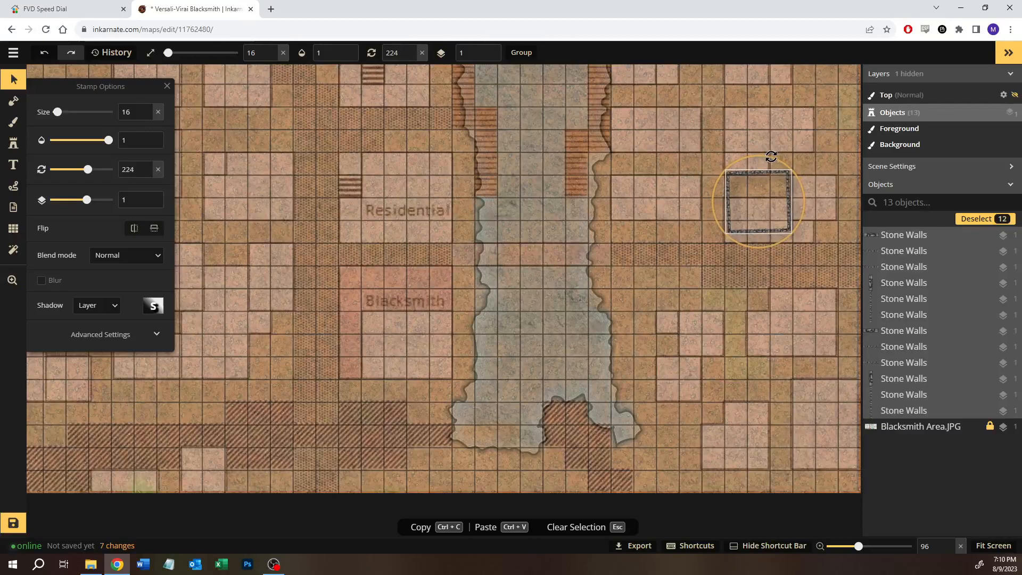
{"action": "left_click_drag", "start_coordinate": [788, 217], "coordinate": [764, 116]}
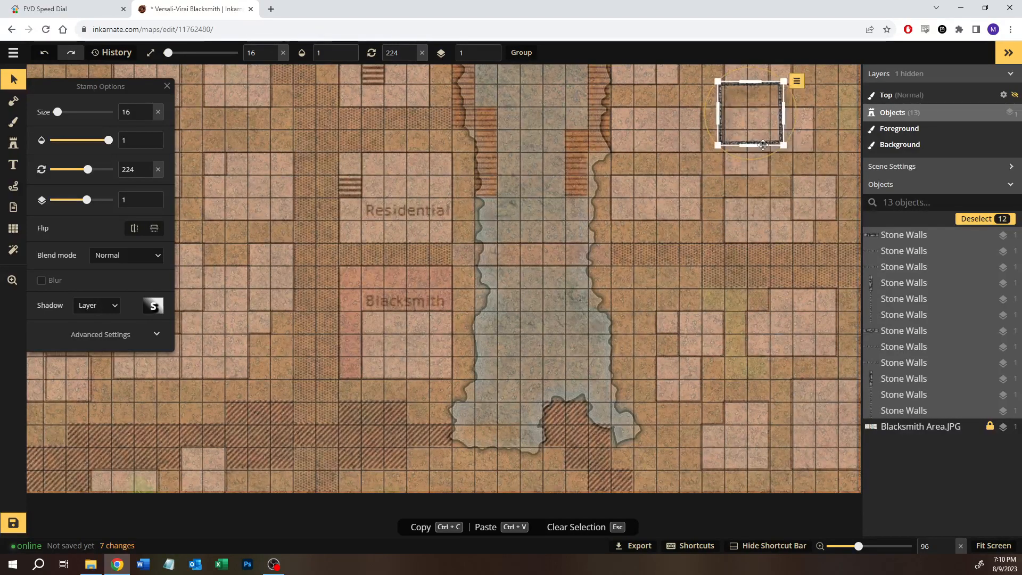
{"action": "key", "text": "Escape"}
Step: Select the small wall square again, move it back over the Blacksmith lot and enlarge it to size 30
{"action": "scroll", "coordinate": [702, 198], "scroll_direction": "down", "scroll_amount": 1}
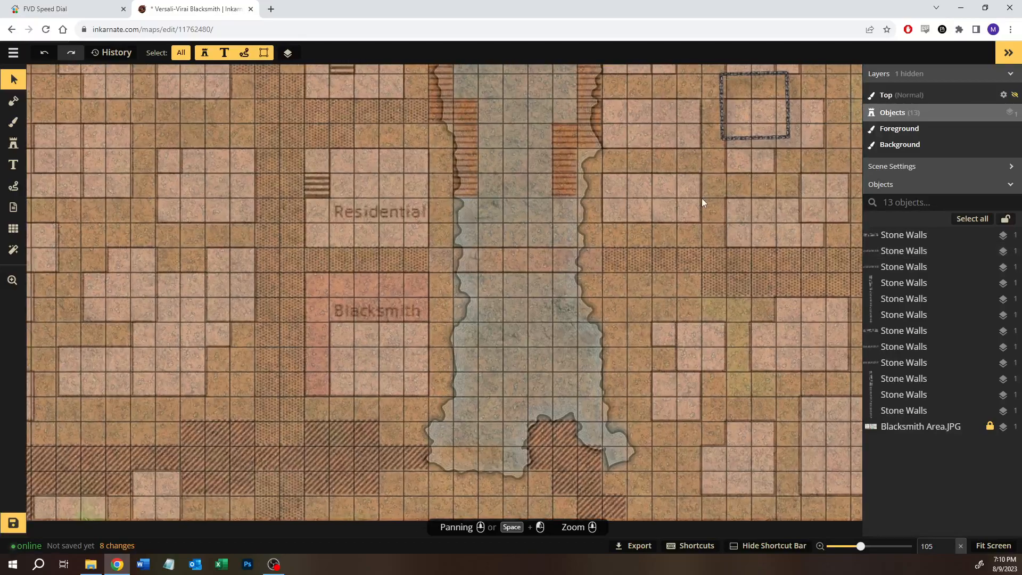
{"action": "scroll", "coordinate": [701, 199], "scroll_direction": "down", "scroll_amount": 1}
{"action": "left_click_drag", "start_coordinate": [702, 133], "coordinate": [593, 312]}
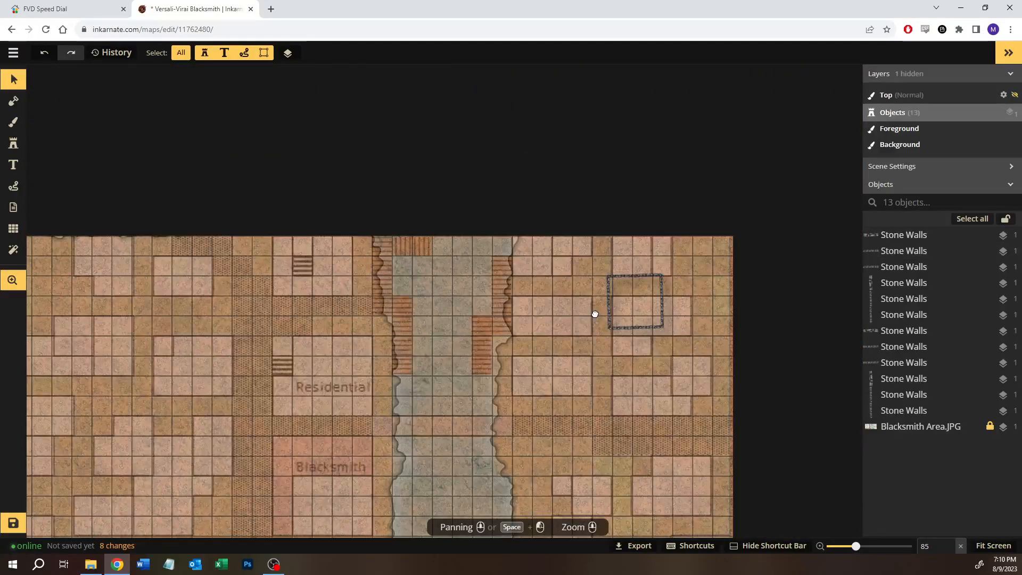
{"action": "left_click", "coordinate": [640, 273]}
{"action": "left_click_drag", "start_coordinate": [585, 257], "coordinate": [690, 373]}
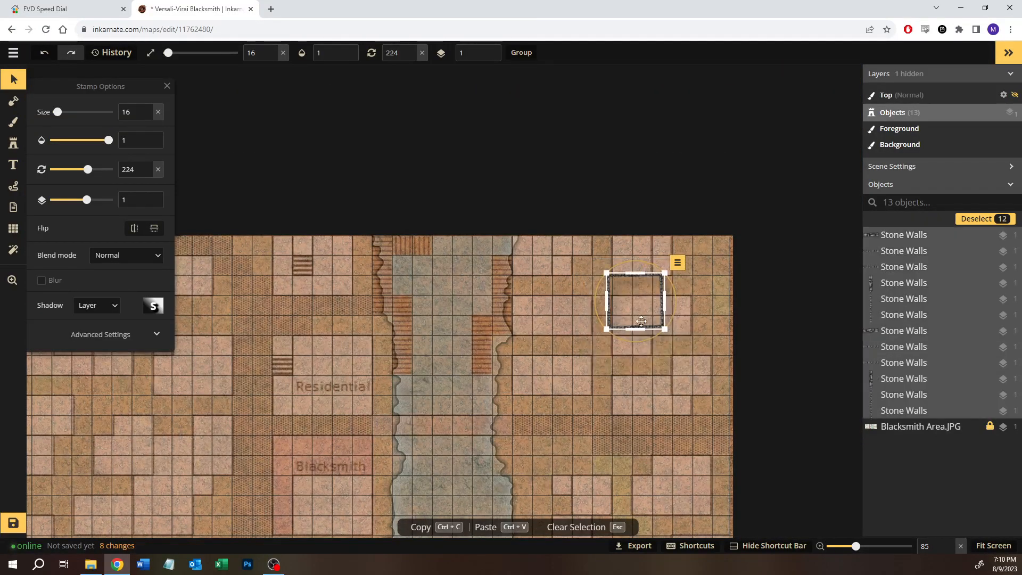
{"action": "left_click_drag", "start_coordinate": [639, 310], "coordinate": [361, 451]}
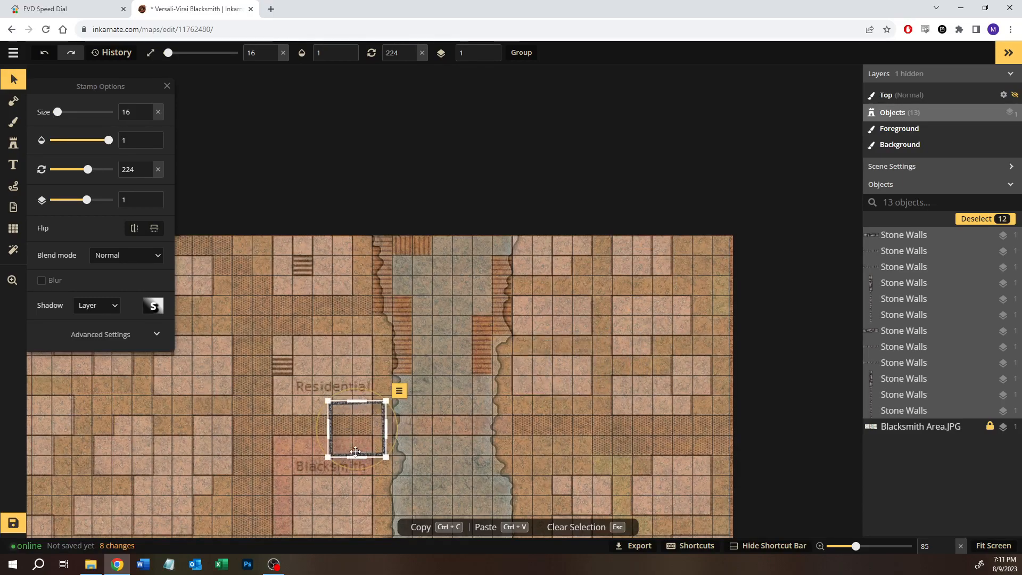
{"action": "key", "text": "space"}
{"action": "left_click_drag", "start_coordinate": [424, 431], "coordinate": [575, 371]}
{"action": "left_click_drag", "start_coordinate": [573, 310], "coordinate": [513, 339]}
{"action": "scroll", "coordinate": [513, 339], "scroll_direction": "up", "scroll_amount": 6}
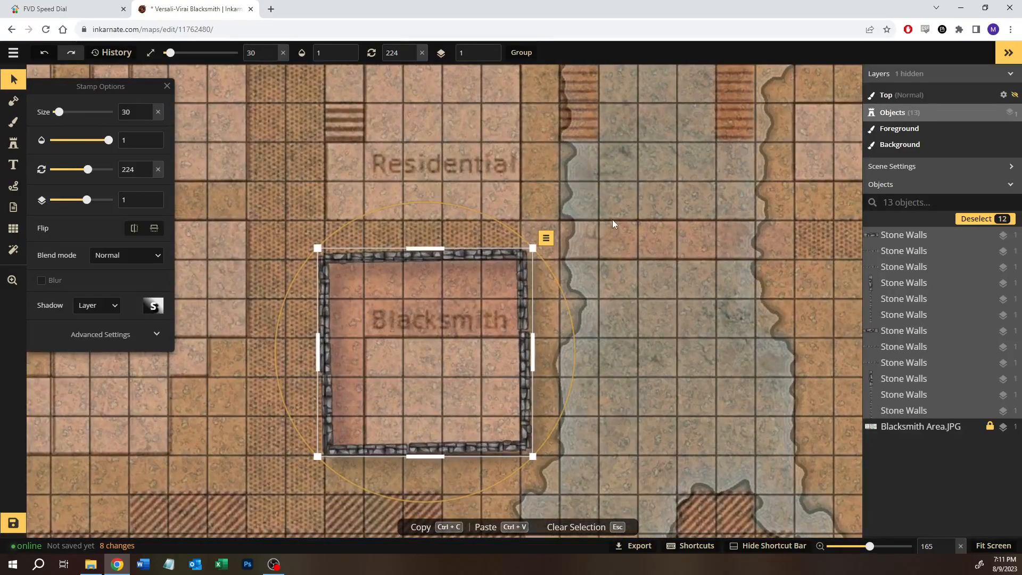
{"action": "left_click", "coordinate": [612, 219]}
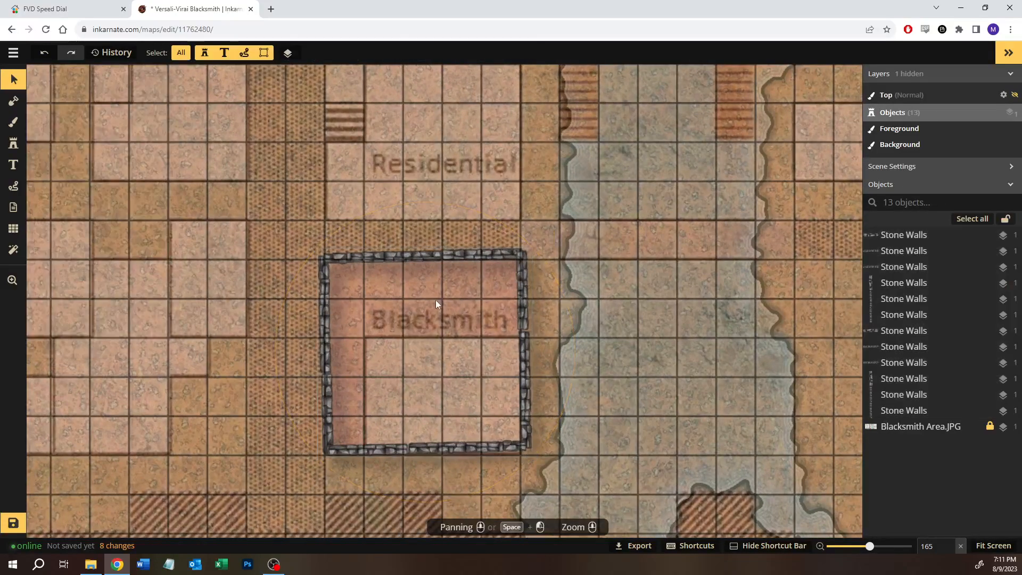
Step: Try to straighten the whole wall square by turning it and setting its rotation to 0, and undo that rotation
{"action": "left_click", "coordinate": [321, 282]}
{"action": "left_click_drag", "start_coordinate": [280, 209], "coordinate": [538, 451]}
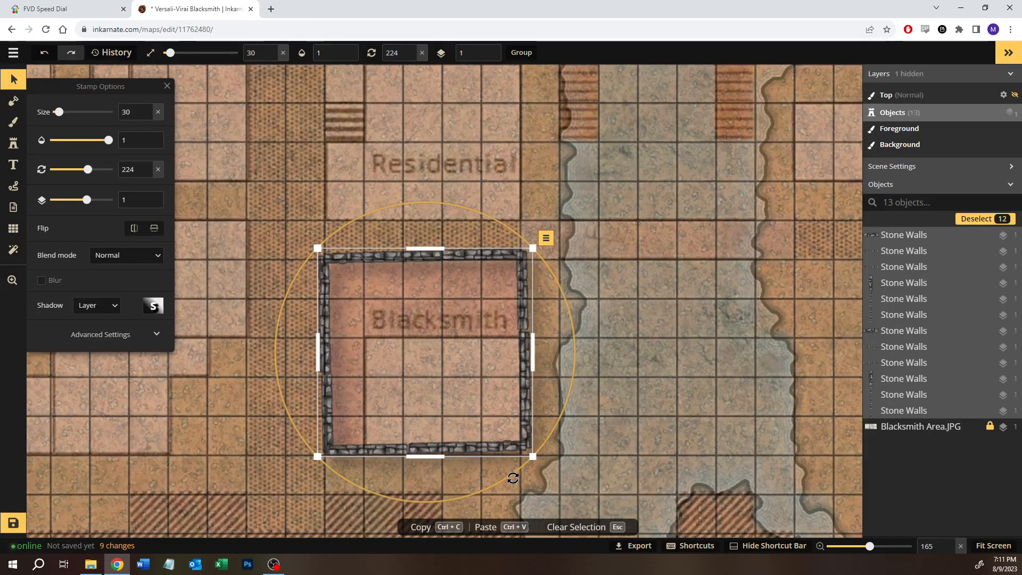
{"action": "left_click_drag", "start_coordinate": [512, 479], "coordinate": [538, 280]}
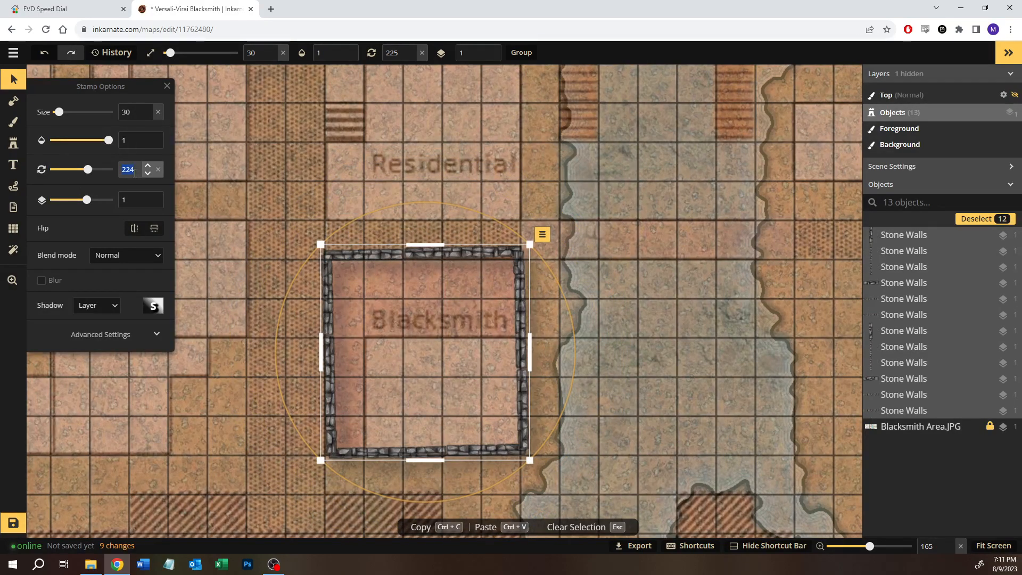
{"action": "type", "text": "0"}
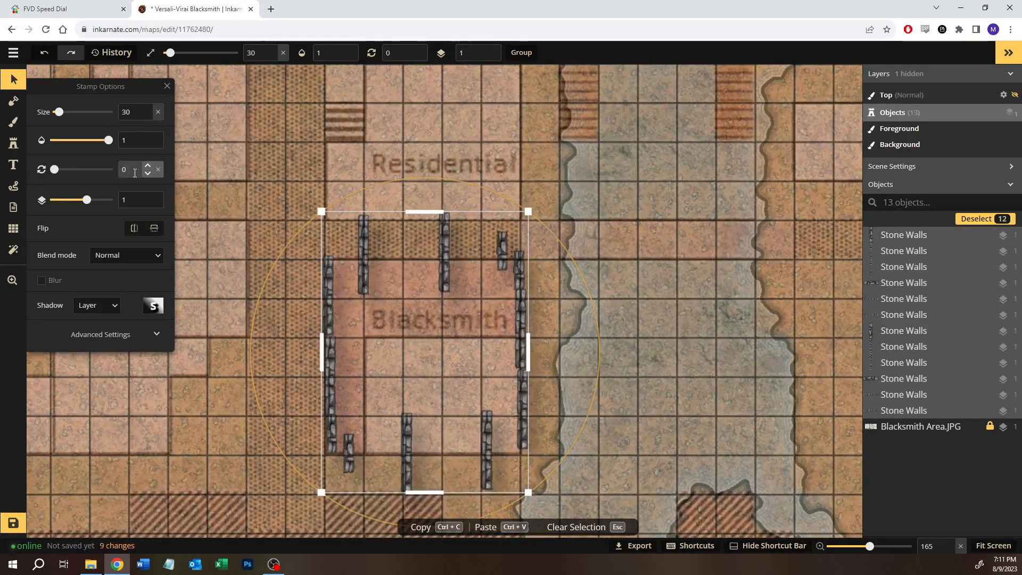
{"action": "key", "text": "ctrl+z"}
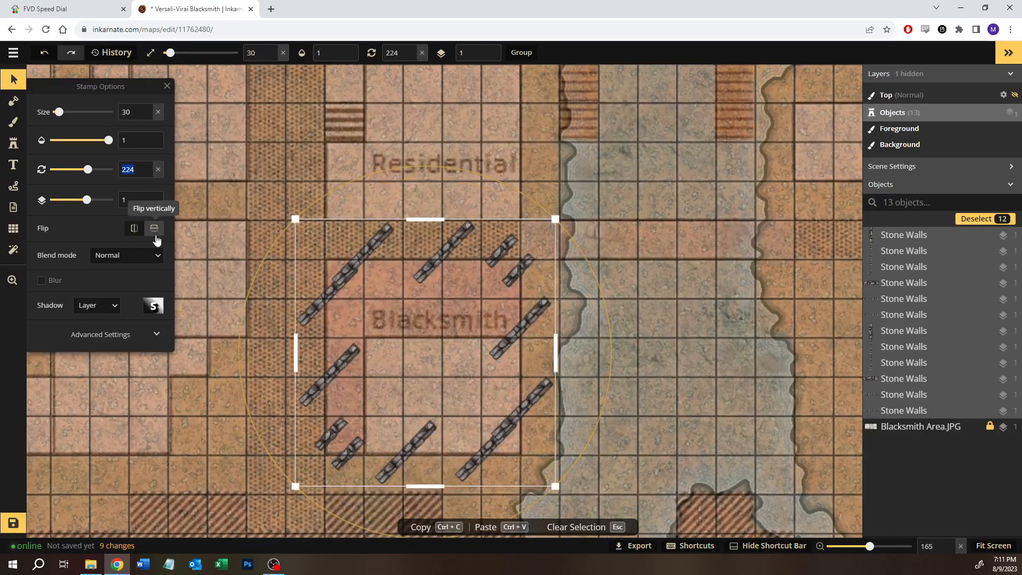
Step: Delete all twelve scattered stone wall stamps from around the Blacksmith lot
{"action": "left_click", "coordinate": [599, 327]}
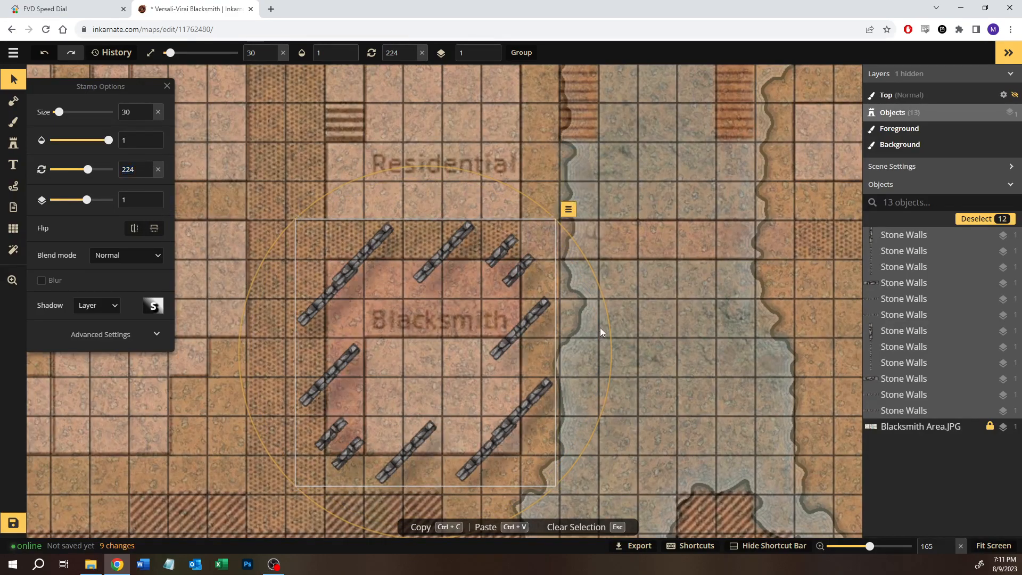
{"action": "left_click_drag", "start_coordinate": [260, 202], "coordinate": [549, 500]}
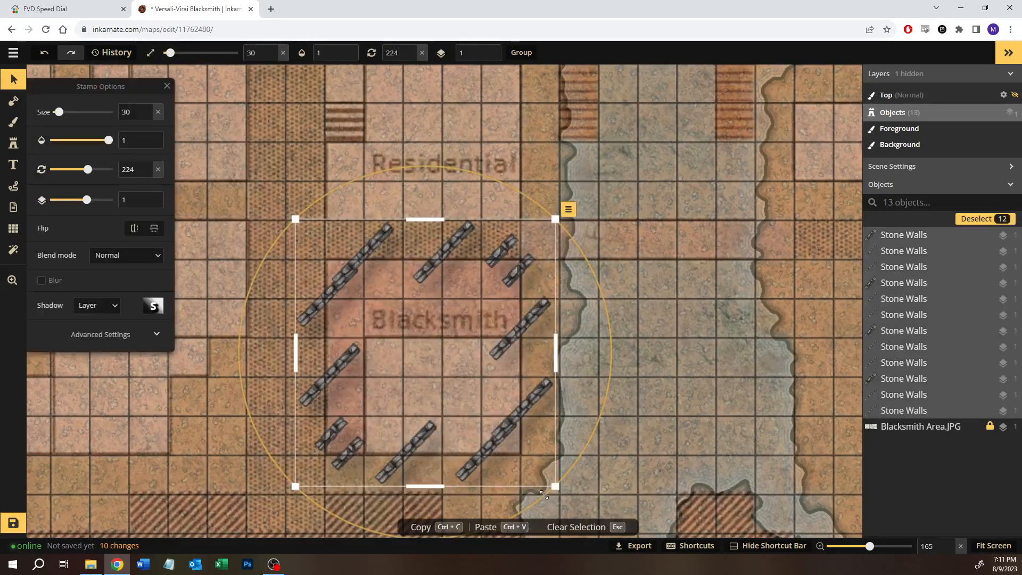
{"action": "key", "text": "Delete"}
Step: Place two Stone Walls variant 1 stamps at rotation 0 on the lower and upper ends of the Blacksmith lot's left edge
{"action": "left_click", "coordinate": [14, 144]}
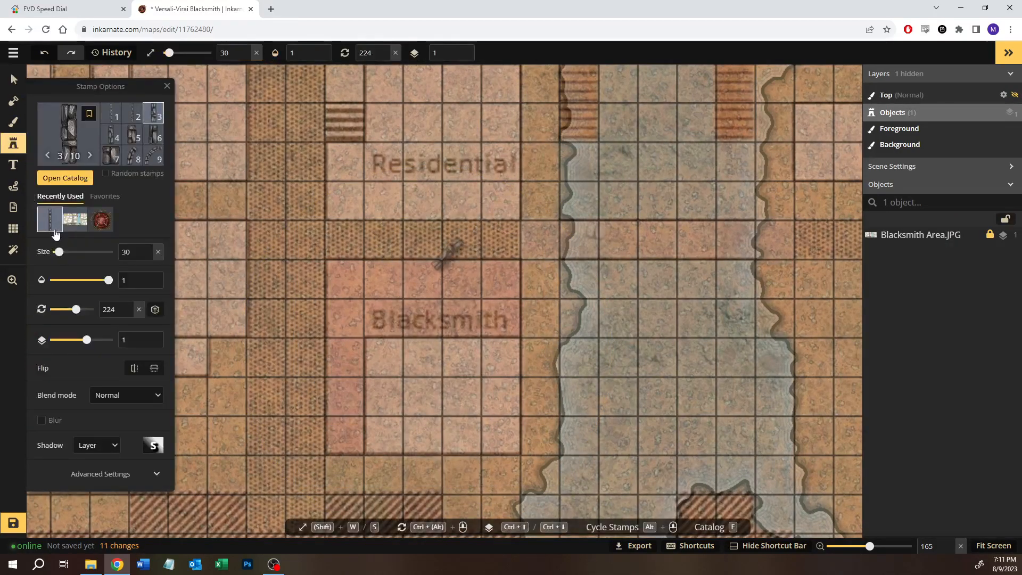
{"action": "left_click", "coordinate": [111, 113]}
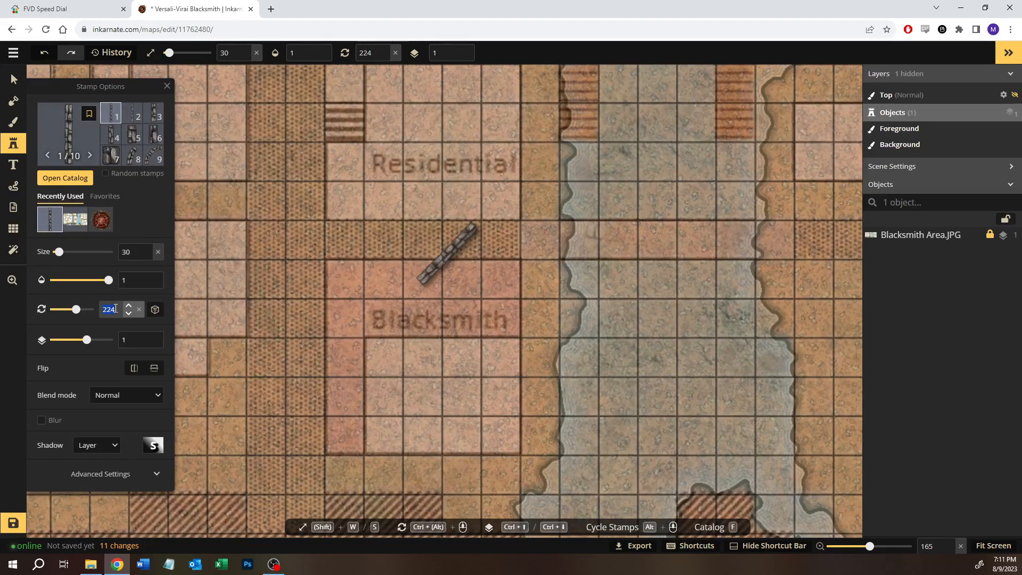
{"action": "type", "text": "0"}
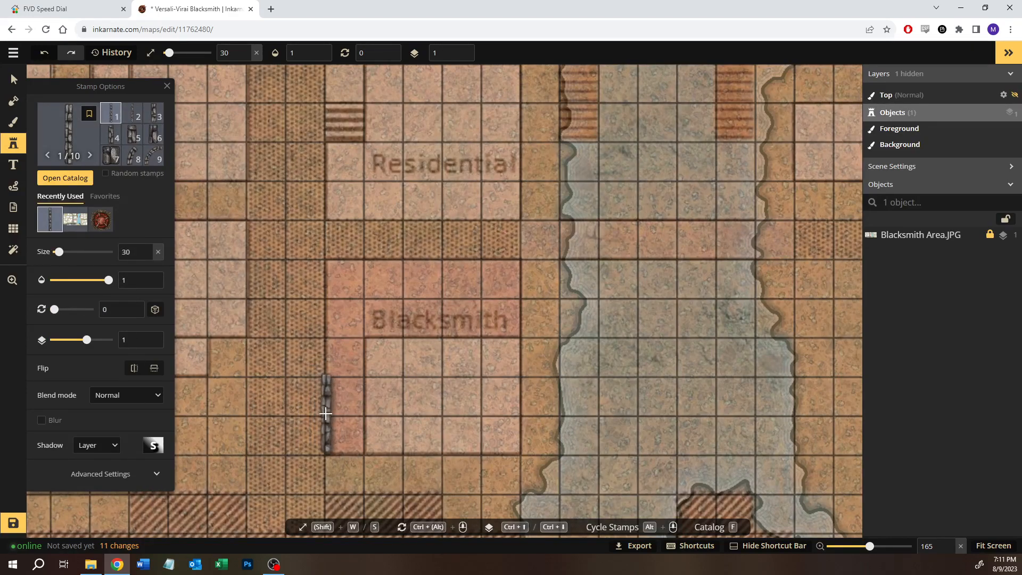
{"action": "scroll", "coordinate": [326, 413], "scroll_direction": "up", "scroll_amount": 4}
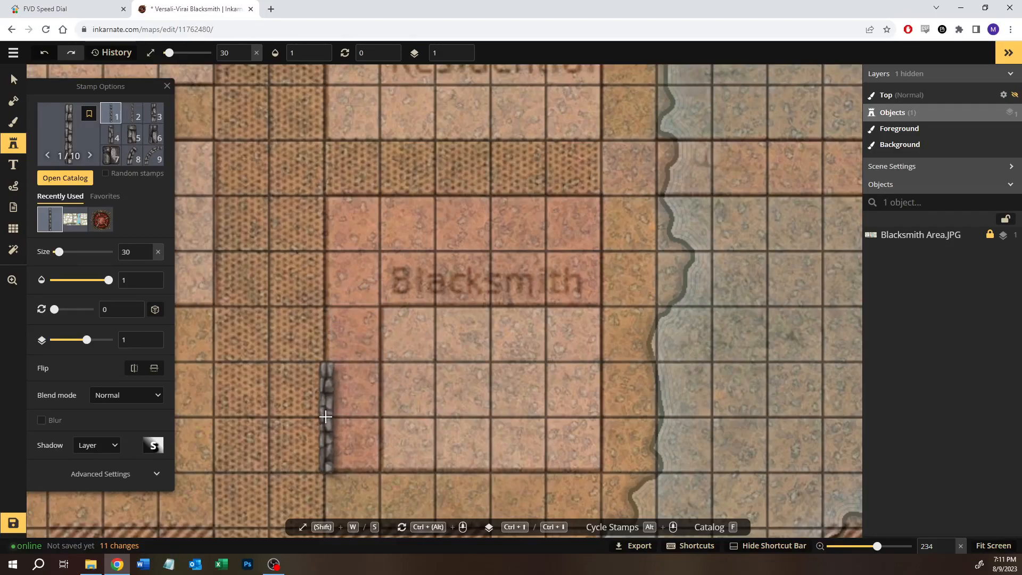
{"action": "left_click", "coordinate": [326, 415]}
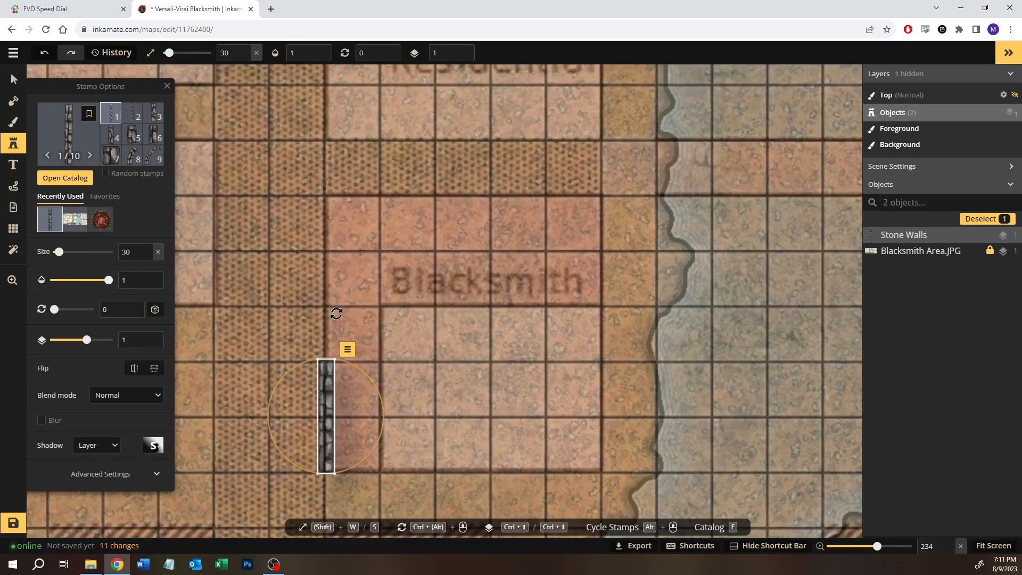
{"action": "left_click", "coordinate": [326, 251]}
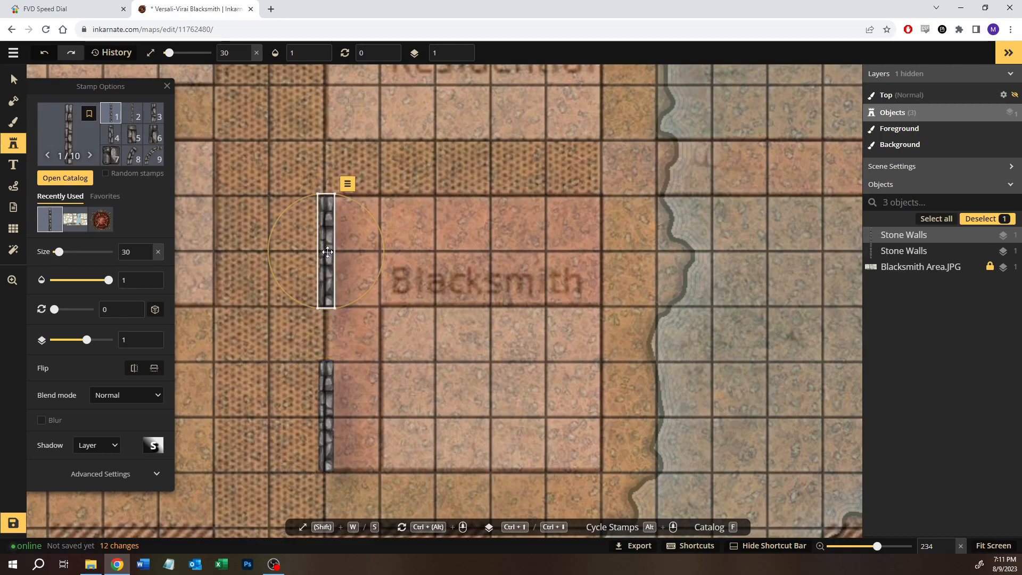
Step: Place a Stone Walls variant 1 stamp rotated to 270 along the Blacksmith lot's lower edge from the left corner, followed by a variant 3 stamp
{"action": "left_click", "coordinate": [433, 418]}
{"action": "left_click_drag", "start_coordinate": [407, 369], "coordinate": [362, 471]}
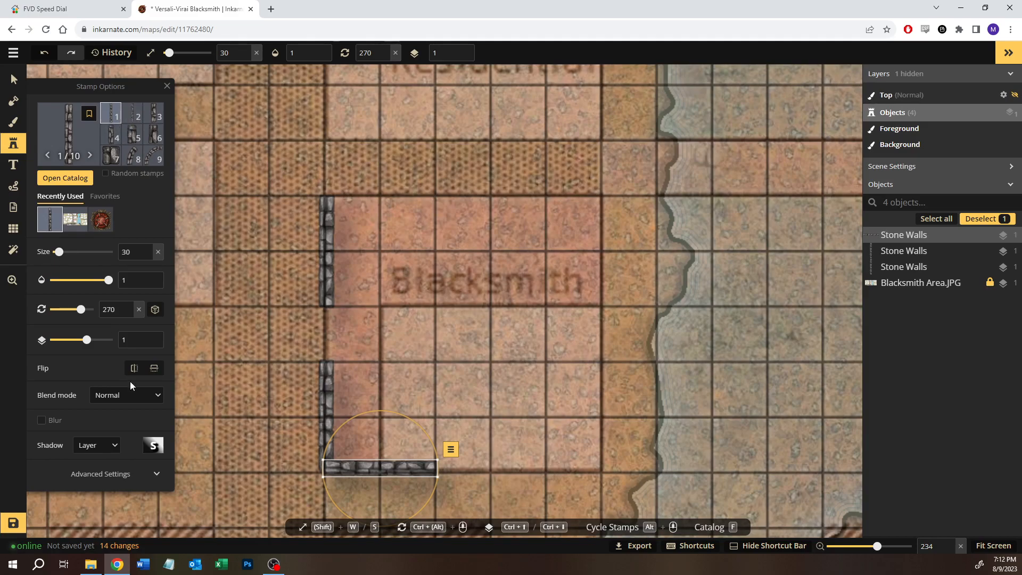
{"action": "left_click", "coordinate": [154, 112]}
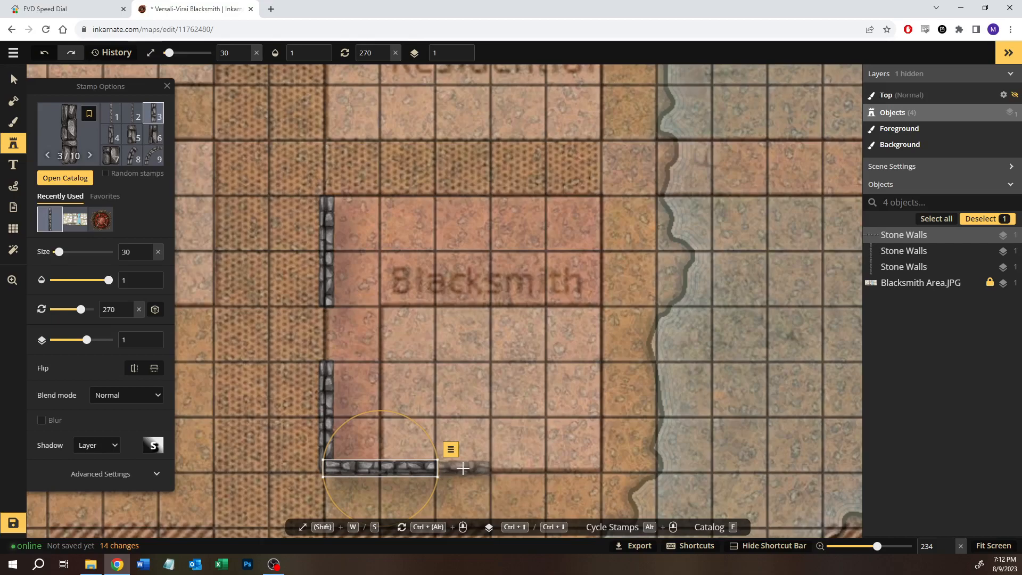
{"action": "left_click", "coordinate": [462, 468]}
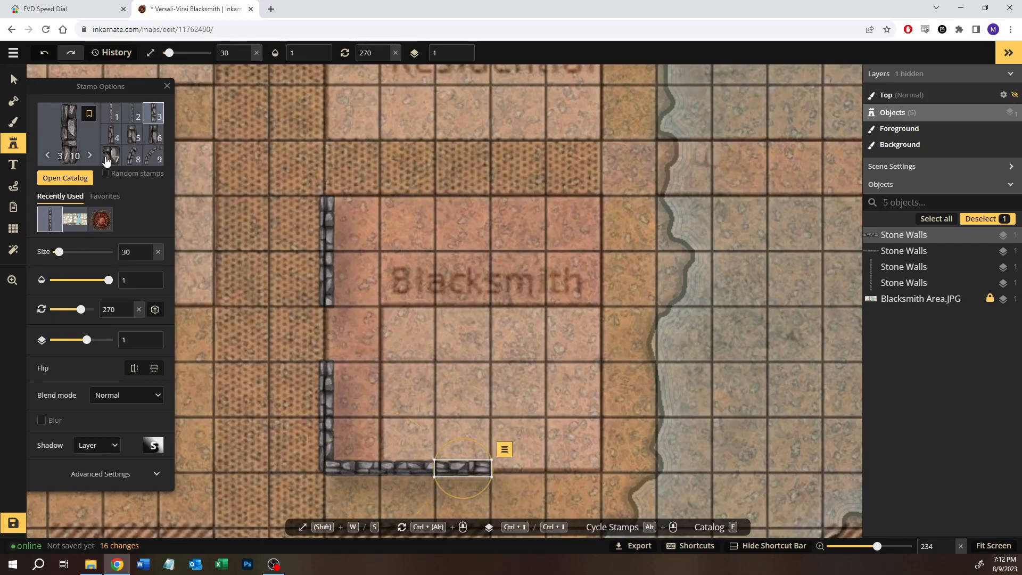
Step: Duplicate the long horizontal wall stamp and align the copy to complete the lower edge up to the lot's right corner
{"action": "left_click", "coordinate": [13, 79]}
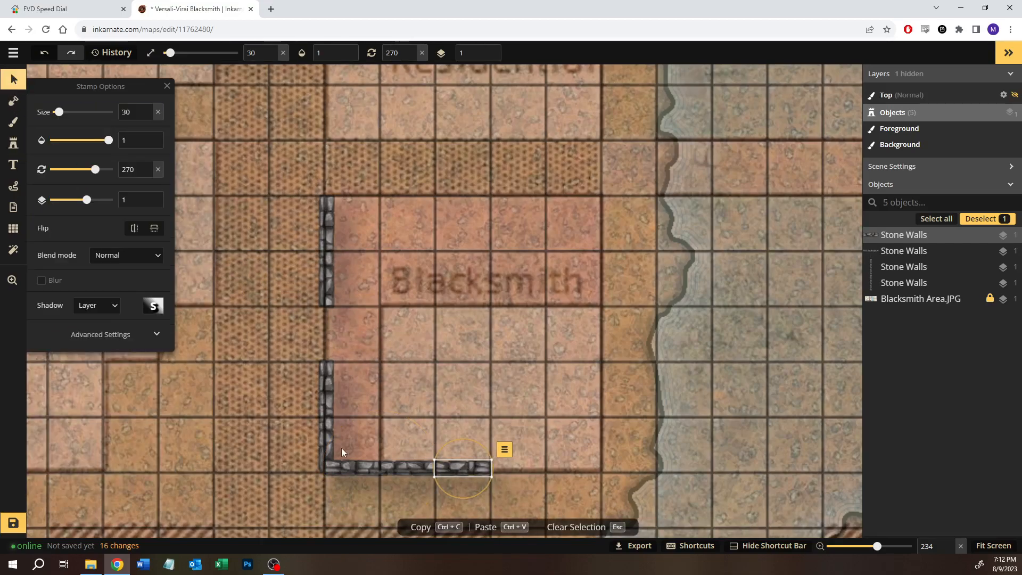
{"action": "left_click", "coordinate": [382, 462]}
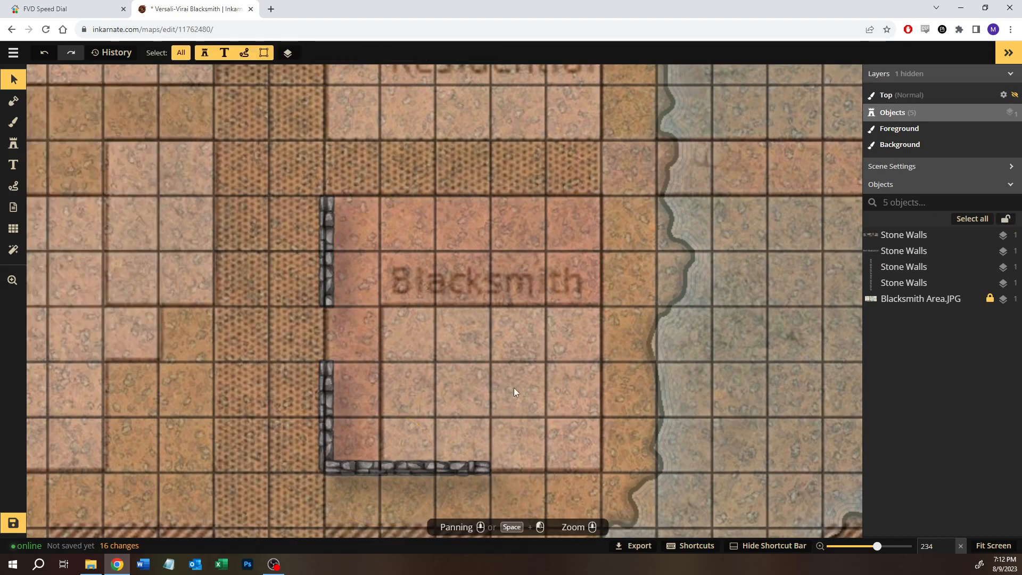
{"action": "key", "text": "ctrl+v"}
{"action": "left_click_drag", "start_coordinate": [514, 391], "coordinate": [544, 470]}
{"action": "key", "text": "Up"}
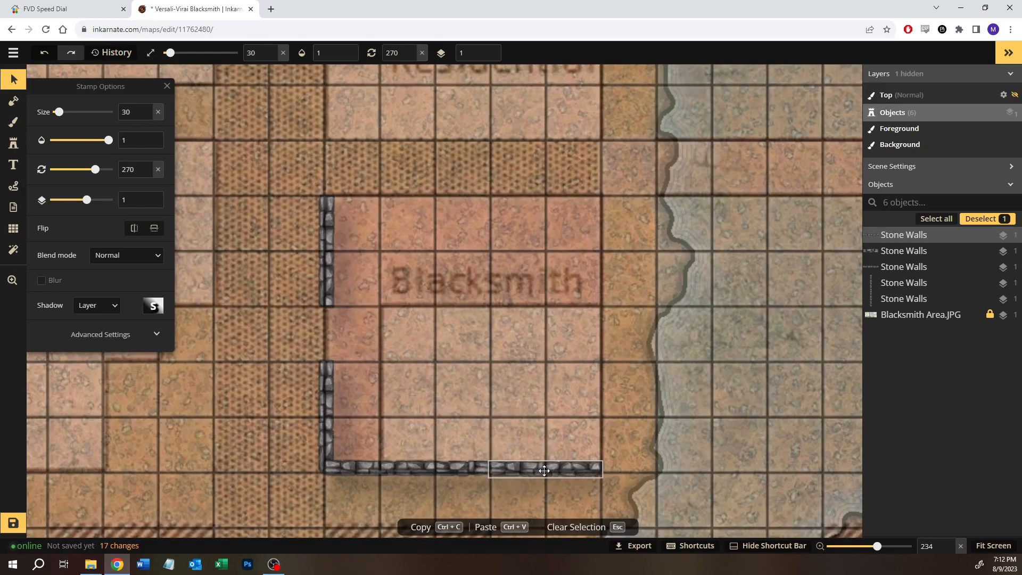
{"action": "left_click_drag", "start_coordinate": [544, 470], "coordinate": [544, 470]}
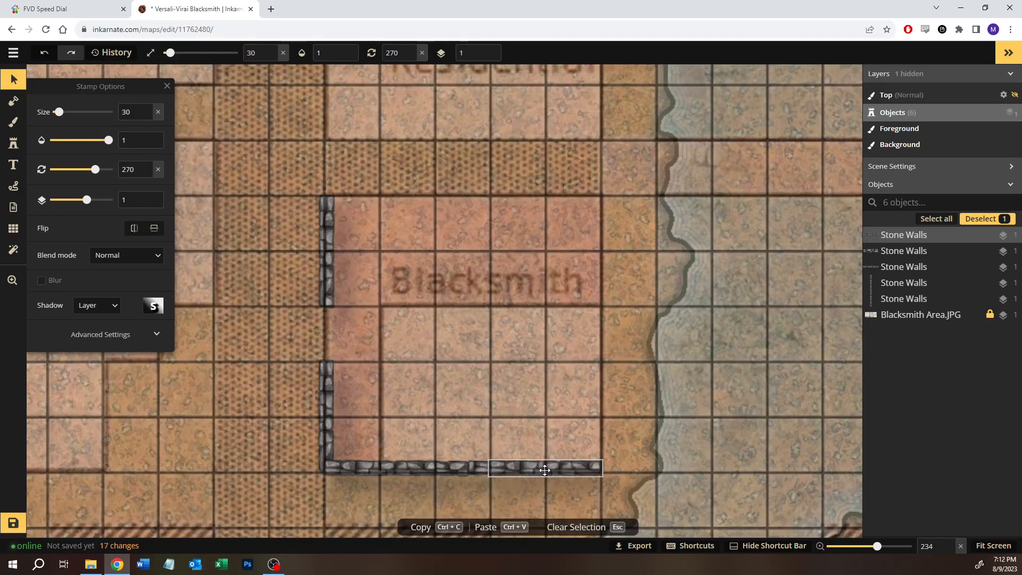
{"action": "left_click", "coordinate": [491, 351]}
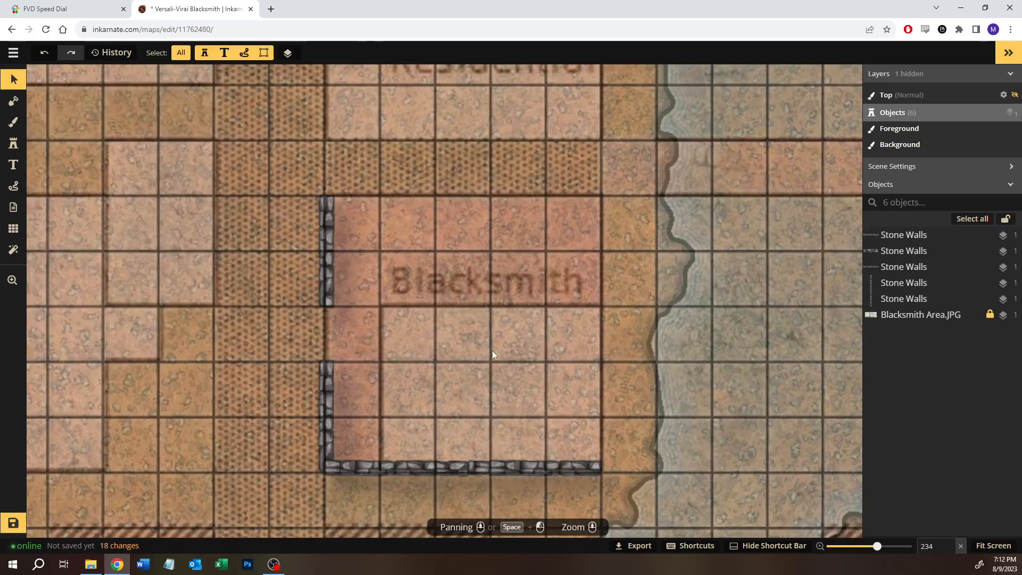
Step: Duplicate the three lower-edge wall stamps together and align the copies along the Blacksmith lot's upper edge
{"action": "left_click_drag", "start_coordinate": [355, 431], "coordinate": [612, 484]}
{"action": "key", "text": "ctrl+c"}
{"action": "key", "text": "ctrl+v"}
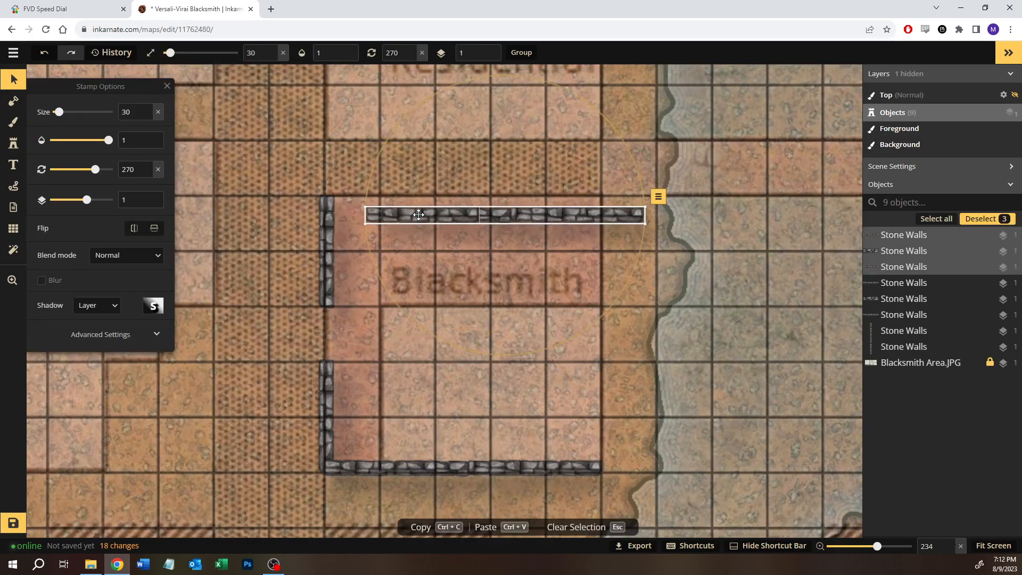
{"action": "left_click_drag", "start_coordinate": [402, 219], "coordinate": [360, 199]}
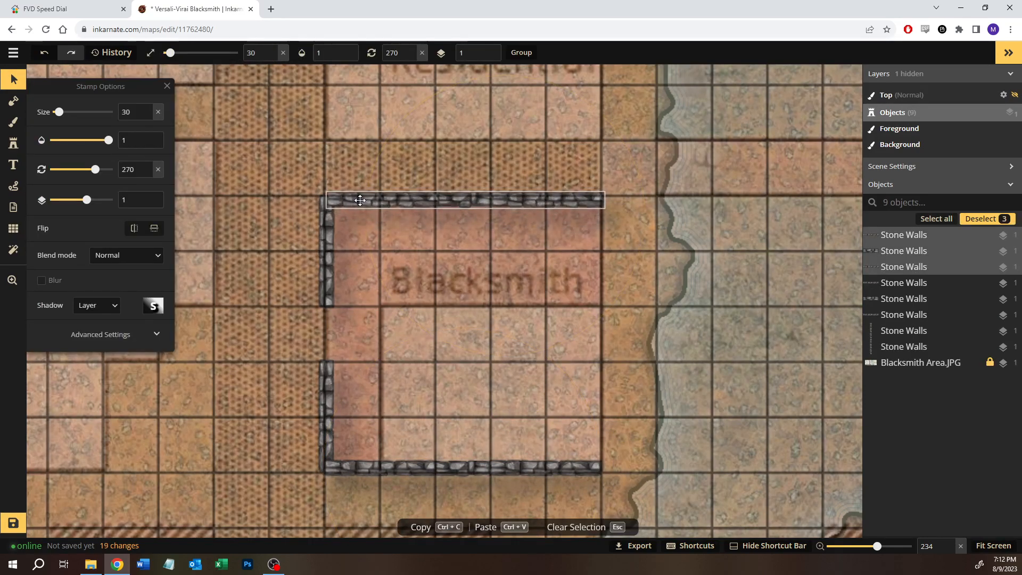
{"action": "left_click", "coordinate": [439, 330]}
Step: Duplicate the three lower-edge wall stamps again across the lot's right side and delete the leftmost long copy
{"action": "left_click_drag", "start_coordinate": [360, 424], "coordinate": [585, 497]}
{"action": "key", "text": "ctrl+c"}
{"action": "key", "text": "ctrl+v"}
{"action": "left_click", "coordinate": [594, 334]}
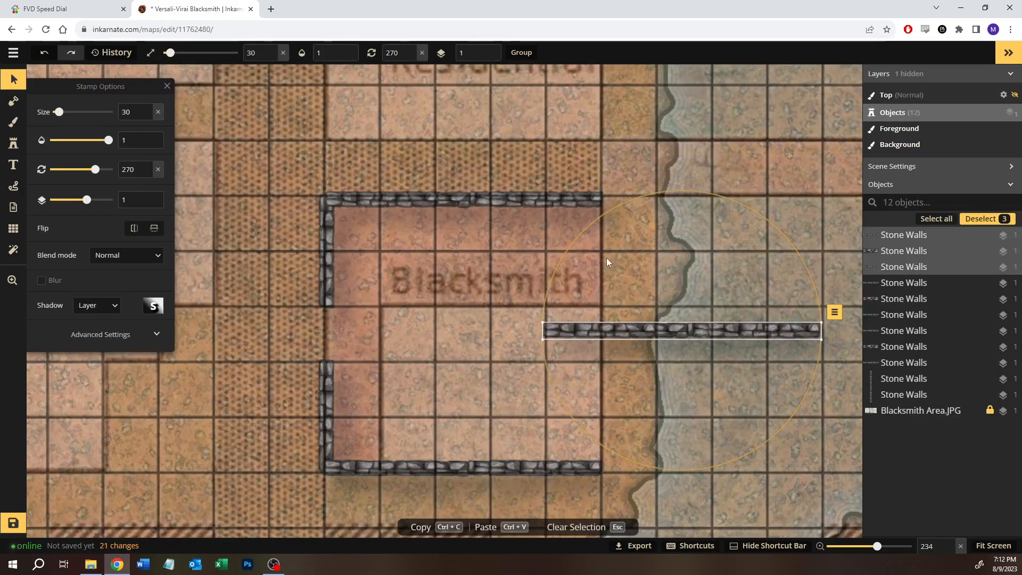
{"action": "left_click", "coordinate": [633, 325]}
{"action": "key", "text": "Delete"}
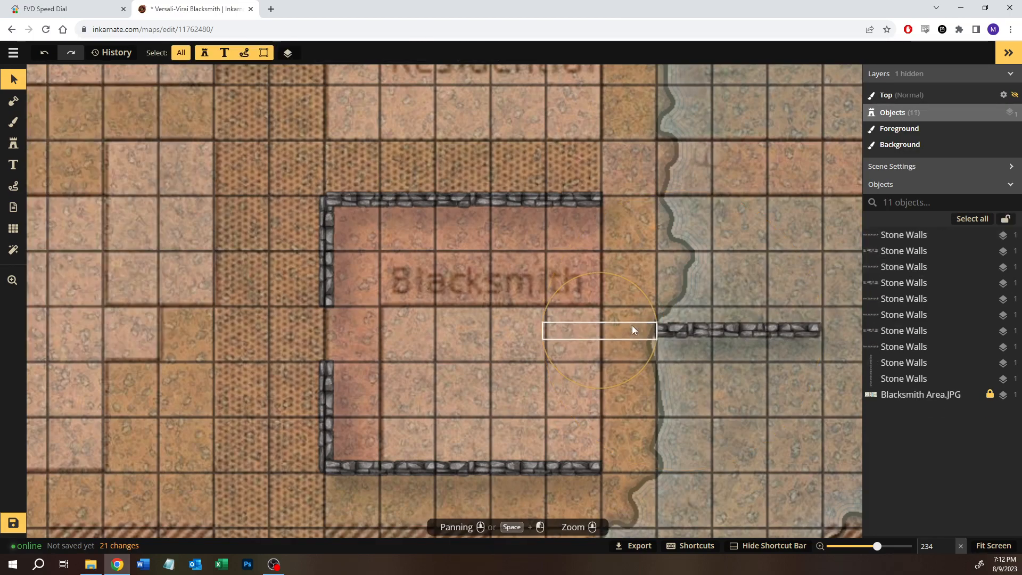
Step: Rotate the remaining long wall copy to 180 and move it onto the upper half of the lot's right edge
{"action": "left_click", "coordinate": [737, 334]}
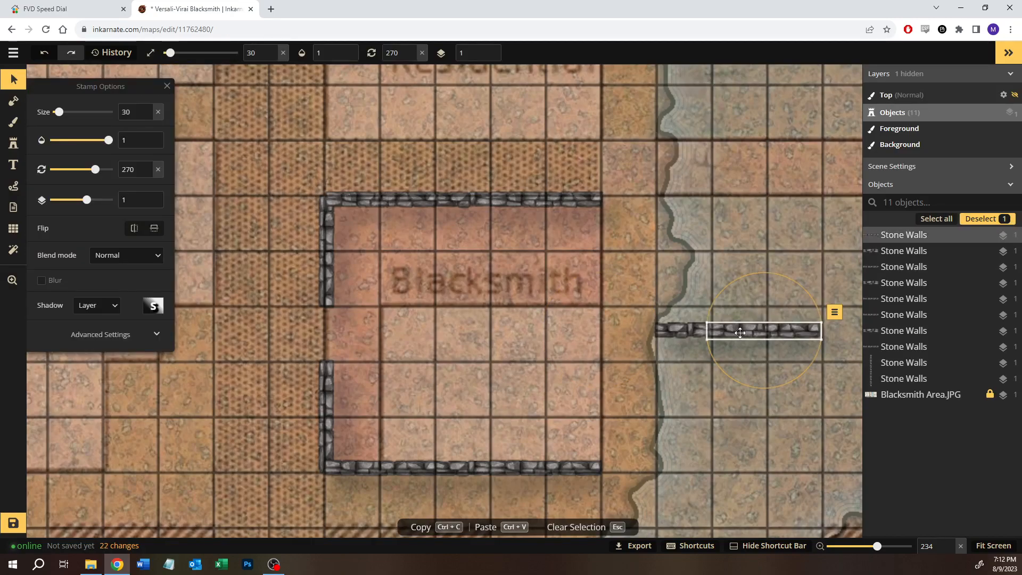
{"action": "left_click_drag", "start_coordinate": [756, 273], "coordinate": [567, 334]}
{"action": "left_click_drag", "start_coordinate": [767, 342], "coordinate": [602, 260]}
Step: Delete the short leftover wall copy beside the lot's right edge
{"action": "left_click", "coordinate": [701, 319]}
{"action": "left_click", "coordinate": [675, 333]}
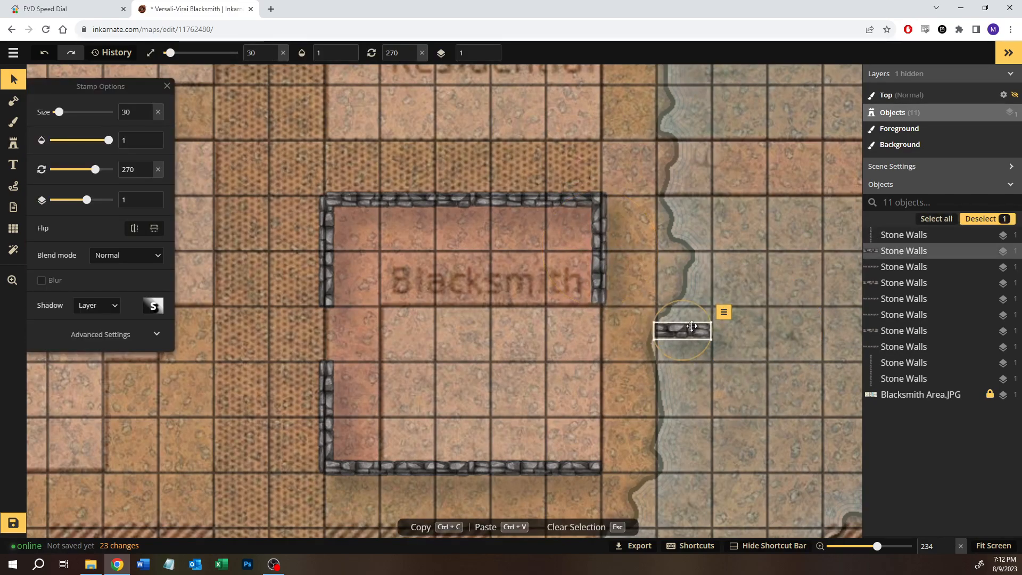
{"action": "left_click_drag", "start_coordinate": [673, 336], "coordinate": [646, 379]}
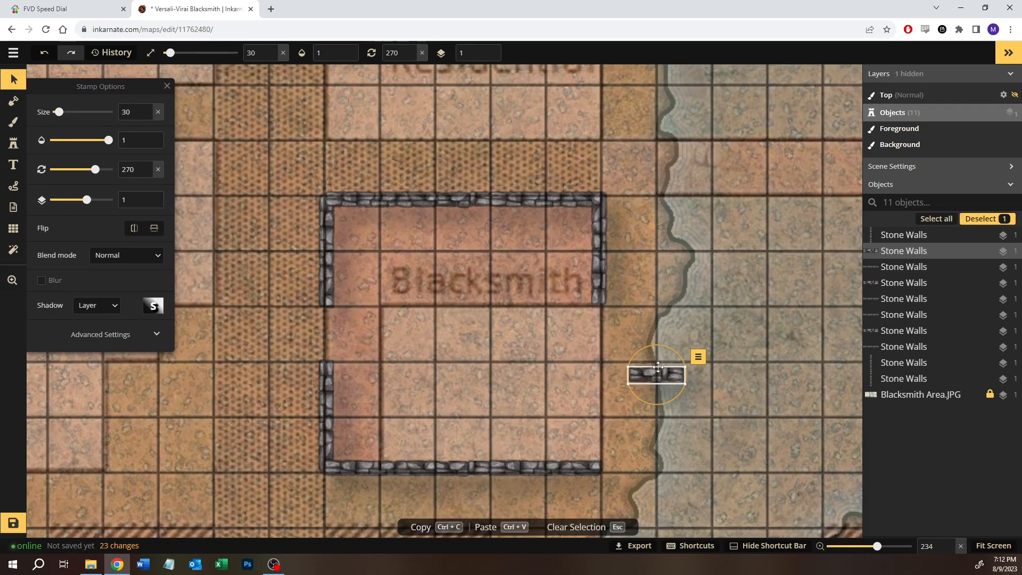
{"action": "key", "text": "Delete"}
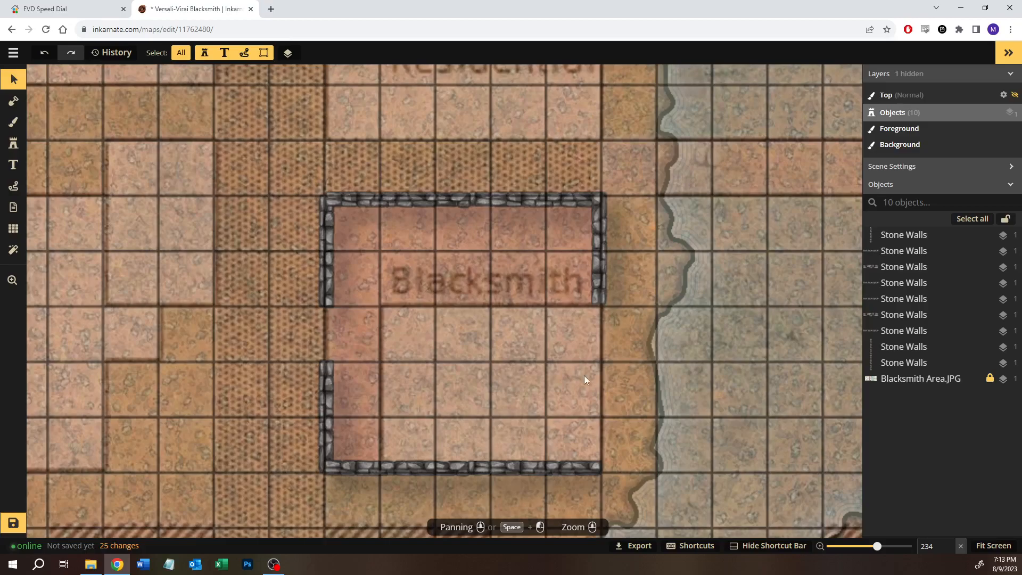
Step: Nudge the right-edge wall stamp slightly down so it lines up with the upper-right corner and the grid
{"action": "left_click", "coordinate": [595, 258]}
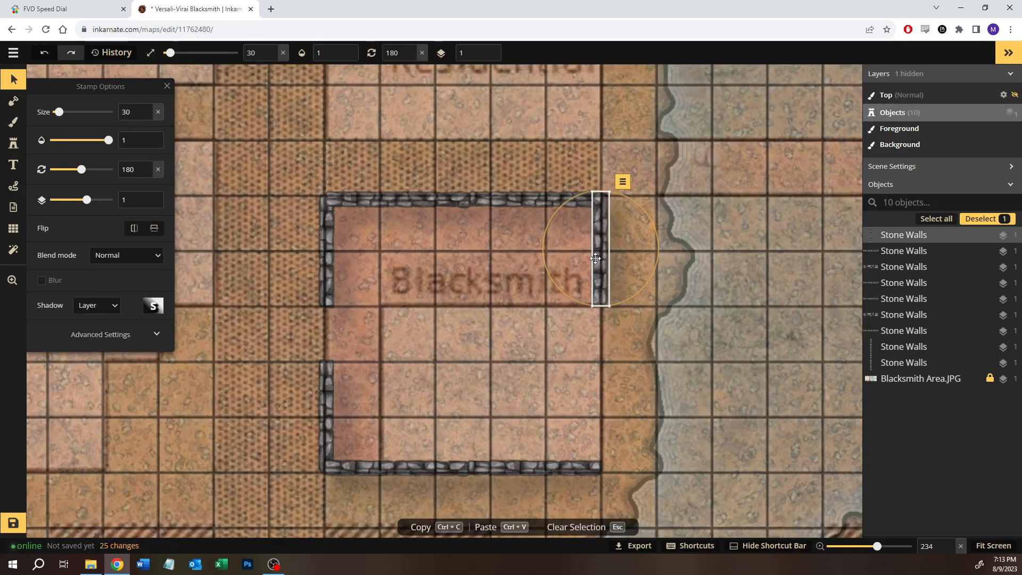
{"action": "left_click_drag", "start_coordinate": [595, 258], "coordinate": [594, 258]}
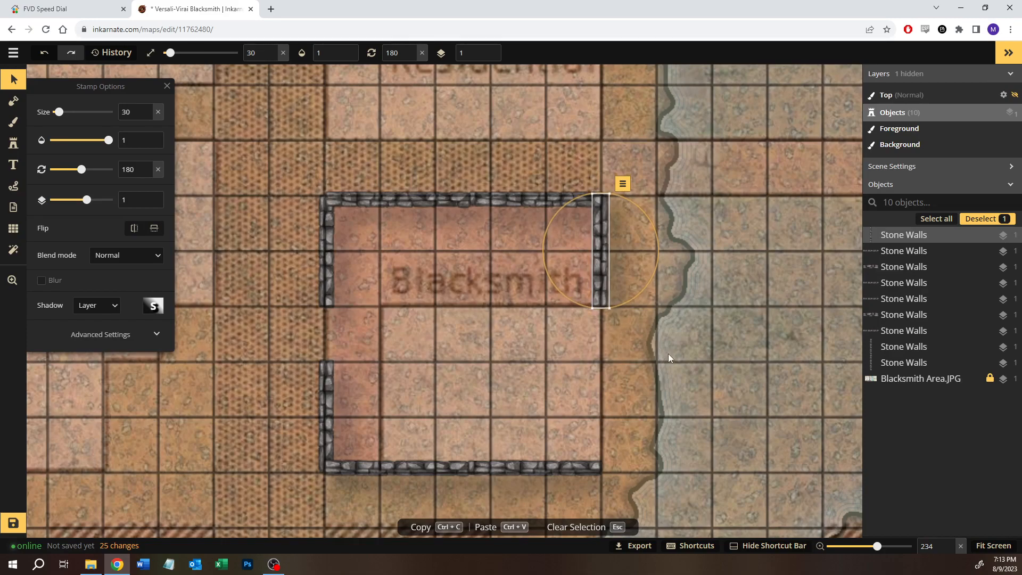
{"action": "left_click", "coordinate": [704, 379]}
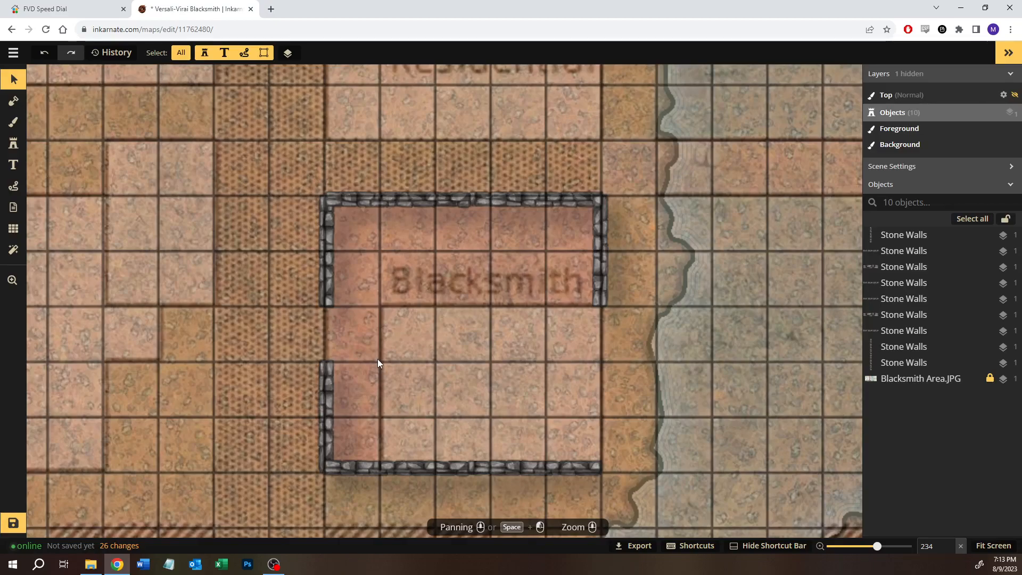
Step: Look over the whole map around the Blacksmith lot and the river, checking the land mask and reference layout
{"action": "scroll", "coordinate": [554, 324], "scroll_direction": "down", "scroll_amount": 10}
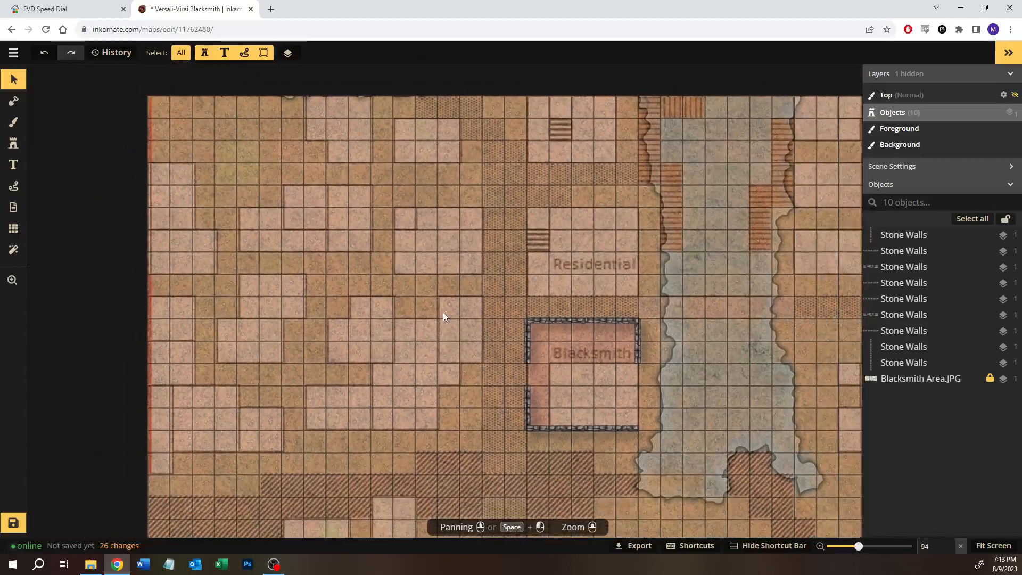
{"action": "scroll", "coordinate": [443, 312], "scroll_direction": "down", "scroll_amount": 1}
{"action": "mouse_move", "coordinate": [286, 219]}
{"action": "left_mouse_down"}
{"action": "mouse_move", "coordinate": [453, 343]}
{"action": "mouse_move", "coordinate": [355, 243]}
{"action": "left_mouse_up"}
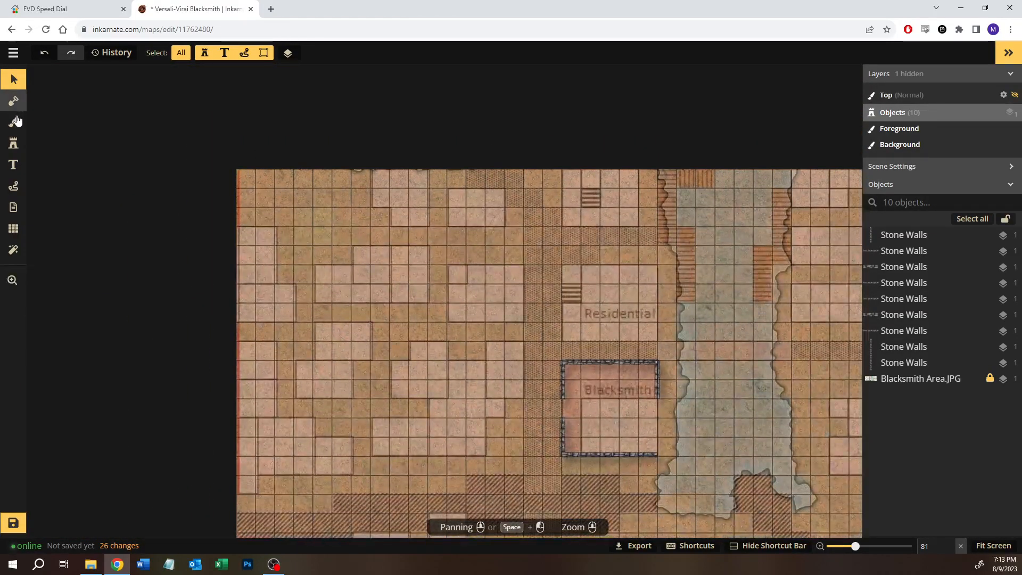
{"action": "left_click", "coordinate": [14, 100]}
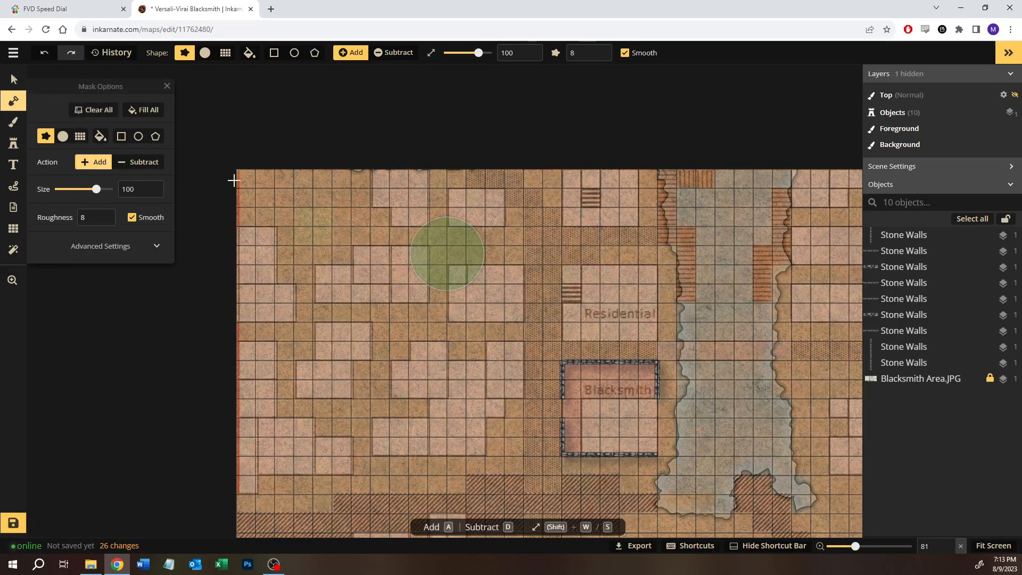
{"action": "left_click", "coordinate": [607, 159]}
{"action": "key", "text": "space"}
{"action": "mouse_move", "coordinate": [578, 266]}
{"action": "left_mouse_down"}
{"action": "mouse_move", "coordinate": [380, 80]}
{"action": "mouse_move", "coordinate": [367, 52]}
{"action": "left_mouse_up"}
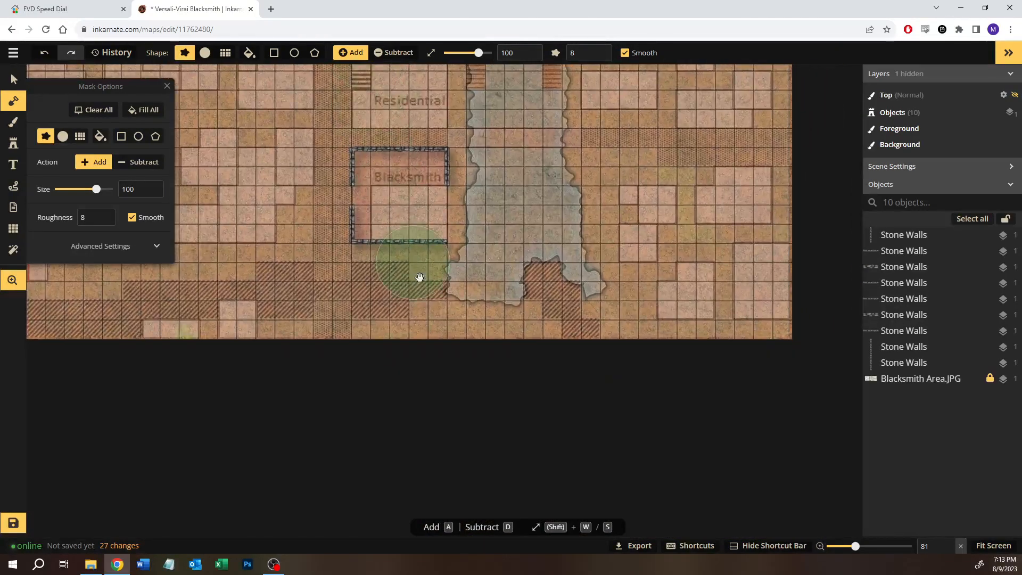
{"action": "left_click_drag", "start_coordinate": [497, 262], "coordinate": [467, 413]}
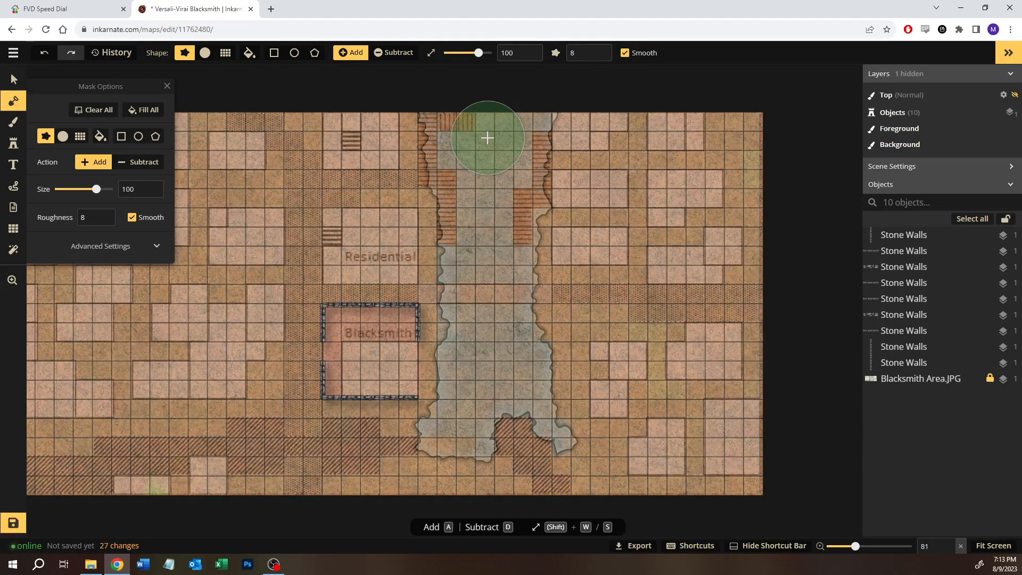
{"action": "left_click", "coordinate": [14, 79]}
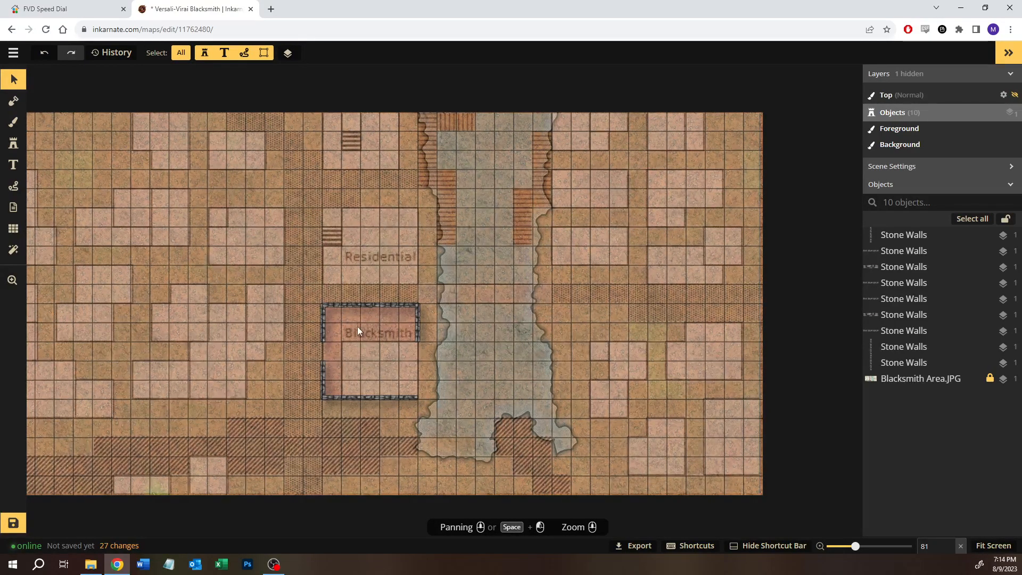
{"action": "scroll", "coordinate": [217, 337], "scroll_direction": "up", "scroll_amount": 3}
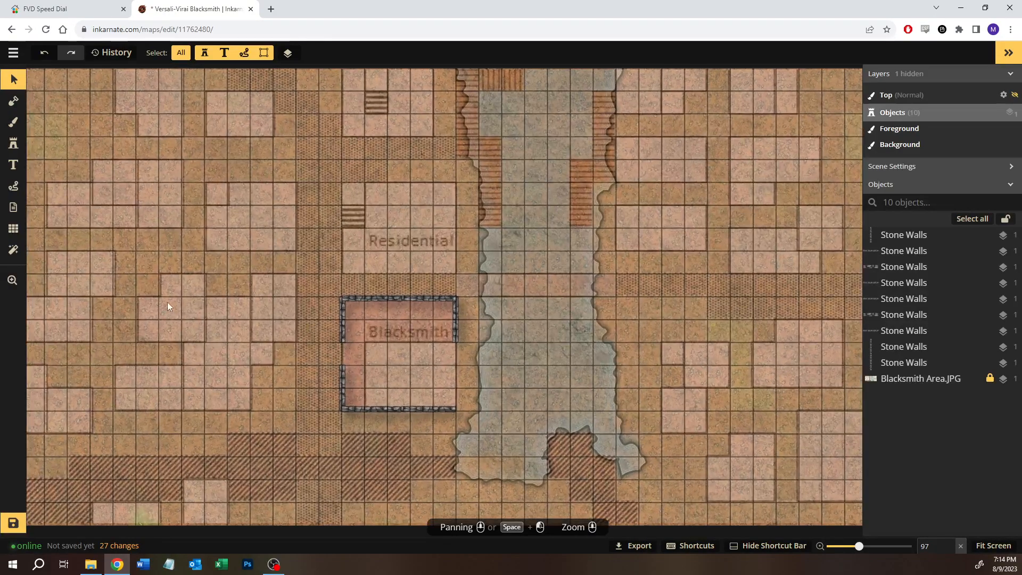
{"action": "left_click_drag", "start_coordinate": [610, 296], "coordinate": [362, 322]}
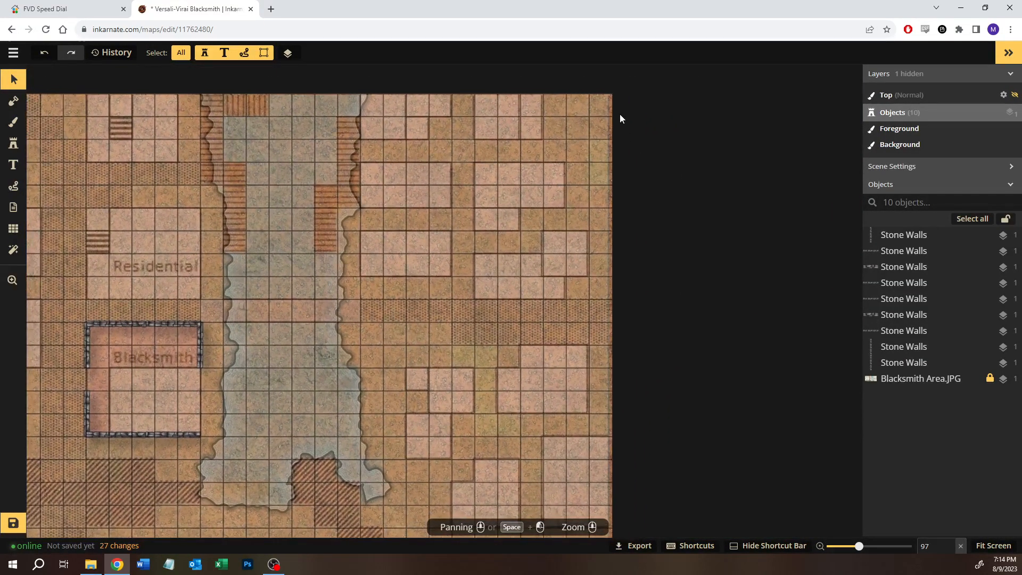
Step: Unlock the Blacksmith Area.JPG reference image and lower its opacity to 0
{"action": "left_click_drag", "start_coordinate": [611, 87], "coordinate": [641, 405]}
{"action": "left_click", "coordinate": [989, 378]}
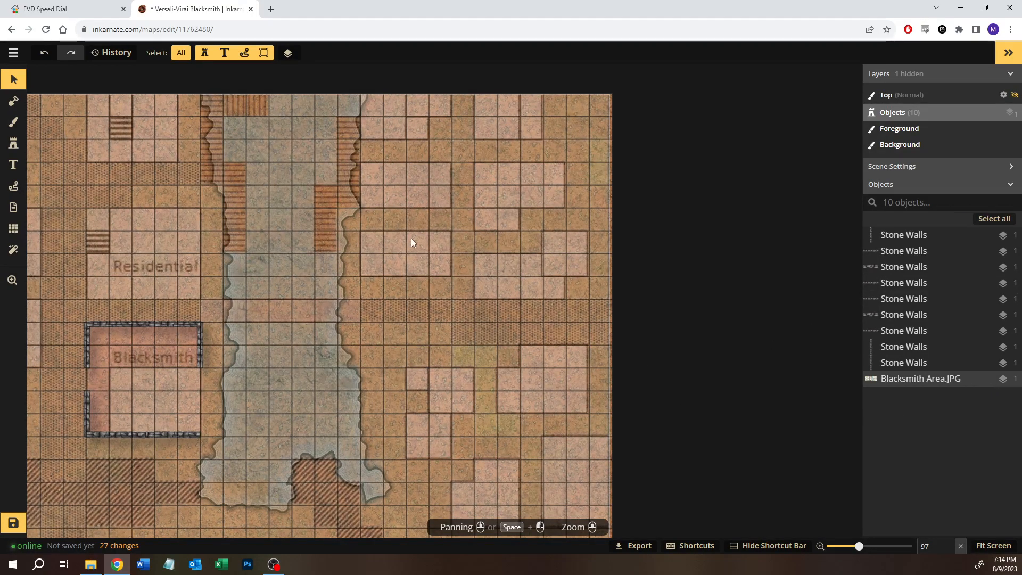
{"action": "left_click", "coordinate": [410, 239]}
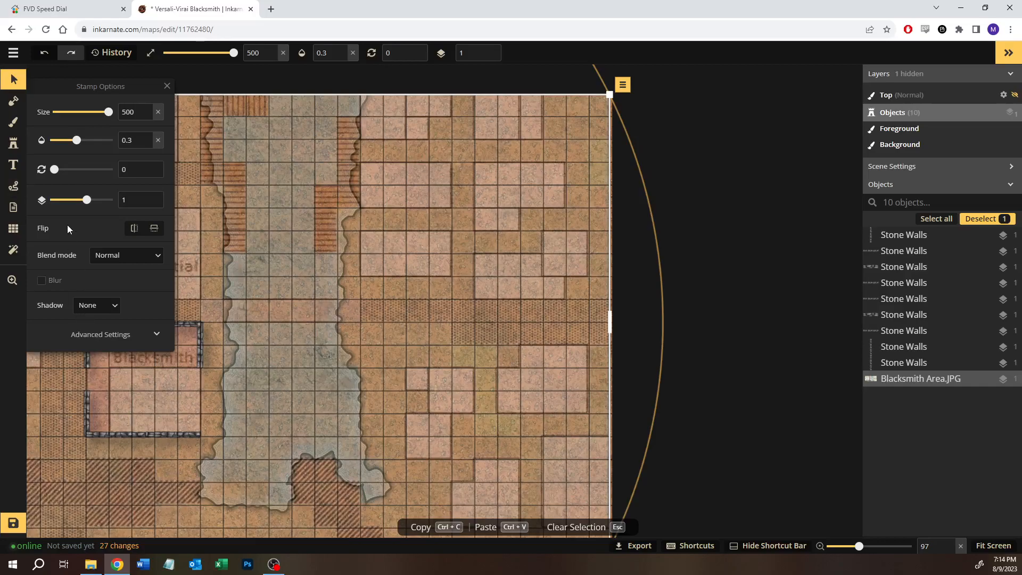
{"action": "left_click_drag", "start_coordinate": [76, 140], "coordinate": [28, 142]}
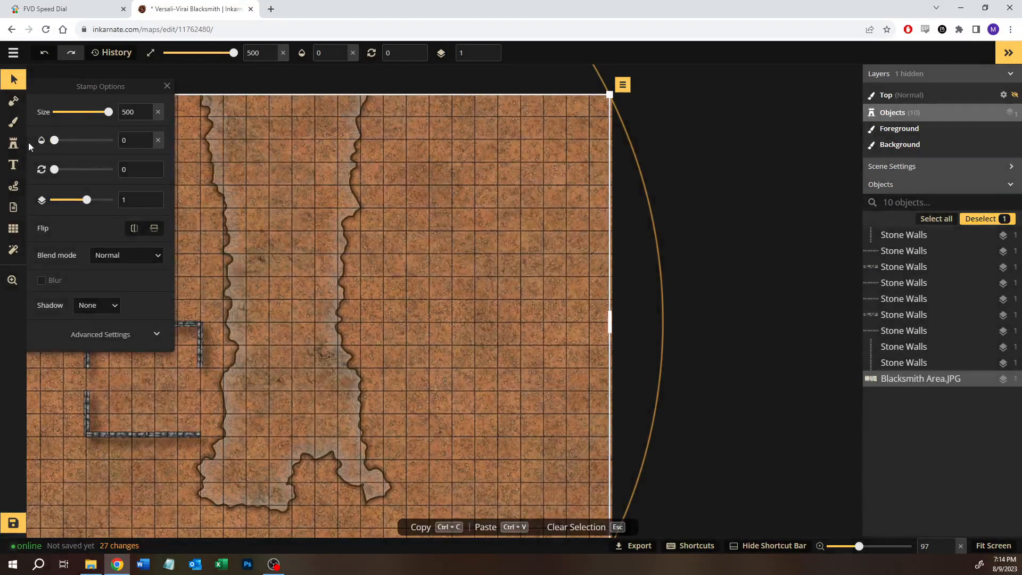
{"action": "left_click", "coordinate": [708, 226]}
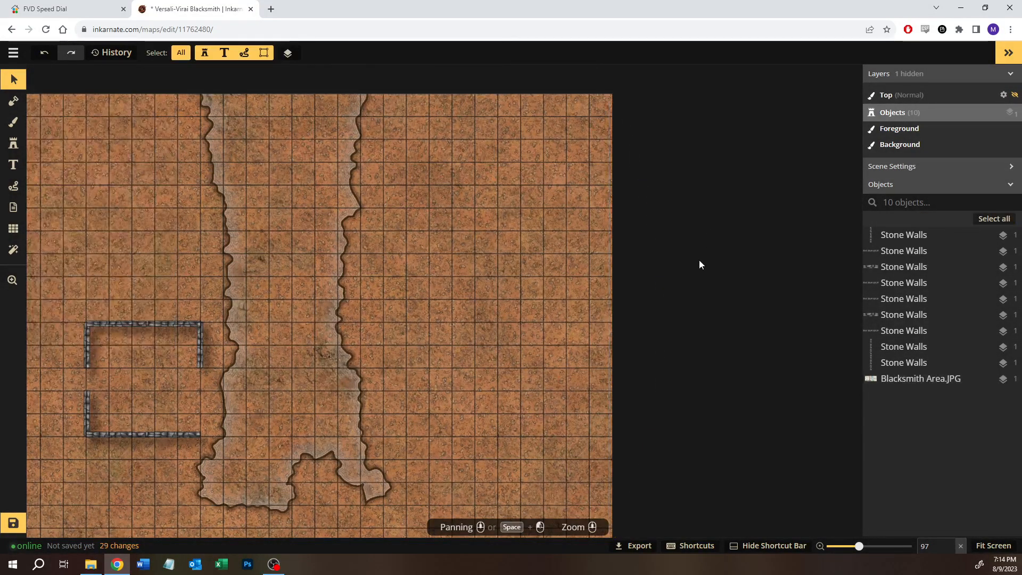
Step: Paint the river on the background layer with the teal water texture from the Core pack, using a round size 80 brush
{"action": "left_click", "coordinate": [17, 127]}
{"action": "left_click", "coordinate": [60, 222]}
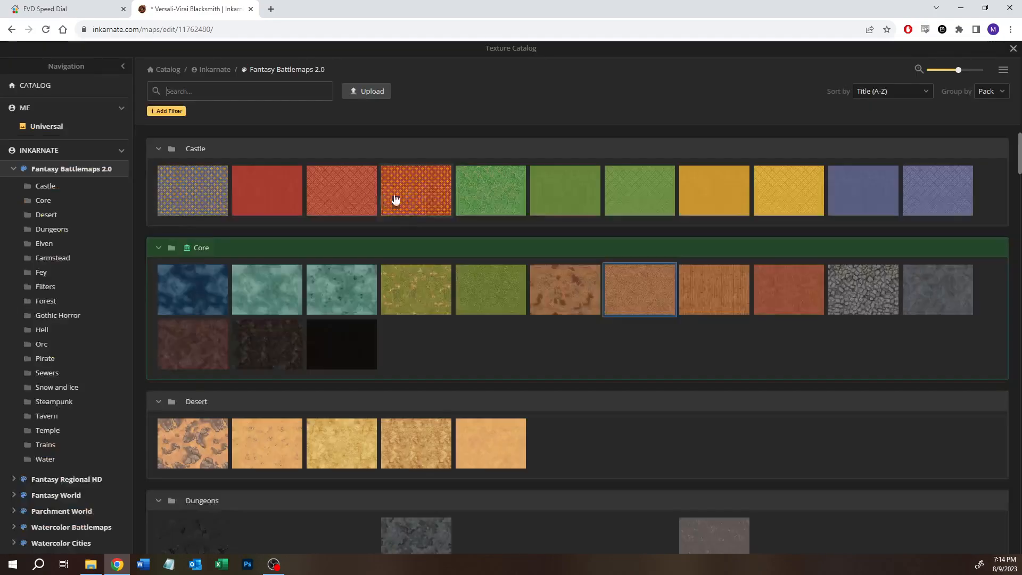
{"action": "left_click", "coordinate": [290, 290]}
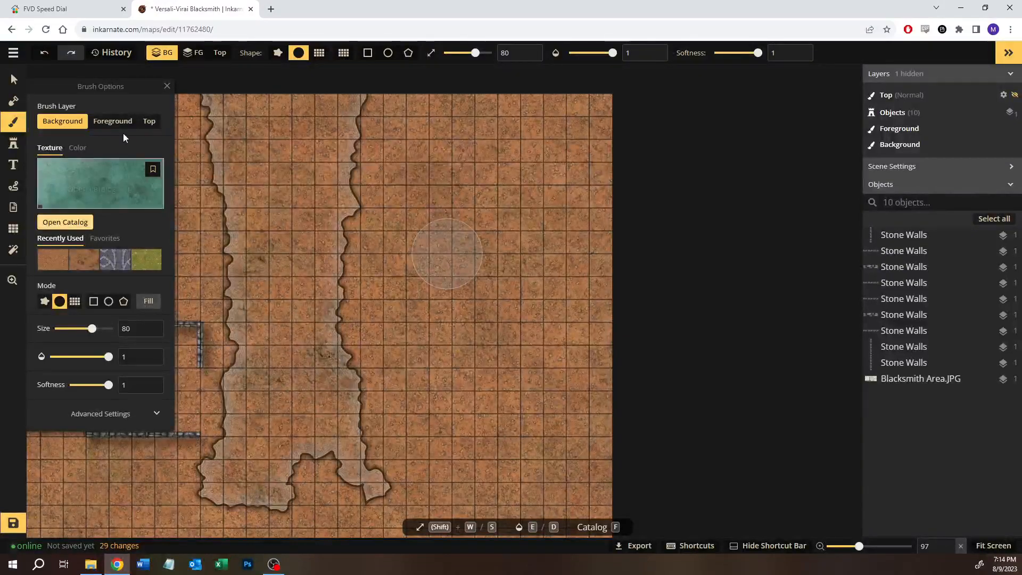
{"action": "left_click", "coordinate": [341, 346]}
{"action": "mouse_move", "coordinate": [275, 395]}
{"action": "left_mouse_down"}
{"action": "mouse_move", "coordinate": [328, 329]}
{"action": "mouse_move", "coordinate": [341, 338]}
{"action": "mouse_move", "coordinate": [305, 386]}
{"action": "mouse_move", "coordinate": [256, 414]}
{"action": "mouse_move", "coordinate": [207, 458]}
{"action": "mouse_move", "coordinate": [212, 466]}
{"action": "mouse_move", "coordinate": [270, 503]}
{"action": "mouse_move", "coordinate": [290, 484]}
{"action": "mouse_move", "coordinate": [356, 471]}
{"action": "mouse_move", "coordinate": [375, 452]}
{"action": "mouse_move", "coordinate": [377, 473]}
{"action": "mouse_move", "coordinate": [301, 195]}
{"action": "mouse_move", "coordinate": [290, 297]}
{"action": "mouse_move", "coordinate": [244, 368]}
{"action": "mouse_move", "coordinate": [247, 130]}
{"action": "mouse_move", "coordinate": [248, 379]}
{"action": "mouse_move", "coordinate": [329, 90]}
{"action": "mouse_move", "coordinate": [324, 203]}
{"action": "mouse_move", "coordinate": [348, 254]}
{"action": "mouse_move", "coordinate": [349, 232]}
{"action": "mouse_move", "coordinate": [325, 310]}
{"action": "mouse_move", "coordinate": [348, 418]}
{"action": "mouse_move", "coordinate": [336, 186]}
{"action": "mouse_move", "coordinate": [309, 223]}
{"action": "mouse_move", "coordinate": [285, 136]}
{"action": "mouse_move", "coordinate": [220, 134]}
{"action": "mouse_move", "coordinate": [248, 183]}
{"action": "left_mouse_up"}
{"action": "scroll", "coordinate": [279, 415], "scroll_direction": "down", "scroll_amount": 2}
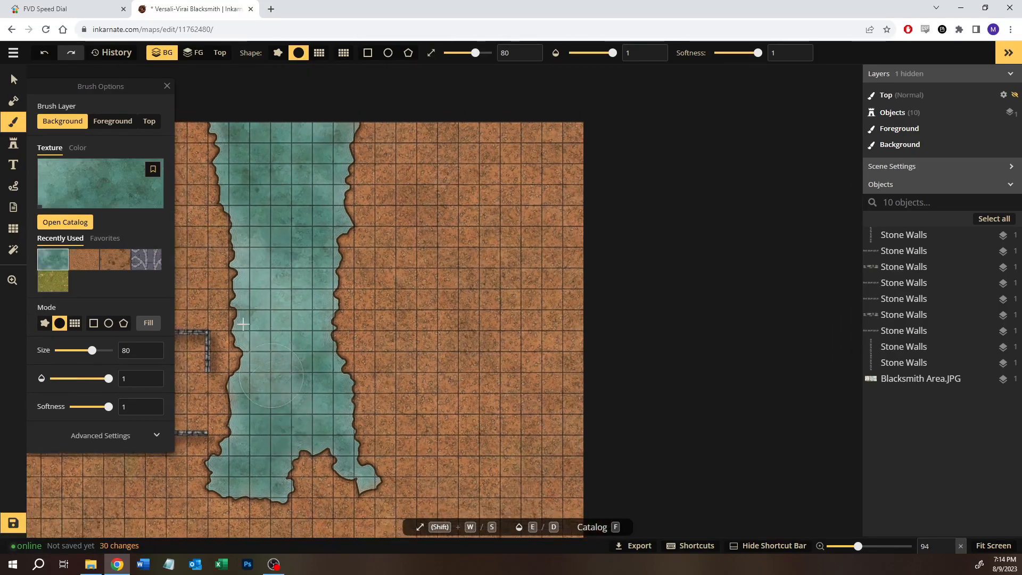
{"action": "left_click", "coordinate": [14, 80]}
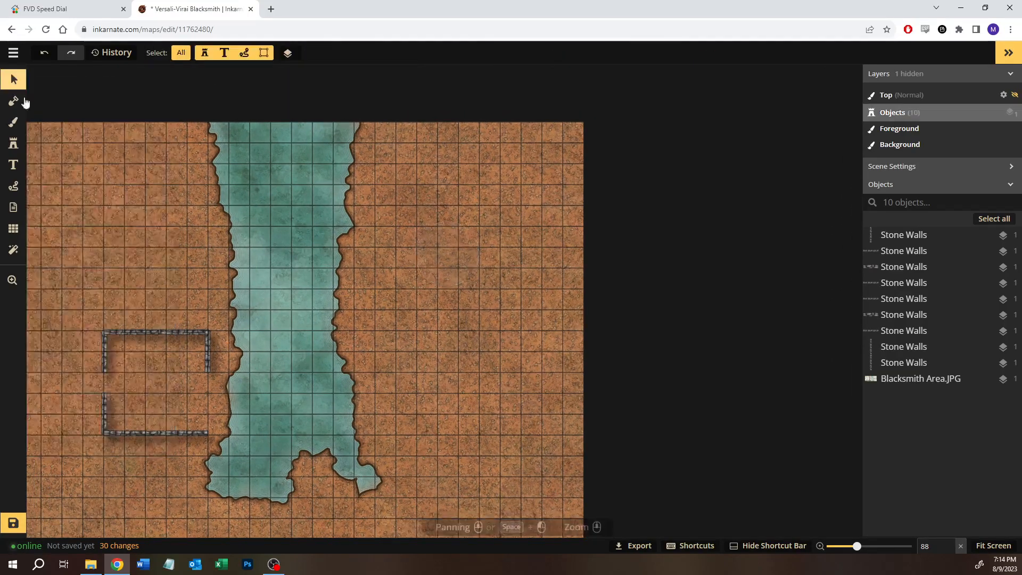
Step: Set the Blacksmith Area.JPG reference image's opacity to 0.3 and lock it
{"action": "left_click", "coordinate": [525, 295]}
{"action": "left_click_drag", "start_coordinate": [57, 141], "coordinate": [78, 139]}
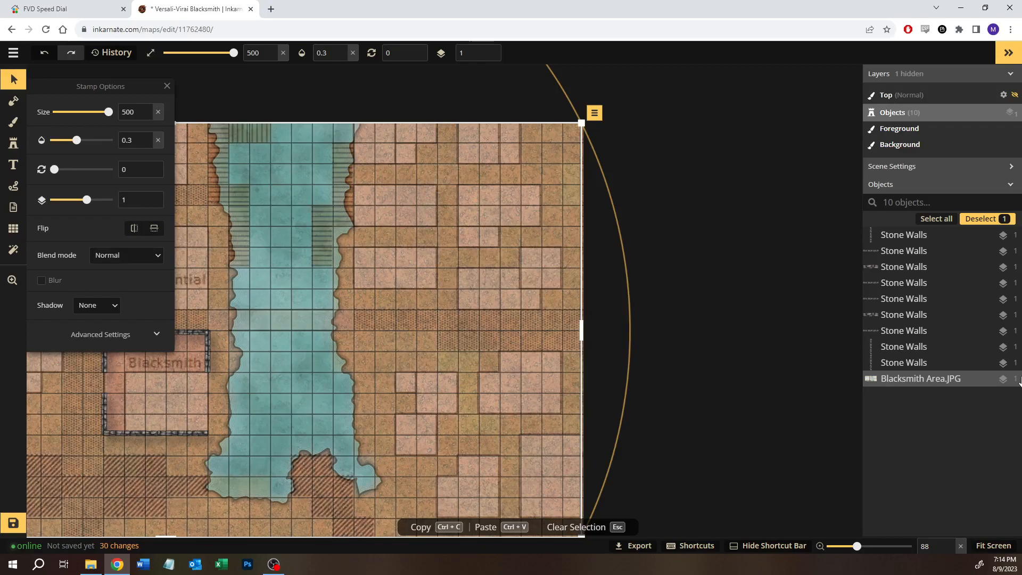
{"action": "left_click", "coordinate": [990, 379]}
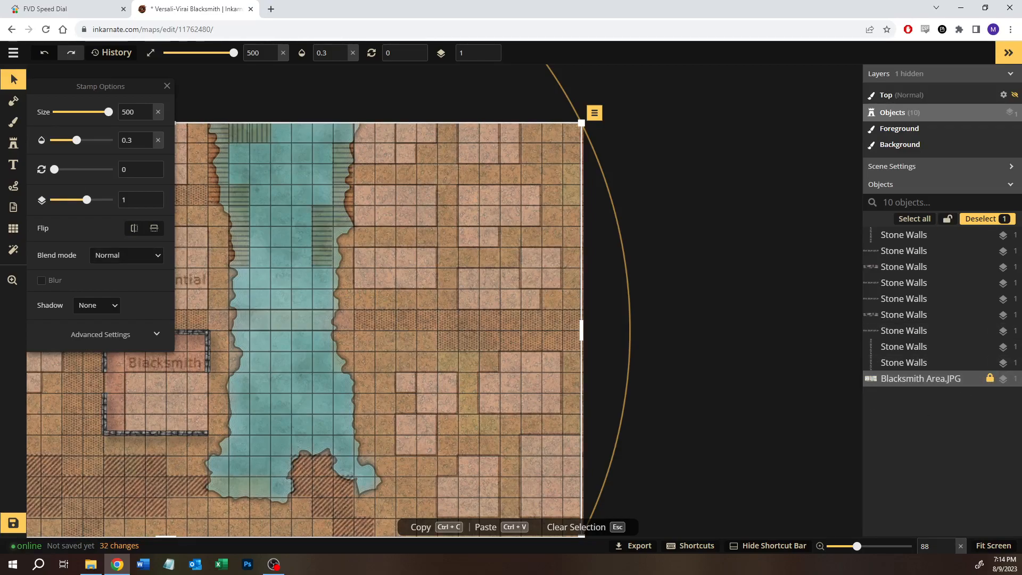
{"action": "left_click", "coordinate": [20, 83]}
{"action": "left_click", "coordinate": [730, 333]}
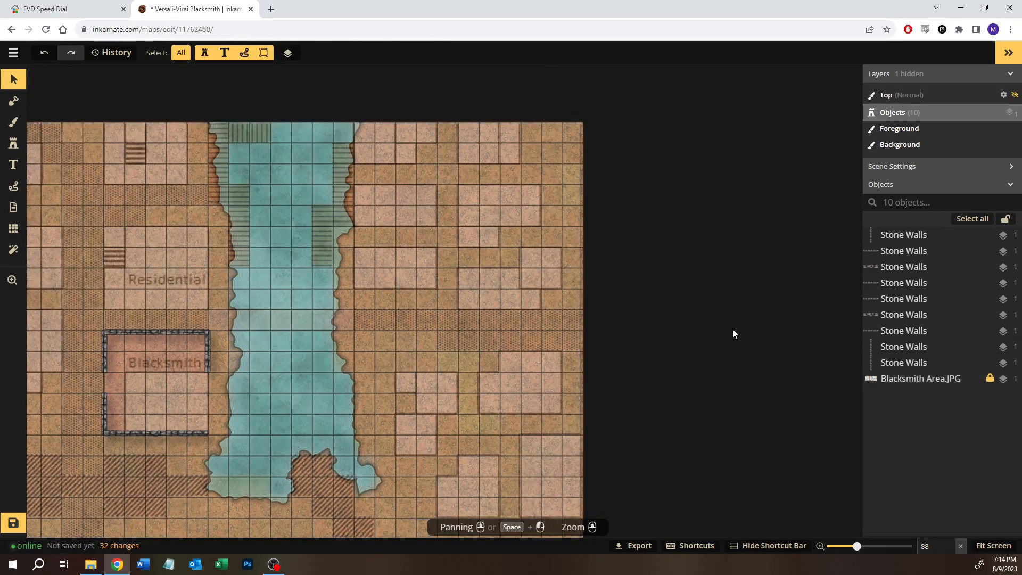
Step: Copy the Blacksmith's upper west wall, rotate the copy to 270, and place it as the north wall of the lot across the street
{"action": "left_click_drag", "start_coordinate": [224, 362], "coordinate": [379, 321]}
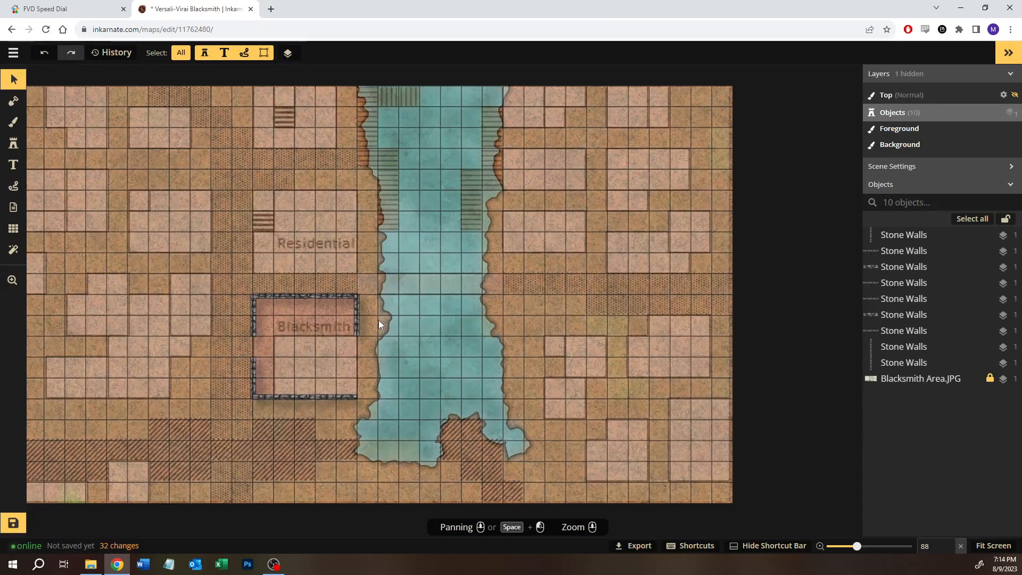
{"action": "left_click_drag", "start_coordinate": [365, 343], "coordinate": [418, 326]}
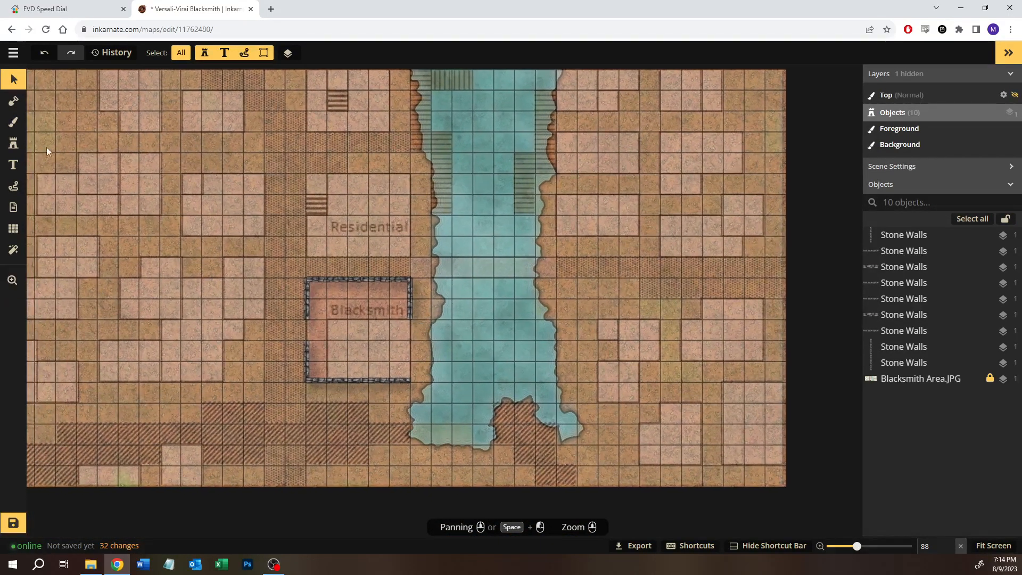
{"action": "left_click_drag", "start_coordinate": [145, 230], "coordinate": [241, 220]}
{"action": "scroll", "coordinate": [241, 222], "scroll_direction": "up", "scroll_amount": 1}
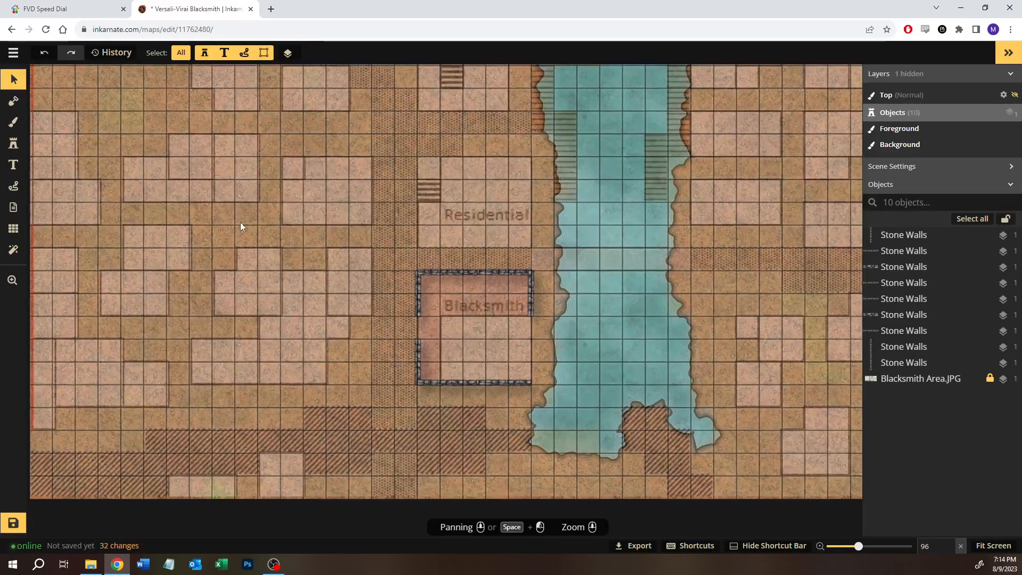
{"action": "scroll", "coordinate": [240, 222], "scroll_direction": "up", "scroll_amount": 1}
{"action": "left_click", "coordinate": [424, 305]}
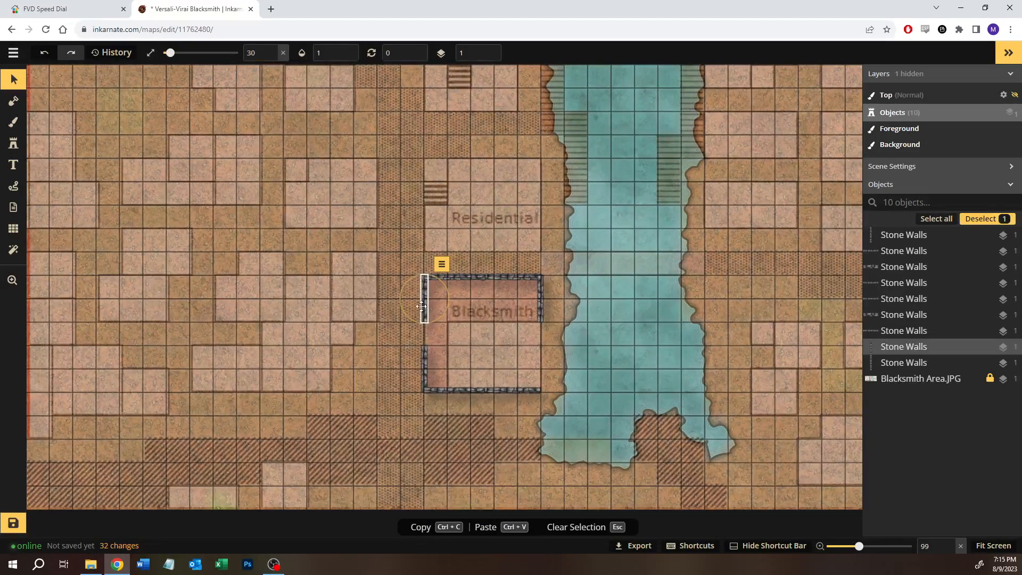
{"action": "left_click", "coordinate": [330, 242]}
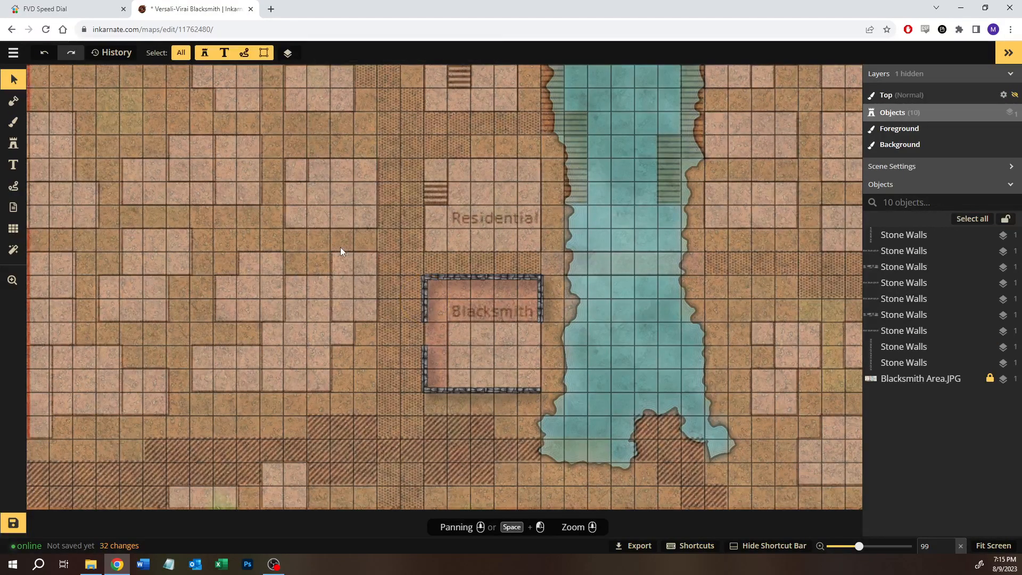
{"action": "key", "text": "ctrl+v"}
{"action": "scroll", "coordinate": [334, 251], "scroll_direction": "up", "scroll_amount": 5}
{"action": "left_click_drag", "start_coordinate": [342, 215], "coordinate": [270, 253]}
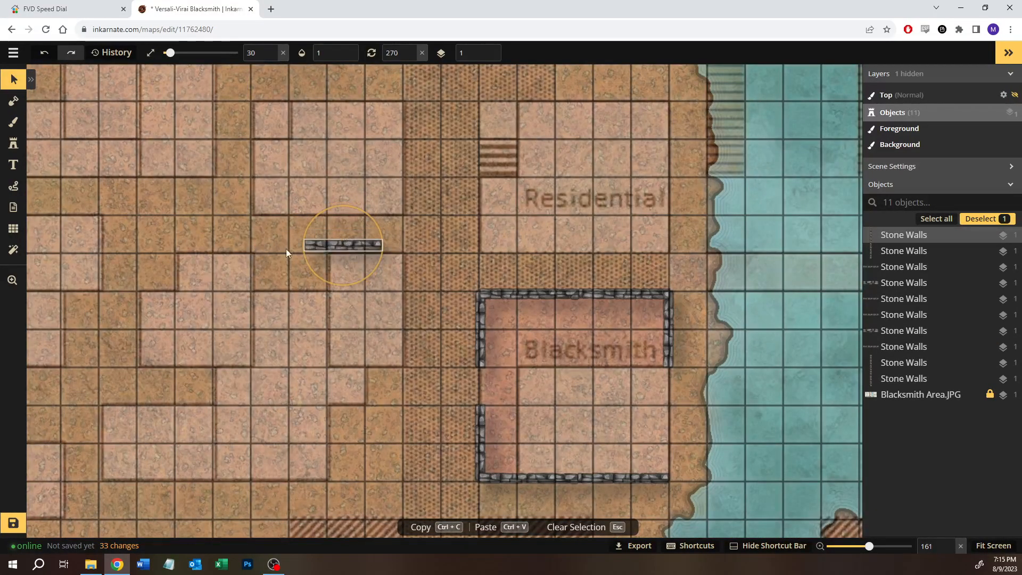
{"action": "left_click_drag", "start_coordinate": [354, 240], "coordinate": [377, 249]}
{"action": "left_click", "coordinate": [427, 320]}
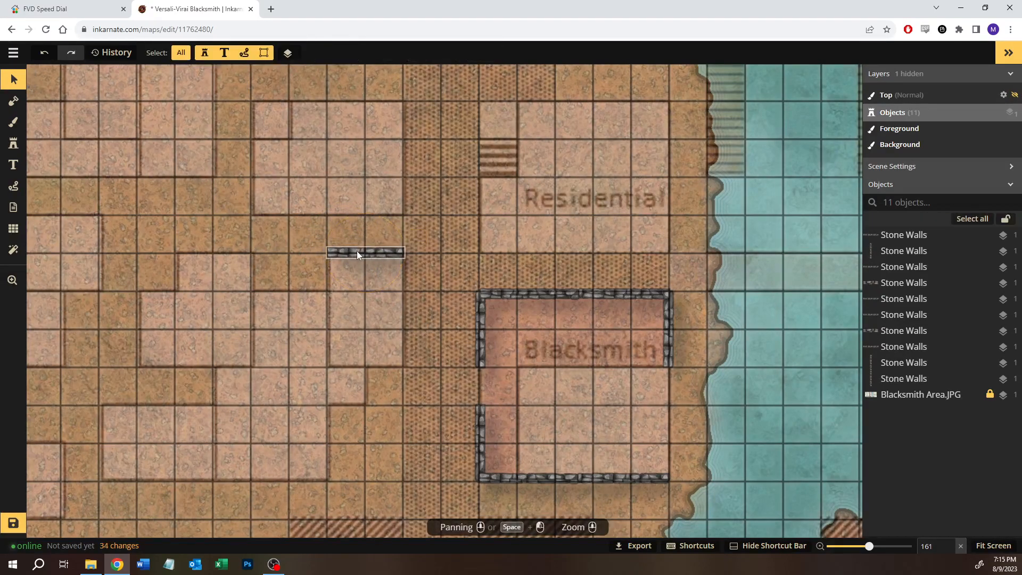
Step: Duplicate the small lot's north wall, rotate the copy to 180, and align it along the lot's east edge from the northeast corner
{"action": "left_click", "coordinate": [356, 254]}
{"action": "key", "text": "ctrl+c"}
{"action": "key", "text": "ctrl+v"}
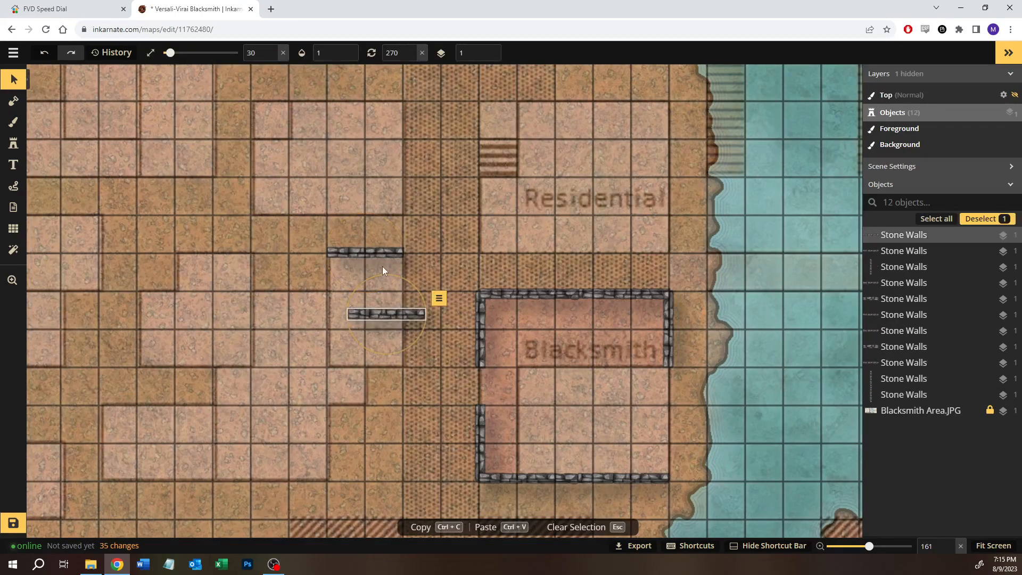
{"action": "left_click_drag", "start_coordinate": [381, 272], "coordinate": [323, 317]}
{"action": "left_click_drag", "start_coordinate": [388, 309], "coordinate": [406, 285]}
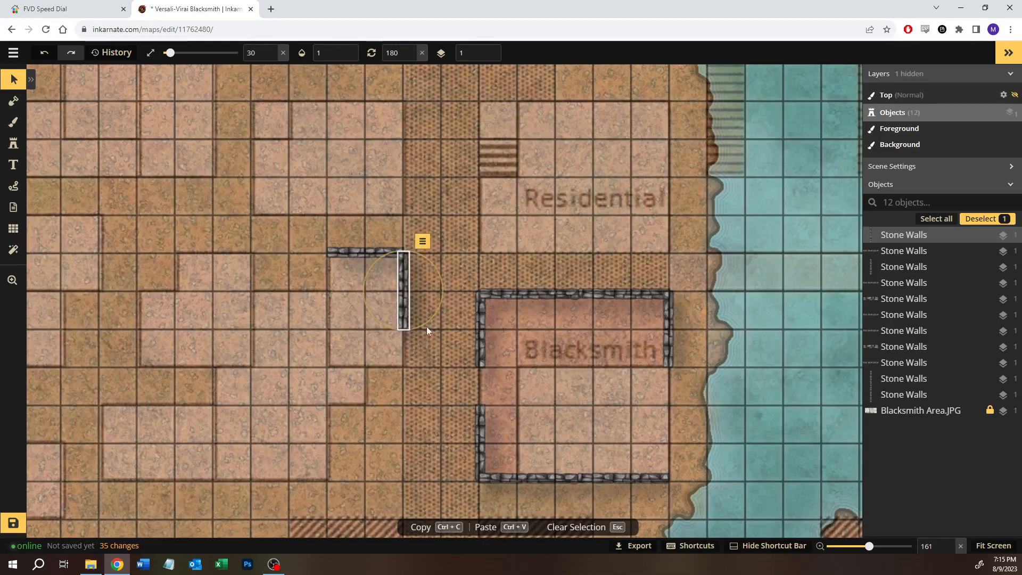
{"action": "left_click", "coordinate": [439, 373]}
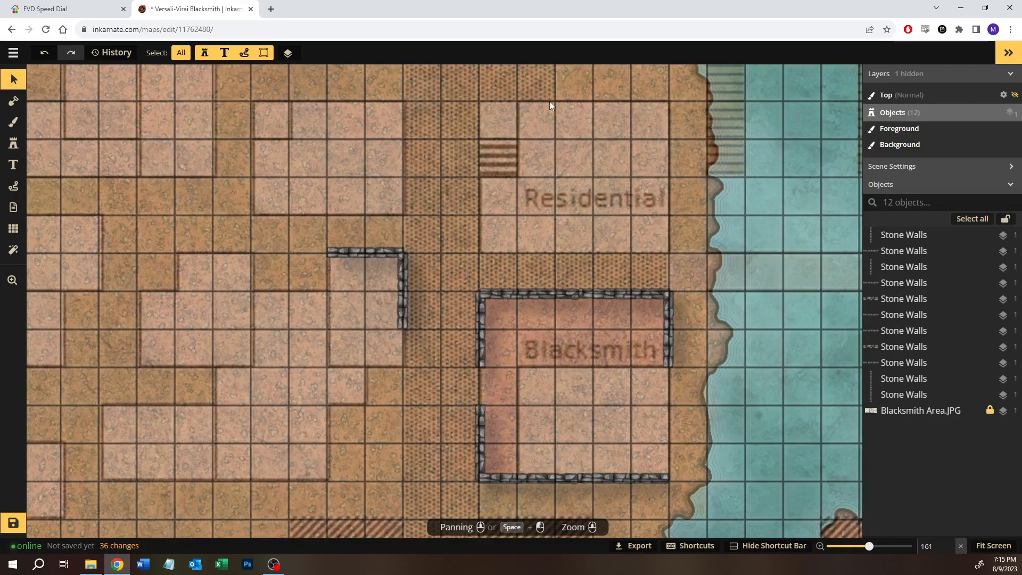
Step: Duplicate the small lot's north and east walls together, turning the copies around to form the south and west walls
{"action": "left_click_drag", "start_coordinate": [328, 223], "coordinate": [418, 435]}
{"action": "key", "text": "ctrl+v"}
{"action": "left_click_drag", "start_coordinate": [403, 392], "coordinate": [366, 367]}
{"action": "left_click", "coordinate": [404, 340]}
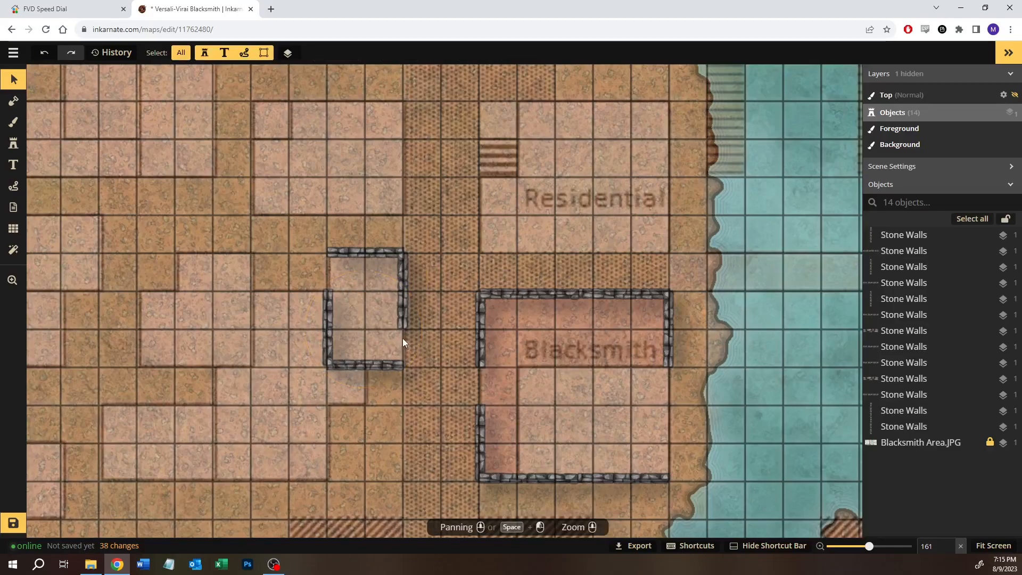
Step: Copy the short stone wall from the Blacksmith's north side, rotate it to 180, and fill the small lot's southeast wall gap
{"action": "left_click", "coordinate": [573, 293]}
{"action": "key", "text": "ctrl+c"}
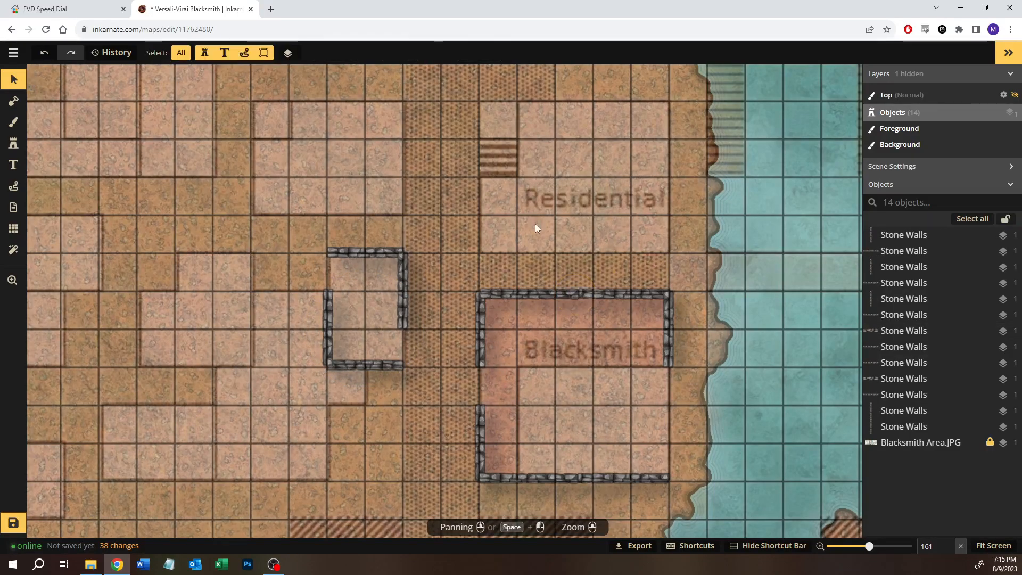
{"action": "key", "text": "ctrl+v"}
{"action": "left_click_drag", "start_coordinate": [530, 205], "coordinate": [455, 237]}
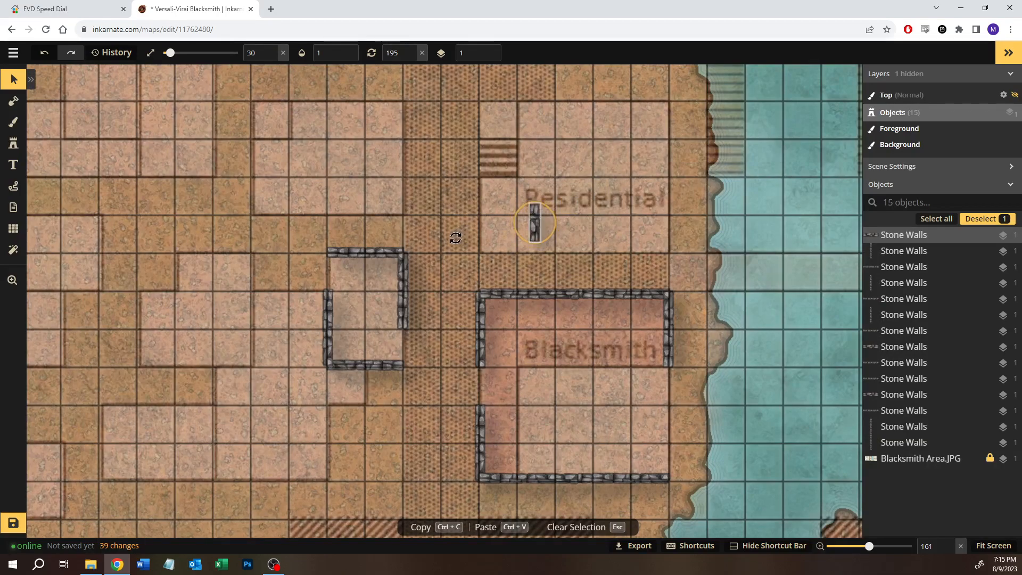
{"action": "left_click_drag", "start_coordinate": [538, 223], "coordinate": [406, 347]}
{"action": "key", "text": "Escape"}
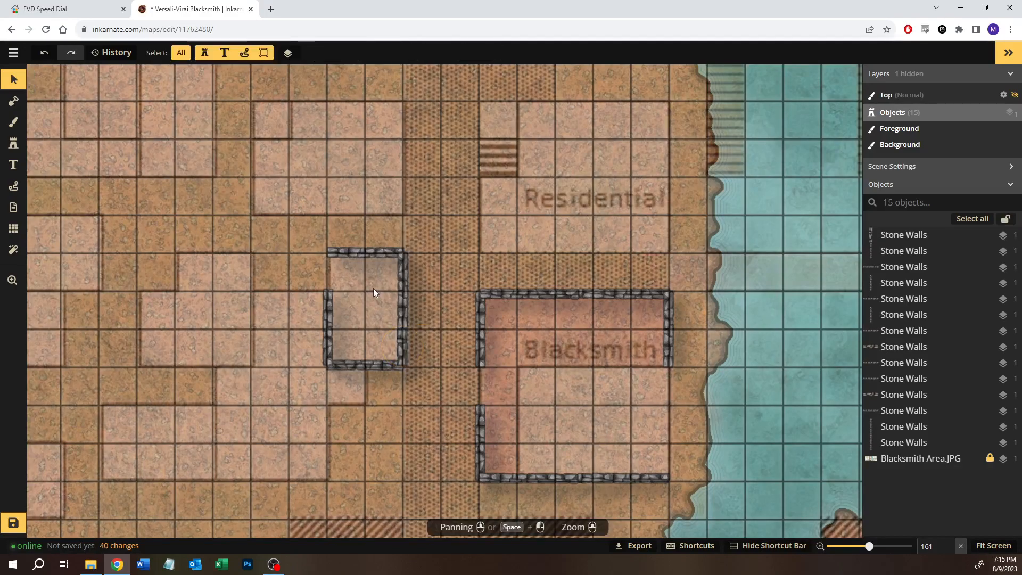
Step: Paste another short stone wall at rotation 180 into the gap at the small lot's northwest corner
{"action": "key", "text": "ctrl+v"}
{"action": "left_click_drag", "start_coordinate": [370, 270], "coordinate": [330, 266]}
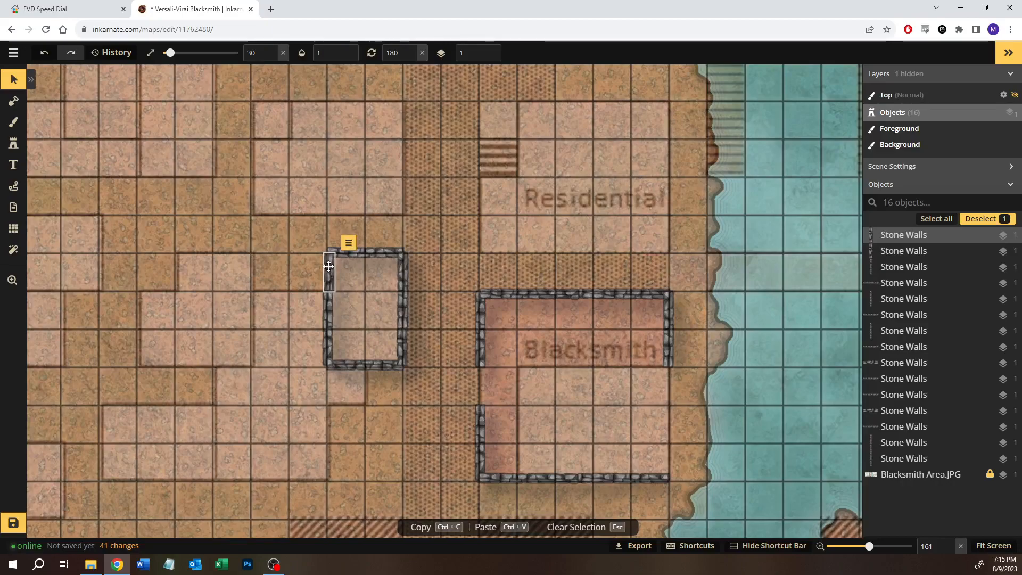
{"action": "left_click", "coordinate": [462, 199]}
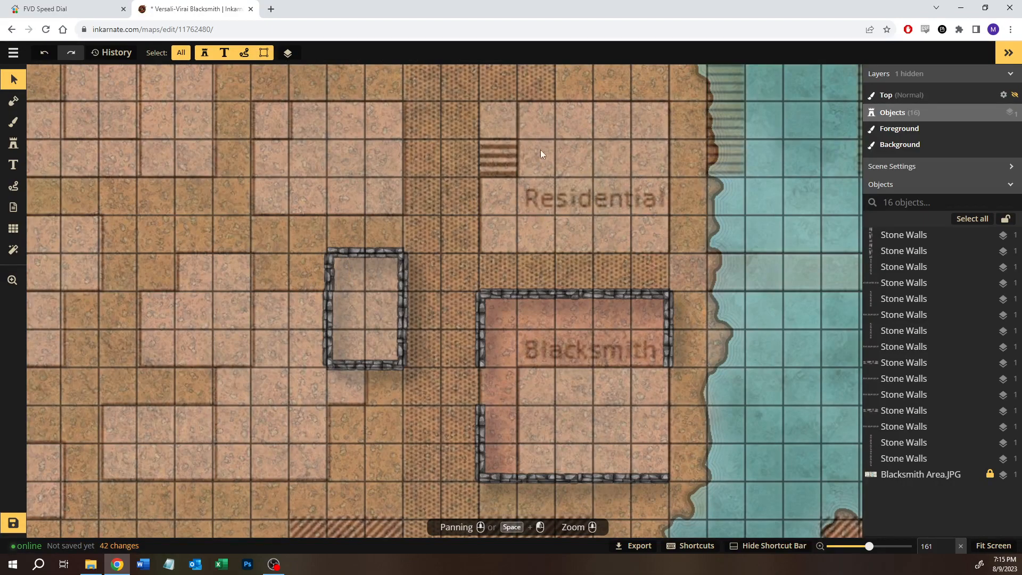
Step: Look over the reference lots and streets around the small walled building and the Blacksmith
{"action": "scroll", "coordinate": [455, 239], "scroll_direction": "down", "scroll_amount": 5}
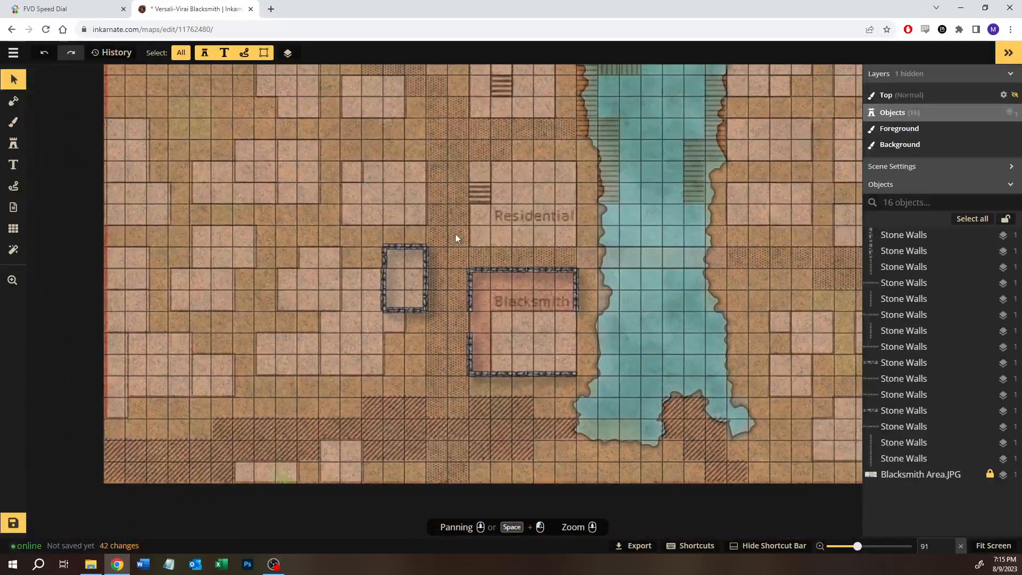
{"action": "left_click_drag", "start_coordinate": [425, 228], "coordinate": [515, 187]}
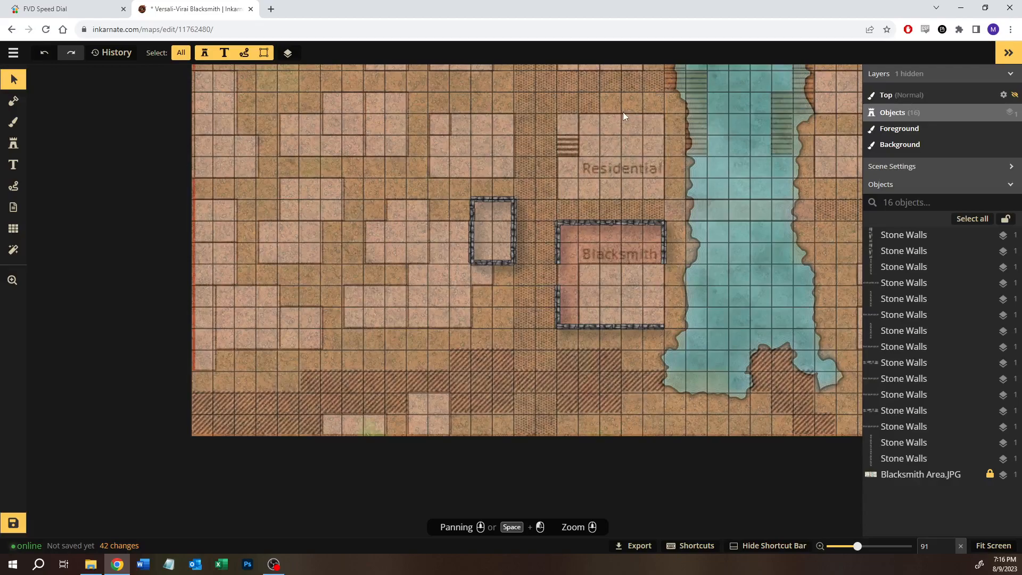
{"action": "key", "text": "space"}
{"action": "left_click_drag", "start_coordinate": [575, 161], "coordinate": [589, 290]}
{"action": "key", "text": "space"}
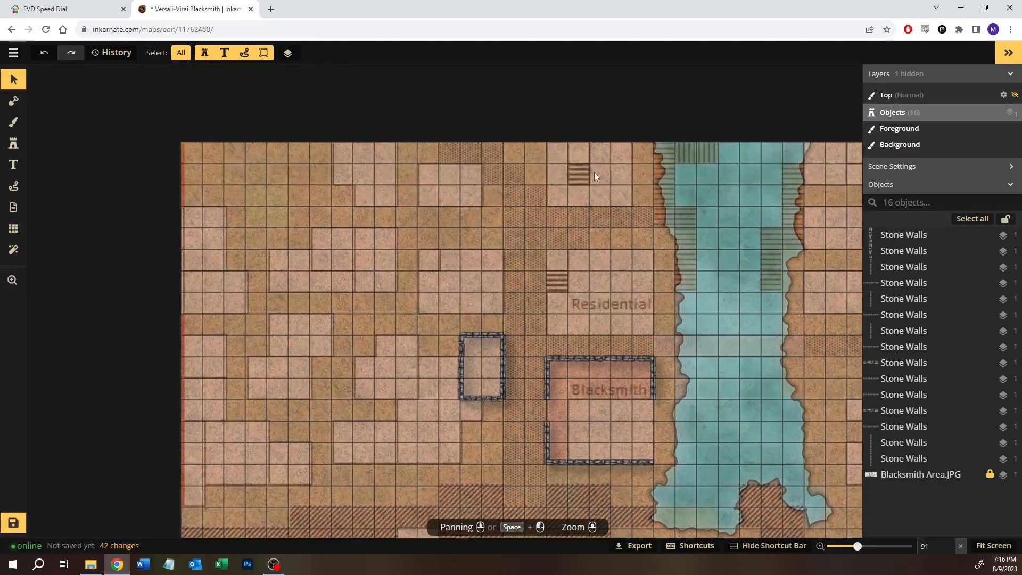
{"action": "key", "text": "space"}
{"action": "left_click_drag", "start_coordinate": [520, 268], "coordinate": [561, 225]}
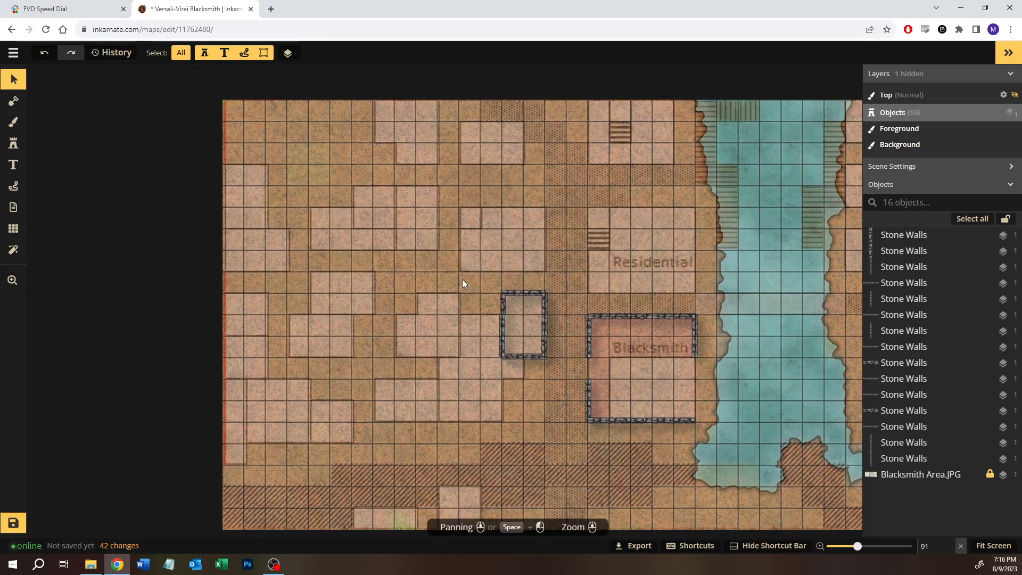
Step: Try to duplicate the small building's six walls farther west and rotate the copy a quarter turn
{"action": "left_click_drag", "start_coordinate": [450, 262], "coordinate": [546, 364]}
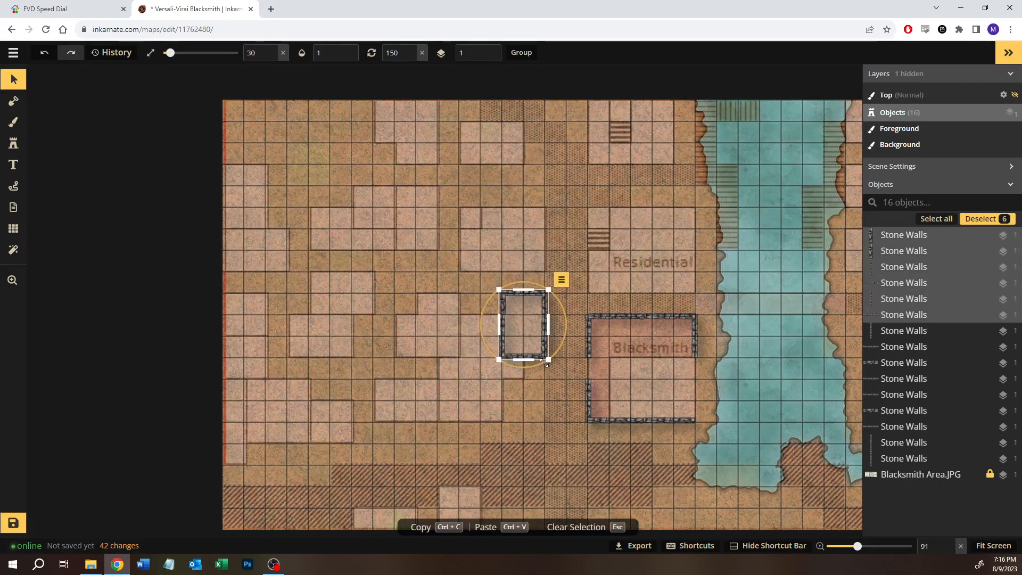
{"action": "key", "text": "ctrl+c"}
{"action": "key", "text": "ctrl+v"}
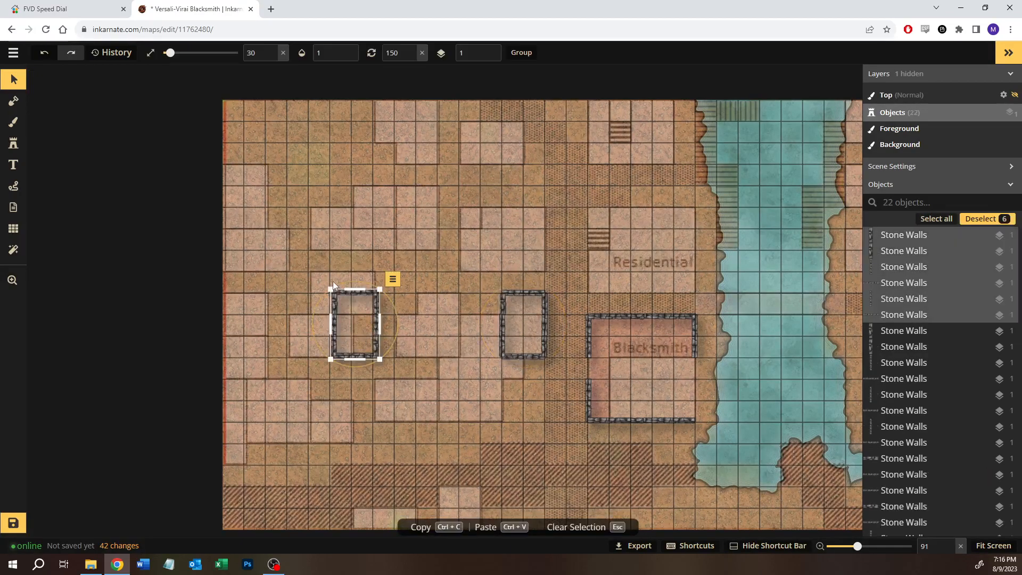
{"action": "left_click", "coordinate": [505, 308]}
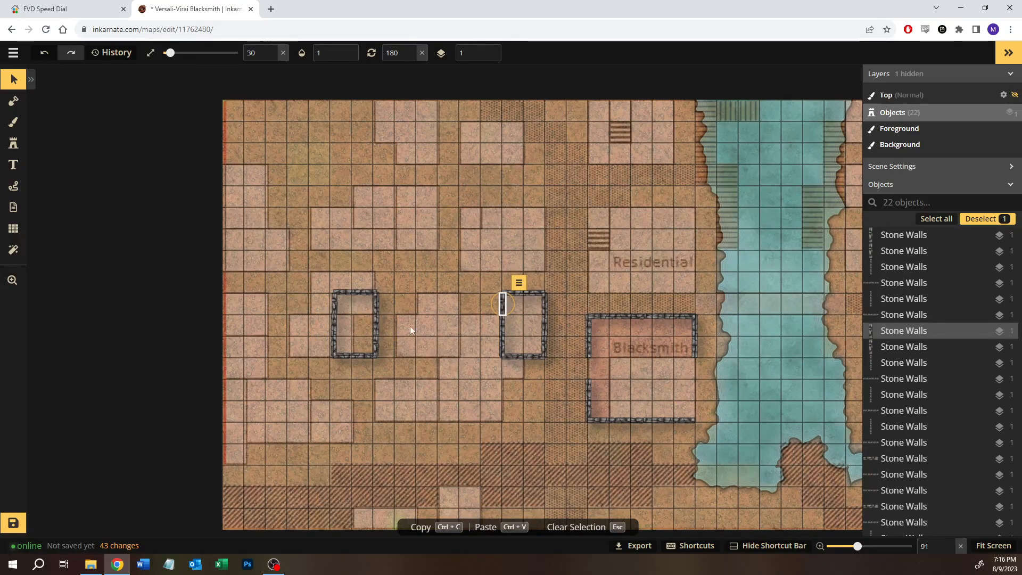
{"action": "left_click_drag", "start_coordinate": [297, 272], "coordinate": [383, 365]}
{"action": "left_click_drag", "start_coordinate": [363, 281], "coordinate": [222, 314]}
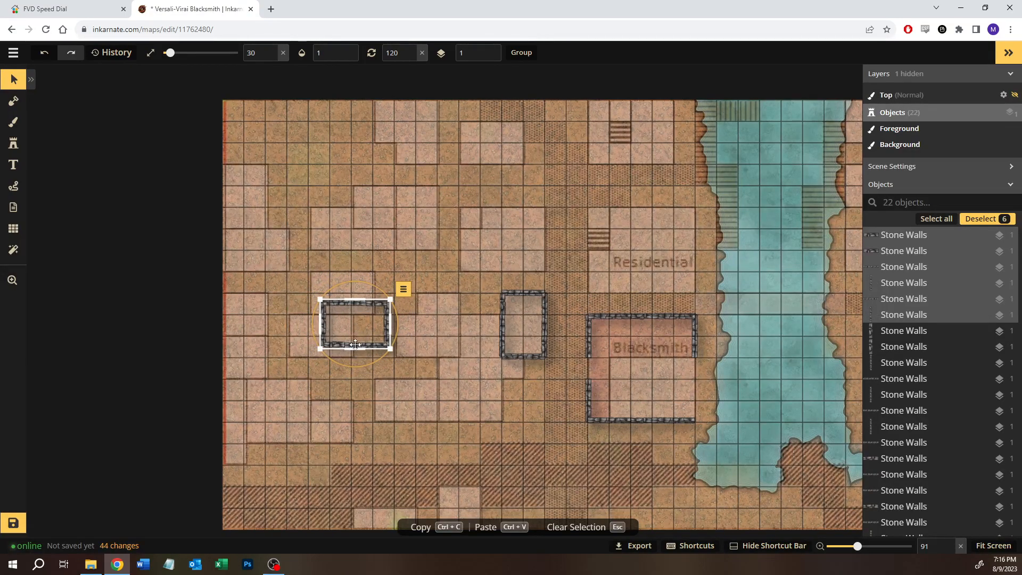
{"action": "key", "text": "ctrl+z"}
{"action": "left_click", "coordinate": [512, 326]}
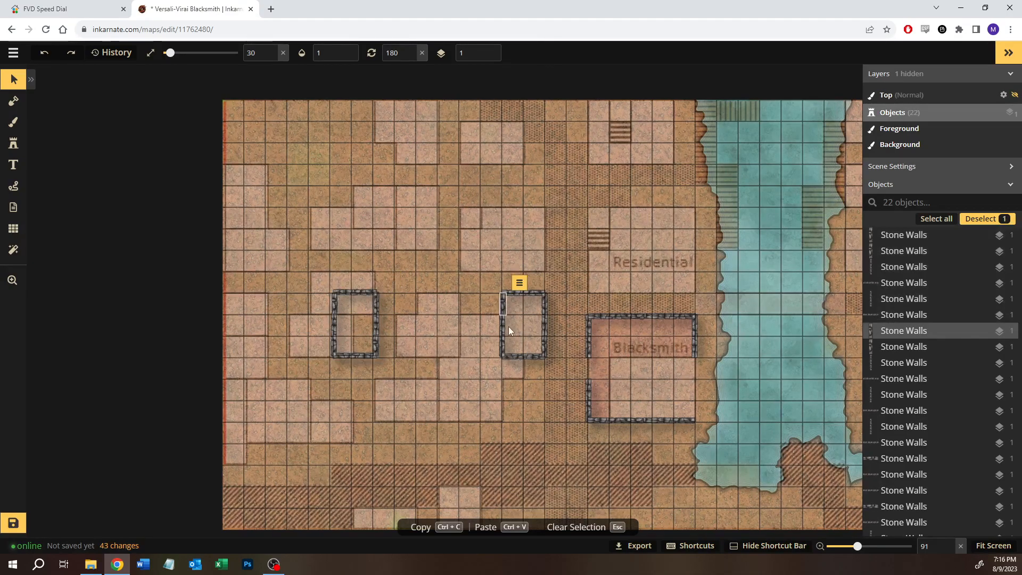
{"action": "key", "text": "ctrl+z"}
Step: Delete the long lower segment of the small building's west wall
{"action": "left_click", "coordinate": [503, 328]}
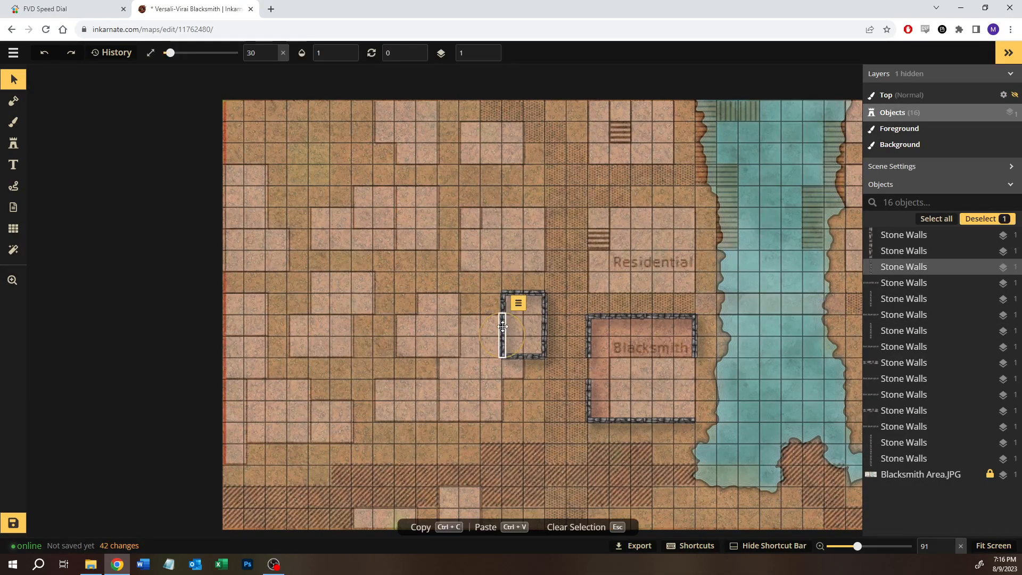
{"action": "left_click", "coordinate": [513, 403]}
{"action": "left_click", "coordinate": [505, 330]}
{"action": "left_click", "coordinate": [526, 381]}
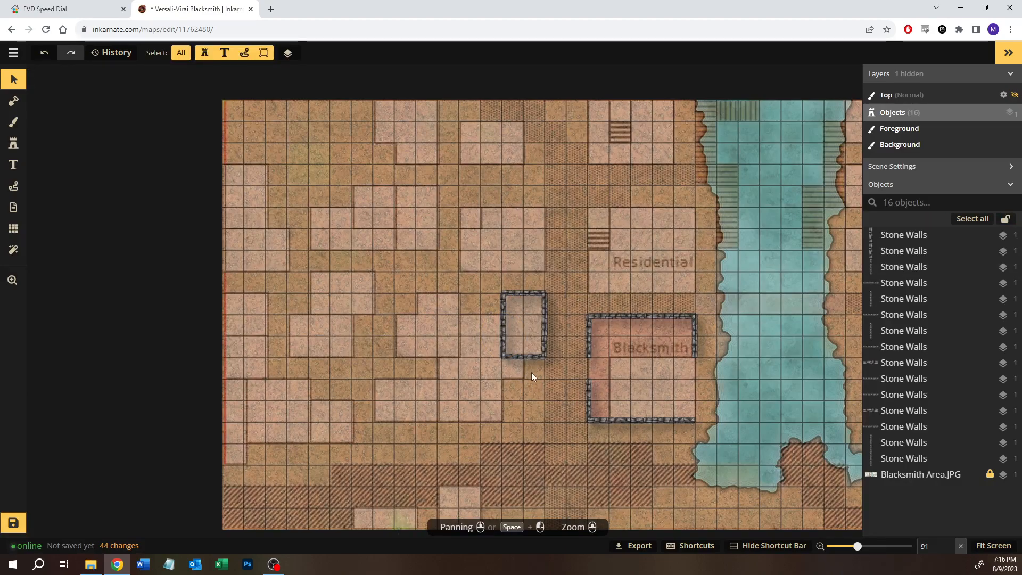
{"action": "left_click", "coordinate": [505, 320]}
{"action": "key", "text": "Delete"}
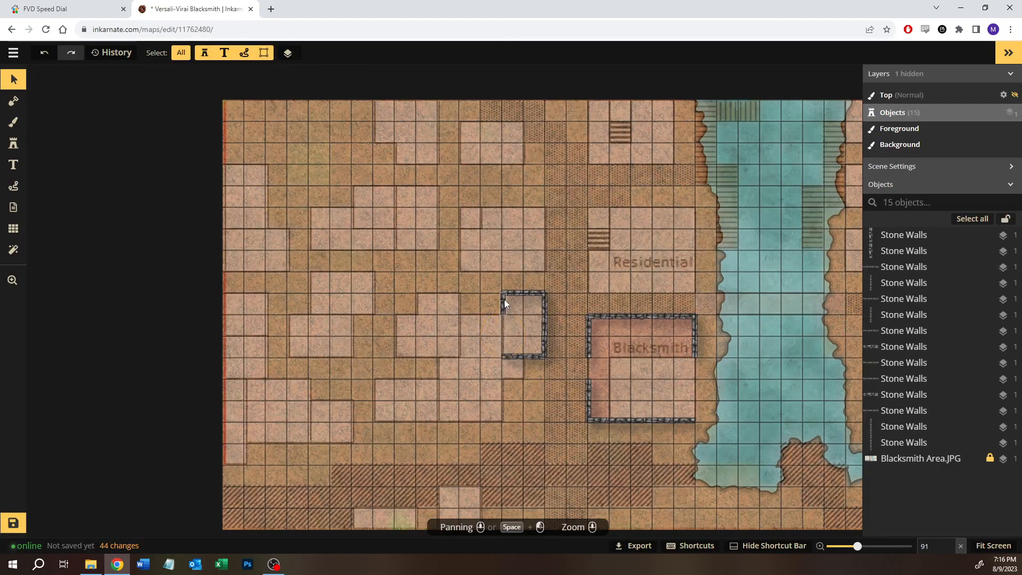
Step: Duplicate the short northwest wall segment and place it at the small building's southwest corner, leaving a one-square opening in the west wall
{"action": "left_click", "coordinate": [503, 299]}
{"action": "key", "text": "ctrl+v"}
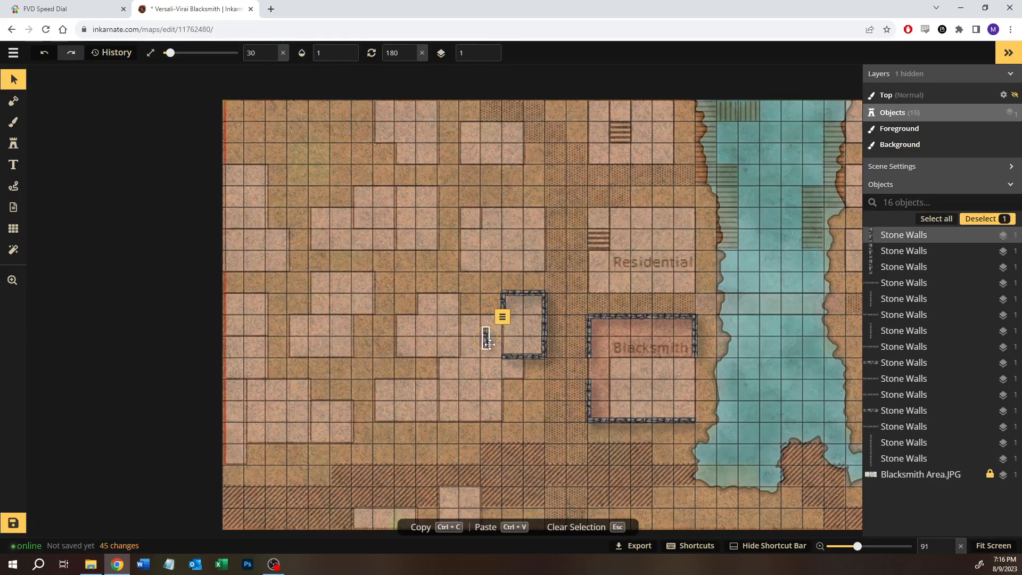
{"action": "left_click_drag", "start_coordinate": [486, 339], "coordinate": [504, 348]}
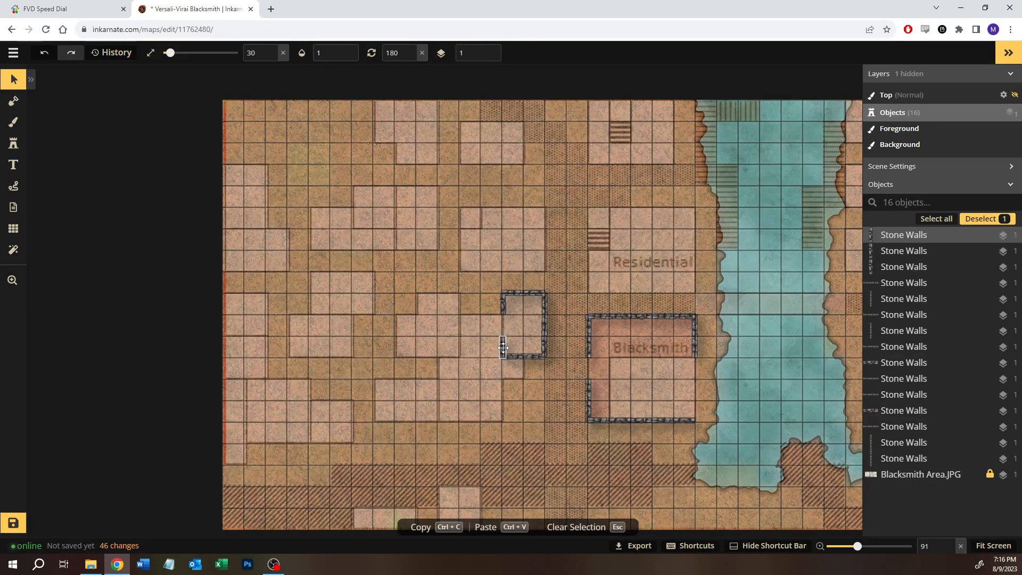
{"action": "left_click", "coordinate": [580, 350]}
{"action": "scroll", "coordinate": [569, 371], "scroll_direction": "up", "scroll_amount": 3}
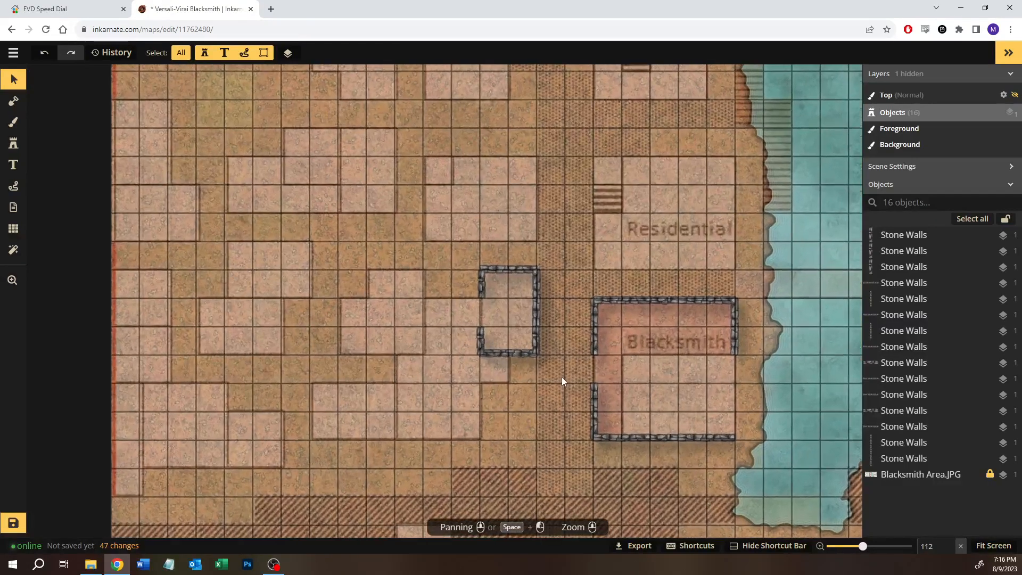
{"action": "scroll", "coordinate": [559, 379], "scroll_direction": "up", "scroll_amount": 4}
{"action": "scroll", "coordinate": [527, 345], "scroll_direction": "up", "scroll_amount": 1}
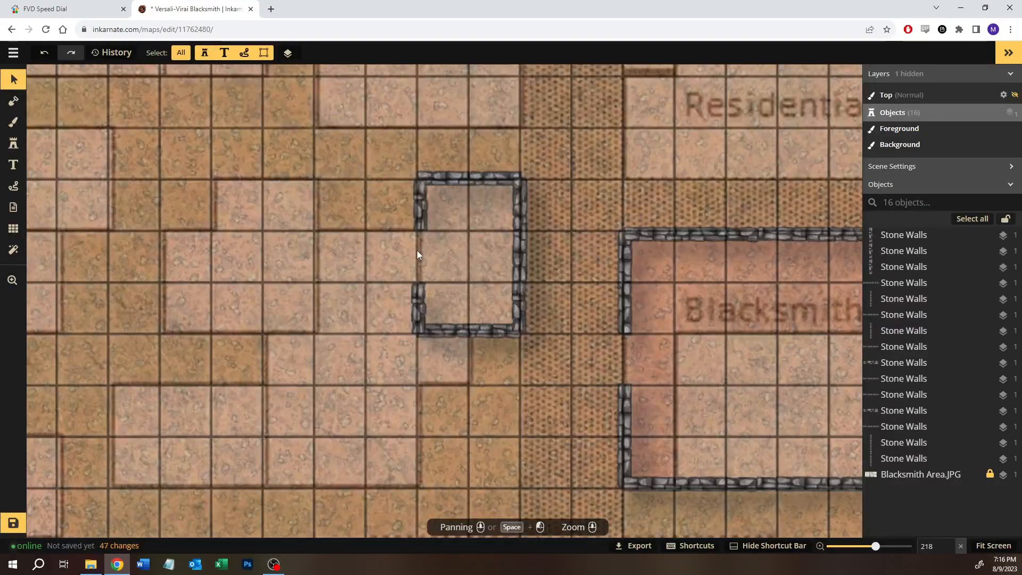
Step: Nudge the small building's short northwest wall segment slightly west to line it up with the west wall
{"action": "left_click", "coordinate": [415, 194]}
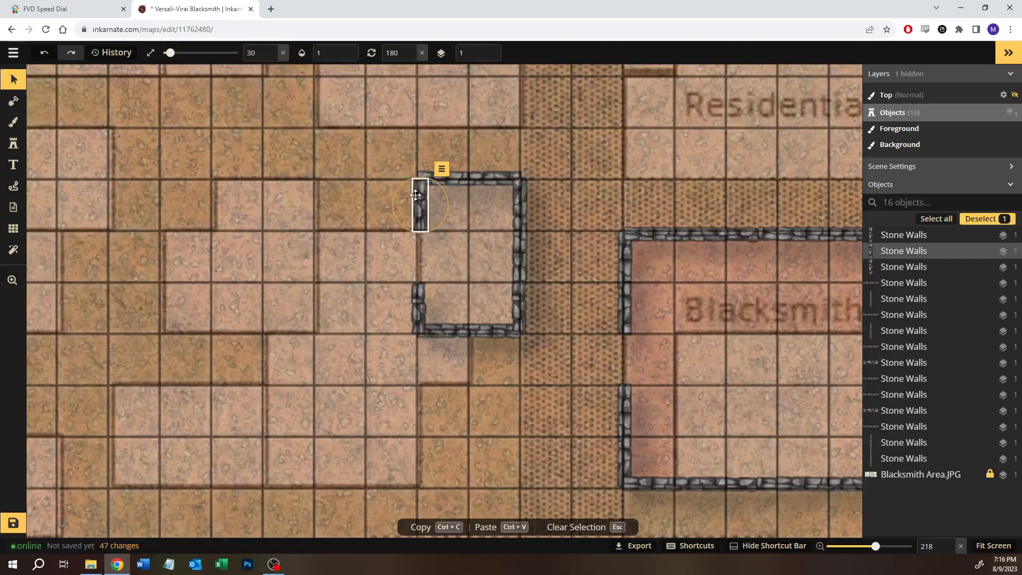
{"action": "left_click_drag", "start_coordinate": [415, 195], "coordinate": [414, 195]}
{"action": "left_click", "coordinate": [595, 290]}
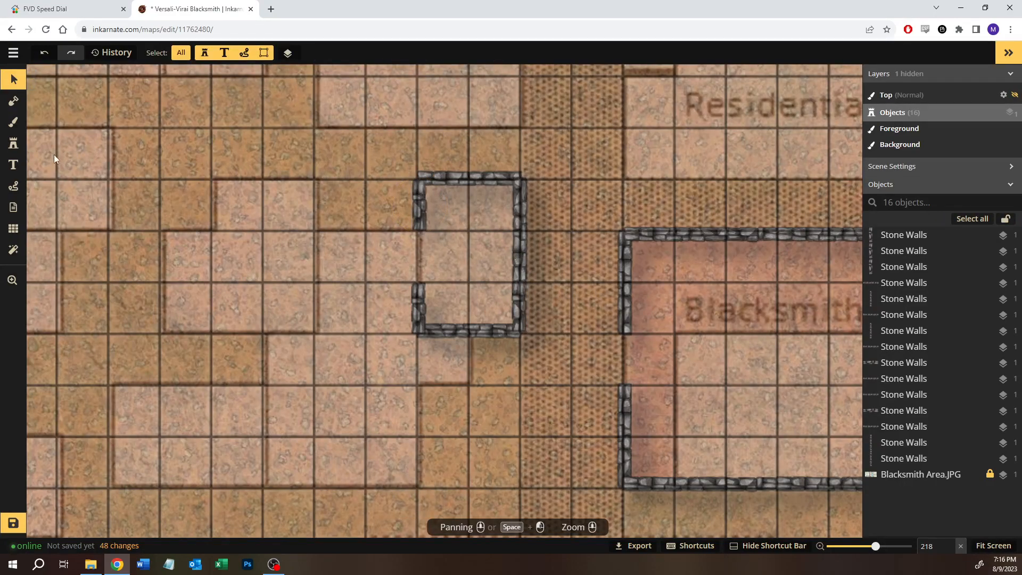
Step: Search the stamp catalog for "door" and pick the closed Wooden Doors variant, number 4 of 4
{"action": "left_click", "coordinate": [13, 145]}
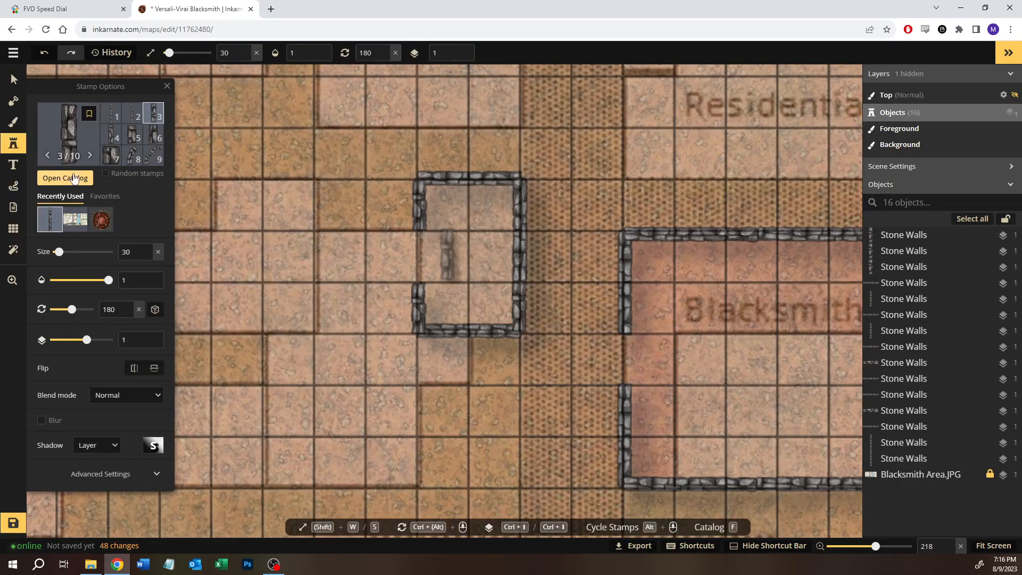
{"action": "left_click", "coordinate": [74, 177]}
{"action": "type", "text": "door"}
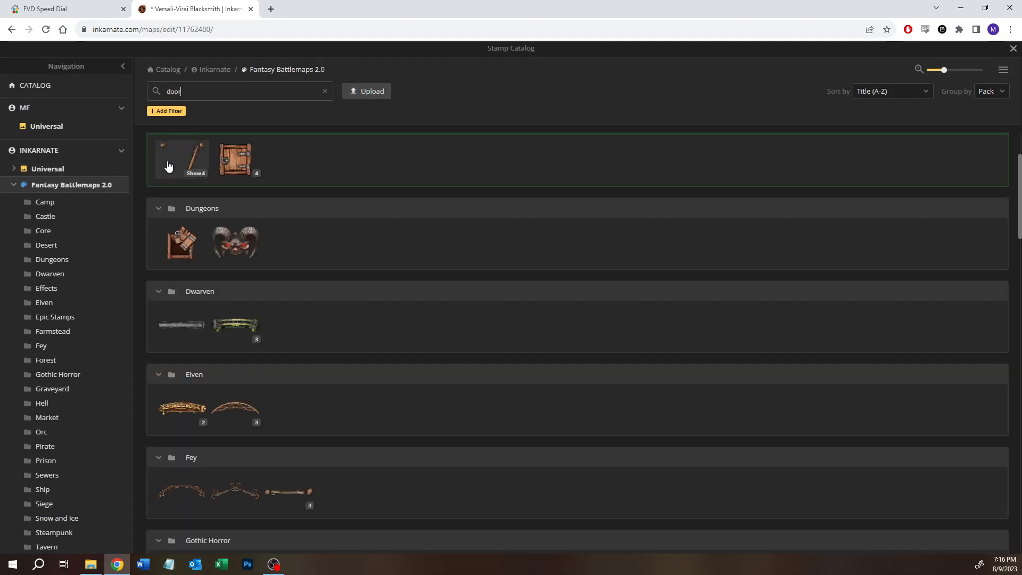
{"action": "mouse_move", "coordinate": [182, 172]}
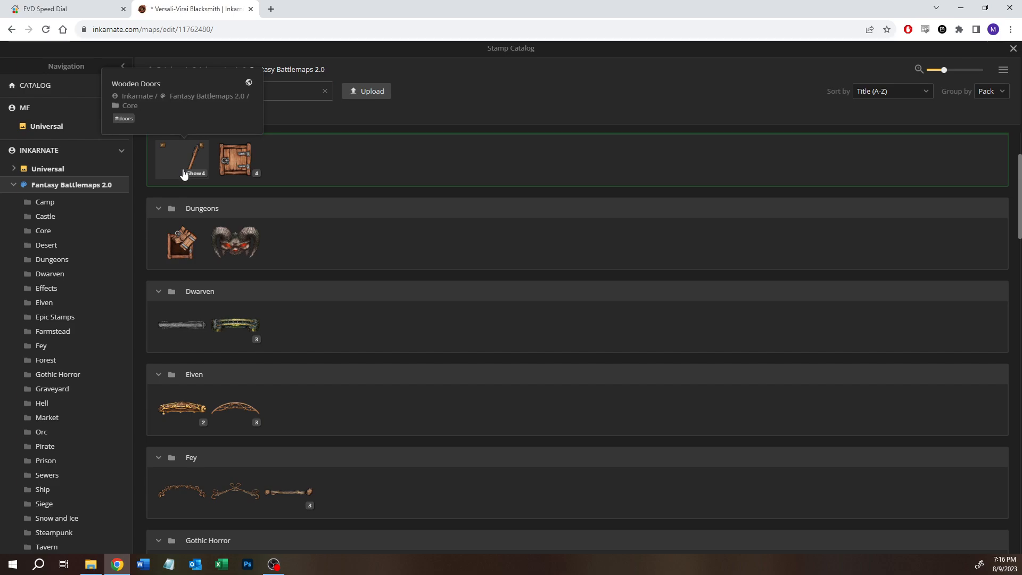
{"action": "left_click", "coordinate": [195, 171]}
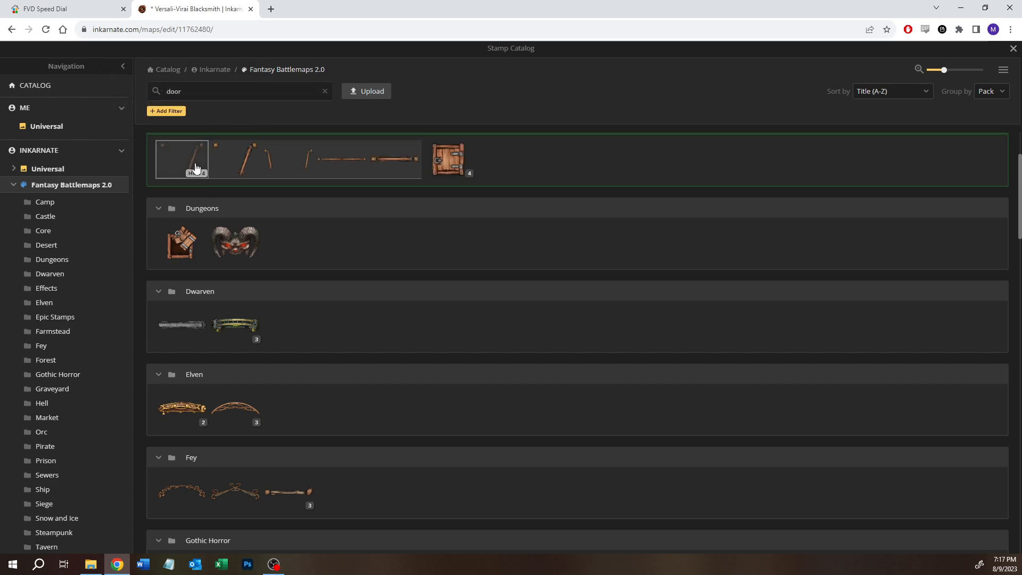
{"action": "left_click", "coordinate": [389, 164]}
Step: Place the wooden door rotated to 270 degrees in the one-square opening of the small building's west wall
{"action": "left_click", "coordinate": [399, 269]}
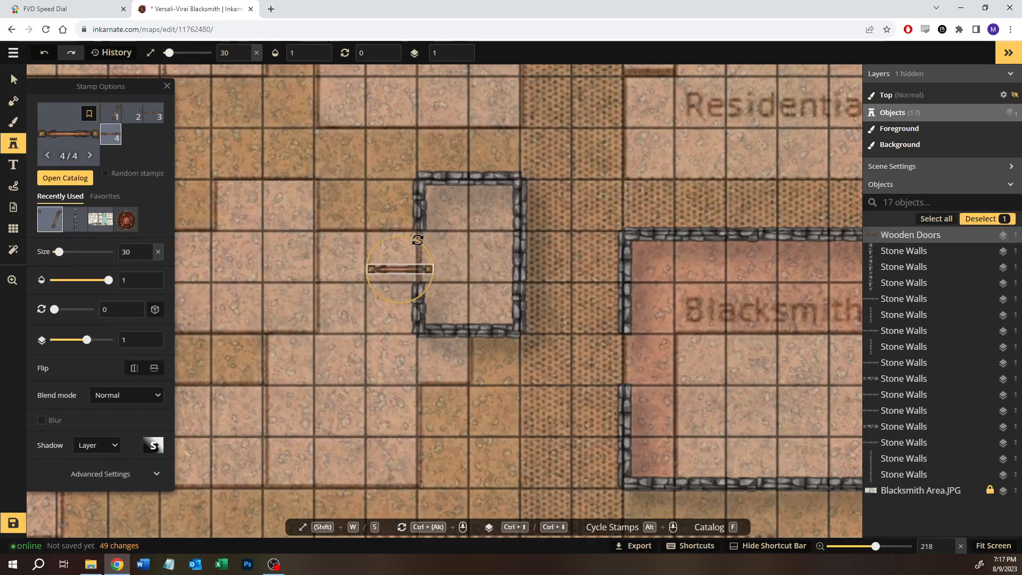
{"action": "left_click_drag", "start_coordinate": [414, 239], "coordinate": [342, 232]}
{"action": "left_click_drag", "start_coordinate": [397, 267], "coordinate": [416, 253]}
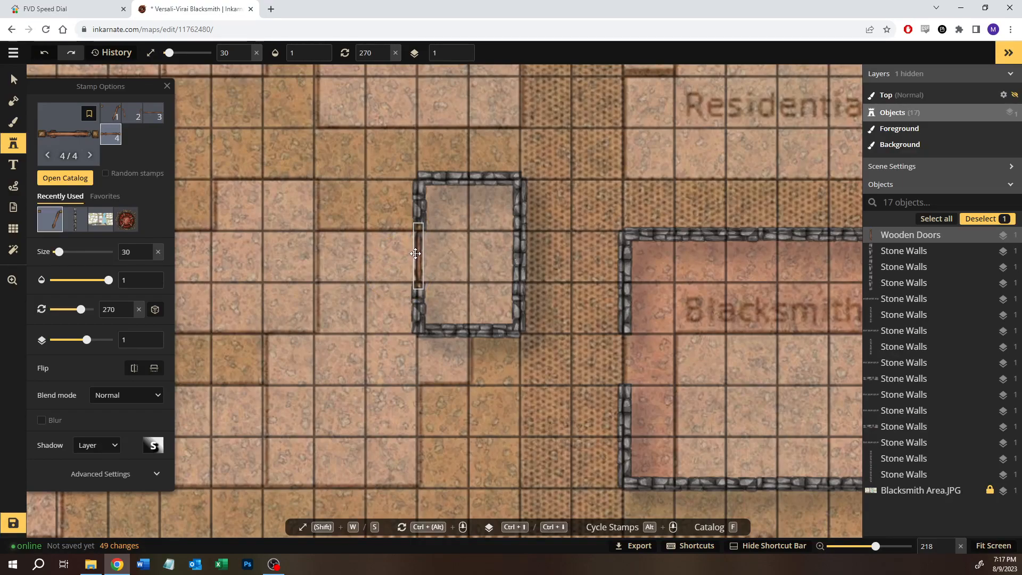
Step: Duplicate the small building's walls and door onto the 3-by-2-square lot farther west, rotated a quarter turn so the door faces south
{"action": "left_click", "coordinate": [14, 80]}
{"action": "scroll", "coordinate": [317, 225], "scroll_direction": "down", "scroll_amount": 5}
{"action": "left_click_drag", "start_coordinate": [302, 193], "coordinate": [381, 190]}
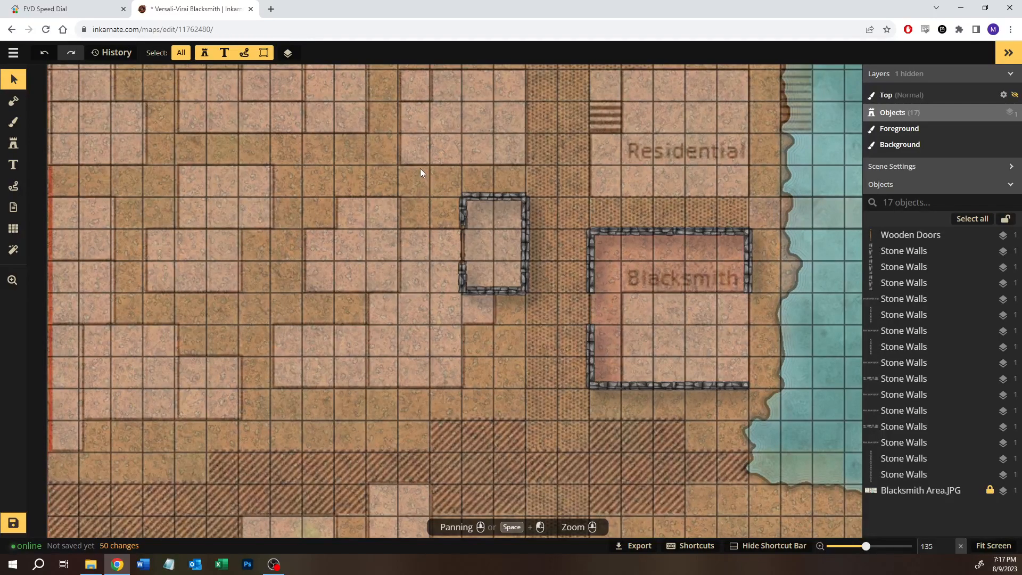
{"action": "left_click_drag", "start_coordinate": [419, 169], "coordinate": [532, 297]}
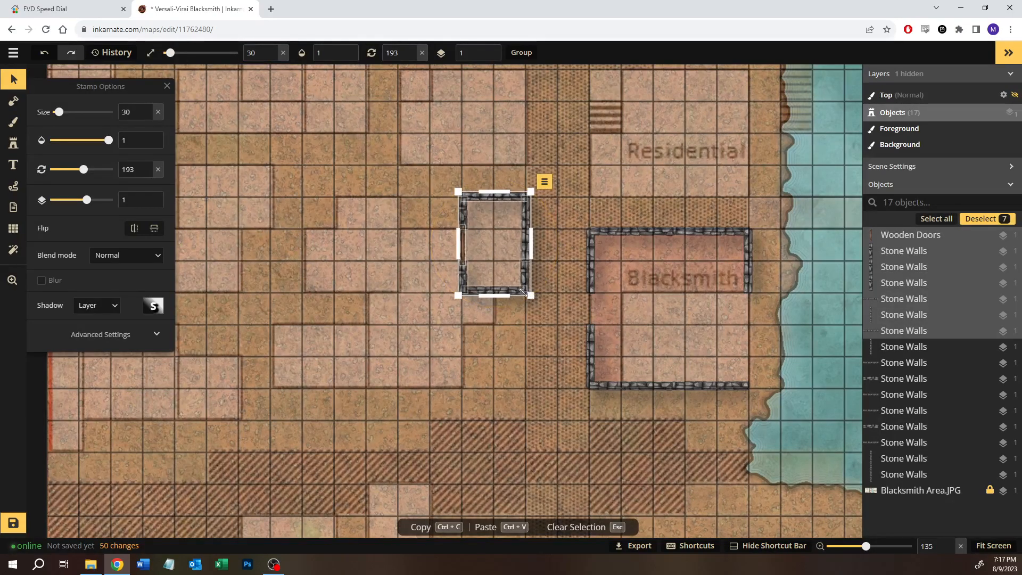
{"action": "left_click", "coordinate": [306, 250]}
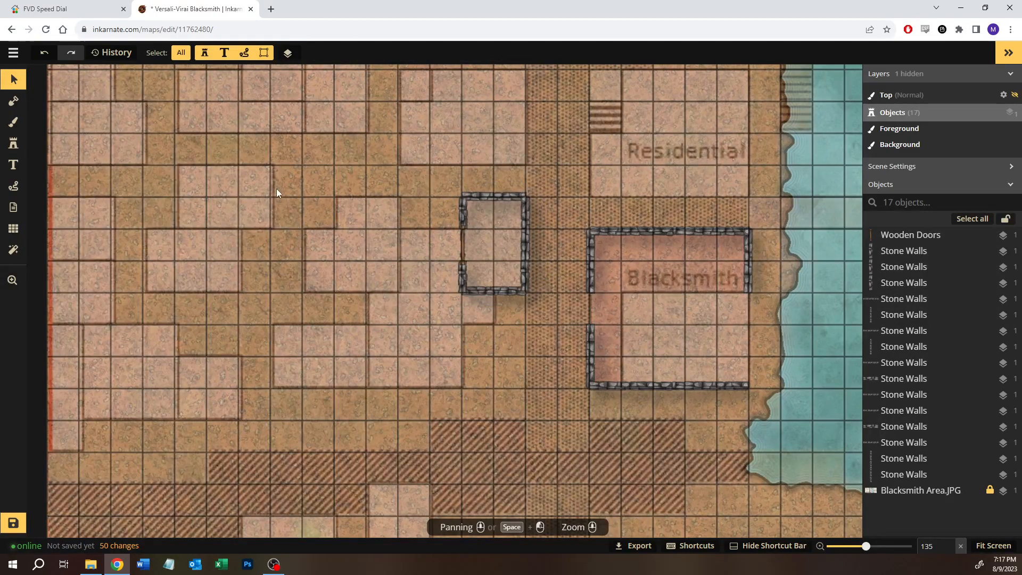
{"action": "key", "text": "ctrl+v"}
{"action": "left_click_drag", "start_coordinate": [297, 169], "coordinate": [205, 236]}
{"action": "left_click_drag", "start_coordinate": [332, 202], "coordinate": [246, 165]}
{"action": "key", "text": "Escape"}
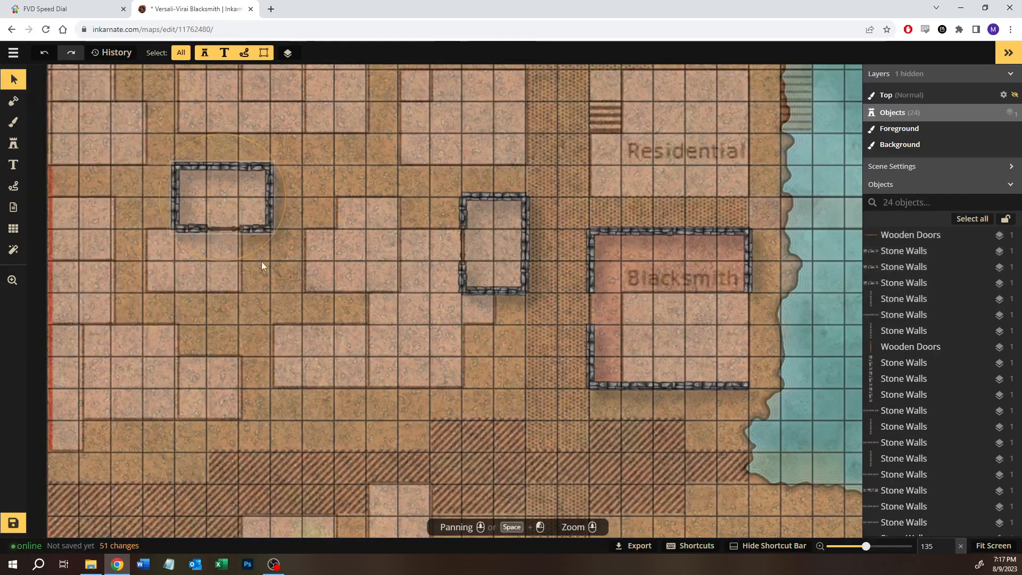
Step: Duplicate the new building's south door, rotate it to 90 degrees and place it on the lower east edge of the adjoining southern lot
{"action": "scroll", "coordinate": [248, 264], "scroll_direction": "up", "scroll_amount": 5}
{"action": "key", "text": "space"}
{"action": "left_click_drag", "start_coordinate": [248, 265], "coordinate": [328, 261]}
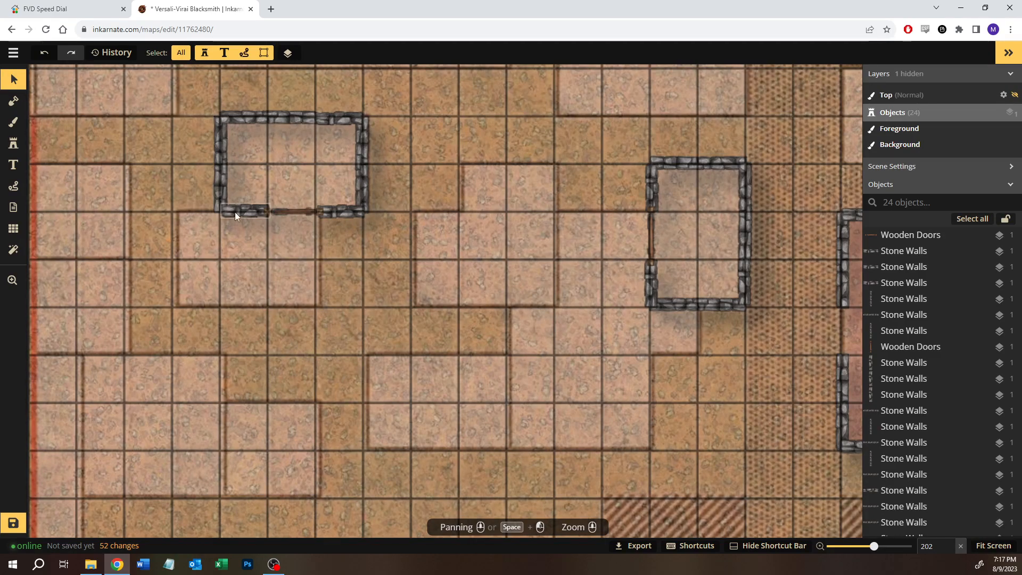
{"action": "left_click", "coordinate": [292, 212]}
{"action": "key", "text": "ctrl+c"}
{"action": "key", "text": "ctrl+v"}
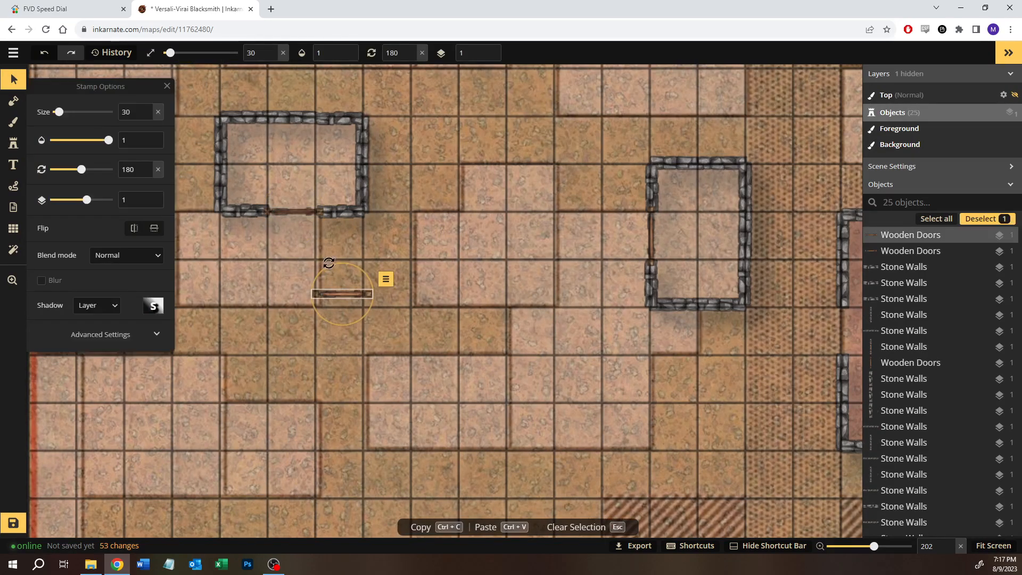
{"action": "left_click_drag", "start_coordinate": [330, 264], "coordinate": [249, 322]}
{"action": "left_click_drag", "start_coordinate": [342, 294], "coordinate": [315, 283]}
{"action": "left_click", "coordinate": [392, 177]}
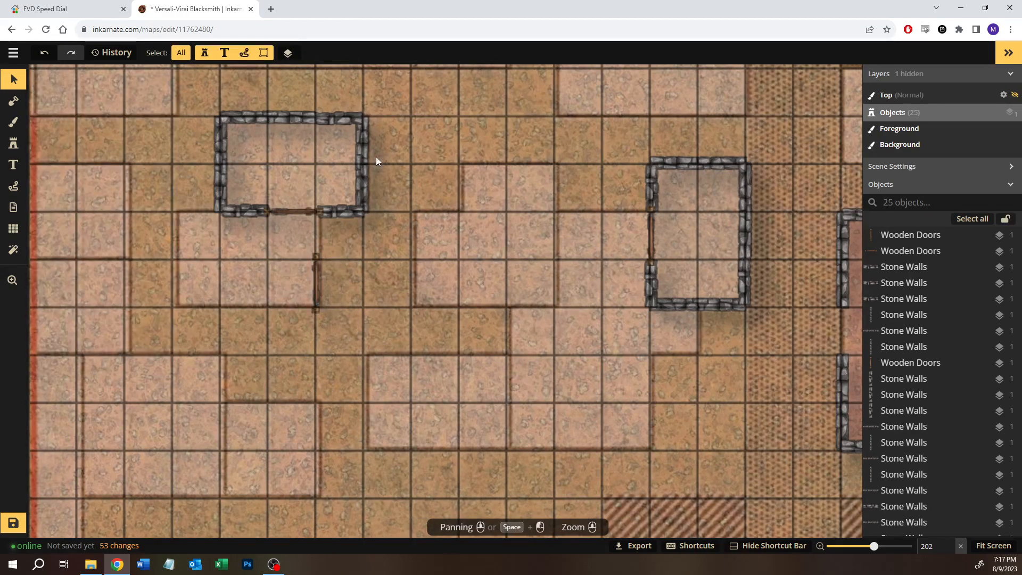
Step: Duplicate a short north wall segment, rotate it to 0 degrees and place it just above the southern lot's east door
{"action": "left_click", "coordinate": [339, 122]}
{"action": "key", "text": "ctrl+c"}
{"action": "left_click", "coordinate": [362, 235]}
{"action": "key", "text": "ctrl+v"}
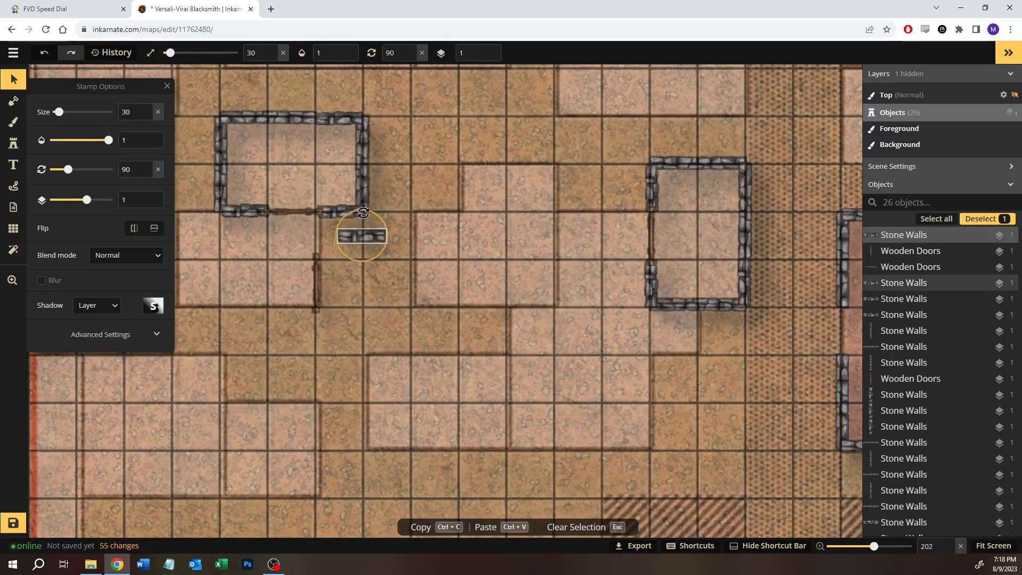
{"action": "left_click_drag", "start_coordinate": [364, 212], "coordinate": [313, 232]}
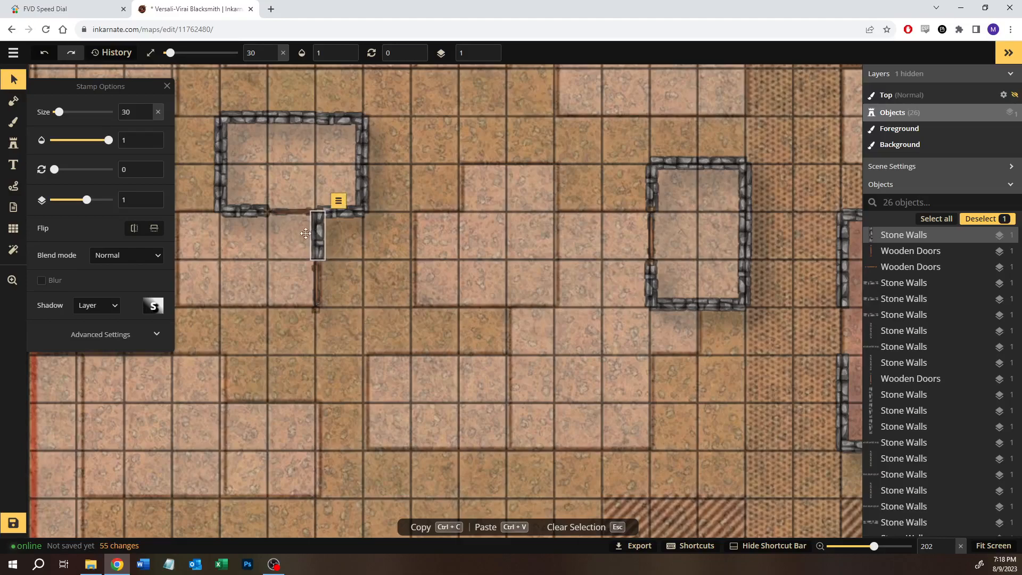
Step: Raise the door between the two western lots to layer 2, keeping the short wall segment below it on layer 1
{"action": "left_click", "coordinate": [146, 203]}
{"action": "left_click", "coordinate": [353, 288]}
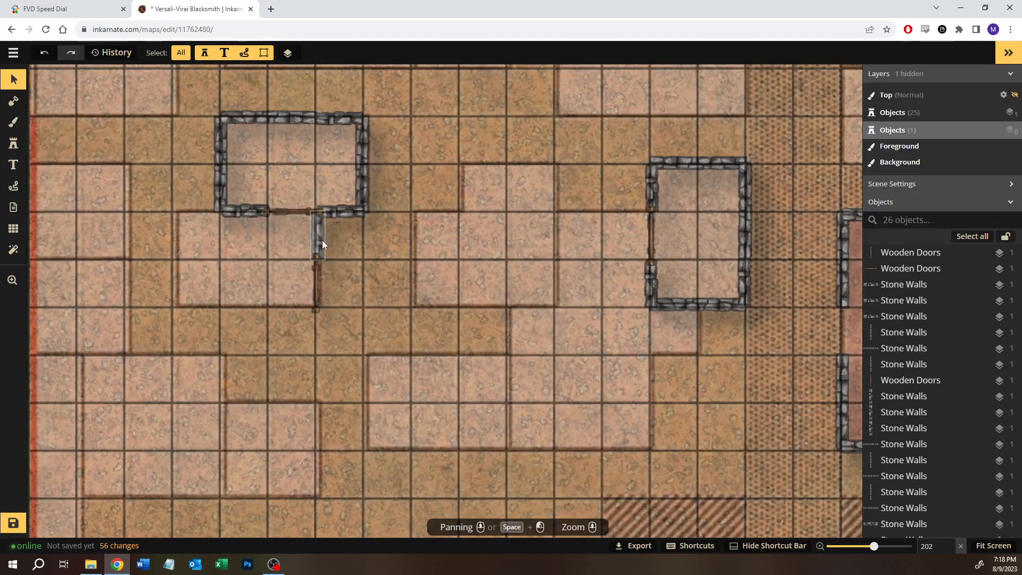
{"action": "left_click", "coordinate": [298, 212]}
{"action": "left_click", "coordinate": [148, 197]}
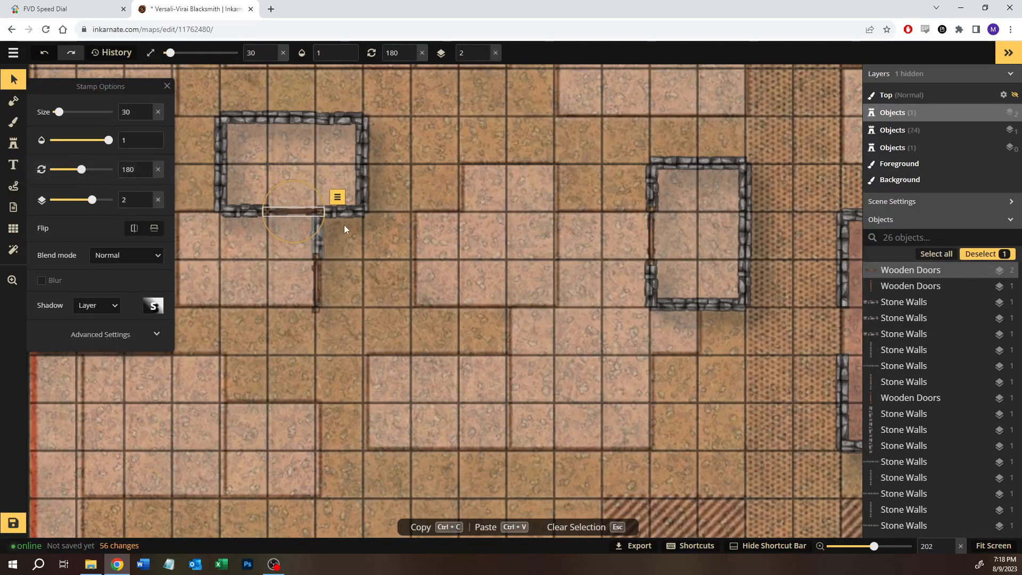
{"action": "left_click", "coordinate": [324, 238]}
{"action": "left_click", "coordinate": [148, 198]}
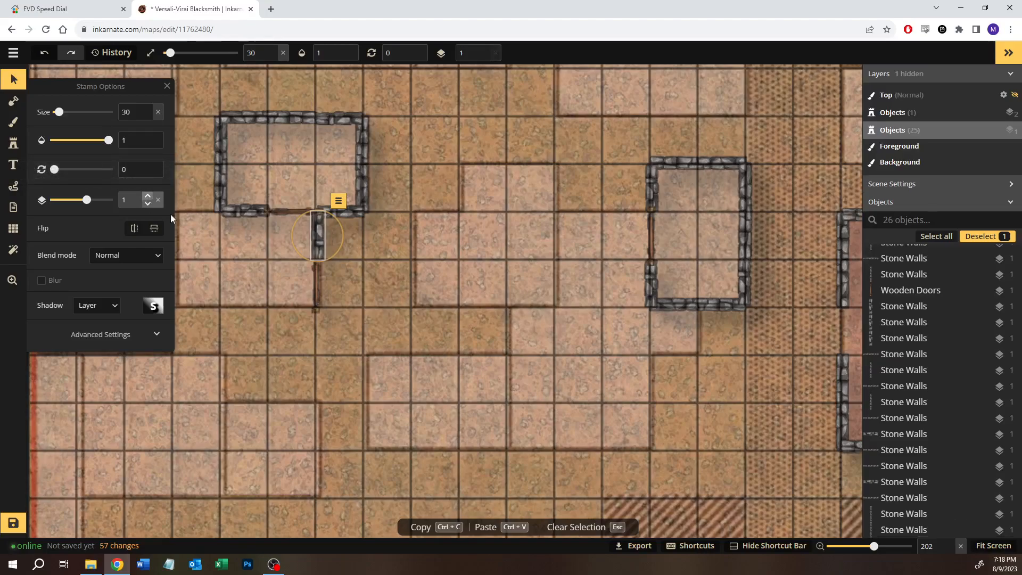
{"action": "left_click", "coordinate": [358, 326]}
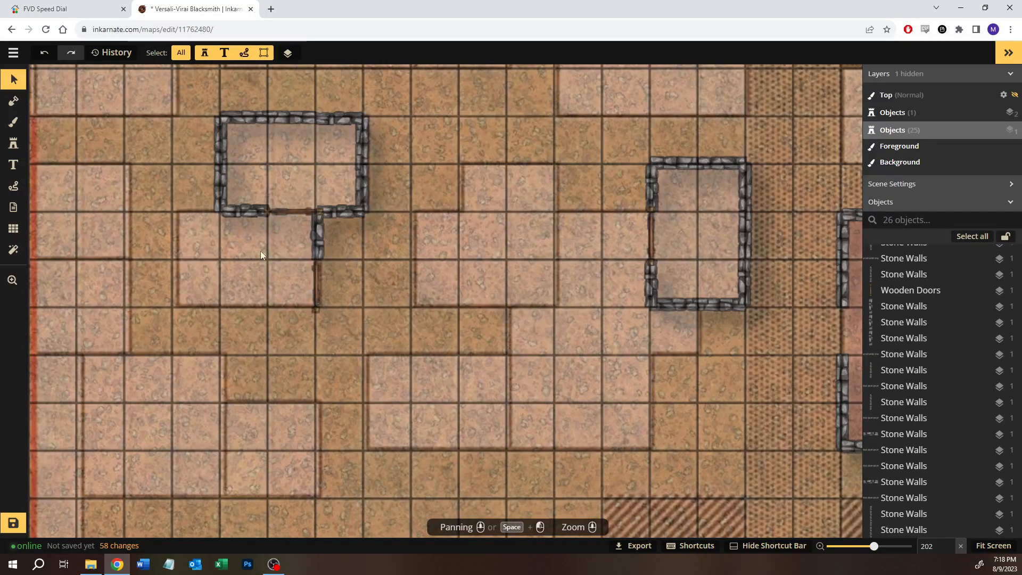
Step: Try the short east wall segment of the southern lot on layer 0, and return it to layer 1
{"action": "left_click", "coordinate": [319, 238]}
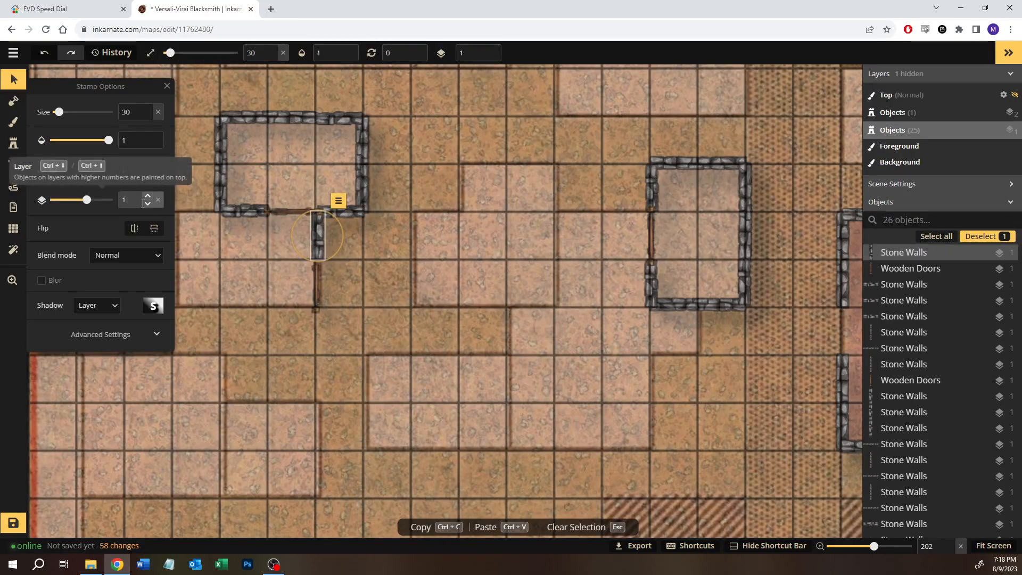
{"action": "left_click", "coordinate": [148, 205]}
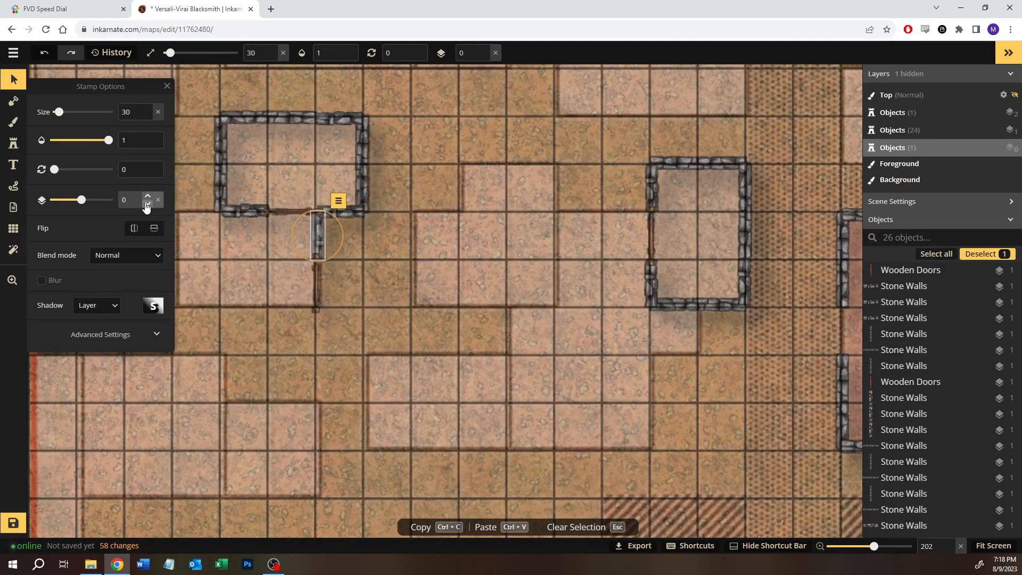
{"action": "left_click", "coordinate": [147, 199]}
{"action": "left_click", "coordinate": [342, 324]}
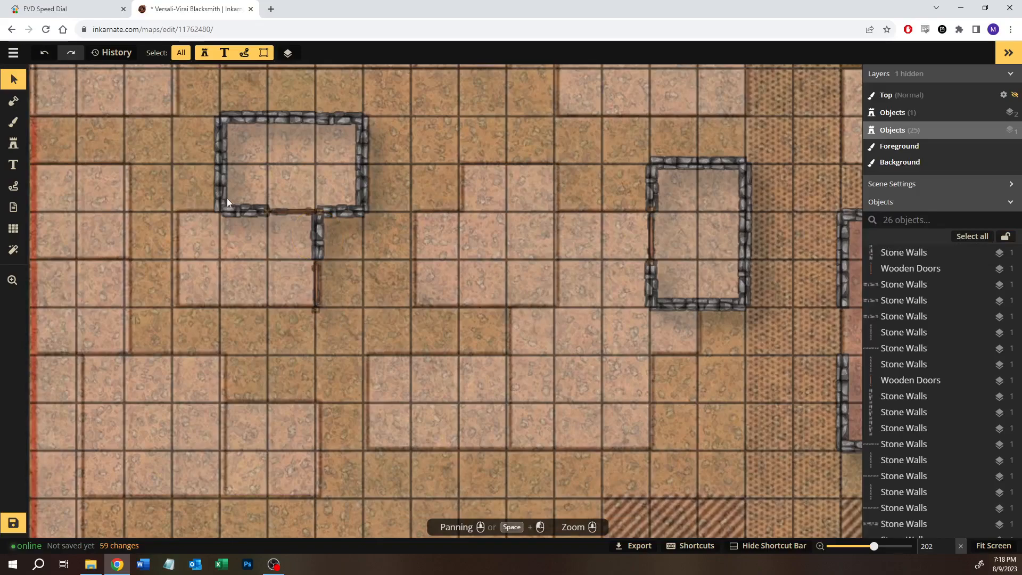
Step: Duplicate the short north wall segment and place it at the southern lot's northwest corner, extending the shared wall one square west
{"action": "left_click", "coordinate": [327, 119]}
{"action": "left_click", "coordinate": [194, 191]}
{"action": "key", "text": "ctrl+v"}
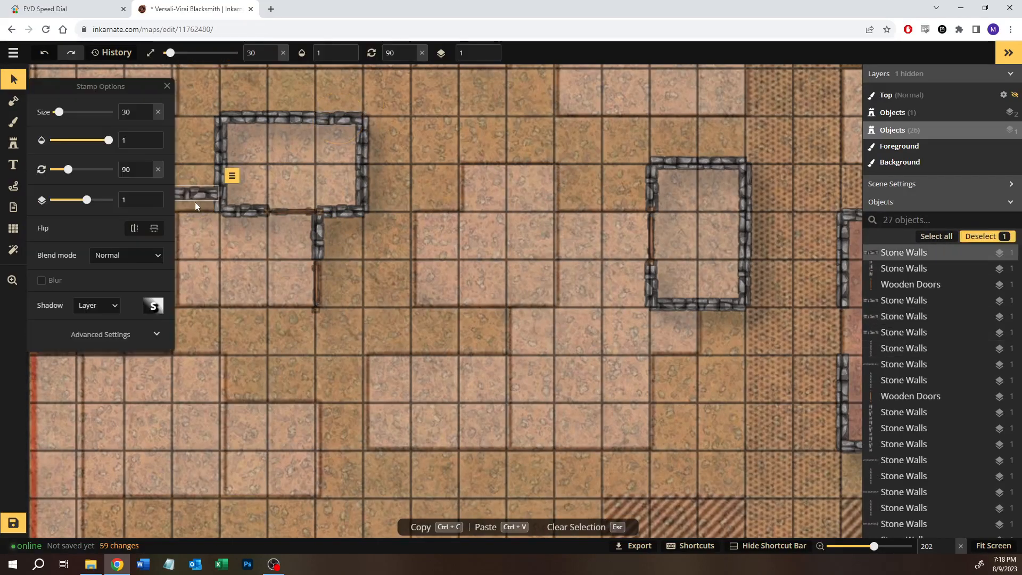
{"action": "left_click_drag", "start_coordinate": [199, 201], "coordinate": [202, 211]}
{"action": "left_click", "coordinate": [217, 276]}
Step: Duplicate the northern room's two-square west wall and place it along the southern lot's west edge
{"action": "left_click", "coordinate": [220, 172]}
{"action": "key", "text": "ctrl+c"}
{"action": "left_click", "coordinate": [207, 251]}
{"action": "key", "text": "ctrl+v"}
{"action": "left_click_drag", "start_coordinate": [192, 247], "coordinate": [178, 258]}
{"action": "left_click", "coordinate": [244, 305]}
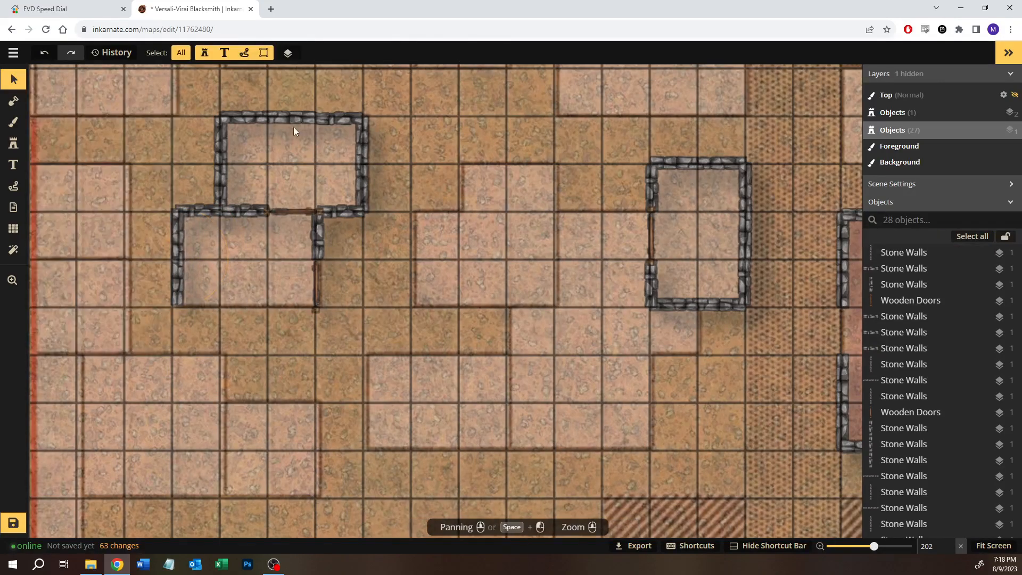
Step: Duplicate the northern room's two north wall pieces together and place them along the southern lot's south edge
{"action": "left_click_drag", "start_coordinate": [249, 94], "coordinate": [331, 141]}
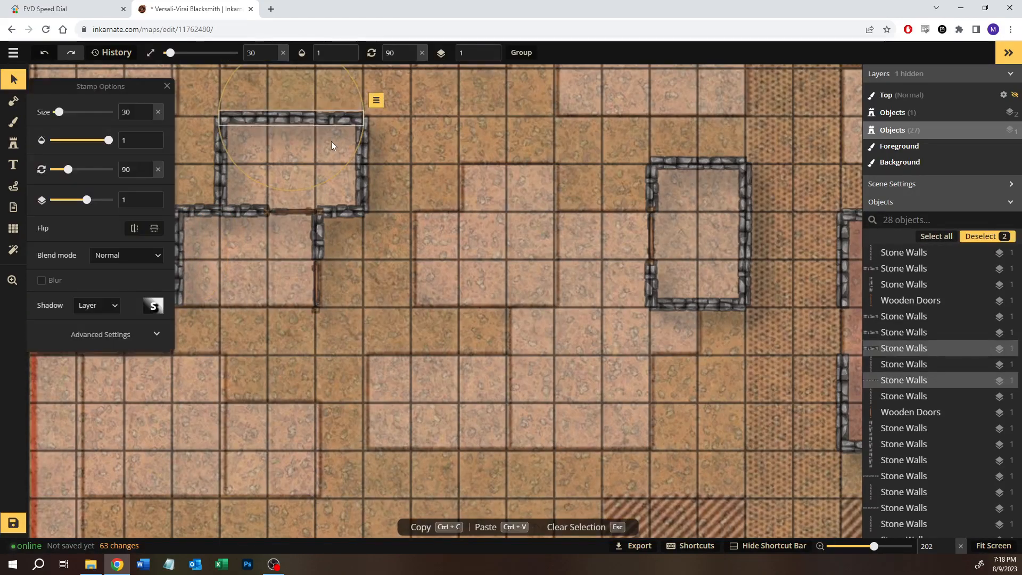
{"action": "left_click", "coordinate": [219, 317]}
{"action": "key", "text": "ctrl+v"}
{"action": "left_click_drag", "start_coordinate": [219, 313], "coordinate": [224, 304]}
{"action": "left_click", "coordinate": [343, 378]}
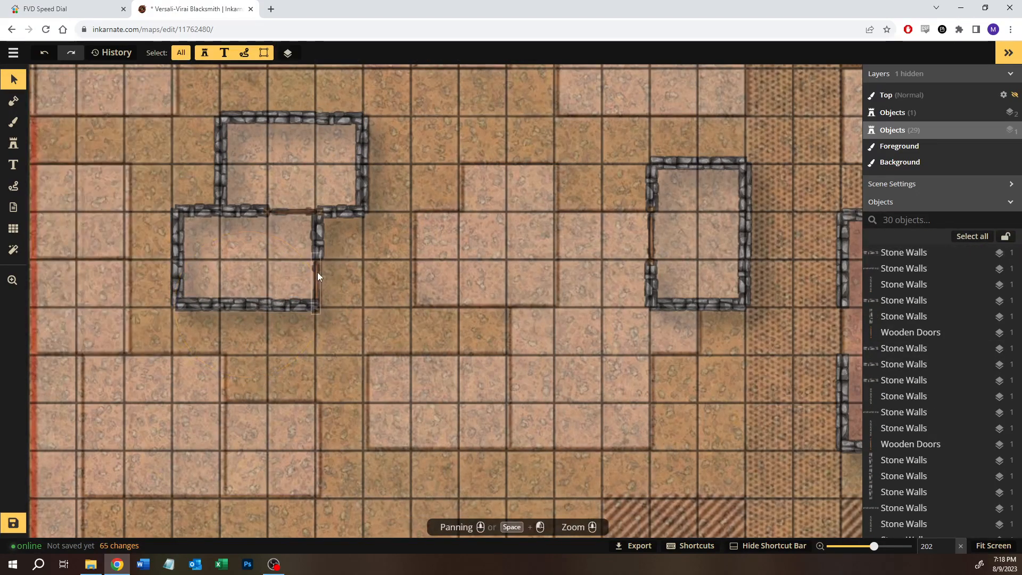
Step: Raise the southern room's east door to layer 2 and nudge it slightly north within its opening
{"action": "left_click", "coordinate": [317, 272]}
{"action": "left_click", "coordinate": [152, 200]}
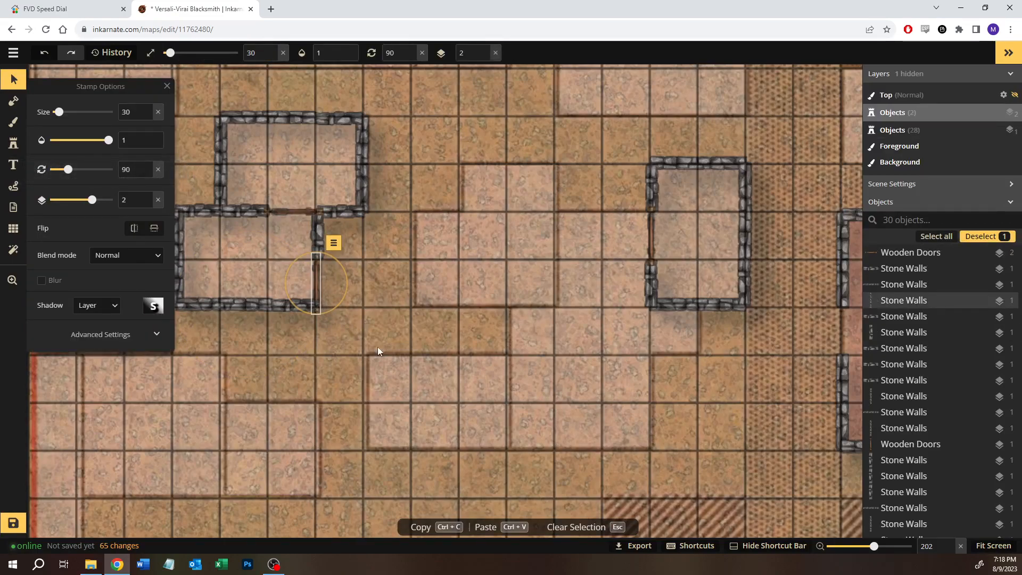
{"action": "left_click", "coordinate": [389, 356]}
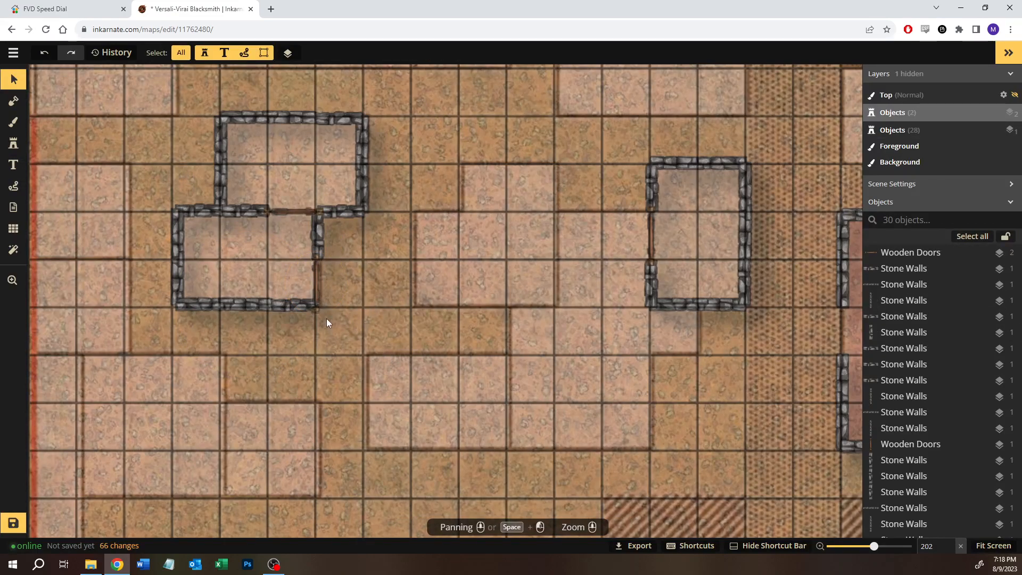
{"action": "left_click", "coordinate": [317, 272]}
{"action": "left_click_drag", "start_coordinate": [313, 274], "coordinate": [314, 272]}
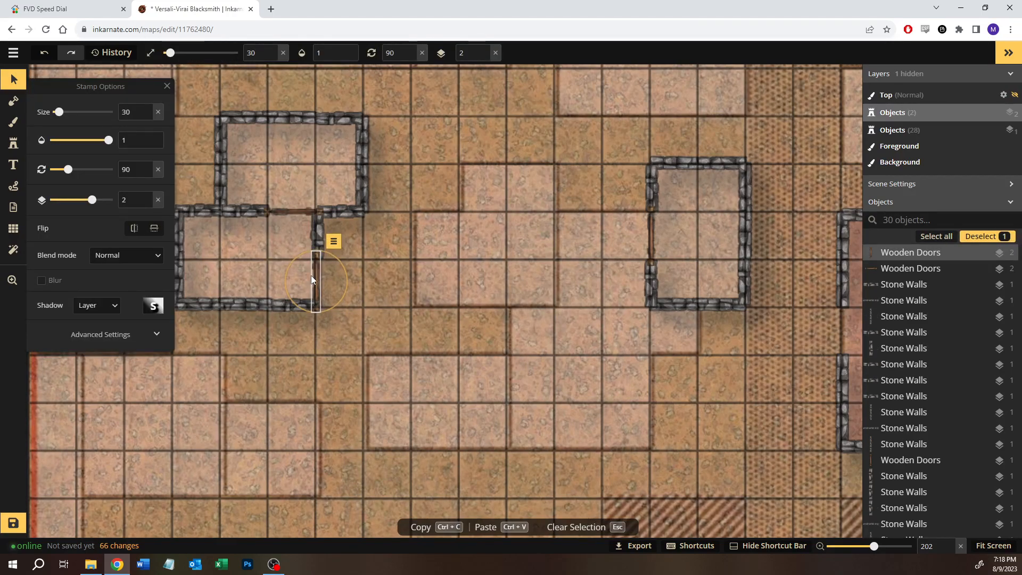
{"action": "left_click", "coordinate": [384, 312]}
Step: Save the map and bring up the map's general commands
{"action": "scroll", "coordinate": [362, 321], "scroll_direction": "down", "scroll_amount": 5}
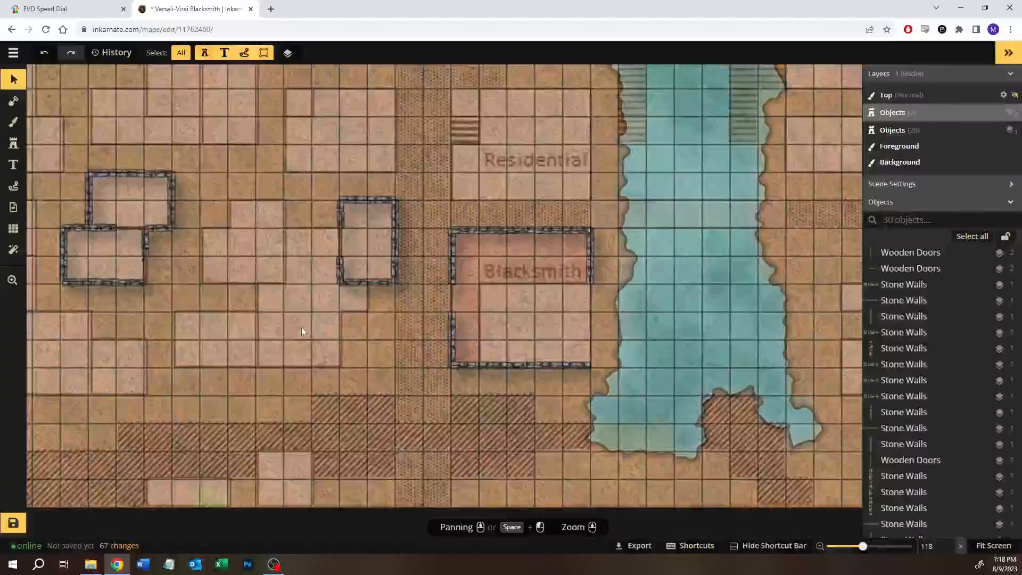
{"action": "scroll", "coordinate": [301, 331], "scroll_direction": "down", "scroll_amount": 1}
{"action": "left_click_drag", "start_coordinate": [616, 210], "coordinate": [443, 230]}
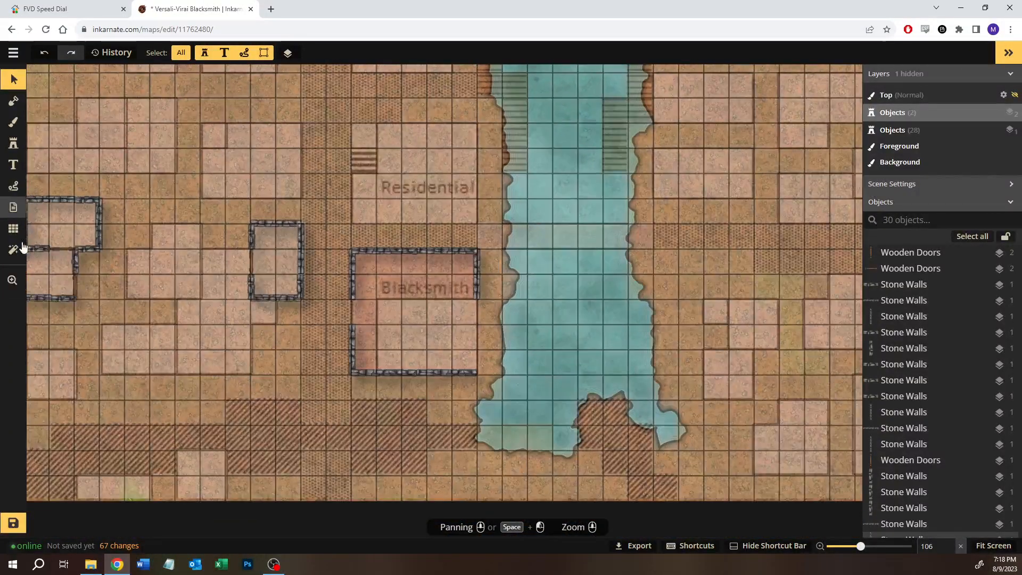
{"action": "left_click", "coordinate": [14, 522]}
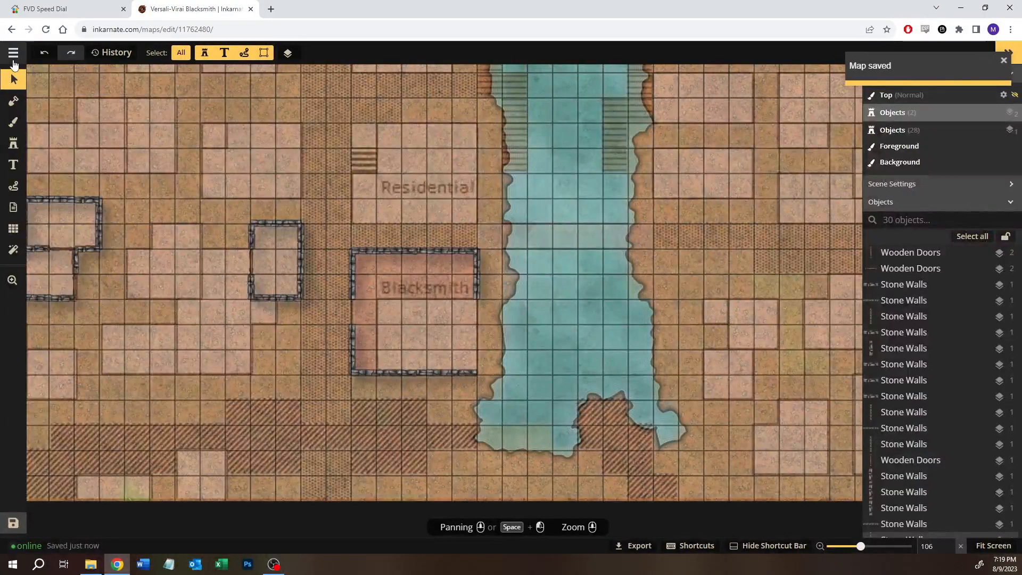
{"action": "left_click", "coordinate": [14, 53]}
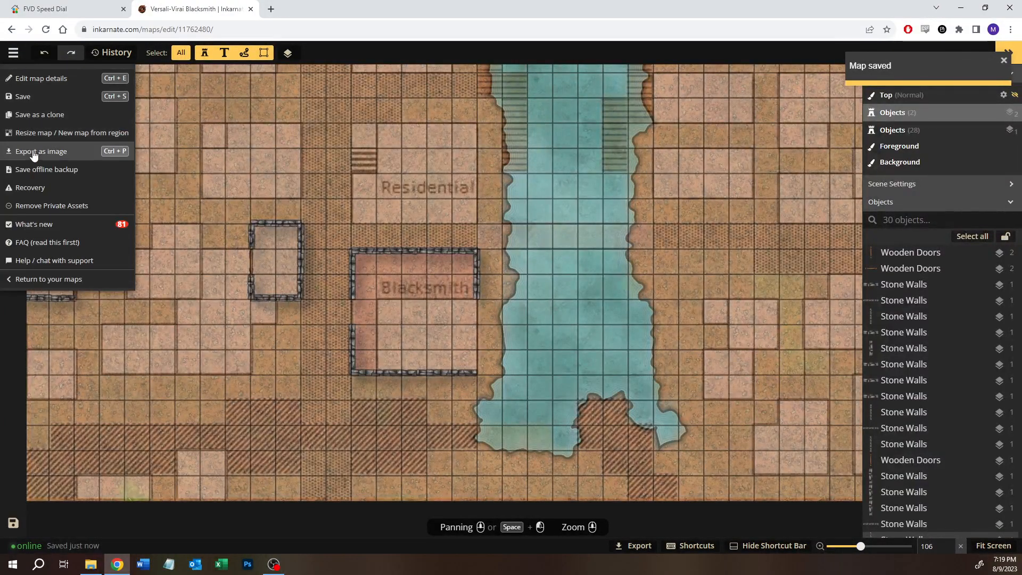
Step: Return to the map library, open King's Charter Floor 1 from the Patreon Posted folder, and look through its object list
{"action": "left_click", "coordinate": [29, 280]}
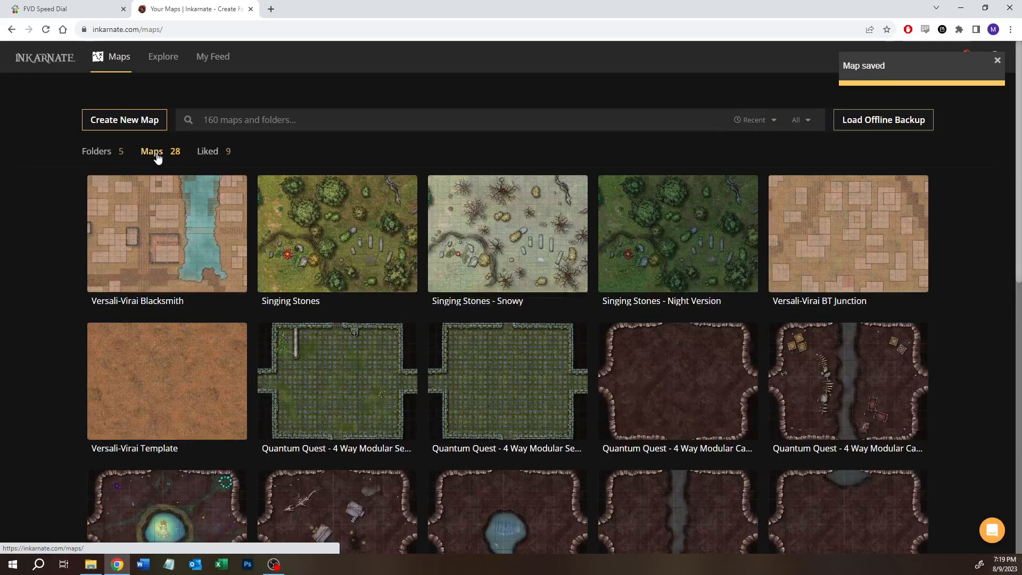
{"action": "left_click", "coordinate": [97, 153]}
{"action": "left_click", "coordinate": [163, 236]}
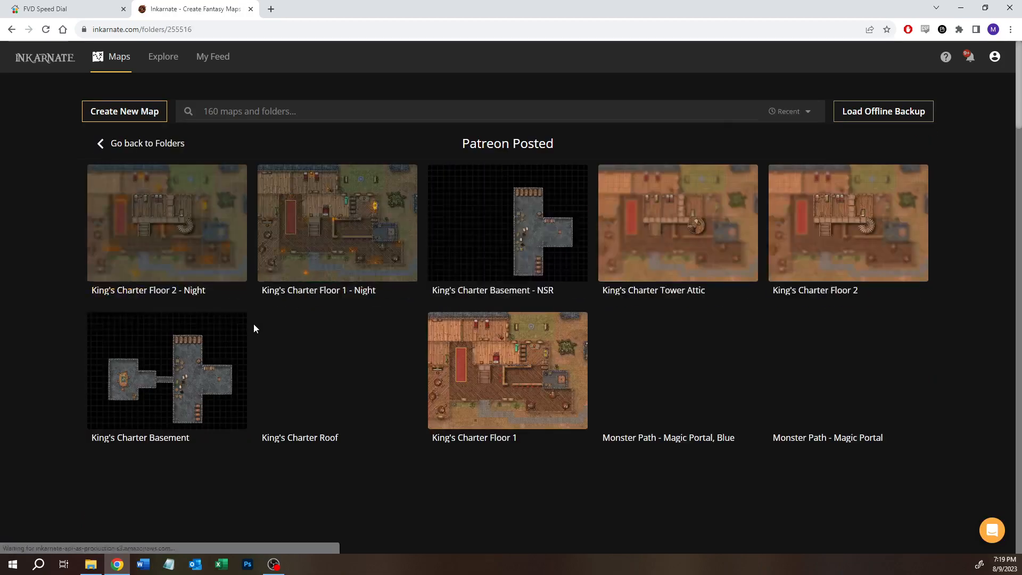
{"action": "left_click", "coordinate": [486, 383]}
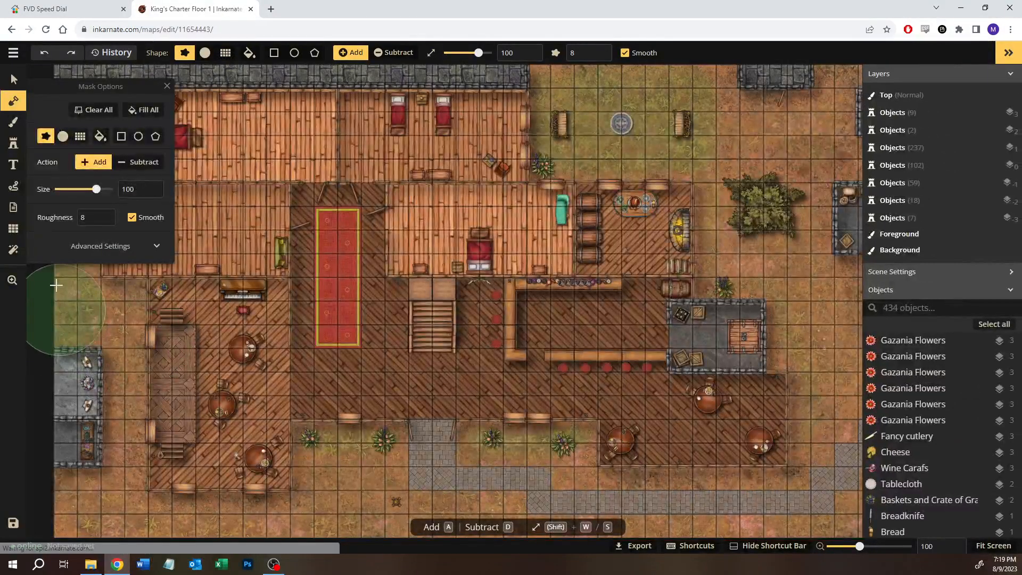
{"action": "left_click", "coordinate": [15, 80]}
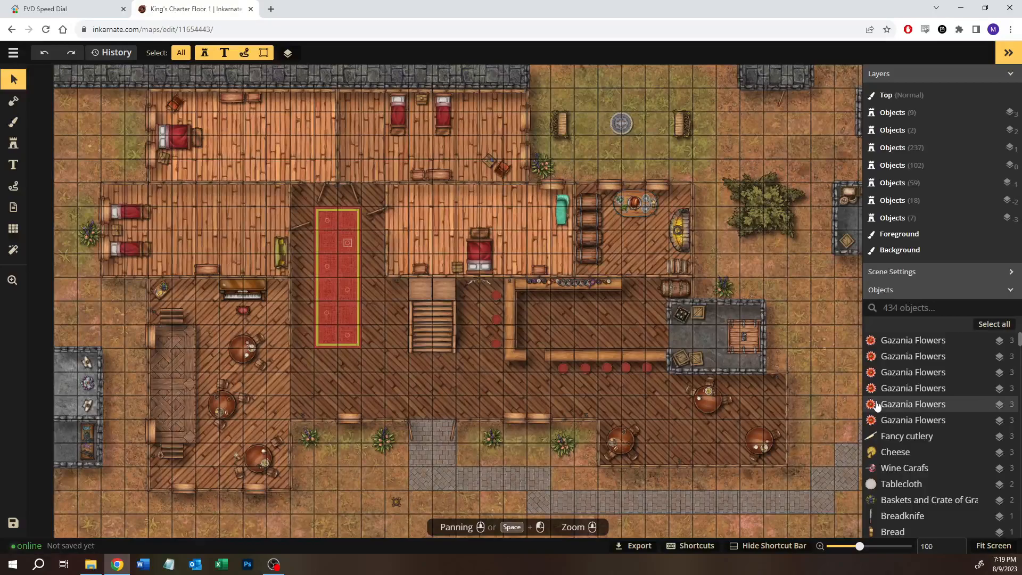
{"action": "scroll", "coordinate": [916, 445], "scroll_direction": "down", "scroll_amount": 10}
{"action": "scroll", "coordinate": [916, 445], "scroll_direction": "down", "scroll_amount": 10}
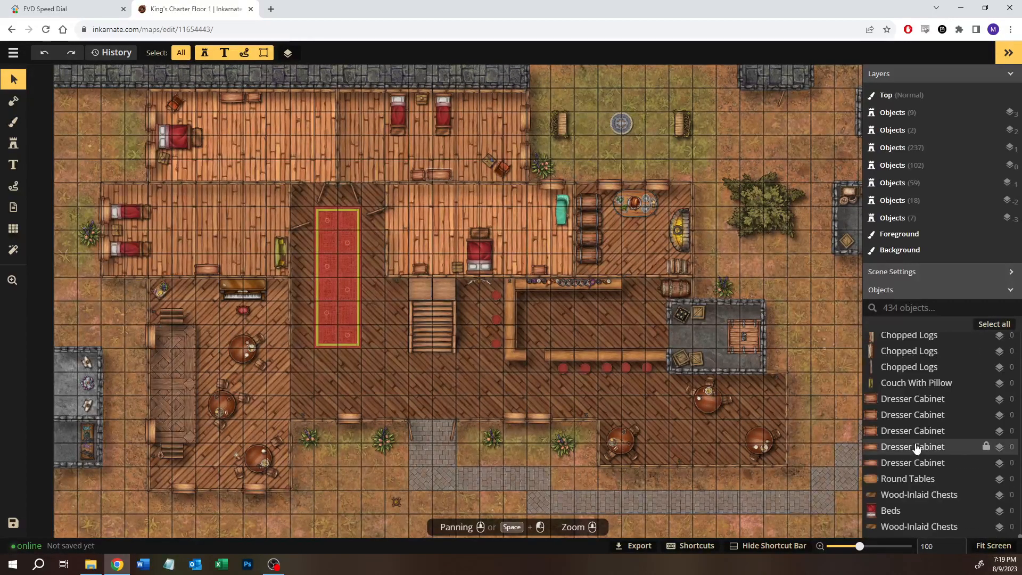
Step: Pick the recently used grey paving texture for the background brush, try and undo a dab, and show its advanced placement settings
{"action": "left_click", "coordinate": [14, 122]}
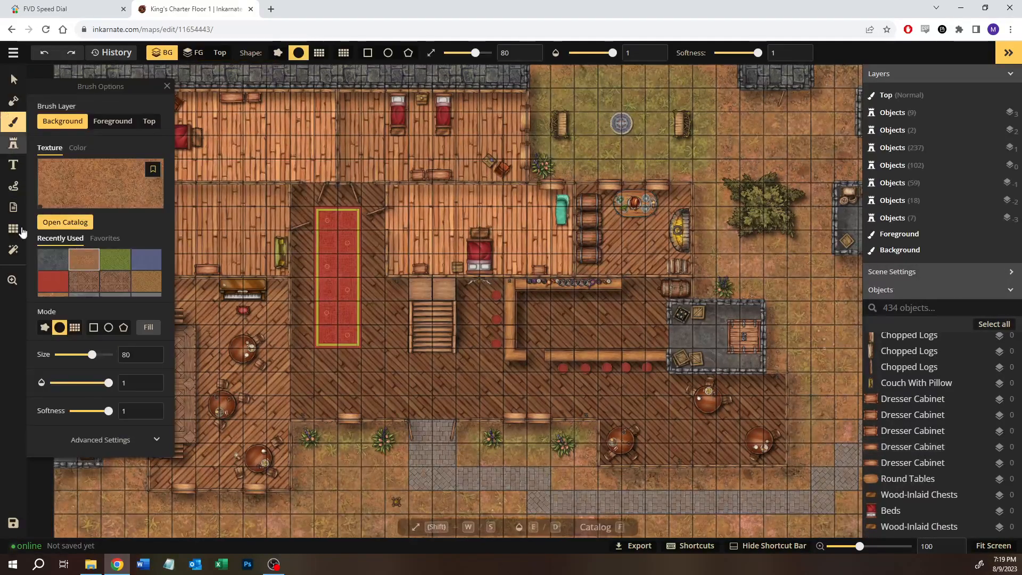
{"action": "scroll", "coordinate": [112, 287], "scroll_direction": "down", "scroll_amount": 2}
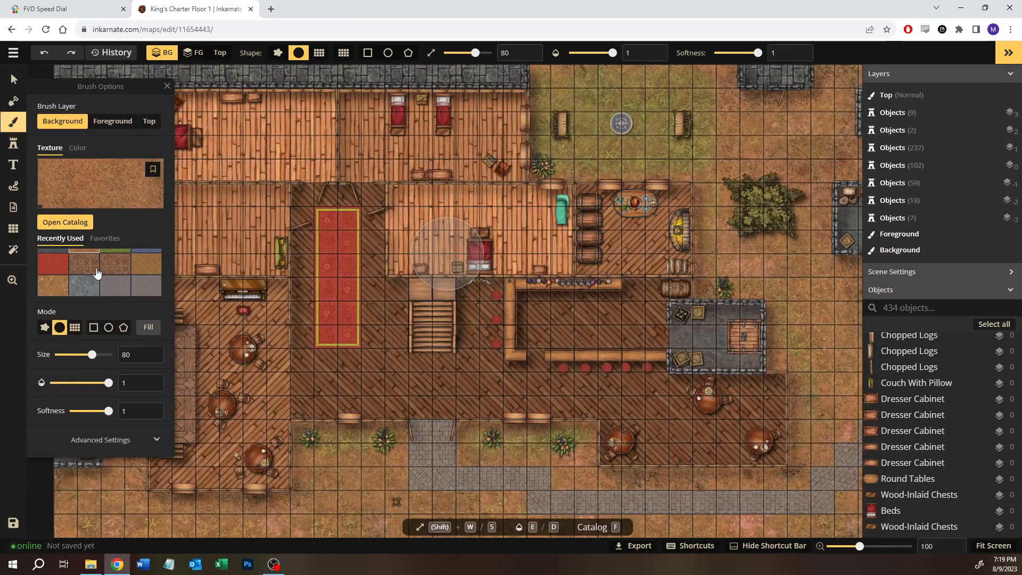
{"action": "left_click", "coordinate": [146, 295]}
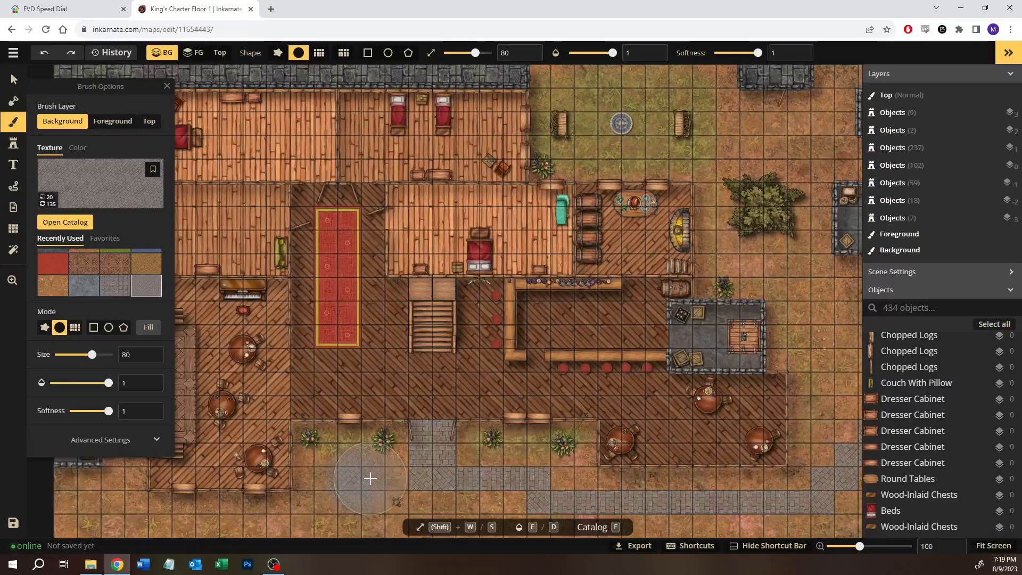
{"action": "left_click_drag", "start_coordinate": [370, 478], "coordinate": [349, 495]}
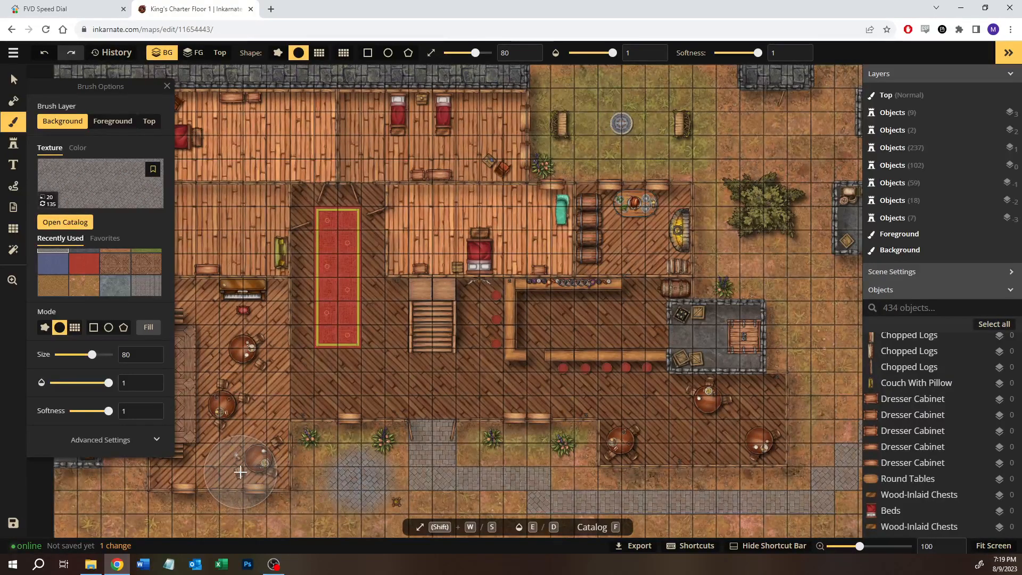
{"action": "key", "text": "ctrl+z"}
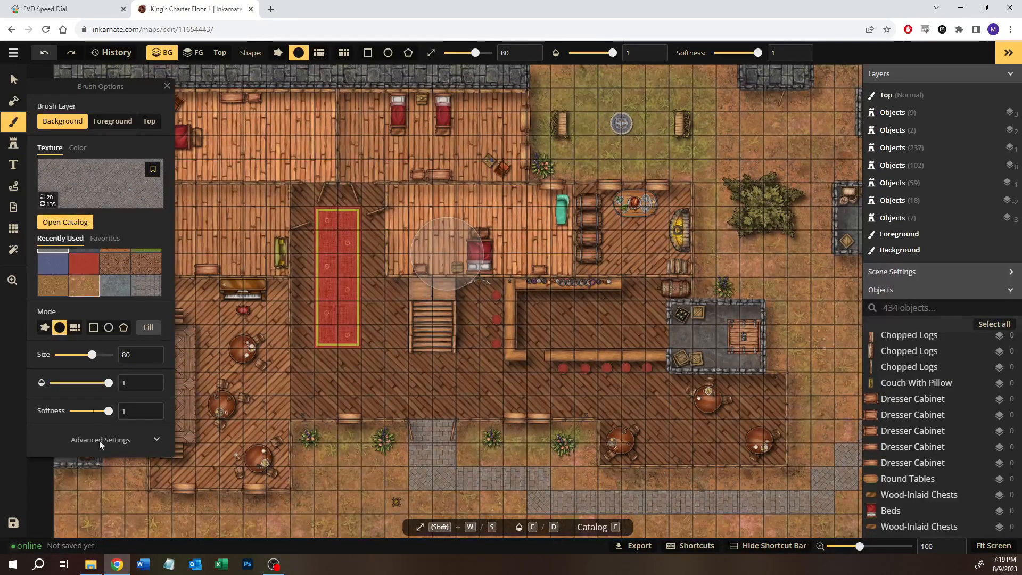
{"action": "left_click", "coordinate": [106, 440]}
{"action": "scroll", "coordinate": [112, 385], "scroll_direction": "down", "scroll_amount": 2}
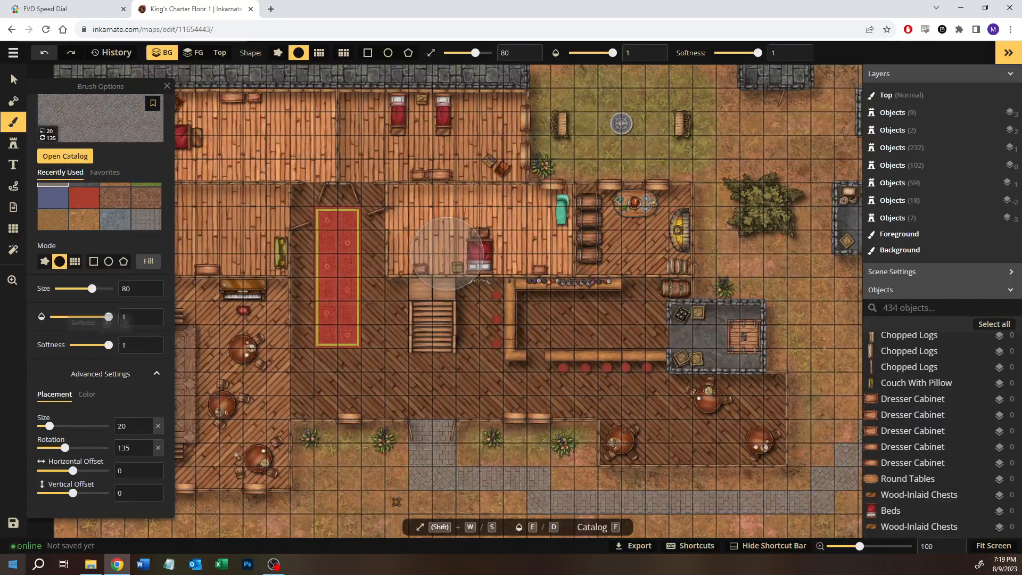
Step: Open the Snipping Tool and capture the brush options from the texture preview down to the placement settings
{"action": "left_click", "coordinate": [12, 564]}
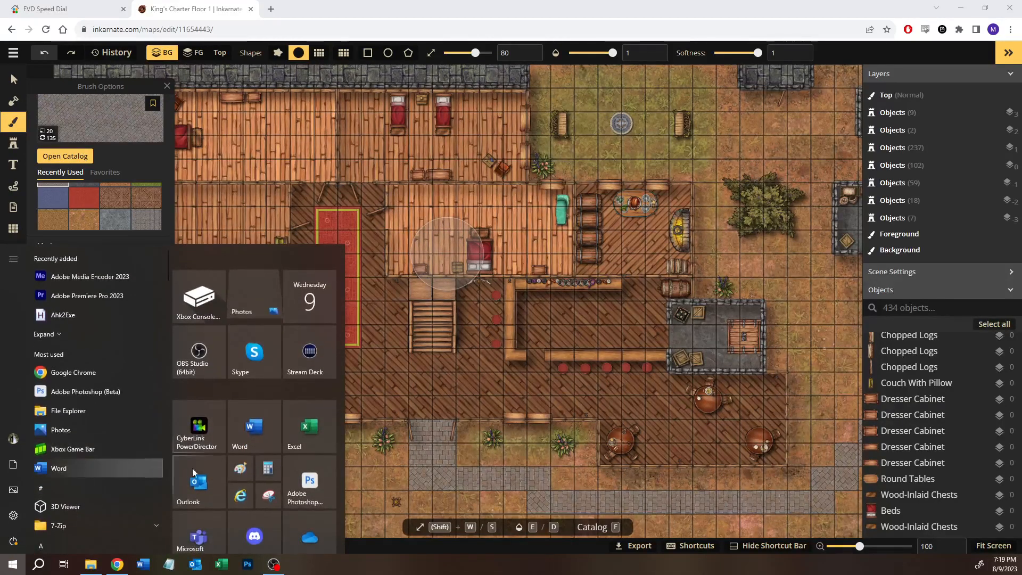
{"action": "left_click", "coordinate": [278, 494]}
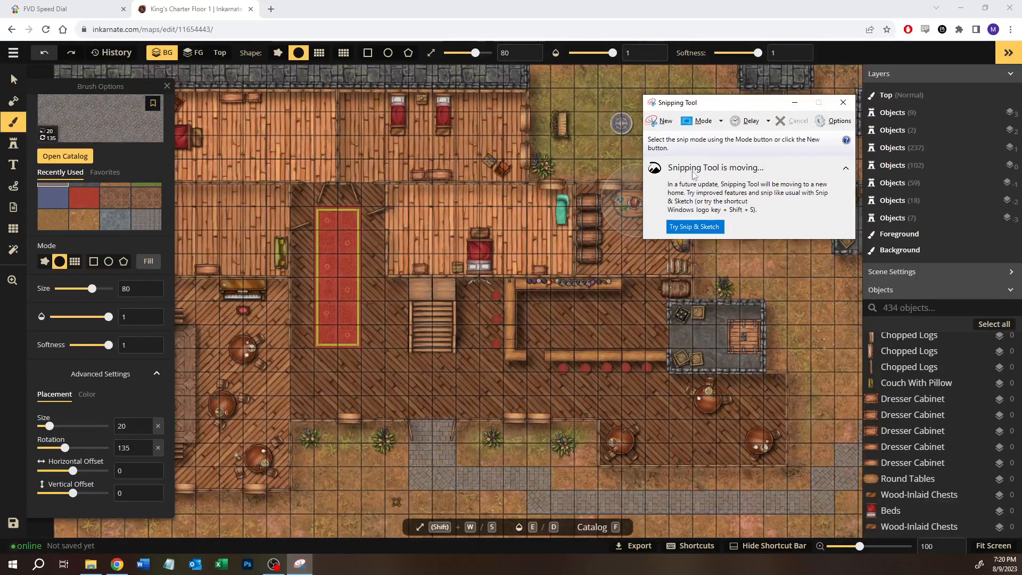
{"action": "left_click", "coordinate": [661, 121]}
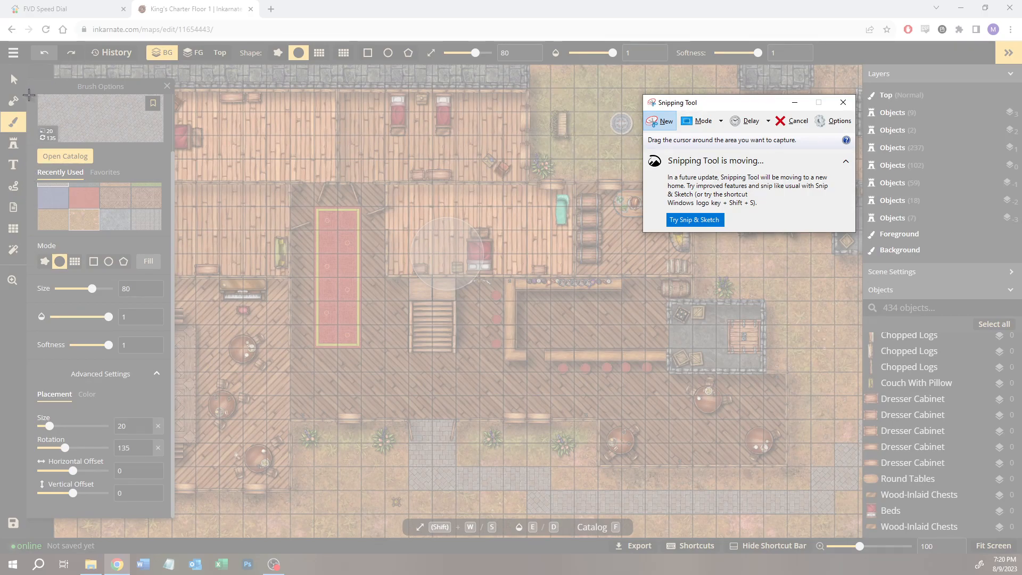
{"action": "mouse_move", "coordinate": [29, 94]}
{"action": "left_mouse_down"}
{"action": "mouse_move", "coordinate": [118, 440]}
{"action": "mouse_move", "coordinate": [173, 518]}
{"action": "left_mouse_up"}
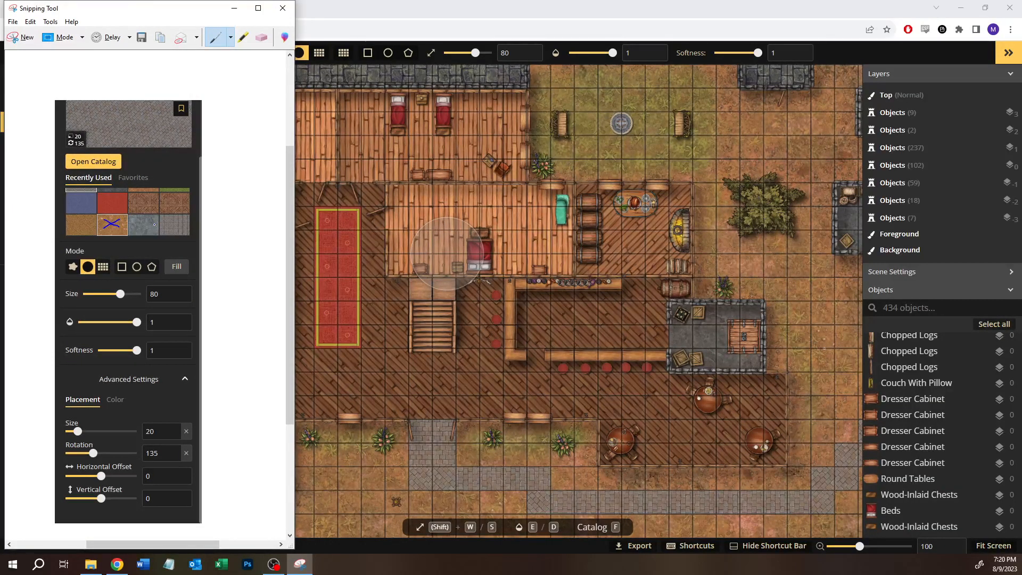
Step: Mark the snip with a cross over the orange-brown texture swatch and an upward arrow towards the texture preview
{"action": "left_click_drag", "start_coordinate": [135, 169], "coordinate": [136, 156]}
{"action": "left_click", "coordinate": [13, 22]}
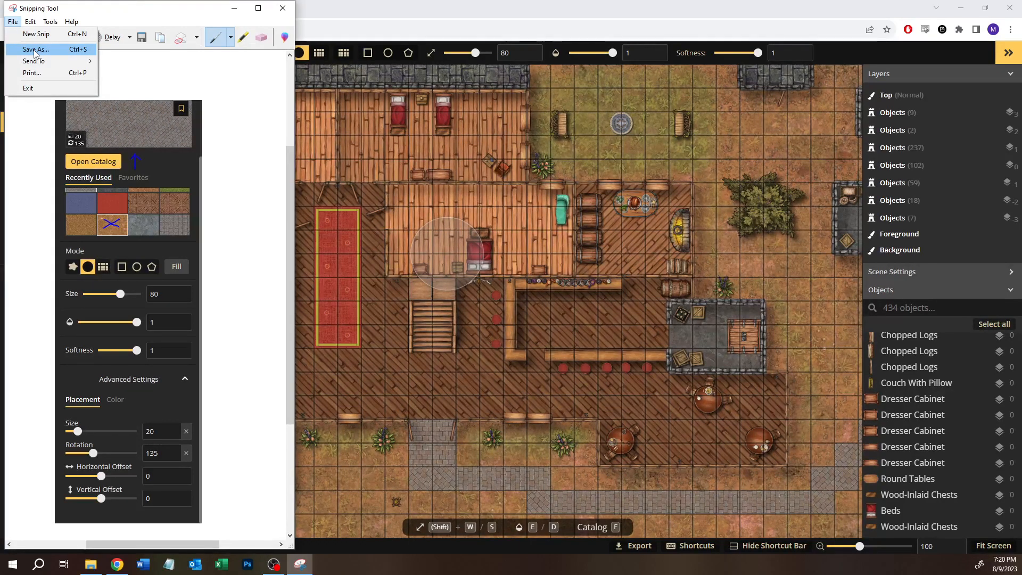
{"action": "left_click", "coordinate": [104, 10]}
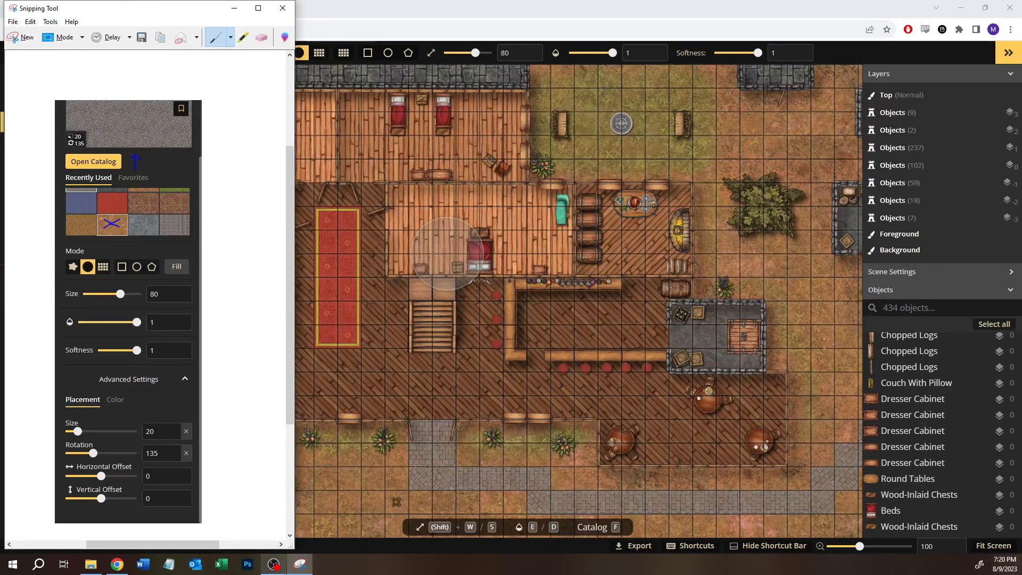
Step: Bring the annotated snip back to the front and move its window clear of the map editor
{"action": "left_click", "coordinate": [273, 569]}
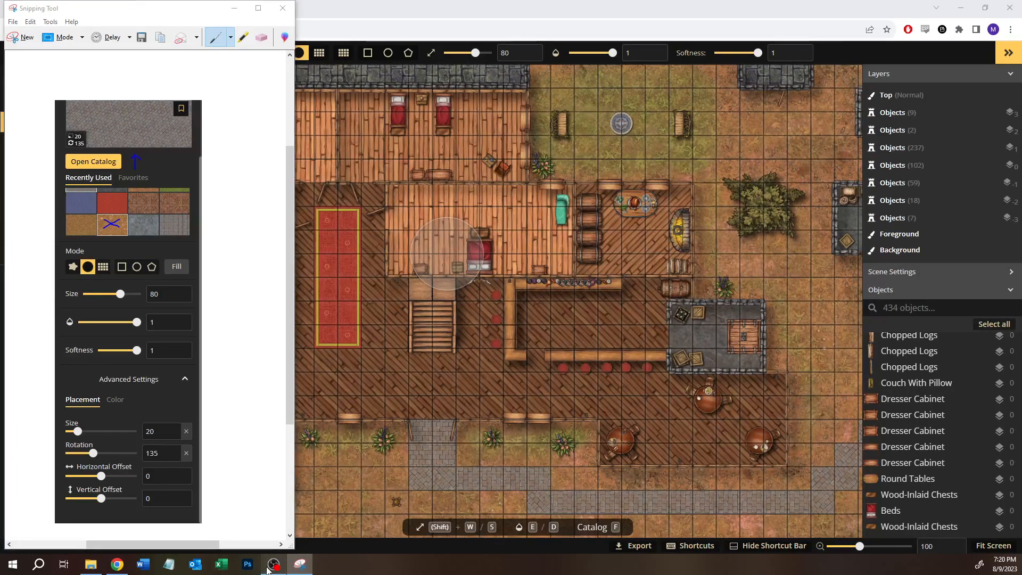
{"action": "left_click", "coordinate": [117, 564]}
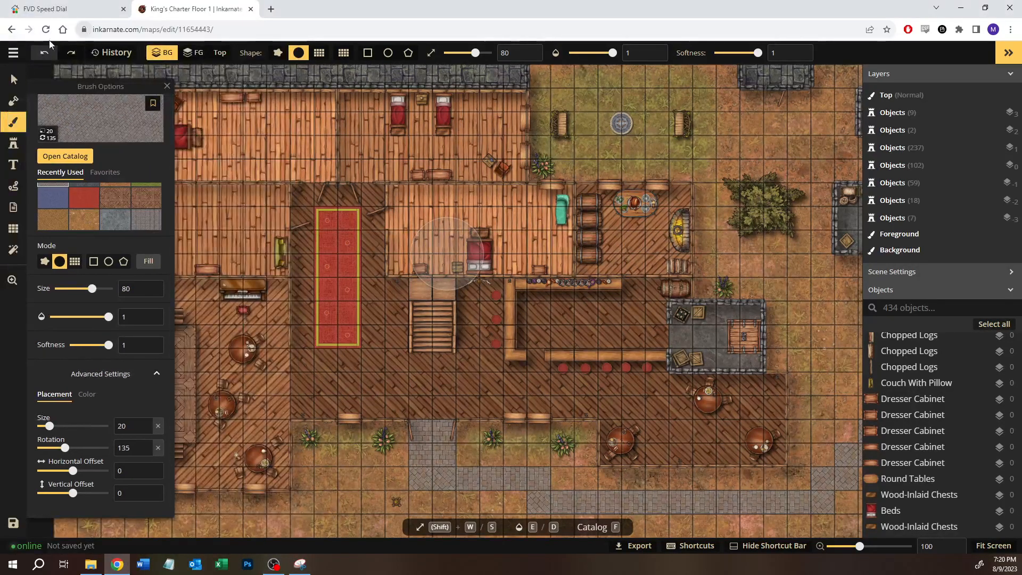
{"action": "left_click", "coordinate": [299, 564]}
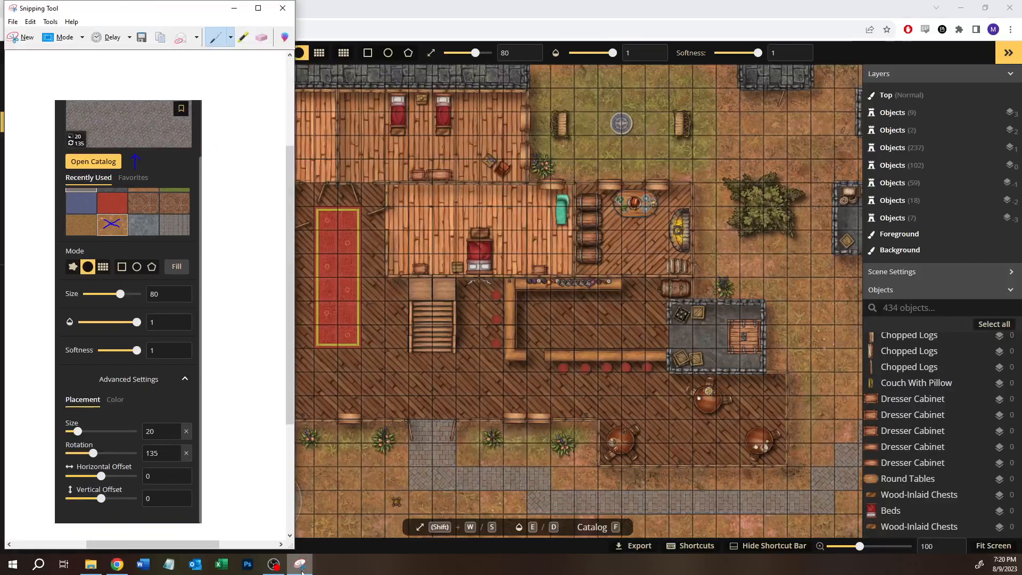
{"action": "left_click_drag", "start_coordinate": [77, 6], "coordinate": [0, 8]}
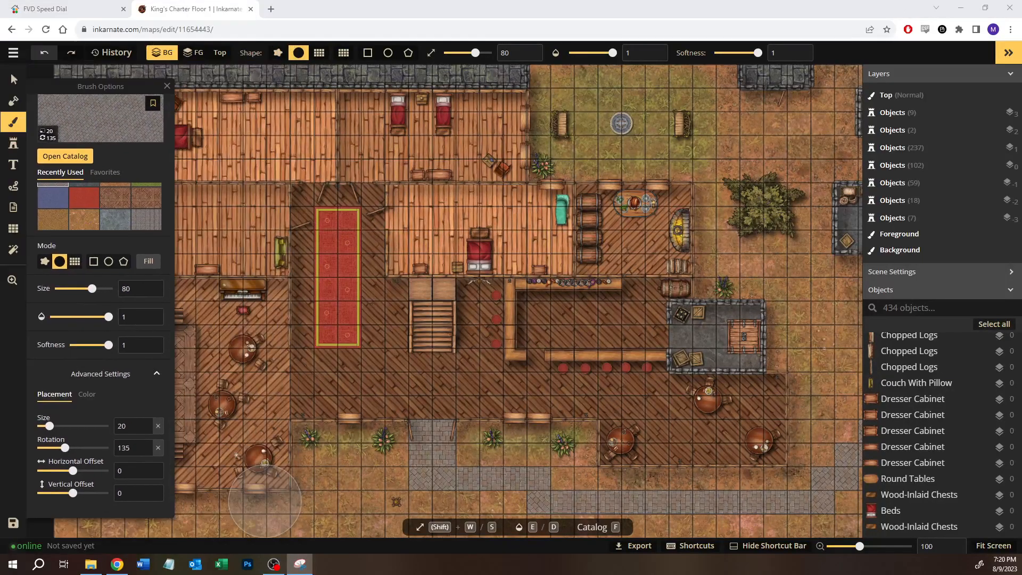
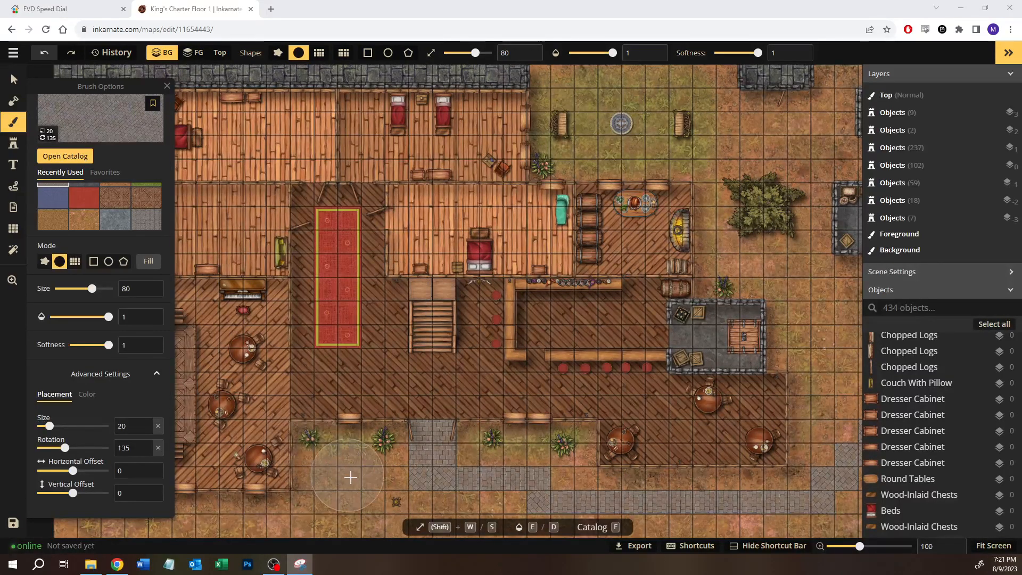
Step: Select the stone wall piece at the map's upper right and expand its advanced stamp colour settings
{"action": "left_click", "coordinate": [13, 80]}
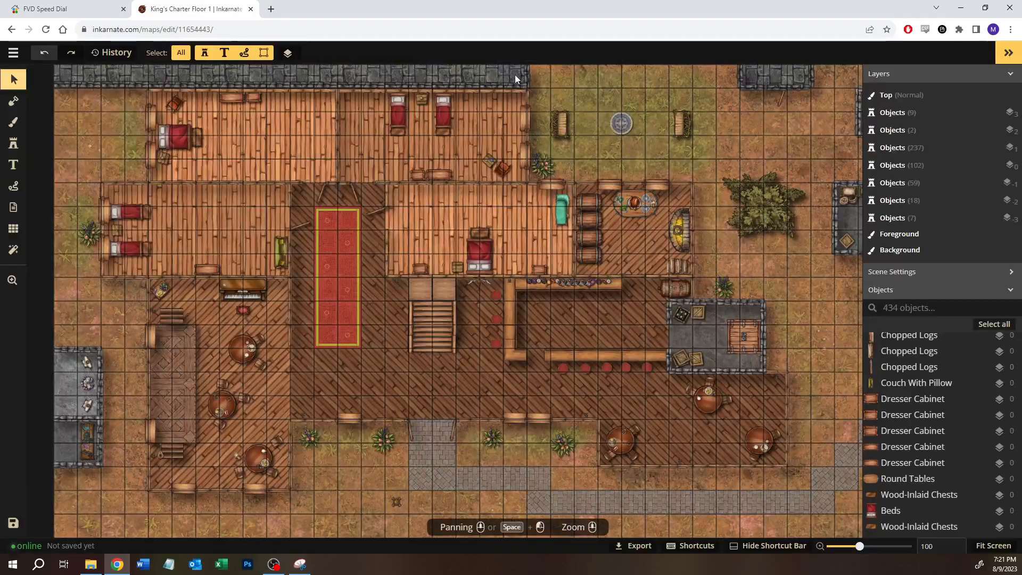
{"action": "left_click_drag", "start_coordinate": [539, 98], "coordinate": [513, 149]}
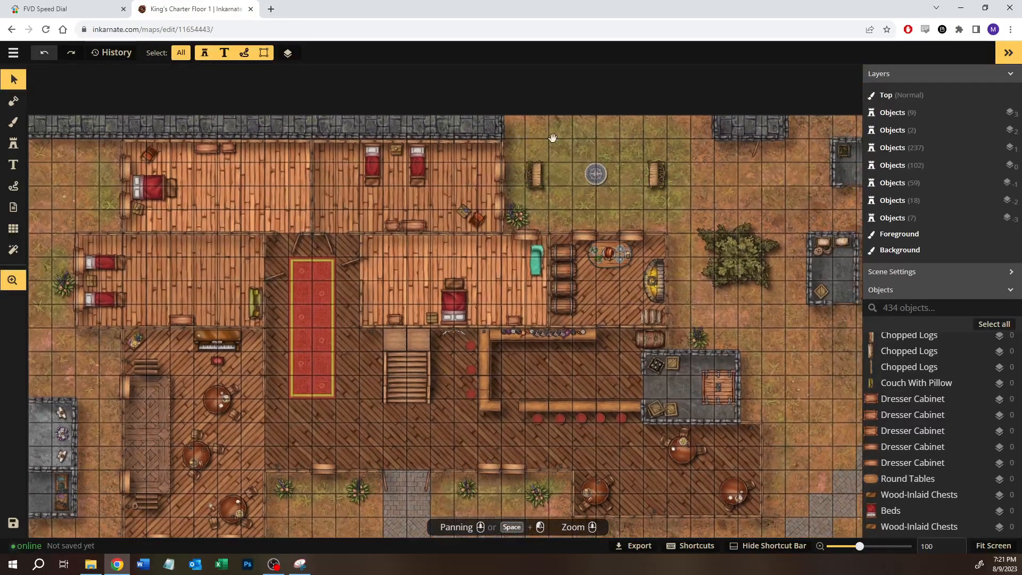
{"action": "left_click", "coordinate": [712, 129]}
{"action": "left_click", "coordinate": [138, 345]}
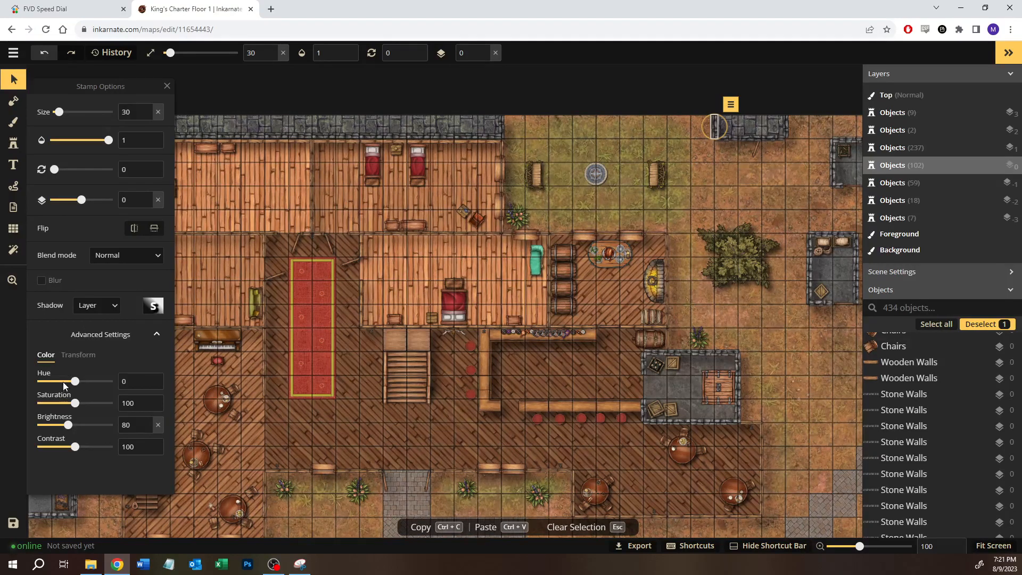
Step: Switch to the Snipping Tool and capture the stone wall's stamp options, from size down to the colour settings
{"action": "key", "text": "alt+Tab"}
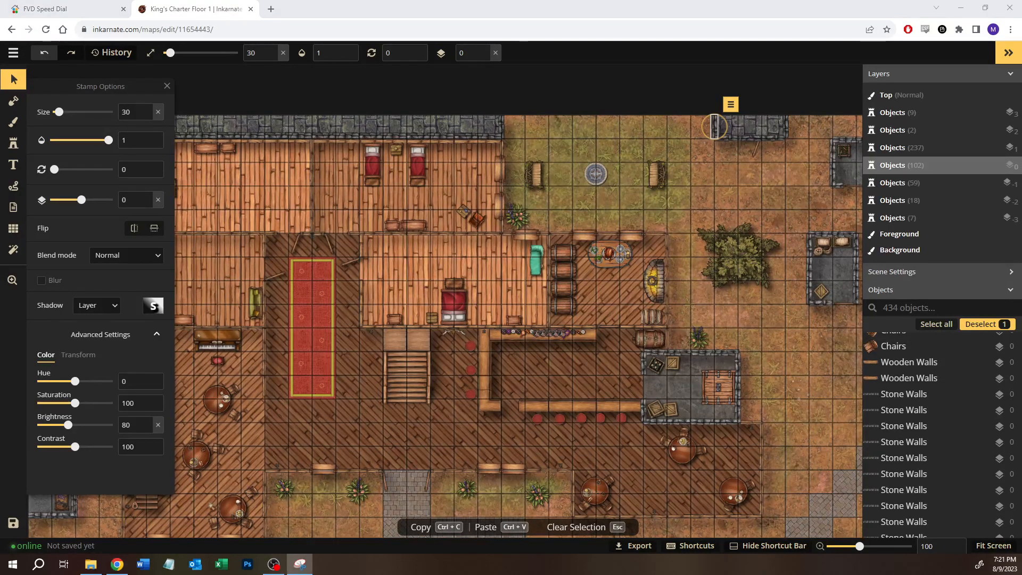
{"action": "key", "text": "ctrl+n"}
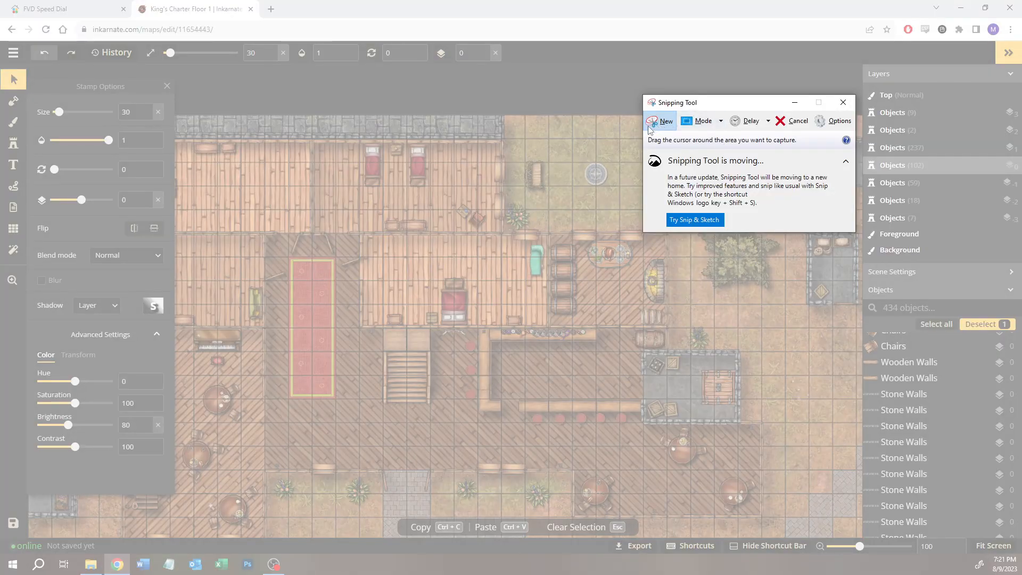
{"action": "left_click_drag", "start_coordinate": [24, 78], "coordinate": [174, 460]}
{"action": "key", "text": "ctrl+n"}
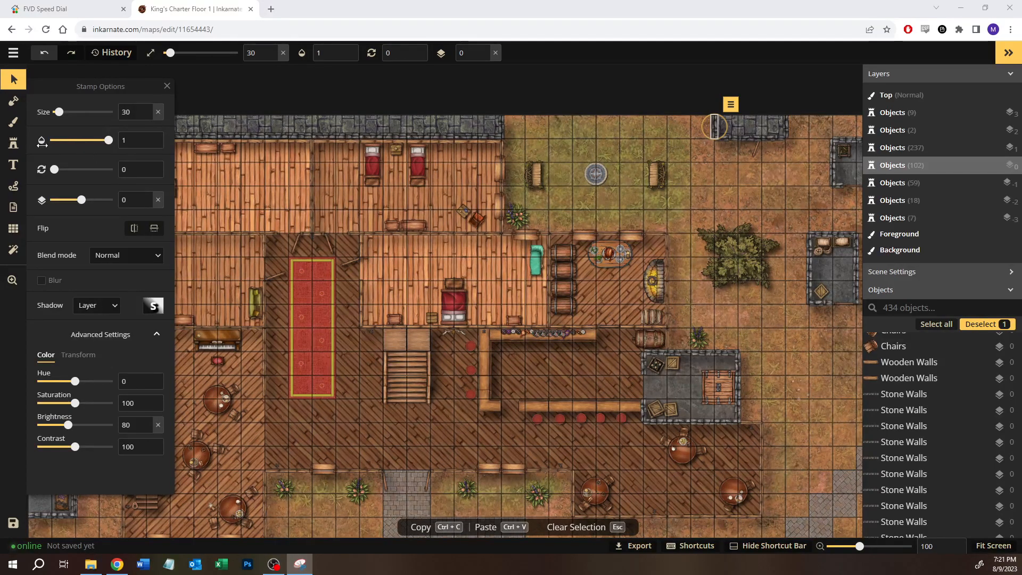
{"action": "left_click", "coordinate": [13, 143]}
{"action": "left_click", "coordinate": [14, 122]}
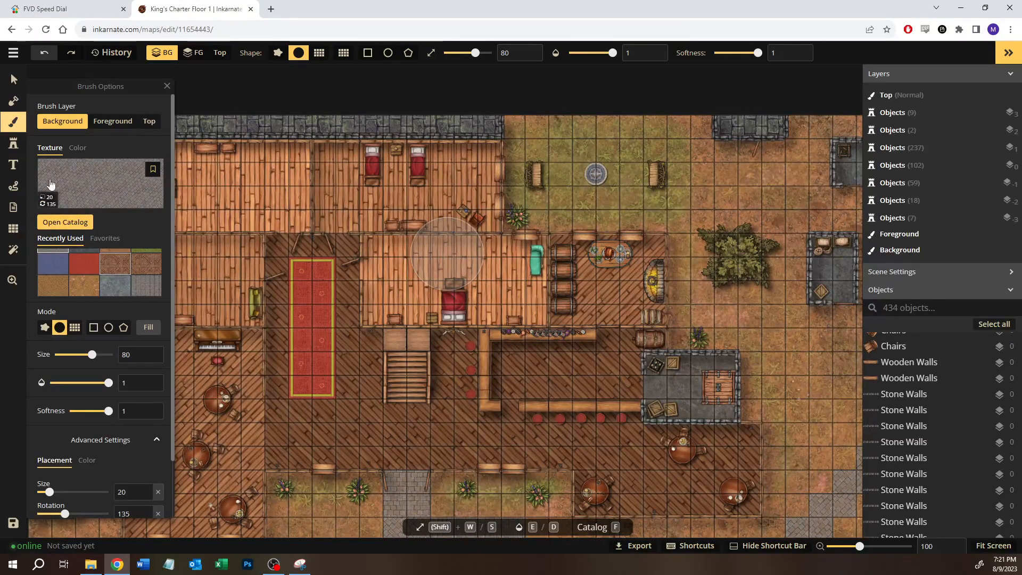
{"action": "left_click", "coordinate": [14, 80]}
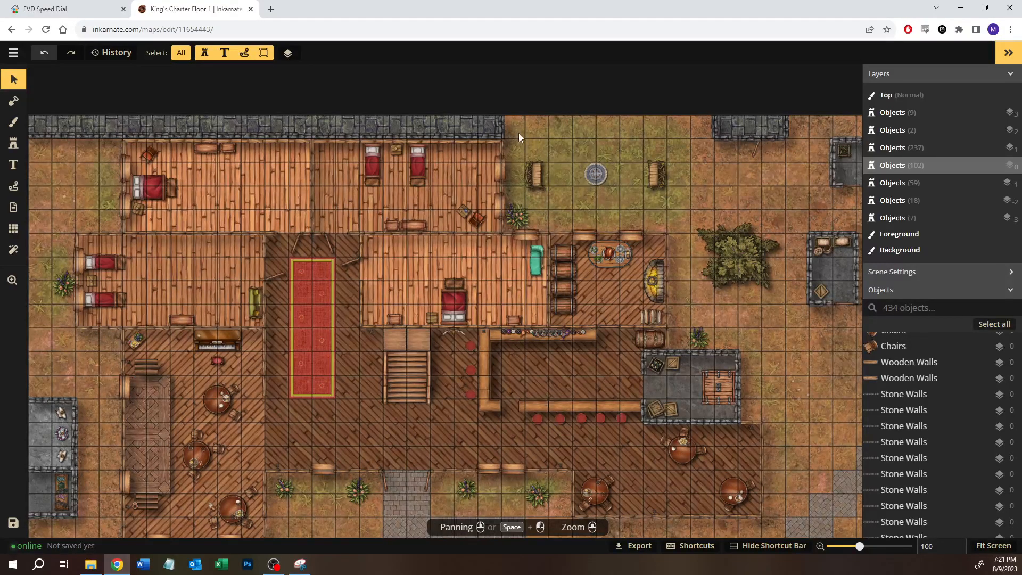
Step: Search the texture catalog for "gothic" and choose the grey stone brick texture from Gothic Horror for the background brush
{"action": "left_click", "coordinate": [14, 123]}
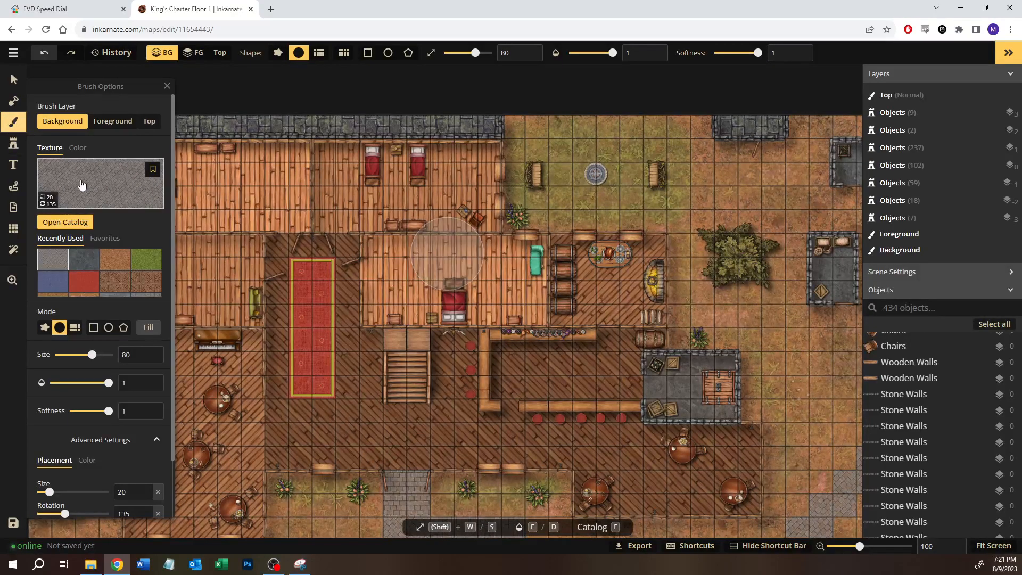
{"action": "left_click", "coordinate": [64, 222]}
{"action": "type", "text": "gothic"}
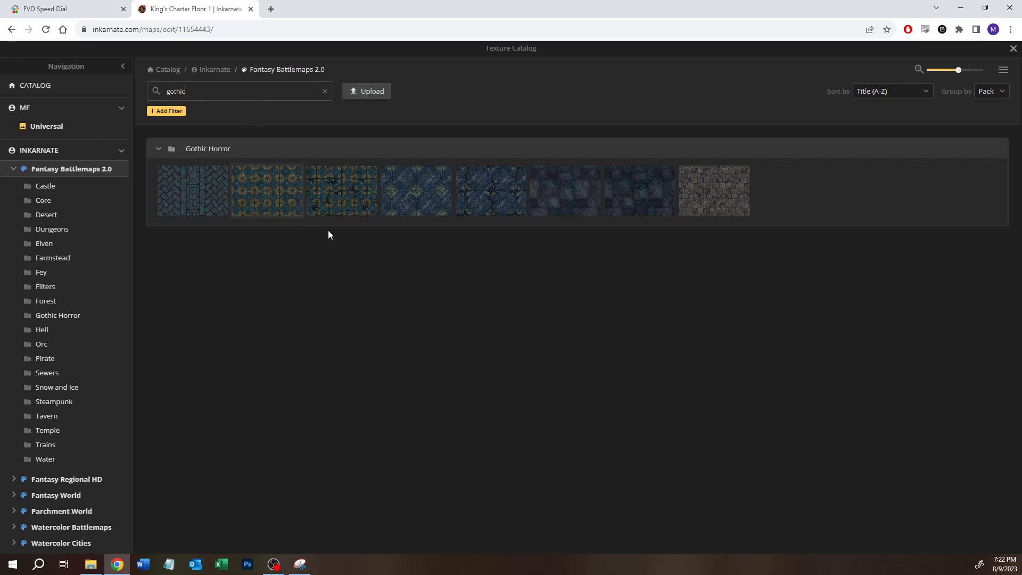
{"action": "left_click", "coordinate": [712, 192]}
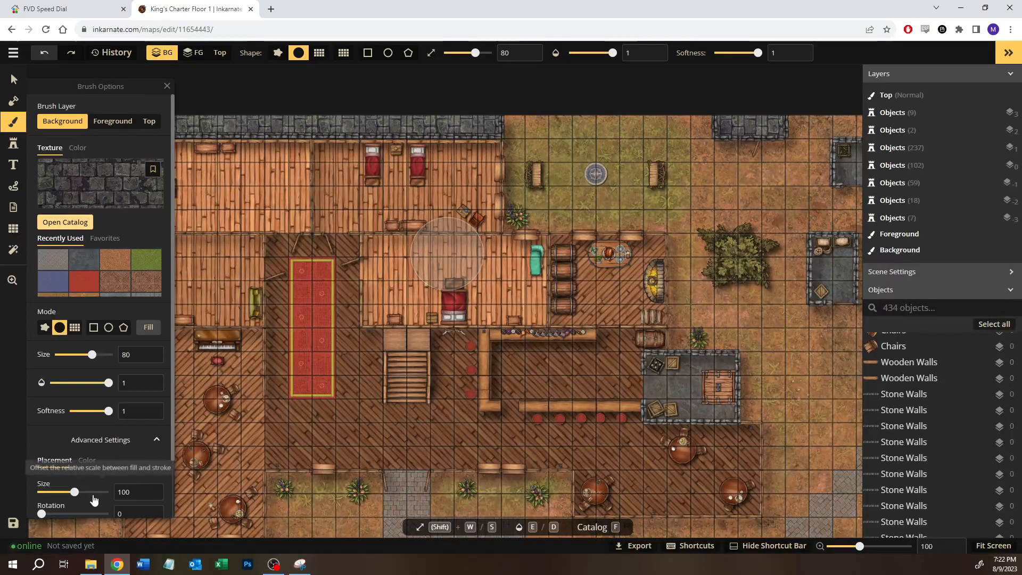
Step: Set the stone brick texture's placement rotation to 90 and its size to 30
{"action": "scroll", "coordinate": [98, 476], "scroll_direction": "down", "scroll_amount": 2}
{"action": "left_click_drag", "start_coordinate": [130, 449], "coordinate": [94, 454]}
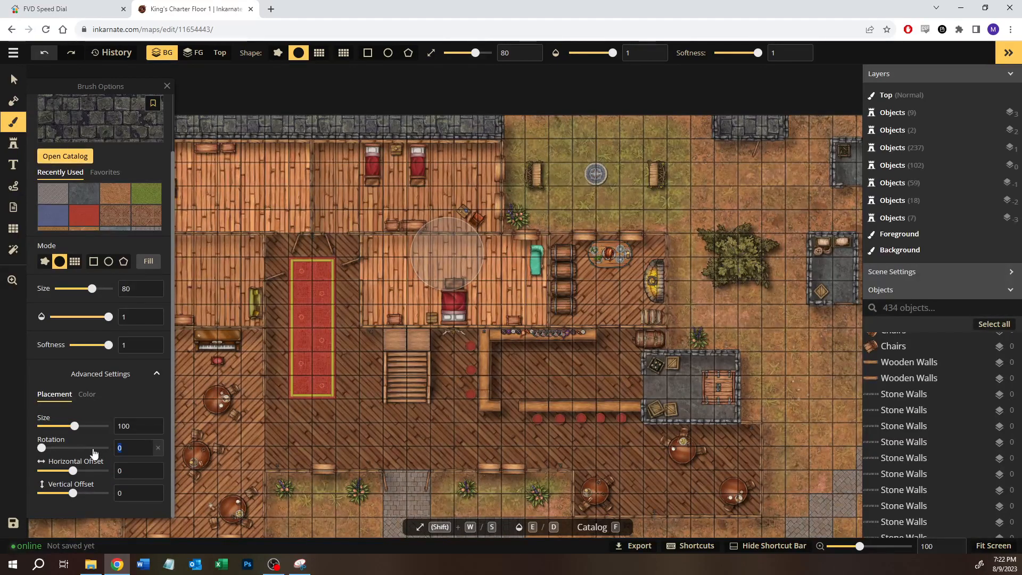
{"action": "type", "text": "90"}
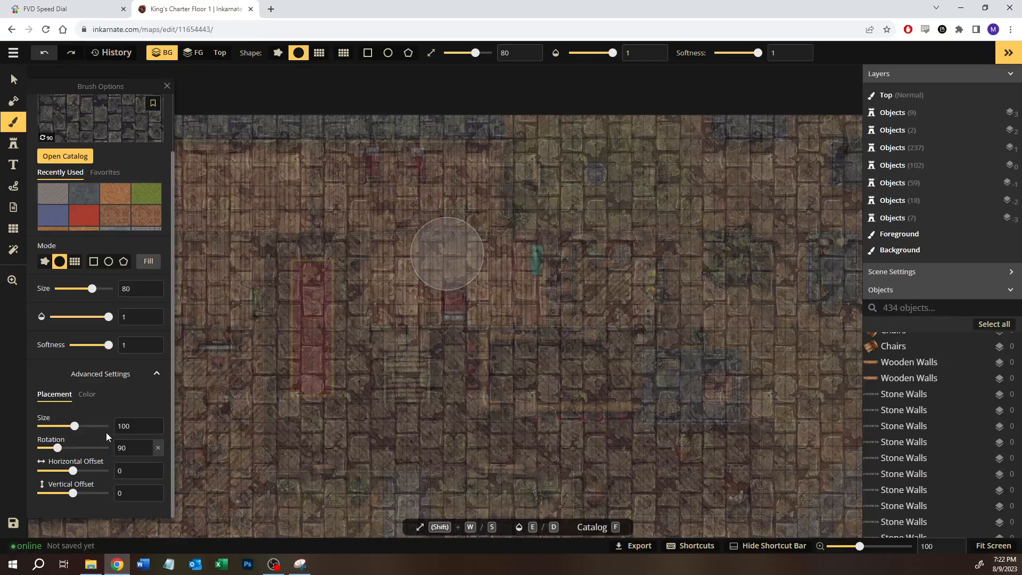
{"action": "double_click", "coordinate": [127, 427]}
{"action": "type", "text": "30"}
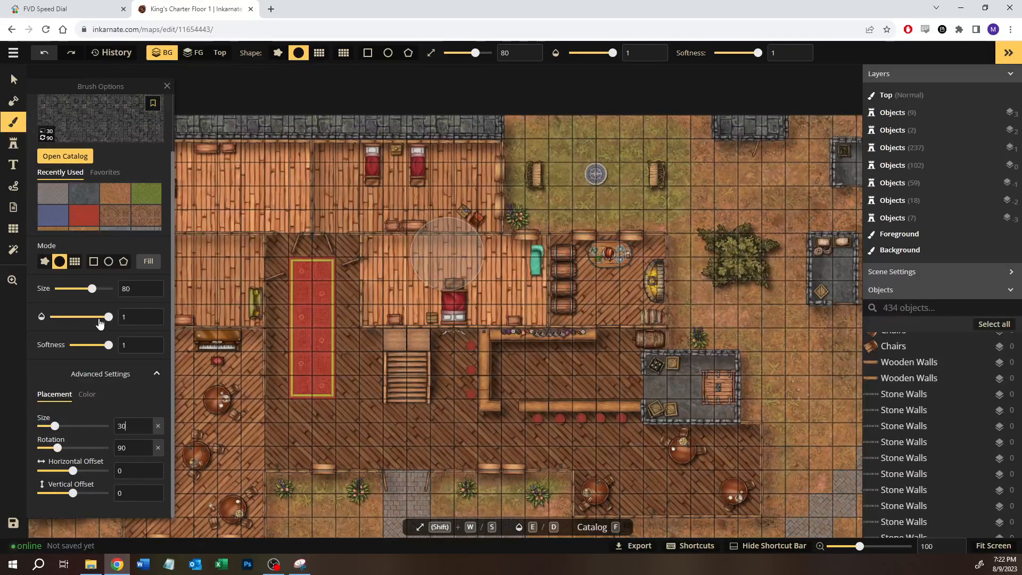
Step: Try a snapped rectangle fill of the stone brick texture on the stone strip along the map's upper edge, and undo it
{"action": "left_click", "coordinate": [74, 261]}
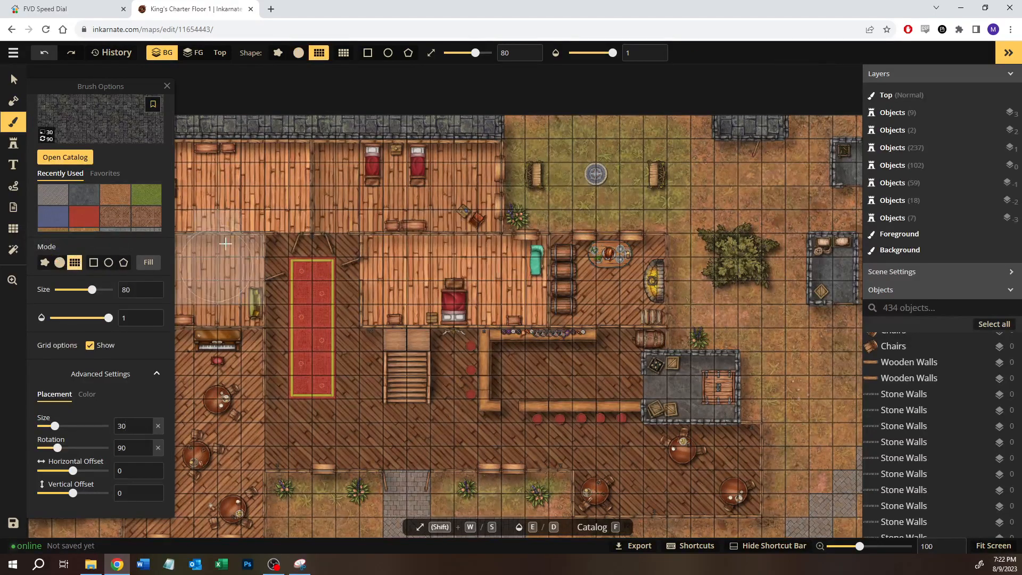
{"action": "left_click", "coordinate": [94, 262]}
{"action": "left_click_drag", "start_coordinate": [293, 124], "coordinate": [327, 131]}
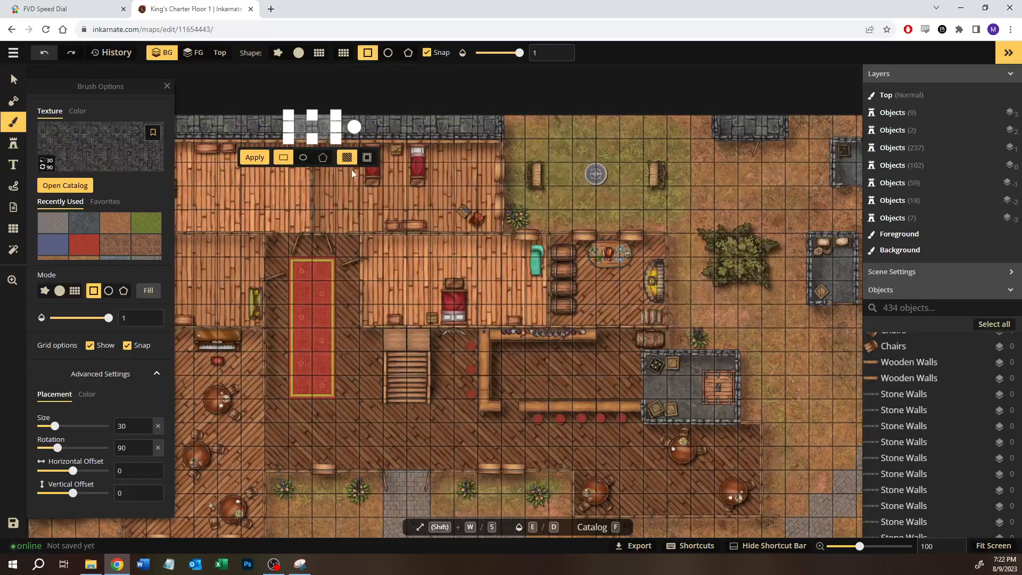
{"action": "left_click", "coordinate": [255, 157]}
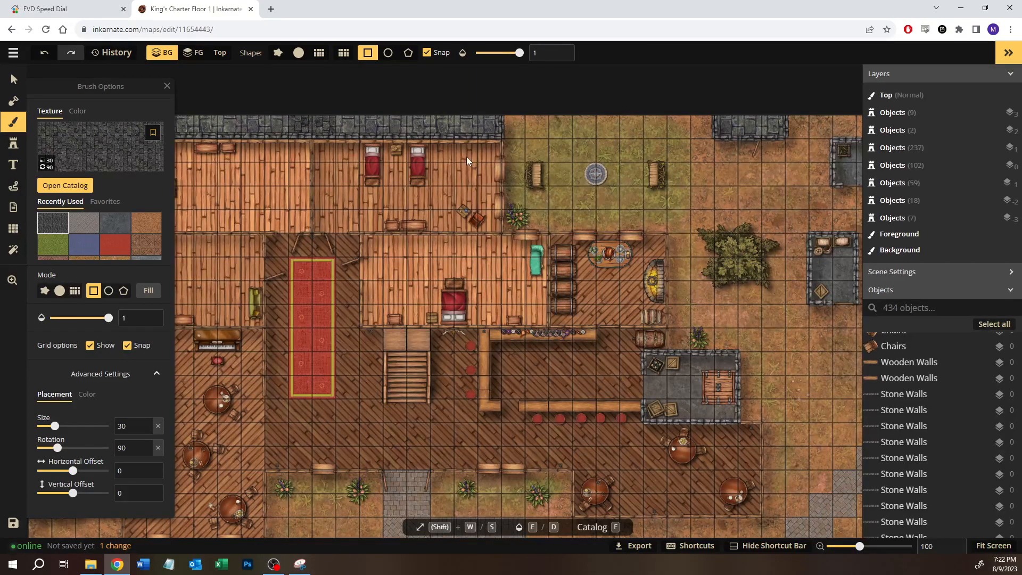
{"action": "key", "text": "ctrl+z"}
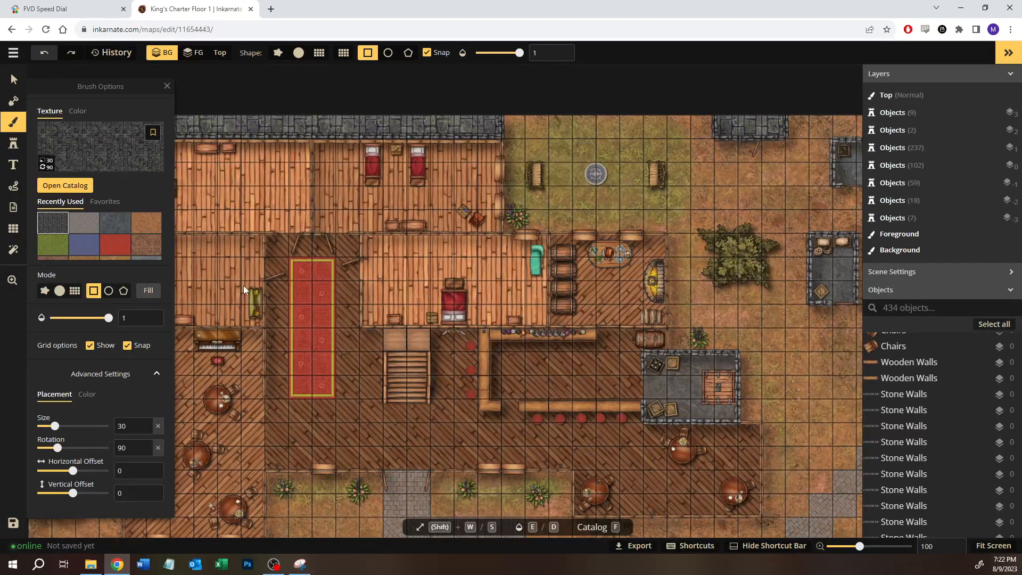
Step: Check the texture's colour settings and set its placement size to 50
{"action": "left_click", "coordinate": [86, 396]}
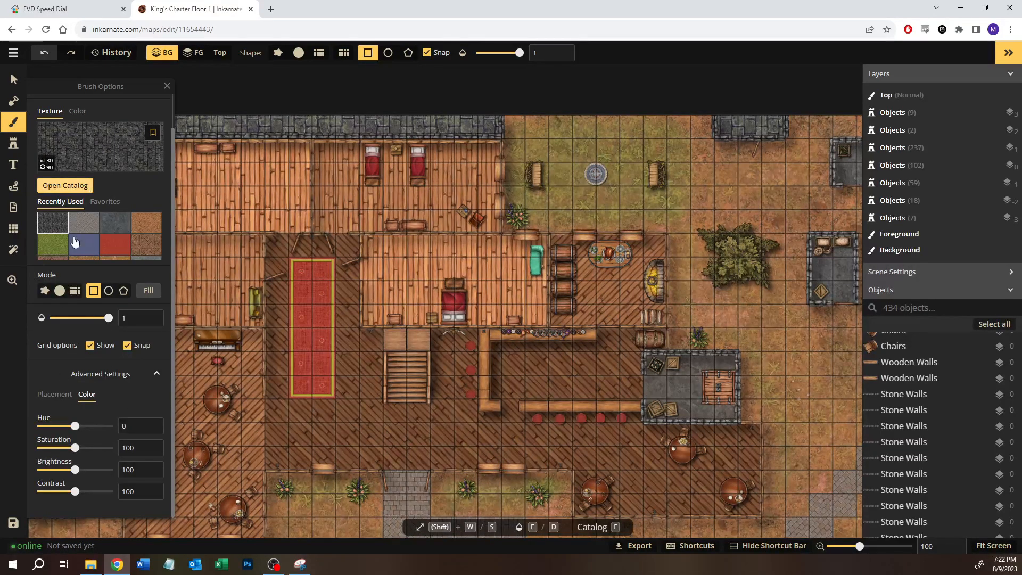
{"action": "left_click", "coordinate": [54, 394]}
{"action": "left_click_drag", "start_coordinate": [56, 426], "coordinate": [64, 426]}
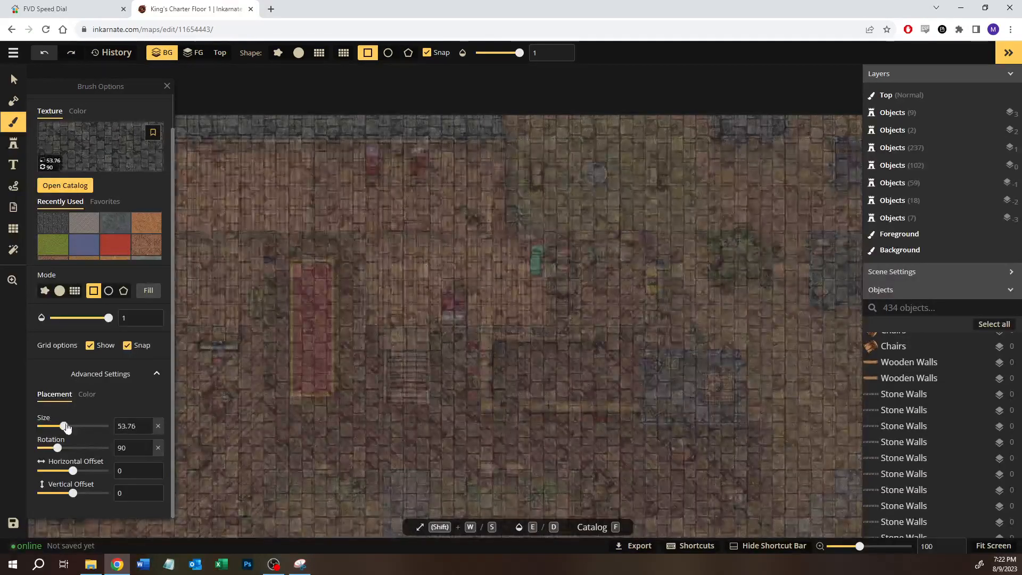
{"action": "type", "text": "50"}
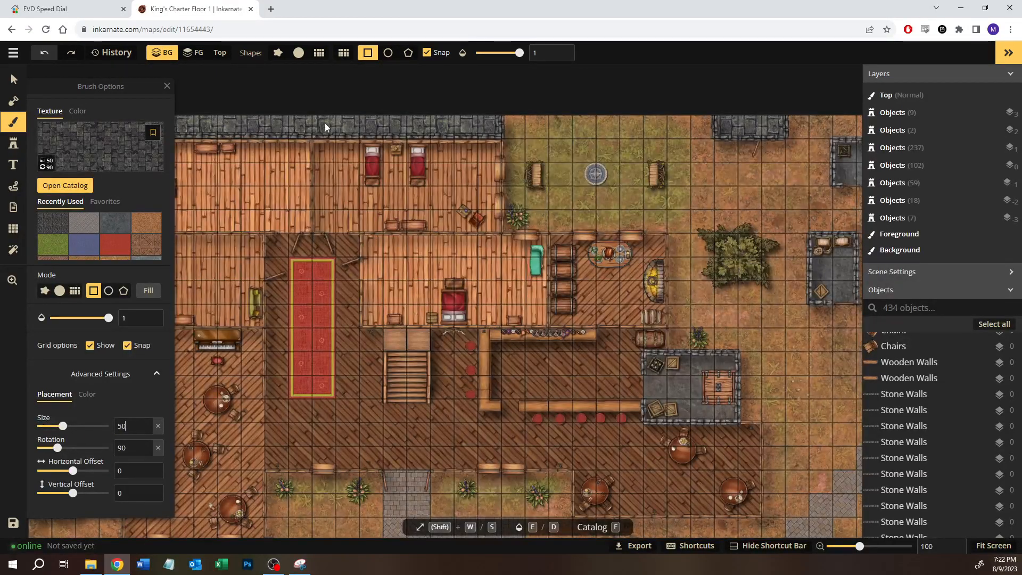
Step: Try rectangle fills of the resized stone texture on the upper stone strip to compare it with the existing paving, undoing the first
{"action": "left_click_drag", "start_coordinate": [315, 116], "coordinate": [355, 134]}
{"action": "left_click", "coordinate": [277, 158]}
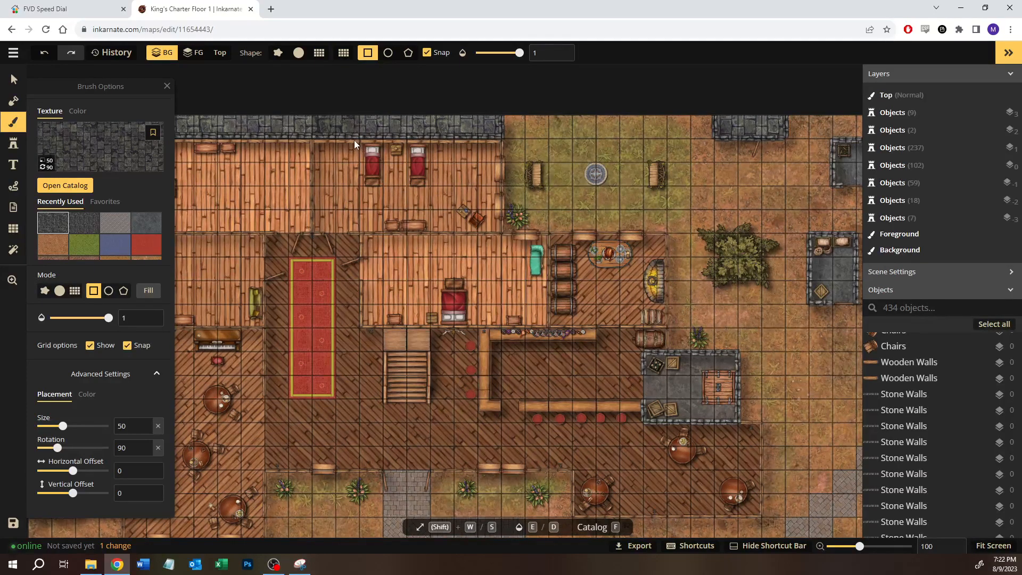
{"action": "key", "text": "ctrl+z"}
{"action": "mouse_move", "coordinate": [317, 116]}
{"action": "left_mouse_down"}
{"action": "mouse_move", "coordinate": [341, 131]}
{"action": "mouse_move", "coordinate": [292, 119]}
{"action": "mouse_move", "coordinate": [359, 131]}
{"action": "left_mouse_up"}
{"action": "left_click", "coordinate": [271, 158]}
Step: Mark a three-square rectangle on the upper stone strip, set the texture brightness to 120 and apply the fill
{"action": "left_click_drag", "start_coordinate": [296, 118], "coordinate": [351, 136]}
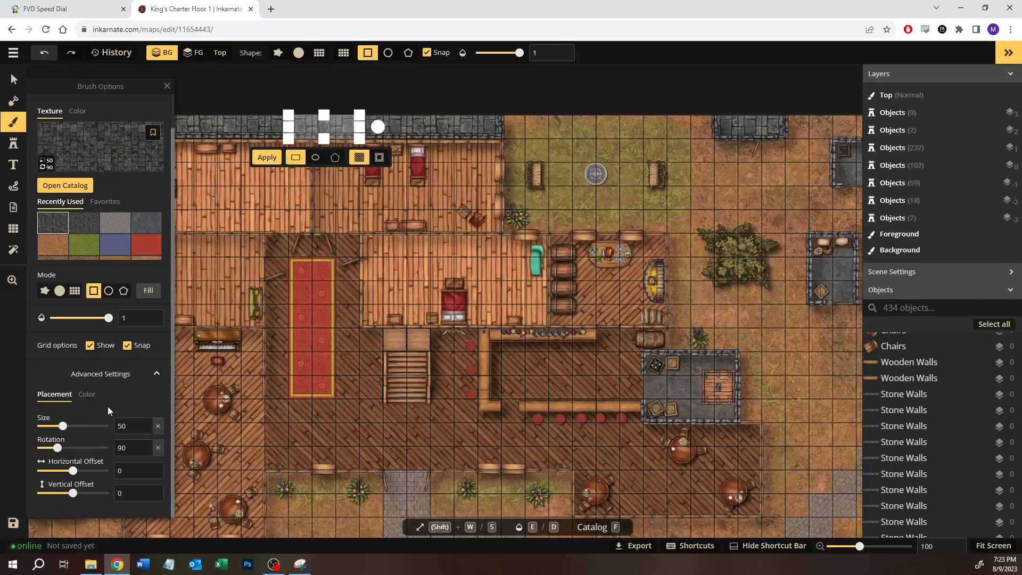
{"action": "left_click", "coordinate": [87, 395]}
{"action": "left_click_drag", "start_coordinate": [76, 471], "coordinate": [81, 471]}
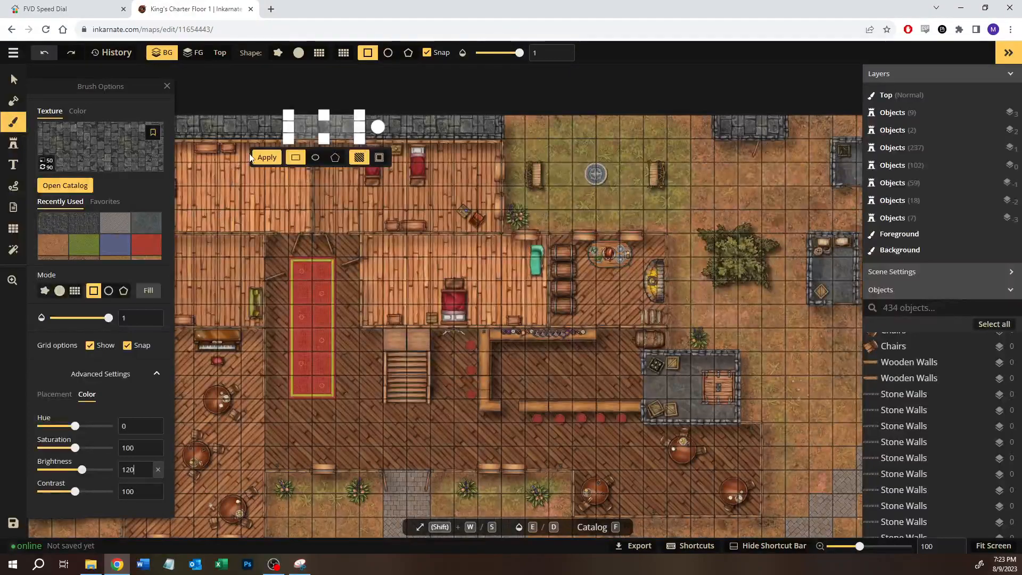
{"action": "left_click", "coordinate": [265, 159]}
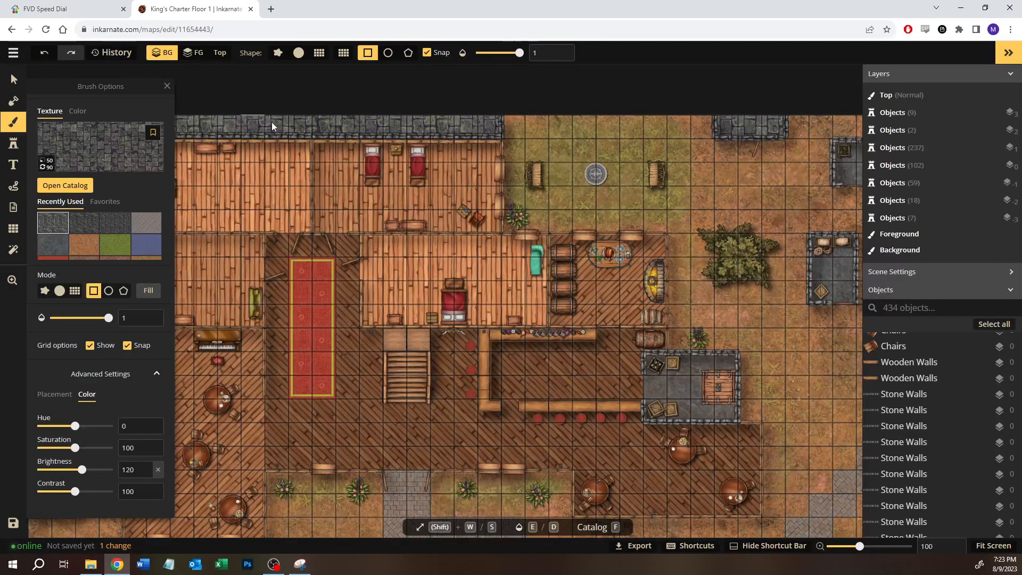
Step: Try two more rectangle fills of the brightened stone along the upper strip, and undo all three test patches
{"action": "left_click_drag", "start_coordinate": [277, 130], "coordinate": [279, 129]}
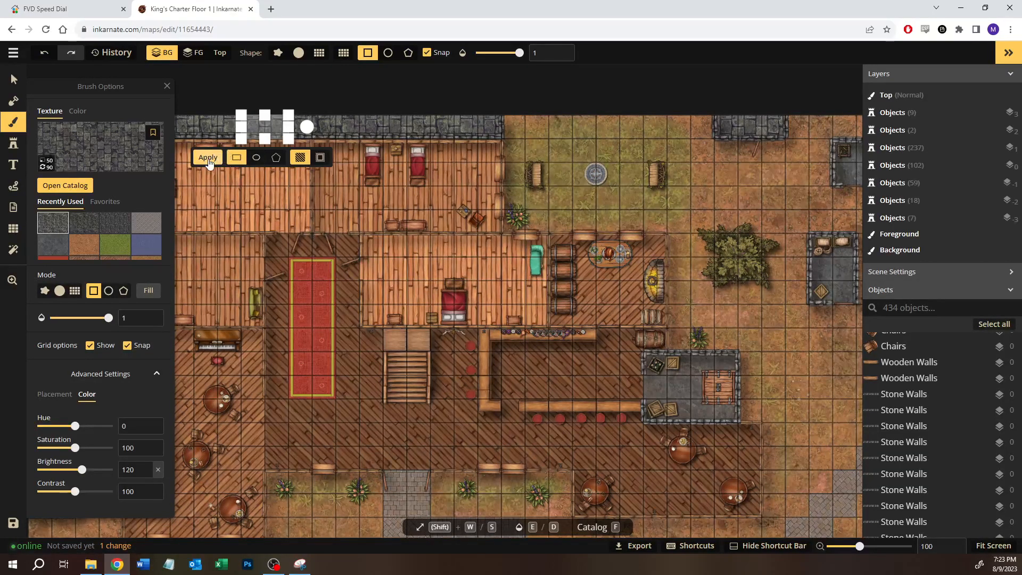
{"action": "key", "text": "Return"}
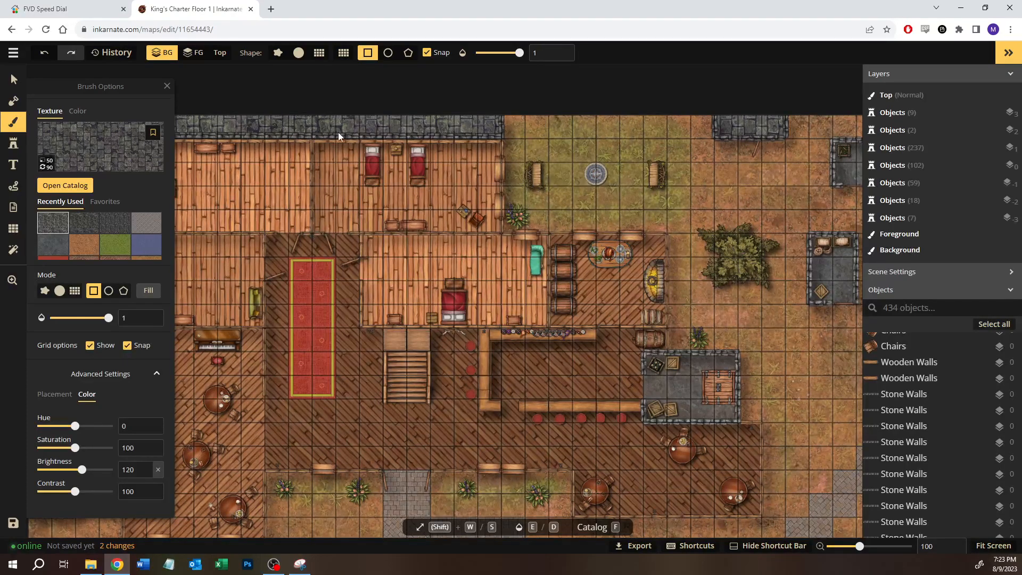
{"action": "left_click_drag", "start_coordinate": [333, 116], "coordinate": [407, 137]}
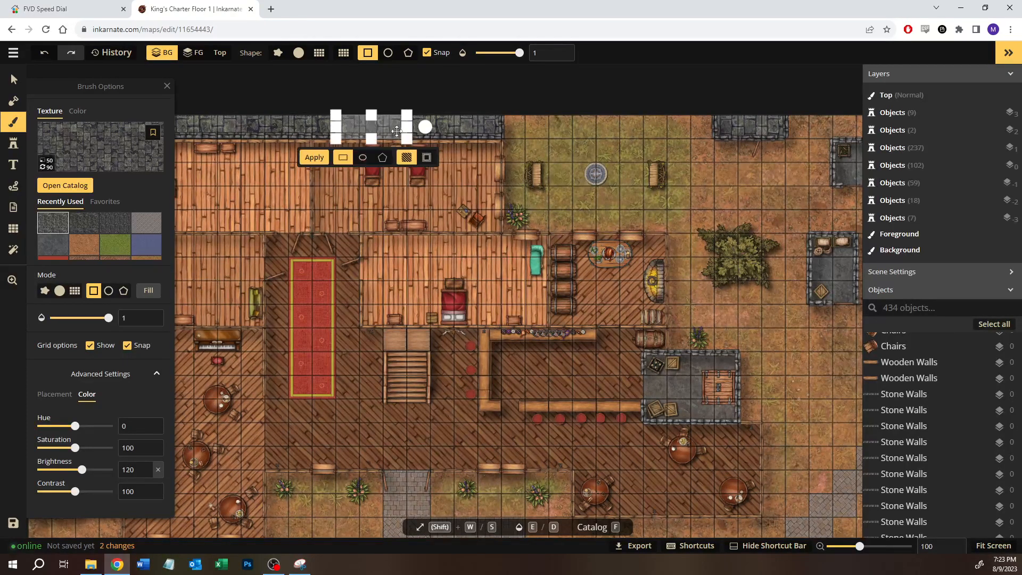
{"action": "key", "text": "Return"}
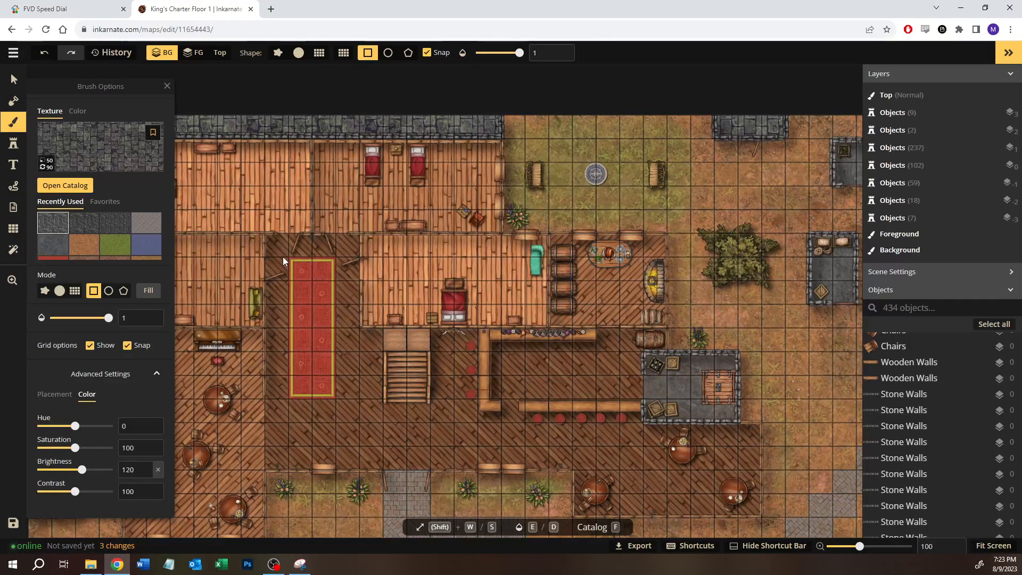
{"action": "key", "text": "ctrl+z"}
{"action": "key", "text": "ctrl+z"}
{"action": "key", "text": "ctrl+z"}
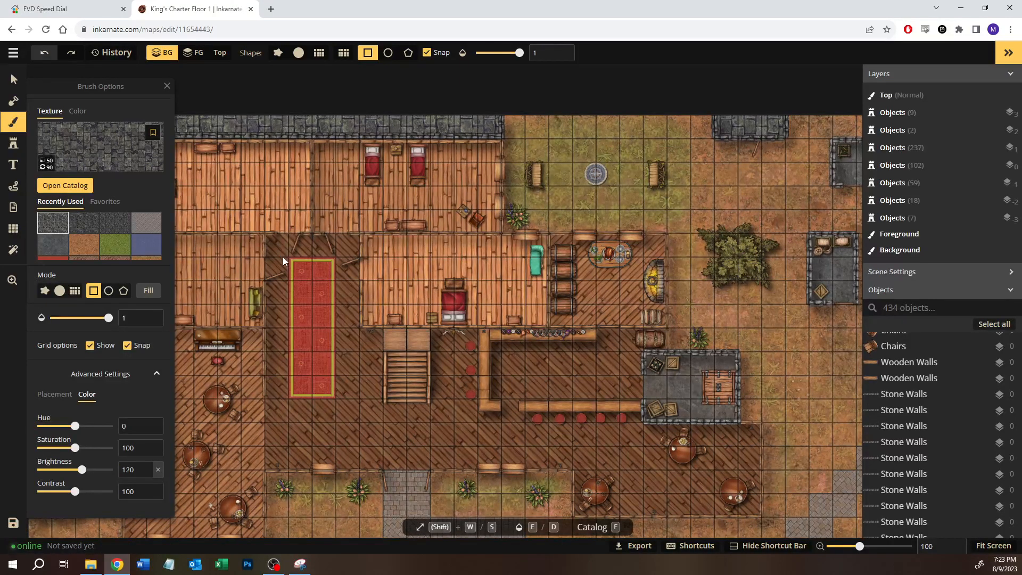
Step: Open the texture catalog and clear its search filter to list all Fantasy Battlemaps 2.0 textures
{"action": "left_click", "coordinate": [79, 190]}
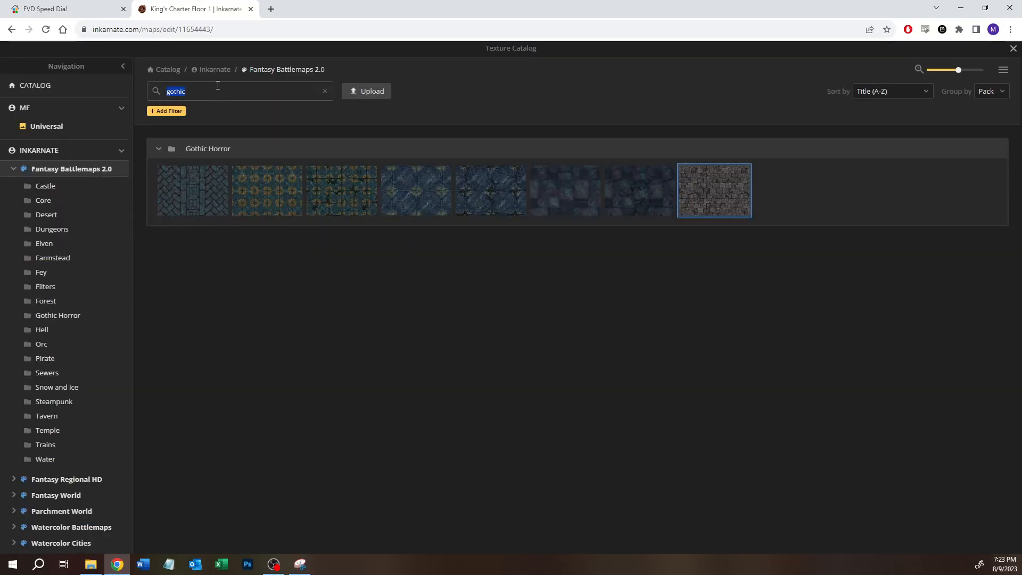
{"action": "key", "text": "Home"}
{"action": "type", "text": "core"}
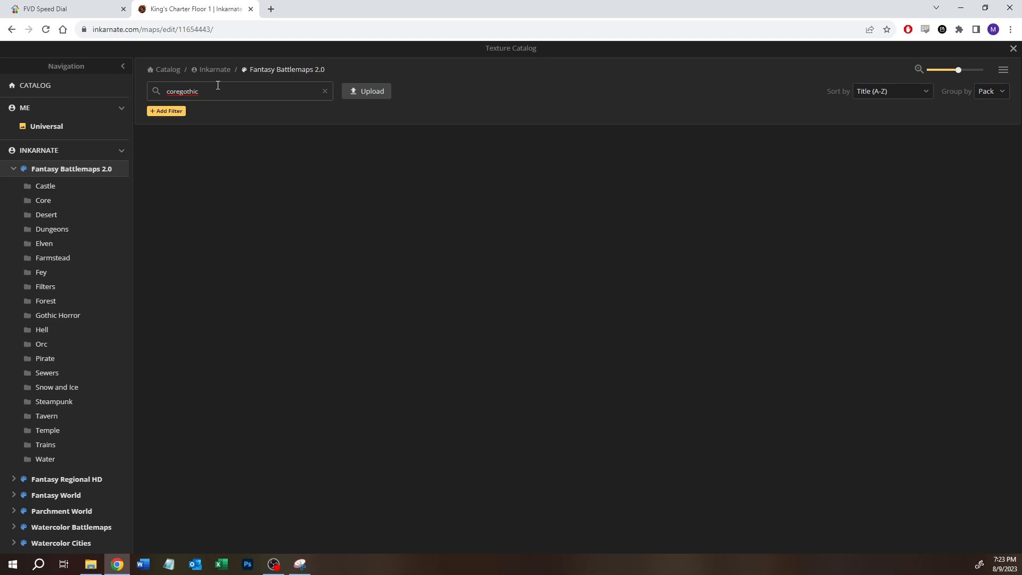
{"action": "key", "text": "ctrl+a"}
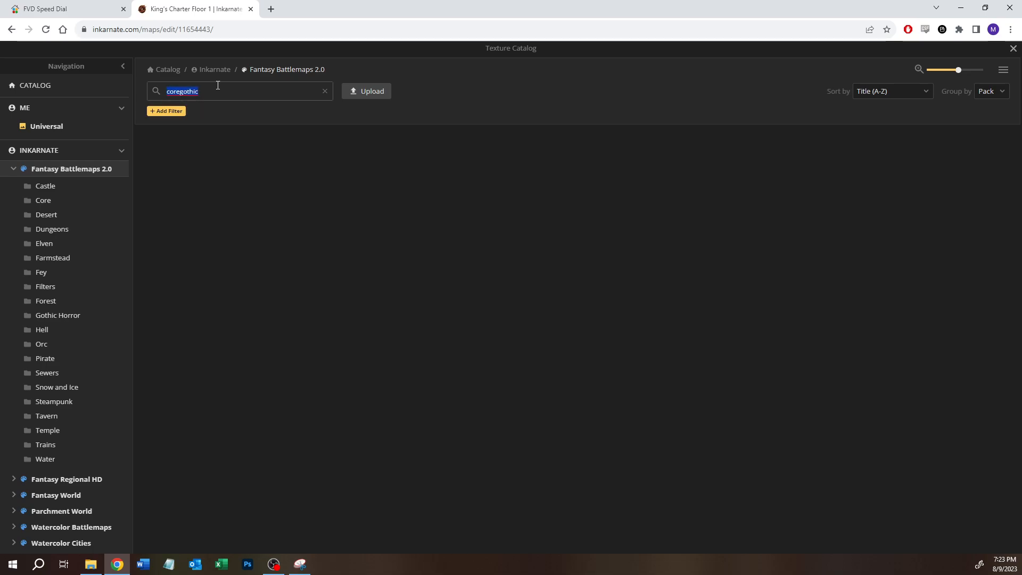
{"action": "key", "text": "BackSpace"}
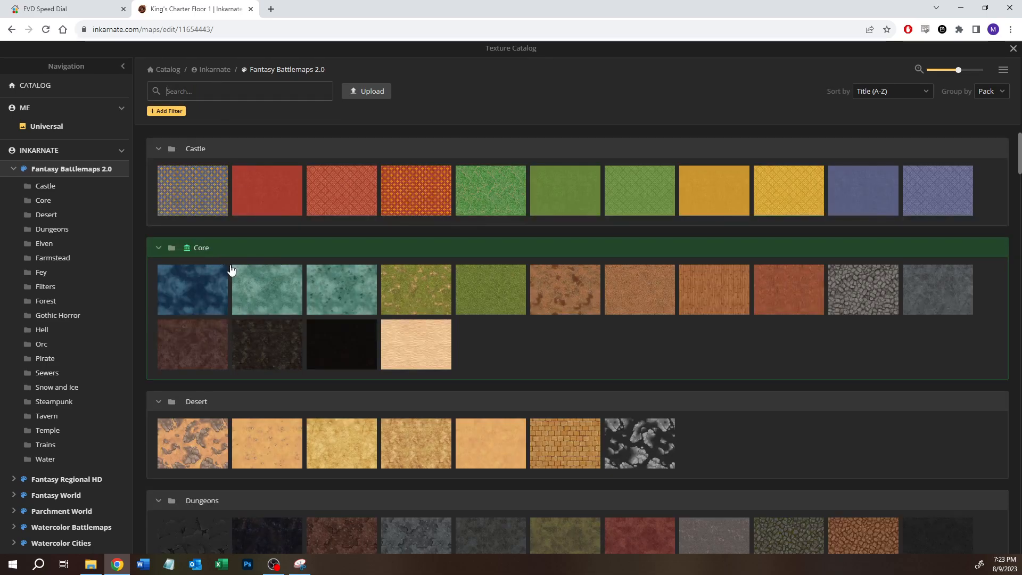
Step: Browse the texture packs and choose the Crypt Floor texture from the Gothic Horror pack
{"action": "scroll", "coordinate": [234, 271], "scroll_direction": "down", "scroll_amount": 1}
{"action": "scroll", "coordinate": [675, 317], "scroll_direction": "up", "scroll_amount": 1}
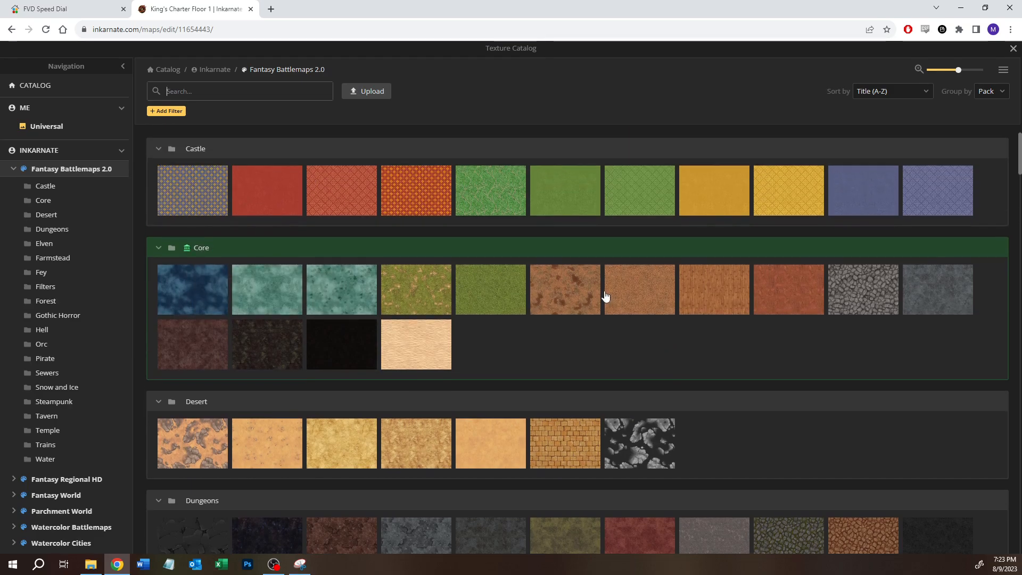
{"action": "scroll", "coordinate": [590, 325], "scroll_direction": "down", "scroll_amount": 3}
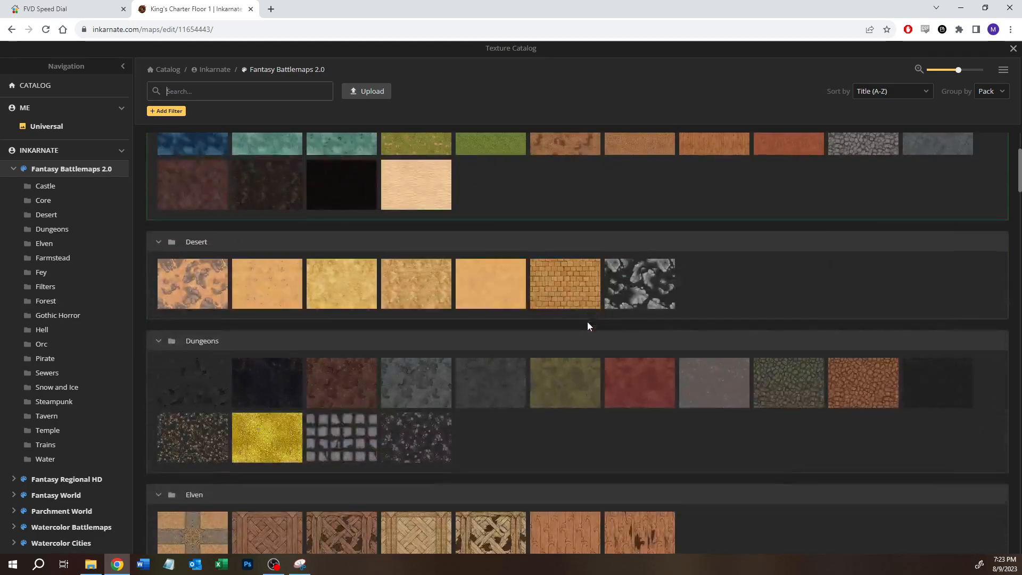
{"action": "scroll", "coordinate": [587, 325], "scroll_direction": "down", "scroll_amount": 1}
{"action": "scroll", "coordinate": [559, 364], "scroll_direction": "down", "scroll_amount": 3}
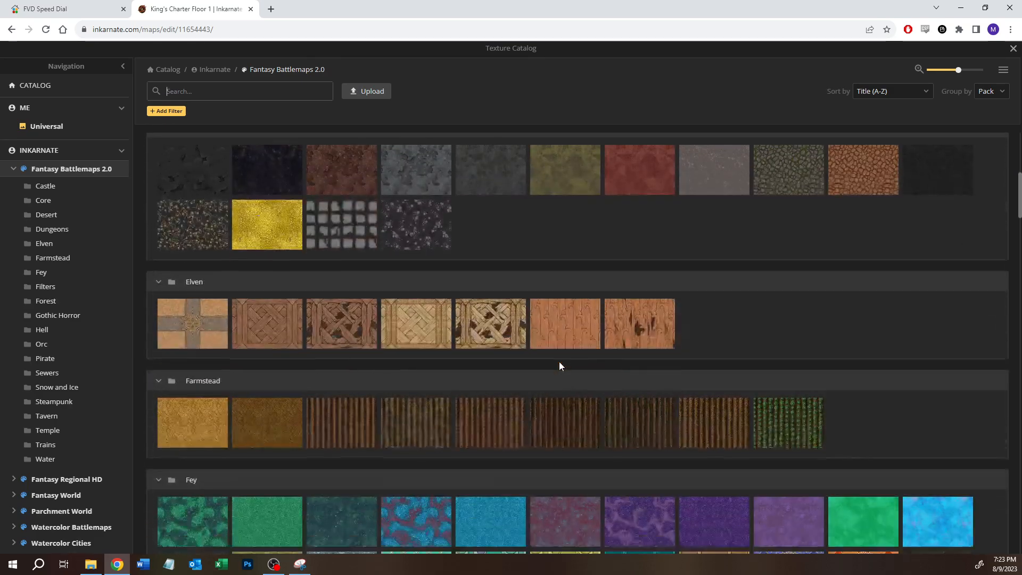
{"action": "scroll", "coordinate": [560, 363], "scroll_direction": "down", "scroll_amount": 10}
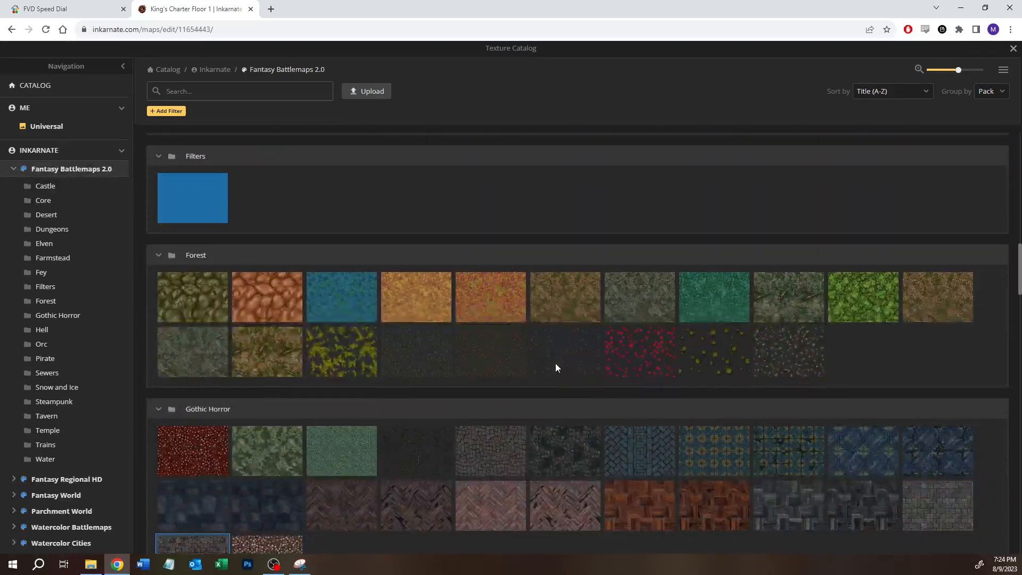
{"action": "scroll", "coordinate": [553, 363], "scroll_direction": "up", "scroll_amount": 20}
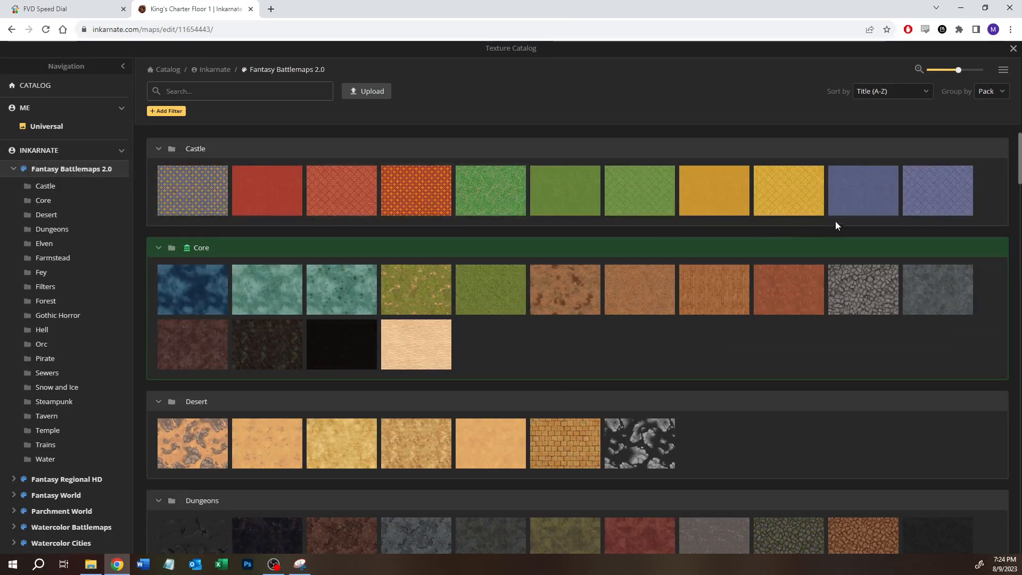
{"action": "scroll", "coordinate": [418, 377], "scroll_direction": "down", "scroll_amount": 15}
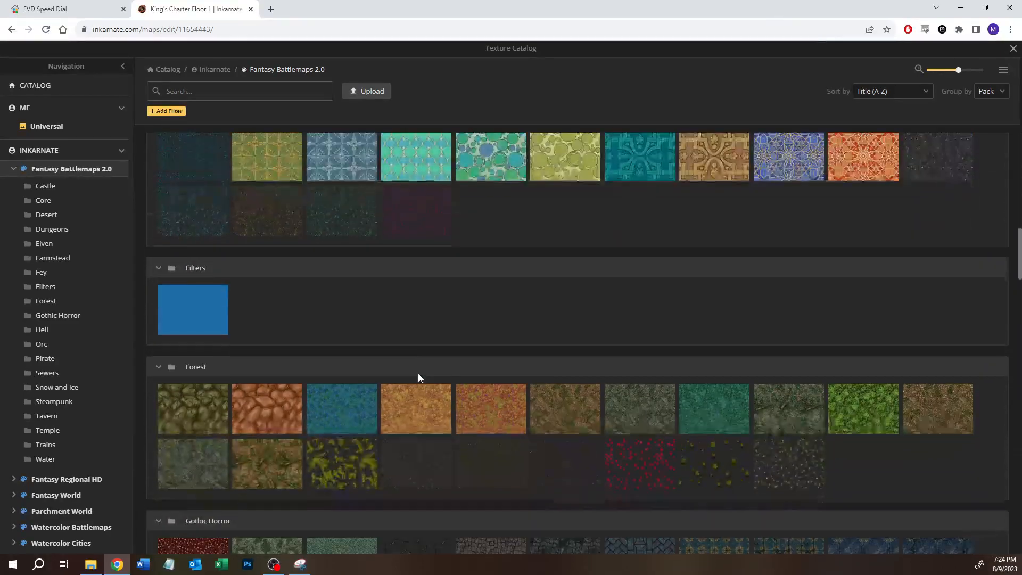
{"action": "scroll", "coordinate": [418, 378], "scroll_direction": "down", "scroll_amount": 3}
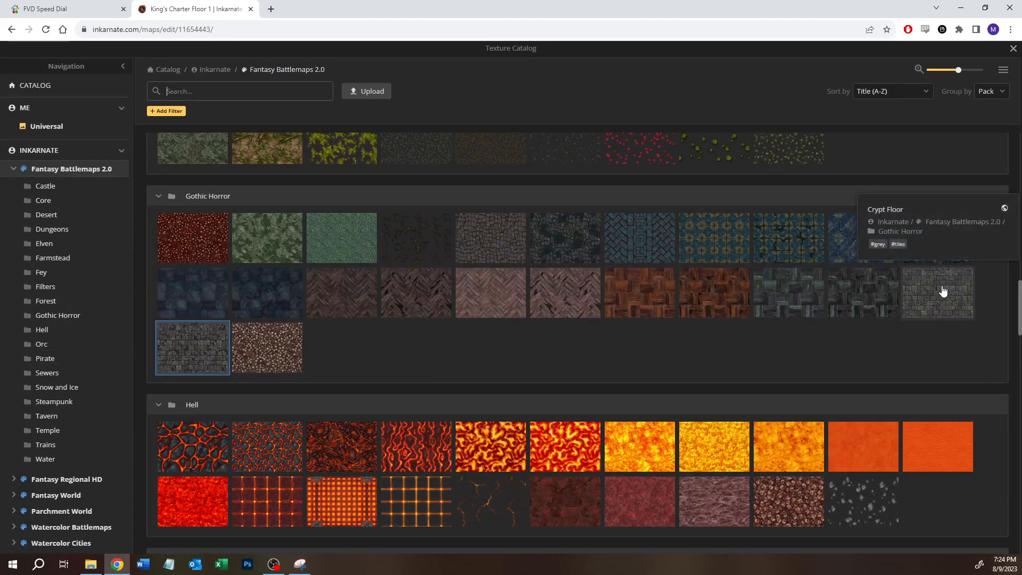
{"action": "mouse_move", "coordinate": [189, 342]}
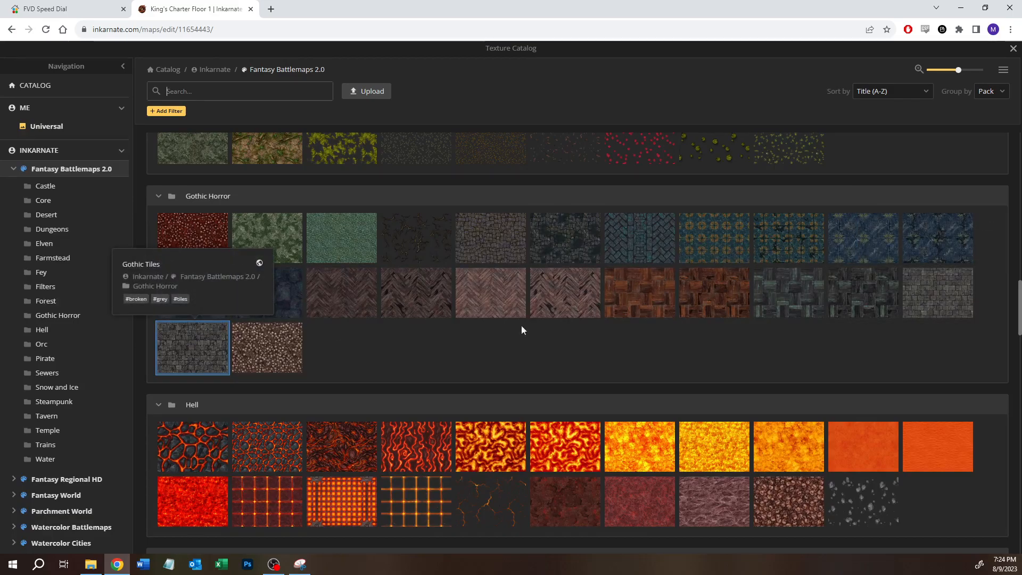
{"action": "left_click", "coordinate": [915, 293]}
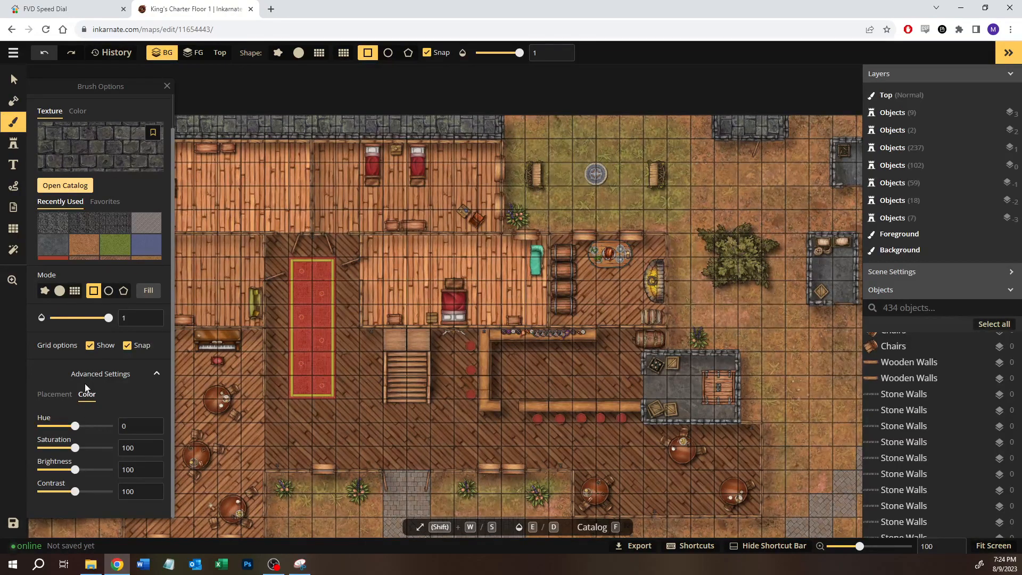
Step: Set the Crypt Floor texture's placement size to 50 and its rotation to 90
{"action": "left_click", "coordinate": [54, 396]}
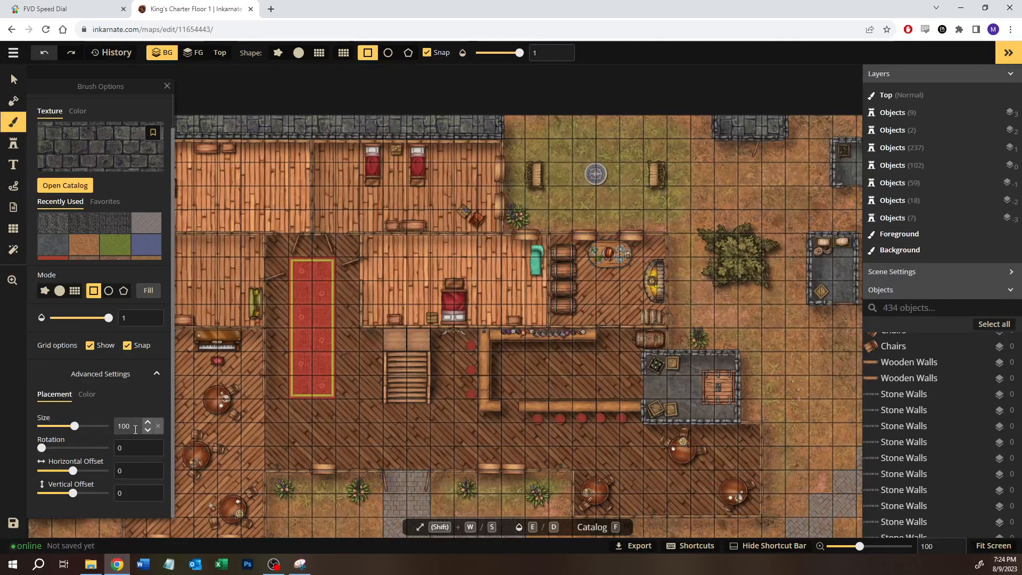
{"action": "left_click_drag", "start_coordinate": [75, 426], "coordinate": [67, 430]}
{"action": "type", "text": "50"}
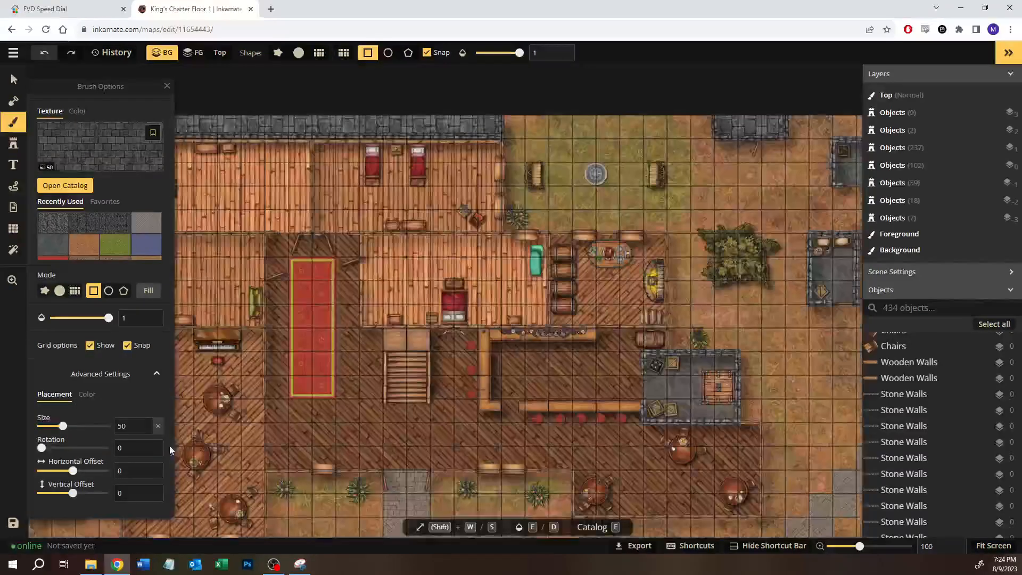
{"action": "left_click", "coordinate": [137, 447]}
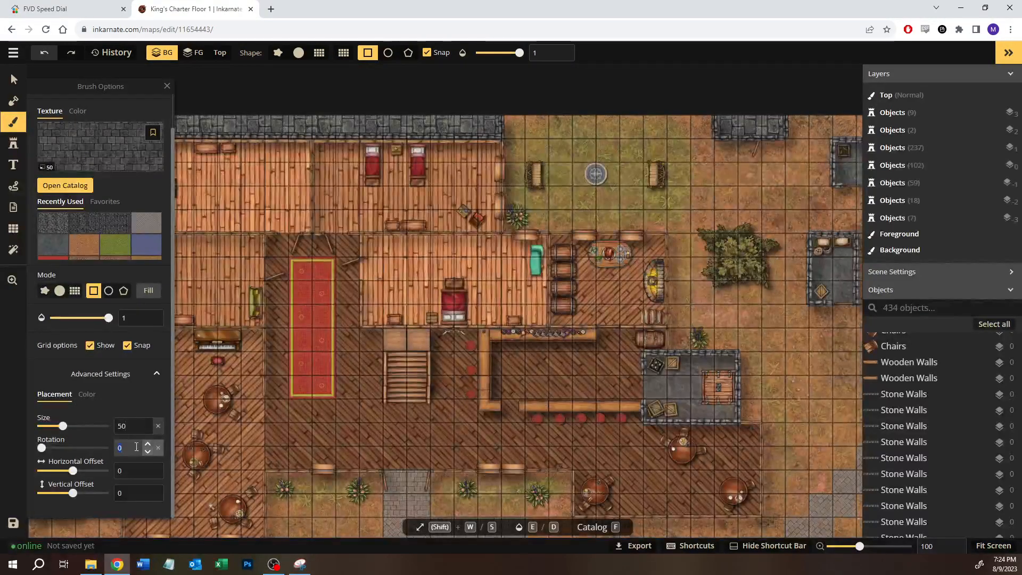
{"action": "type", "text": "90"}
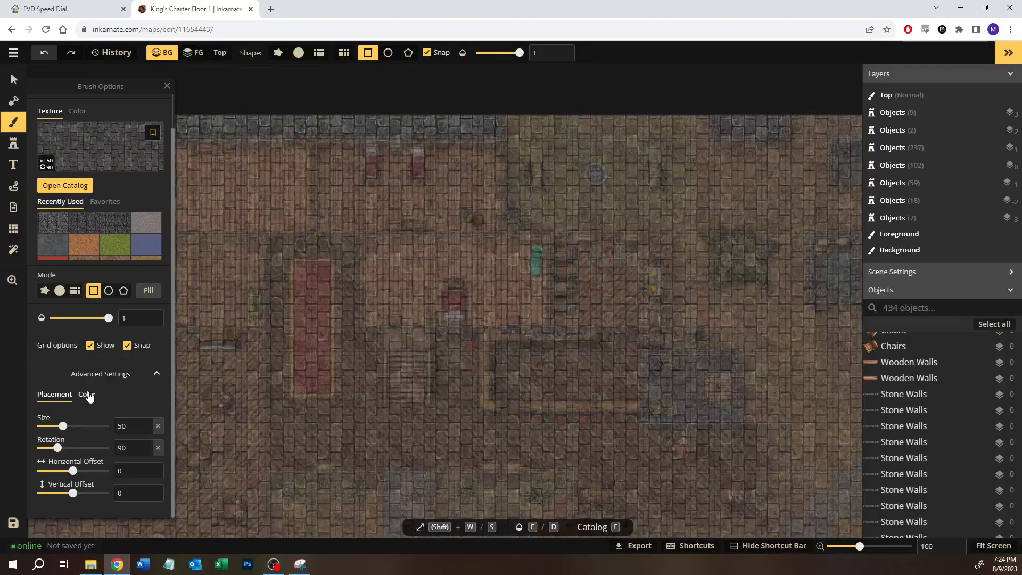
Step: Set the texture brightness to 120 and try a rectangle fill on the upper stone strip
{"action": "left_click", "coordinate": [88, 395]}
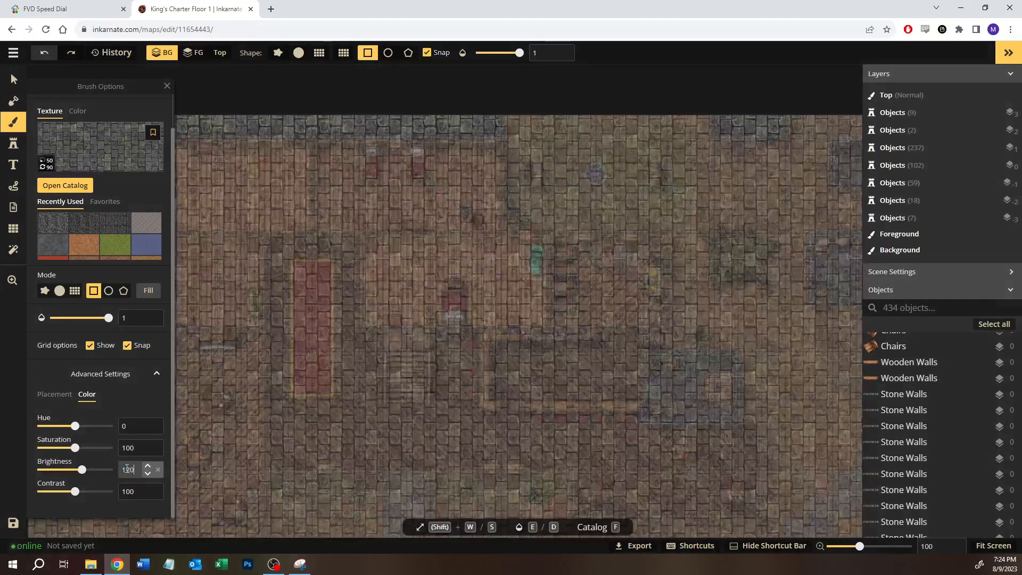
{"action": "type", "text": "120"}
{"action": "left_click_drag", "start_coordinate": [294, 124], "coordinate": [349, 130]}
{"action": "left_click", "coordinate": [267, 158]}
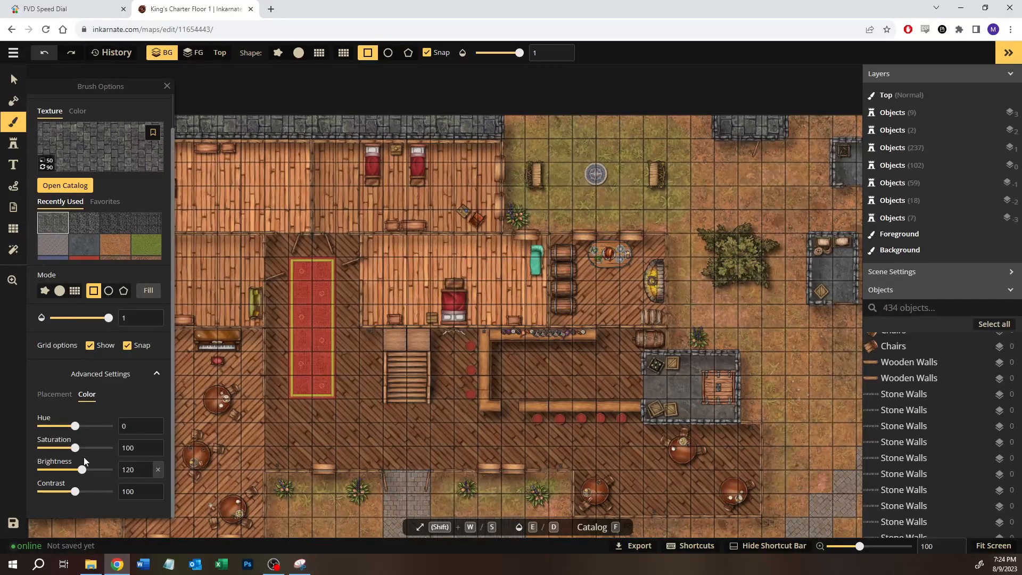
Step: Lower the texture brightness to 115, try a three-square rectangle fill on the upper stone strip, and undo it
{"action": "double_click", "coordinate": [147, 474]}
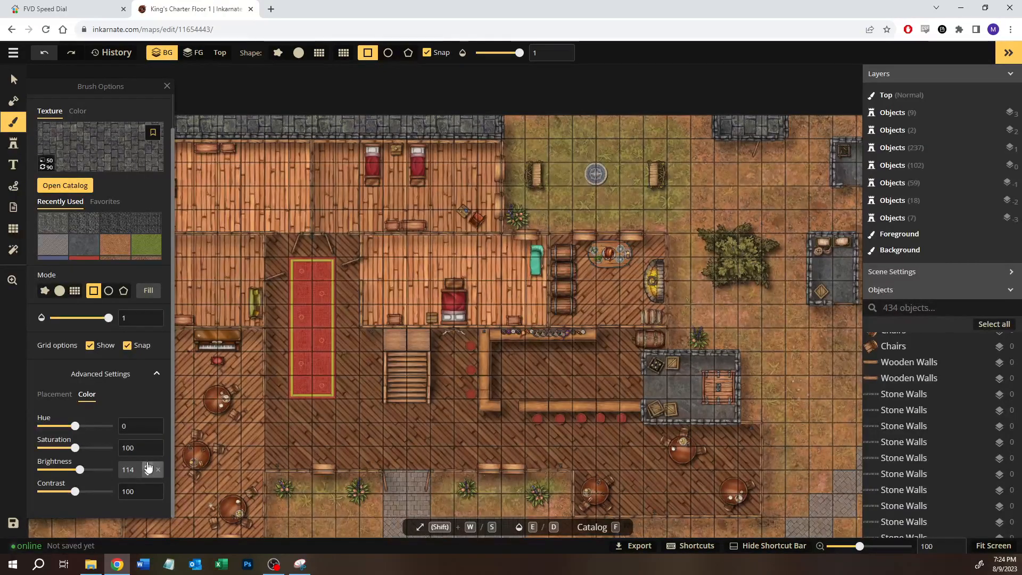
{"action": "left_click", "coordinate": [148, 466]}
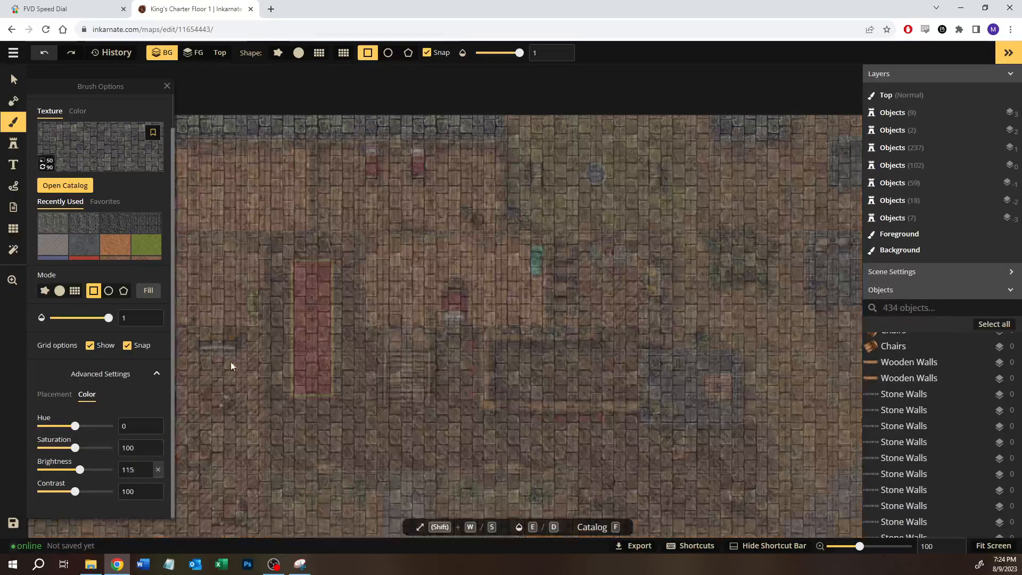
{"action": "left_click_drag", "start_coordinate": [313, 122], "coordinate": [373, 135]}
{"action": "left_click", "coordinate": [290, 157]}
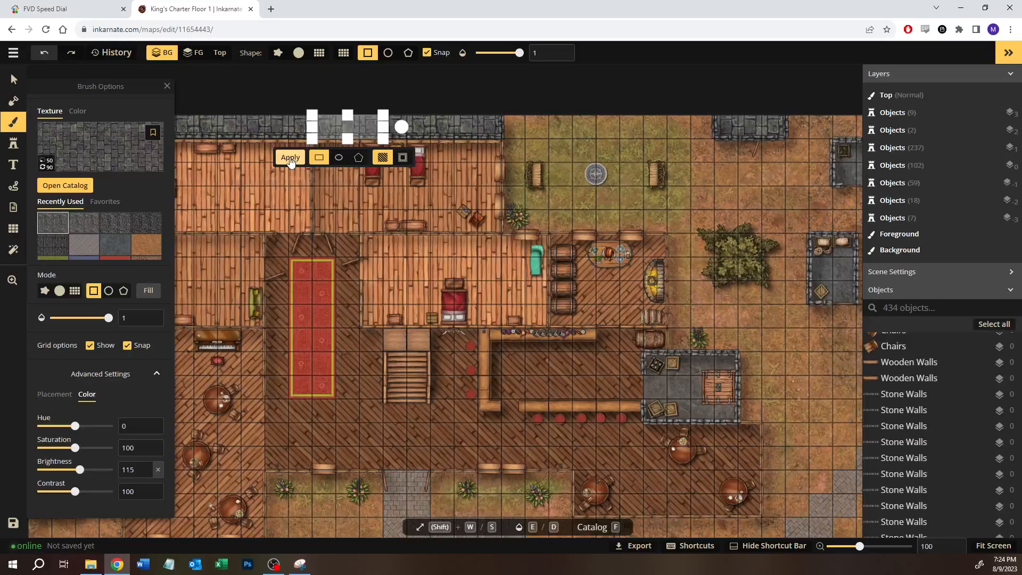
{"action": "key", "text": "ctrl+z"}
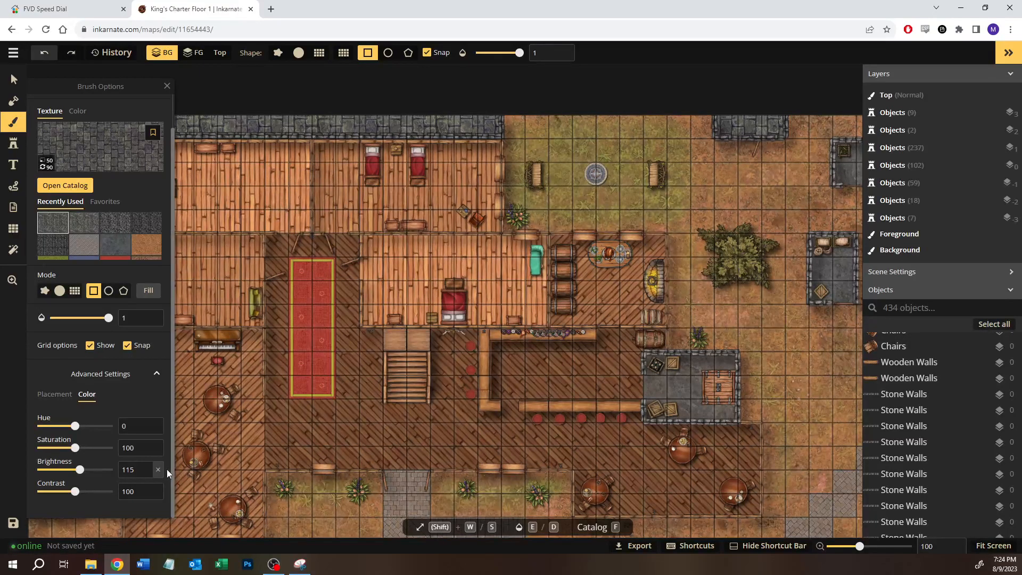
Step: Reduce the texture brightness to 110 and try another rectangle fill on the upper stone strip
{"action": "left_click", "coordinate": [148, 474]}
{"action": "left_click", "coordinate": [148, 474]}
{"action": "left_click", "coordinate": [148, 474]}
{"action": "left_click", "coordinate": [148, 474]}
{"action": "left_click", "coordinate": [148, 474]}
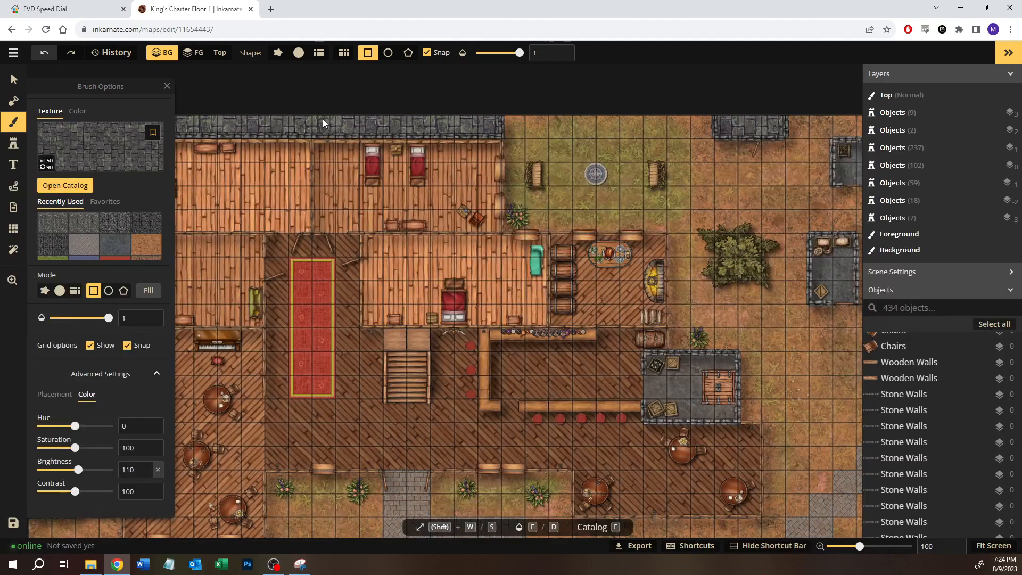
{"action": "left_click_drag", "start_coordinate": [323, 119], "coordinate": [372, 130]}
{"action": "left_click", "coordinate": [289, 157]}
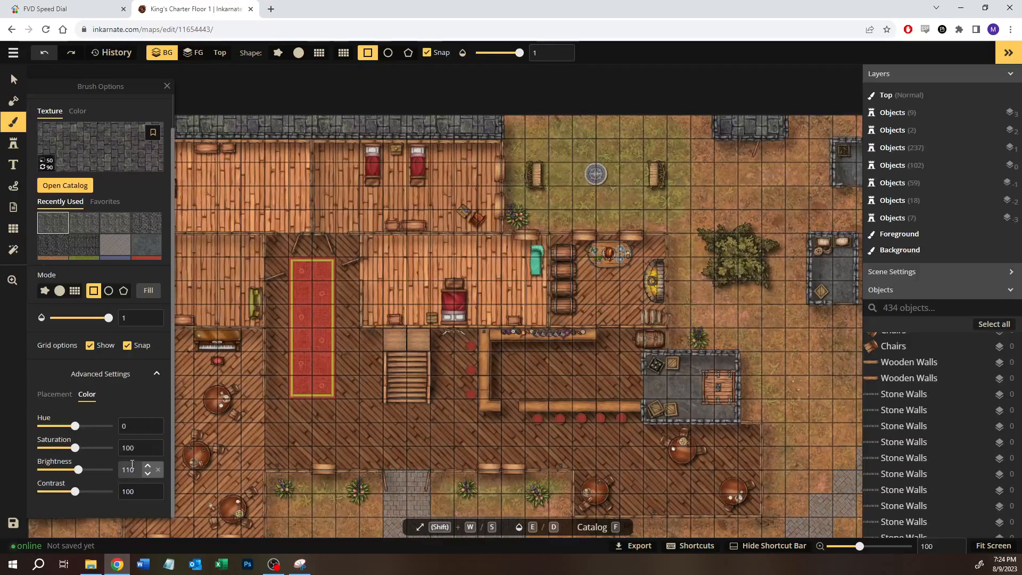
Step: Set the texture brightness to 100, try a three-square rectangle fill on the upper stone strip, and undo it
{"action": "type", "text": "100"}
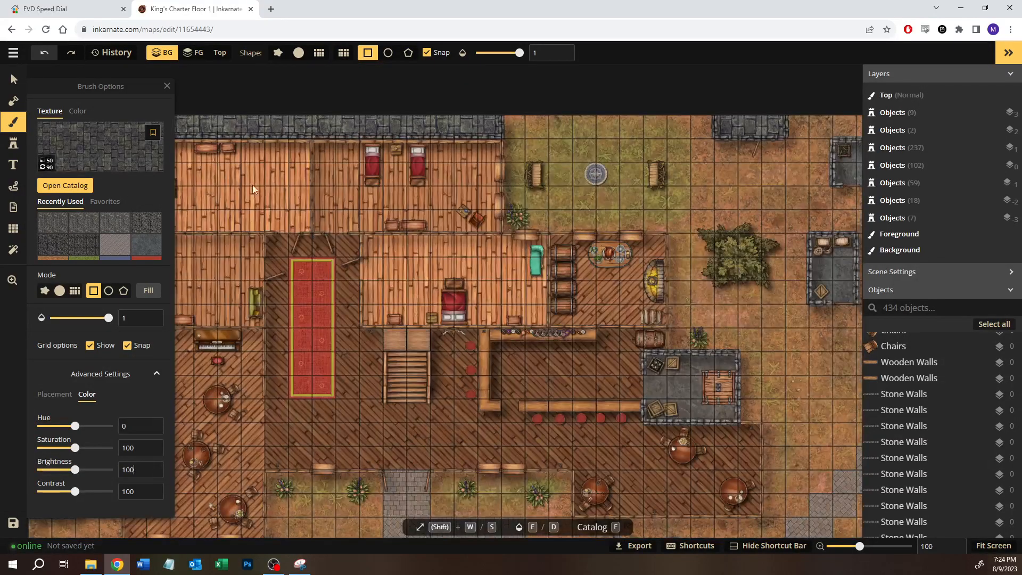
{"action": "left_click_drag", "start_coordinate": [291, 119], "coordinate": [355, 135]}
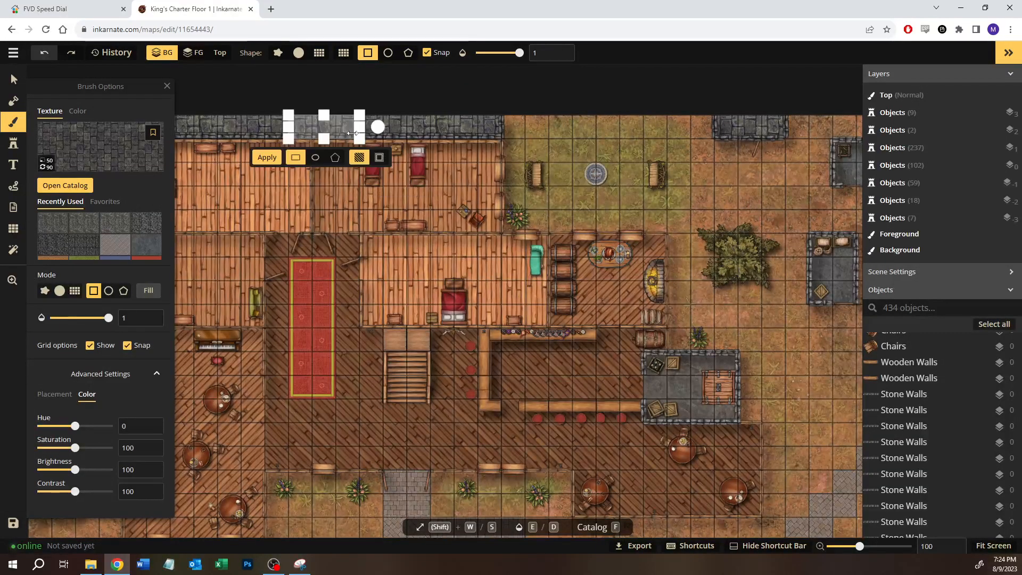
{"action": "left_click", "coordinate": [267, 159]}
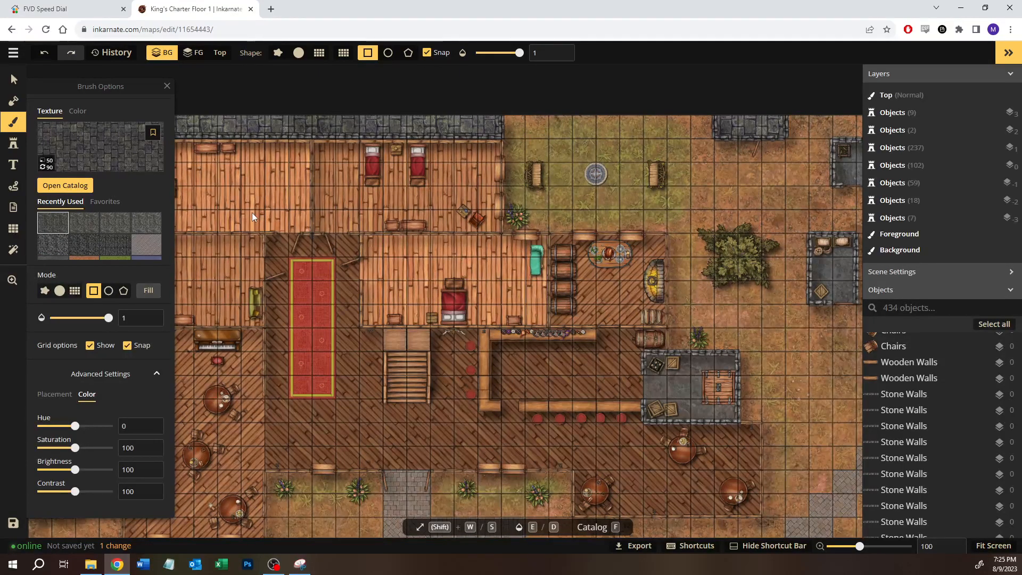
{"action": "key", "text": "ctrl+z"}
Step: Return the texture brightness to 120 and try a three-square rectangle fill on the upper stone strip again
{"action": "type", "text": "120"}
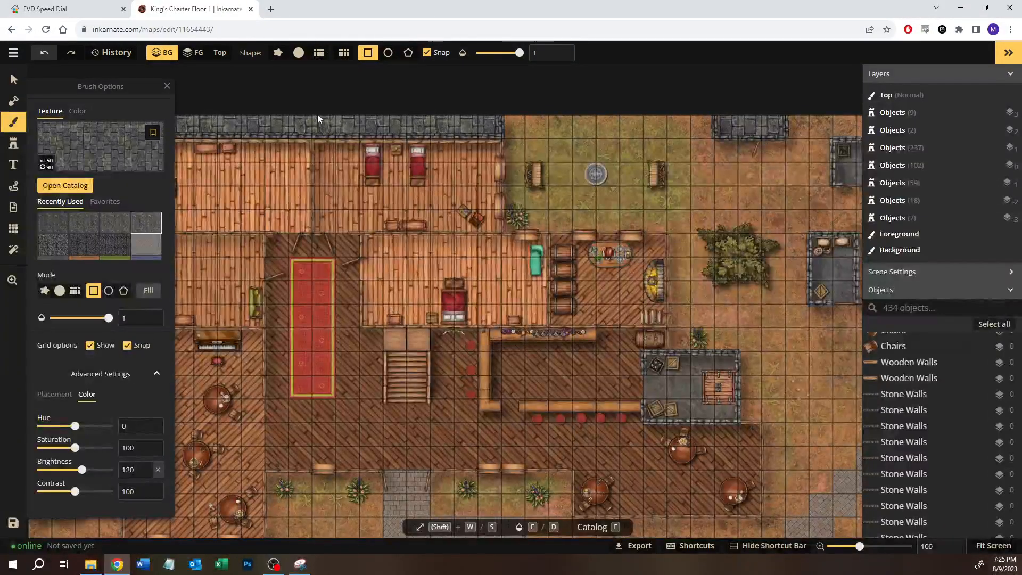
{"action": "left_click_drag", "start_coordinate": [317, 114], "coordinate": [373, 131]}
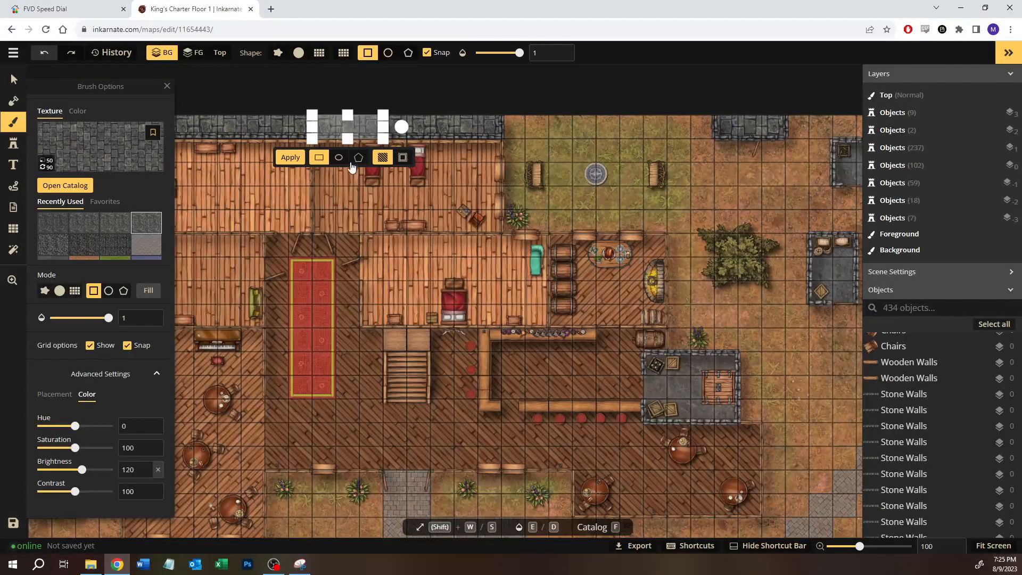
{"action": "left_click", "coordinate": [287, 161]}
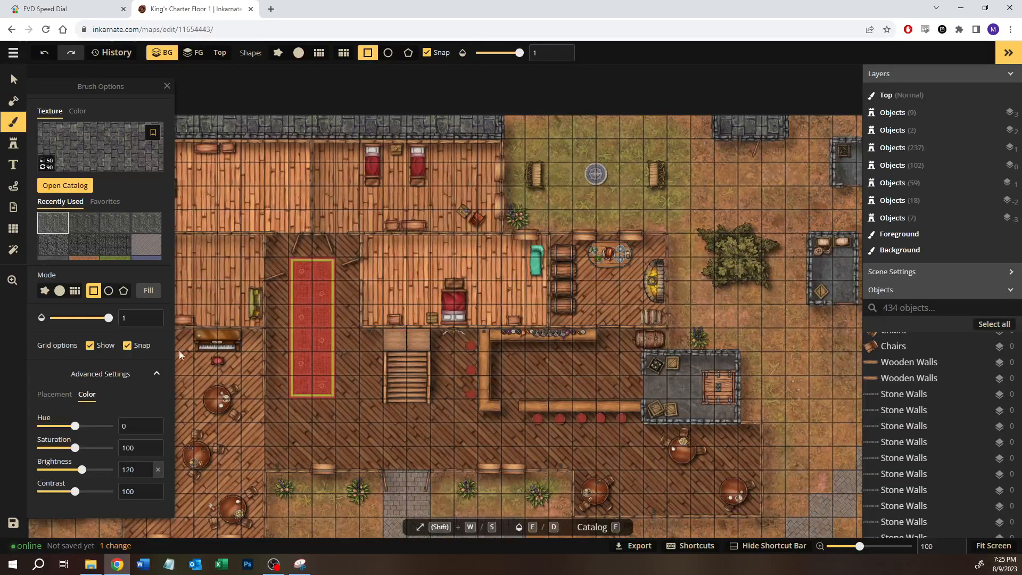
Step: Raise the texture brightness to 125 and apply two rectangle fills along the upper stone strip
{"action": "left_click", "coordinate": [148, 467]}
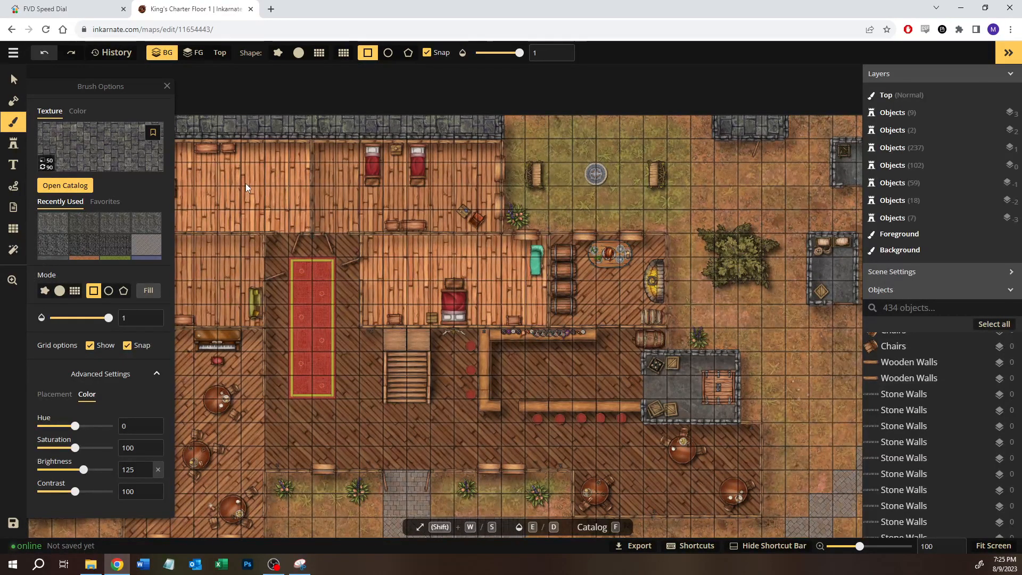
{"action": "left_click_drag", "start_coordinate": [290, 116], "coordinate": [350, 128]}
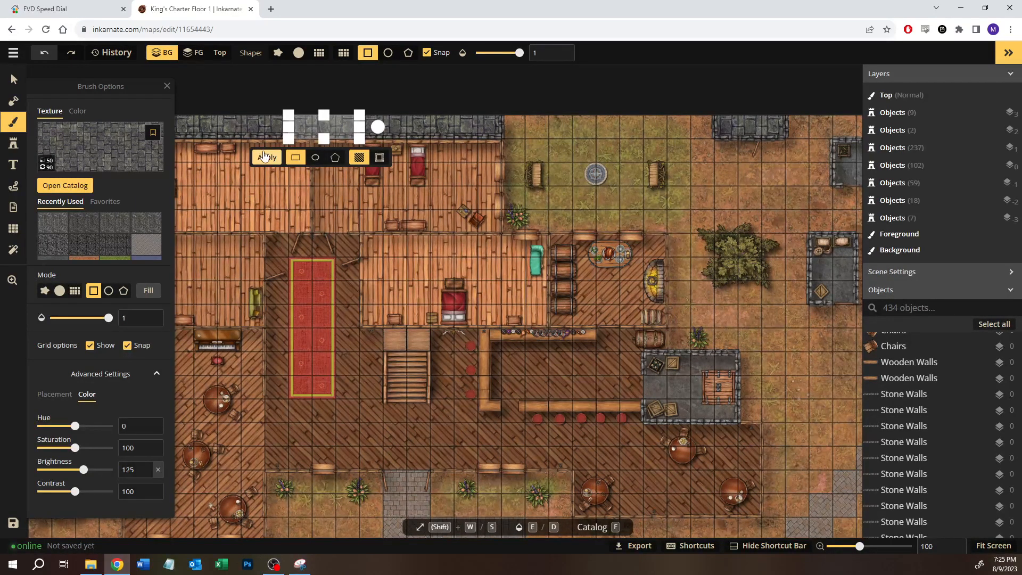
{"action": "left_click", "coordinate": [264, 156]}
{"action": "left_click_drag", "start_coordinate": [333, 116], "coordinate": [452, 134]}
{"action": "left_click", "coordinate": [335, 159]}
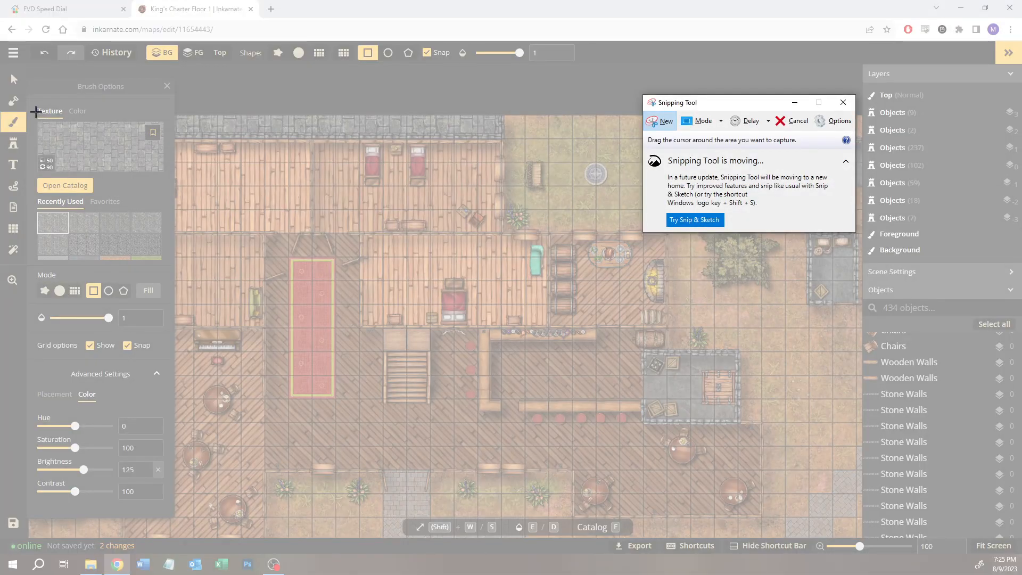
Step: Capture the Brush Options panel with the stone texture settings and save the image as "VV Crypt Floor (as Ramparts).JPG" in the Versali-Virai folder
{"action": "mouse_move", "coordinate": [29, 103]}
{"action": "left_mouse_down"}
{"action": "mouse_move", "coordinate": [53, 139]}
{"action": "mouse_move", "coordinate": [178, 545]}
{"action": "mouse_move", "coordinate": [174, 518]}
{"action": "left_mouse_up"}
{"action": "left_click_drag", "start_coordinate": [133, 7], "coordinate": [0, 11]}
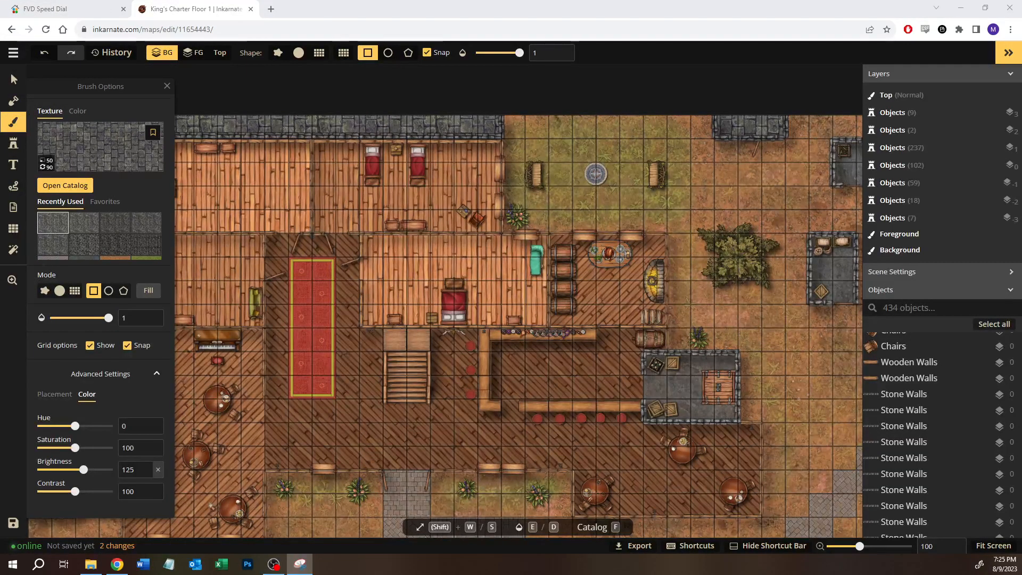
{"action": "key", "text": "ctrl+s"}
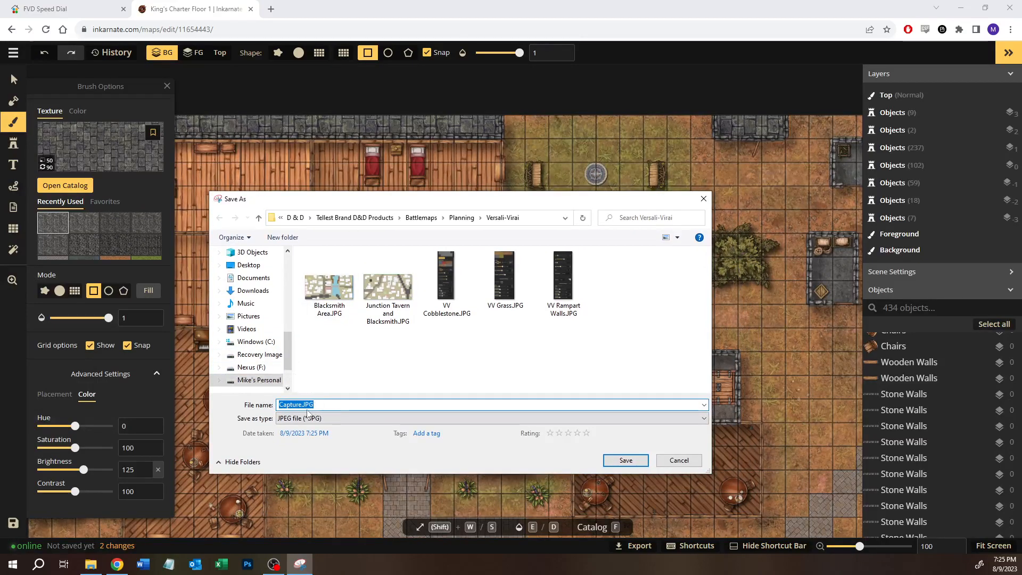
{"action": "type", "text": "VV Crypt Floor (as Ramparts)"}
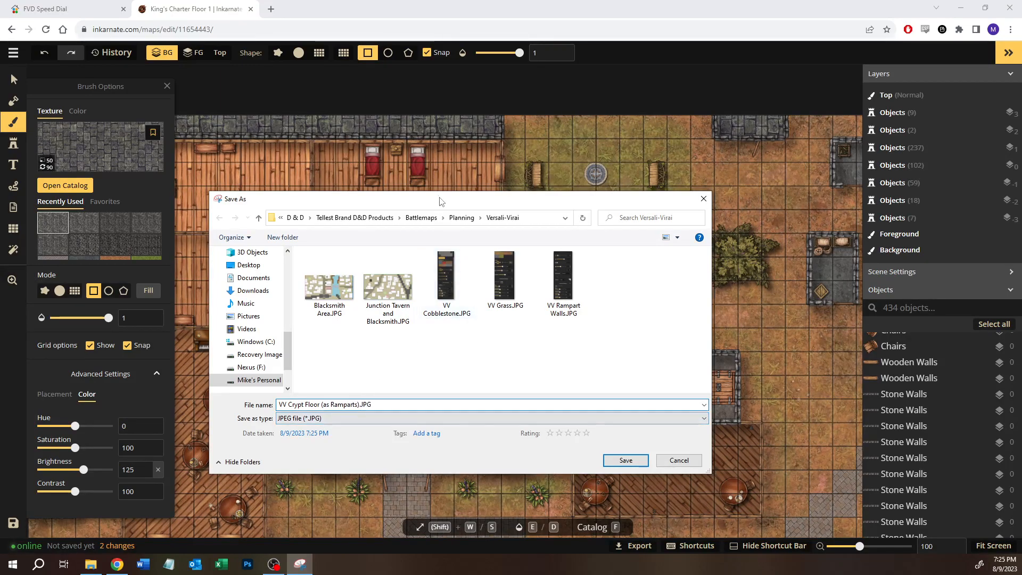
{"action": "key", "text": "Return"}
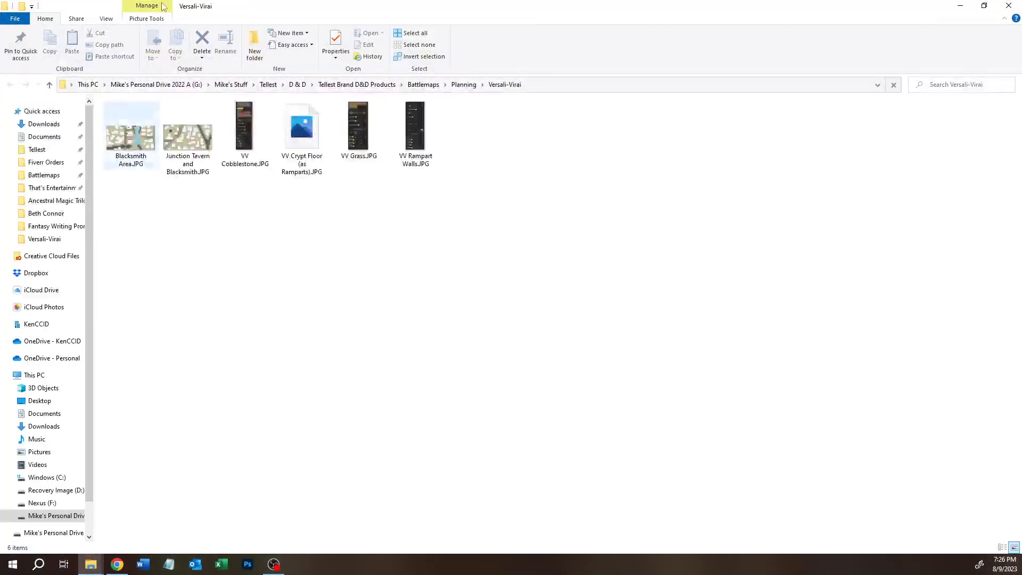
Step: Leave the King's Charter Floor 1 map without saving its changes and open the Versali-Virai Blacksmith map
{"action": "left_click_drag", "start_coordinate": [233, 10], "coordinate": [0, 59]}
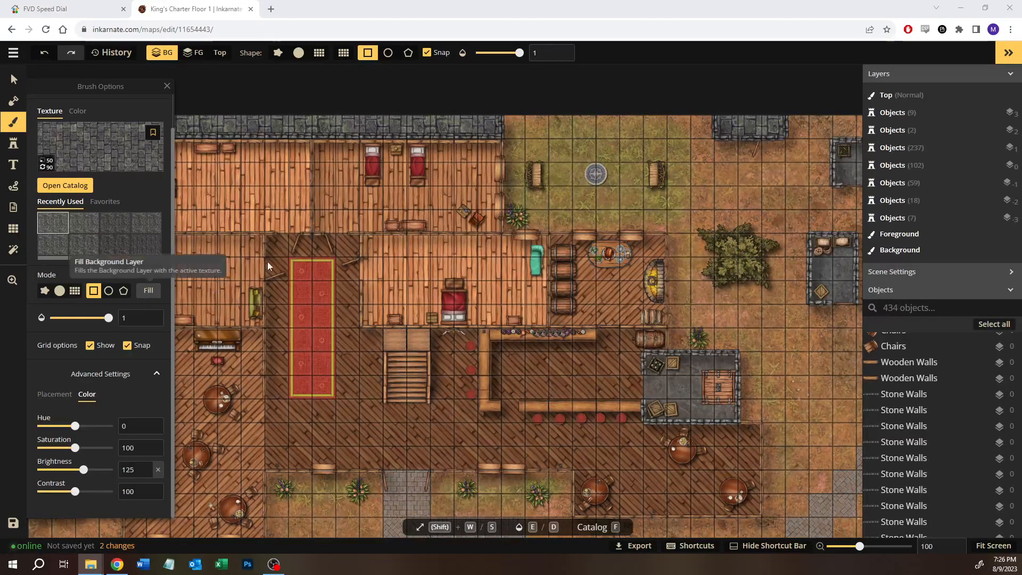
{"action": "left_click", "coordinate": [13, 52]}
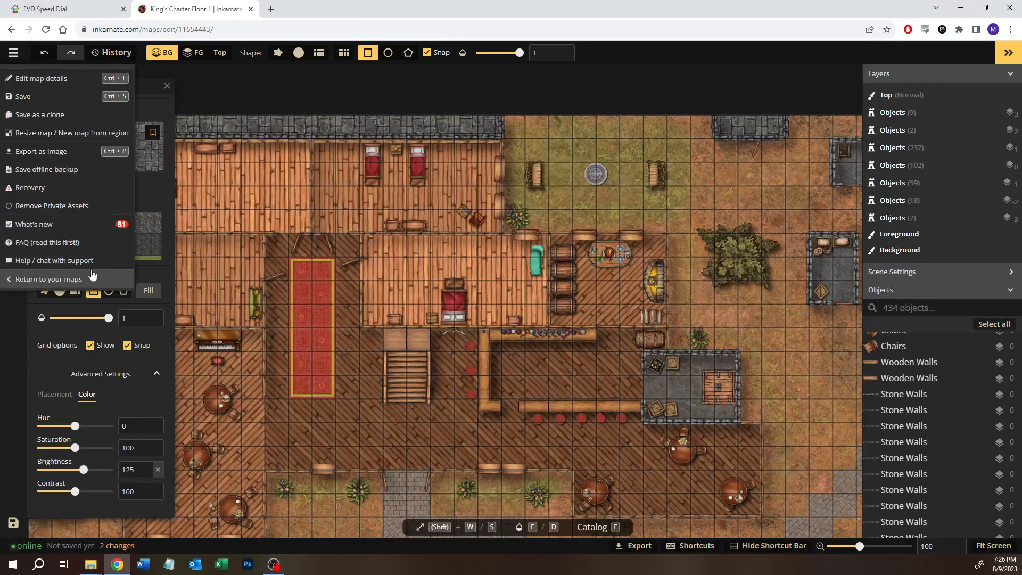
{"action": "left_click", "coordinate": [63, 280]}
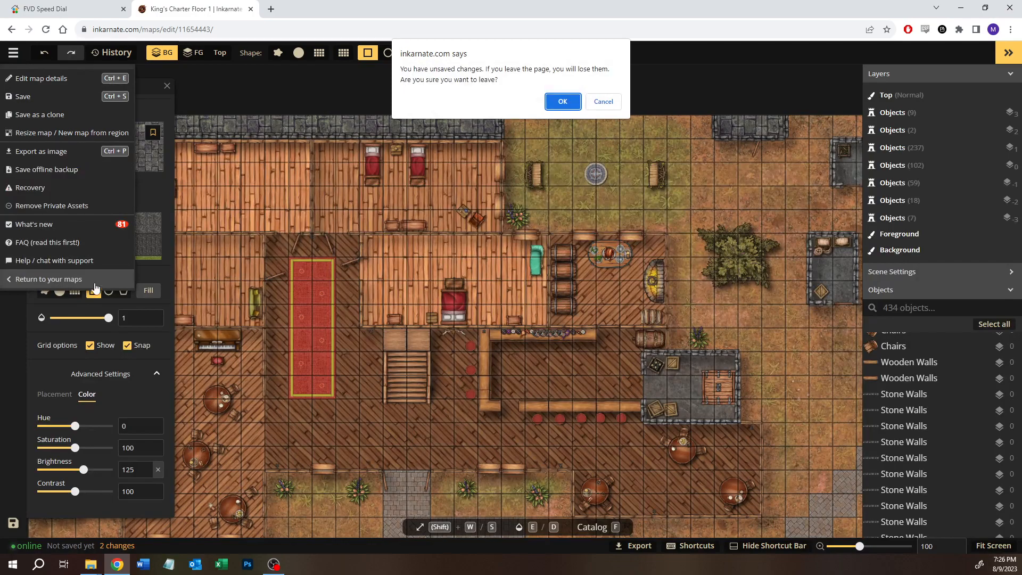
{"action": "left_click", "coordinate": [563, 101]}
{"action": "left_click", "coordinate": [113, 144]}
{"action": "left_click", "coordinate": [153, 142]}
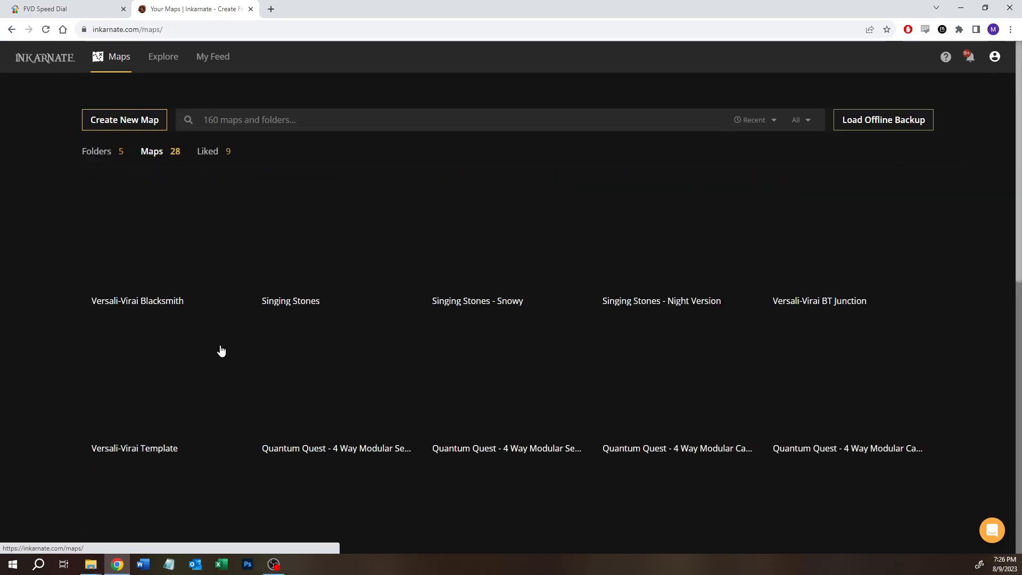
{"action": "left_click", "coordinate": [156, 233]}
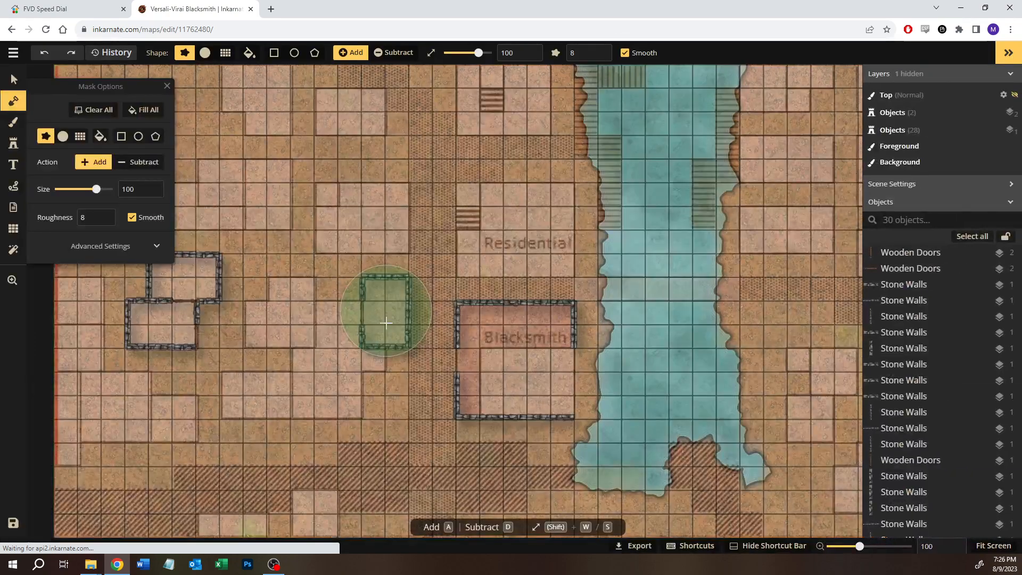
Step: Consult the VV Cobblestone.JPG reference and search the brush texture catalog for "cobblestone"
{"action": "left_click", "coordinate": [14, 143]}
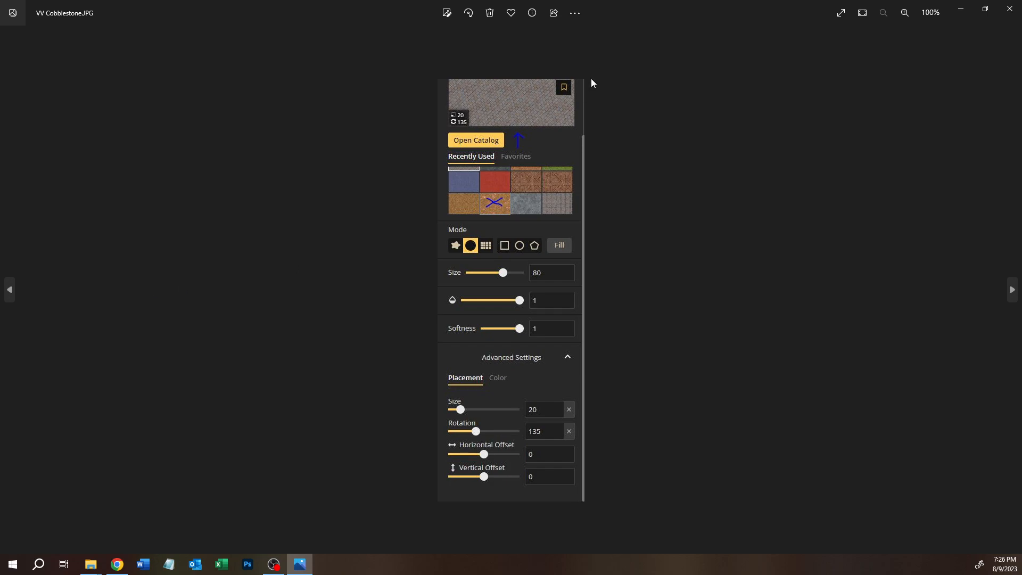
{"action": "left_click_drag", "start_coordinate": [627, 8], "coordinate": [0, 110]}
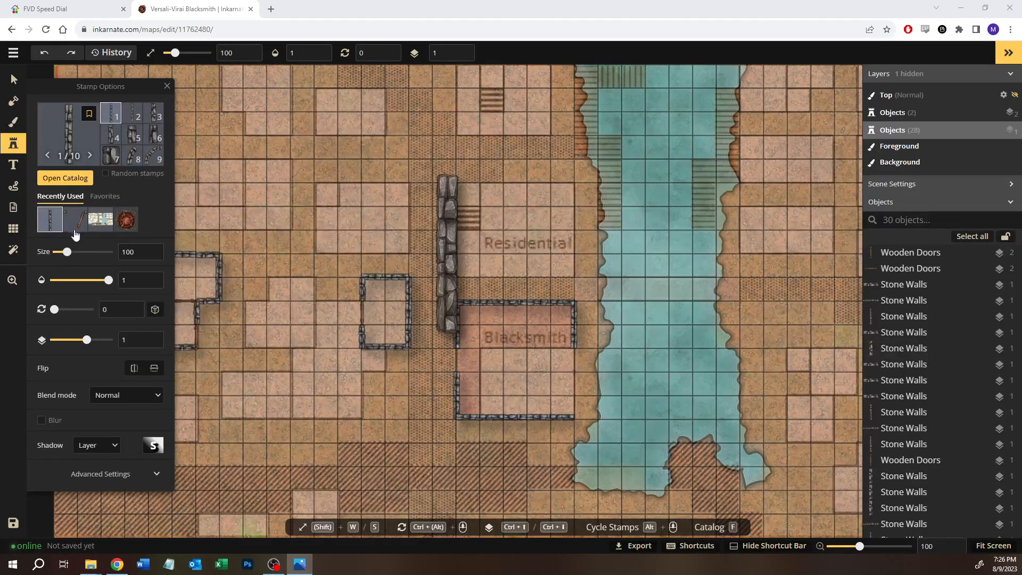
{"action": "left_click", "coordinate": [13, 122]}
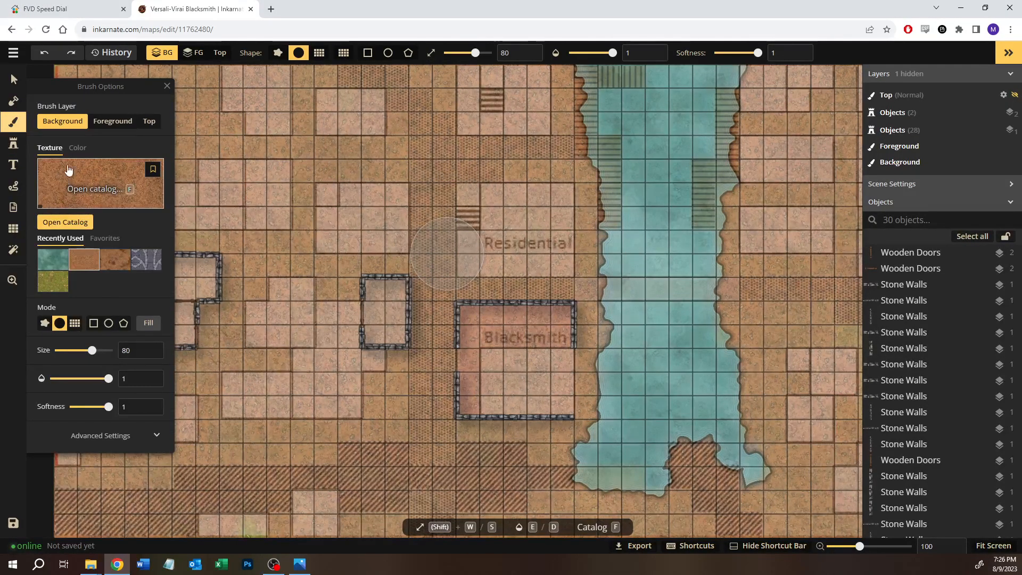
{"action": "left_click", "coordinate": [66, 223]}
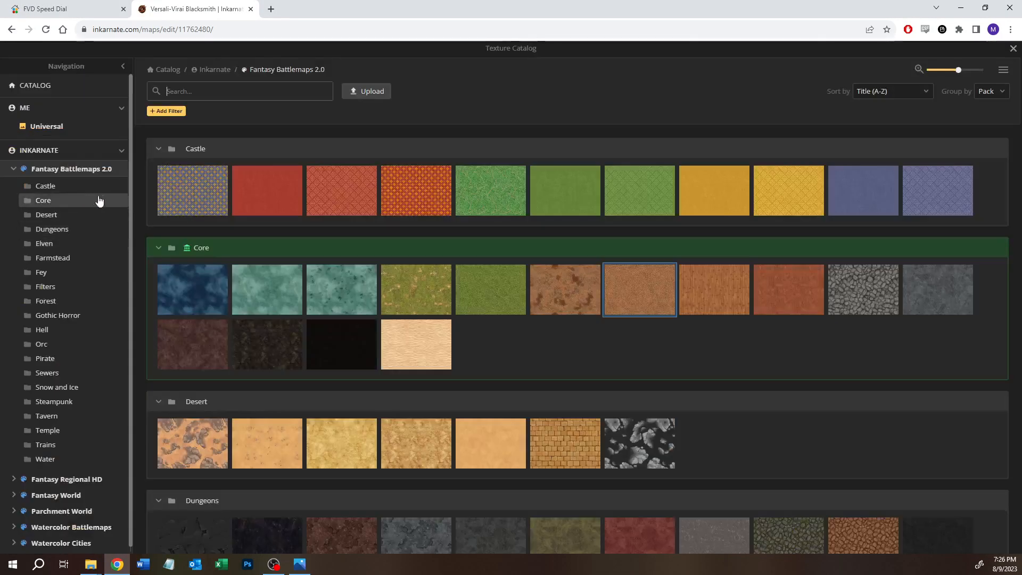
{"action": "left_click", "coordinate": [228, 91]}
{"action": "type", "text": "cobblestone"}
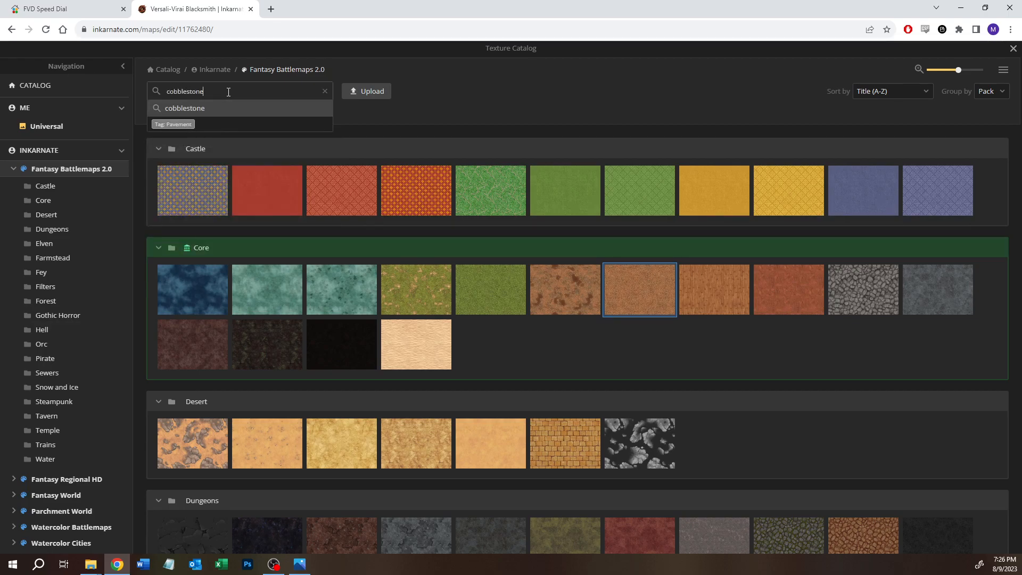
{"action": "key", "text": "Return"}
Step: Clear the catalog search and choose the Stone Floor texture from the Tavern pack as the brush texture
{"action": "left_click", "coordinate": [195, 89]}
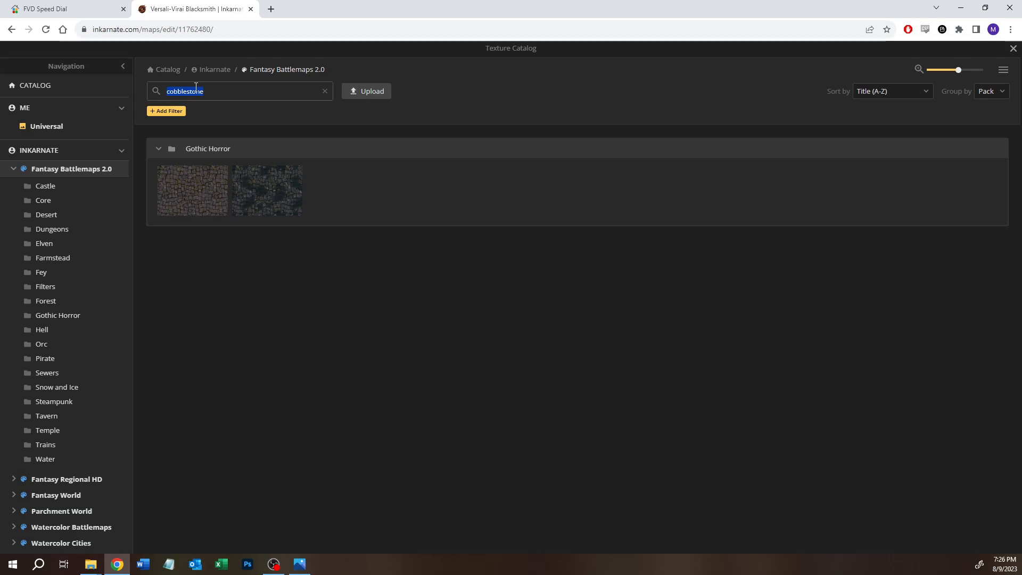
{"action": "scroll", "coordinate": [330, 384], "scroll_direction": "down", "scroll_amount": 10}
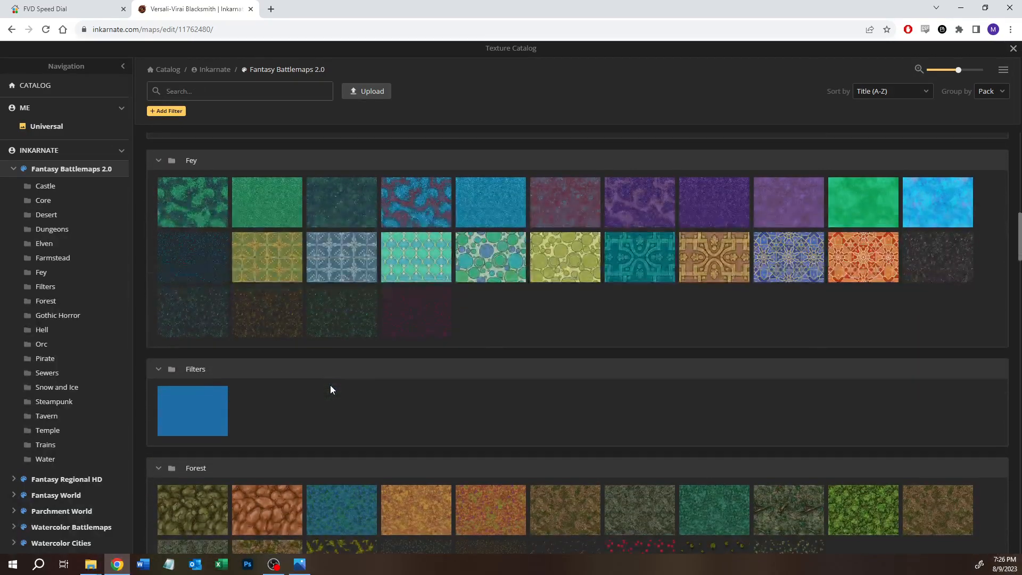
{"action": "scroll", "coordinate": [330, 385], "scroll_direction": "up", "scroll_amount": 3}
{"action": "scroll", "coordinate": [329, 385], "scroll_direction": "down", "scroll_amount": 8}
{"action": "scroll", "coordinate": [330, 389], "scroll_direction": "down", "scroll_amount": 10}
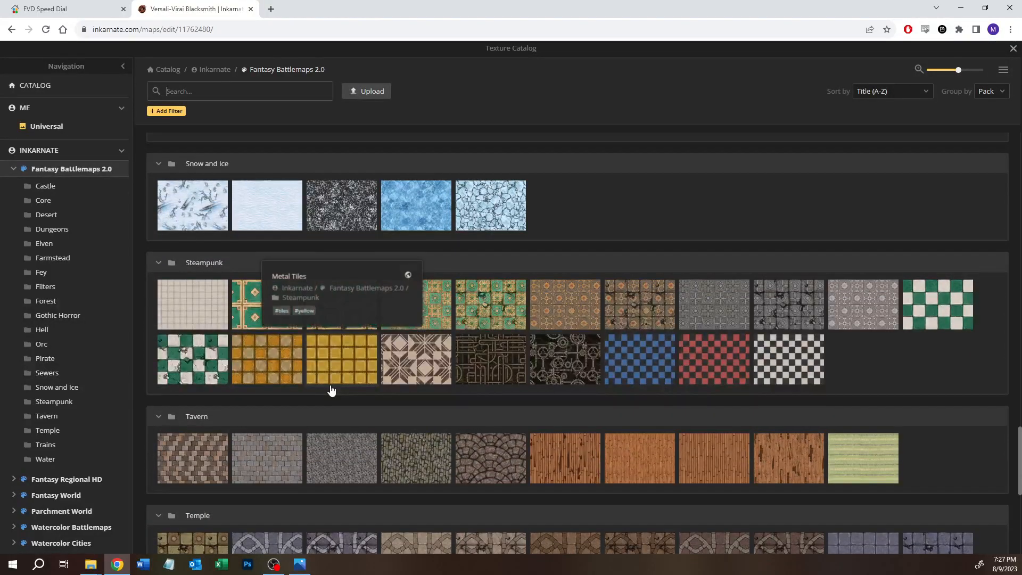
{"action": "left_click", "coordinate": [257, 472]}
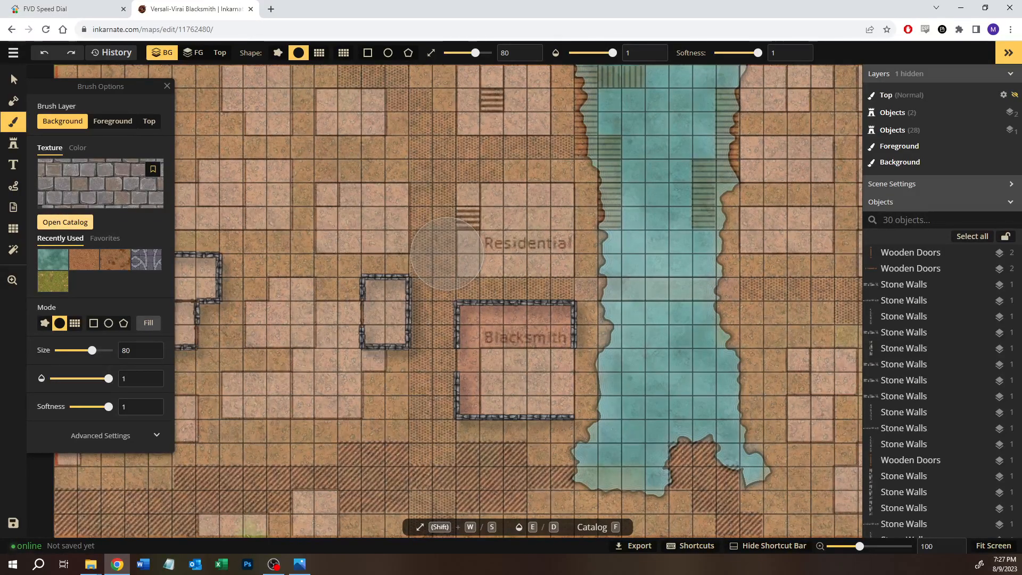
Step: Set the Stone Floor texture's placement size to 20 and rotation to 135, matching the cobblestone reference, and undo any accidental paint
{"action": "key", "text": "alt+Tab"}
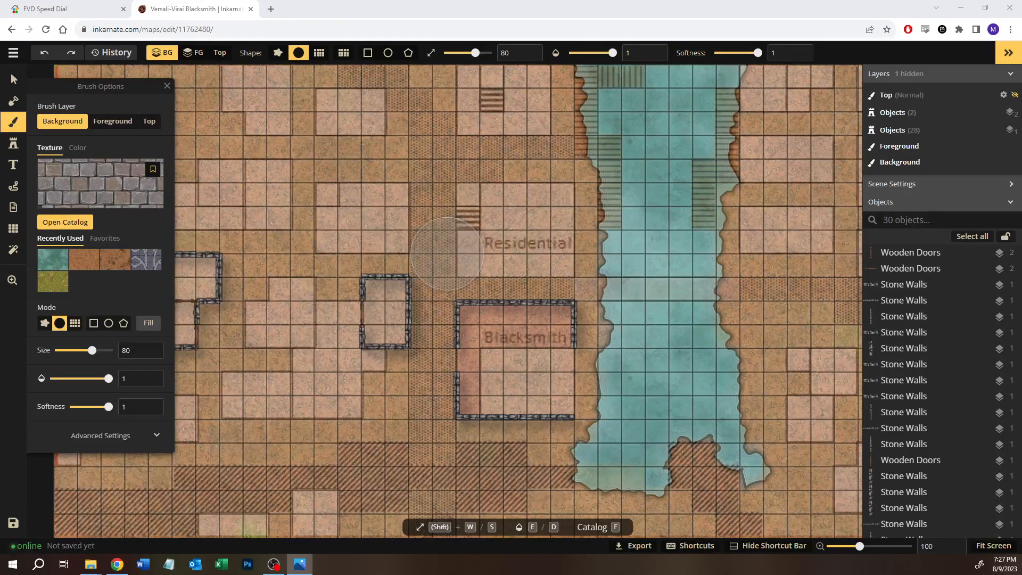
{"action": "left_click", "coordinate": [99, 442]}
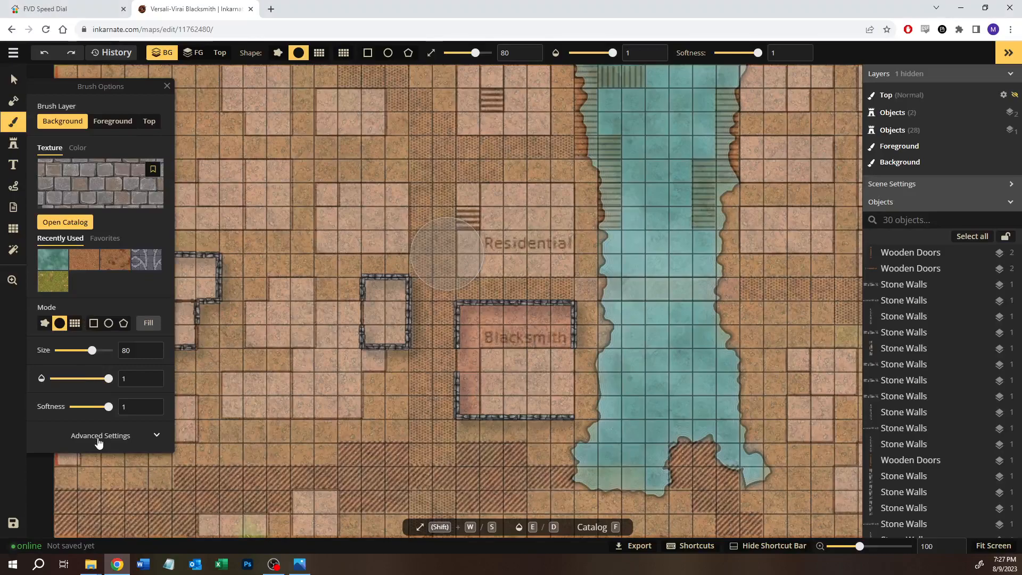
{"action": "left_click", "coordinate": [99, 441]}
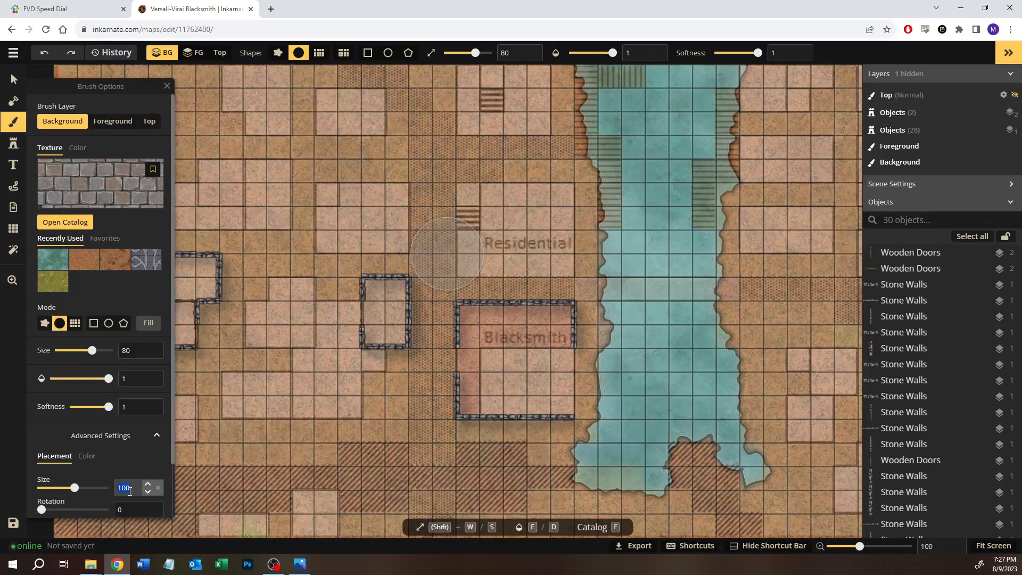
{"action": "type", "text": "20"}
{"action": "left_click", "coordinate": [133, 523]}
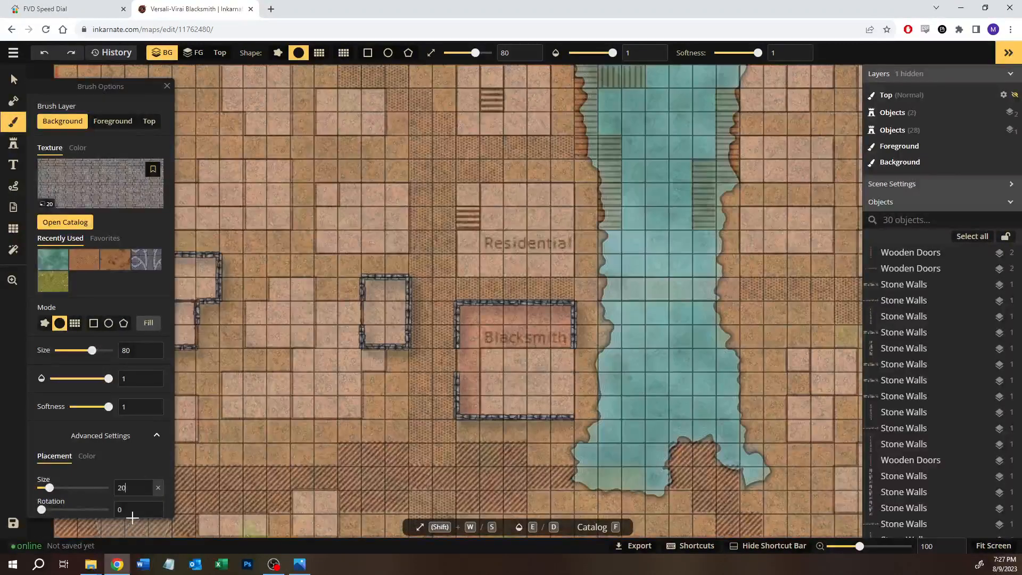
{"action": "key", "text": "ctrl+z"}
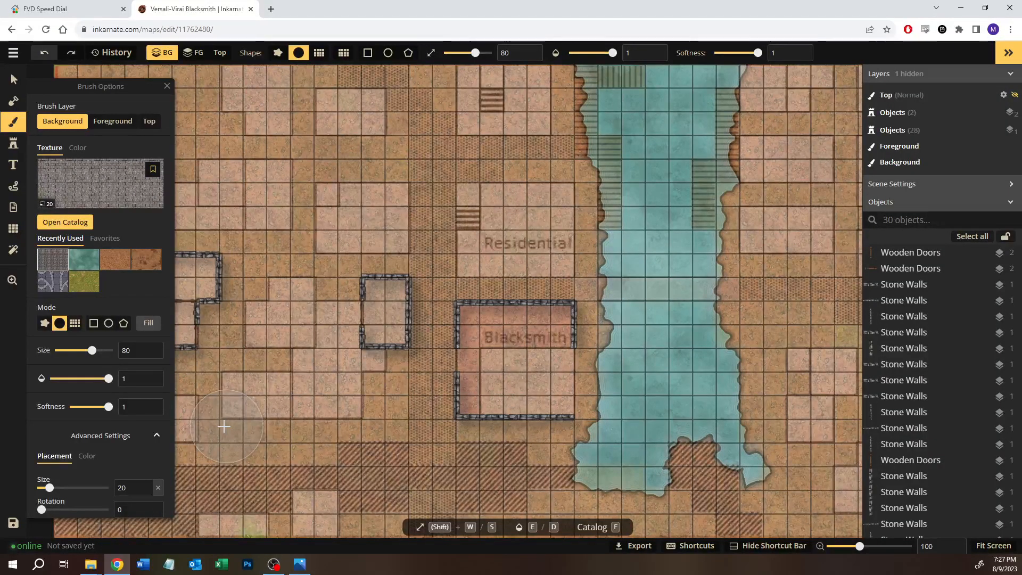
{"action": "left_click", "coordinate": [131, 505]}
{"action": "type", "text": "135"}
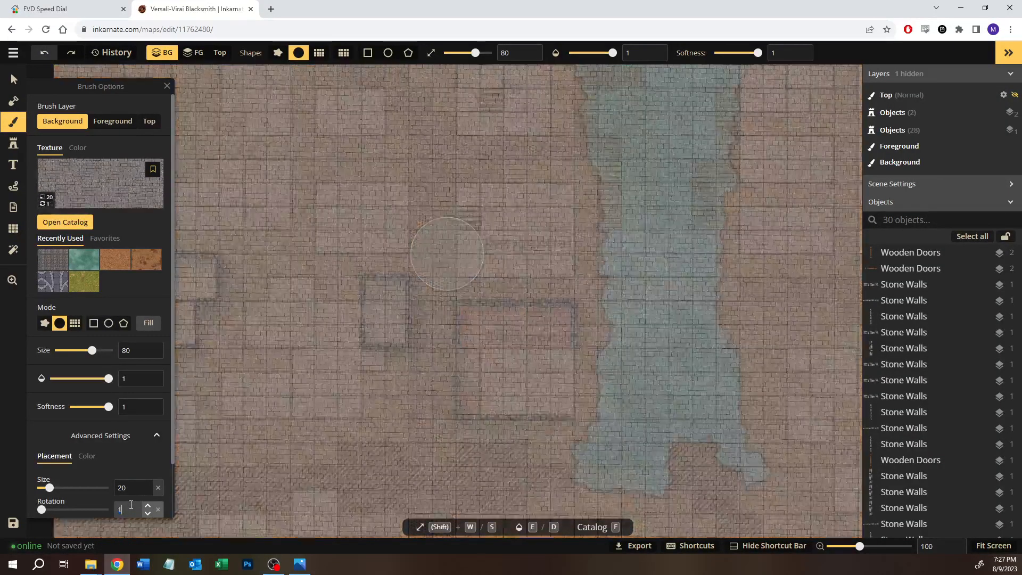
{"action": "left_click", "coordinate": [137, 446]}
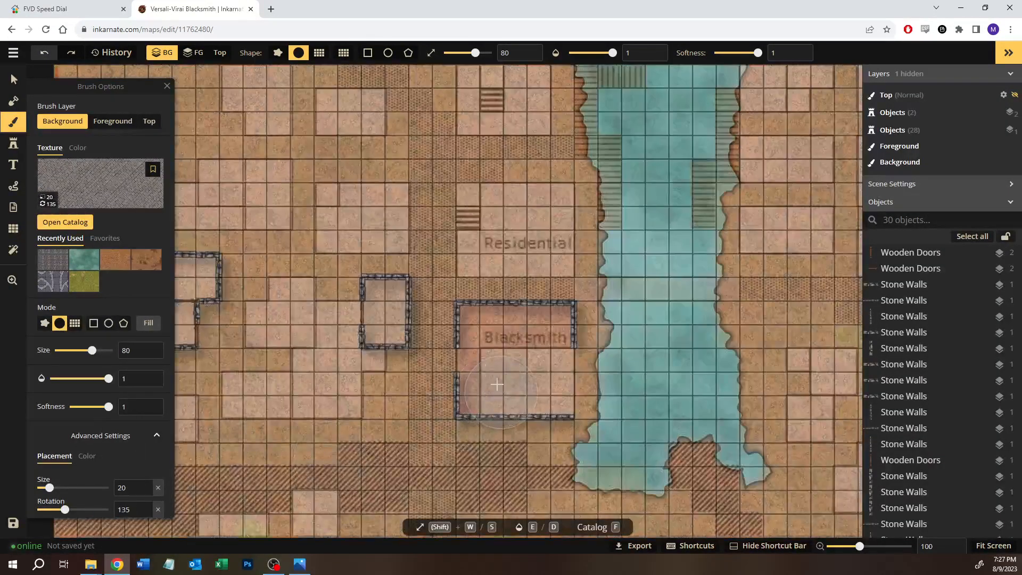
Step: Try brushing the path beside the Blacksmith on the background, switch to the Foreground layer, try another stroke, and undo the test strokes
{"action": "left_click_drag", "start_coordinate": [433, 269], "coordinate": [436, 351]}
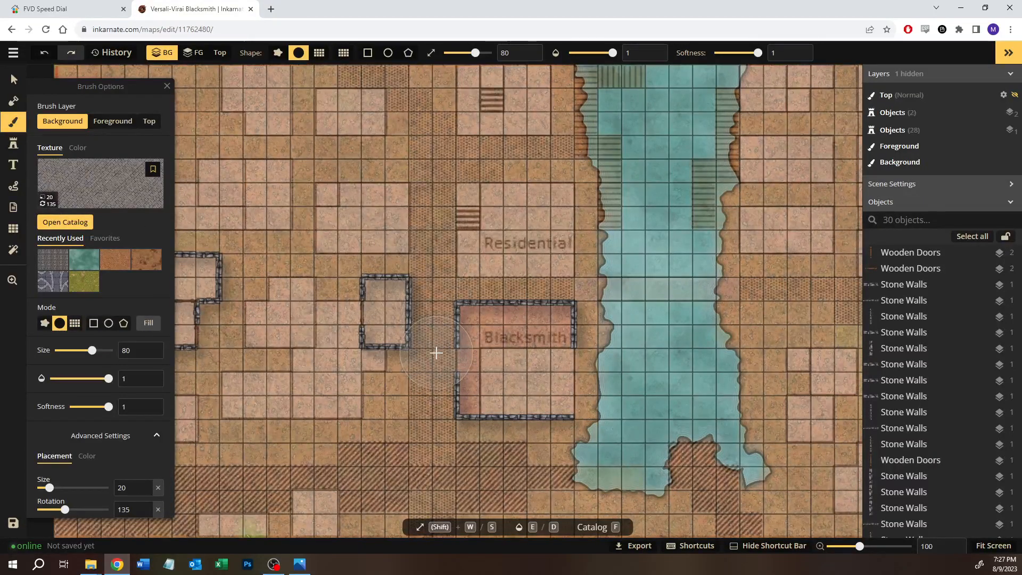
{"action": "left_click", "coordinate": [123, 124]}
{"action": "mouse_move", "coordinate": [437, 312]}
{"action": "left_mouse_down"}
{"action": "mouse_move", "coordinate": [436, 395]}
{"action": "mouse_move", "coordinate": [413, 333]}
{"action": "mouse_move", "coordinate": [421, 182]}
{"action": "mouse_move", "coordinate": [438, 263]}
{"action": "mouse_move", "coordinate": [406, 333]}
{"action": "mouse_move", "coordinate": [407, 322]}
{"action": "left_mouse_up"}
{"action": "key", "text": "ctrl+z"}
{"action": "key", "text": "ctrl+z"}
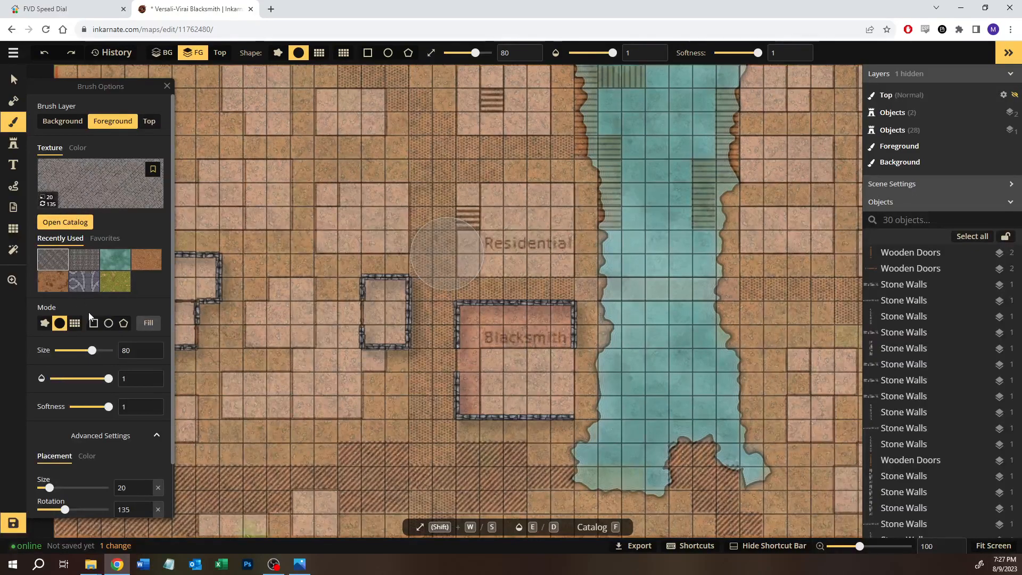
Step: Switch to rectangle mode and fill a strip two squares wide and eight squares tall along the path west of the Blacksmith
{"action": "left_click", "coordinate": [95, 324]}
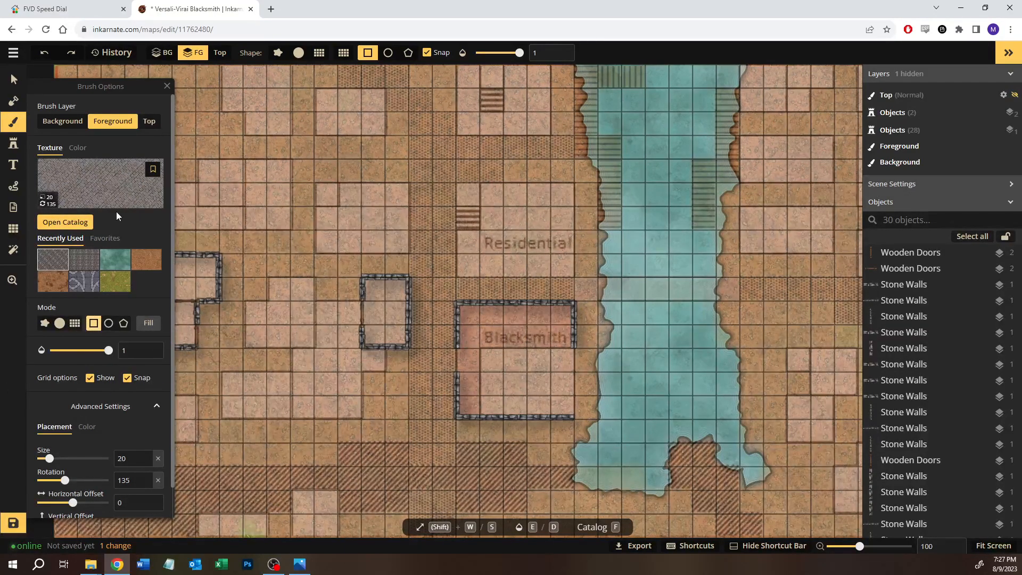
{"action": "scroll", "coordinate": [82, 395], "scroll_direction": "down", "scroll_amount": 1}
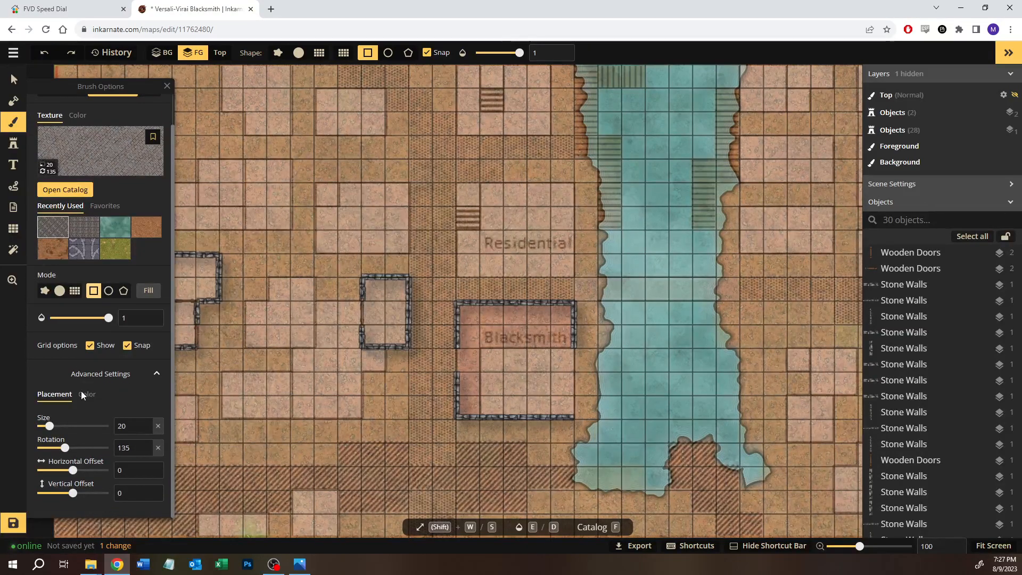
{"action": "scroll", "coordinate": [83, 395], "scroll_direction": "up", "scroll_amount": 1}
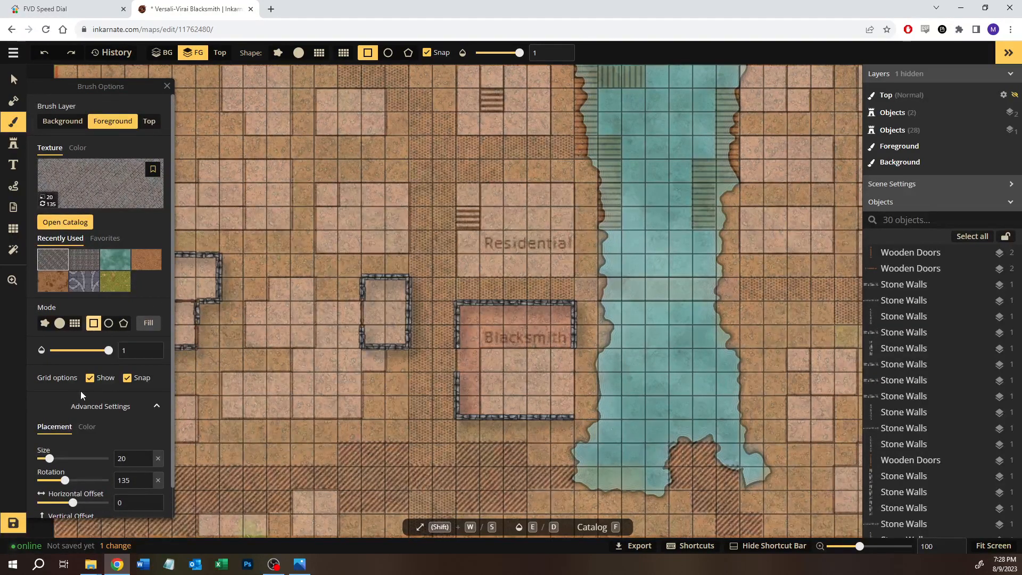
{"action": "scroll", "coordinate": [81, 394], "scroll_direction": "down", "scroll_amount": 1}
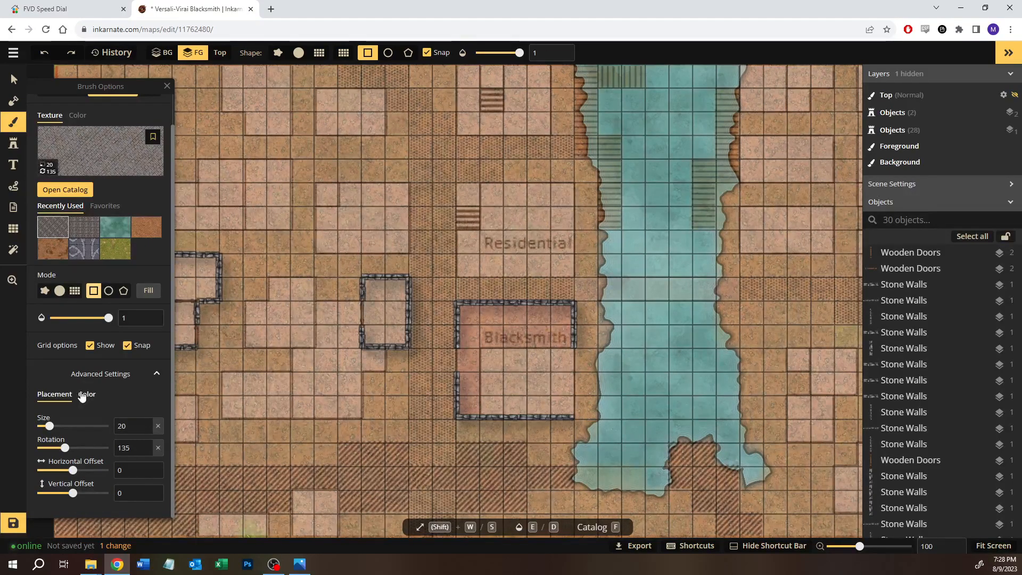
{"action": "scroll", "coordinate": [83, 398], "scroll_direction": "up", "scroll_amount": 1}
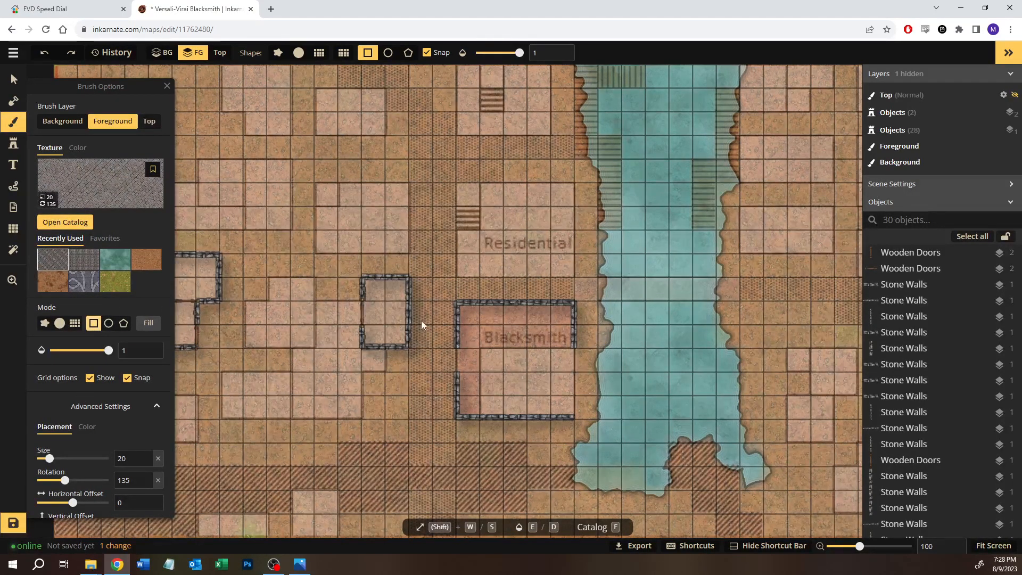
{"action": "mouse_move", "coordinate": [419, 283]}
{"action": "left_mouse_down"}
{"action": "mouse_move", "coordinate": [445, 369]}
{"action": "mouse_move", "coordinate": [447, 466]}
{"action": "left_mouse_up"}
{"action": "left_click", "coordinate": [381, 485]}
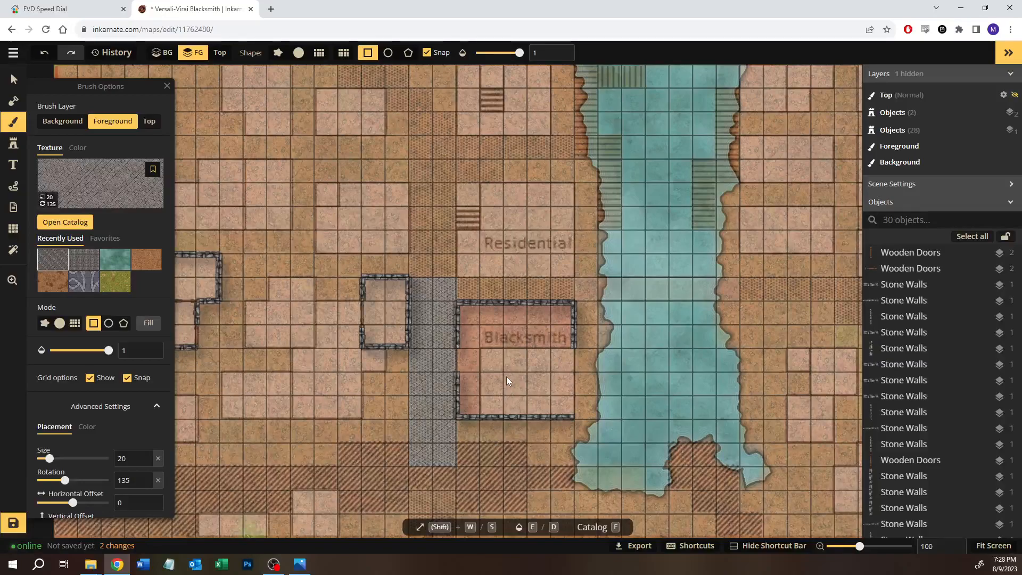
Step: Undo the rectangular path fill and set the texture rotation to 0
{"action": "key", "text": "ctrl+z"}
{"action": "double_click", "coordinate": [124, 481]}
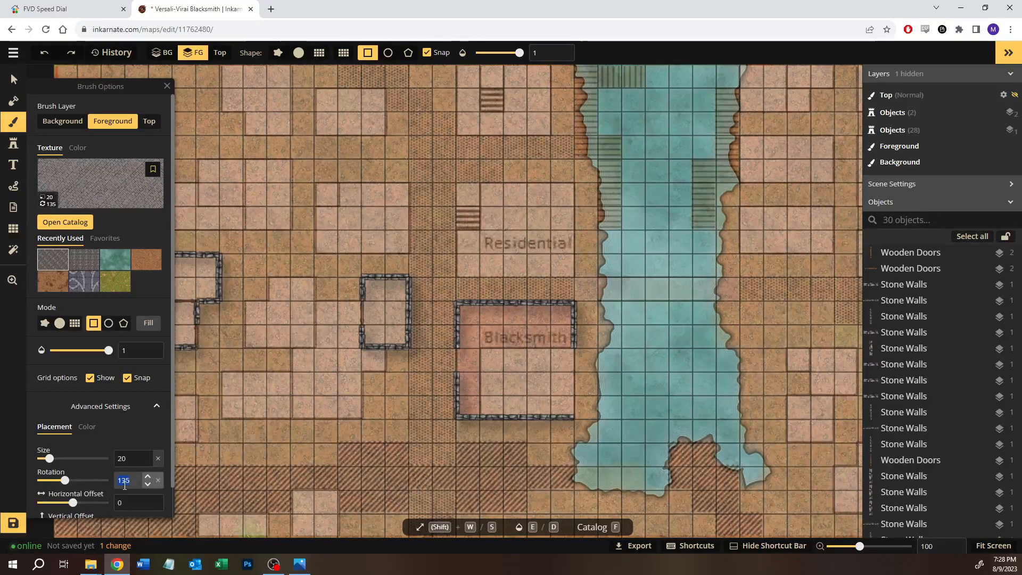
{"action": "type", "text": "0"}
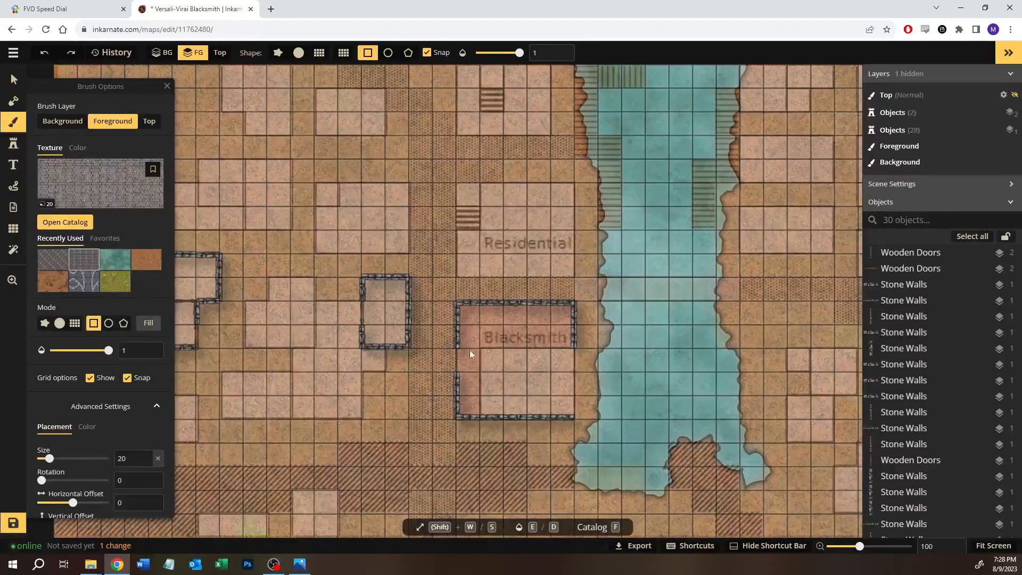
Step: Fill the north–south path west of the Blacksmith with two-square-wide cobblestone strips, seven squares tall beside it and eight squares tall north of it
{"action": "left_click_drag", "start_coordinate": [417, 292], "coordinate": [448, 459]}
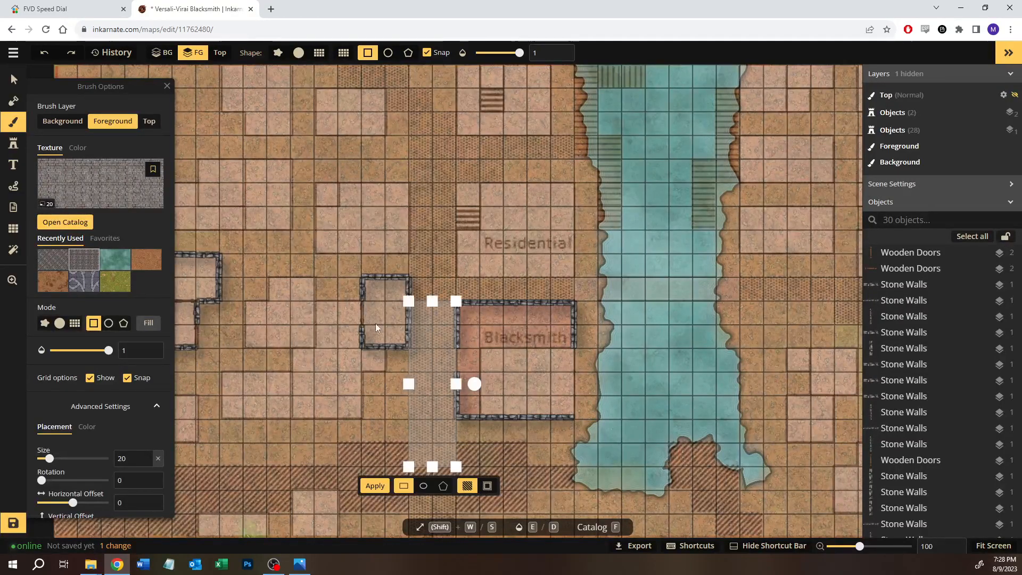
{"action": "left_click", "coordinate": [376, 487]}
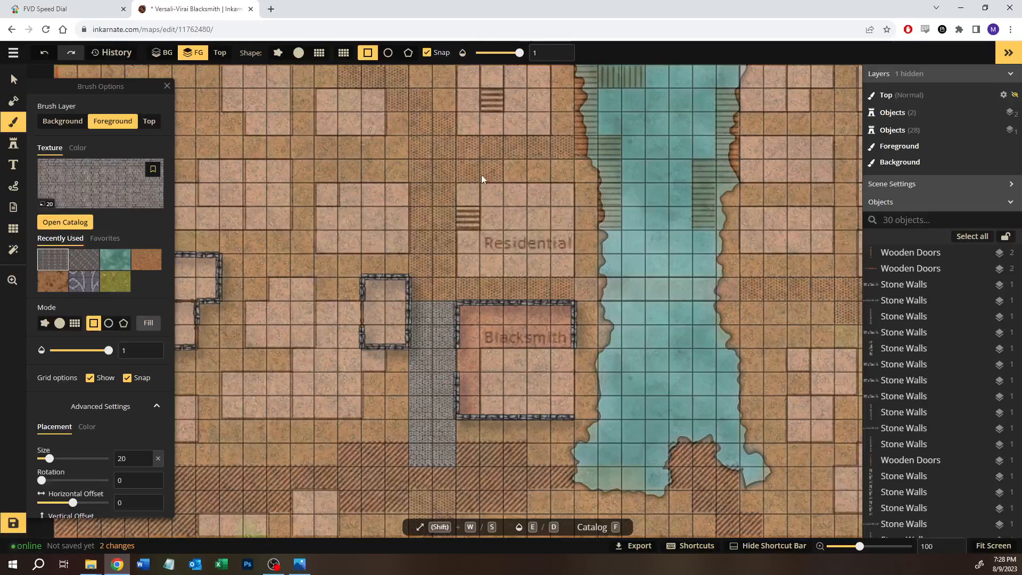
{"action": "mouse_move", "coordinate": [421, 137]}
{"action": "left_mouse_down"}
{"action": "mouse_move", "coordinate": [450, 216]}
{"action": "mouse_move", "coordinate": [448, 292]}
{"action": "left_mouse_up"}
{"action": "left_click_drag", "start_coordinate": [411, 110], "coordinate": [445, 290]}
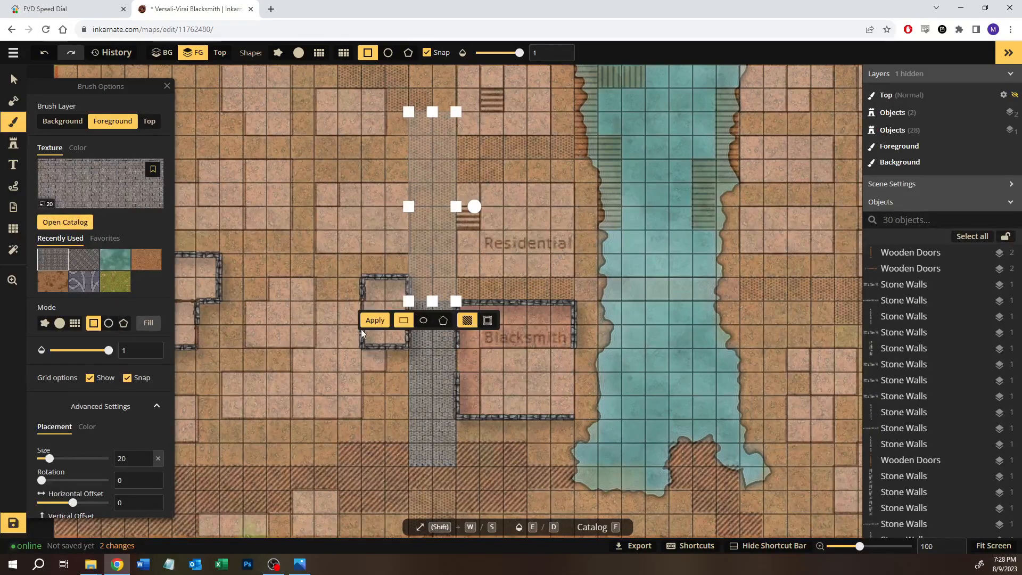
Step: Fill a two-by-two square cobblestone block at the map's southern edge, in line with the north–south path
{"action": "key", "text": "space"}
{"action": "left_click_drag", "start_coordinate": [486, 426], "coordinate": [472, 330]}
{"action": "left_click_drag", "start_coordinate": [404, 398], "coordinate": [433, 440]}
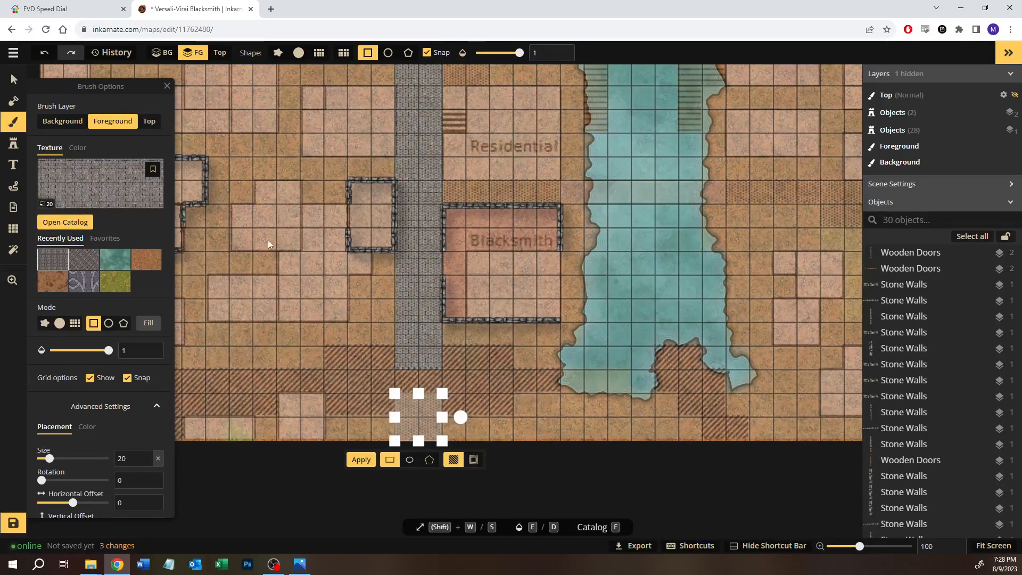
{"action": "left_click", "coordinate": [361, 459]}
Step: Set the texture rotation to 90 and fill the path branch north of Residential with a two-by-two block and a three-by-one strip
{"action": "key", "text": "space"}
{"action": "left_click_drag", "start_coordinate": [431, 88], "coordinate": [439, 329]}
{"action": "key", "text": "space"}
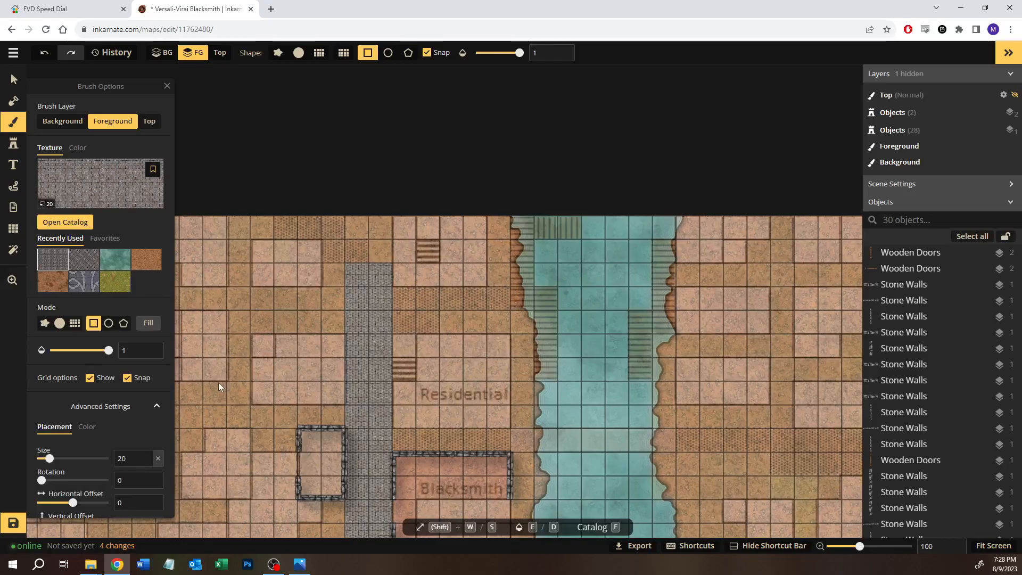
{"action": "left_click_drag", "start_coordinate": [131, 479], "coordinate": [103, 487]}
{"action": "type", "text": "90"}
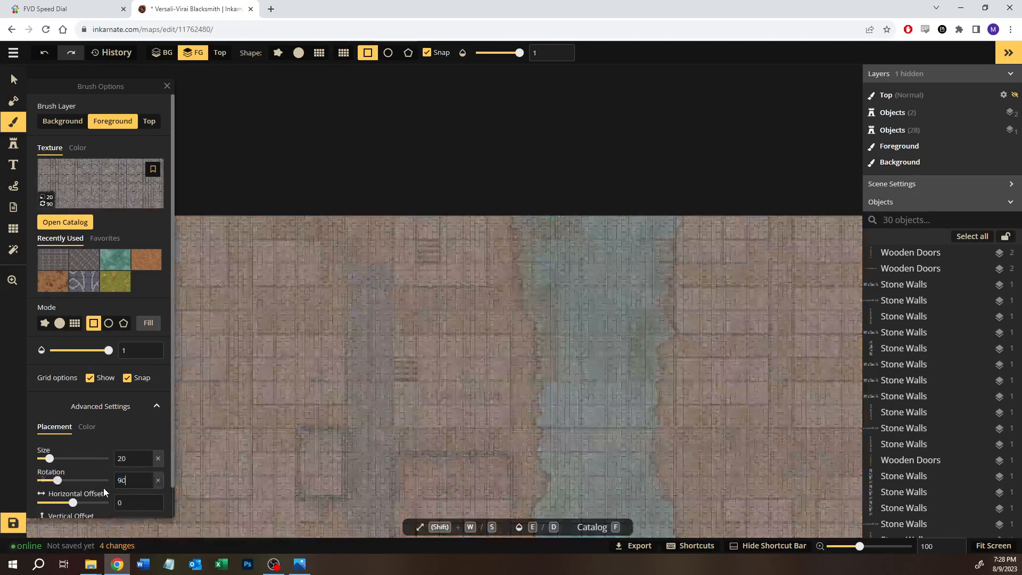
{"action": "mouse_move", "coordinate": [401, 299]}
{"action": "left_mouse_down"}
{"action": "mouse_move", "coordinate": [433, 327]}
{"action": "mouse_move", "coordinate": [433, 294]}
{"action": "mouse_move", "coordinate": [417, 336]}
{"action": "left_mouse_up"}
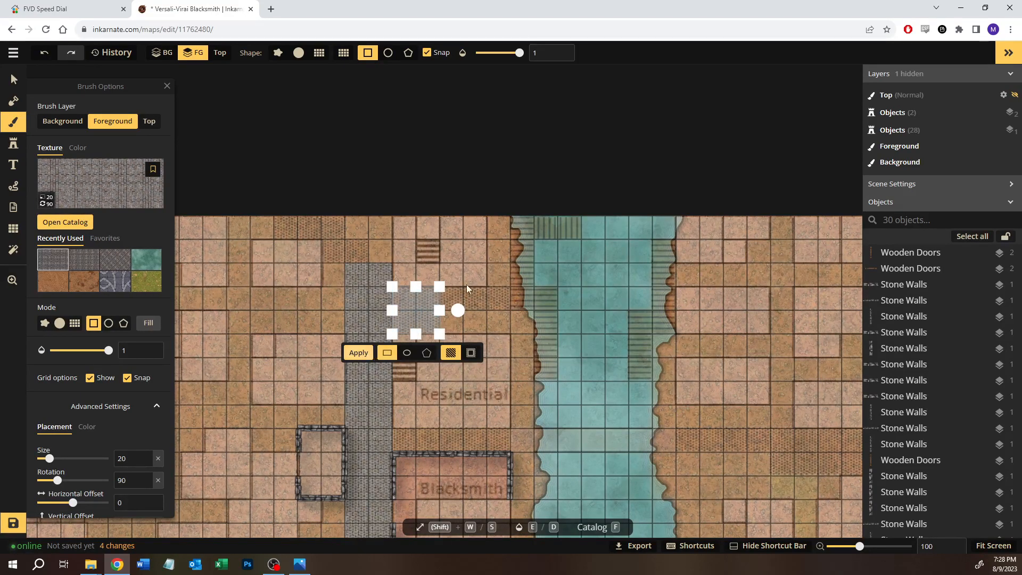
{"action": "key", "text": "Return"}
{"action": "left_click_drag", "start_coordinate": [461, 298], "coordinate": [506, 304]}
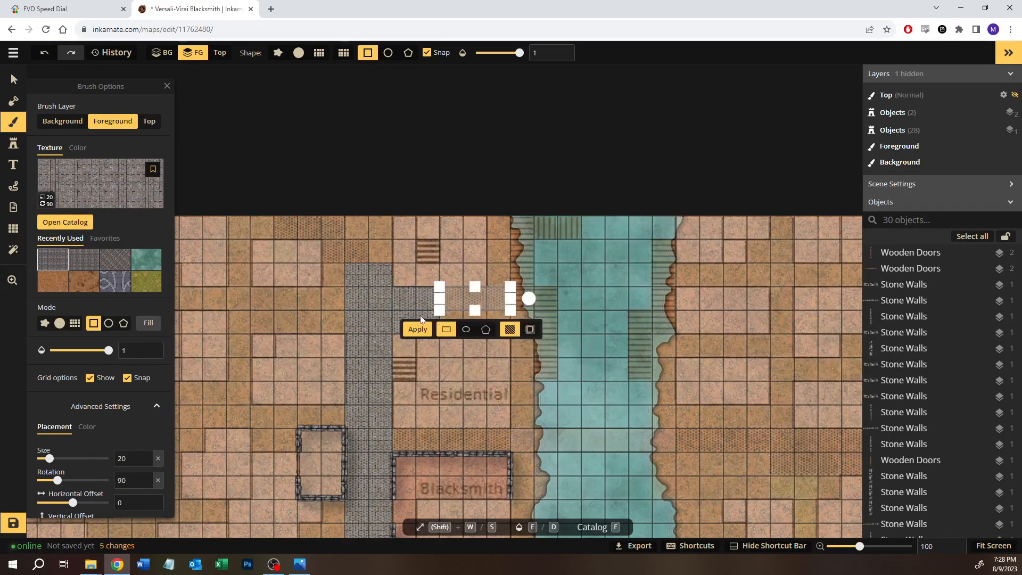
{"action": "key", "text": "Return"}
Step: Fill a five-by-one strip along the Blacksmith's north wall and the path east of the river with eight-by-one and seven-by-two rectangles
{"action": "left_click_drag", "start_coordinate": [399, 434], "coordinate": [500, 446]}
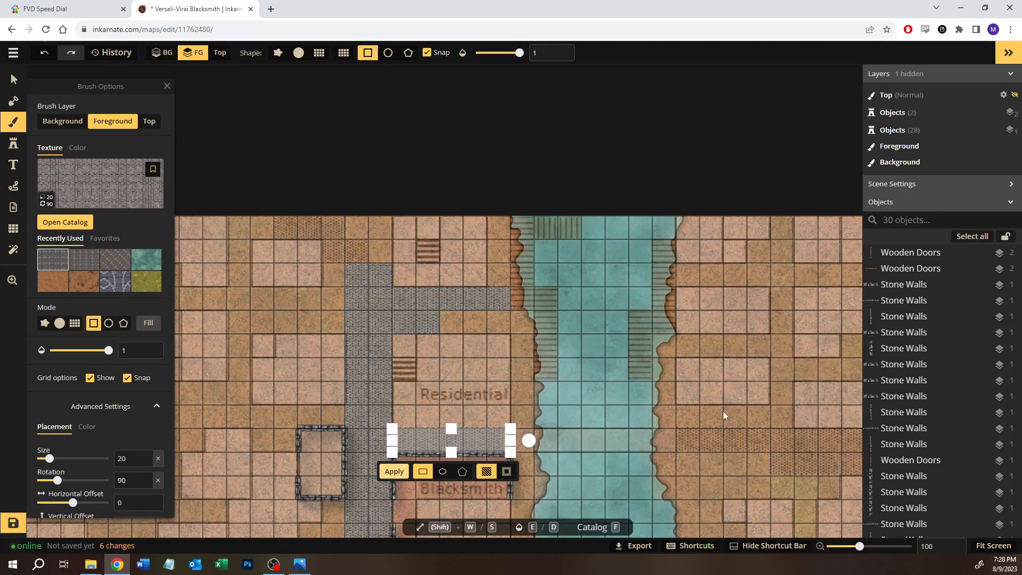
{"action": "key", "text": "Return"}
{"action": "left_click_drag", "start_coordinate": [682, 430], "coordinate": [854, 449]}
{"action": "mouse_move", "coordinate": [744, 489]}
{"action": "left_mouse_down"}
{"action": "mouse_move", "coordinate": [604, 481]}
{"action": "mouse_move", "coordinate": [595, 434]}
{"action": "left_mouse_up"}
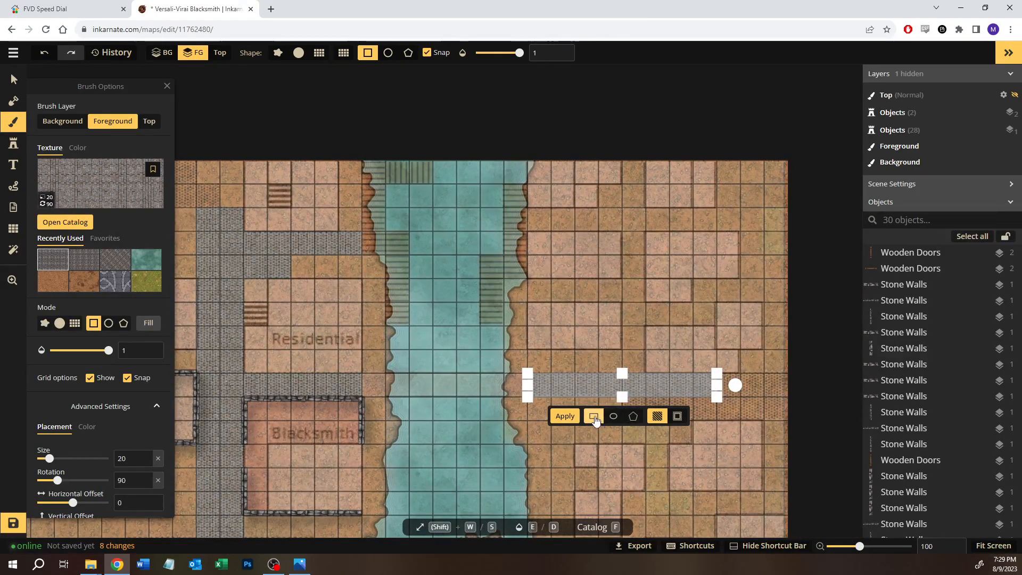
{"action": "left_click", "coordinate": [759, 382]}
{"action": "left_click_drag", "start_coordinate": [645, 408], "coordinate": [625, 418]}
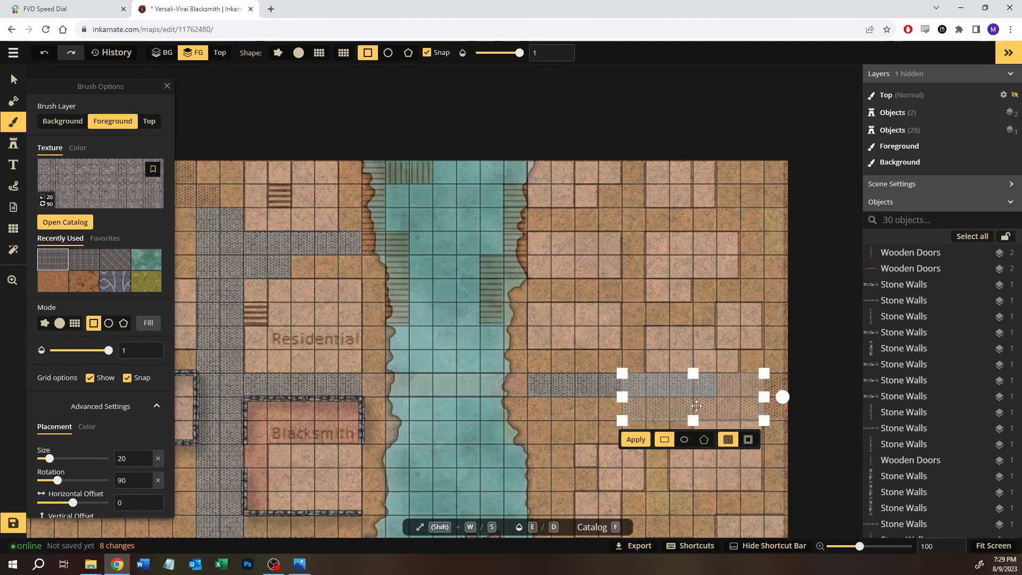
{"action": "left_click_drag", "start_coordinate": [765, 396], "coordinate": [782, 396]}
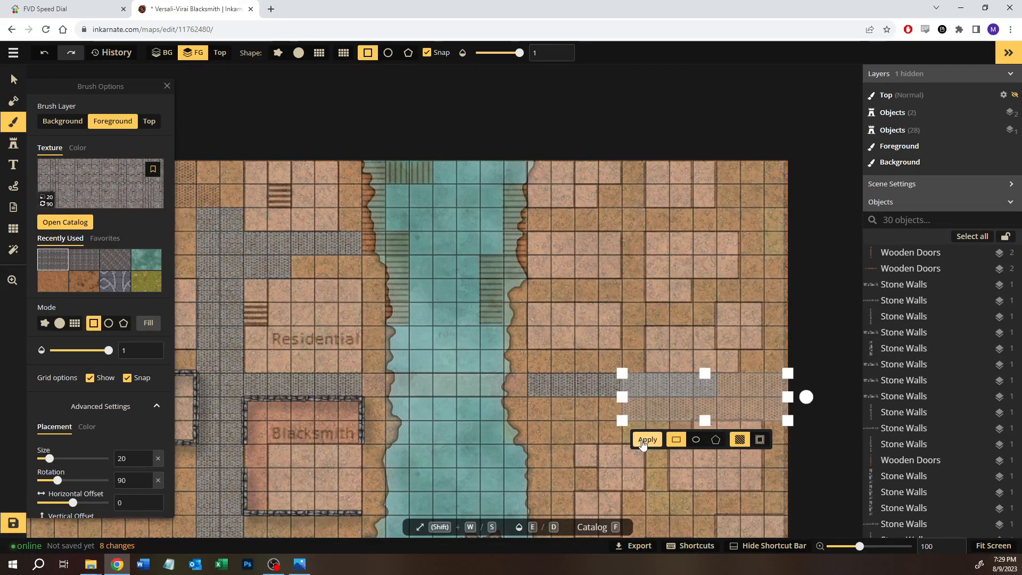
{"action": "left_click", "coordinate": [479, 392]}
Step: Preview the map without the Blacksmith Area.JPG reference by unlocking it and setting its opacity to 0, and restore it to 0.3 and locked
{"action": "scroll", "coordinate": [471, 394], "scroll_direction": "down", "scroll_amount": 3}
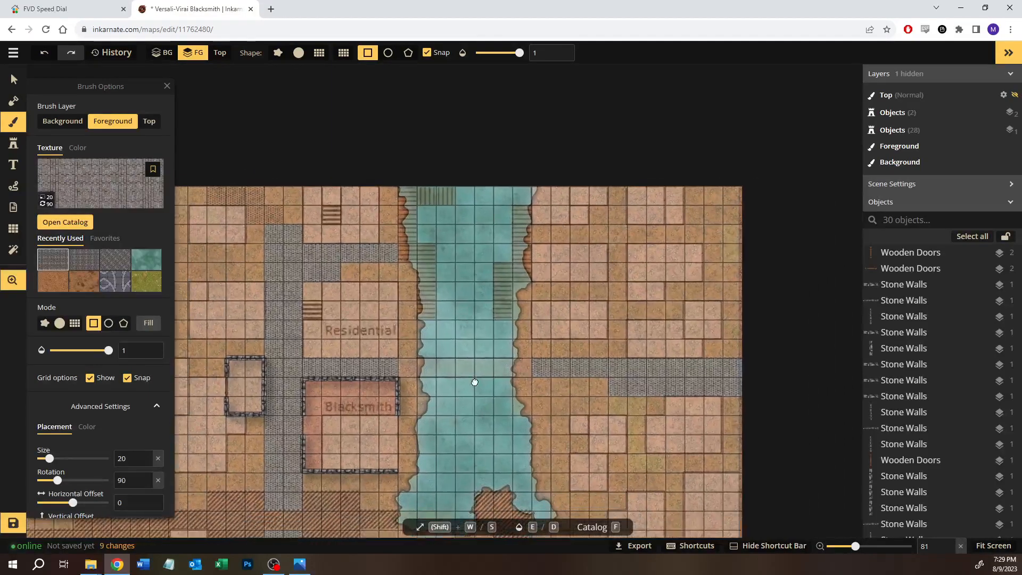
{"action": "scroll", "coordinate": [503, 356], "scroll_direction": "down", "scroll_amount": 3}
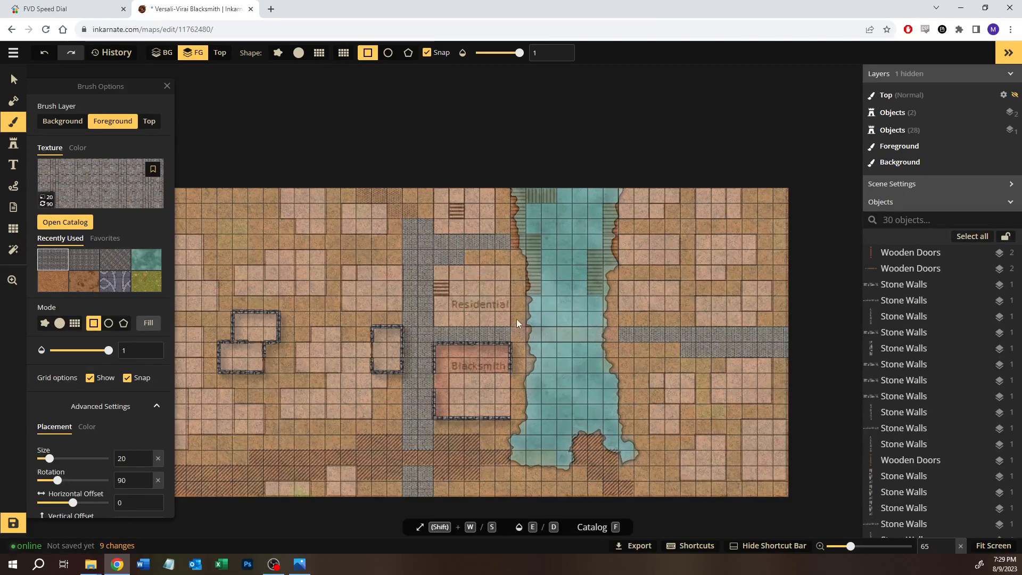
{"action": "scroll", "coordinate": [922, 416], "scroll_direction": "down", "scroll_amount": 5}
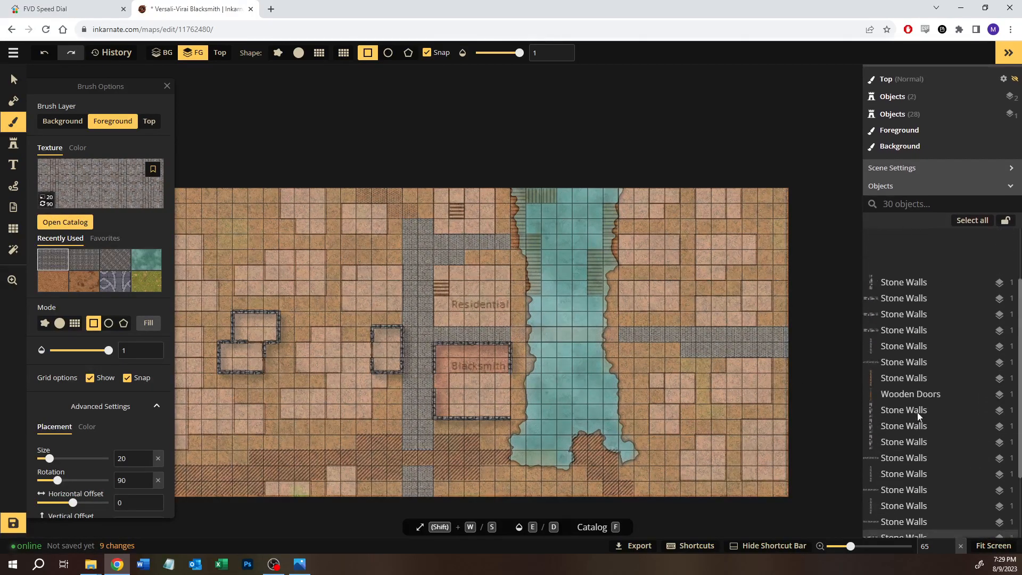
{"action": "left_click", "coordinate": [986, 529]}
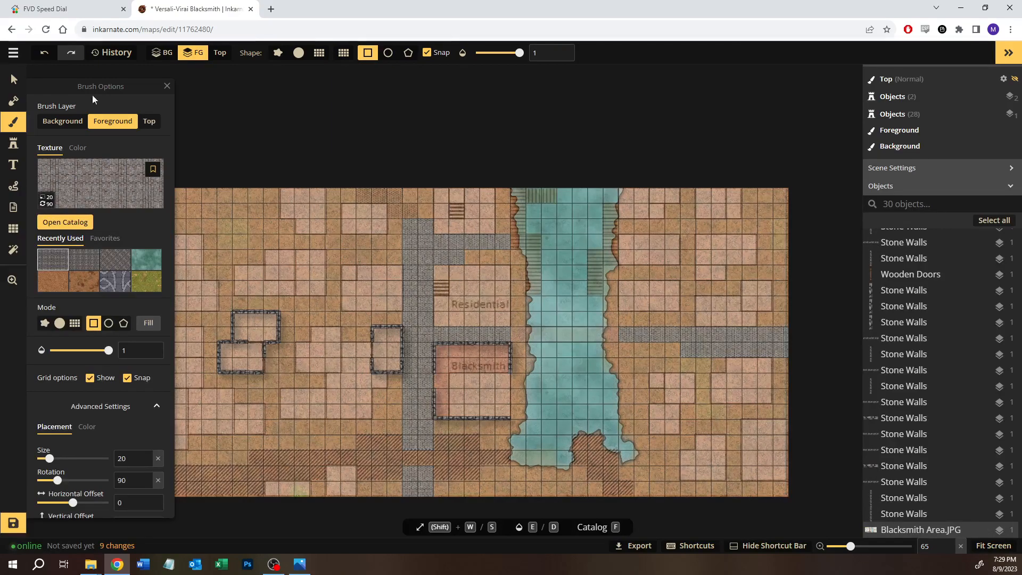
{"action": "left_click", "coordinate": [14, 79]}
{"action": "left_click", "coordinate": [250, 196]}
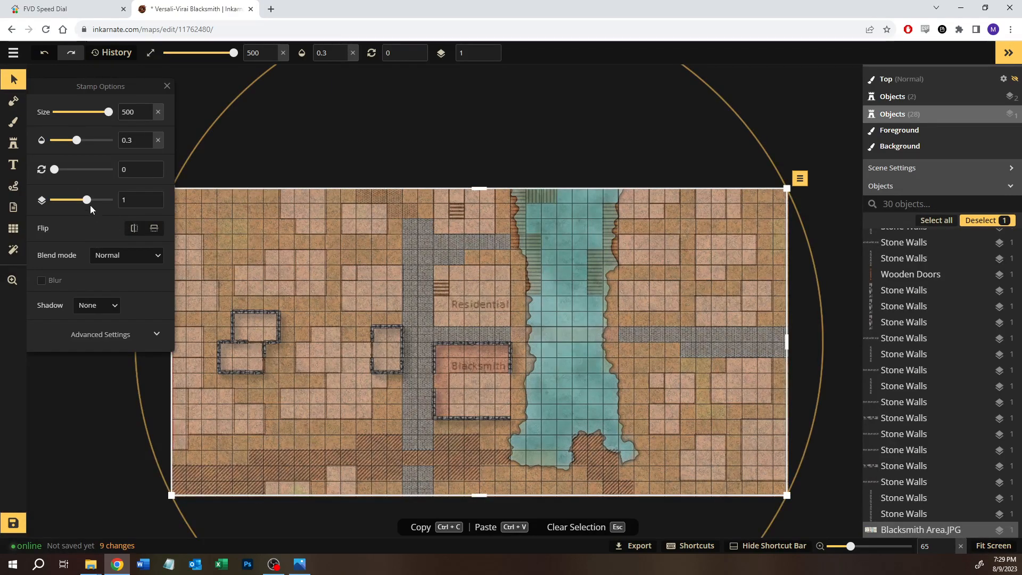
{"action": "left_click_drag", "start_coordinate": [80, 140], "coordinate": [14, 140]}
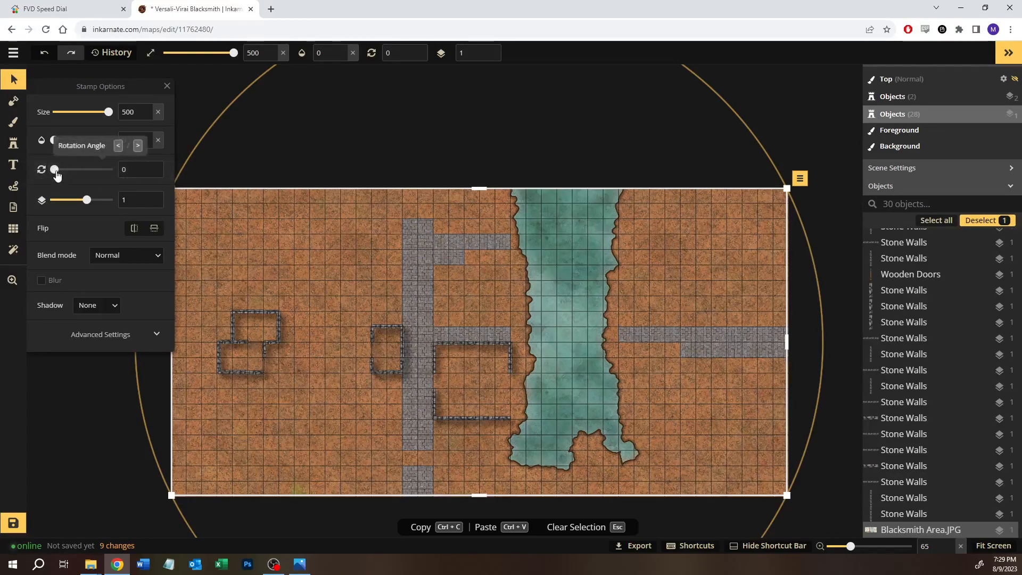
{"action": "left_click_drag", "start_coordinate": [54, 140], "coordinate": [79, 141]}
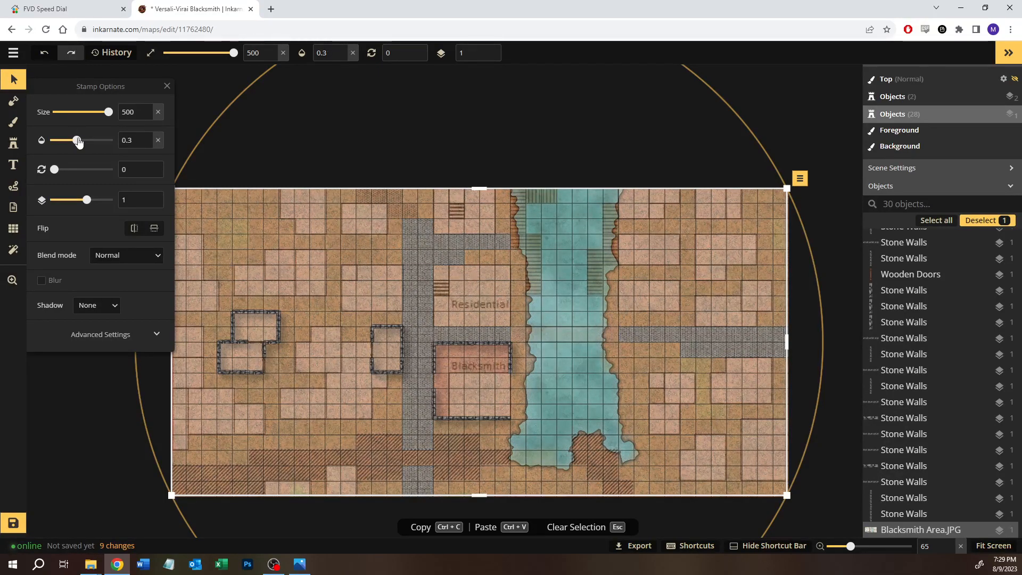
{"action": "left_click", "coordinate": [985, 529]}
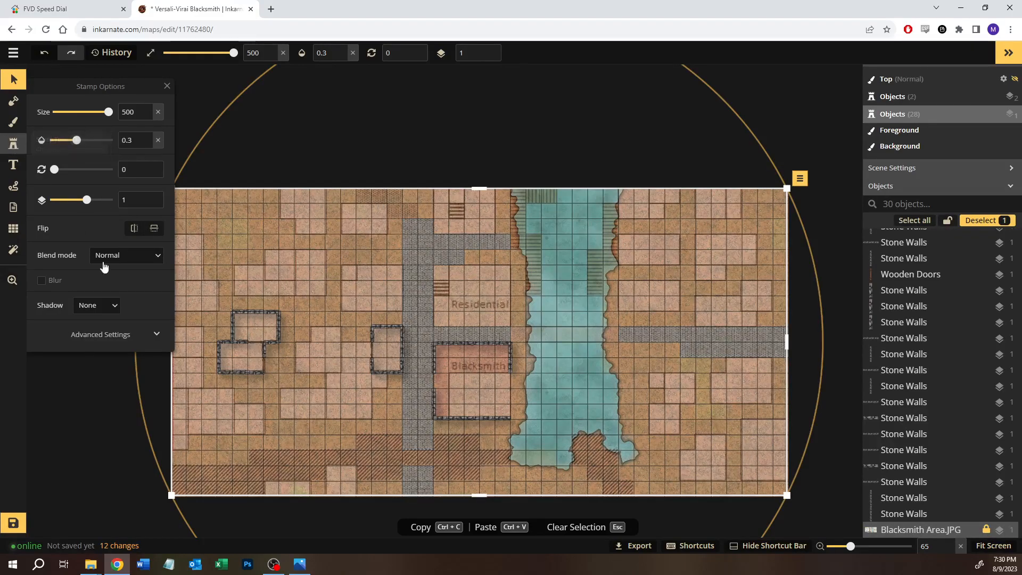
{"action": "left_click", "coordinate": [13, 143]}
{"action": "left_click", "coordinate": [80, 176]}
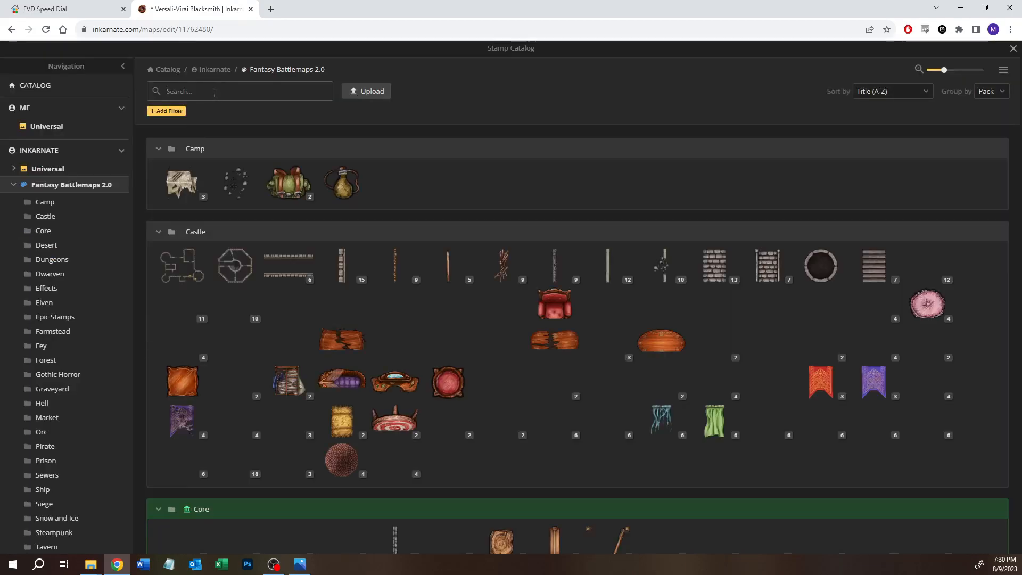
{"action": "type", "text": "cry"}
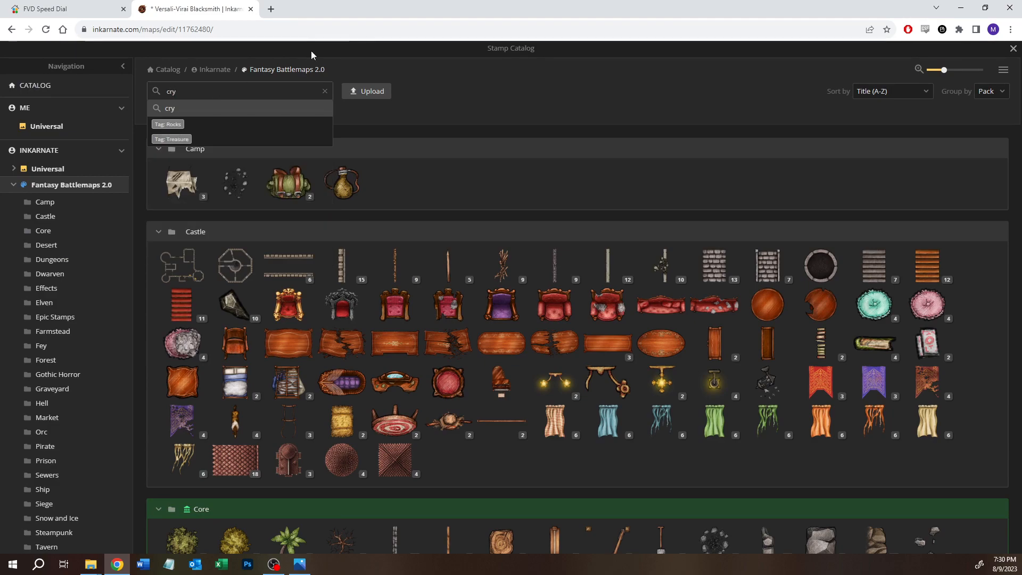
{"action": "left_click", "coordinate": [1011, 49]}
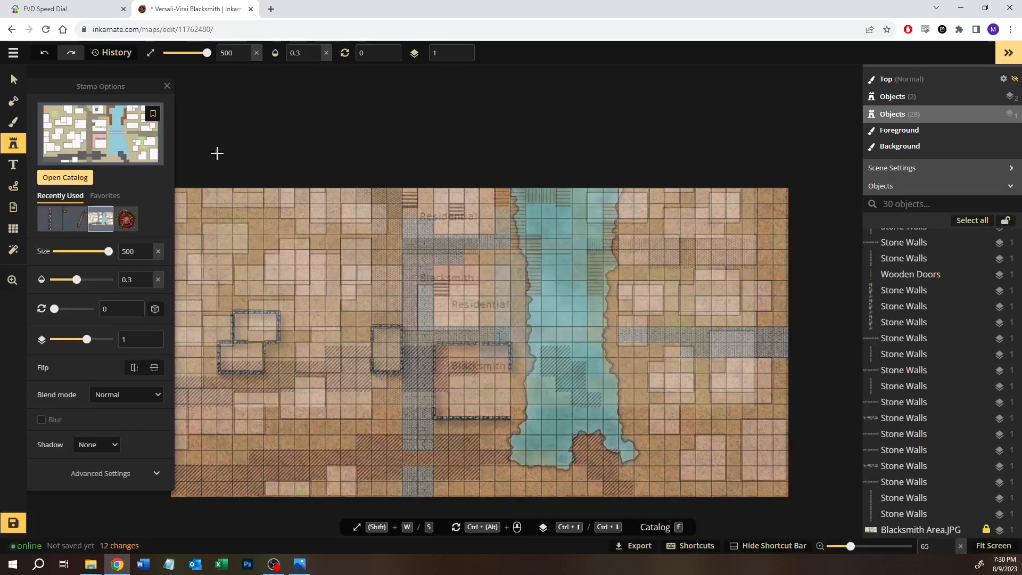
Step: Search the texture catalog for "crypt", choose the dark grey stone-block texture from Gothic Horror for the foreground brush, and consult the reference image
{"action": "left_click", "coordinate": [14, 122]}
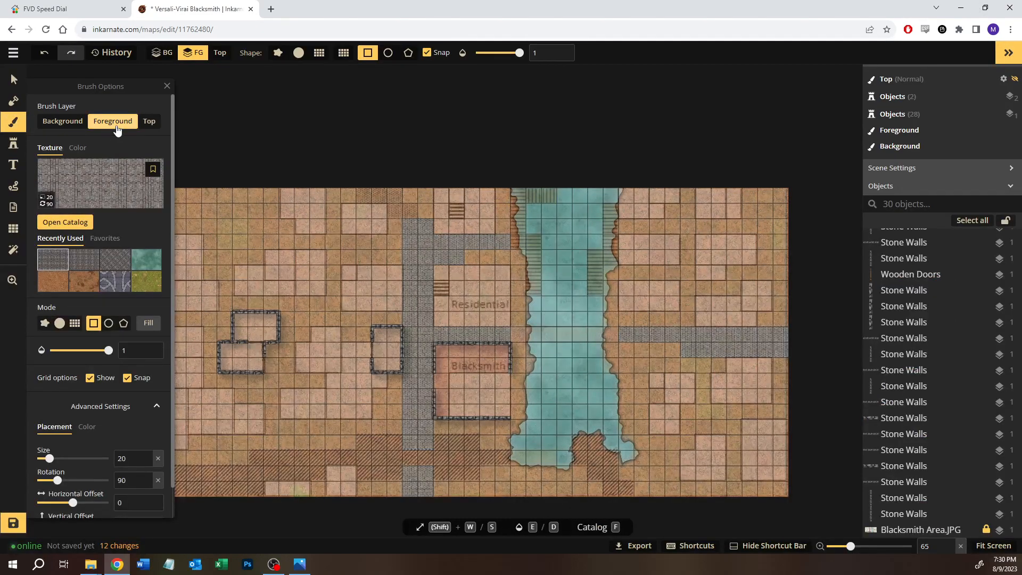
{"action": "left_click", "coordinate": [44, 222]}
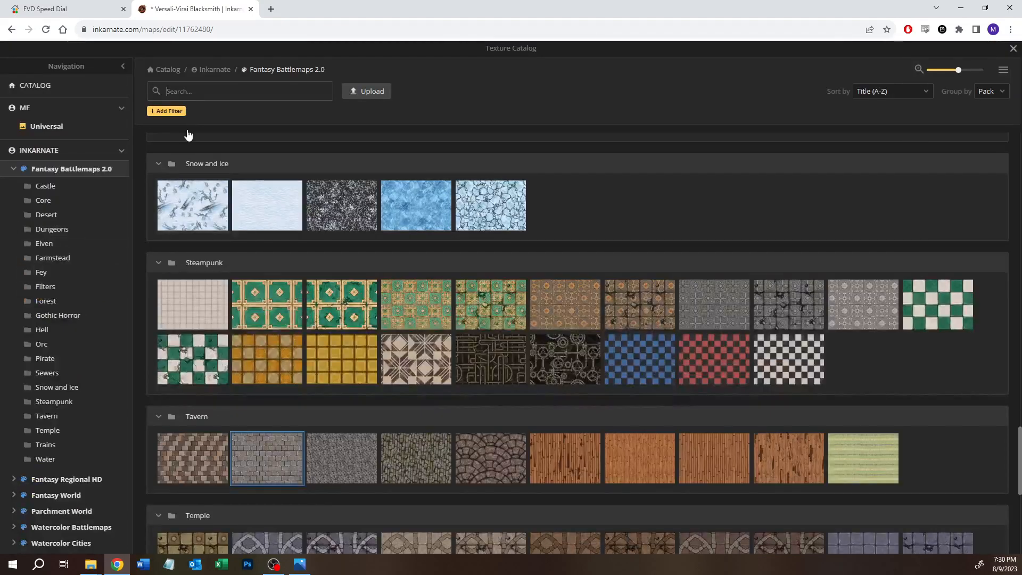
{"action": "type", "text": "crypt"}
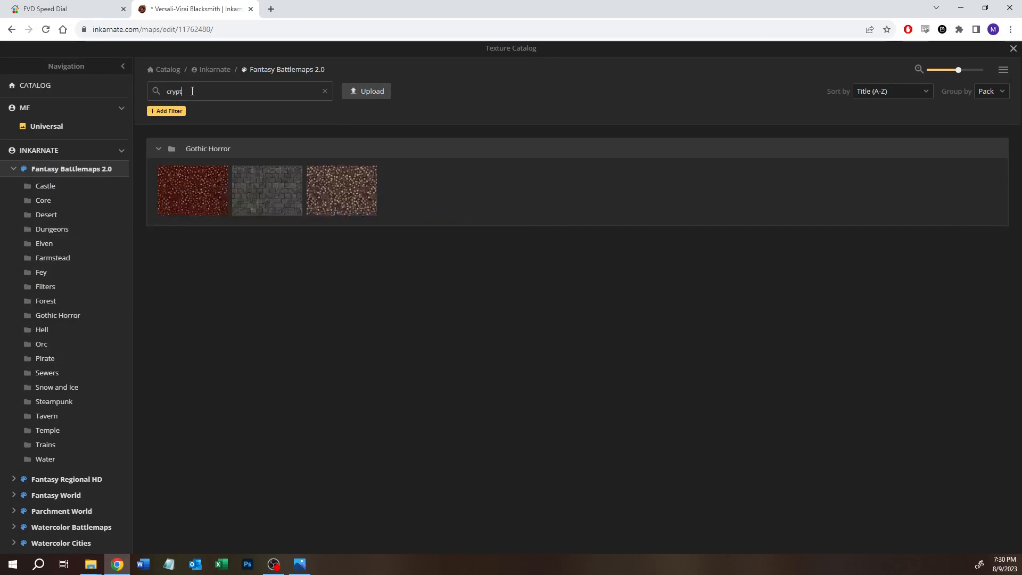
{"action": "left_click", "coordinate": [269, 208]}
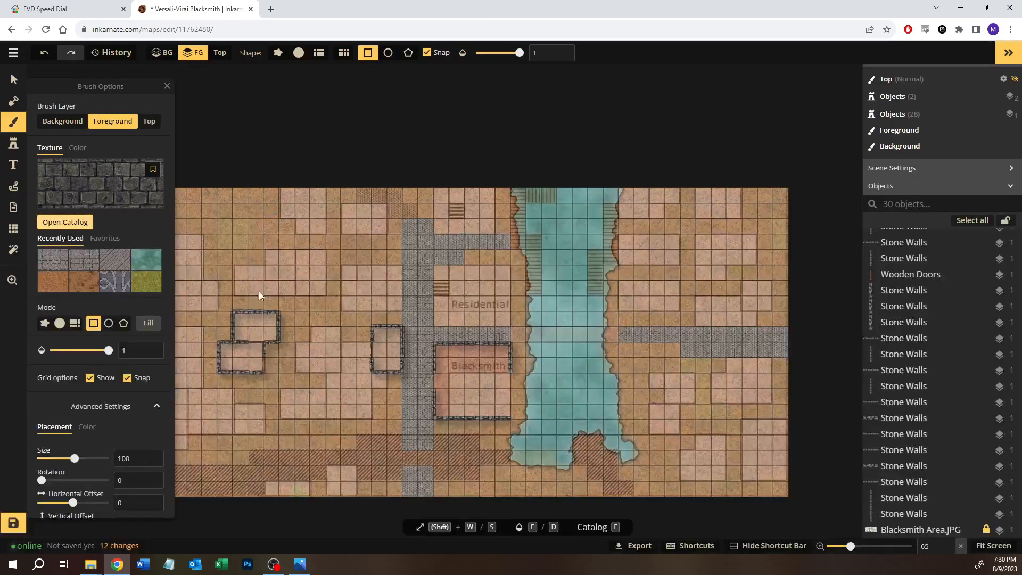
{"action": "key", "text": "alt+Tab"}
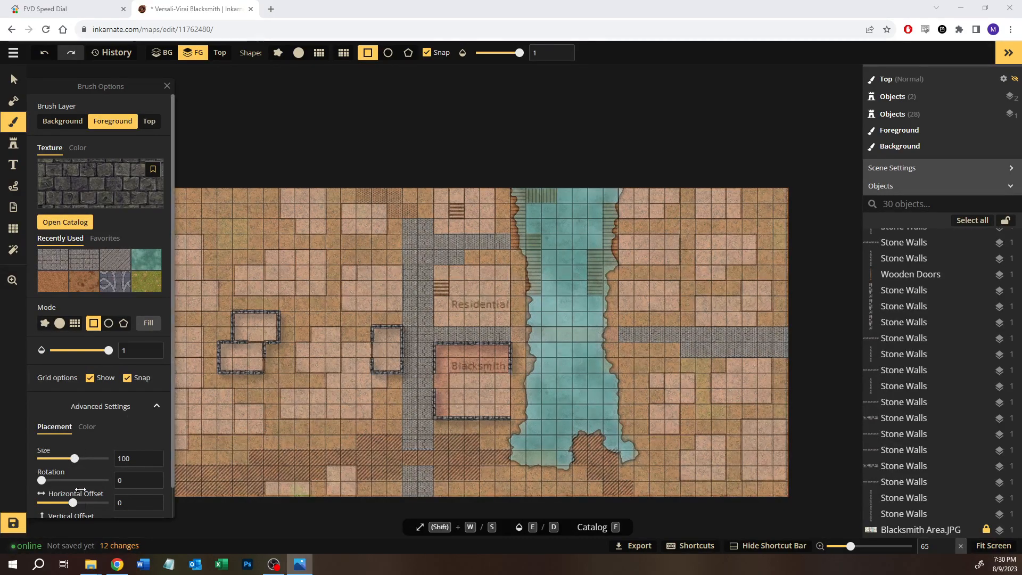
{"action": "mouse_move", "coordinate": [372, 467]}
{"action": "left_mouse_down"}
{"action": "mouse_move", "coordinate": [399, 394]}
{"action": "mouse_move", "coordinate": [462, 301]}
{"action": "mouse_move", "coordinate": [596, 250]}
{"action": "left_mouse_up"}
{"action": "key", "text": "space"}
{"action": "scroll", "coordinate": [530, 315], "scroll_direction": "up", "scroll_amount": 2}
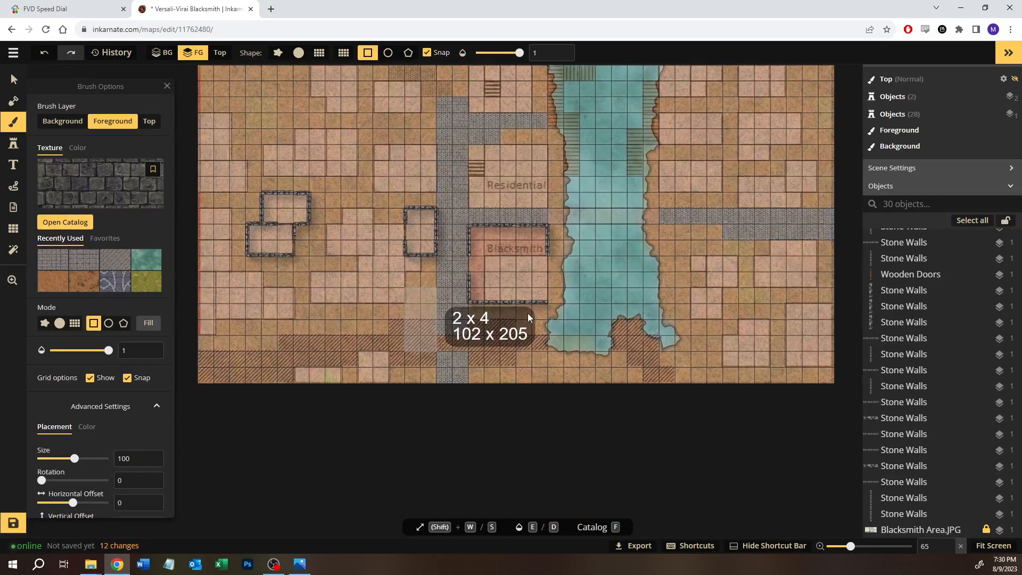
{"action": "key", "text": "v"}
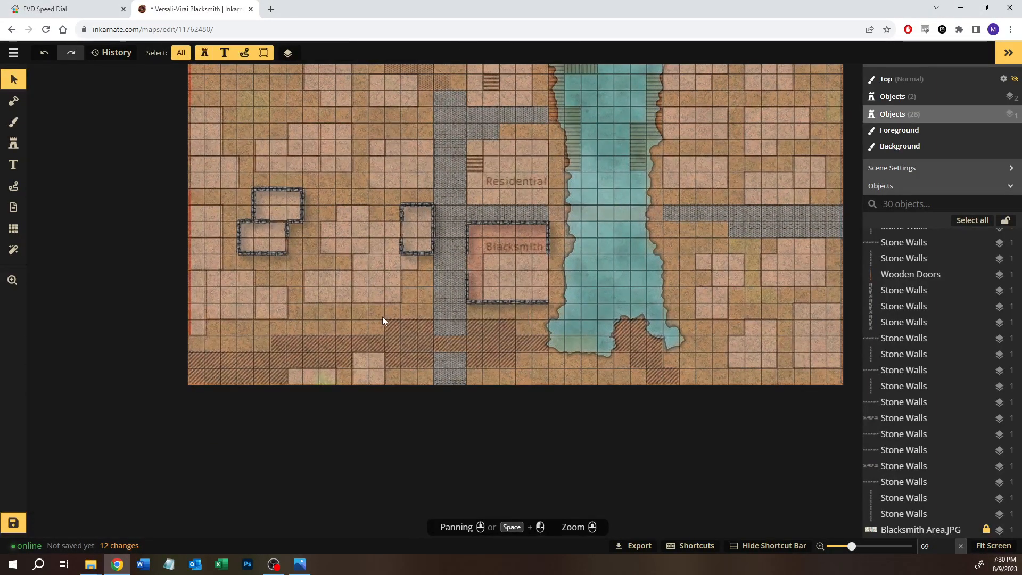
Step: Set the foreground stone texture's brightness to 125, rotation to 90 and size to 50, checking the reference image for the settings
{"action": "left_click", "coordinate": [13, 120]}
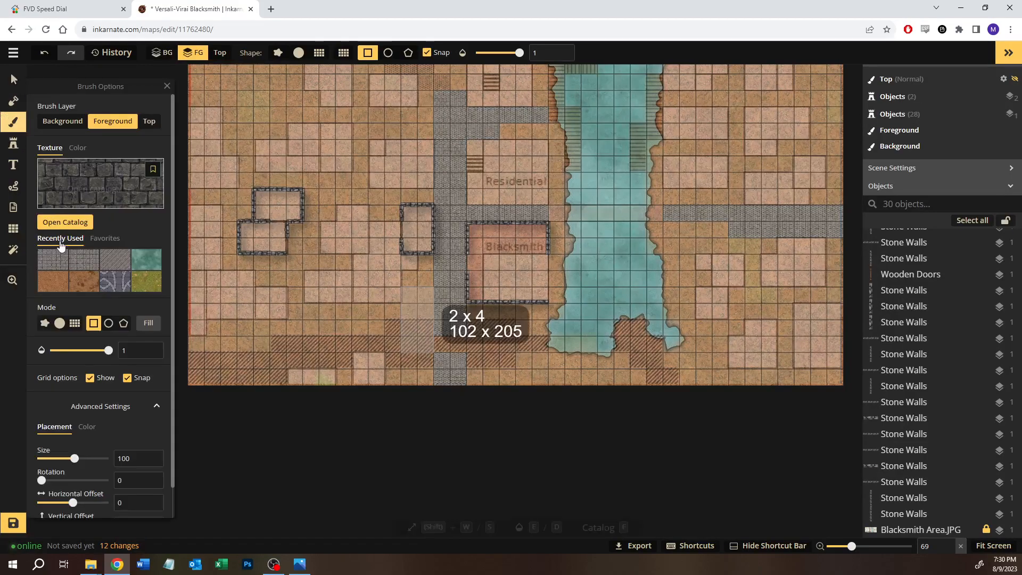
{"action": "left_click", "coordinate": [87, 427]}
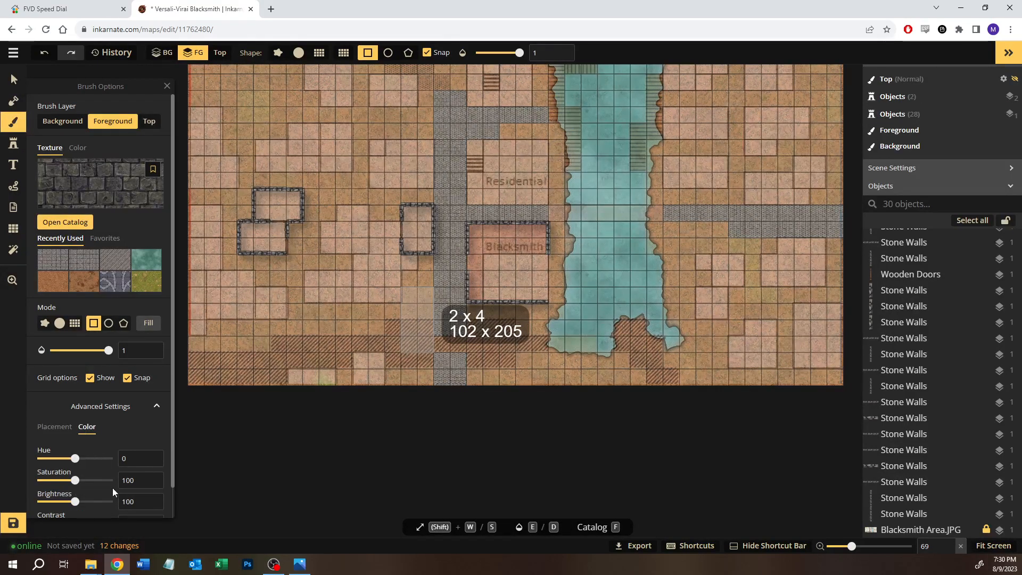
{"action": "type", "text": "125"}
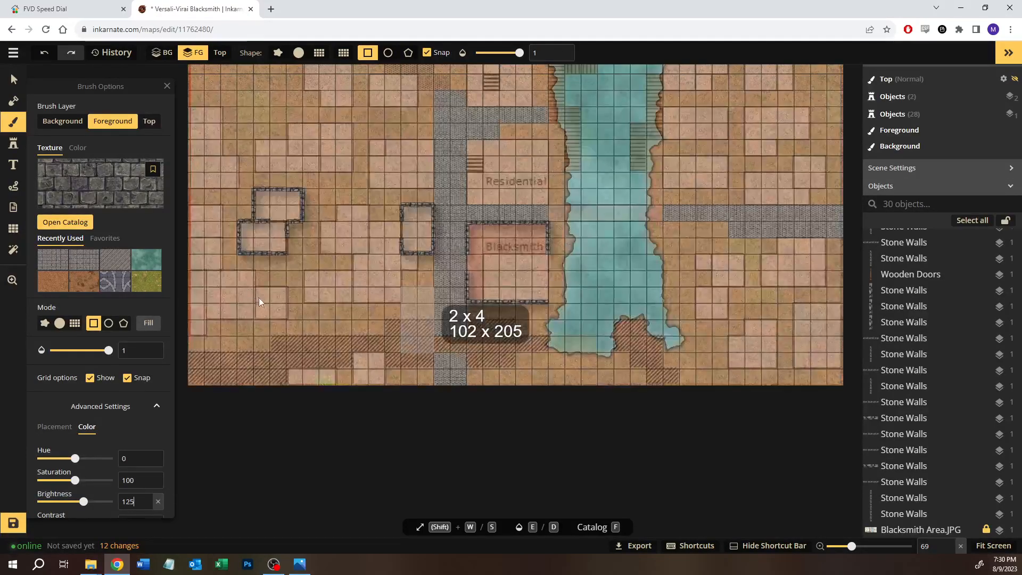
{"action": "left_click", "coordinate": [54, 426]}
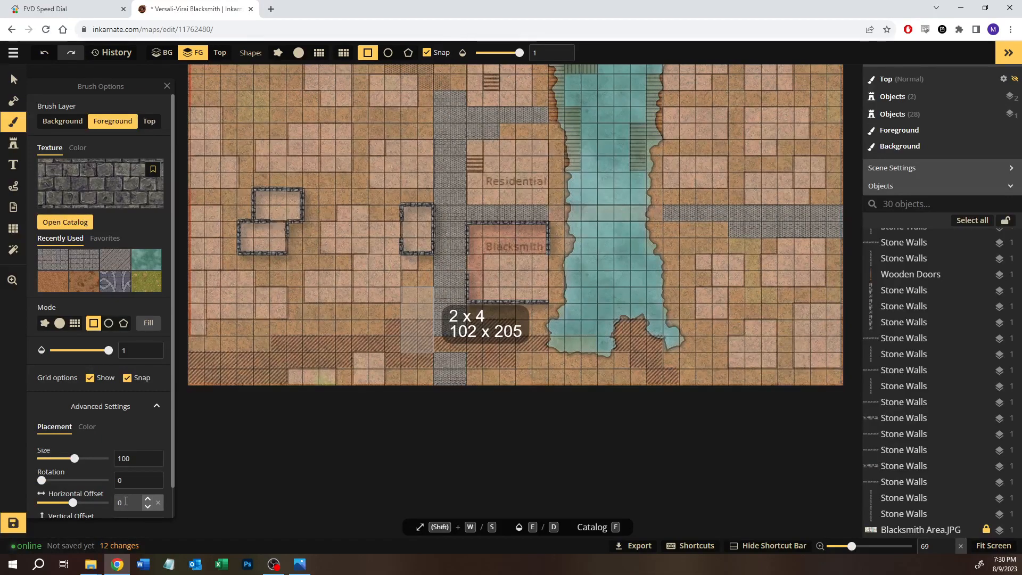
{"action": "left_click", "coordinate": [299, 564]}
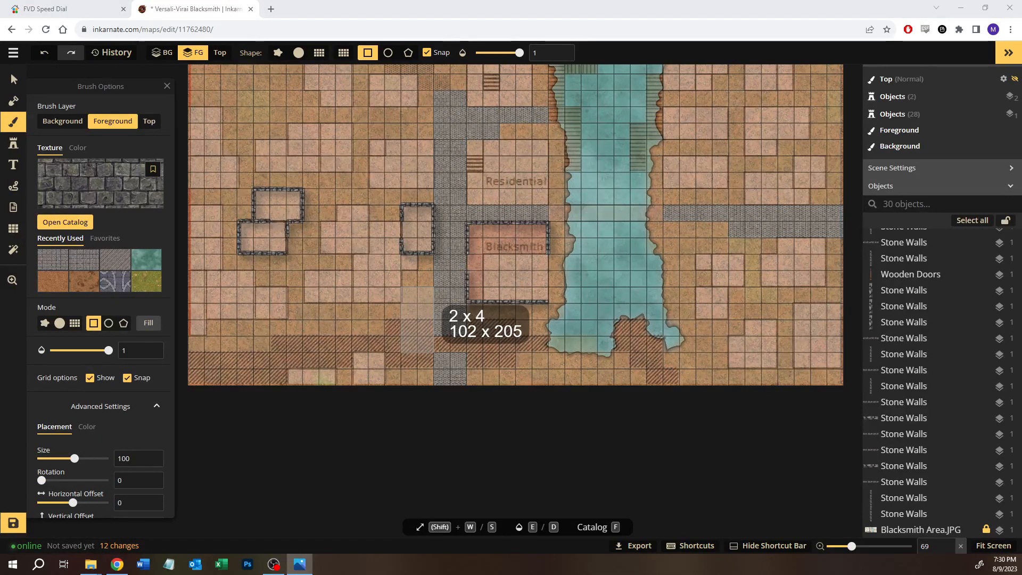
{"action": "left_click", "coordinate": [120, 481]}
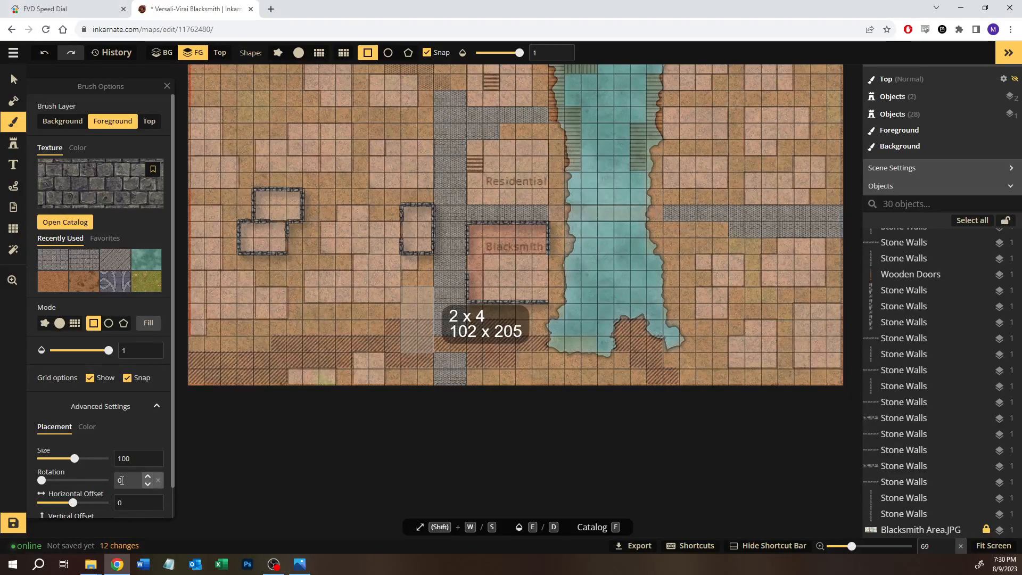
{"action": "type", "text": "90"}
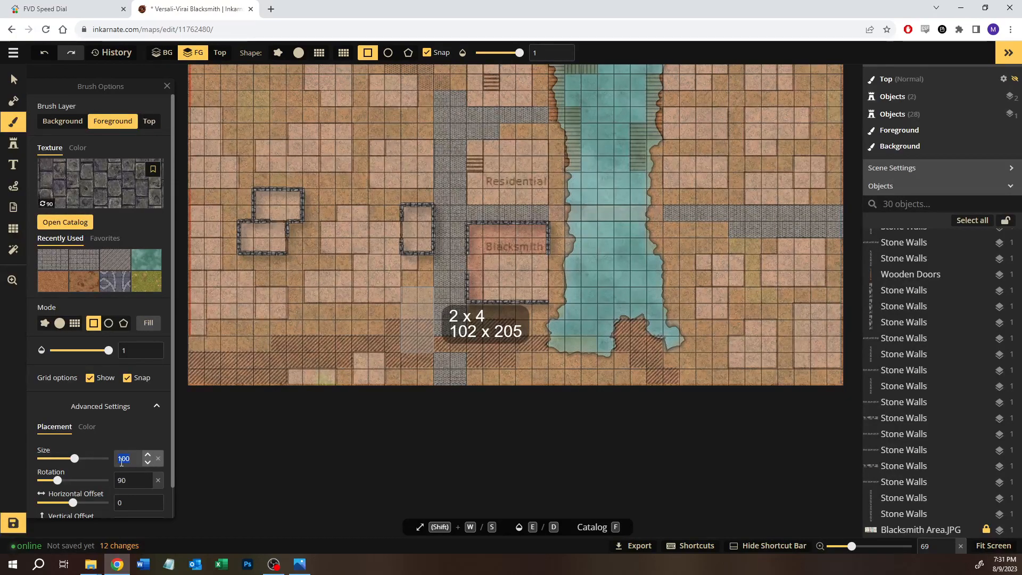
{"action": "type", "text": "50"}
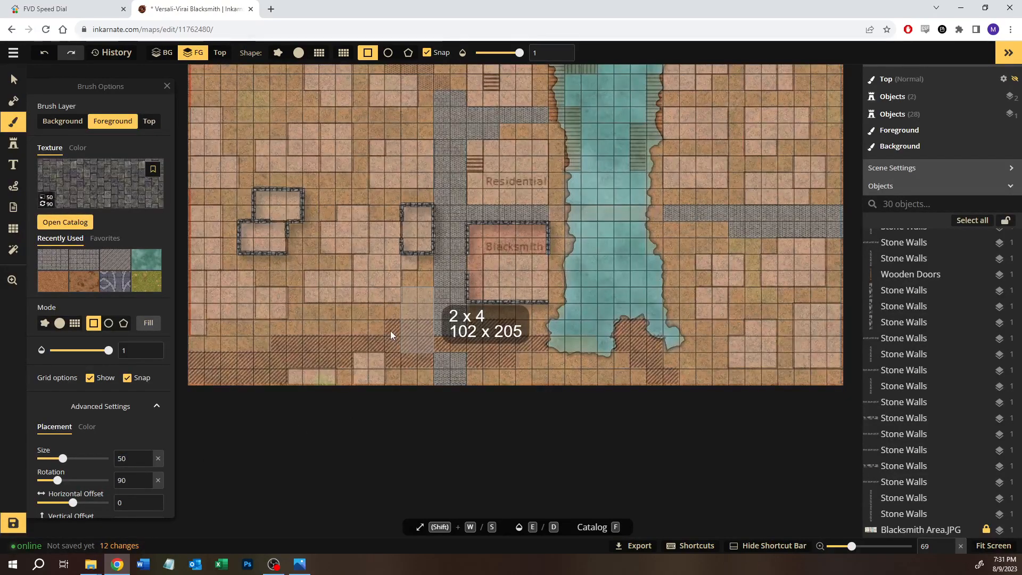
Step: Fill a four-by-two rectangle of dark crypt stone over the hatched path near the map's southwest corner
{"action": "left_click_drag", "start_coordinate": [391, 331], "coordinate": [391, 330]}
{"action": "left_click", "coordinate": [267, 344]}
{"action": "left_click_drag", "start_coordinate": [309, 359], "coordinate": [349, 365]}
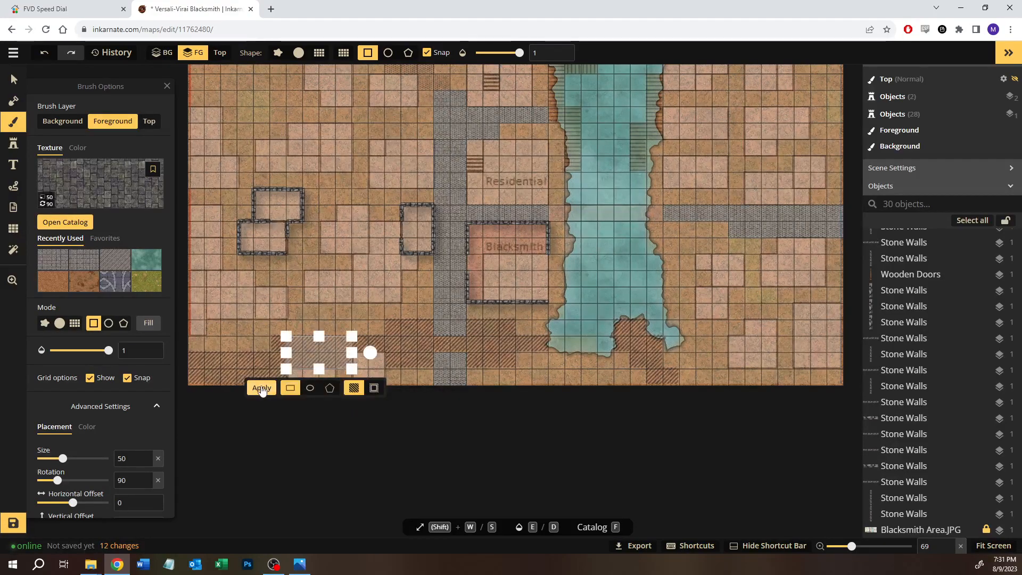
{"action": "left_click", "coordinate": [262, 387]}
{"action": "scroll", "coordinate": [267, 326], "scroll_direction": "up", "scroll_amount": 5}
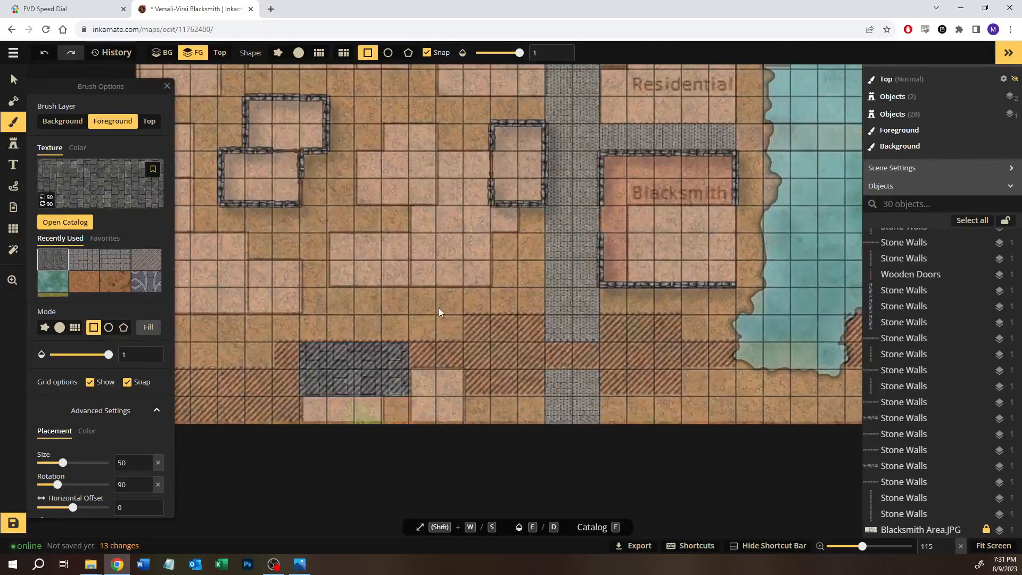
Step: Extend the dark stone path west with a one-by-two piece and a six-by-two rectangle reaching the map's southwest corner
{"action": "left_click_drag", "start_coordinate": [419, 351], "coordinate": [456, 274]}
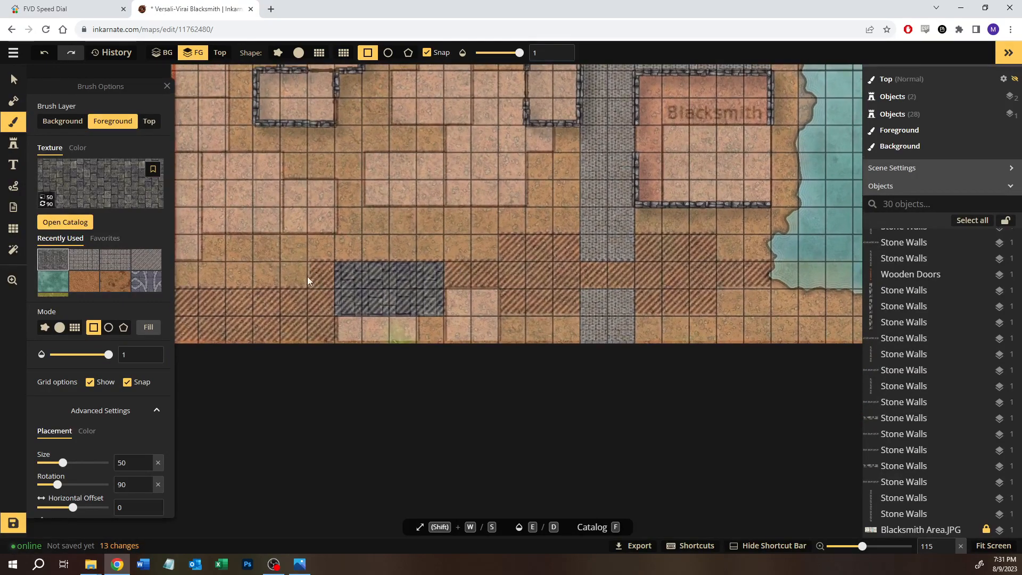
{"action": "left_click_drag", "start_coordinate": [337, 302], "coordinate": [309, 262]}
{"action": "left_click", "coordinate": [262, 336]}
{"action": "left_click_drag", "start_coordinate": [250, 299], "coordinate": [349, 244]}
{"action": "mouse_move", "coordinate": [284, 251]}
{"action": "left_mouse_down"}
{"action": "mouse_move", "coordinate": [406, 283]}
{"action": "mouse_move", "coordinate": [432, 241]}
{"action": "left_mouse_up"}
{"action": "left_click_drag", "start_coordinate": [354, 264], "coordinate": [354, 287]}
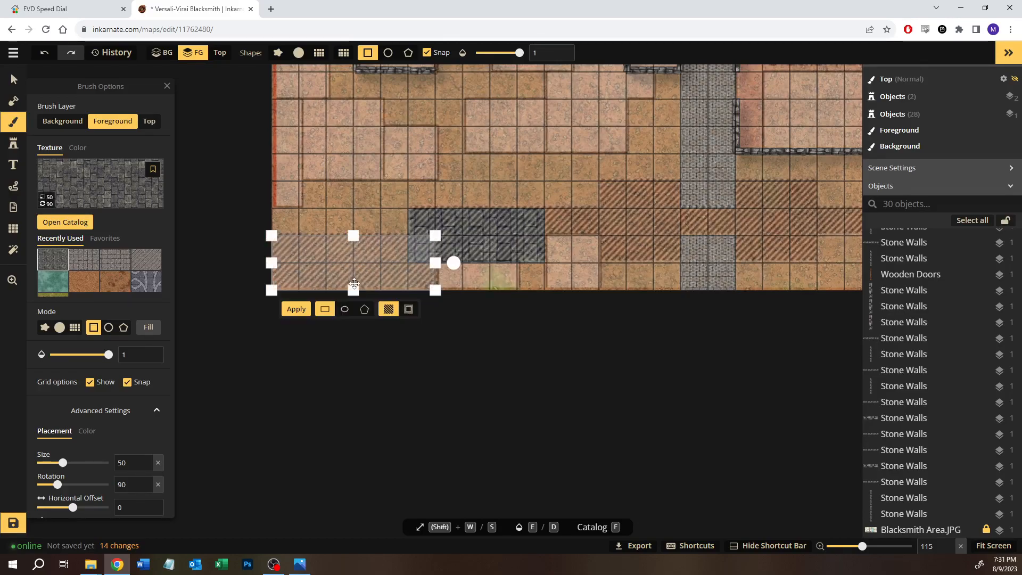
{"action": "left_click", "coordinate": [296, 309]}
Step: Fill a twelve-by-one strip of dark stone from the southwest block east across the cobblestone path to the river bank
{"action": "mouse_move", "coordinate": [556, 215]}
{"action": "left_mouse_down"}
{"action": "mouse_move", "coordinate": [686, 240]}
{"action": "mouse_move", "coordinate": [800, 226]}
{"action": "mouse_move", "coordinate": [613, 222]}
{"action": "mouse_move", "coordinate": [877, 225]}
{"action": "mouse_move", "coordinate": [775, 219]}
{"action": "mouse_move", "coordinate": [775, 228]}
{"action": "left_mouse_up"}
{"action": "mouse_move", "coordinate": [776, 274]}
{"action": "left_mouse_down"}
{"action": "mouse_move", "coordinate": [554, 298]}
{"action": "mouse_move", "coordinate": [524, 249]}
{"action": "left_mouse_up"}
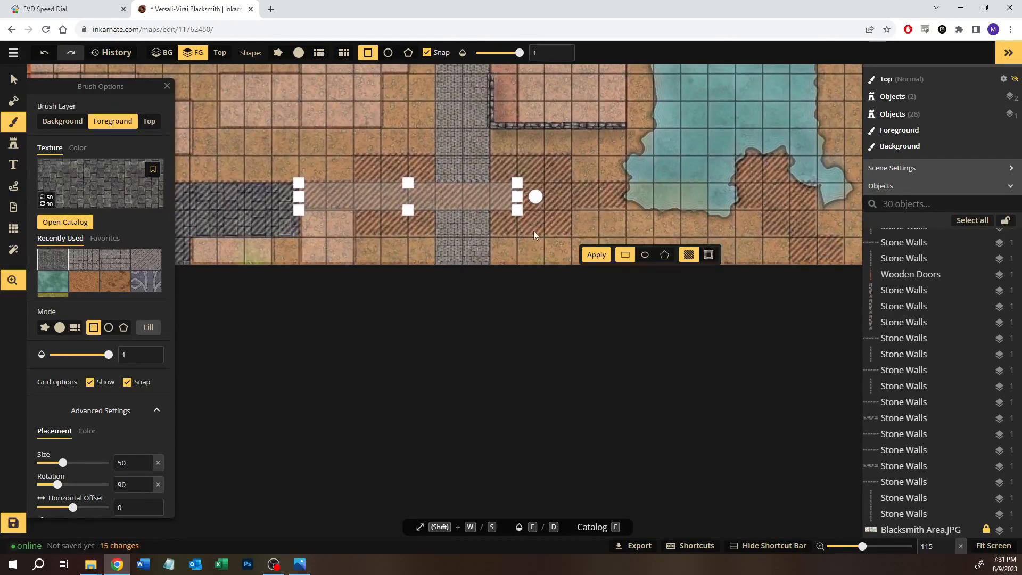
{"action": "left_click_drag", "start_coordinate": [517, 198], "coordinate": [626, 198]}
{"action": "left_click", "coordinate": [394, 228]}
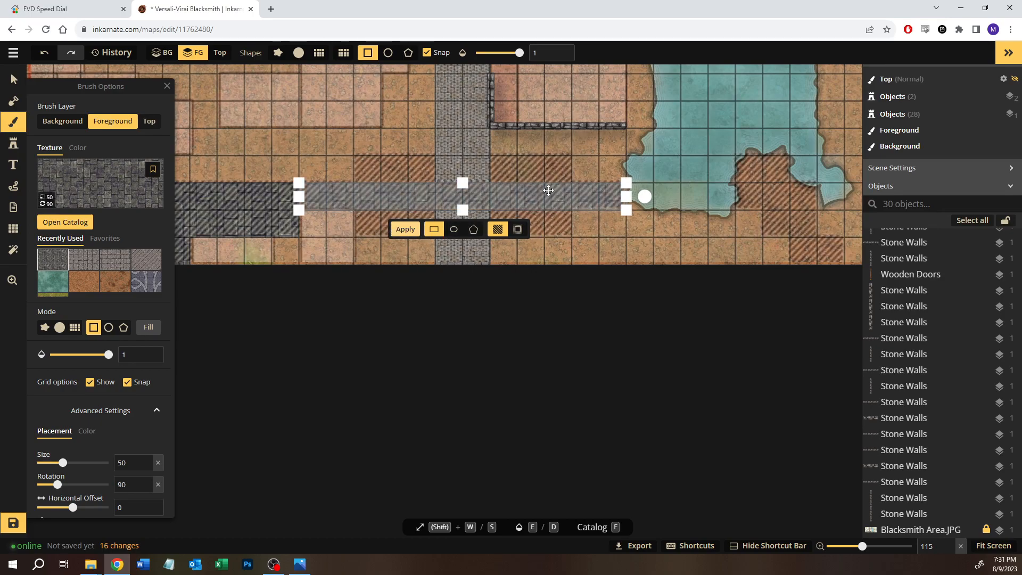
{"action": "left_click", "coordinate": [414, 167]}
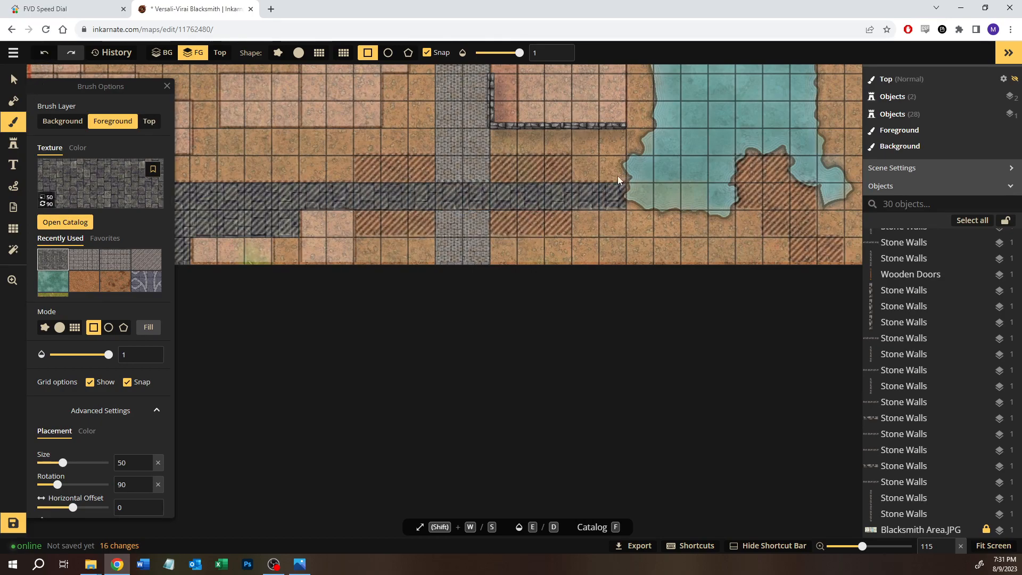
Step: Fill a three-by-three block of dark stone on each side of the cobblestone path south of the Blacksmith
{"action": "left_click_drag", "start_coordinate": [359, 155], "coordinate": [441, 221]}
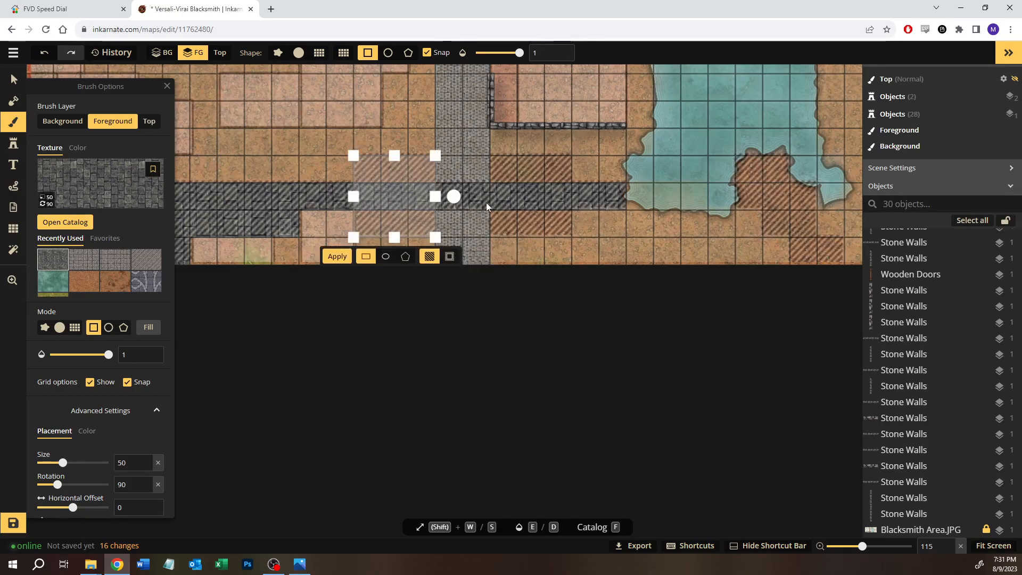
{"action": "left_click_drag", "start_coordinate": [505, 170], "coordinate": [557, 224]}
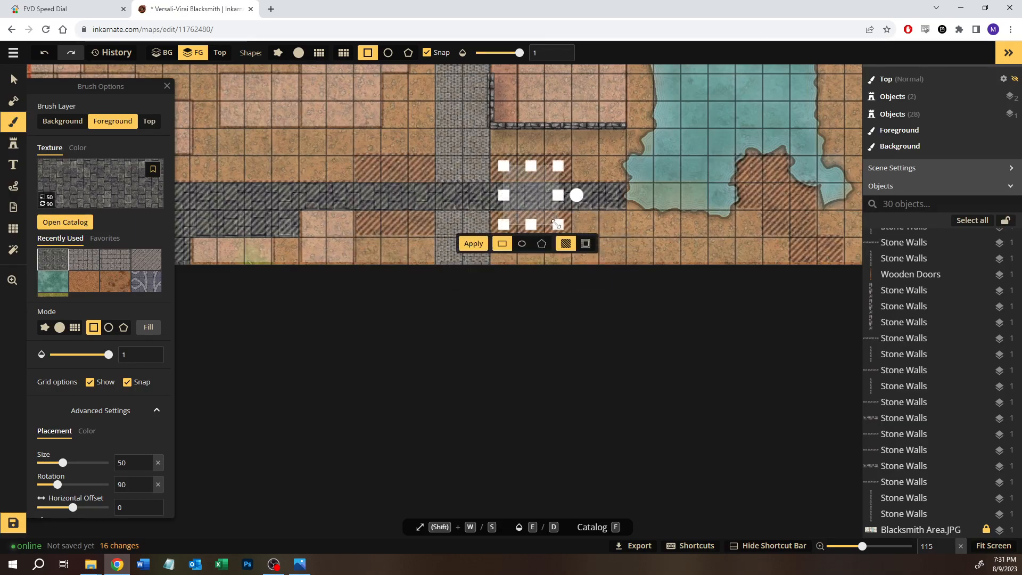
{"action": "left_click_drag", "start_coordinate": [375, 167], "coordinate": [426, 226]}
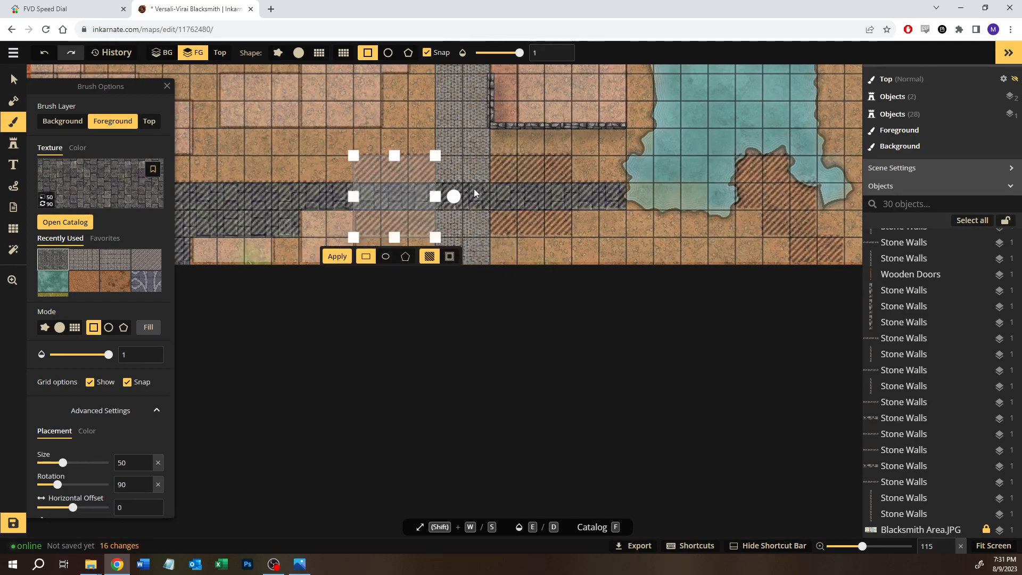
{"action": "left_click", "coordinate": [347, 257]}
{"action": "left_click_drag", "start_coordinate": [549, 146], "coordinate": [613, 223]}
{"action": "left_click_drag", "start_coordinate": [476, 145], "coordinate": [561, 228]}
{"action": "left_click_drag", "start_coordinate": [741, 201], "coordinate": [487, 182]}
{"action": "key", "text": "Return"}
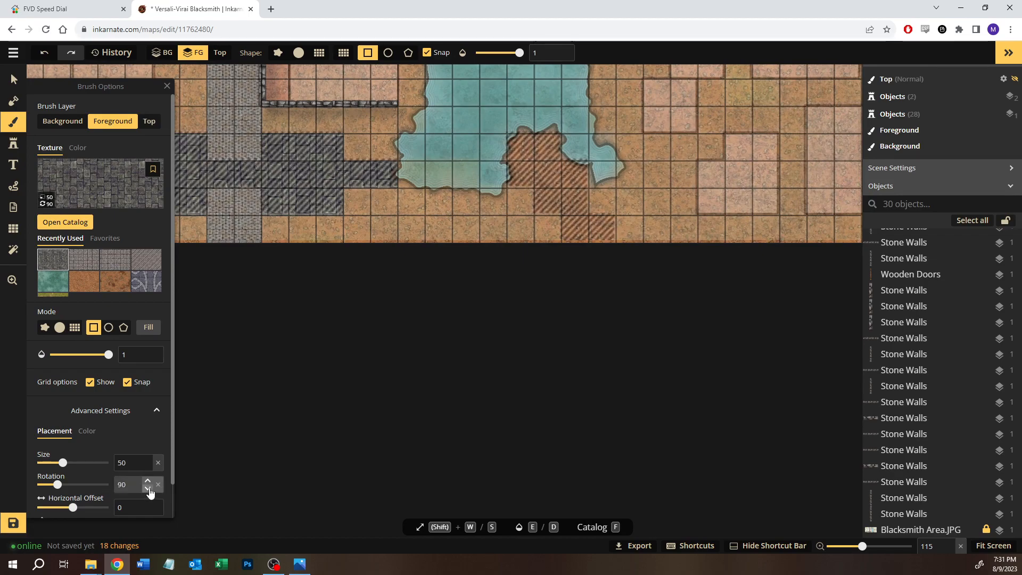
Step: Set the texture rotation to 0 and fill the hatched path at the river's south end with two two-by-two blocks and a two-by-one strip
{"action": "type", "text": "0"}
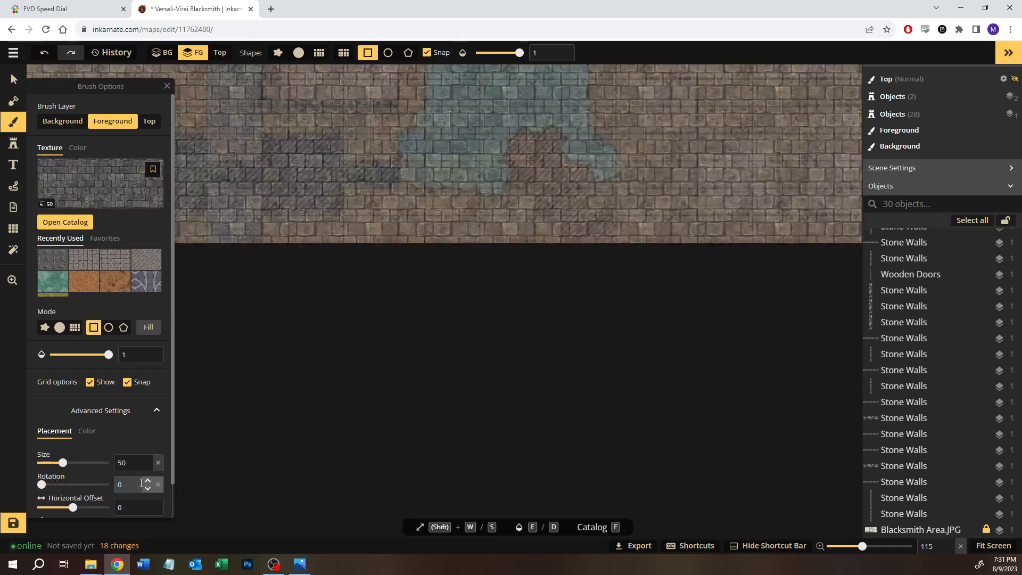
{"action": "left_click_drag", "start_coordinate": [512, 128], "coordinate": [553, 185]}
{"action": "key", "text": "Return"}
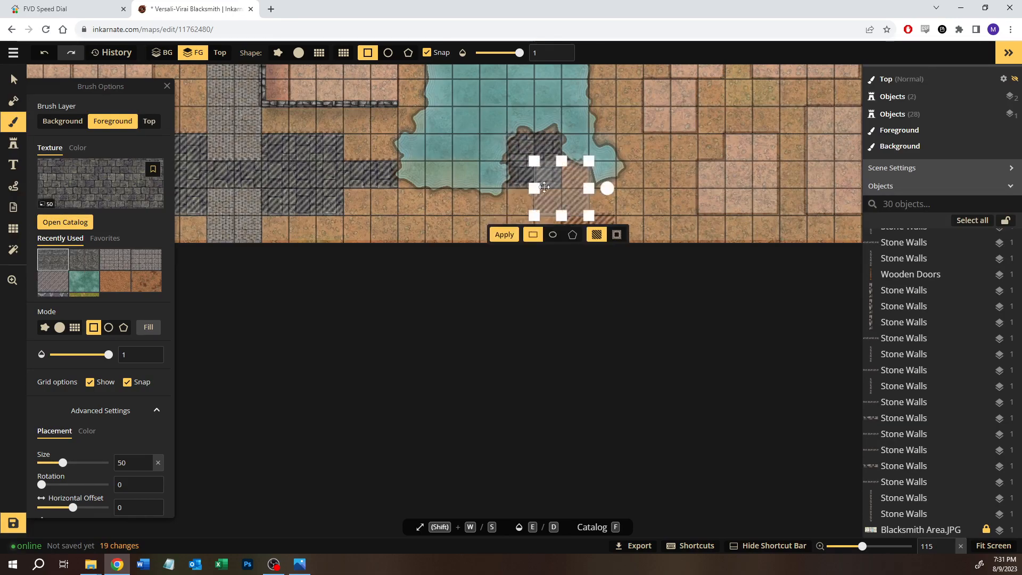
{"action": "key", "text": "Return"}
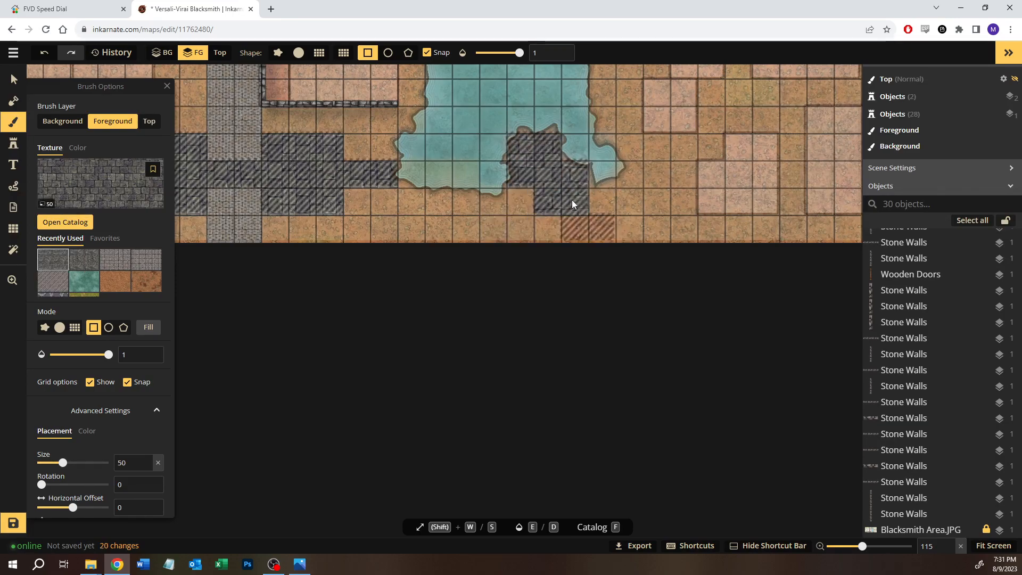
{"action": "left_click_drag", "start_coordinate": [576, 227], "coordinate": [605, 233]}
{"action": "key", "text": "Return"}
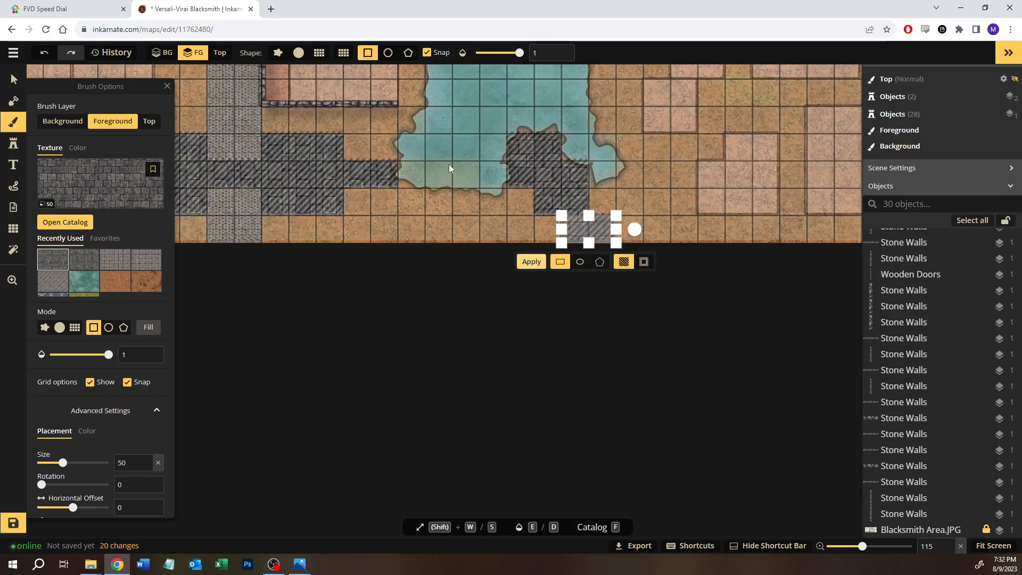
Step: Choose the third Stone Walls stamp variant, consult the reference image, and set the stamp size to 30
{"action": "key", "text": "space"}
{"action": "left_click_drag", "start_coordinate": [429, 160], "coordinate": [628, 212]}
{"action": "scroll", "coordinate": [467, 282], "scroll_direction": "down", "scroll_amount": 2}
{"action": "scroll", "coordinate": [460, 244], "scroll_direction": "down", "scroll_amount": 2}
{"action": "key", "text": "space"}
{"action": "left_click_drag", "start_coordinate": [442, 243], "coordinate": [584, 315]}
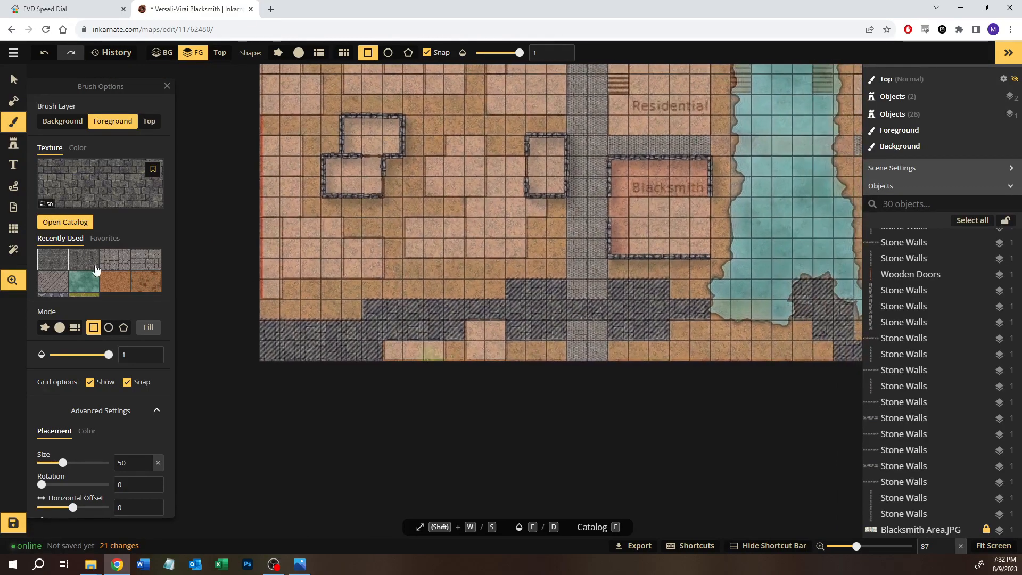
{"action": "left_click", "coordinate": [13, 143]}
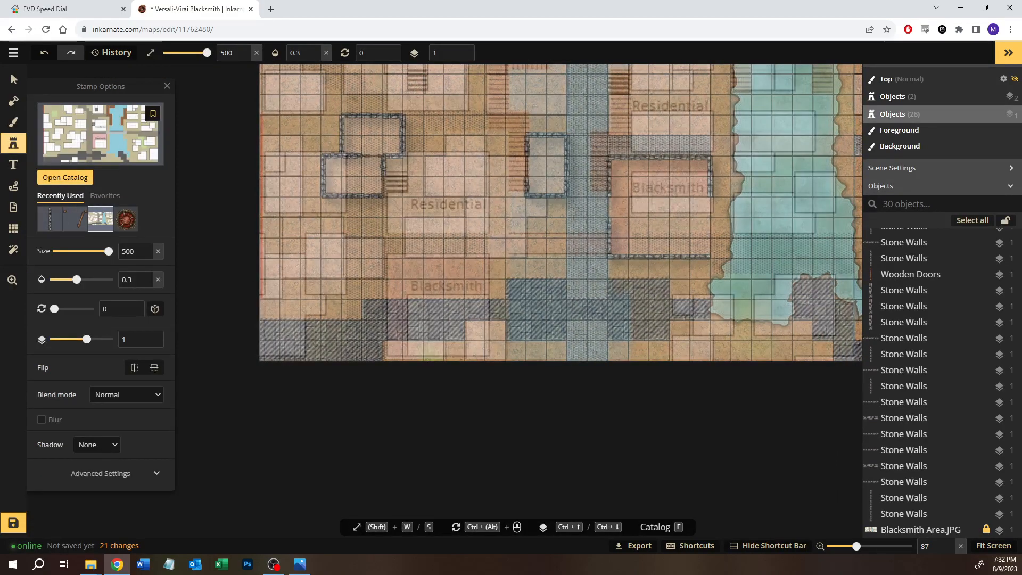
{"action": "key", "text": "alt+Tab"}
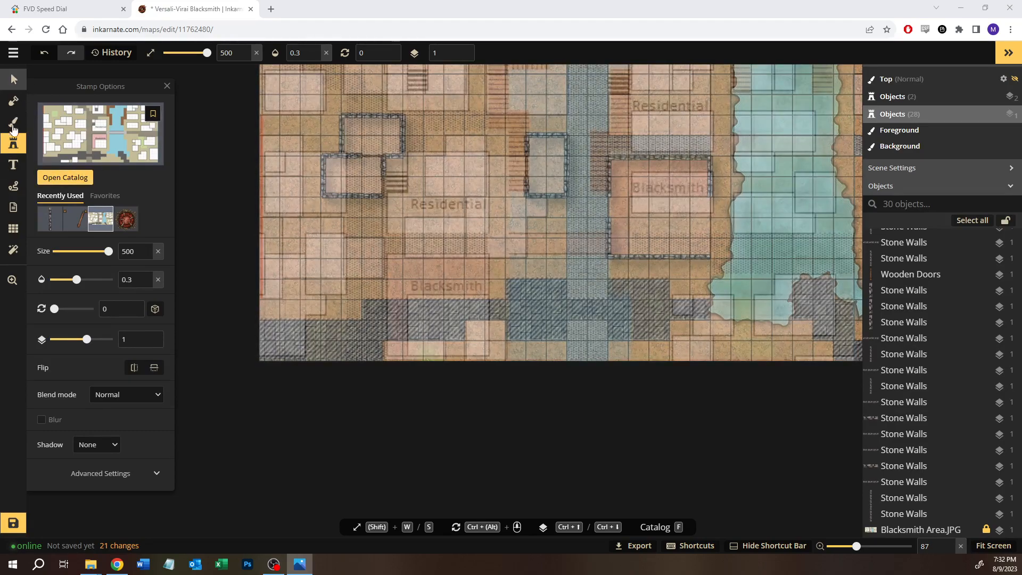
{"action": "left_click", "coordinate": [49, 218]}
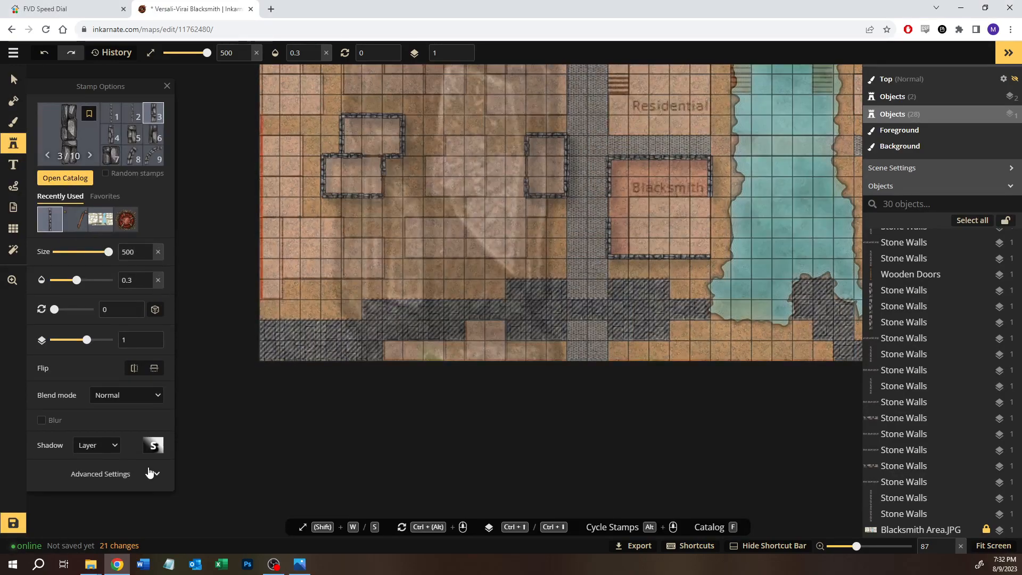
{"action": "left_click", "coordinate": [105, 482]}
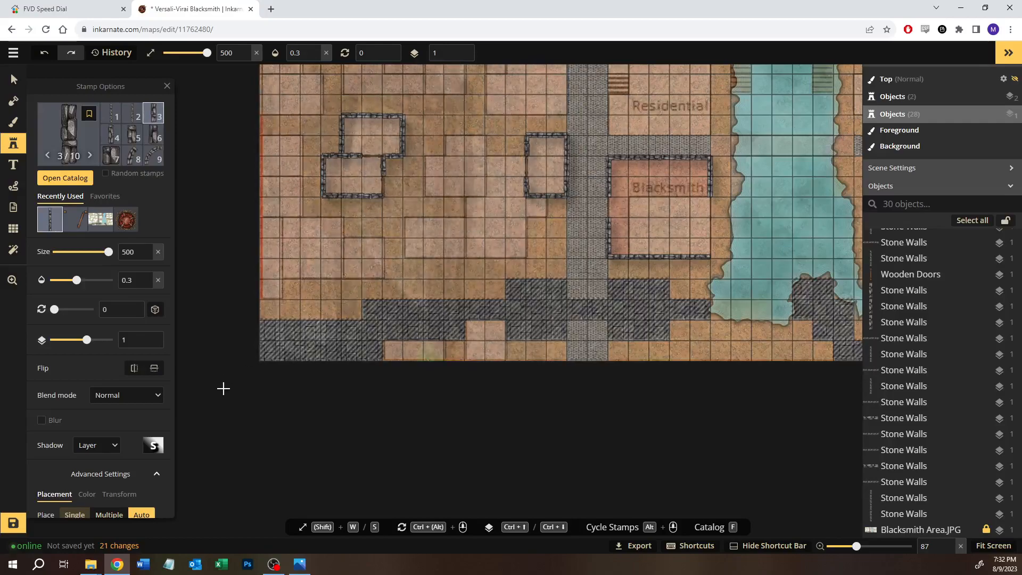
{"action": "double_click", "coordinate": [130, 253]}
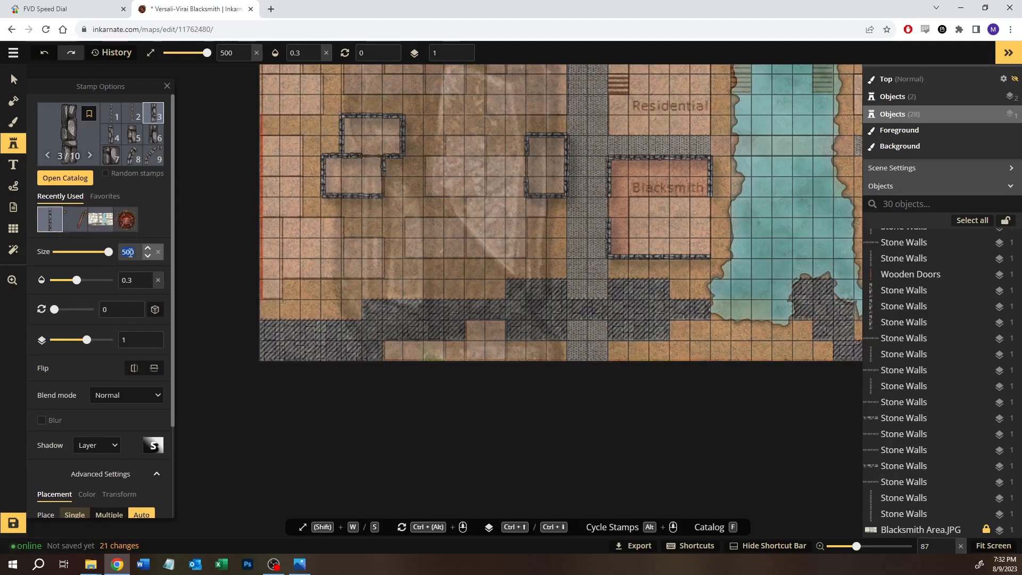
{"action": "type", "text": "30"}
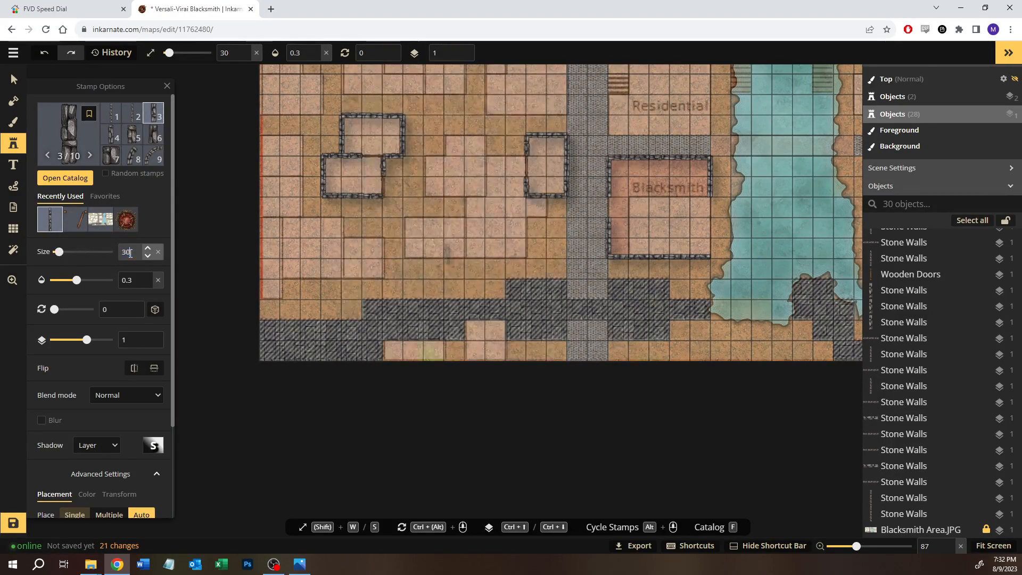
Step: Set the stamp brightness to 80, place a vertical wall on the west edge of the building below the dark stone strip, and set opacity to 1
{"action": "scroll", "coordinate": [470, 335], "scroll_direction": "up", "scroll_amount": 5}
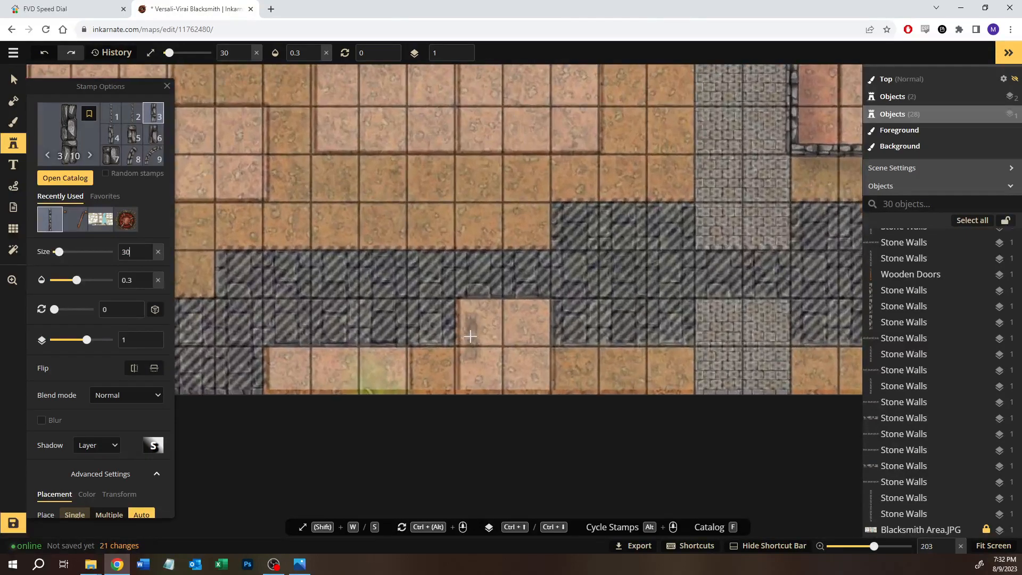
{"action": "scroll", "coordinate": [463, 330], "scroll_direction": "up", "scroll_amount": 2}
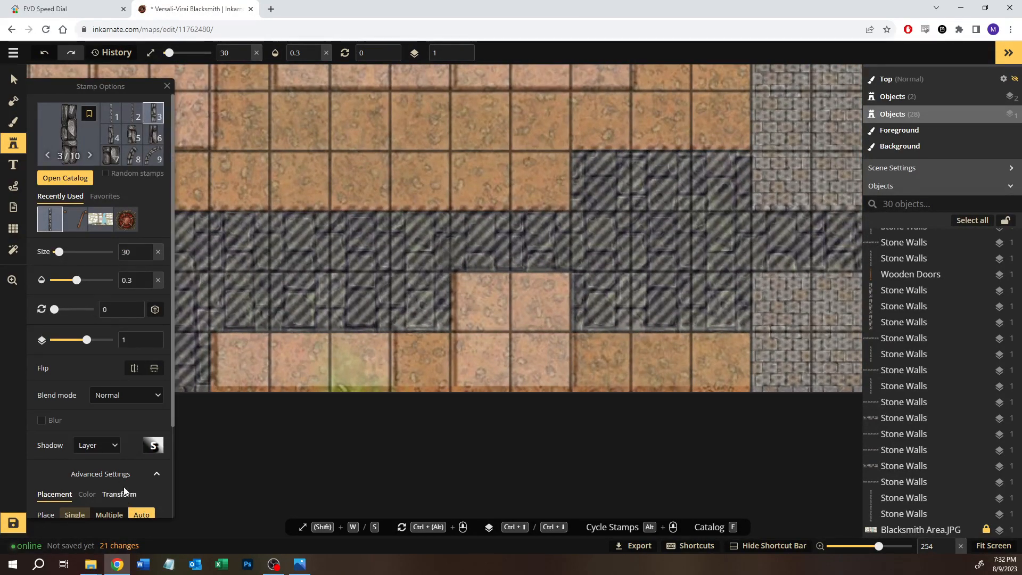
{"action": "scroll", "coordinate": [126, 492], "scroll_direction": "down", "scroll_amount": 3}
{"action": "left_click", "coordinate": [88, 387]}
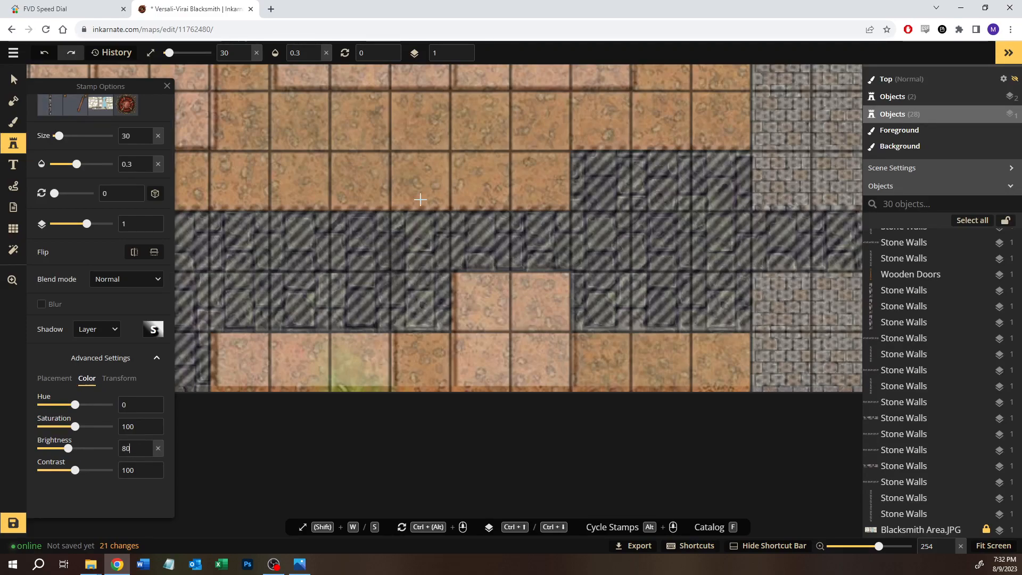
{"action": "left_click", "coordinate": [449, 302]}
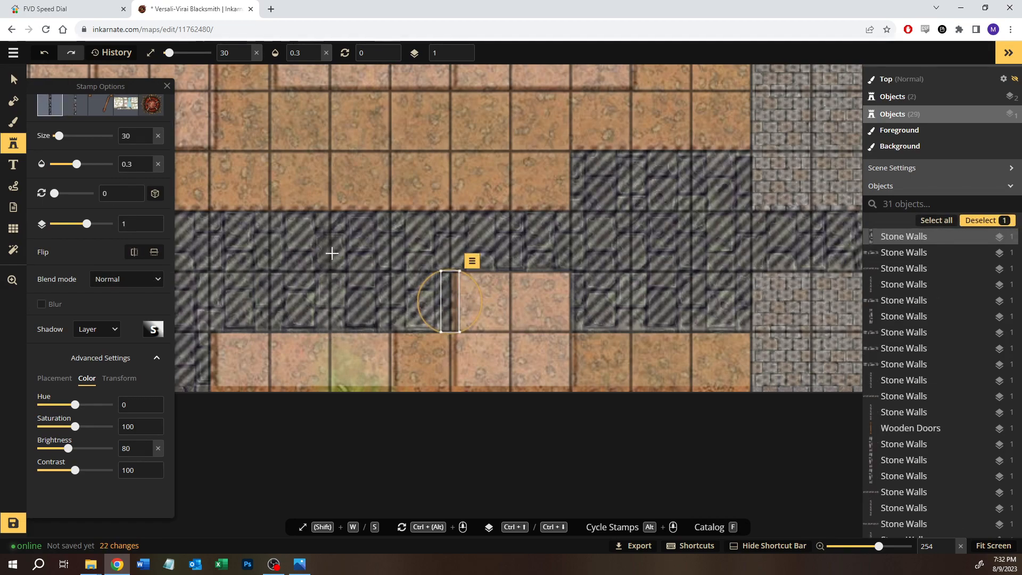
{"action": "left_click_drag", "start_coordinate": [76, 166], "coordinate": [110, 166]}
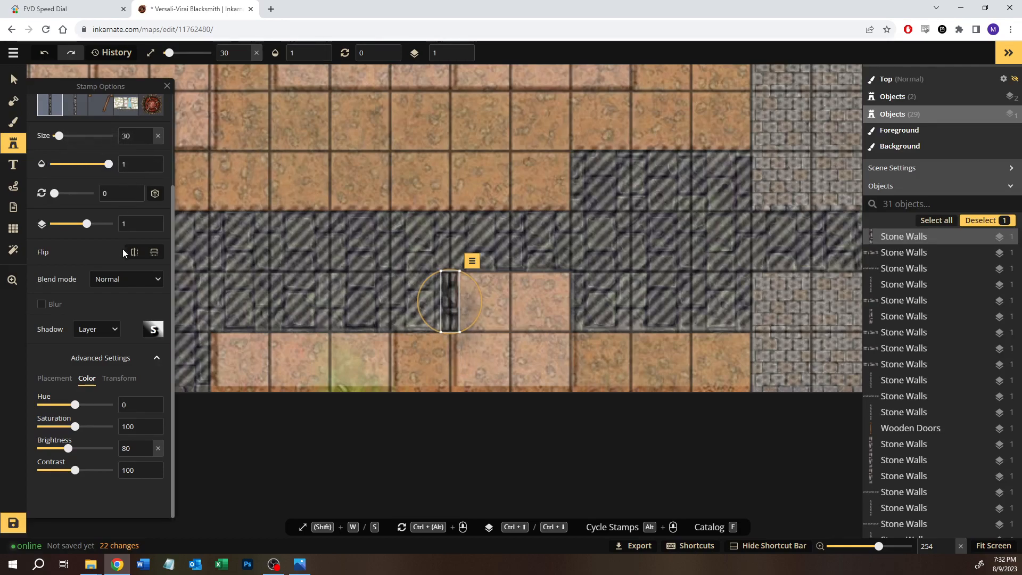
Step: Place a one-square vertical wall on the east side of the orange notch in the dark stone floor
{"action": "left_click", "coordinate": [16, 124]}
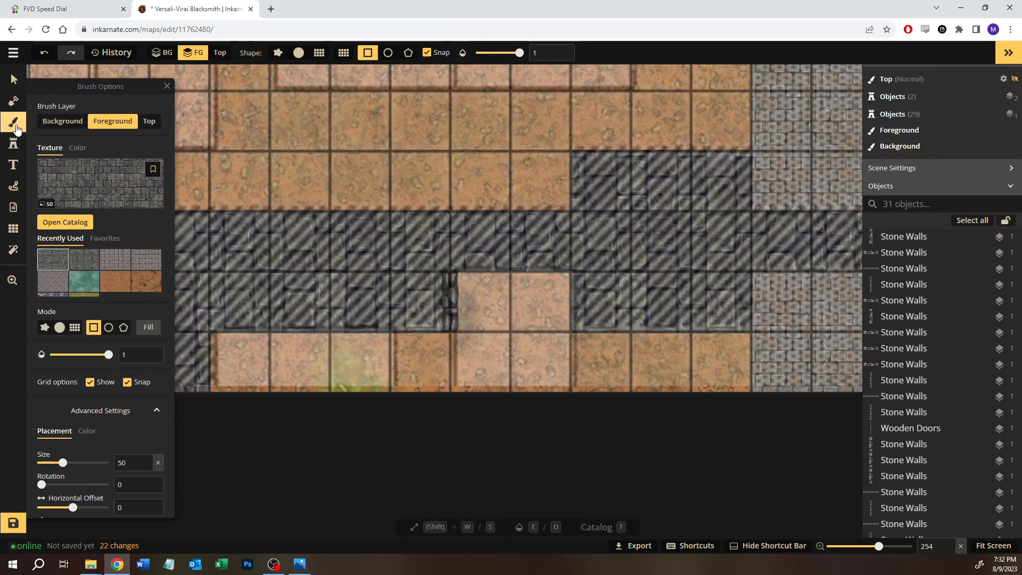
{"action": "left_click", "coordinate": [14, 143]}
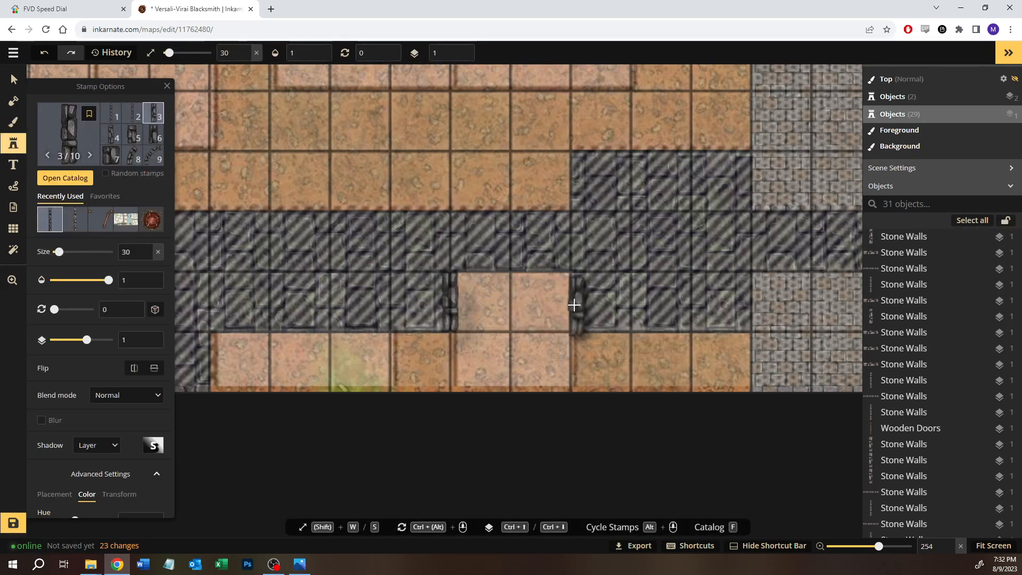
{"action": "left_click", "coordinate": [572, 300]}
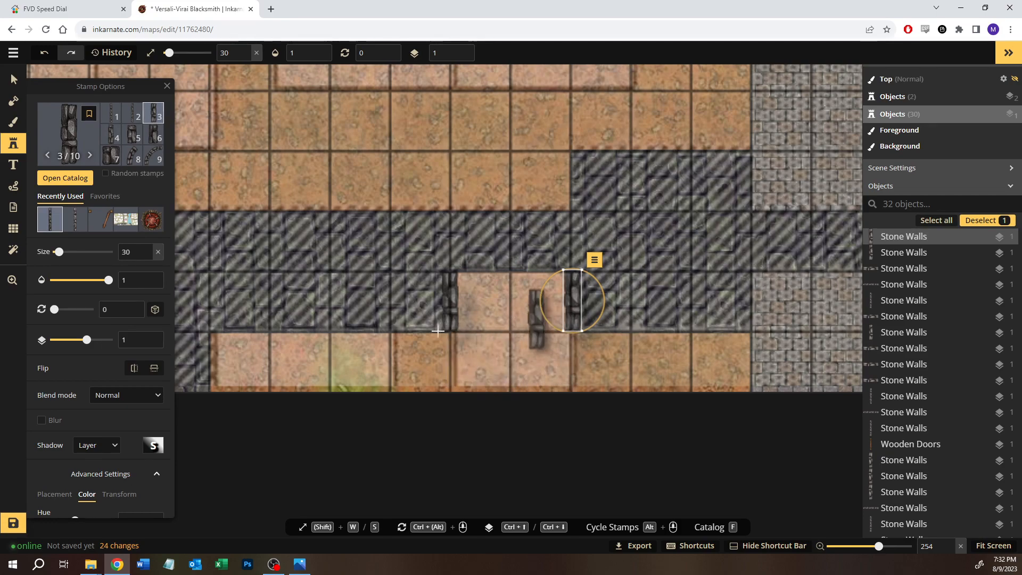
Step: Place a one-square vertical wall at the east end of the southwestern dark stone's bottom row
{"action": "key", "text": "space"}
{"action": "left_click_drag", "start_coordinate": [615, 334], "coordinate": [537, 257]}
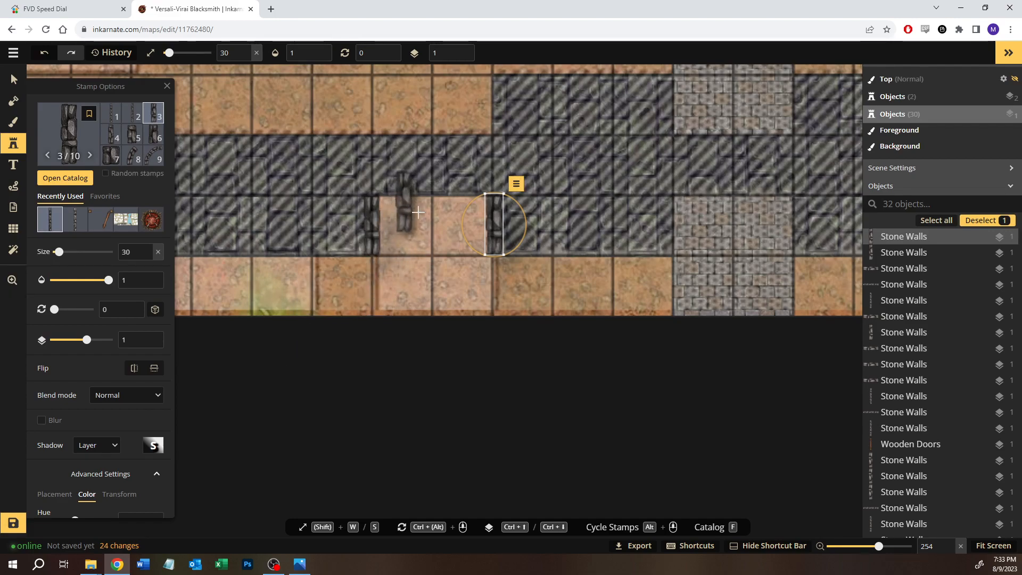
{"action": "left_click_drag", "start_coordinate": [552, 237], "coordinate": [733, 249]}
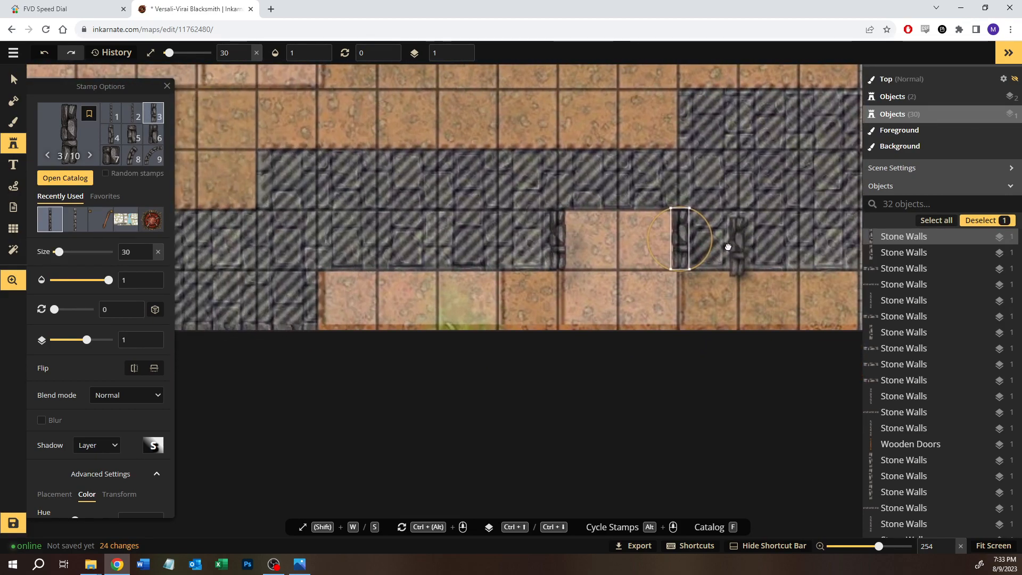
{"action": "left_click_drag", "start_coordinate": [285, 230], "coordinate": [439, 220]}
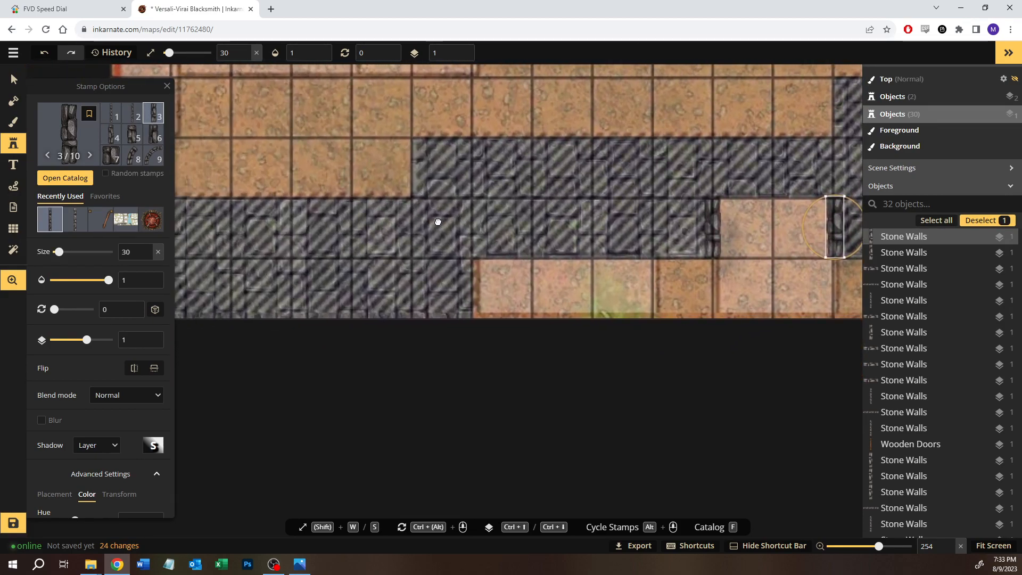
{"action": "left_click", "coordinate": [469, 288]}
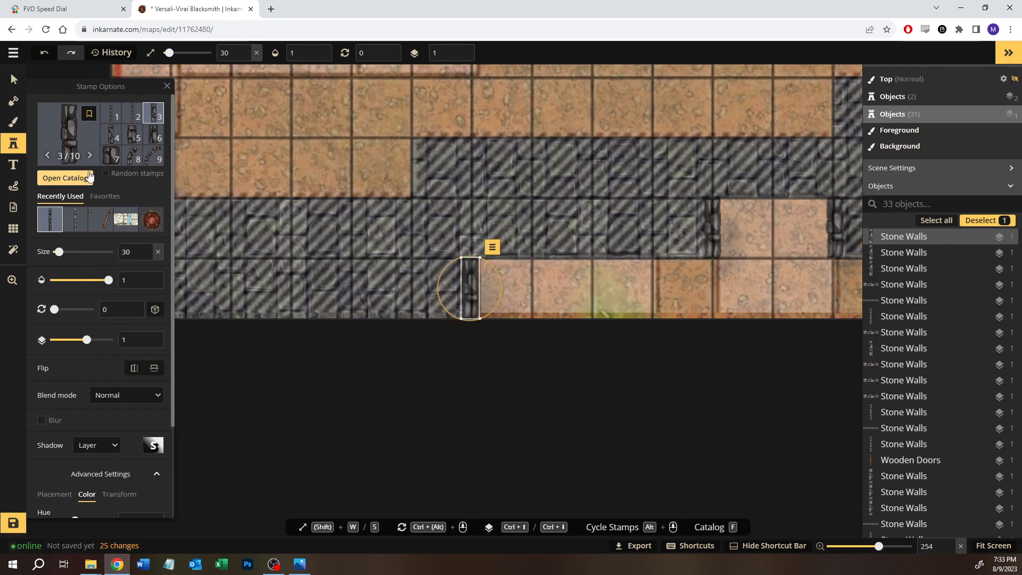
Step: With the first Stone Walls variant rotated to 270, line the dark stone's south edge west of the notch with two horizontal walls
{"action": "left_click", "coordinate": [110, 112]}
{"action": "left_click", "coordinate": [545, 215]}
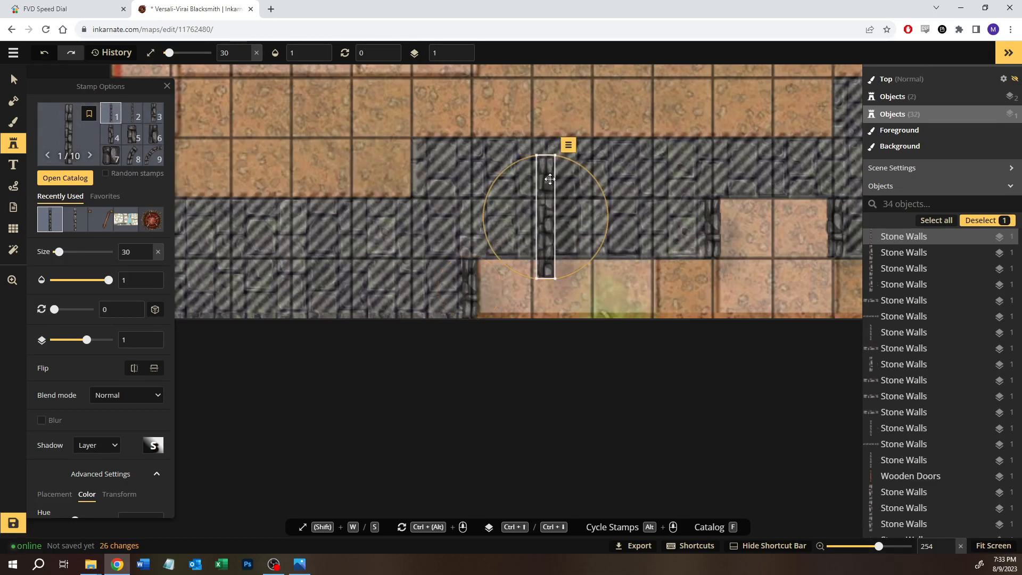
{"action": "left_click_drag", "start_coordinate": [505, 157], "coordinate": [372, 219]}
{"action": "left_click_drag", "start_coordinate": [573, 219], "coordinate": [554, 265]}
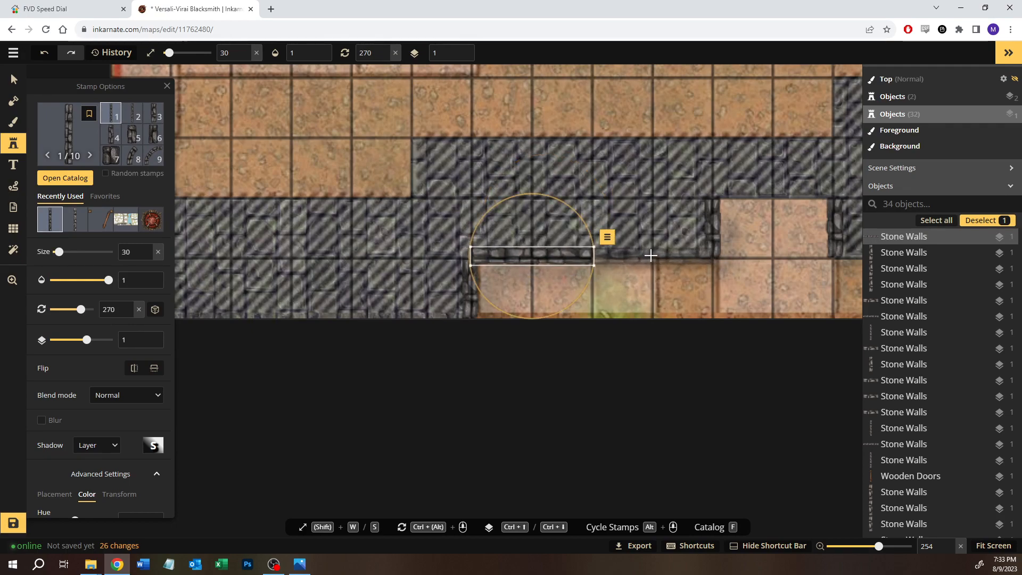
{"action": "left_click", "coordinate": [650, 255]}
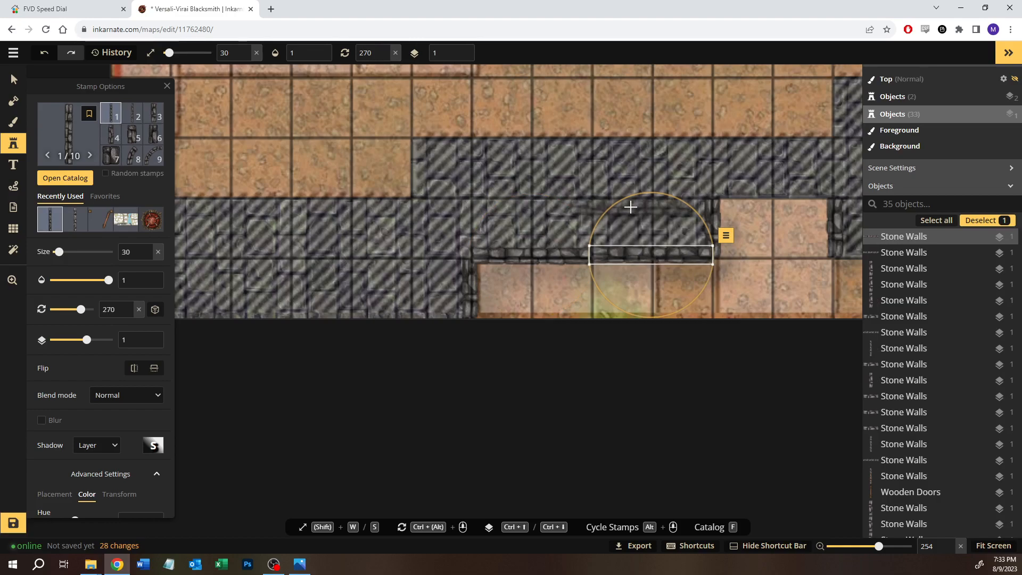
{"action": "key", "text": "Down"}
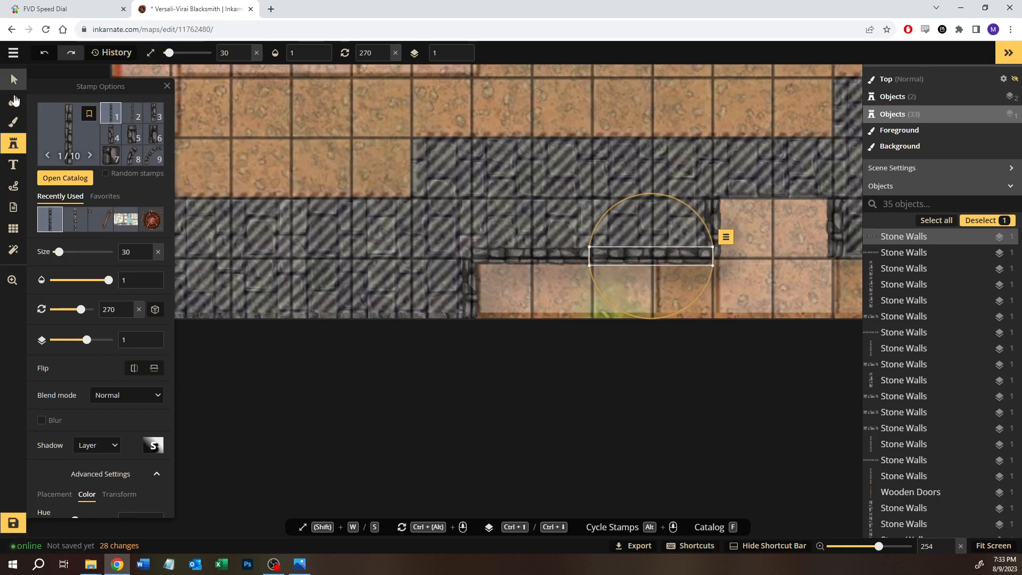
Step: Place horizontal walls across the notch's north edge and along the south edge of the dark stone block east of it
{"action": "left_click", "coordinate": [12, 75]}
{"action": "left_click", "coordinate": [622, 155]}
{"action": "left_click_drag", "start_coordinate": [621, 156], "coordinate": [425, 171]}
{"action": "left_click", "coordinate": [13, 143]}
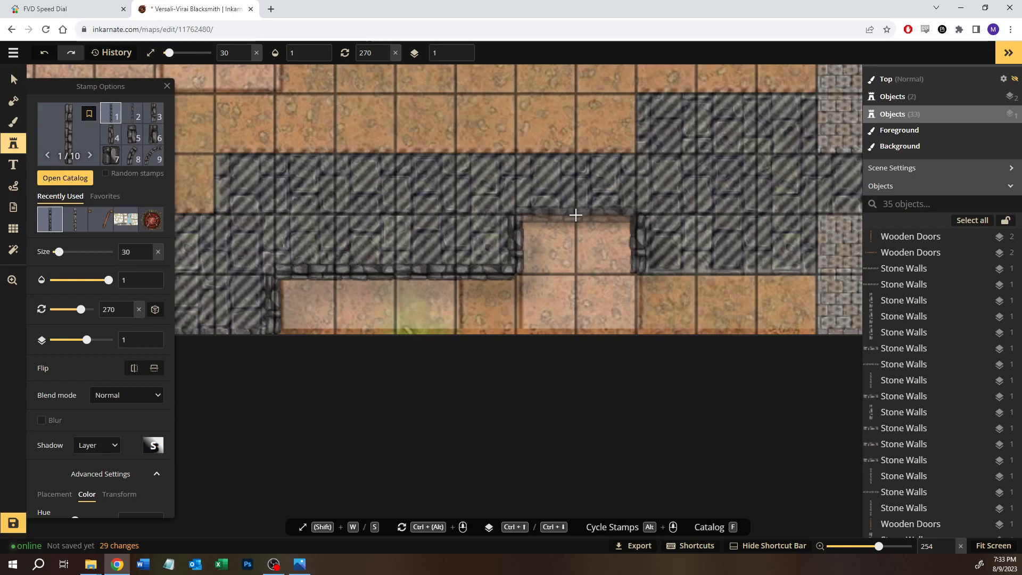
{"action": "left_click", "coordinate": [576, 214]}
{"action": "left_click_drag", "start_coordinate": [745, 292], "coordinate": [507, 275]}
{"action": "left_click_drag", "start_coordinate": [471, 258], "coordinate": [457, 253]}
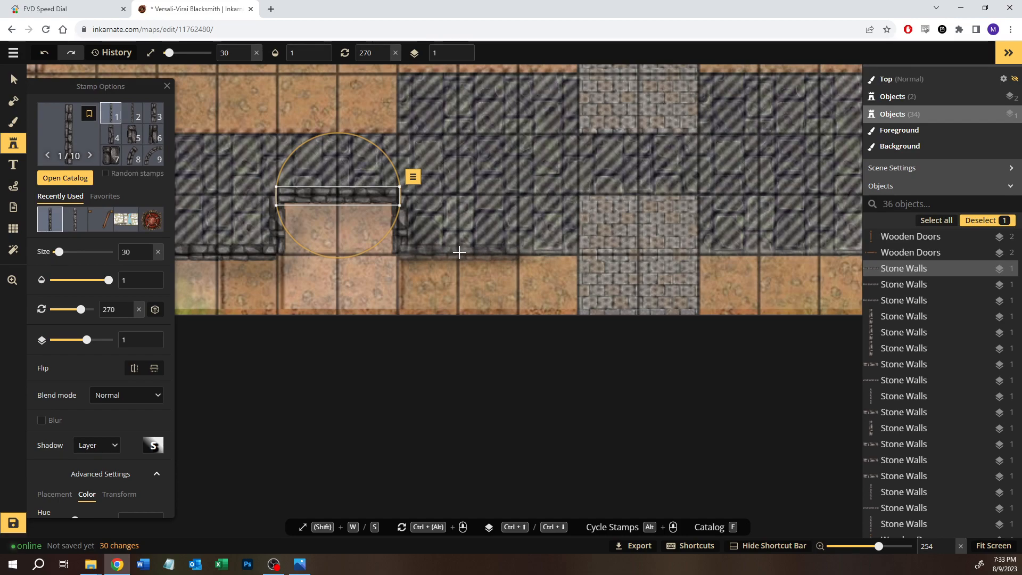
{"action": "left_click", "coordinate": [458, 252]}
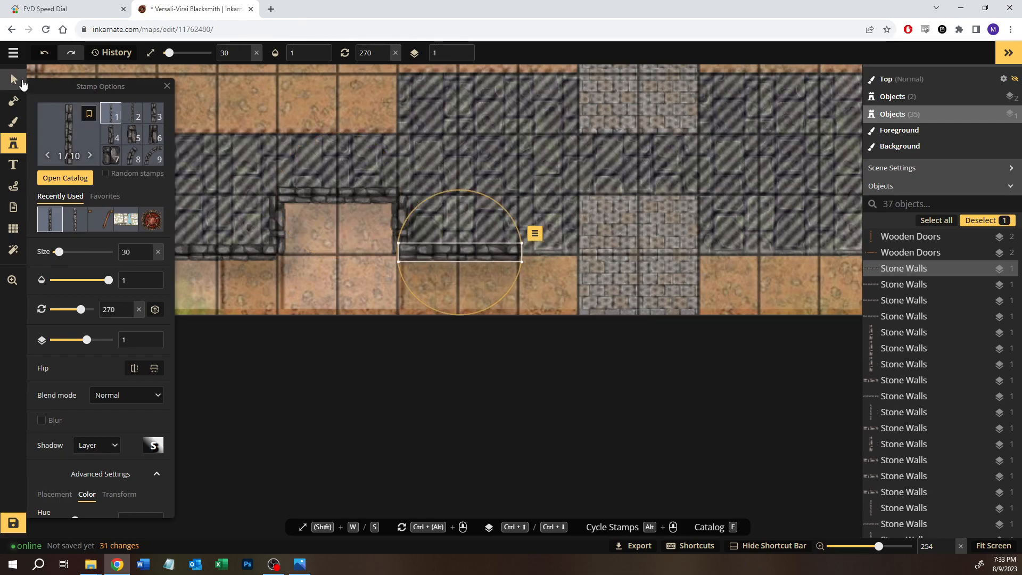
Step: Copy the notch's west wall onto the dark stone block's east edge beside the cobblestone path
{"action": "left_click", "coordinate": [12, 75]}
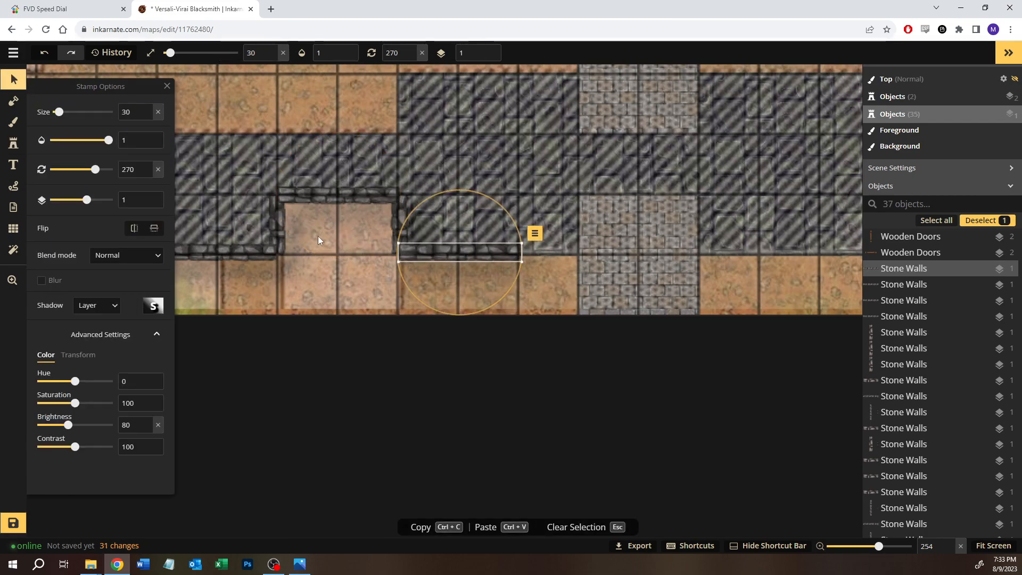
{"action": "left_click", "coordinate": [282, 224]}
{"action": "key", "text": "ctrl+c"}
{"action": "key", "text": "ctrl+v"}
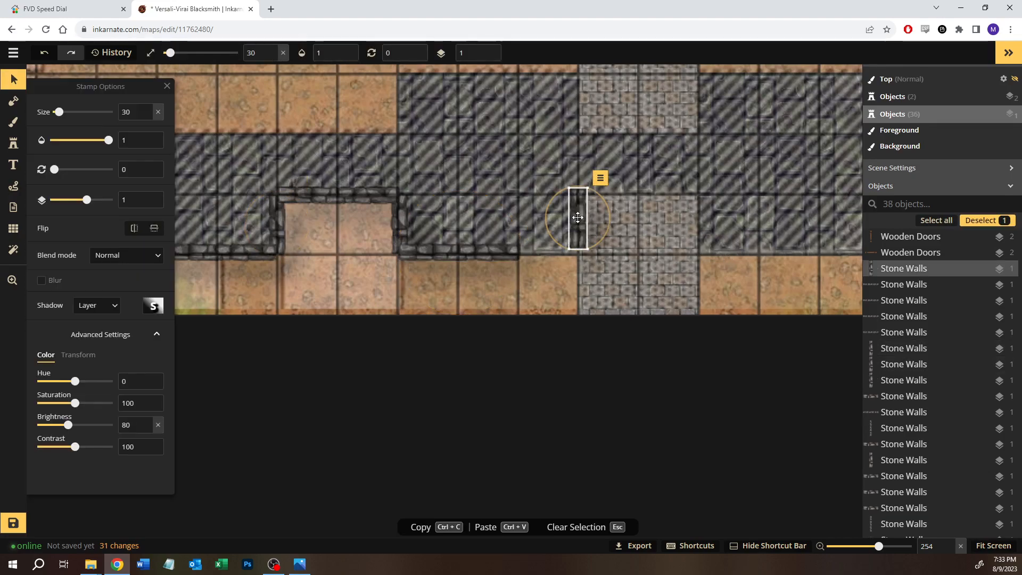
{"action": "left_click_drag", "start_coordinate": [577, 224], "coordinate": [577, 226]}
{"action": "left_click", "coordinate": [542, 277]}
{"action": "left_click", "coordinate": [577, 229]}
Step: Paste another short wall, rotate it horizontal, and use it to complete the block's south edge beside the path
{"action": "key", "text": "ctrl+v"}
{"action": "left_click_drag", "start_coordinate": [507, 260], "coordinate": [422, 296]}
{"action": "left_click_drag", "start_coordinate": [498, 299], "coordinate": [549, 254]}
{"action": "left_click", "coordinate": [654, 232]}
Step: Copy the four walls around the block's south end and turn the copy around to enclose its north end
{"action": "left_click_drag", "start_coordinate": [490, 166], "coordinate": [488, 215]}
{"action": "left_click_drag", "start_coordinate": [633, 311], "coordinate": [381, 359]}
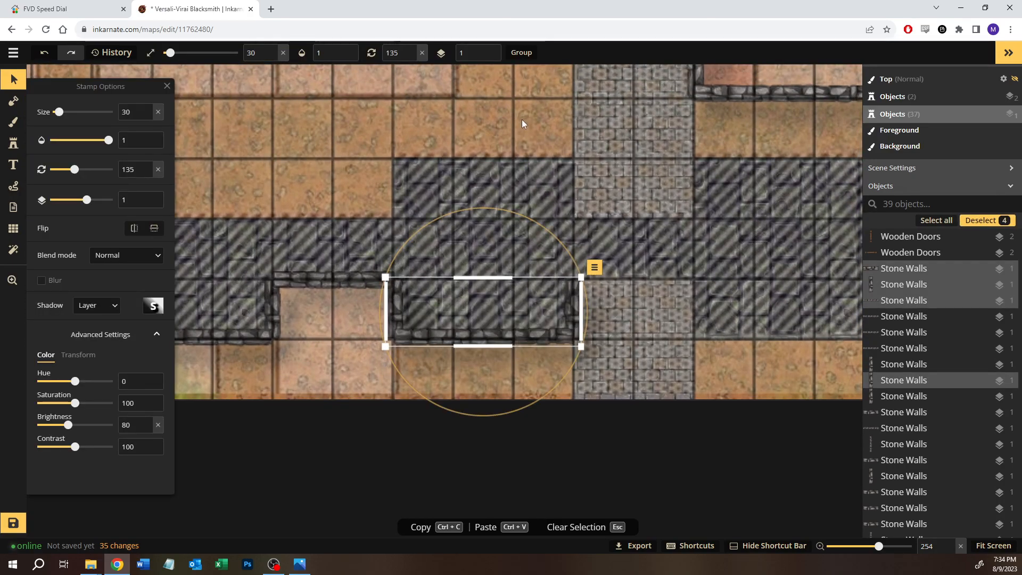
{"action": "key", "text": "ctrl+c"}
{"action": "key", "text": "ctrl+v"}
{"action": "left_click_drag", "start_coordinate": [672, 212], "coordinate": [488, 167]}
{"action": "left_click", "coordinate": [608, 200]}
{"action": "left_click_drag", "start_coordinate": [605, 221], "coordinate": [662, 212]}
Step: Copy the wall above the notch onto the north edge of the dark stone corridor west of the block
{"action": "left_click_drag", "start_coordinate": [352, 240], "coordinate": [408, 292]}
{"action": "key", "text": "ctrl+c"}
{"action": "key", "text": "ctrl+v"}
{"action": "left_click_drag", "start_coordinate": [367, 174], "coordinate": [385, 206]}
{"action": "left_click", "coordinate": [357, 160]}
{"action": "left_click_drag", "start_coordinate": [253, 163], "coordinate": [415, 142]}
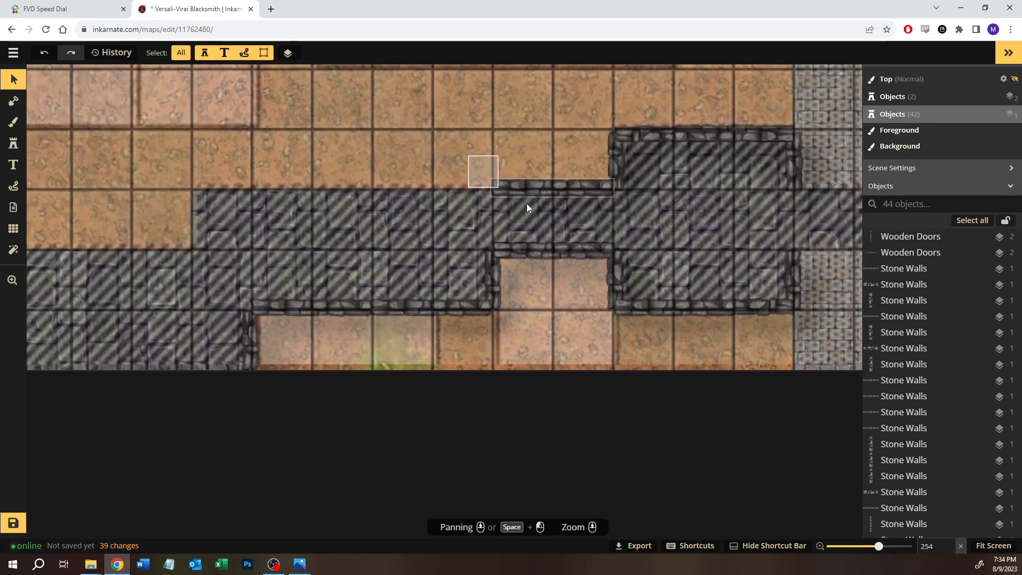
Step: Duplicate the corridor's north wall and align the copy directly to its west
{"action": "left_click", "coordinate": [526, 204]}
{"action": "key", "text": "ctrl+c"}
{"action": "key", "text": "ctrl+v"}
{"action": "left_click", "coordinate": [429, 190]}
{"action": "left_click_drag", "start_coordinate": [432, 190], "coordinate": [427, 183]}
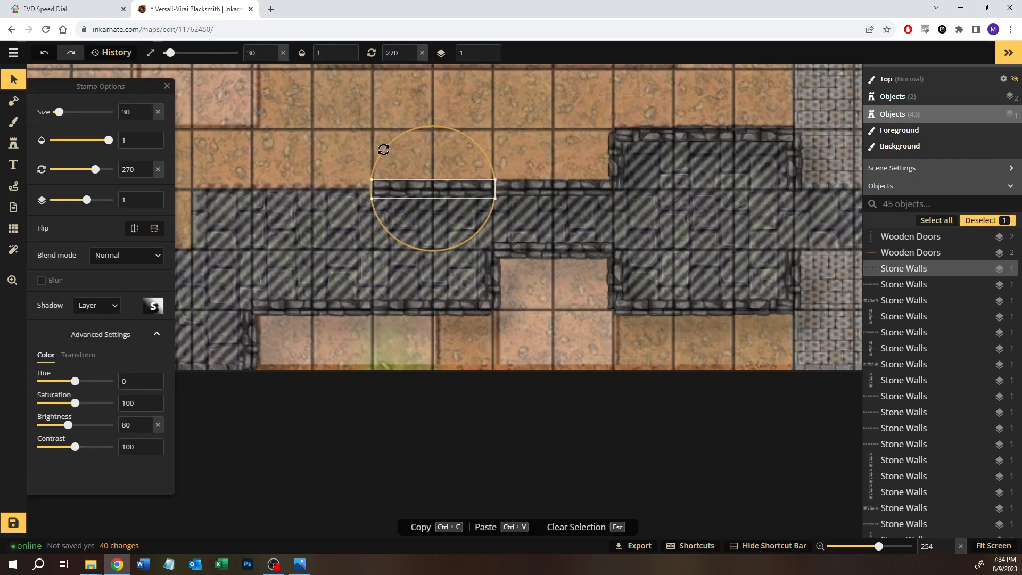
{"action": "left_click", "coordinate": [342, 145]}
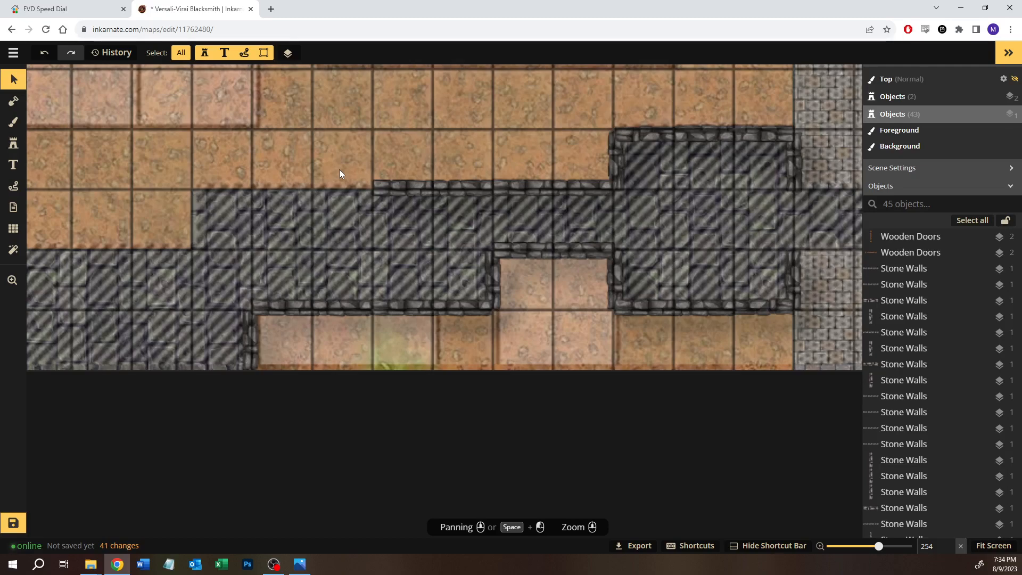
Step: Extend the corridor's north edge two more squares west with another copied horizontal wall
{"action": "left_click", "coordinate": [392, 190]}
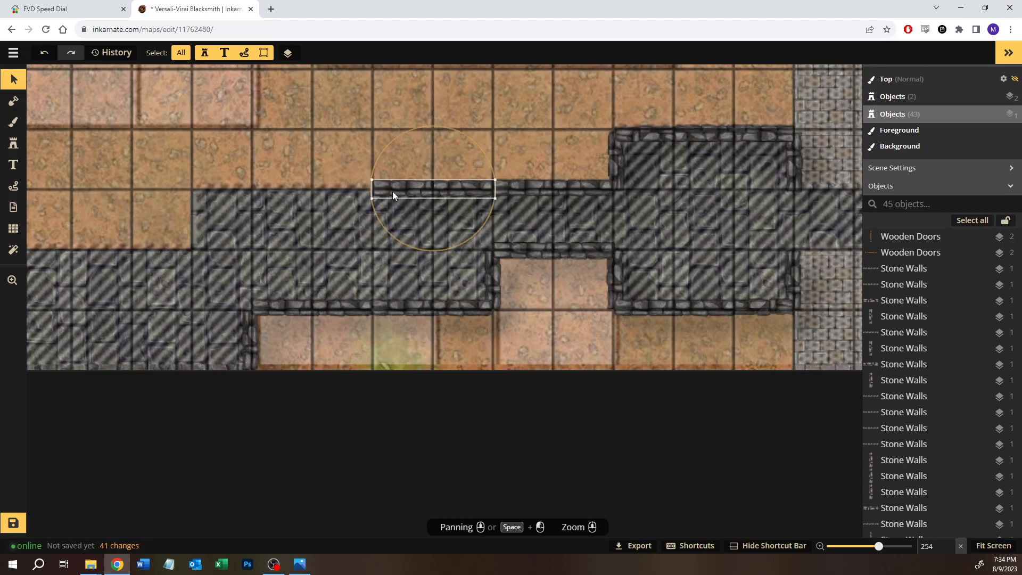
{"action": "key", "text": "ctrl+c"}
{"action": "left_click", "coordinate": [305, 209]}
{"action": "key", "text": "ctrl+v"}
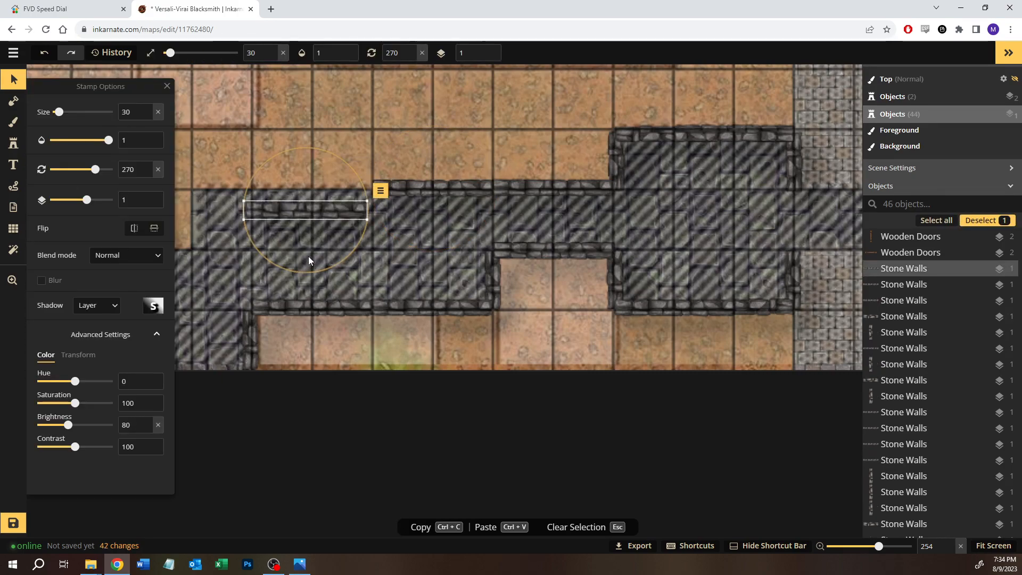
{"action": "left_click_drag", "start_coordinate": [303, 210], "coordinate": [309, 188]}
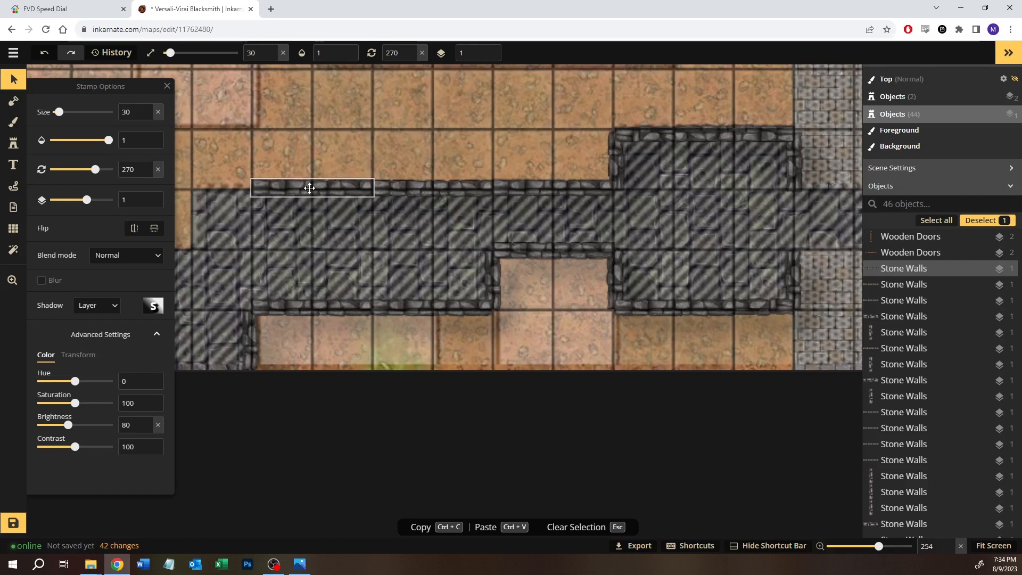
{"action": "key", "text": "Escape"}
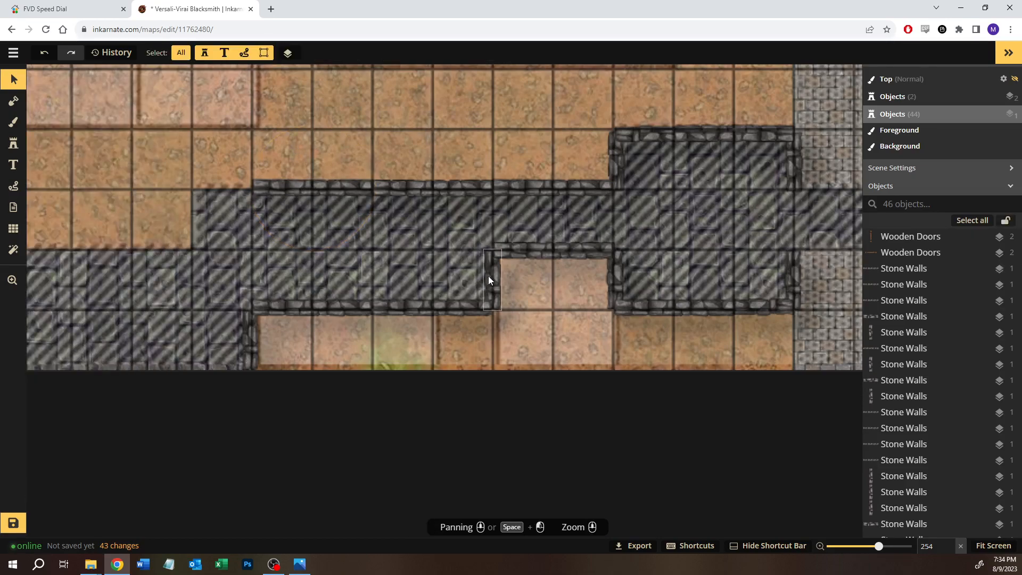
Step: Copy the notch's short west wall, rotate it to 270, and fit it at the west end of the corridor's north edge
{"action": "left_click", "coordinate": [490, 274]}
{"action": "key", "text": "ctrl+c"}
{"action": "key", "text": "Escape"}
{"action": "key", "text": "ctrl+v"}
{"action": "left_click_drag", "start_coordinate": [235, 137], "coordinate": [297, 180]}
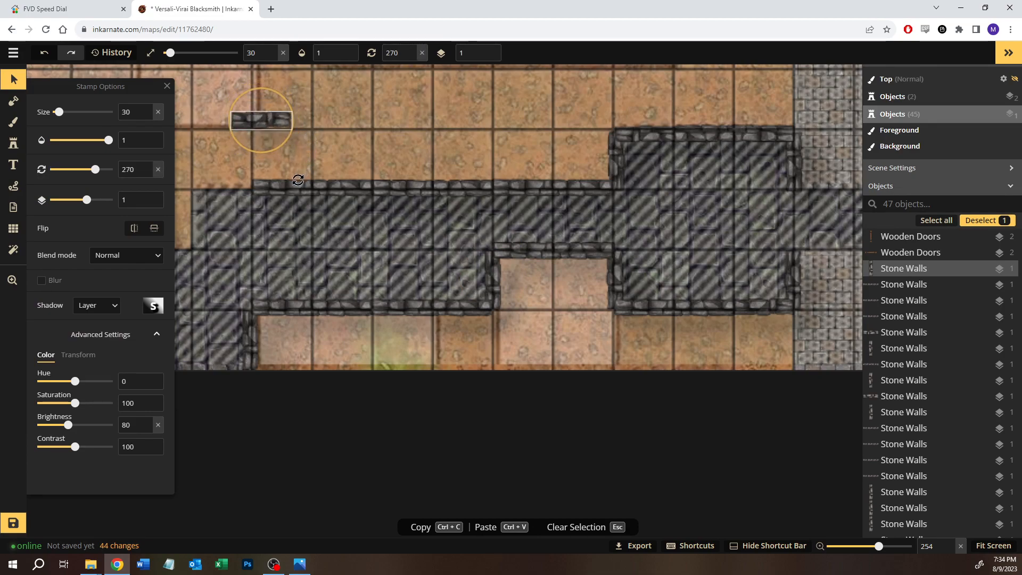
{"action": "left_click_drag", "start_coordinate": [264, 122], "coordinate": [226, 187]}
{"action": "key", "text": "Escape"}
Step: Paste a one-square vertical wall on the corridor's west edge, below the corner of the north wall
{"action": "key", "text": "space"}
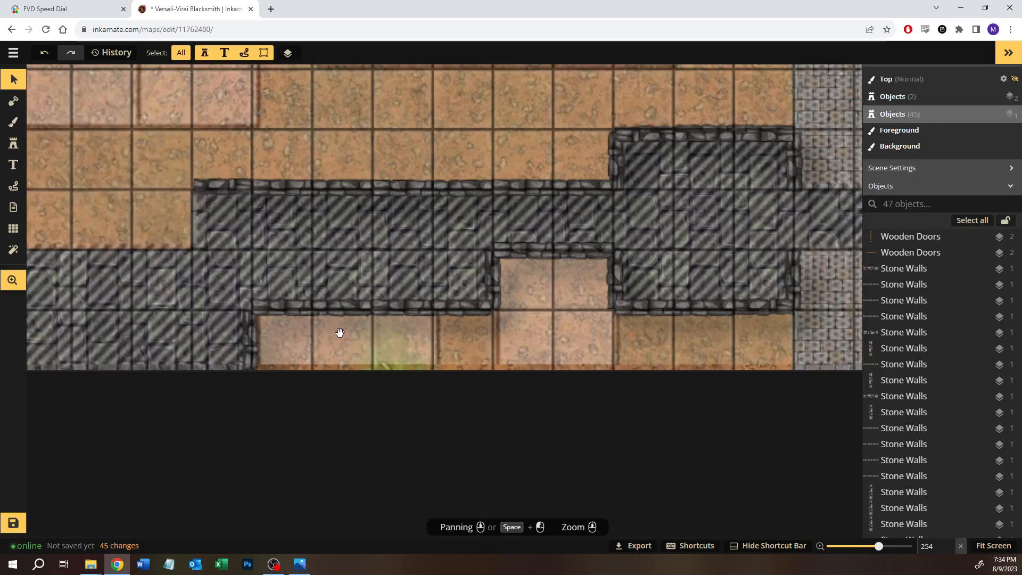
{"action": "left_click_drag", "start_coordinate": [337, 334], "coordinate": [447, 315]}
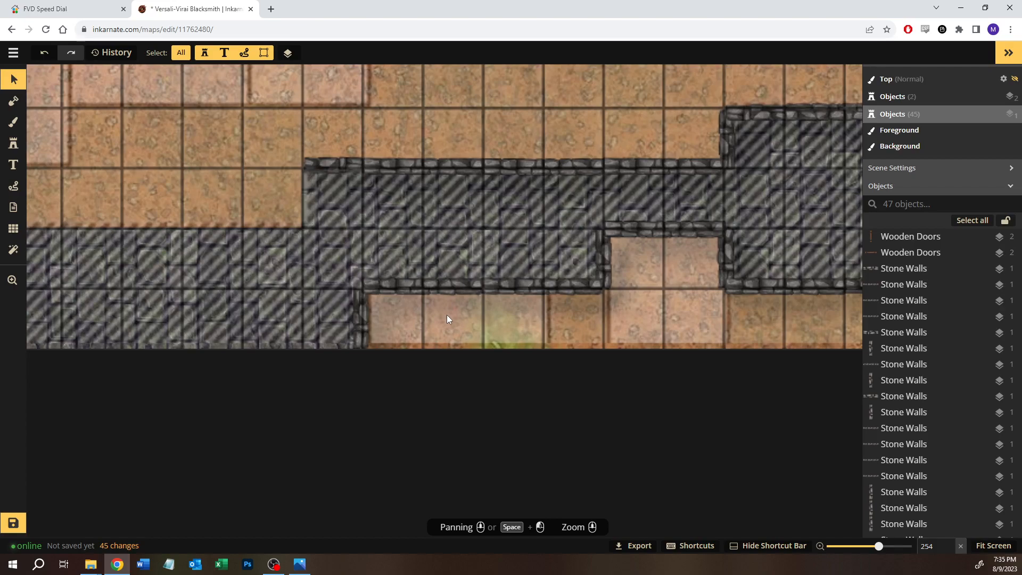
{"action": "left_click", "coordinate": [729, 260]}
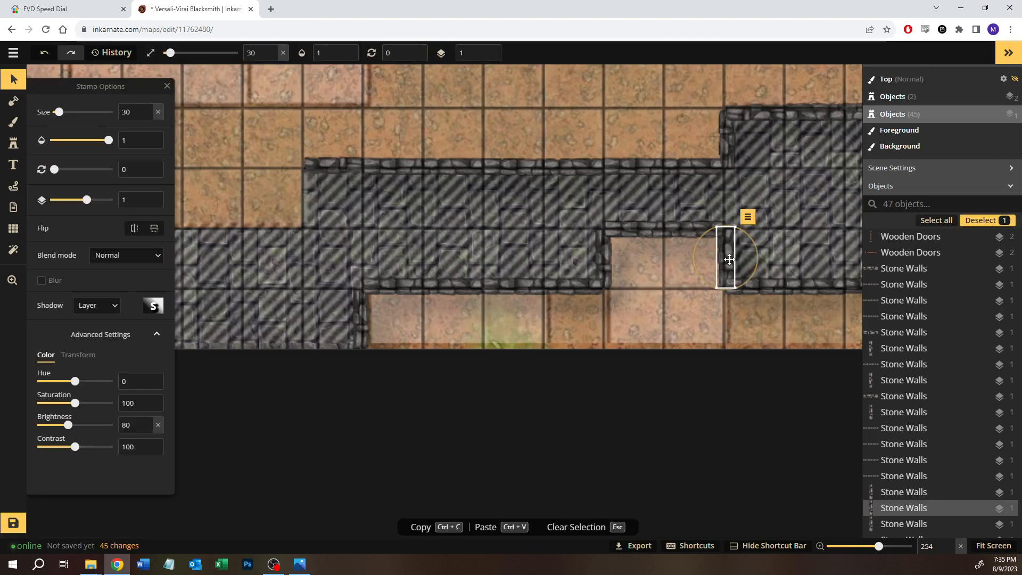
{"action": "left_click", "coordinate": [253, 153]}
{"action": "key", "text": "ctrl+v"}
{"action": "left_click_drag", "start_coordinate": [253, 156], "coordinate": [302, 197]}
{"action": "left_click", "coordinate": [417, 136]}
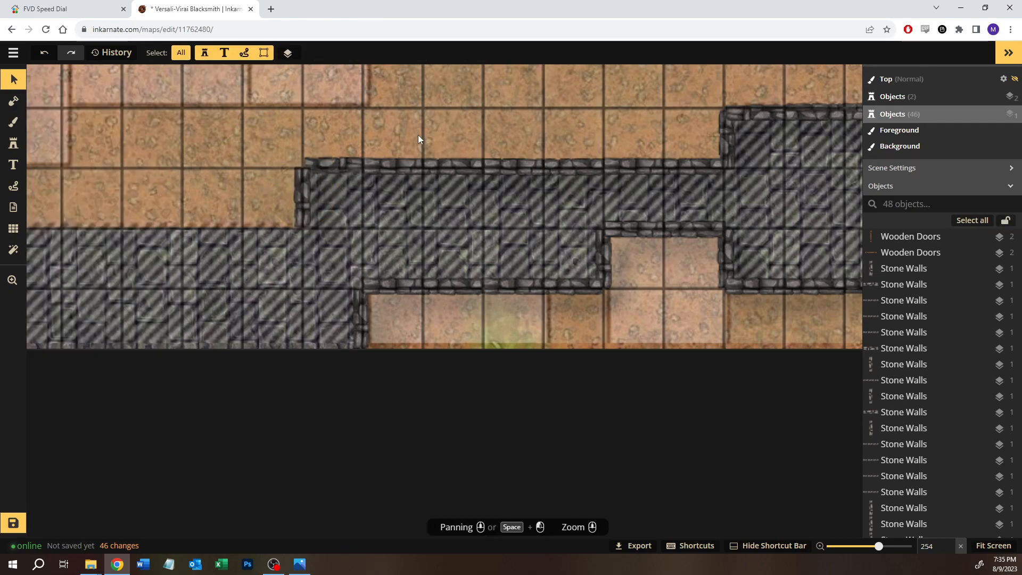
Step: Copy the two horizontal walls west of the notch onto the north edge of the southwestern dark stone area
{"action": "left_click_drag", "start_coordinate": [438, 252], "coordinate": [591, 302]}
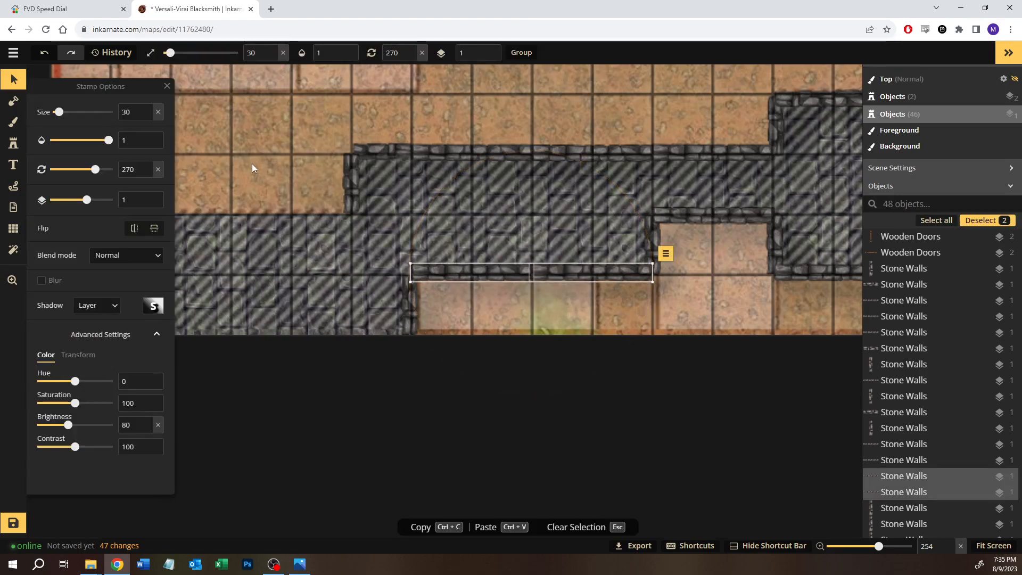
{"action": "key", "text": "ctrl+c"}
{"action": "key", "text": "Escape"}
{"action": "key", "text": "ctrl+v"}
{"action": "left_click_drag", "start_coordinate": [249, 124], "coordinate": [245, 204]}
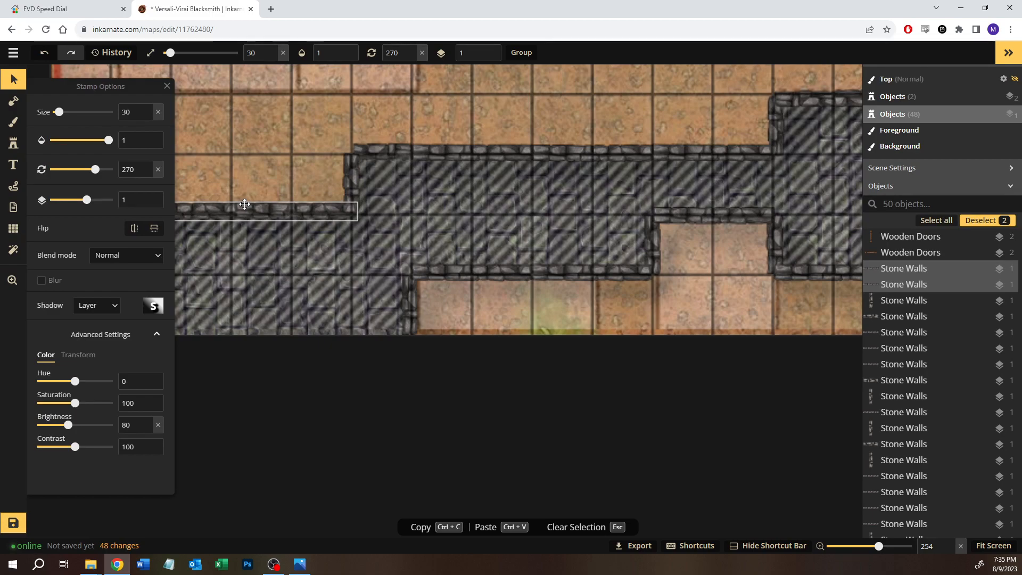
{"action": "left_click", "coordinate": [245, 159]}
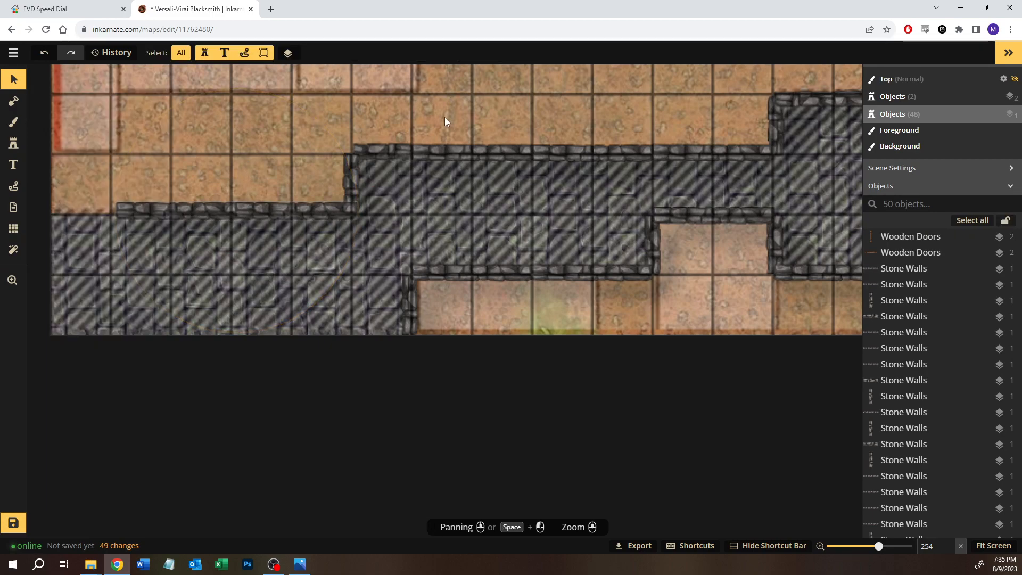
Step: Flip the western wall of the newly copied pair vertically
{"action": "left_click_drag", "start_coordinate": [166, 178], "coordinate": [283, 243]}
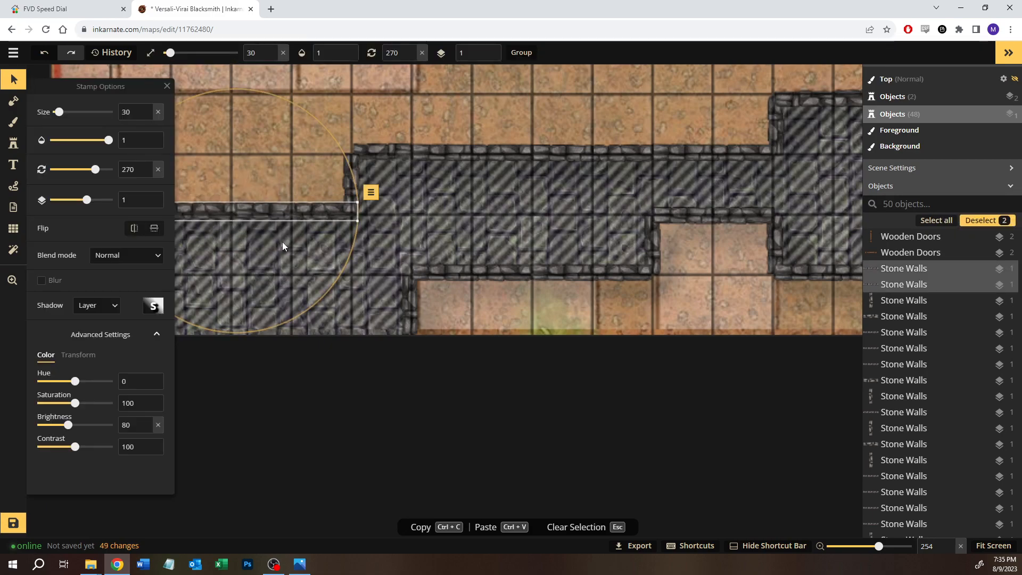
{"action": "left_click", "coordinate": [214, 212]}
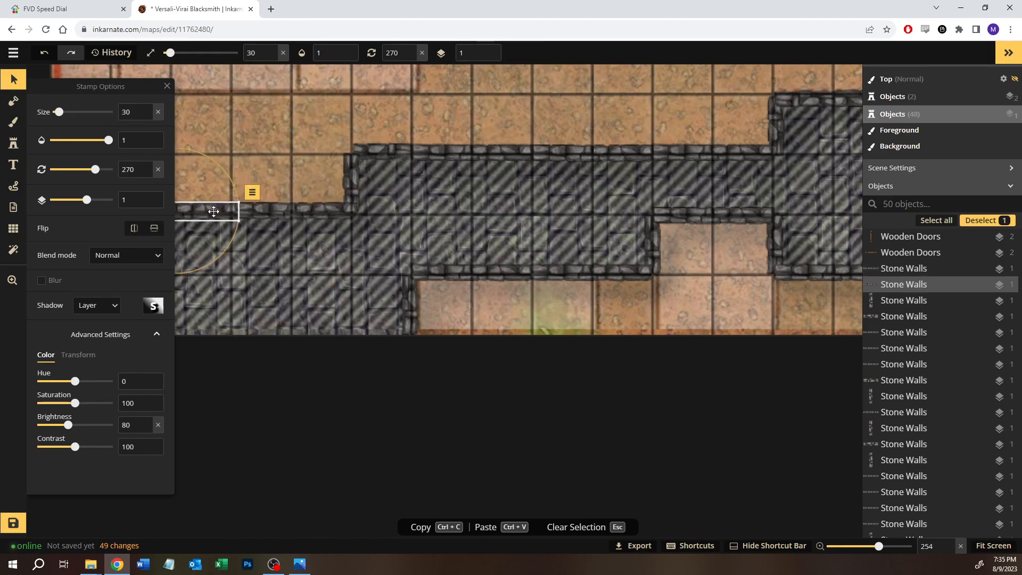
{"action": "left_click", "coordinate": [156, 226]}
{"action": "left_click", "coordinate": [267, 139]}
{"action": "left_click_drag", "start_coordinate": [267, 139], "coordinate": [318, 124]}
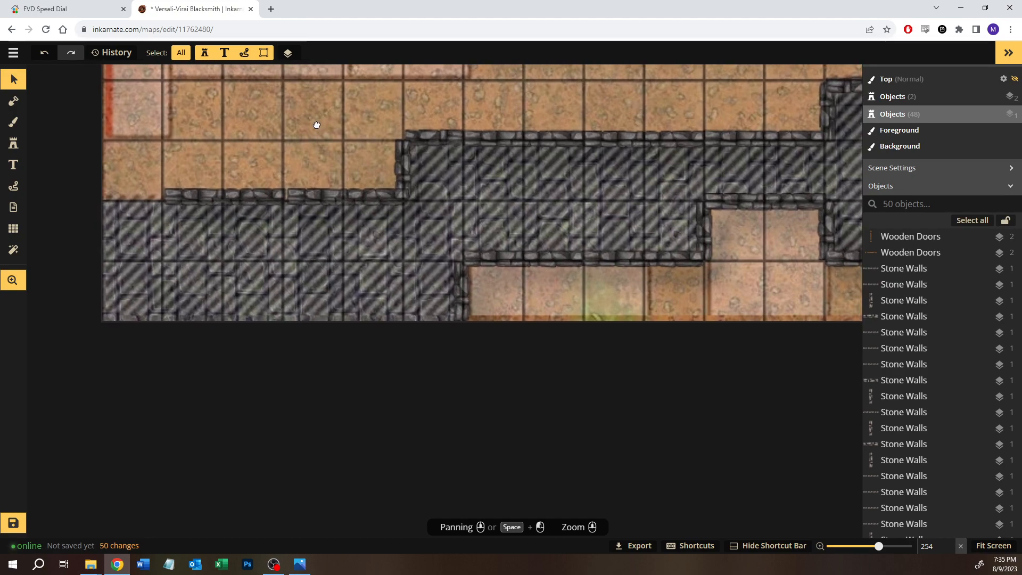
Step: Nudge the two walls on the southwestern area's north edge slightly west so they line up with the corner
{"action": "left_click", "coordinate": [310, 191]}
{"action": "key", "text": "Left"}
{"action": "left_click", "coordinate": [239, 117]}
{"action": "left_click_drag", "start_coordinate": [243, 149], "coordinate": [290, 133]}
{"action": "left_click_drag", "start_coordinate": [330, 184], "coordinate": [355, 200]}
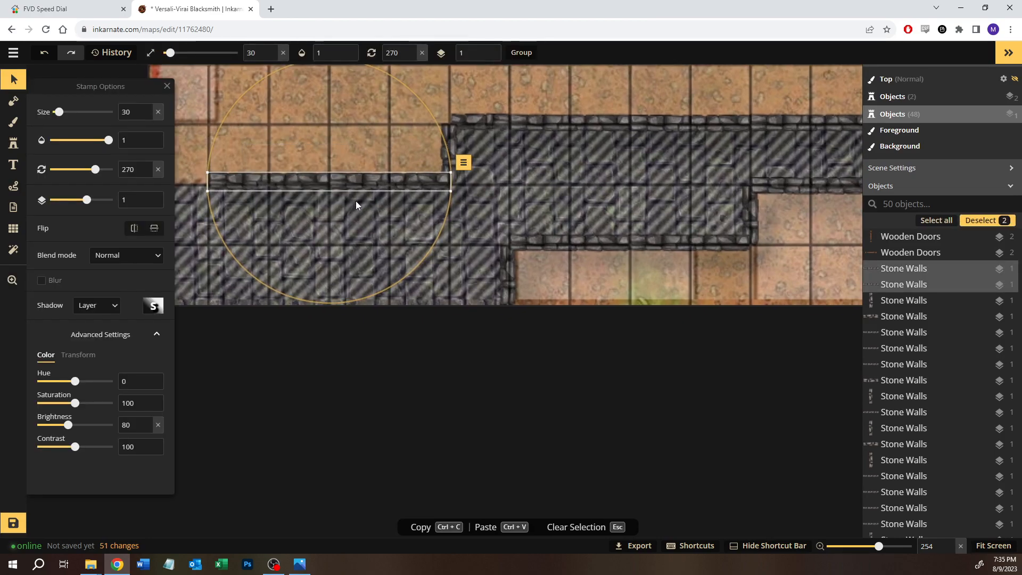
{"action": "left_click", "coordinate": [511, 94]}
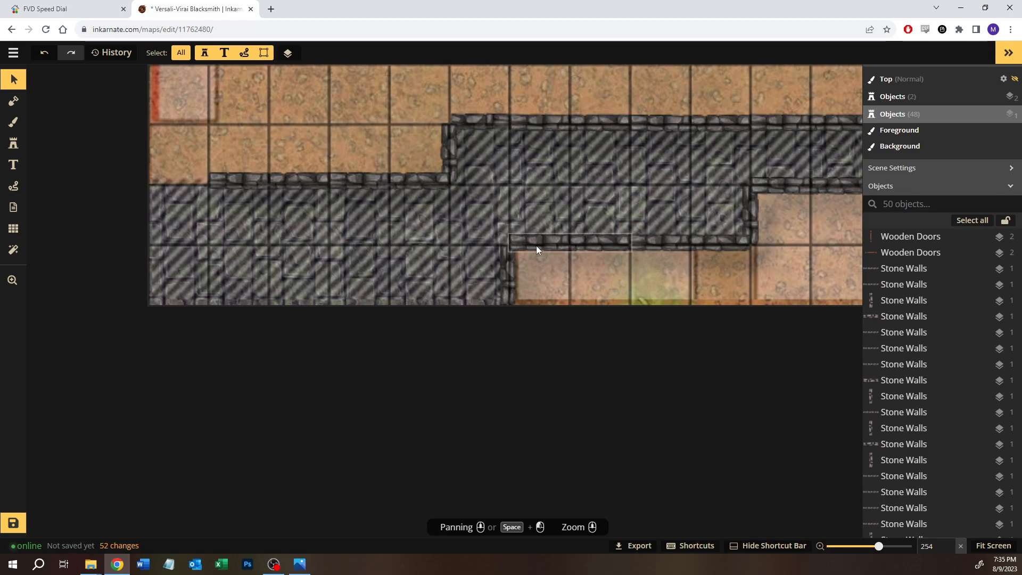
Step: Copy the eight walls of the square room west of the paved road and fit the copy around the room east of it
{"action": "left_click_drag", "start_coordinate": [474, 270], "coordinate": [228, 275]}
{"action": "left_click_drag", "start_coordinate": [543, 232], "coordinate": [265, 257]}
{"action": "left_click_drag", "start_coordinate": [521, 237], "coordinate": [421, 282]}
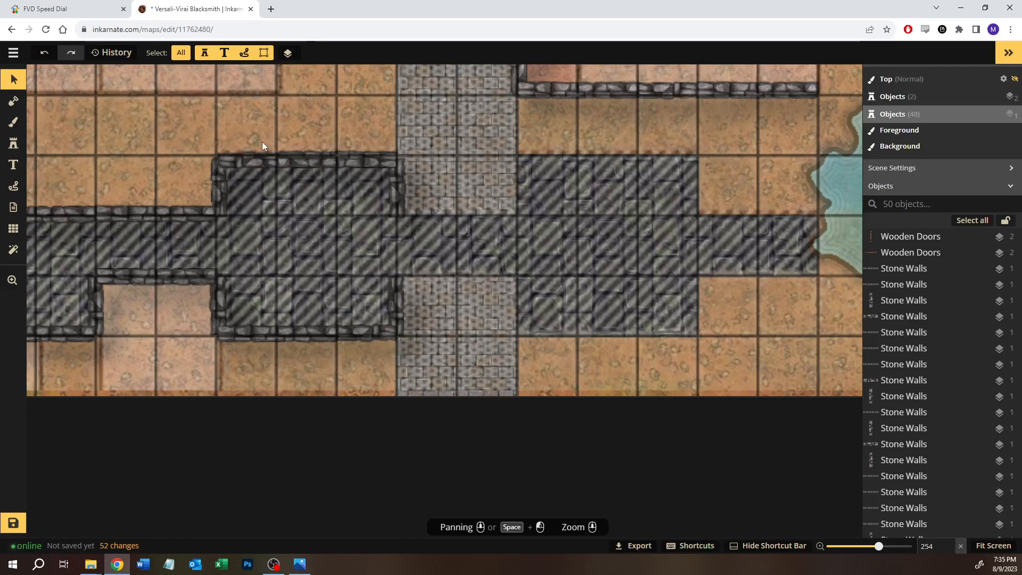
{"action": "left_click_drag", "start_coordinate": [219, 137], "coordinate": [394, 355]}
{"action": "key", "text": "ctrl+c"}
{"action": "key", "text": "ctrl+v"}
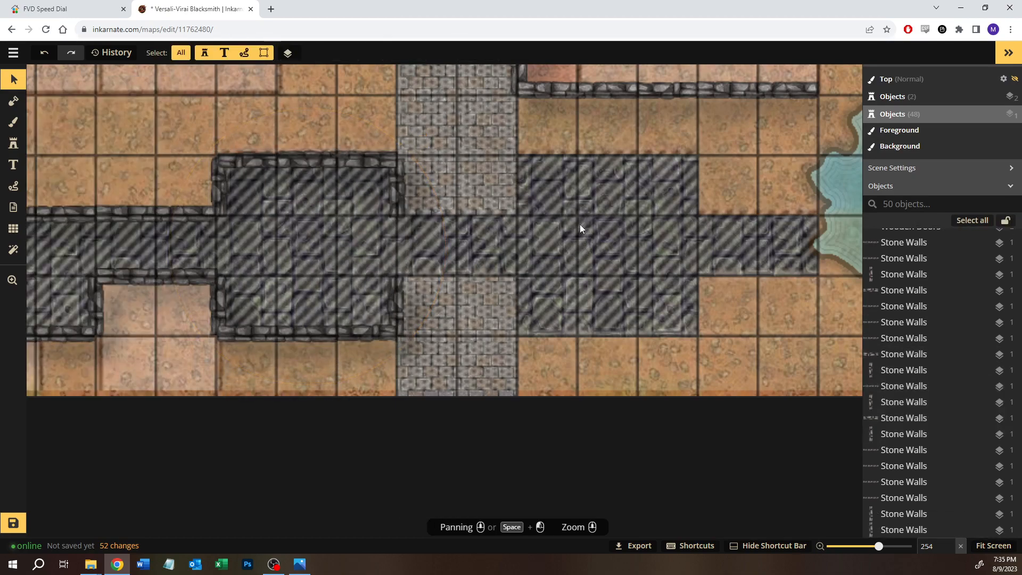
{"action": "left_click_drag", "start_coordinate": [583, 265], "coordinate": [520, 198]}
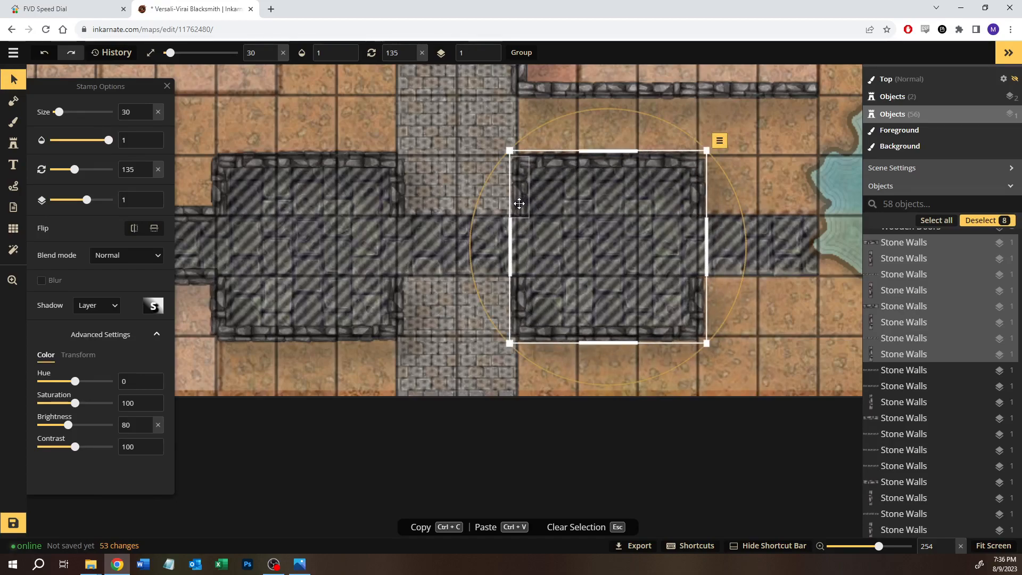
{"action": "left_click", "coordinate": [397, 325]}
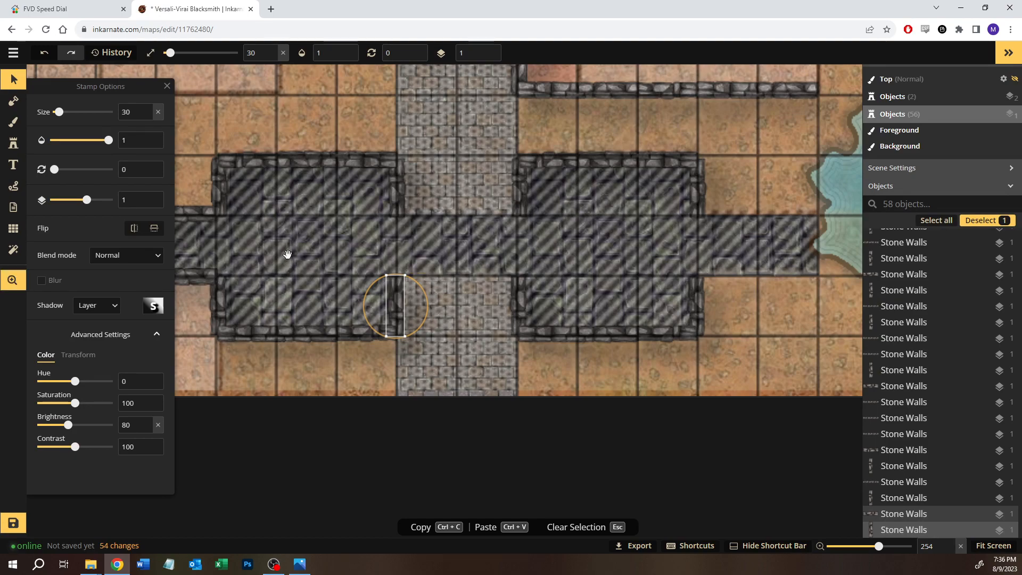
{"action": "key", "text": "Escape"}
Step: Copy the corridor's north and south walls at the notch and fit them around the short corridor east of the eastern room
{"action": "left_click_drag", "start_coordinate": [197, 209], "coordinate": [348, 204]}
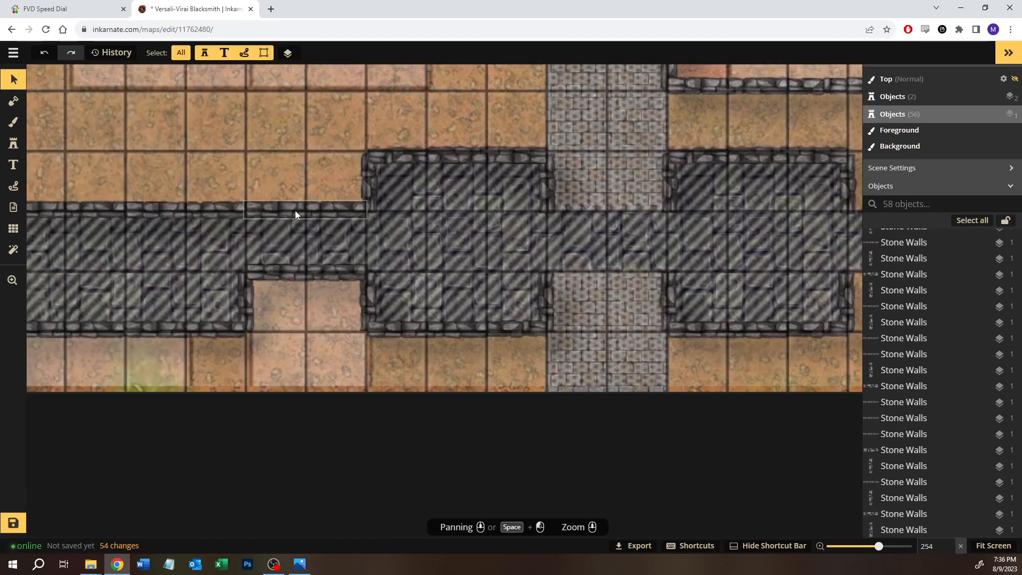
{"action": "left_click_drag", "start_coordinate": [289, 169], "coordinate": [316, 297]}
{"action": "left_click", "coordinate": [598, 237]}
{"action": "left_click_drag", "start_coordinate": [574, 242], "coordinate": [239, 234]}
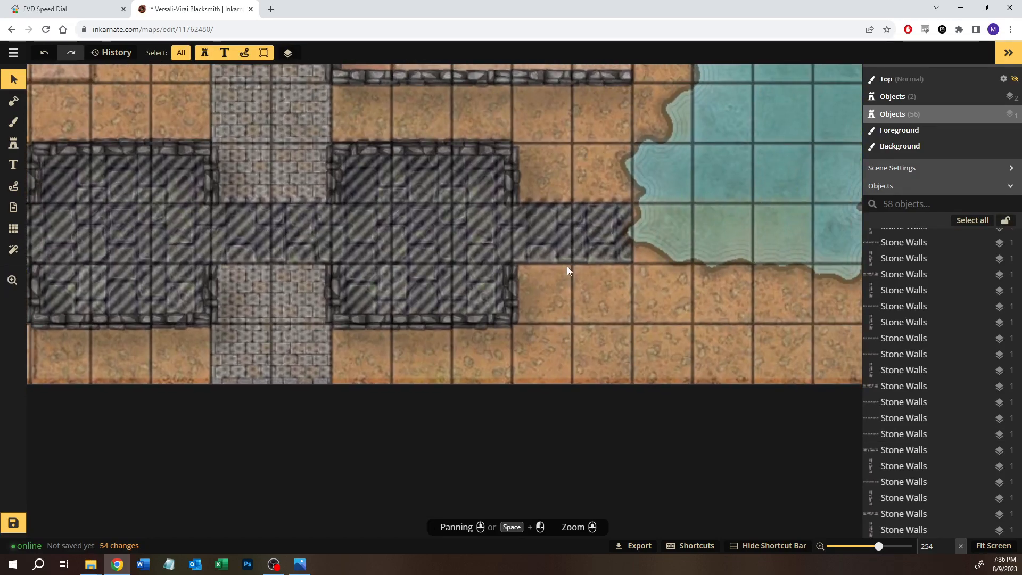
{"action": "key", "text": "ctrl+v"}
{"action": "left_click_drag", "start_coordinate": [551, 264], "coordinate": [556, 206]}
{"action": "left_click", "coordinate": [571, 345]}
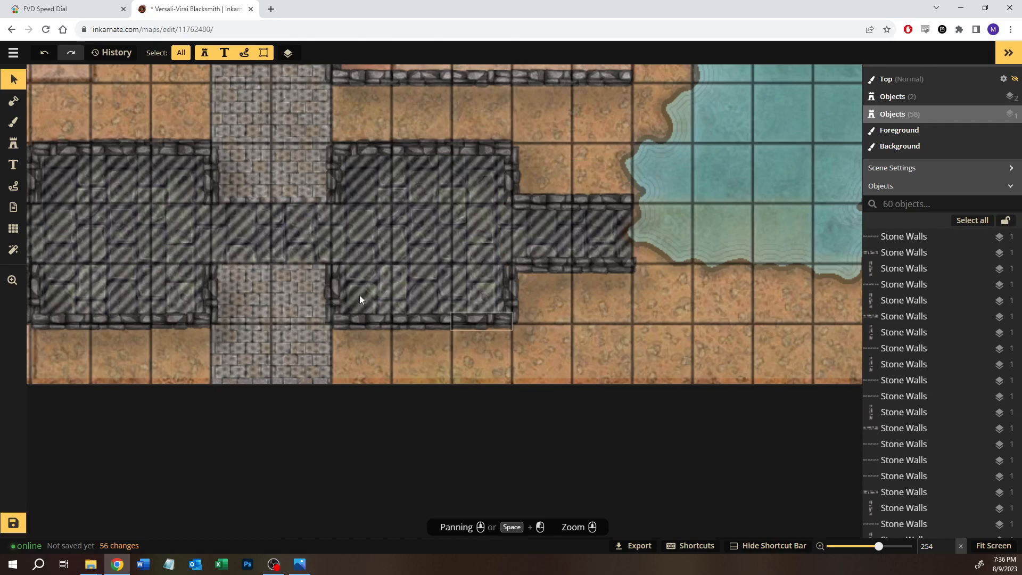
Step: Copy the western room's lower east wall and use it to close the east end of the short corridor by the water
{"action": "left_click", "coordinate": [216, 293]}
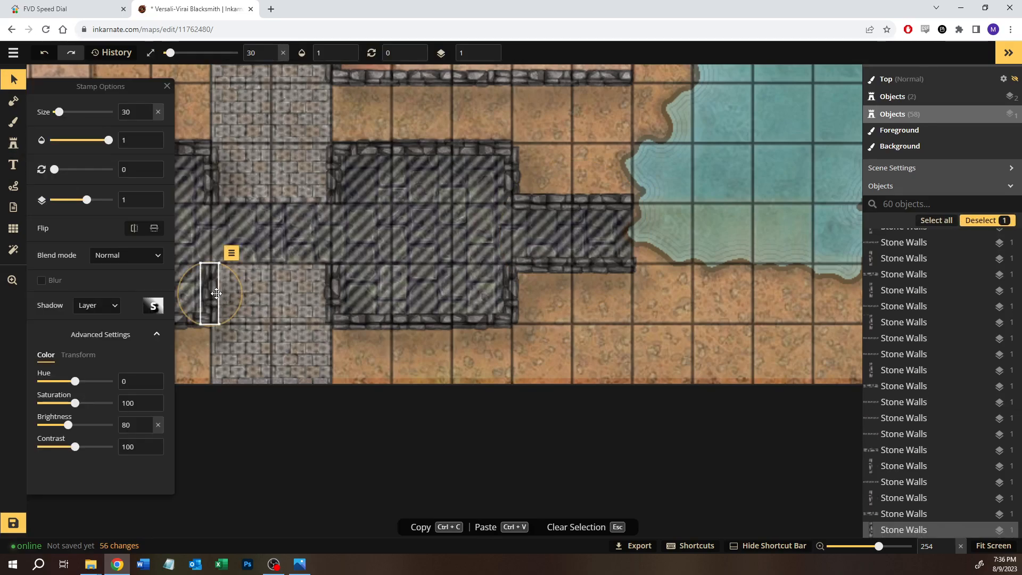
{"action": "key", "text": "ctrl+c"}
{"action": "key", "text": "ctrl+v"}
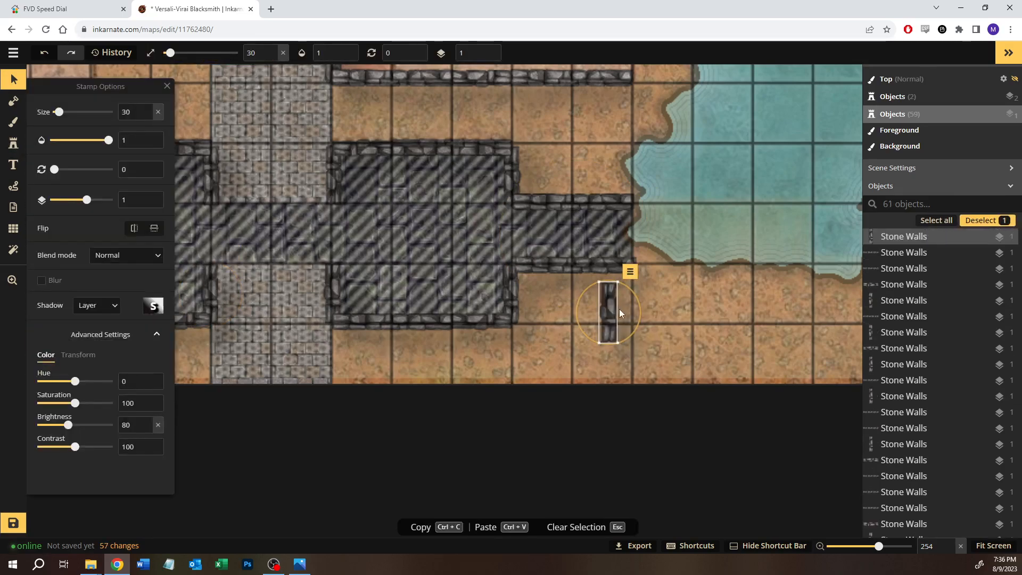
{"action": "left_click_drag", "start_coordinate": [611, 312], "coordinate": [634, 230]}
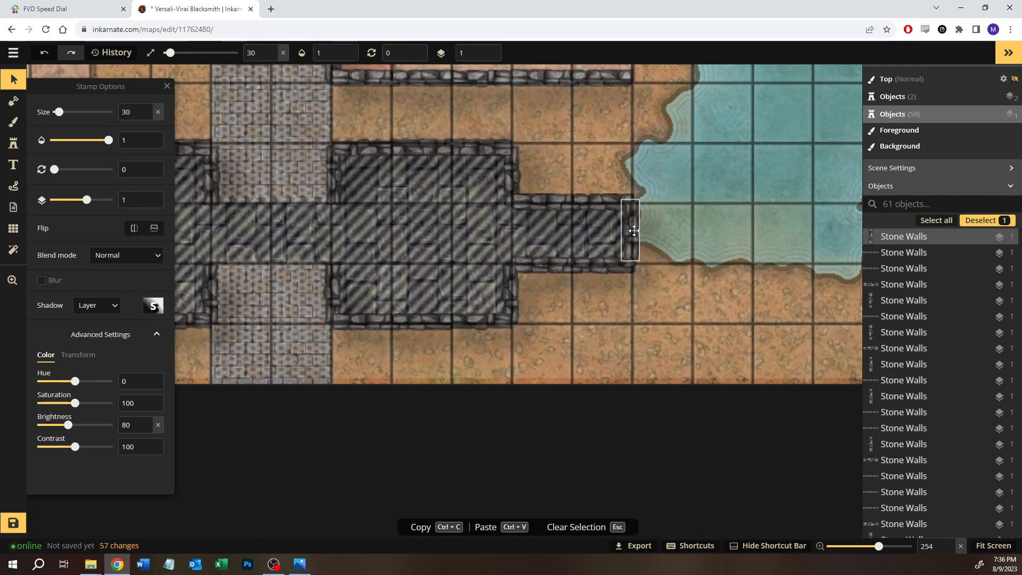
{"action": "left_click", "coordinate": [695, 245]}
Step: Copy the notch's short west wall, rotate it to 270, and fit it at the map's west border on the southwestern area's north edge
{"action": "scroll", "coordinate": [676, 269], "scroll_direction": "down", "scroll_amount": 5}
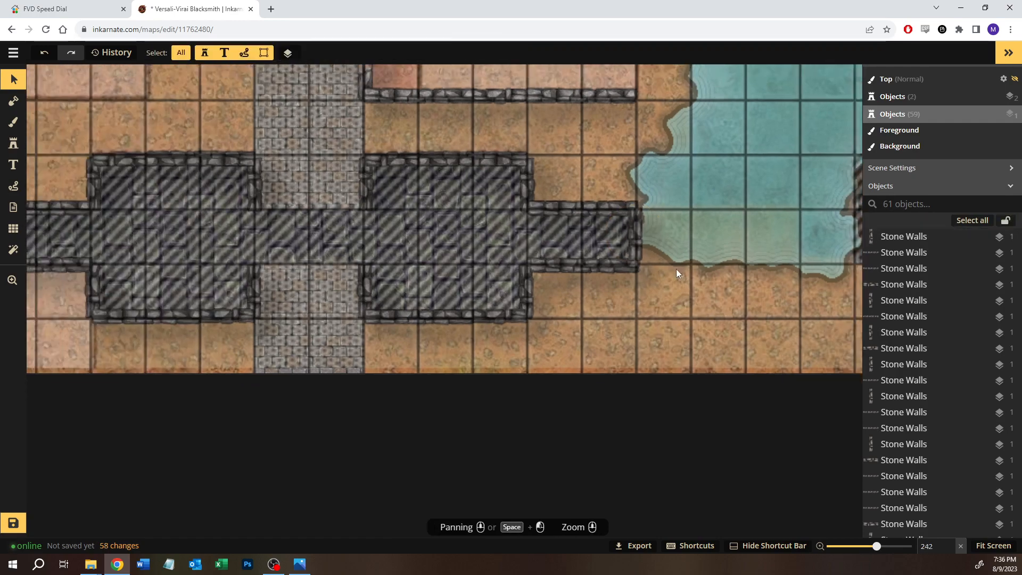
{"action": "left_click_drag", "start_coordinate": [188, 184], "coordinate": [574, 150]}
{"action": "left_click", "coordinate": [538, 237]}
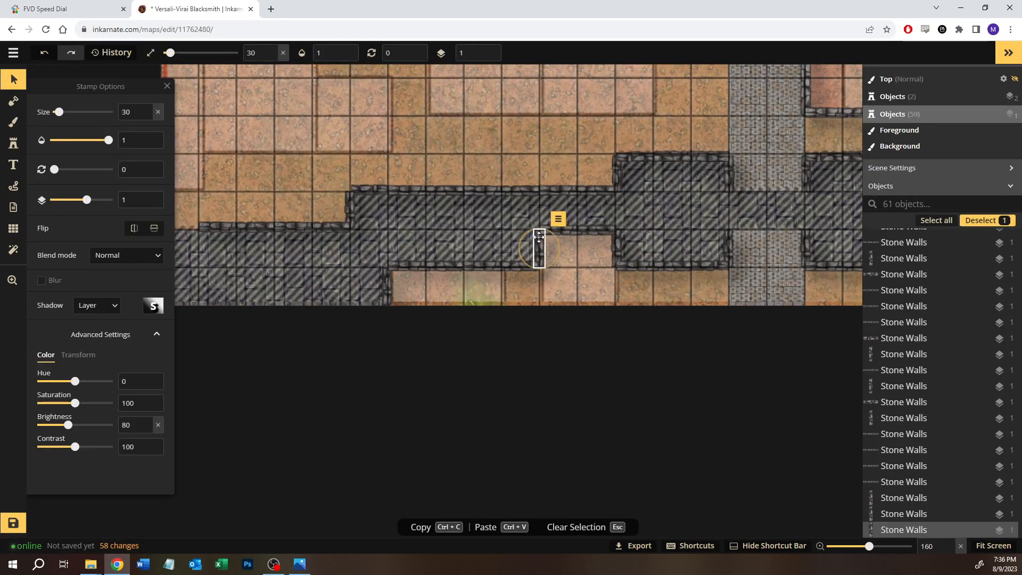
{"action": "left_click", "coordinate": [215, 187]}
{"action": "key", "text": "ctrl+v"}
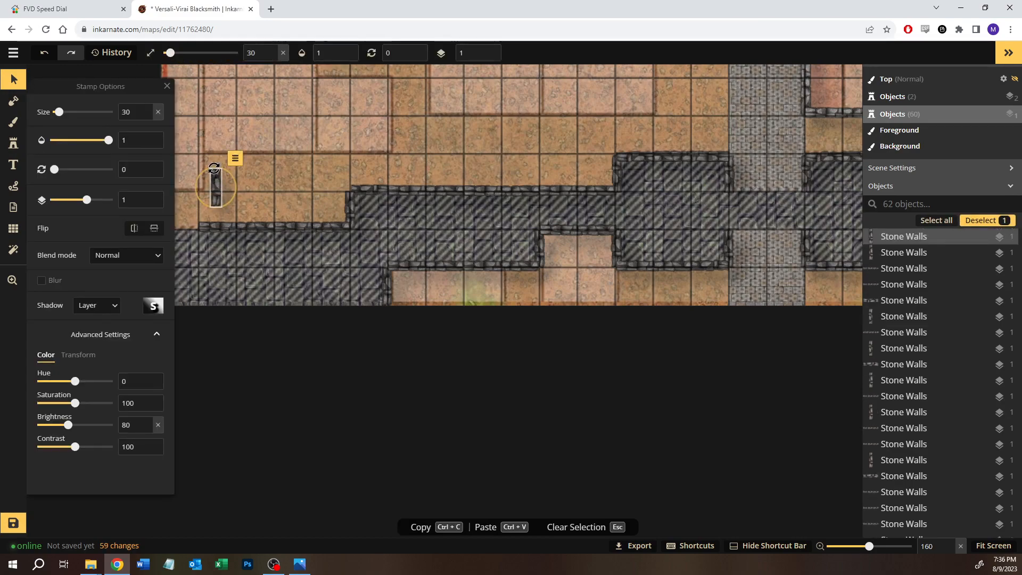
{"action": "left_click_drag", "start_coordinate": [277, 198], "coordinate": [371, 170]}
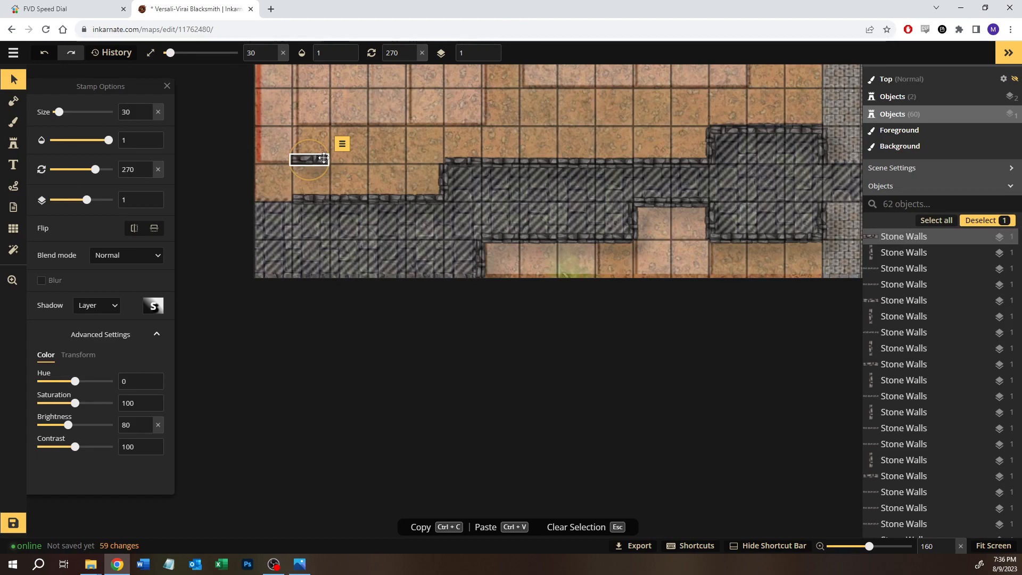
{"action": "left_click_drag", "start_coordinate": [322, 160], "coordinate": [288, 198]}
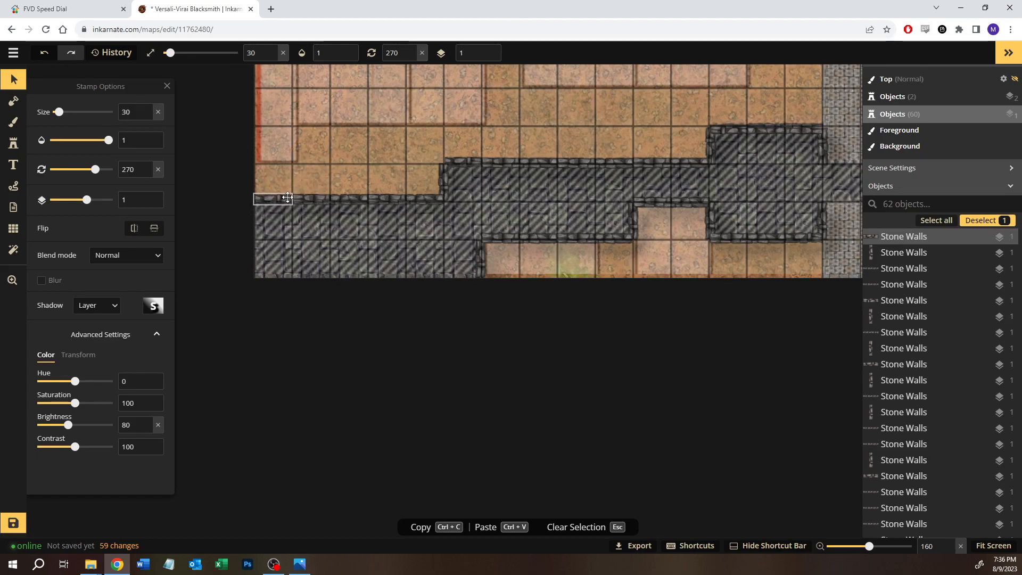
{"action": "scroll", "coordinate": [289, 223], "scroll_direction": "up", "scroll_amount": 3}
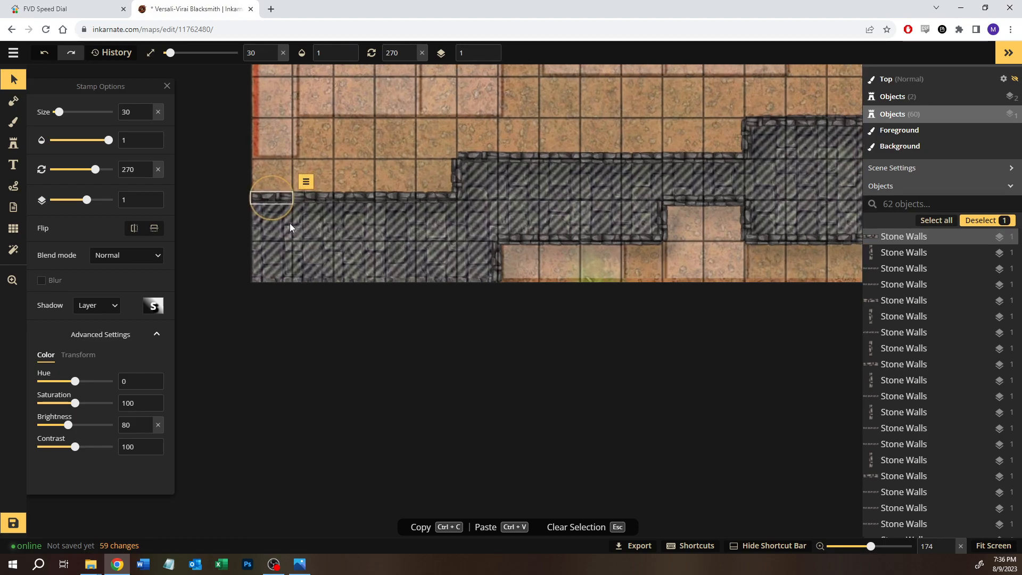
{"action": "scroll", "coordinate": [289, 227], "scroll_direction": "up", "scroll_amount": 3}
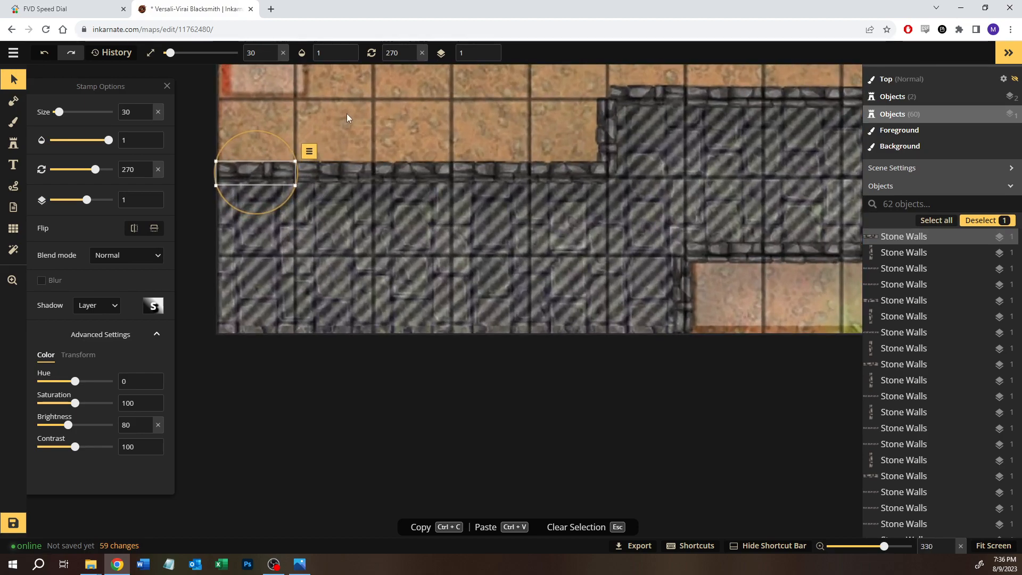
{"action": "left_click", "coordinate": [360, 150]}
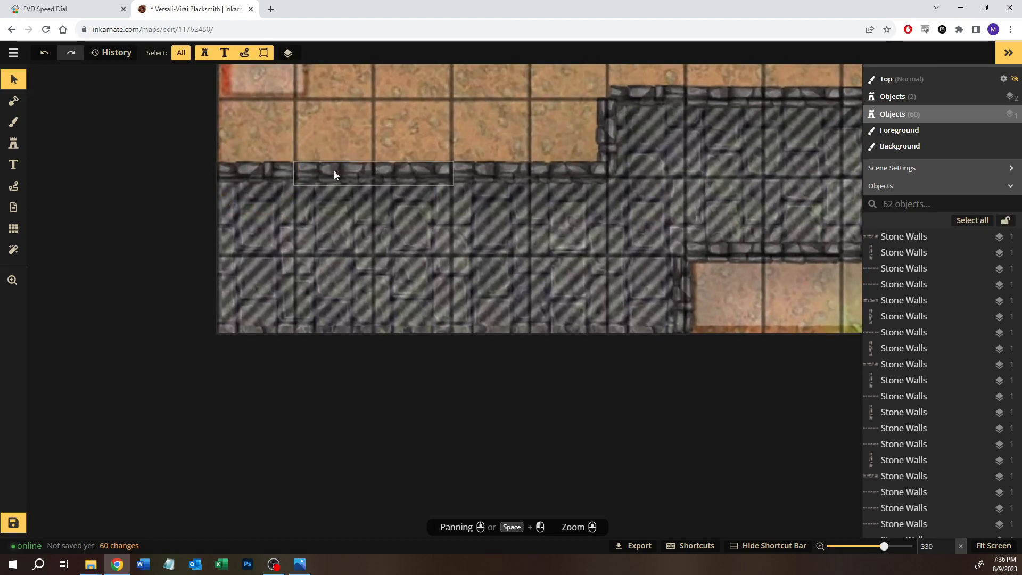
Step: Copy the three walls on the southwestern area's north edge onto its south edge, ending at the short east wall
{"action": "left_click_drag", "start_coordinate": [467, 256], "coordinate": [271, 292]}
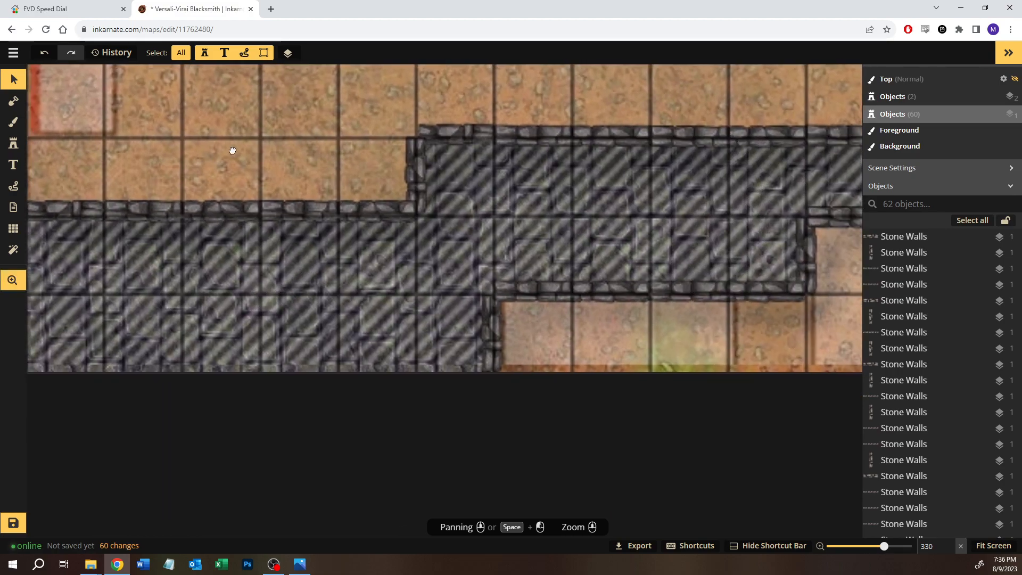
{"action": "left_click_drag", "start_coordinate": [223, 154], "coordinate": [295, 130]}
{"action": "left_click_drag", "start_coordinate": [357, 200], "coordinate": [487, 228]}
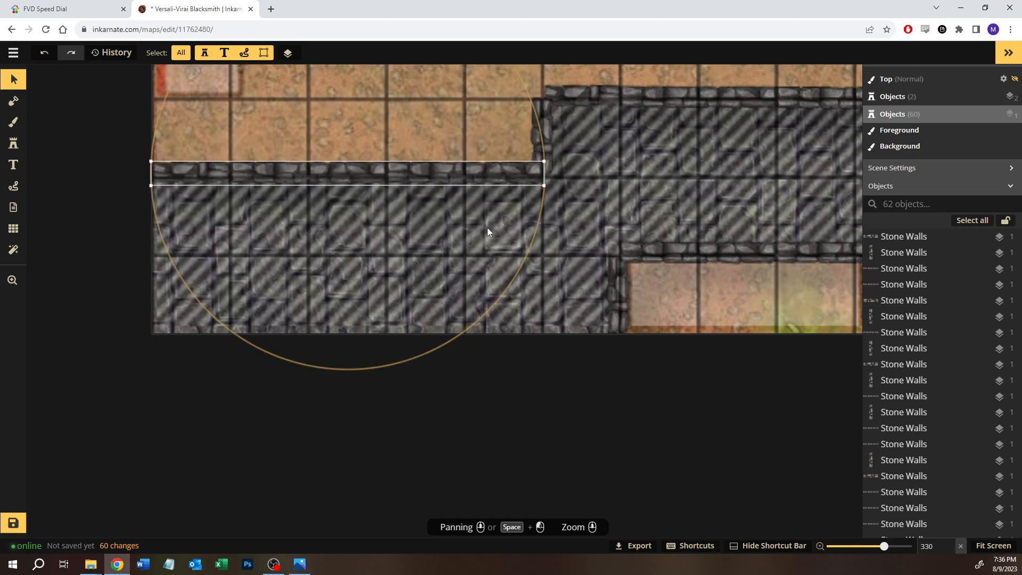
{"action": "key", "text": "ctrl+v"}
{"action": "left_click_drag", "start_coordinate": [584, 299], "coordinate": [353, 332]}
{"action": "left_click_drag", "start_coordinate": [353, 332], "coordinate": [353, 333]}
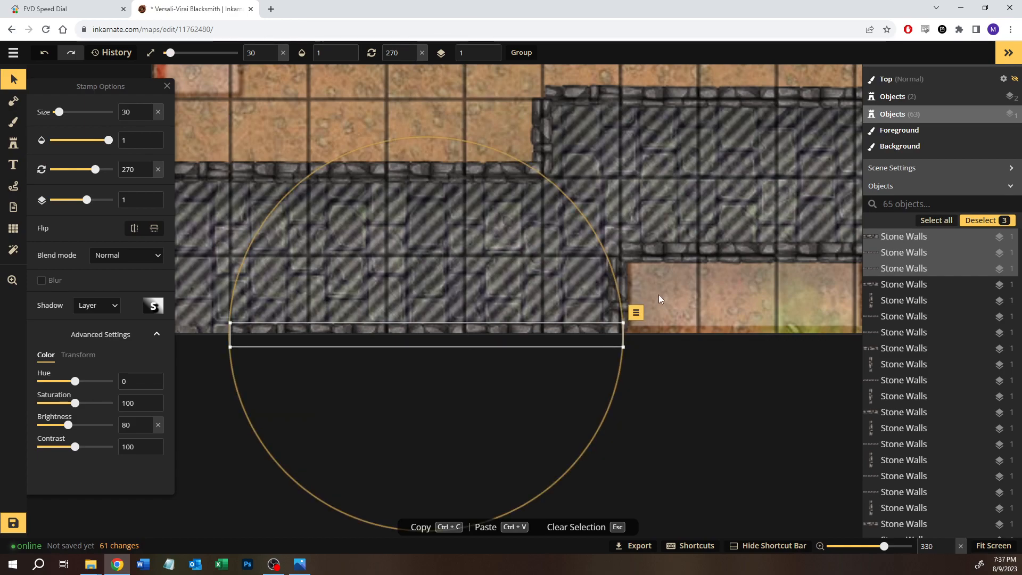
{"action": "left_click", "coordinate": [664, 287]}
Step: Copy the westernmost one-square wall of the north edge to fill the west end of the southwestern area's south edge
{"action": "scroll", "coordinate": [663, 286], "scroll_direction": "down", "scroll_amount": 3}
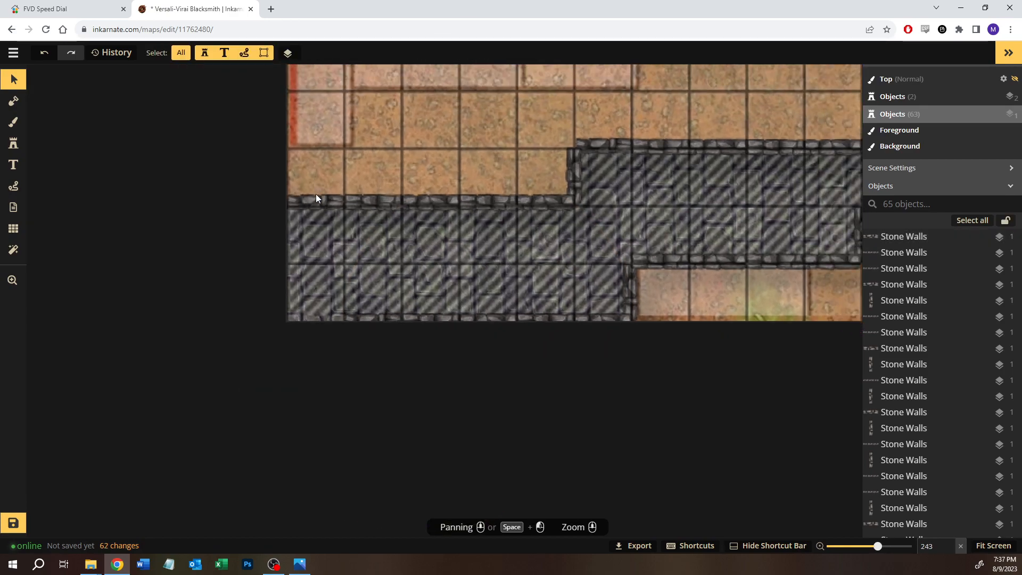
{"action": "left_click", "coordinate": [315, 197]}
{"action": "left_click", "coordinate": [414, 157]}
{"action": "key", "text": "ctrl+v"}
{"action": "left_click_drag", "start_coordinate": [414, 173], "coordinate": [317, 320]}
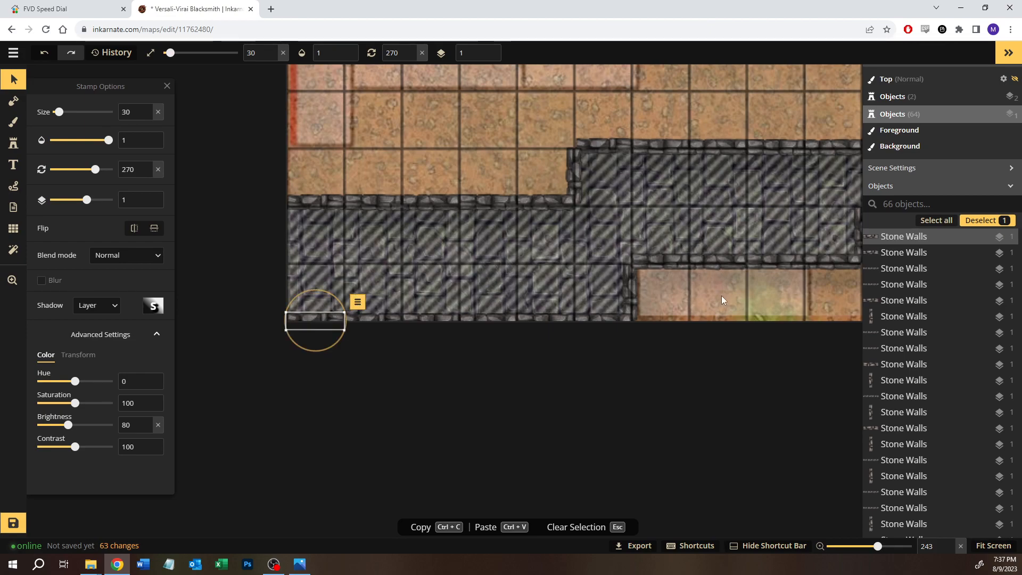
{"action": "key", "text": "Escape"}
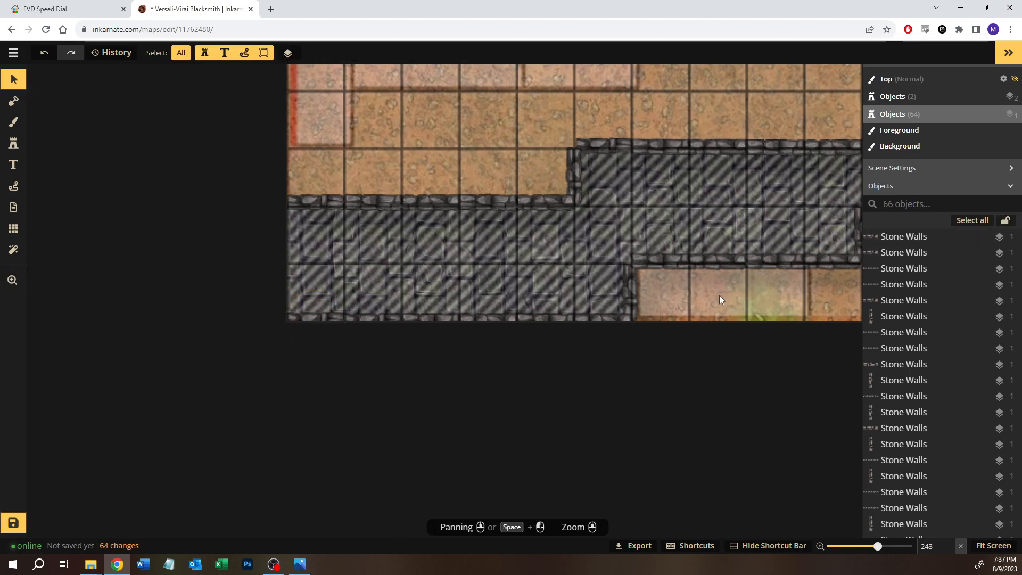
Step: Copy a two-square horizontal wall from the corridor's north edge onto the north edge of the dark stone ruin in the water
{"action": "scroll", "coordinate": [705, 272], "scroll_direction": "down", "scroll_amount": 4}
{"action": "key", "text": "space"}
{"action": "mouse_move", "coordinate": [760, 200]}
{"action": "left_mouse_down"}
{"action": "mouse_move", "coordinate": [663, 210]}
{"action": "mouse_move", "coordinate": [532, 191]}
{"action": "left_mouse_up"}
{"action": "mouse_move", "coordinate": [591, 163]}
{"action": "left_mouse_down"}
{"action": "mouse_move", "coordinate": [466, 196]}
{"action": "mouse_move", "coordinate": [369, 192]}
{"action": "left_mouse_up"}
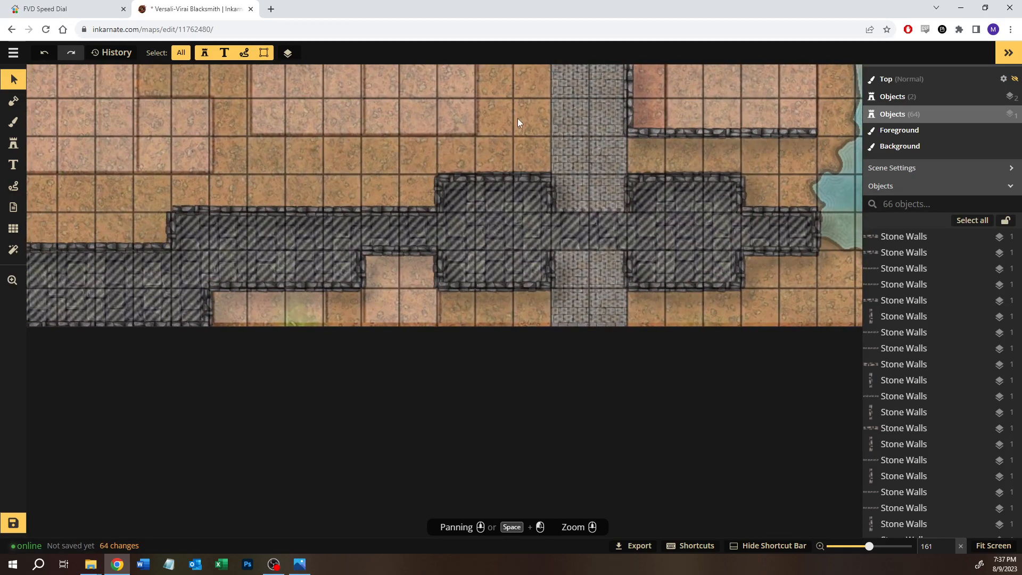
{"action": "scroll", "coordinate": [517, 118], "scroll_direction": "down", "scroll_amount": 2}
{"action": "key", "text": "space"}
{"action": "left_click_drag", "start_coordinate": [509, 130], "coordinate": [381, 209]}
{"action": "scroll", "coordinate": [424, 200], "scroll_direction": "down", "scroll_amount": 3}
{"action": "key", "text": "space"}
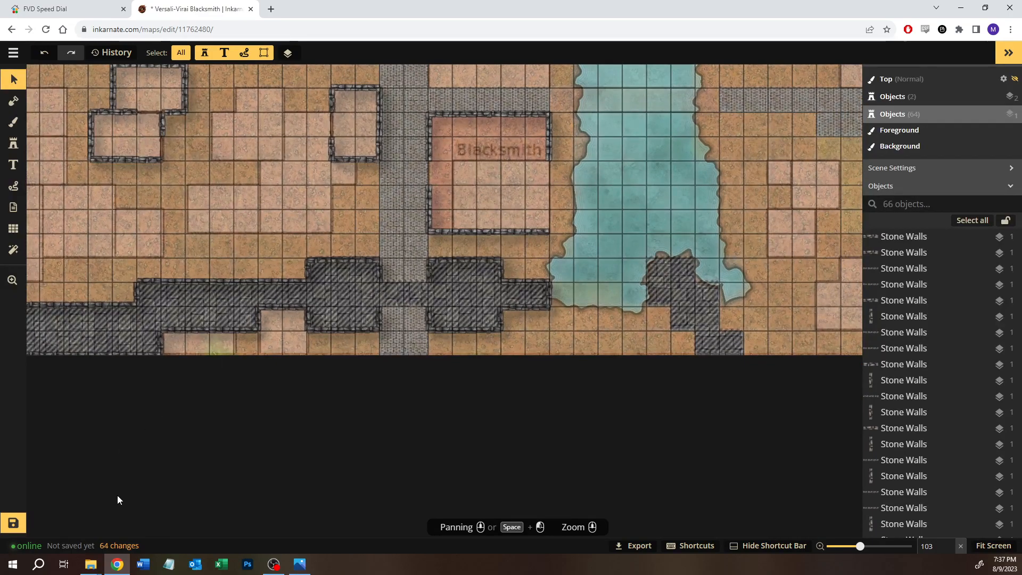
{"action": "key", "text": "space"}
{"action": "left_click_drag", "start_coordinate": [602, 311], "coordinate": [486, 290]}
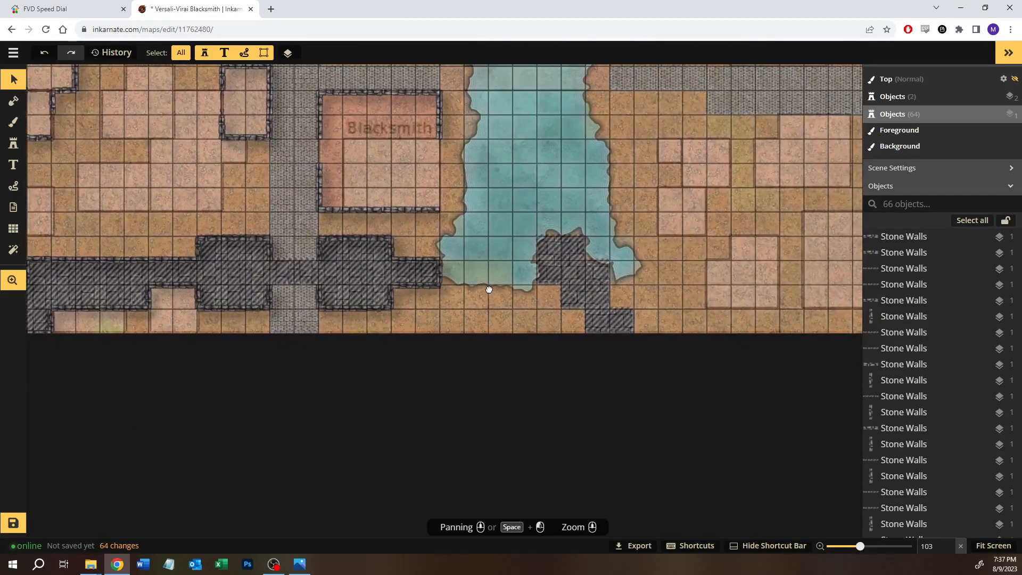
{"action": "left_click", "coordinate": [165, 260]}
{"action": "key", "text": "Escape"}
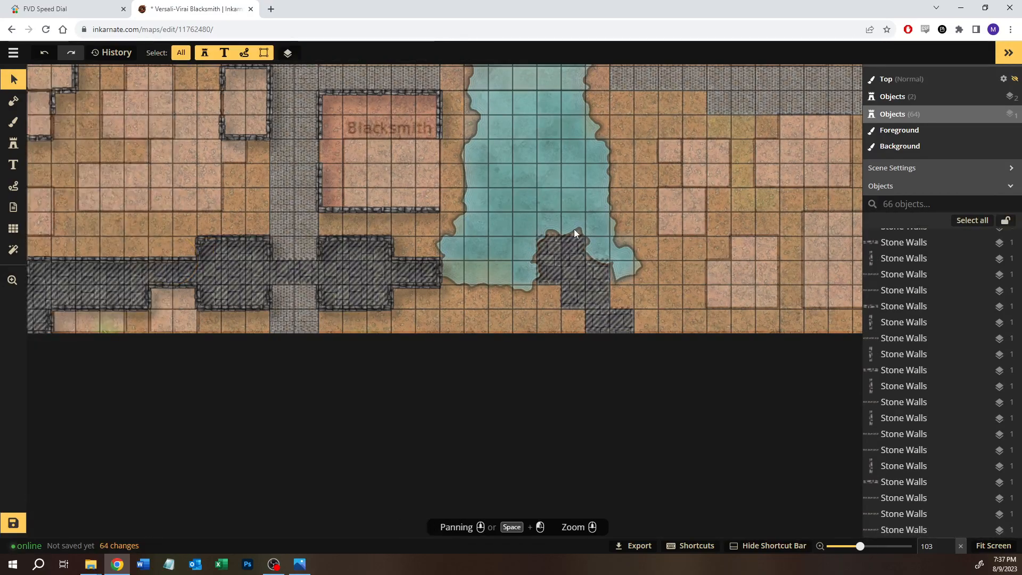
{"action": "key", "text": "ctrl+v"}
{"action": "scroll", "coordinate": [568, 244], "scroll_direction": "up", "scroll_amount": 6}
{"action": "left_click_drag", "start_coordinate": [584, 223], "coordinate": [557, 240]}
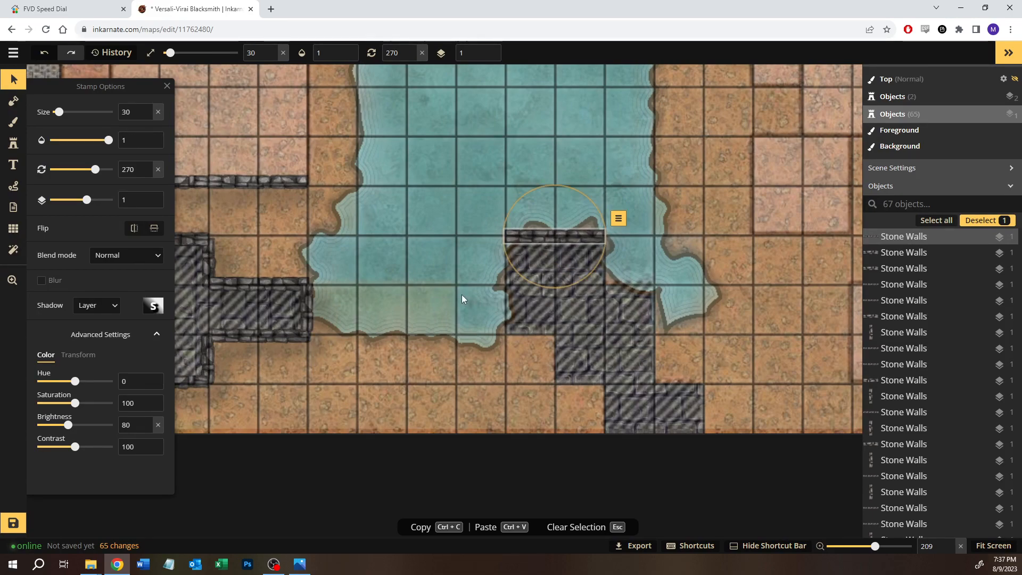
Step: Paste another two-square wall, rotate it to 180, and fit it on the west edge of the dark stone ruin
{"action": "key", "text": "ctrl+v"}
{"action": "left_click_drag", "start_coordinate": [473, 241], "coordinate": [505, 280]}
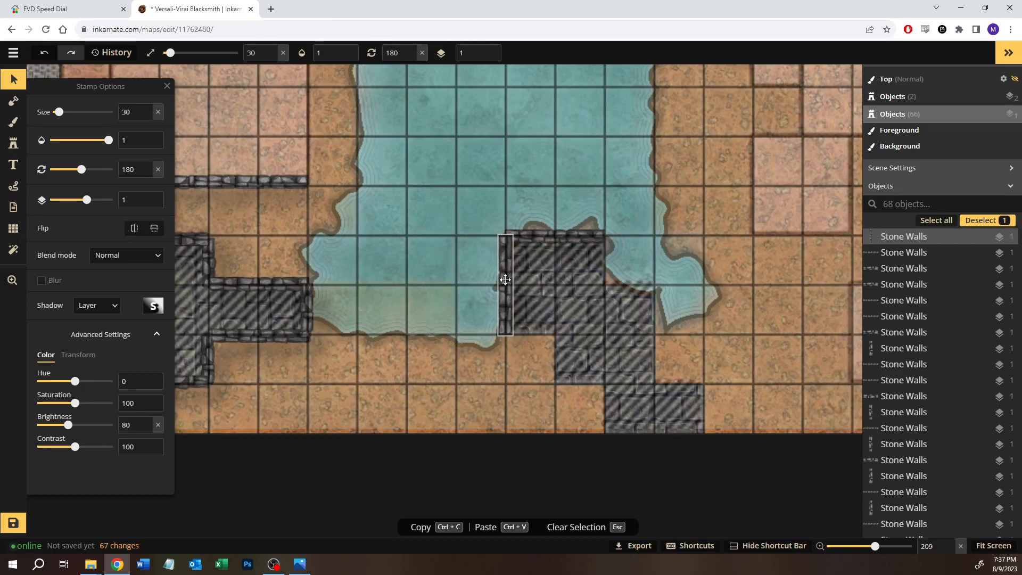
{"action": "left_click", "coordinate": [426, 221]}
Step: Copy the eastern room's lower west wall and fit it on the ruin's east edge, just below the north wall
{"action": "left_click_drag", "start_coordinate": [256, 229], "coordinate": [451, 178]}
{"action": "left_click_drag", "start_coordinate": [229, 251], "coordinate": [258, 251]}
{"action": "left_click", "coordinate": [292, 296]}
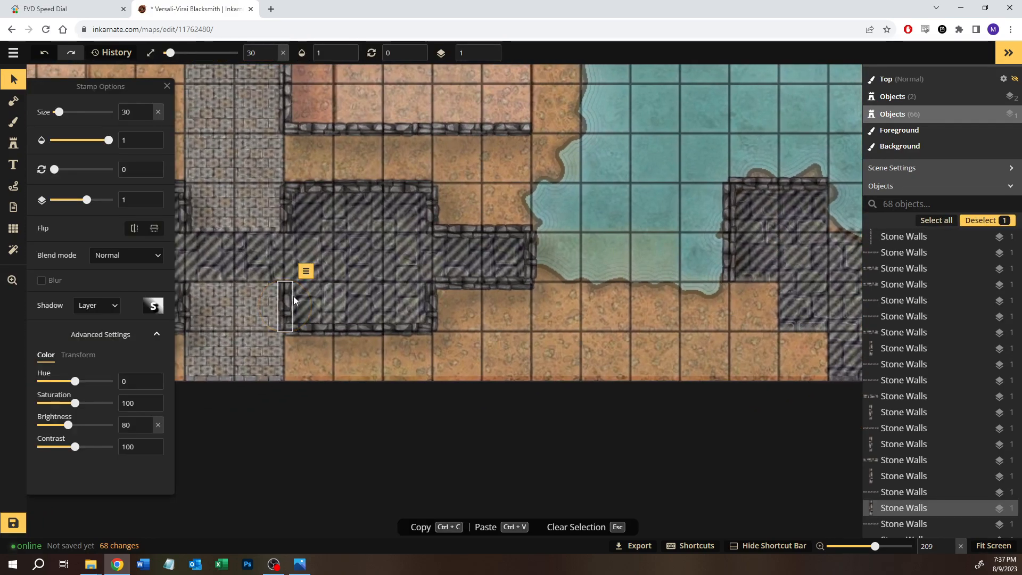
{"action": "left_click", "coordinate": [739, 299]}
{"action": "key", "text": "ctrl+v"}
{"action": "left_click_drag", "start_coordinate": [709, 352], "coordinate": [484, 343]}
{"action": "left_click_drag", "start_coordinate": [520, 290], "coordinate": [599, 201]}
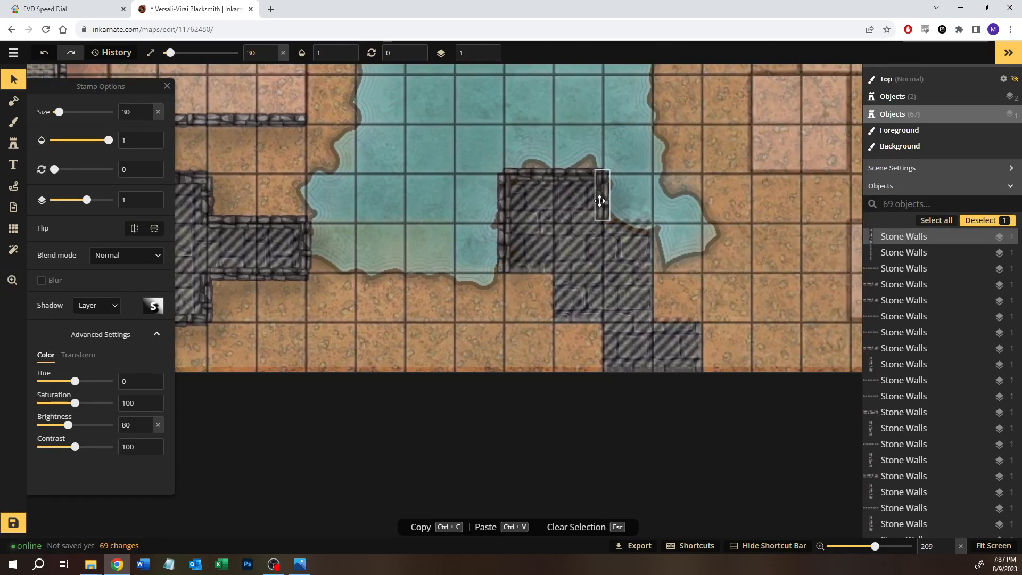
{"action": "key", "text": "Escape"}
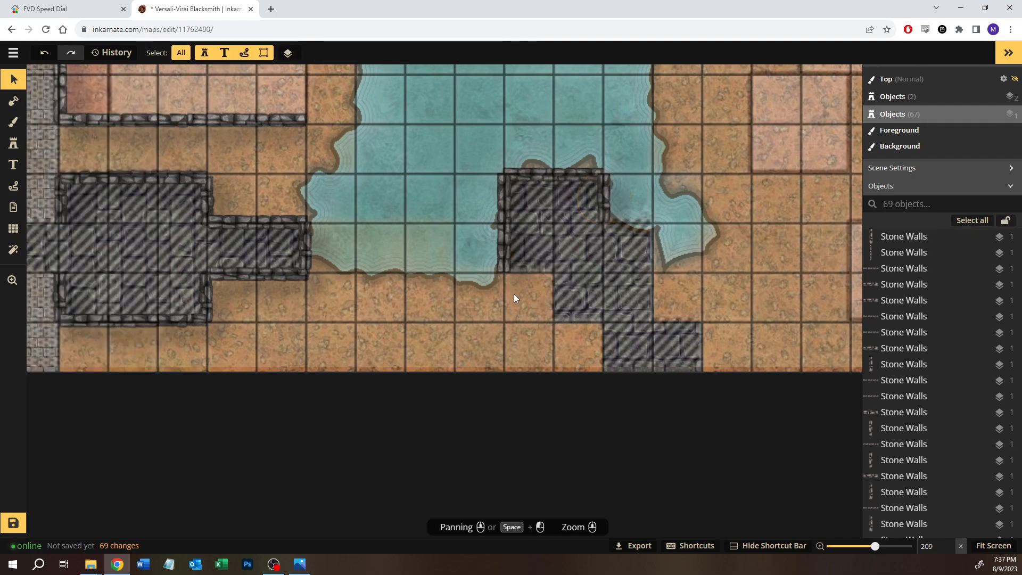
Step: Copy the ruin's one-square east wall, rotate the copy to 270, and fit it on the north edge of the next square southeast
{"action": "left_click", "coordinate": [605, 198]}
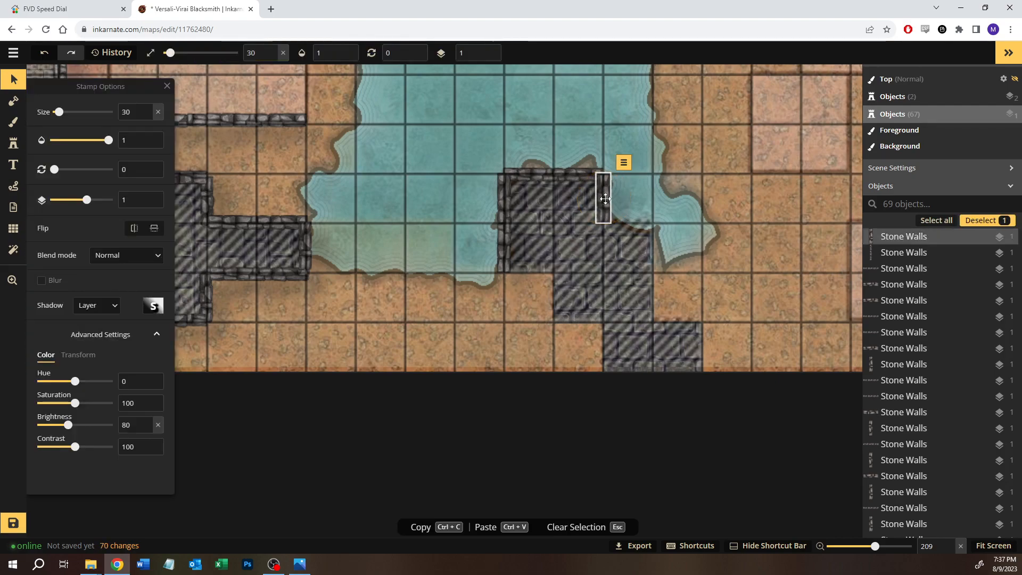
{"action": "key", "text": "ctrl+c"}
{"action": "key", "text": "Escape"}
{"action": "key", "text": "ctrl+v"}
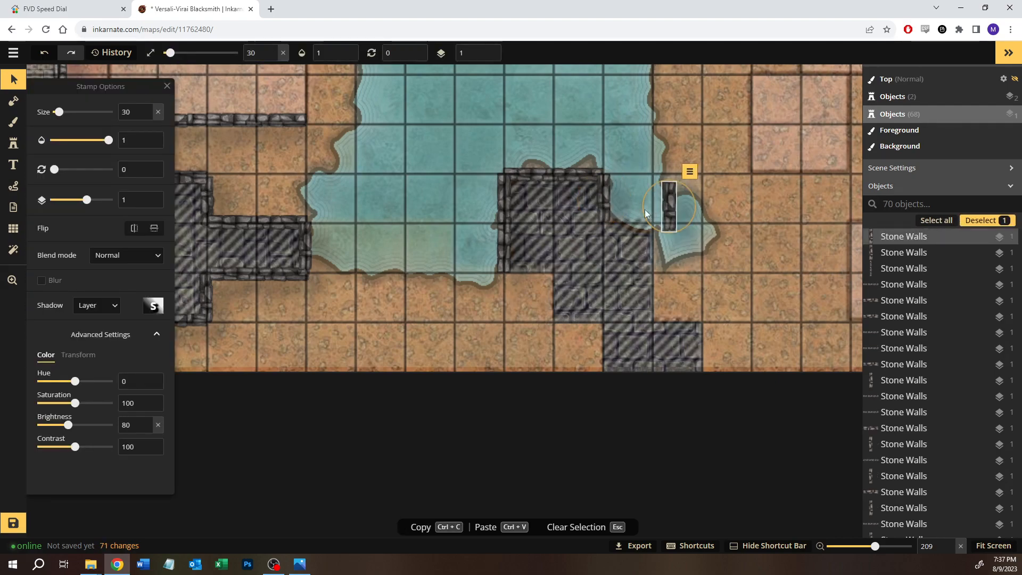
{"action": "left_click_drag", "start_coordinate": [671, 183], "coordinate": [574, 208]}
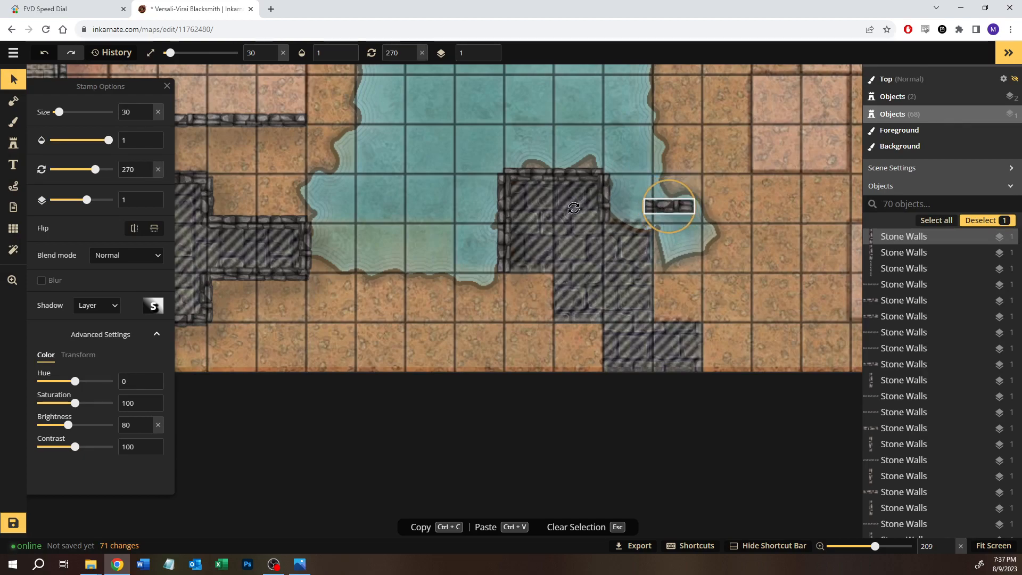
{"action": "left_click_drag", "start_coordinate": [676, 205], "coordinate": [634, 222]}
{"action": "left_click", "coordinate": [612, 270]}
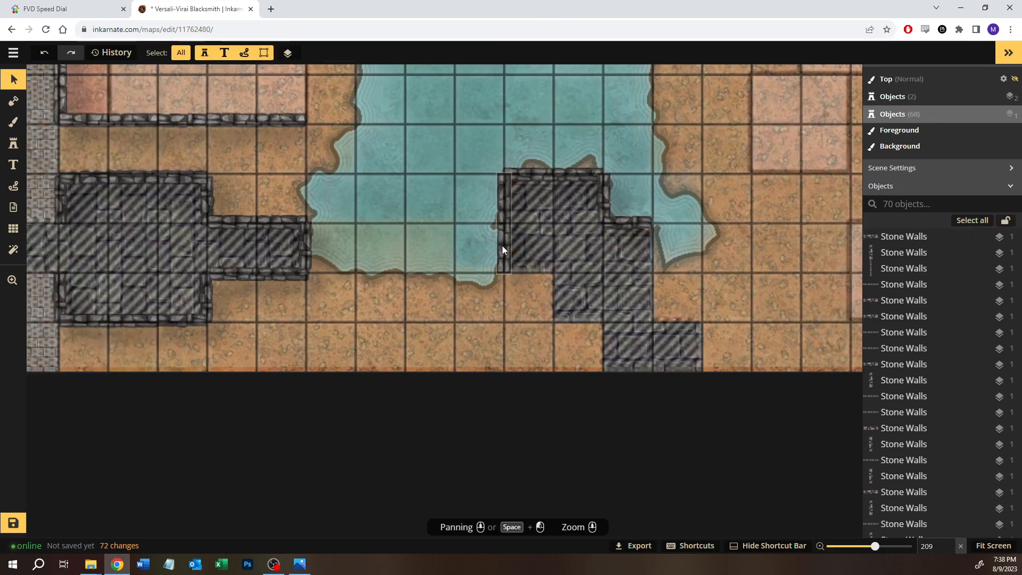
Step: Copy that horizontal one-square wall onto the ruin's south edge, at the foot of its two-square west wall
{"action": "left_click", "coordinate": [635, 225]}
{"action": "left_click", "coordinate": [517, 281]}
{"action": "key", "text": "ctrl+v"}
{"action": "left_click_drag", "start_coordinate": [518, 277], "coordinate": [531, 264]}
{"action": "left_click", "coordinate": [546, 286]}
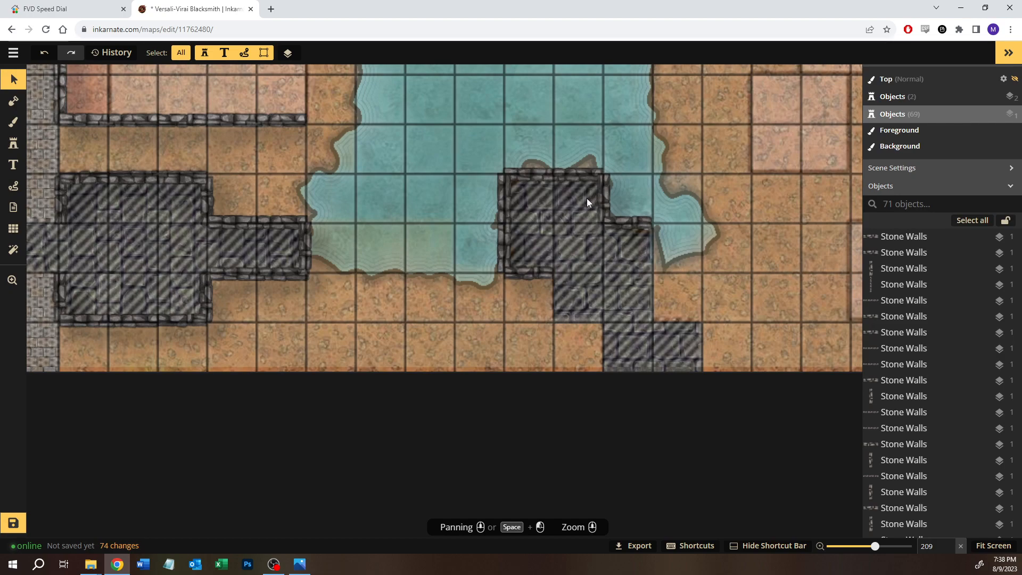
Step: Copy a vertical and horizontal one-square wall pair onto the west and south edges of the ruin's next step down
{"action": "left_click_drag", "start_coordinate": [627, 222], "coordinate": [627, 223]}
{"action": "key", "text": "ctrl+c"}
{"action": "left_click", "coordinate": [597, 296]}
{"action": "key", "text": "ctrl+v"}
{"action": "left_click_drag", "start_coordinate": [582, 288], "coordinate": [551, 300]}
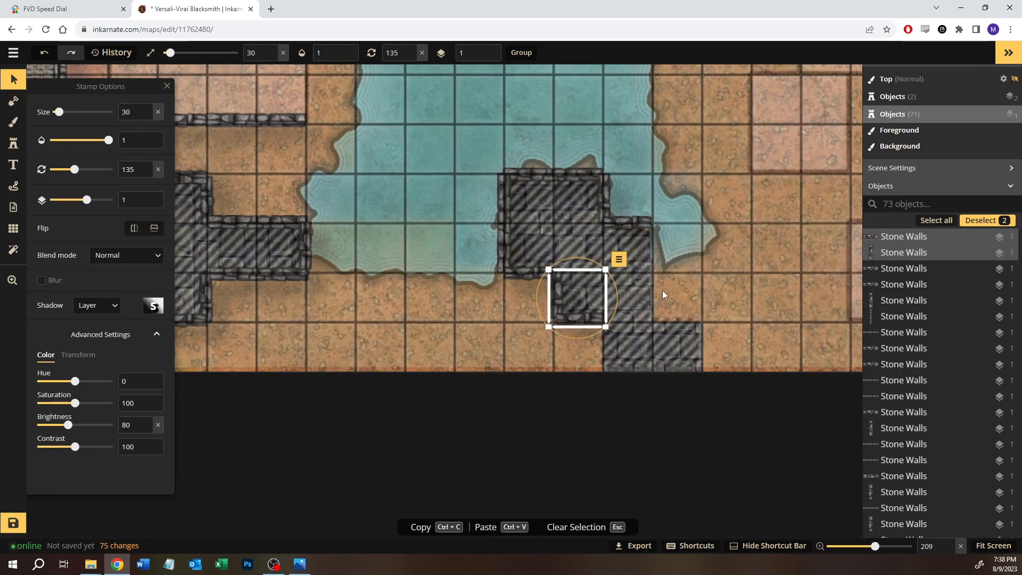
{"action": "left_click", "coordinate": [662, 290]}
Step: Copy the ruin's two-square west wall onto the east edge of its middle section
{"action": "left_click_drag", "start_coordinate": [471, 207], "coordinate": [519, 232]}
{"action": "left_click", "coordinate": [632, 288]}
{"action": "key", "text": "ctrl+v"}
{"action": "left_click_drag", "start_coordinate": [633, 287], "coordinate": [656, 267]}
{"action": "left_click", "coordinate": [737, 295]}
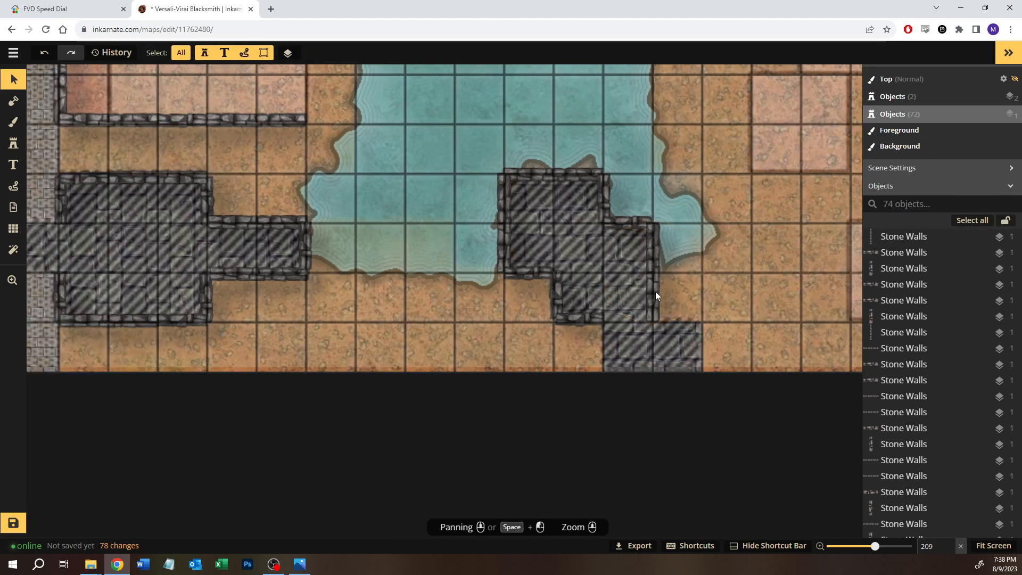
Step: Copy the middle section's one-square west wall onto the west edge of the ruin's bottom section at the map border
{"action": "left_click", "coordinate": [552, 291]}
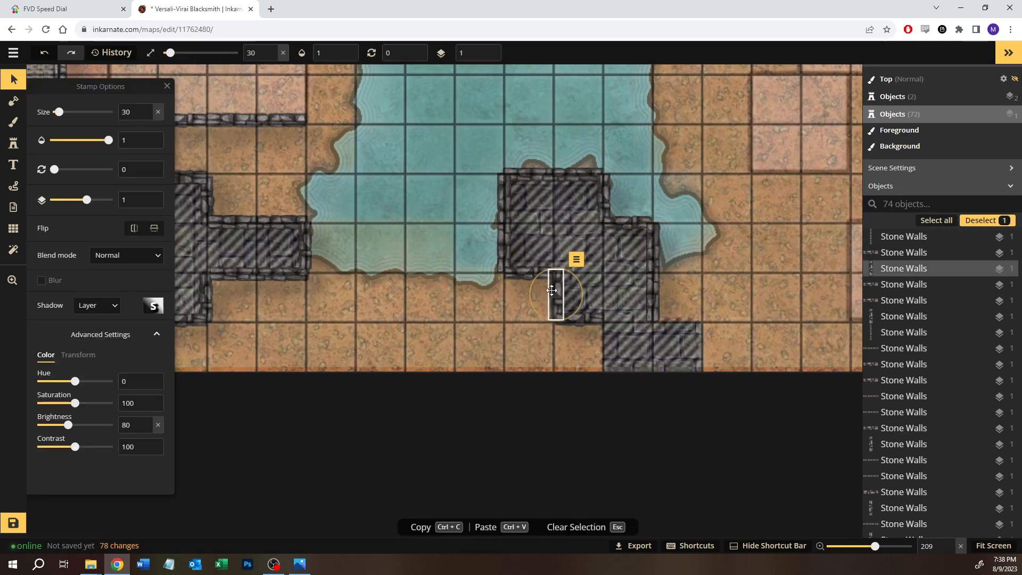
{"action": "left_click", "coordinate": [553, 345]}
{"action": "key", "text": "ctrl+v"}
{"action": "left_click_drag", "start_coordinate": [555, 348], "coordinate": [605, 350]}
{"action": "left_click", "coordinate": [690, 290]}
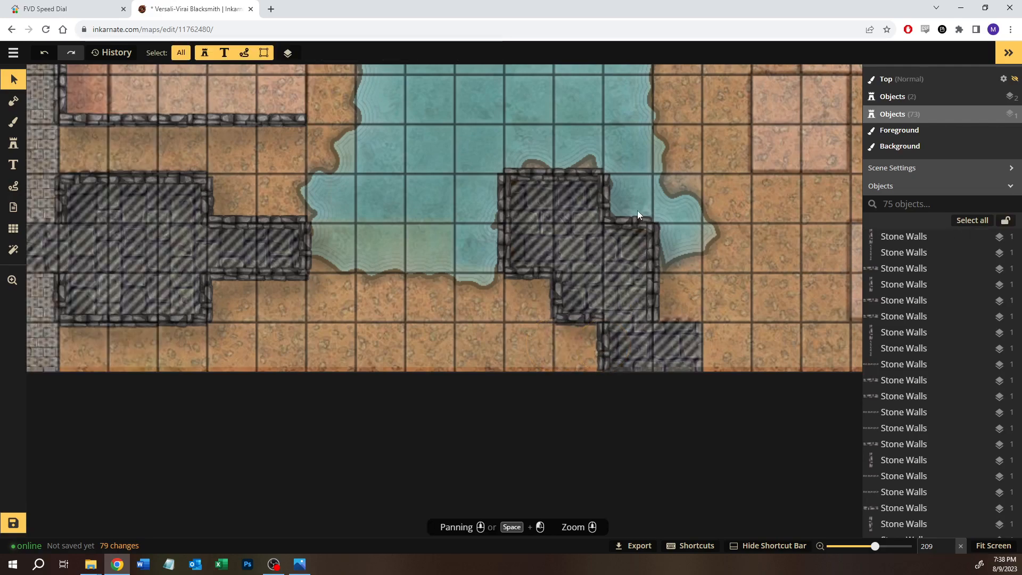
Step: Copy the middle section's north and east walls together onto the north and east edges of the ruin's southeasternmost square
{"action": "left_click", "coordinate": [654, 241]}
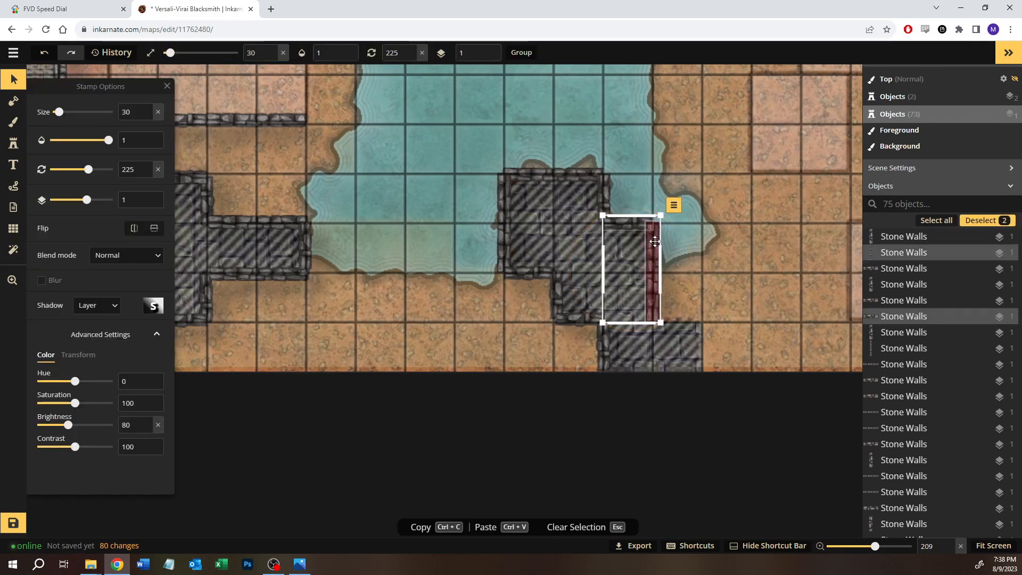
{"action": "key", "text": "ctrl+c"}
{"action": "left_click", "coordinate": [700, 293]}
{"action": "key", "text": "ctrl+v"}
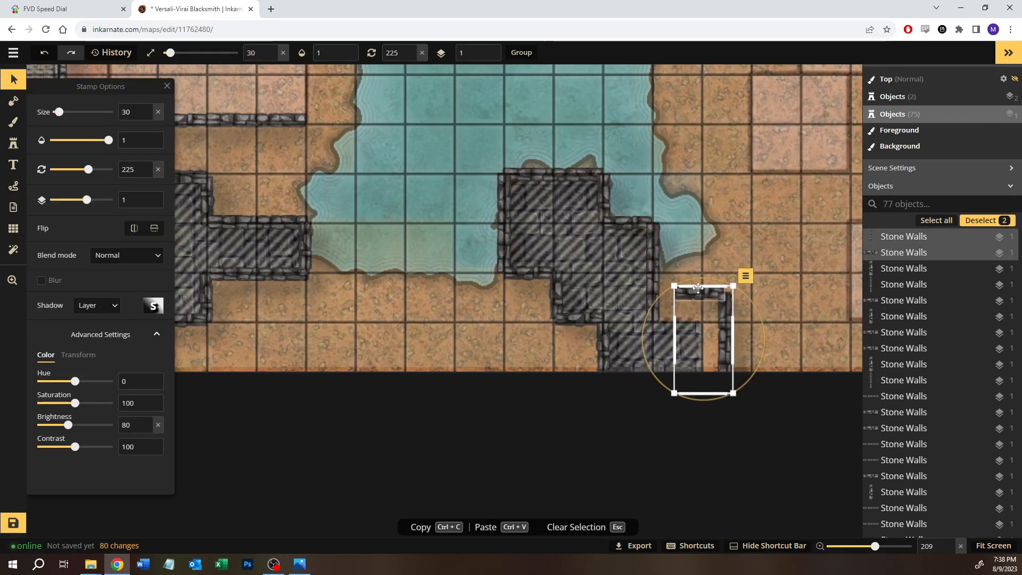
{"action": "left_click_drag", "start_coordinate": [678, 314], "coordinate": [674, 323]}
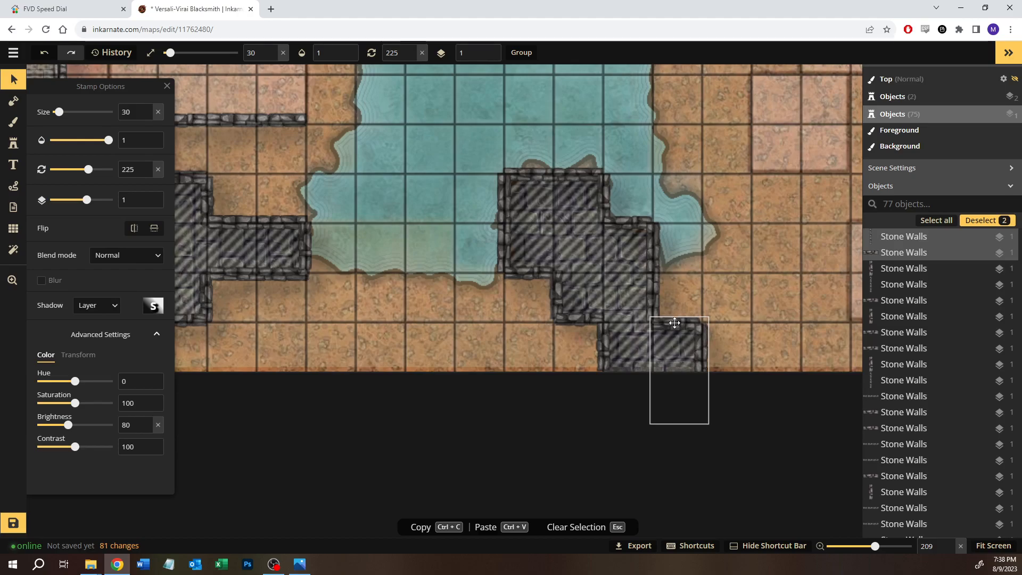
{"action": "left_click", "coordinate": [723, 219]}
Step: Save the map
{"action": "scroll", "coordinate": [720, 223], "scroll_direction": "down", "scroll_amount": 5}
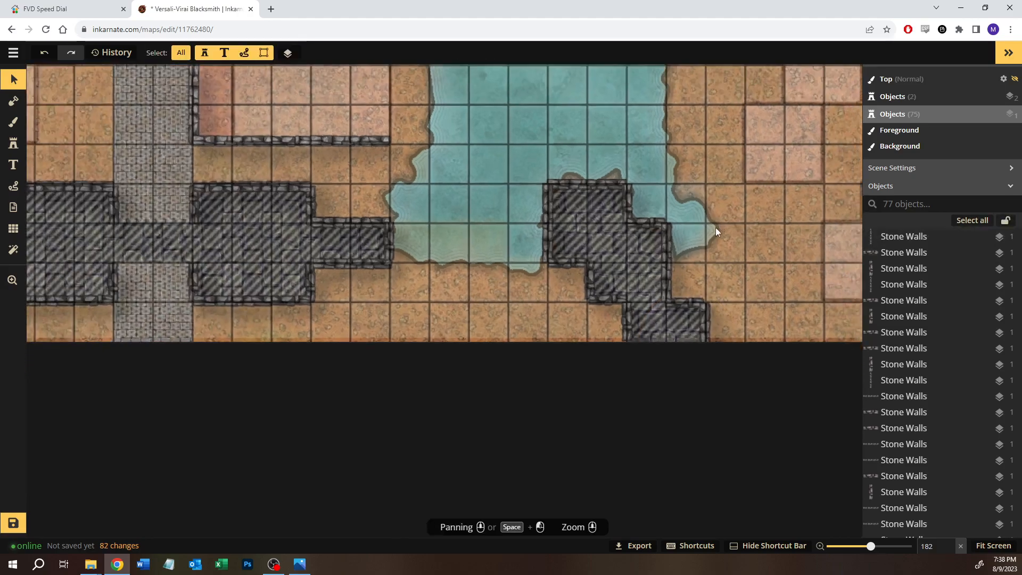
{"action": "scroll", "coordinate": [607, 275], "scroll_direction": "down", "scroll_amount": 4}
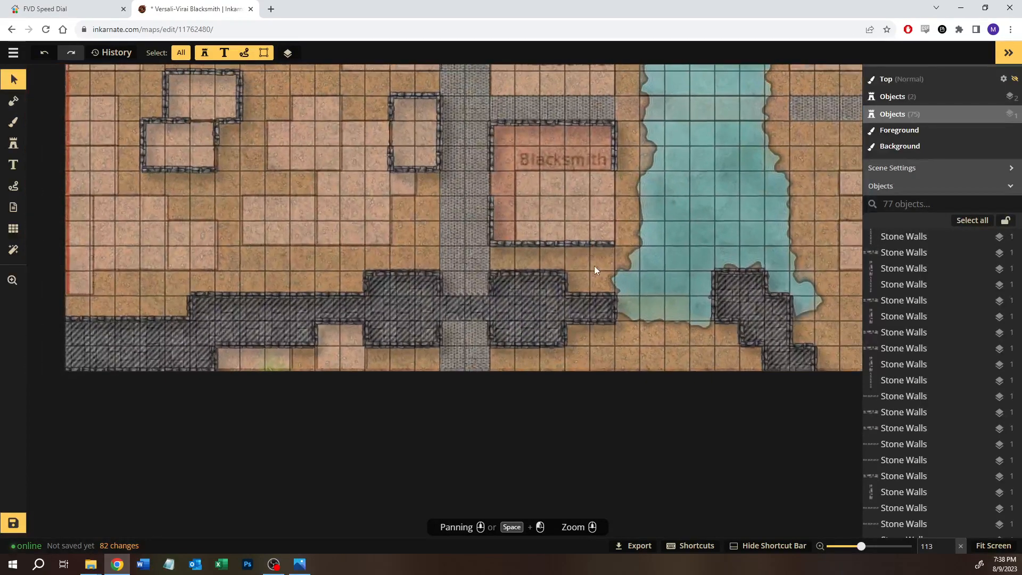
{"action": "scroll", "coordinate": [594, 267], "scroll_direction": "down", "scroll_amount": 1}
{"action": "left_click_drag", "start_coordinate": [655, 221], "coordinate": [598, 262]}
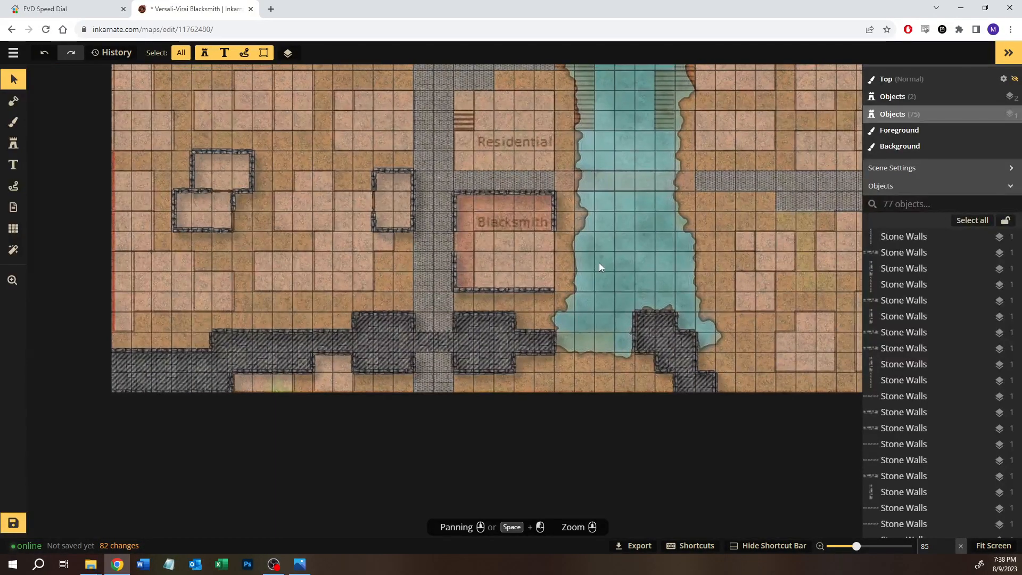
{"action": "scroll", "coordinate": [599, 263], "scroll_direction": "down", "scroll_amount": 3}
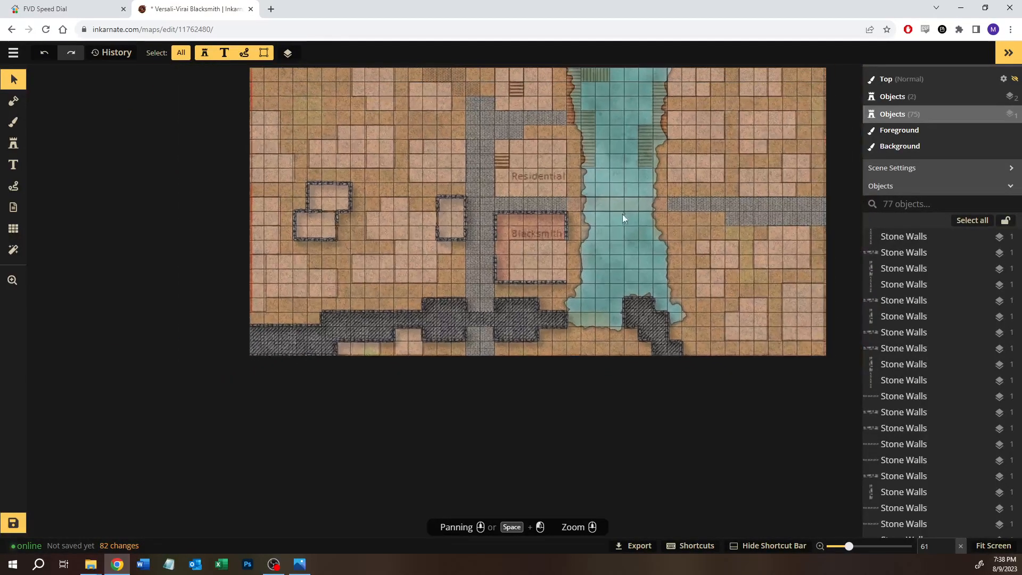
{"action": "left_click_drag", "start_coordinate": [620, 222], "coordinate": [505, 273]}
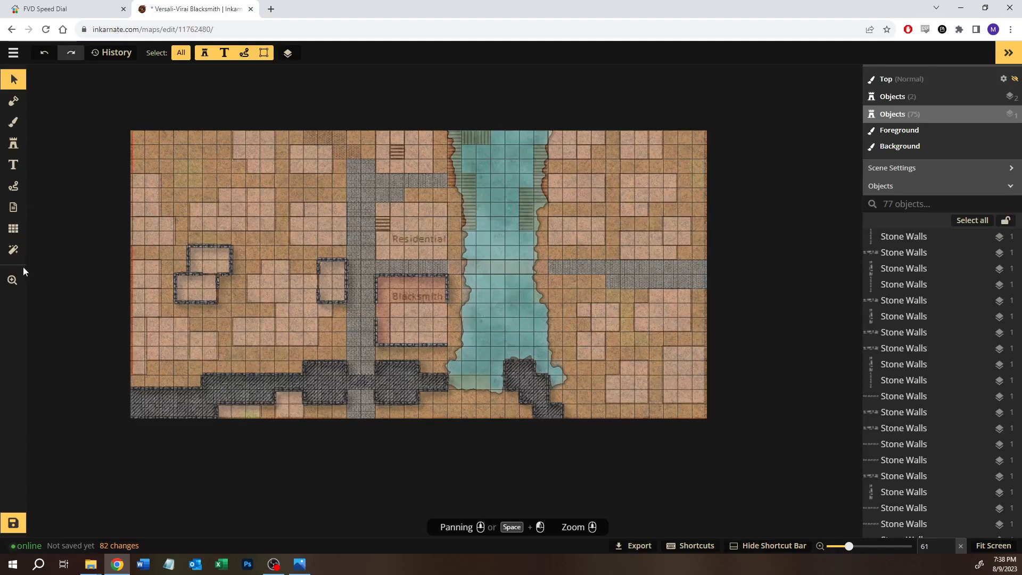
{"action": "left_click", "coordinate": [13, 524]}
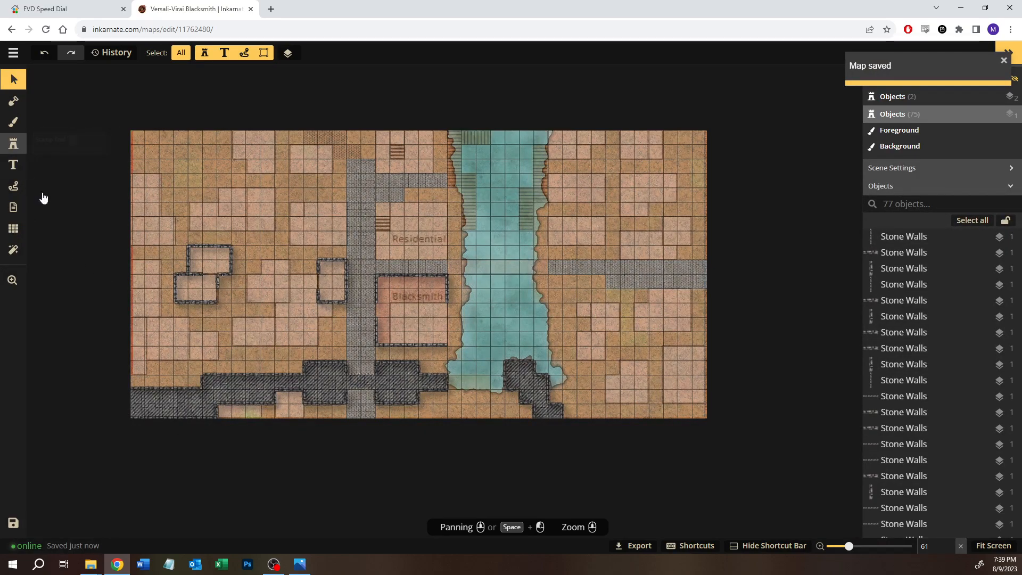
Step: Search the stamp catalog for "dock" and choose the tall, narrow third Docks variant from the Ship pack
{"action": "left_click", "coordinate": [13, 143]}
{"action": "left_click", "coordinate": [60, 182]}
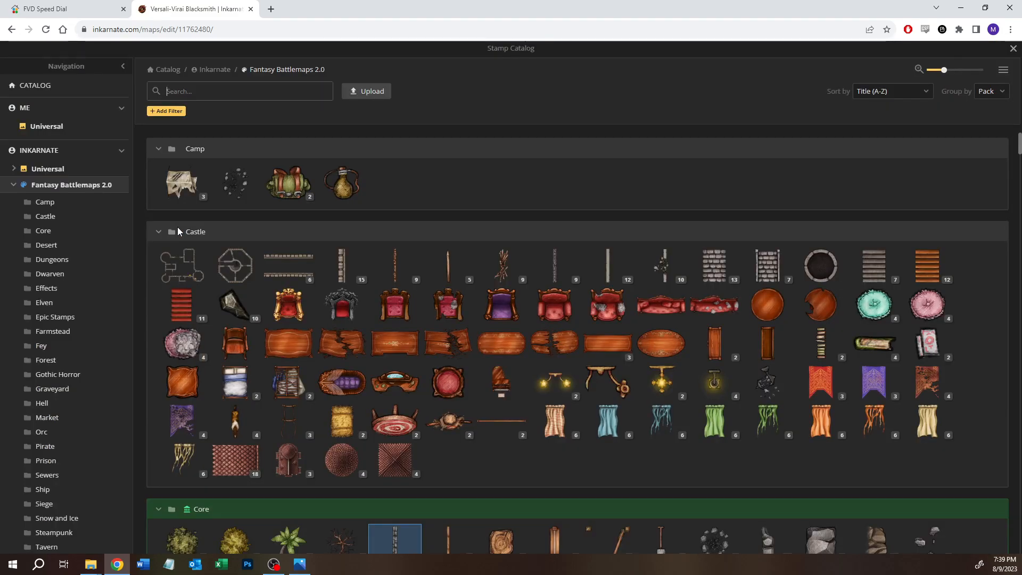
{"action": "type", "text": "dock"}
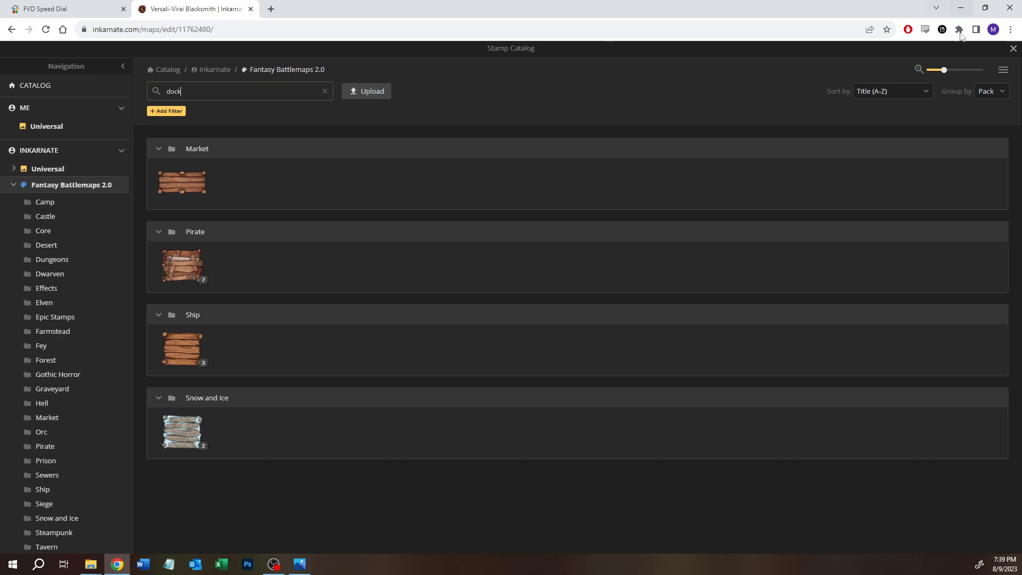
{"action": "left_click", "coordinate": [1011, 49]}
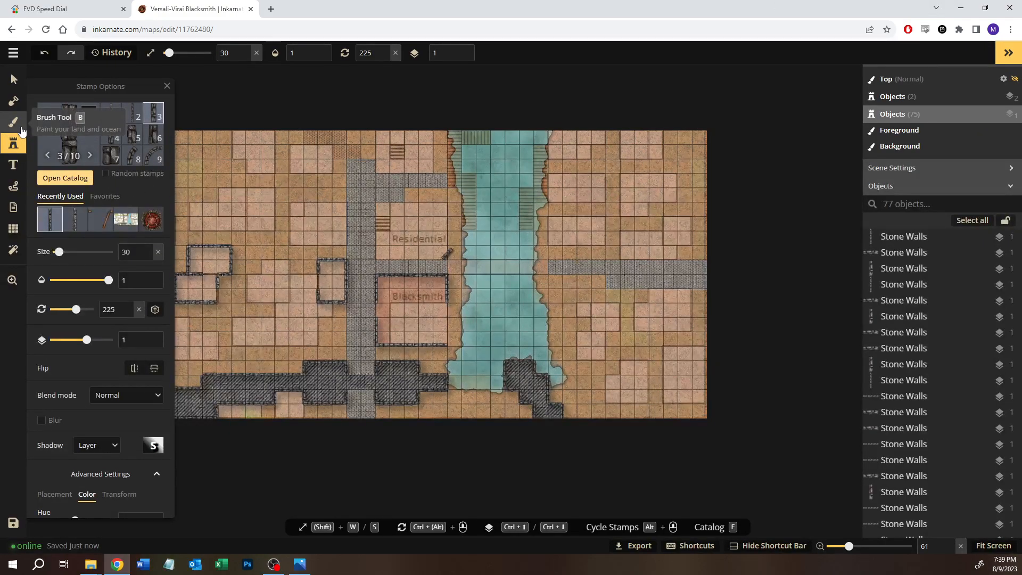
{"action": "left_click", "coordinate": [58, 182]}
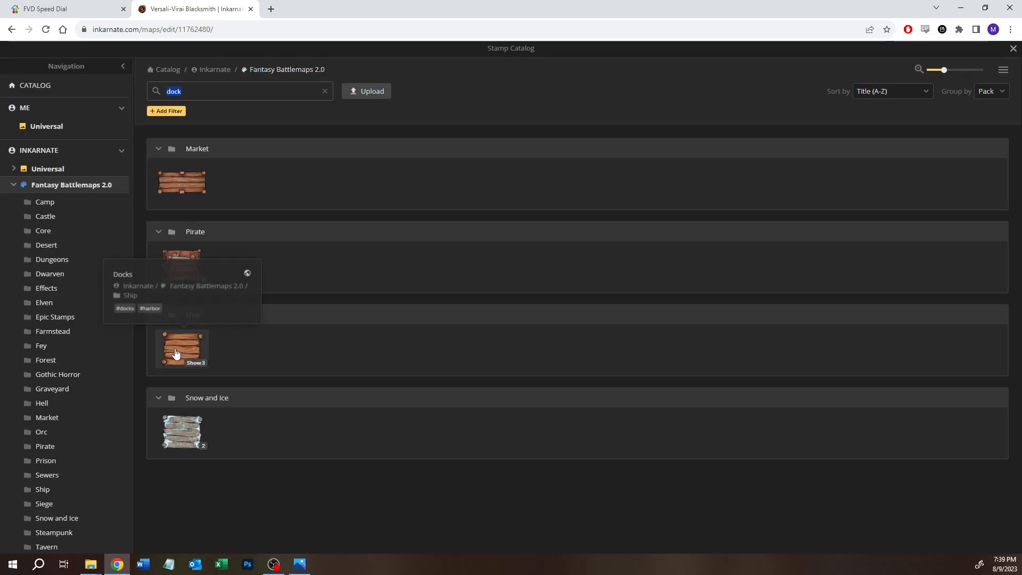
{"action": "left_click", "coordinate": [194, 362]}
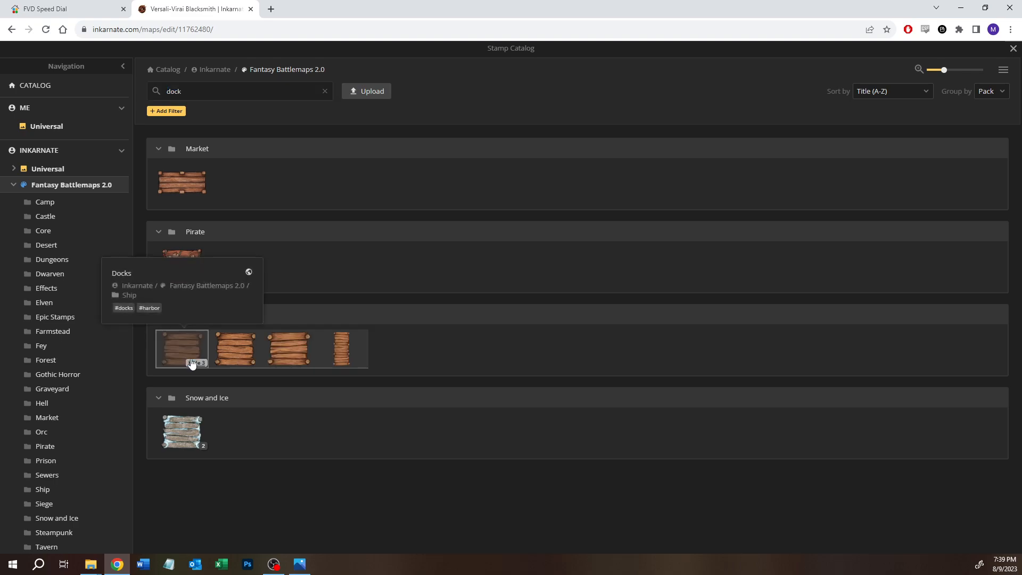
{"action": "left_click", "coordinate": [341, 350]}
Step: Reduce the dock stamp's size to 26 and place it along the river's west bank, northeast of the Residential label
{"action": "scroll", "coordinate": [566, 200], "scroll_direction": "up", "scroll_amount": 6}
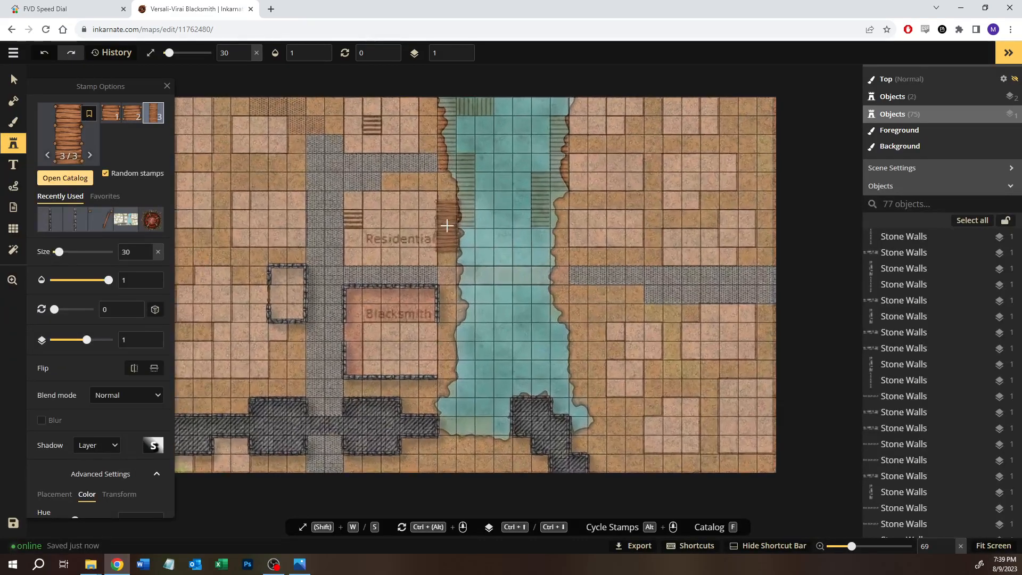
{"action": "scroll", "coordinate": [455, 219], "scroll_direction": "up", "scroll_amount": 6}
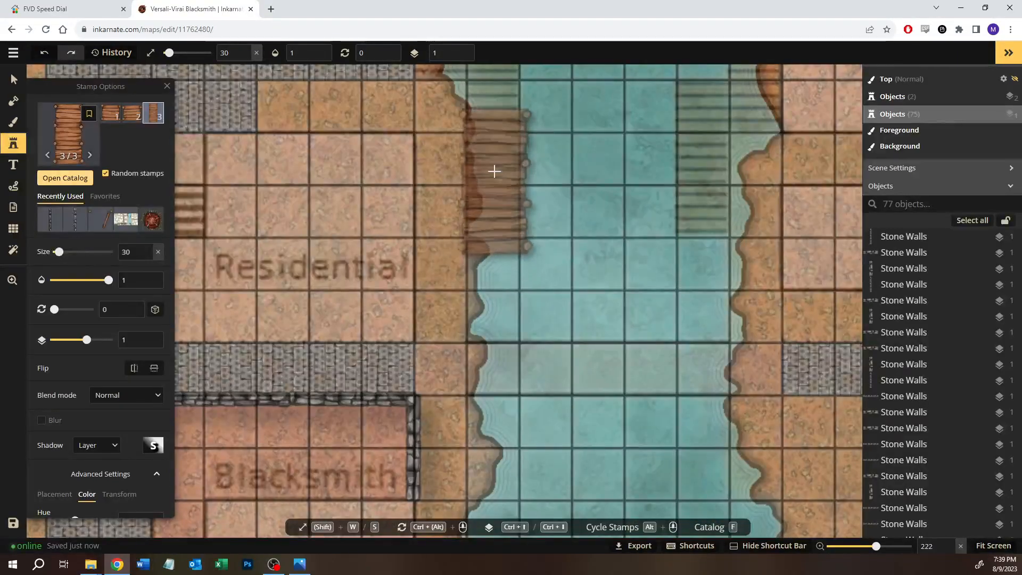
{"action": "key", "text": "s"}
{"action": "key", "text": "s"}
{"action": "key", "text": "s"}
{"action": "key", "text": "s"}
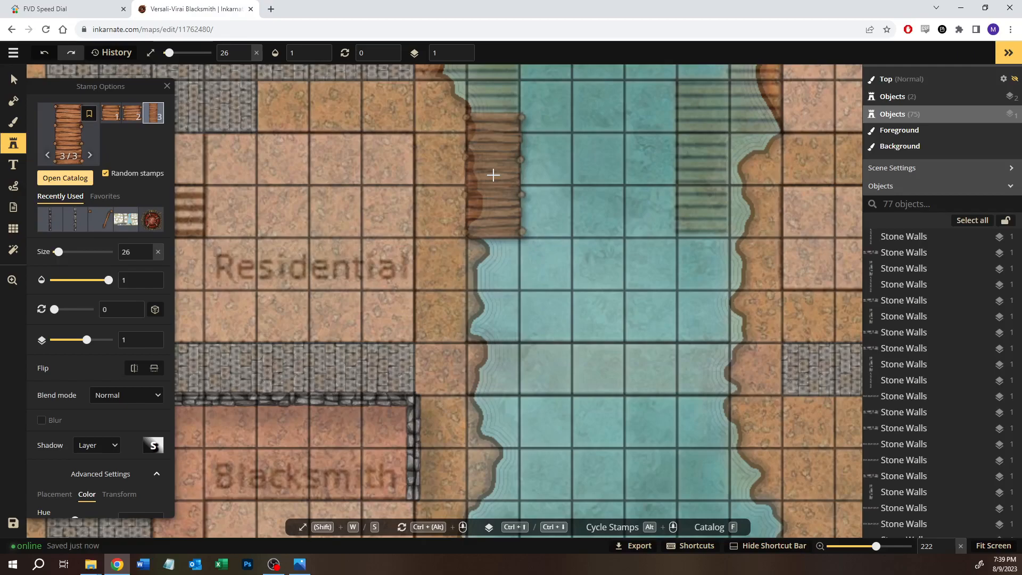
{"action": "left_click", "coordinate": [493, 175]}
Step: Place the short second Docks variant at the north end of the long dock and shift it south to overlap slightly
{"action": "left_click_drag", "start_coordinate": [618, 238], "coordinate": [534, 372]}
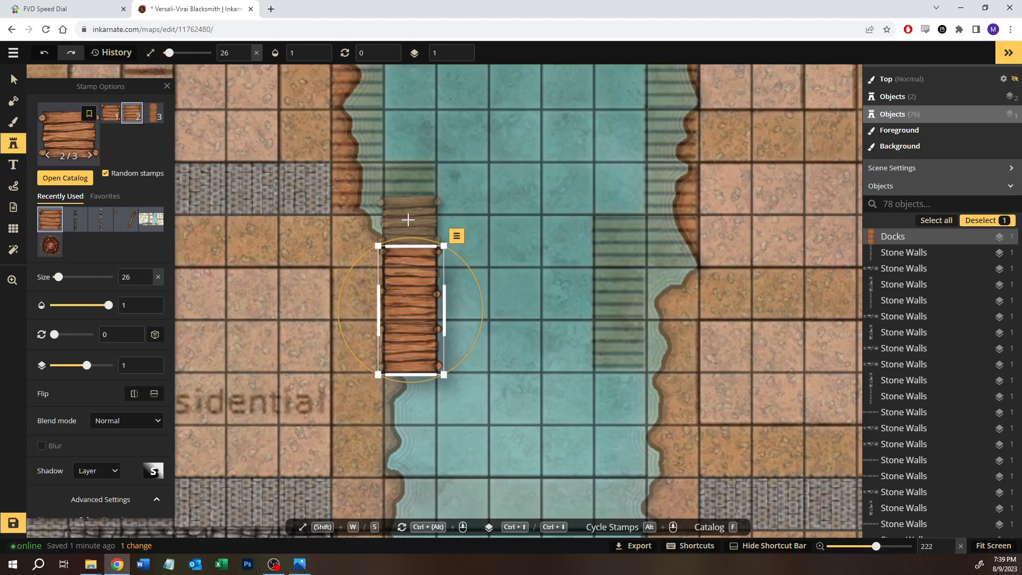
{"action": "left_click", "coordinate": [408, 221]}
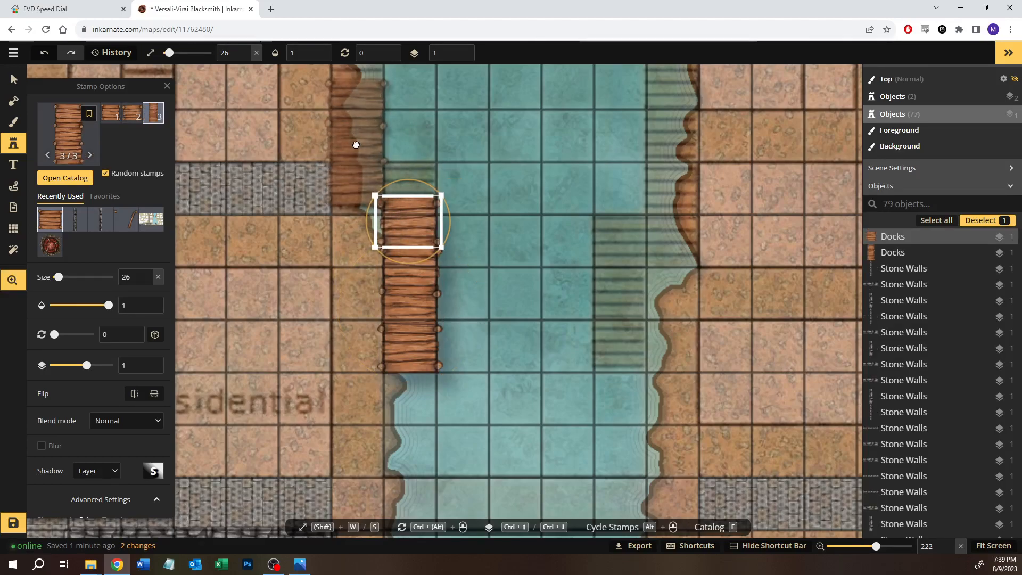
{"action": "scroll", "coordinate": [359, 211], "scroll_direction": "up", "scroll_amount": 2}
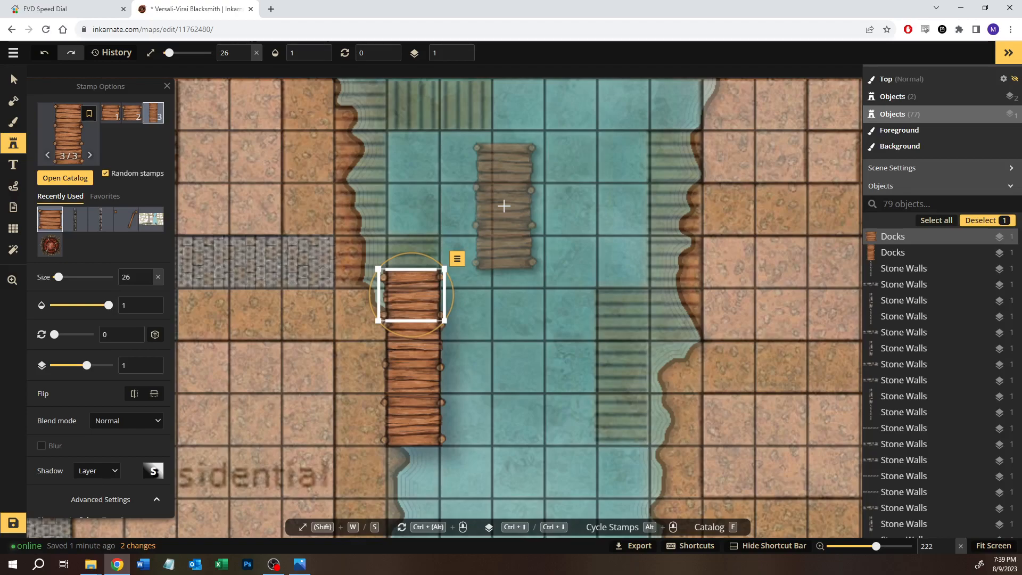
{"action": "left_click_drag", "start_coordinate": [399, 296], "coordinate": [400, 304]}
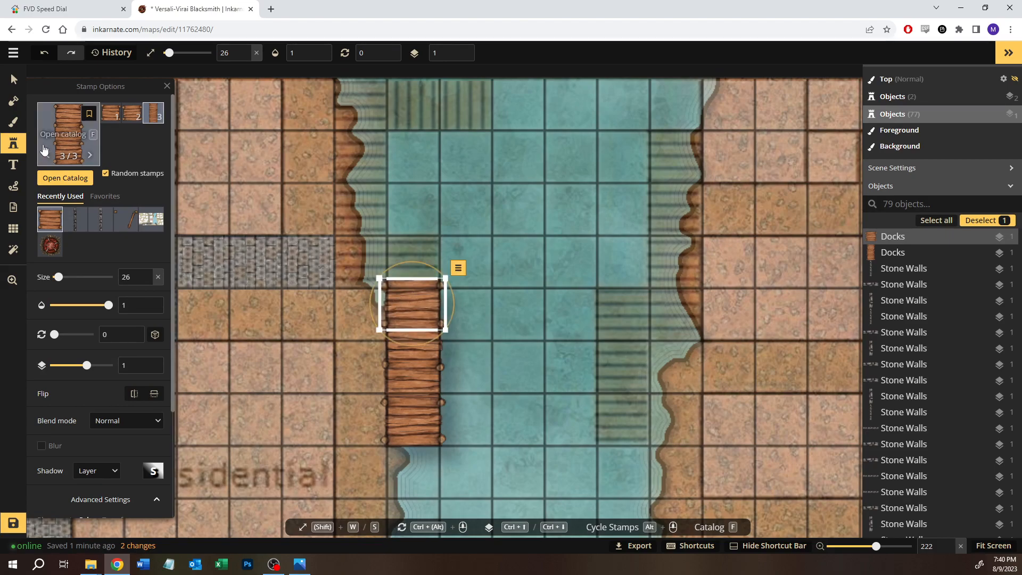
Step: Select both dock pieces and nudge them south so their north end lines up with the grid
{"action": "left_click", "coordinate": [13, 80]}
{"action": "left_click", "coordinate": [494, 270]}
{"action": "left_click_drag", "start_coordinate": [502, 262], "coordinate": [424, 412]}
{"action": "key", "text": "Down"}
{"action": "key", "text": "Down"}
{"action": "key", "text": "Down"}
{"action": "key", "text": "Down"}
{"action": "key", "text": "Down"}
{"action": "key", "text": "Down"}
{"action": "key", "text": "Down"}
{"action": "key", "text": "Down"}
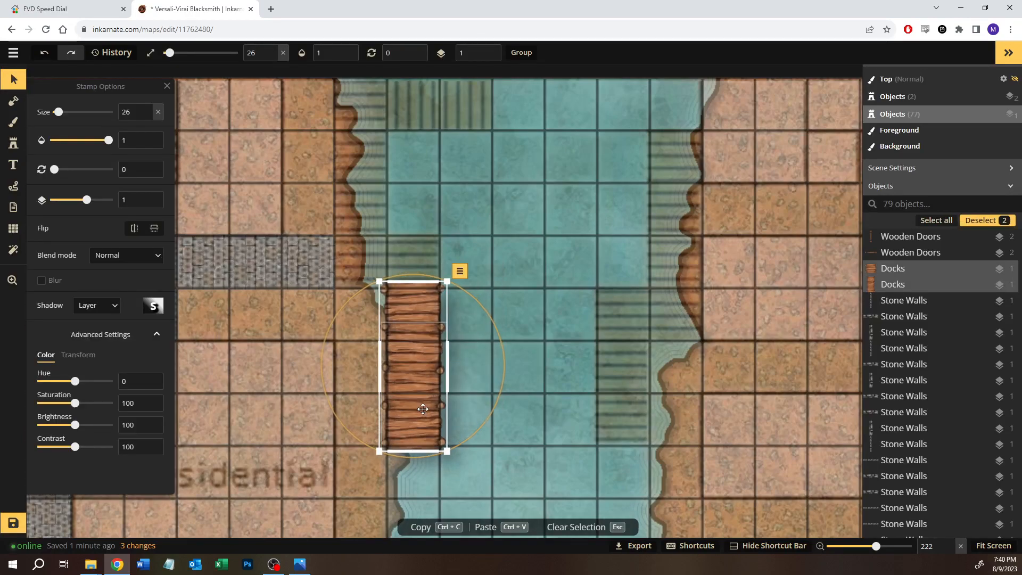
{"action": "key", "text": "Down"}
{"action": "key", "text": "Down"}
{"action": "key", "text": "Down"}
{"action": "key", "text": "Down"}
{"action": "key", "text": "Down"}
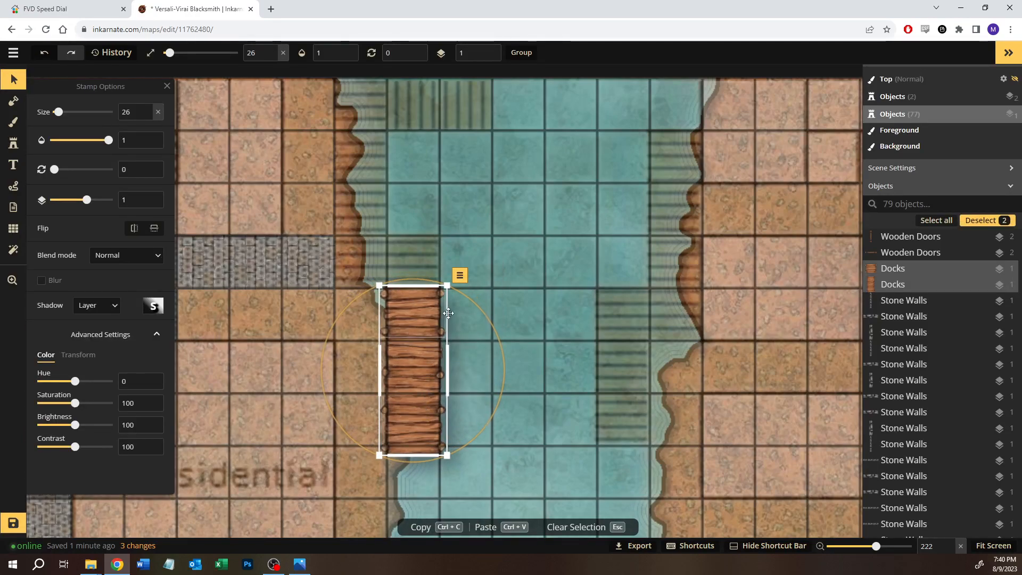
{"action": "left_click", "coordinate": [489, 199]}
Step: Place the first Docks variant in the water square diagonally northeast of the long dock's north end
{"action": "left_click", "coordinate": [14, 143]}
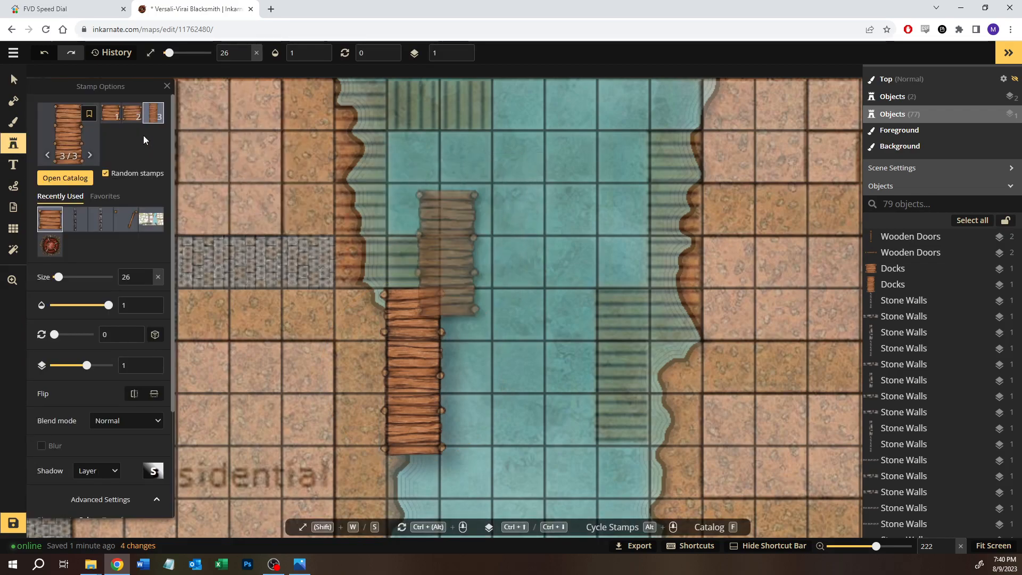
{"action": "left_click", "coordinate": [135, 114]}
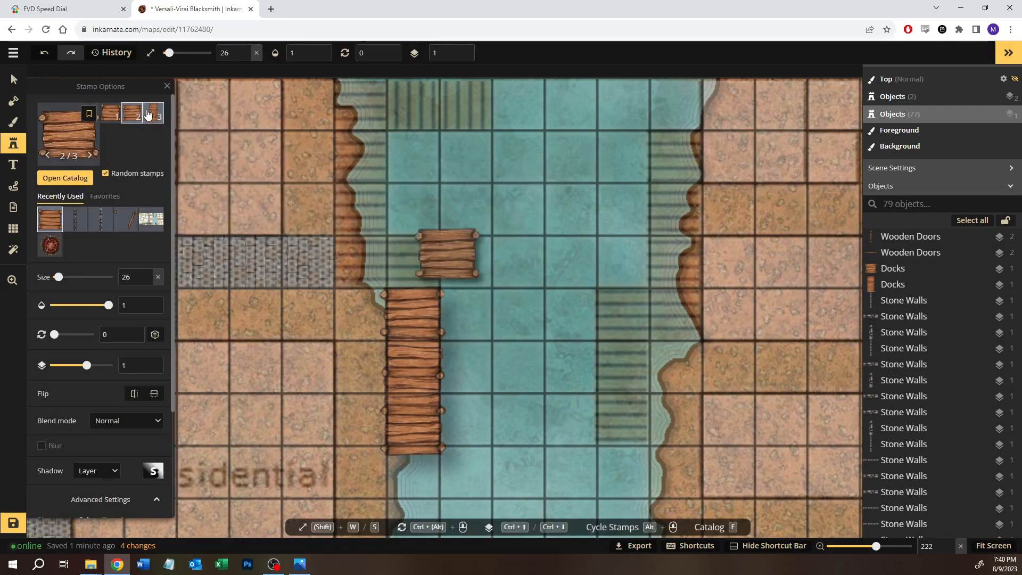
{"action": "left_click", "coordinate": [113, 115]}
{"action": "left_click", "coordinate": [469, 259]}
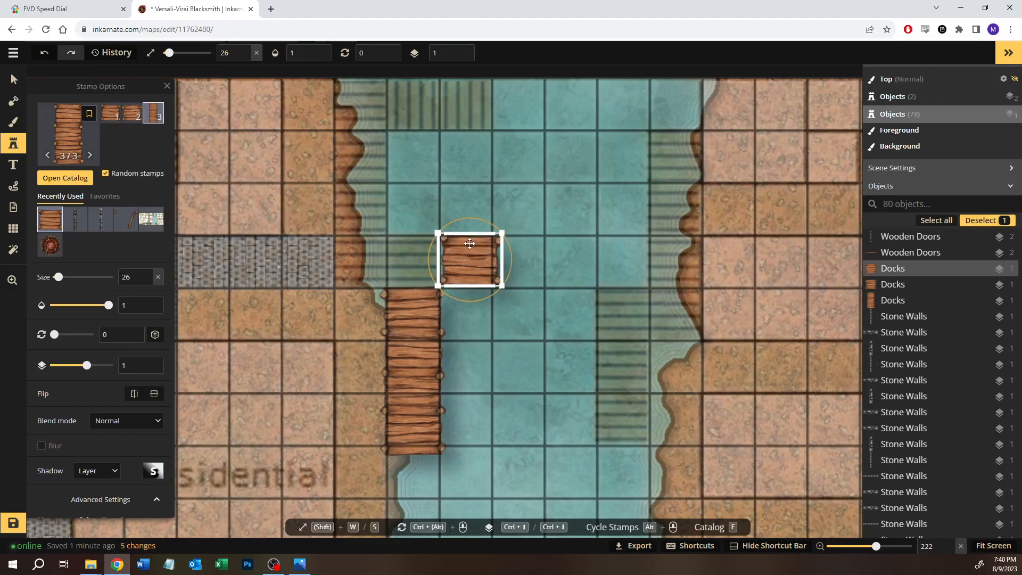
Step: Rotate the short dock piece to 270°, enlarge it to size 27 and move it onto the square directly north of the long dock
{"action": "left_click_drag", "start_coordinate": [421, 237], "coordinate": [426, 287]}
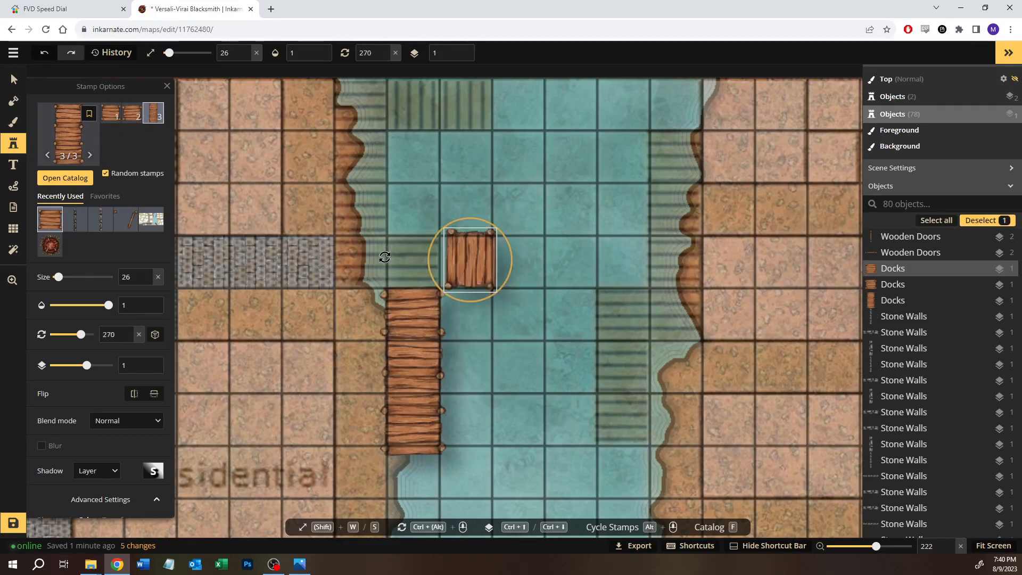
{"action": "left_click_drag", "start_coordinate": [477, 258], "coordinate": [419, 259]}
{"action": "key", "text": "w"}
{"action": "key", "text": "w"}
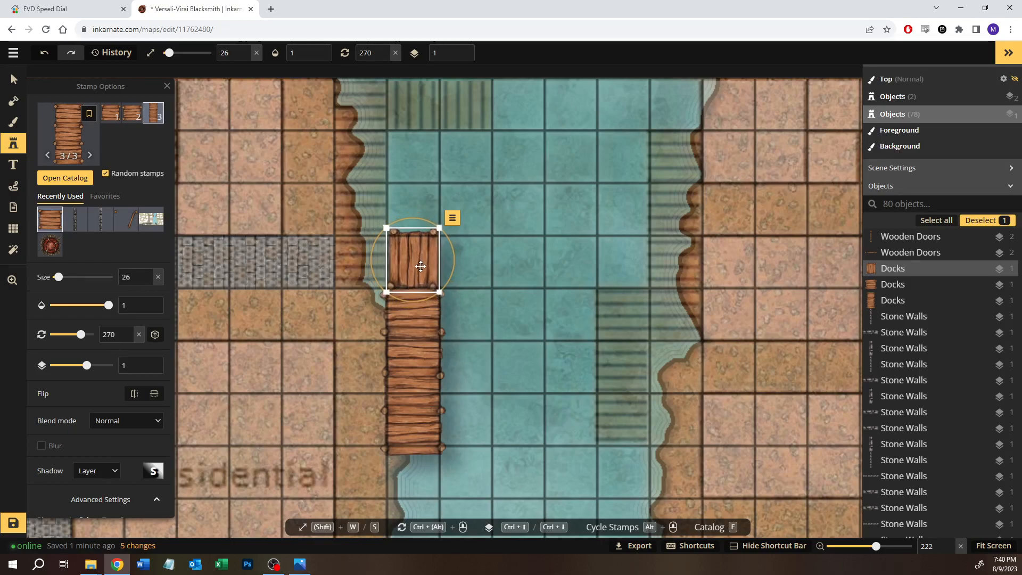
Step: Reduce the rotated dock piece to size 25 and stretch its height to 117 so it fills its grid square
{"action": "scroll", "coordinate": [101, 447], "scroll_direction": "down", "scroll_amount": 3}
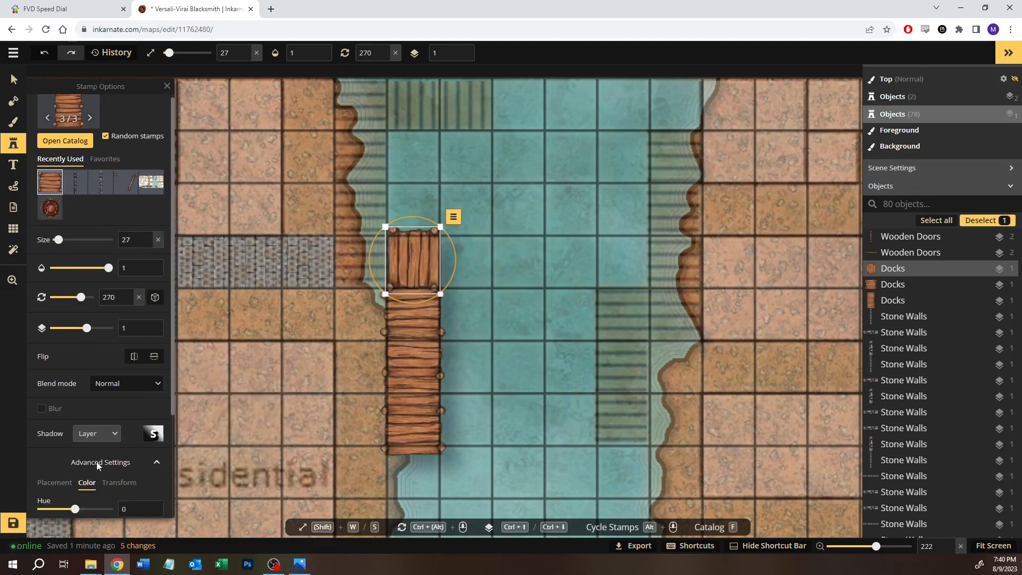
{"action": "left_click", "coordinate": [115, 379]}
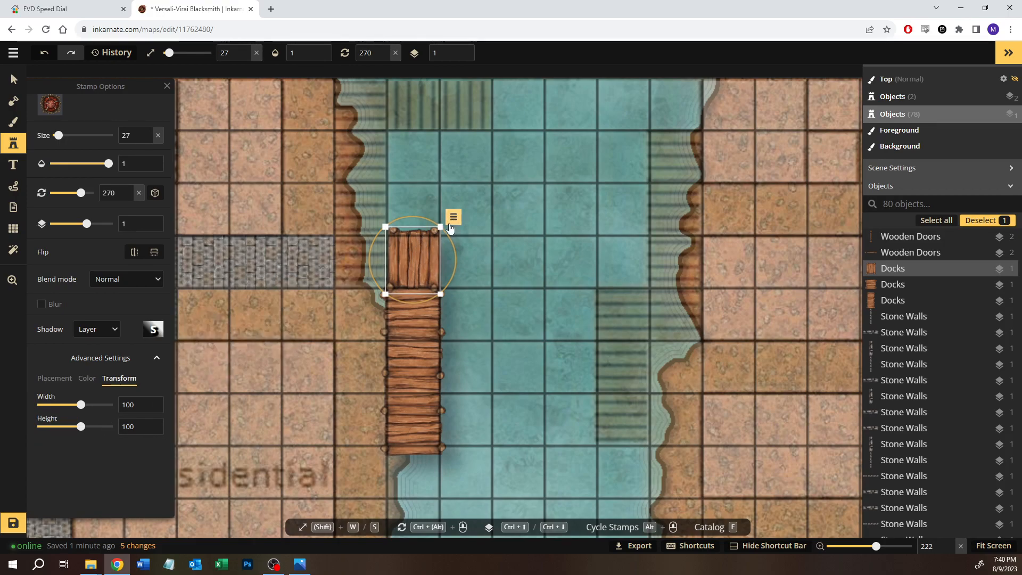
{"action": "left_click_drag", "start_coordinate": [441, 227], "coordinate": [440, 231]}
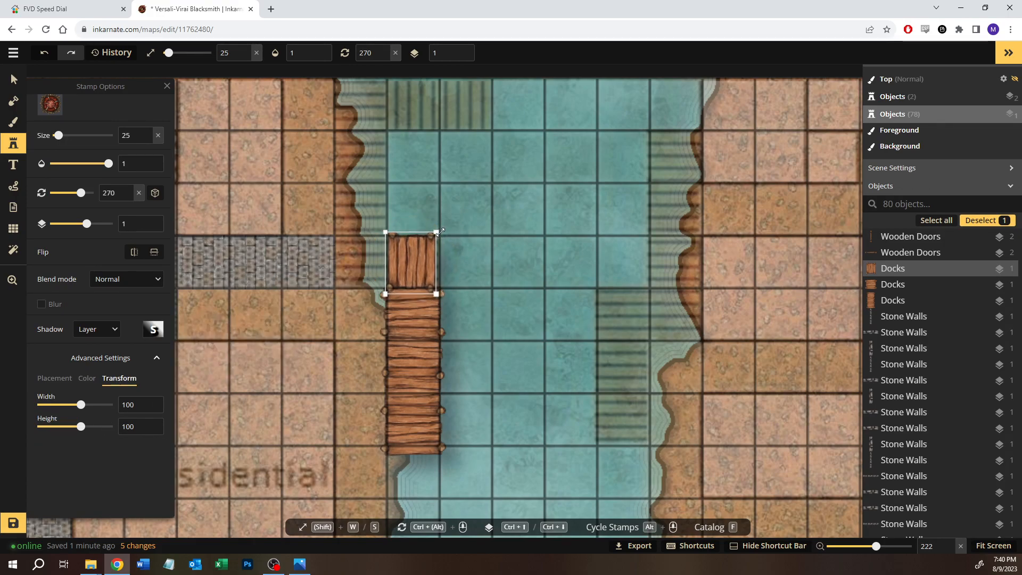
{"action": "left_click", "coordinate": [147, 423]}
{"action": "left_click_drag", "start_coordinate": [419, 261], "coordinate": [423, 260]}
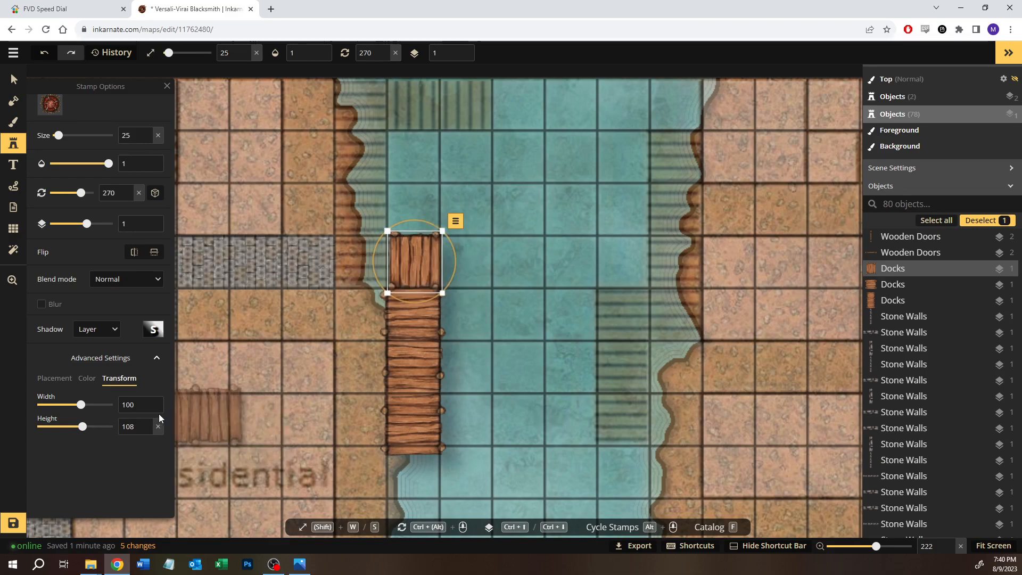
{"action": "left_click", "coordinate": [148, 423]}
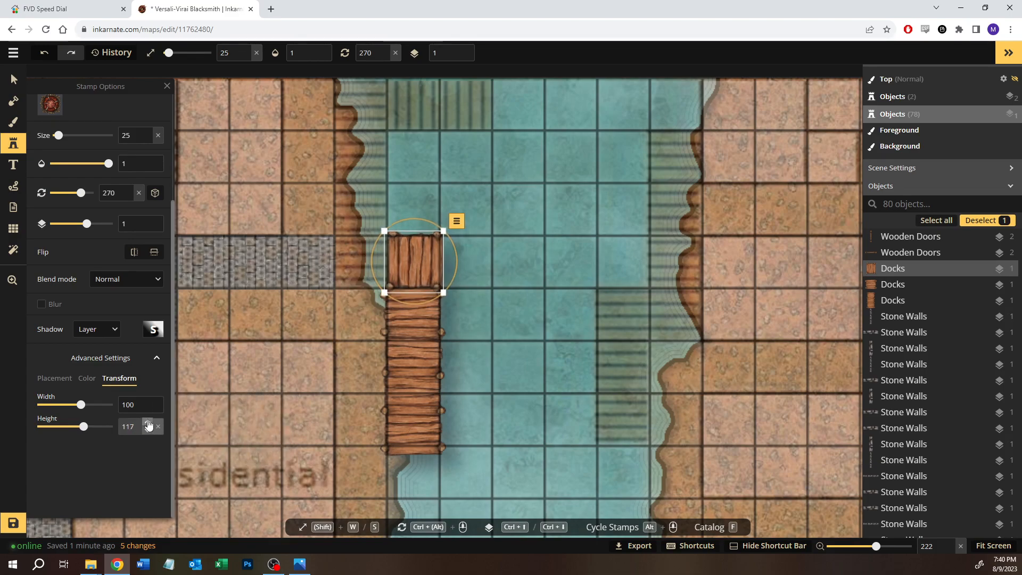
{"action": "left_click", "coordinate": [148, 423]}
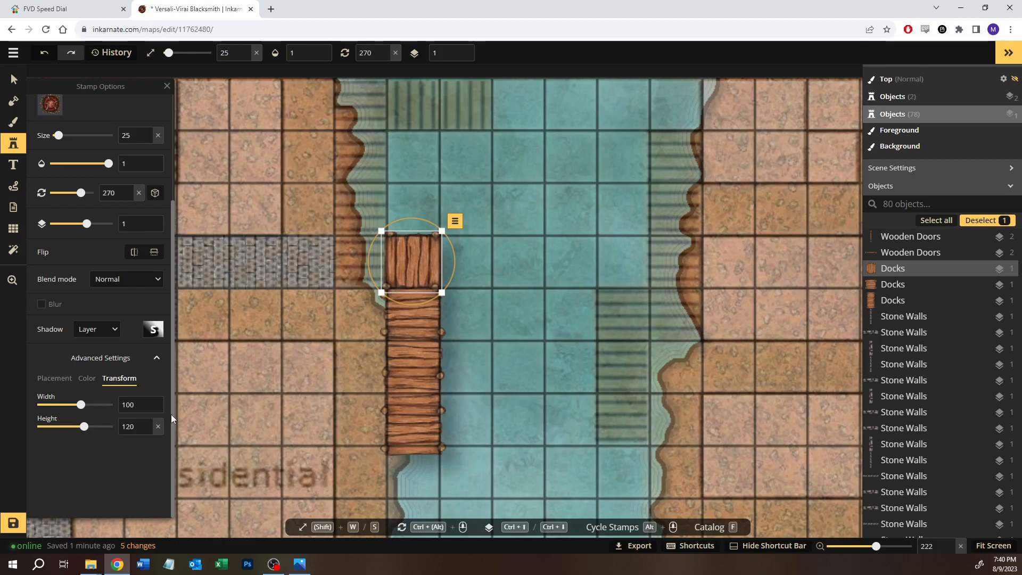
{"action": "left_click", "coordinate": [147, 431]}
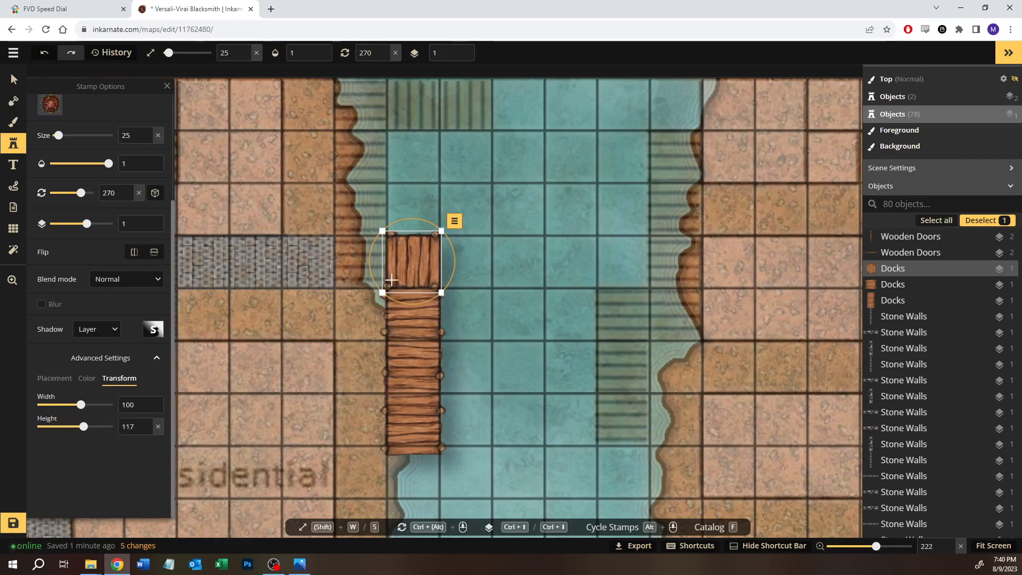
Step: Place the second Docks variant in the square between the grey cobbled path and the rotated dock piece, leaving it deselected
{"action": "left_click", "coordinate": [14, 143]}
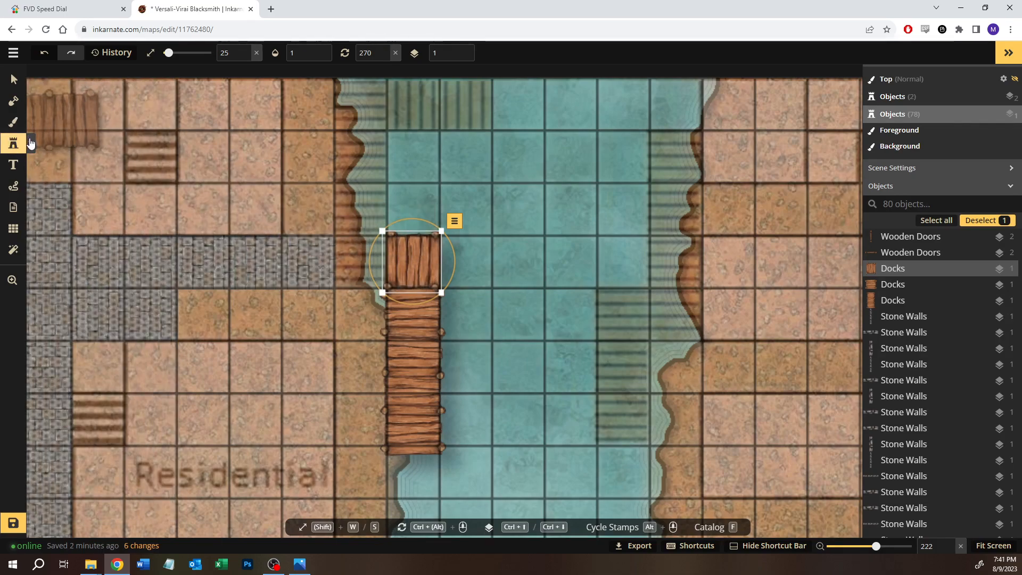
{"action": "left_click", "coordinate": [30, 143]}
{"action": "left_click", "coordinate": [130, 118]}
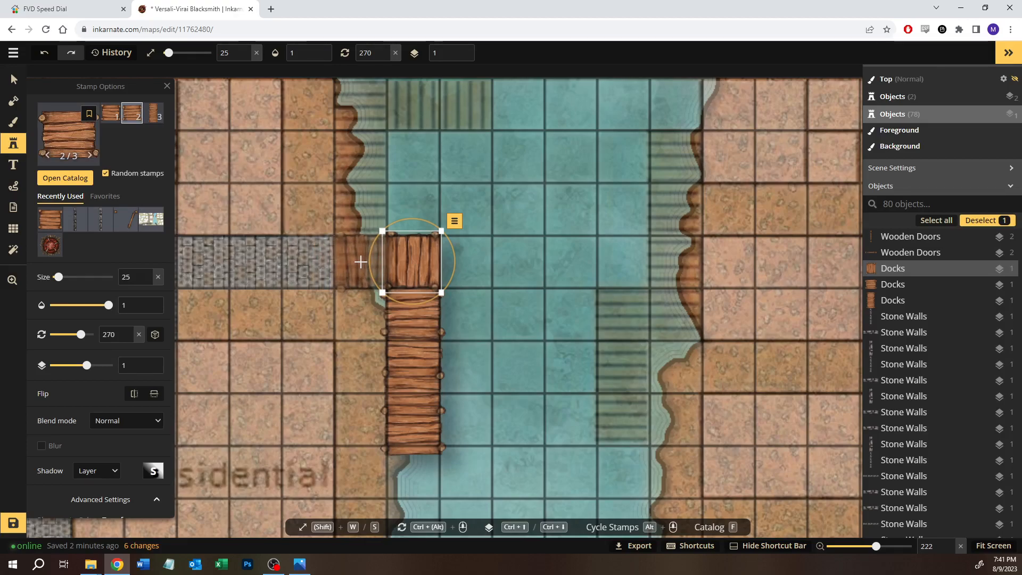
{"action": "left_click", "coordinate": [361, 262]}
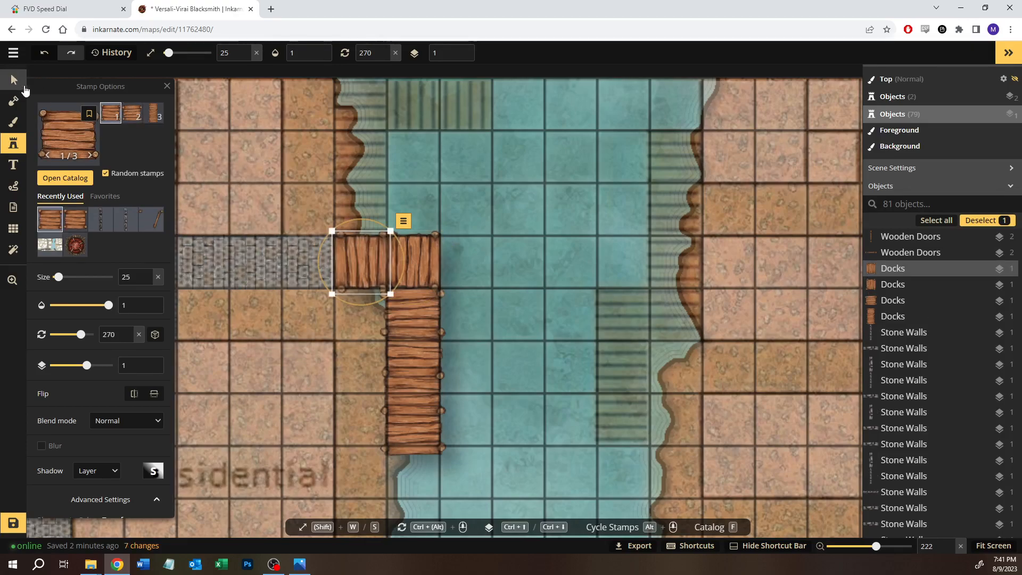
{"action": "left_click", "coordinate": [15, 81]}
{"action": "left_click", "coordinate": [521, 257]}
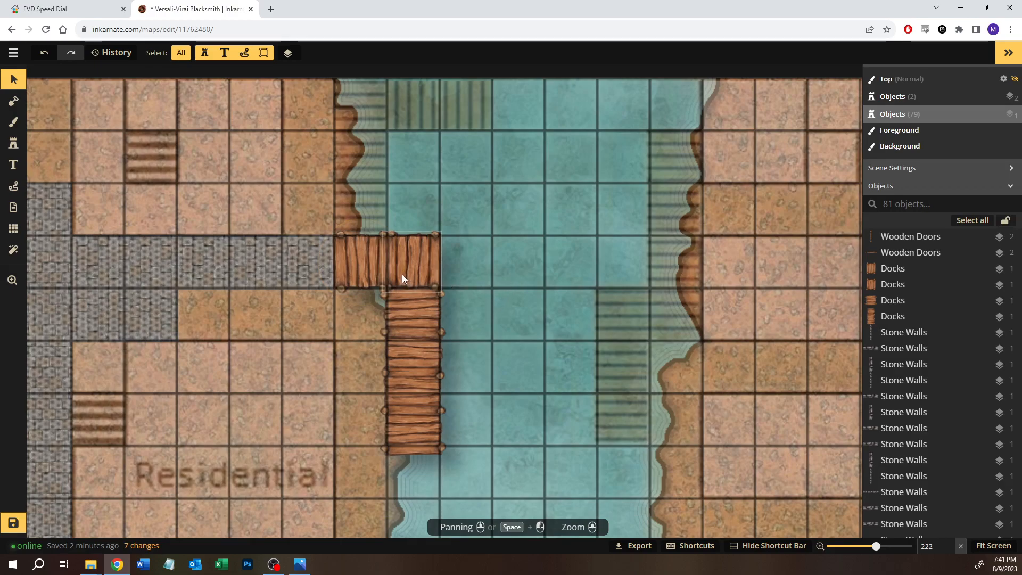
{"action": "left_click_drag", "start_coordinate": [485, 294], "coordinate": [503, 342]}
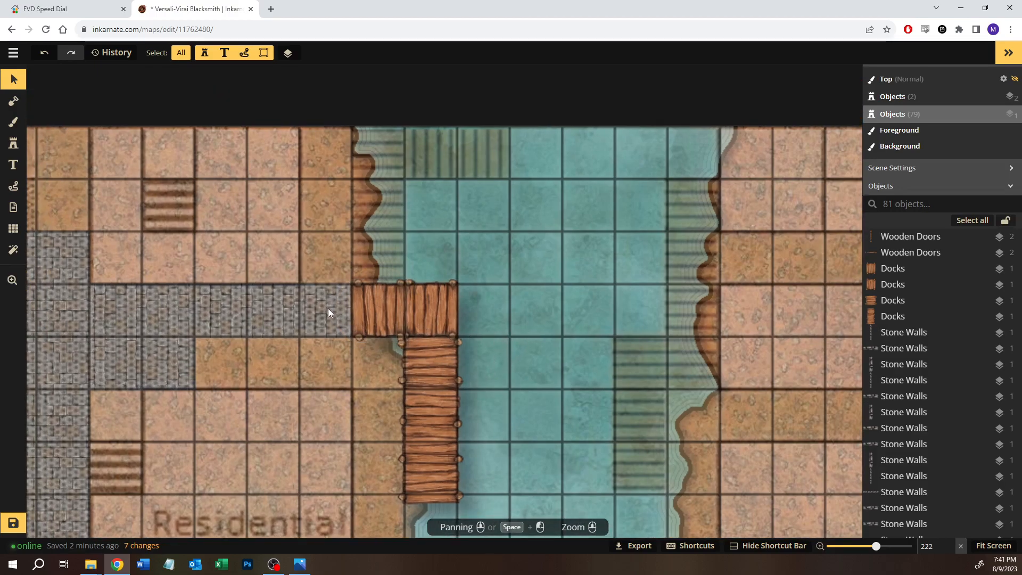
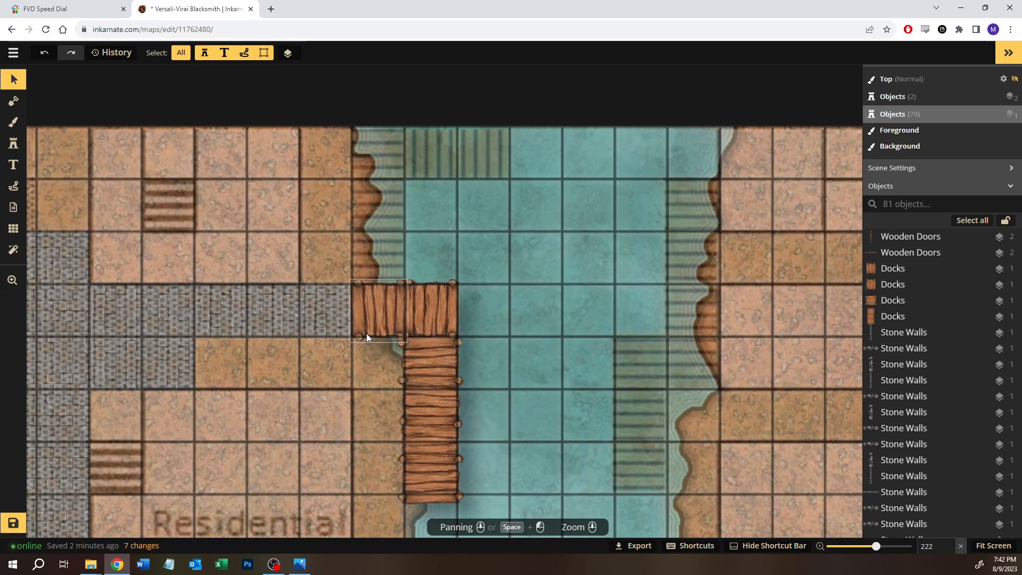
Step: Place the third, long Docks variant, rotate it to 180° and move it directly north of the dock piece adjoining the grey cobbled path
{"action": "left_click", "coordinate": [405, 327]}
{"action": "left_click", "coordinate": [13, 143]}
{"action": "left_click", "coordinate": [154, 113]}
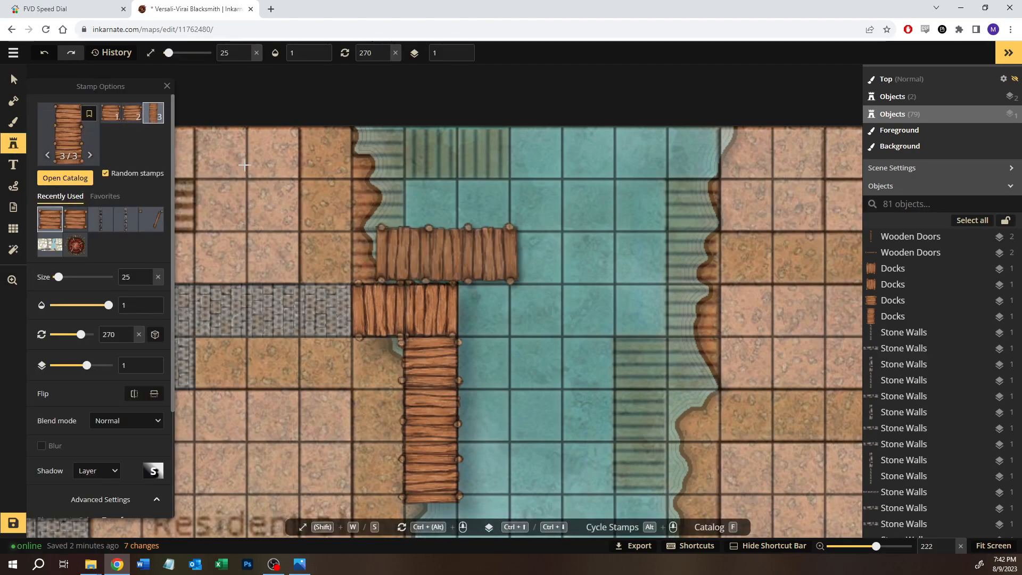
{"action": "left_click", "coordinate": [73, 222]}
{"action": "left_click", "coordinate": [467, 229]}
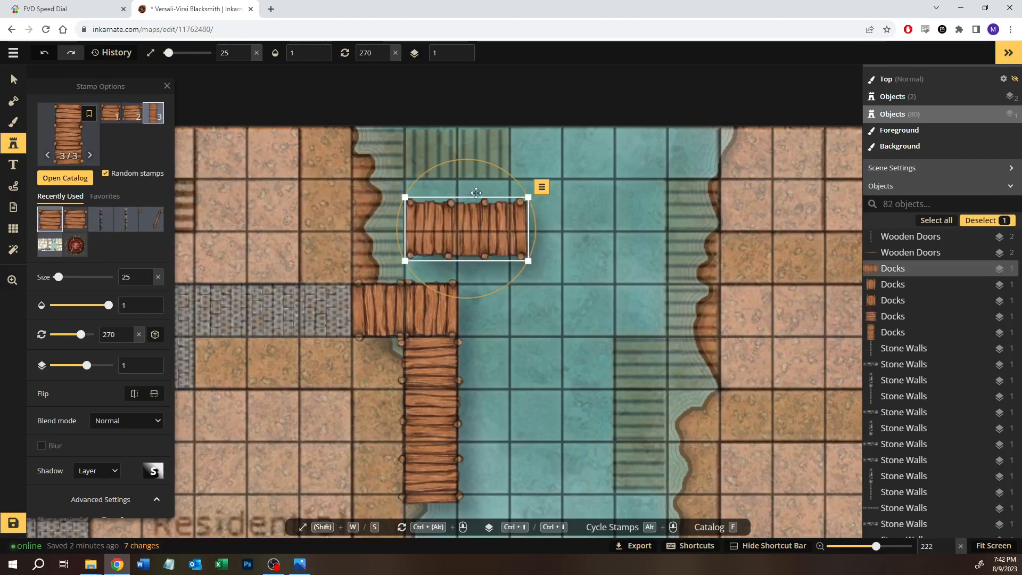
{"action": "left_click_drag", "start_coordinate": [488, 162], "coordinate": [319, 158]}
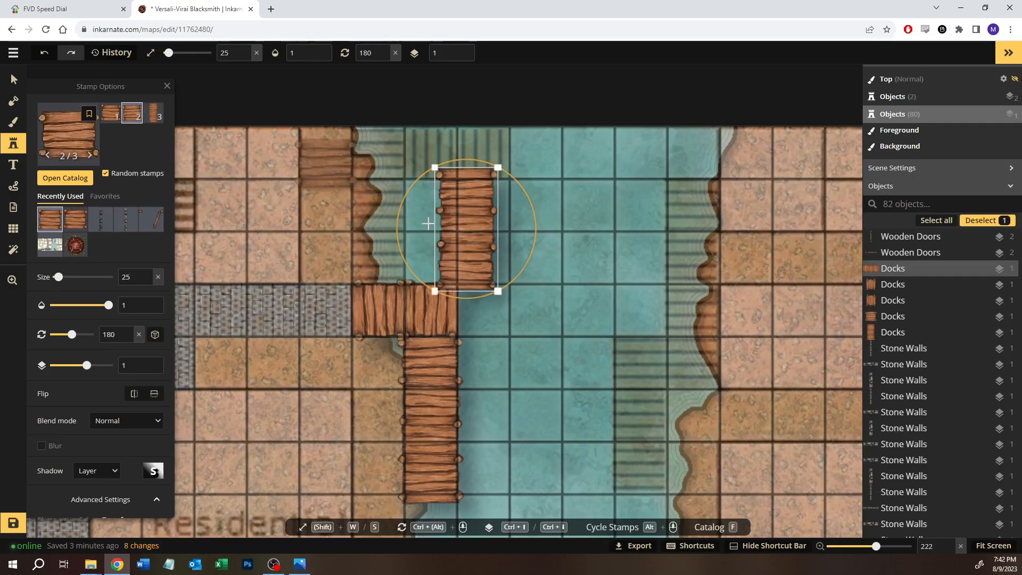
{"action": "left_click_drag", "start_coordinate": [474, 267], "coordinate": [388, 257]}
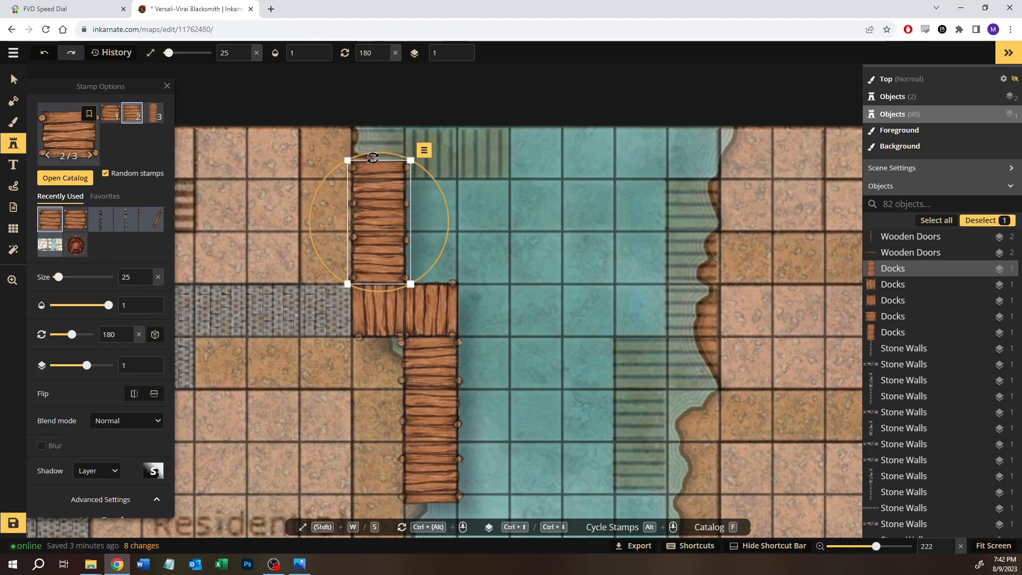
{"action": "scroll", "coordinate": [118, 439], "scroll_direction": "down", "scroll_amount": 1}
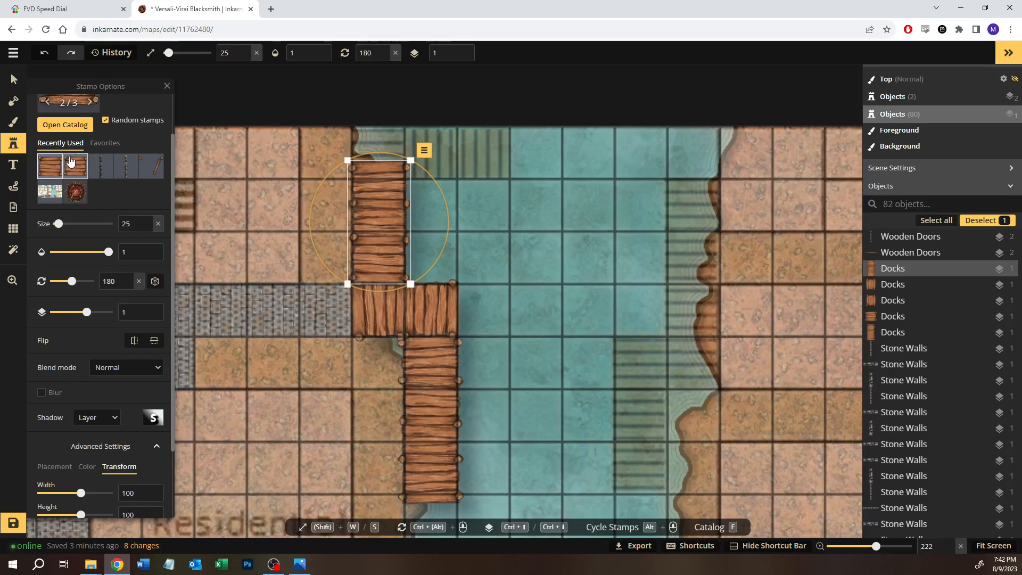
{"action": "left_click", "coordinate": [506, 208]}
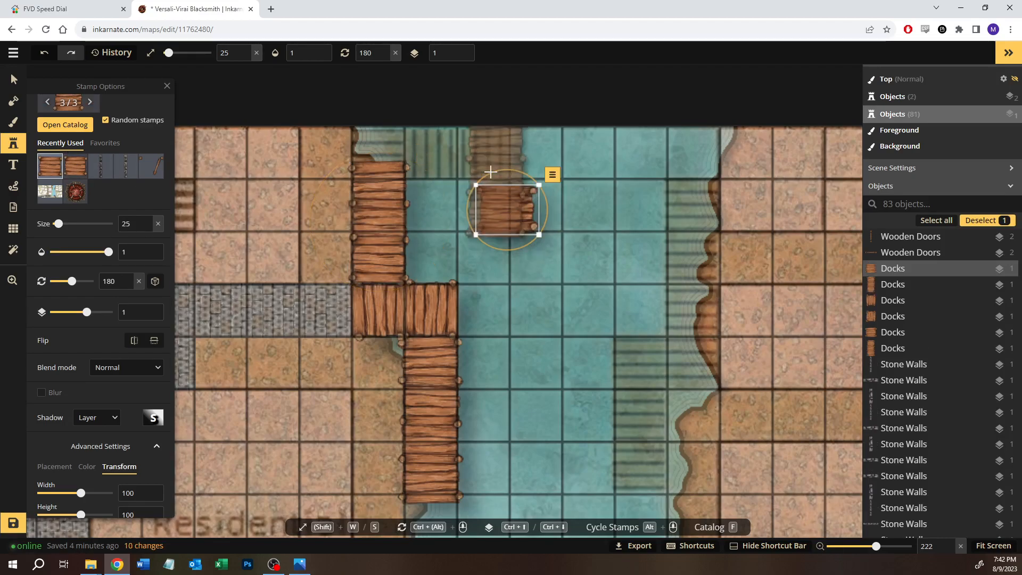
{"action": "scroll", "coordinate": [495, 237], "scroll_direction": "up", "scroll_amount": 2}
{"action": "left_click_drag", "start_coordinate": [497, 235], "coordinate": [473, 279]}
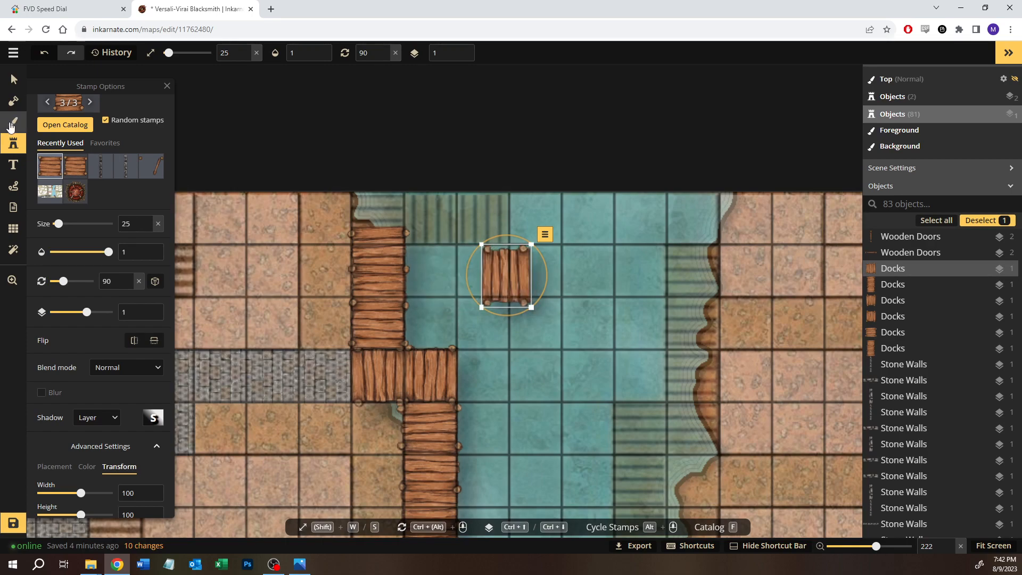
{"action": "left_click_drag", "start_coordinate": [503, 277], "coordinate": [367, 217]}
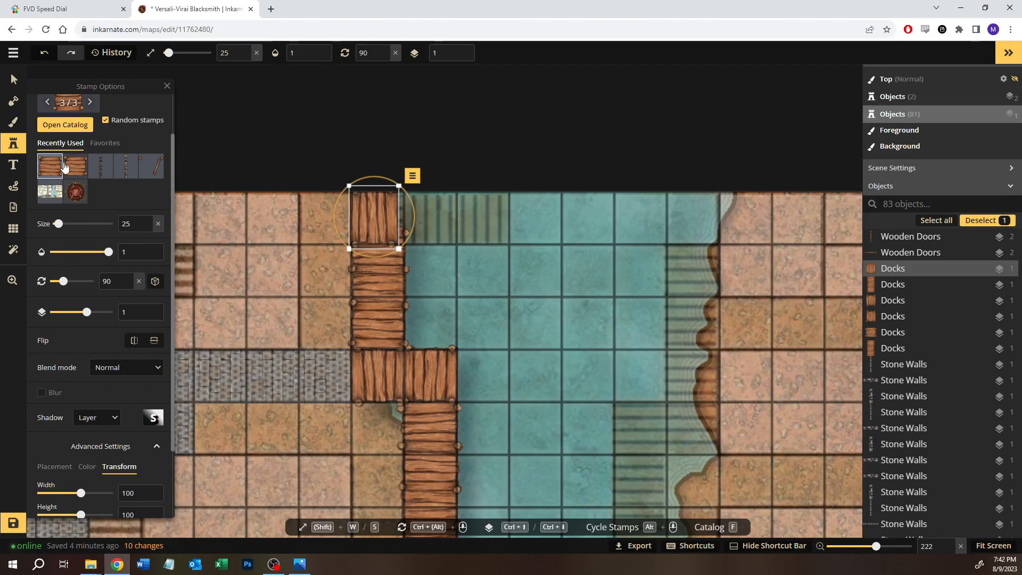
{"action": "left_click", "coordinate": [76, 171]}
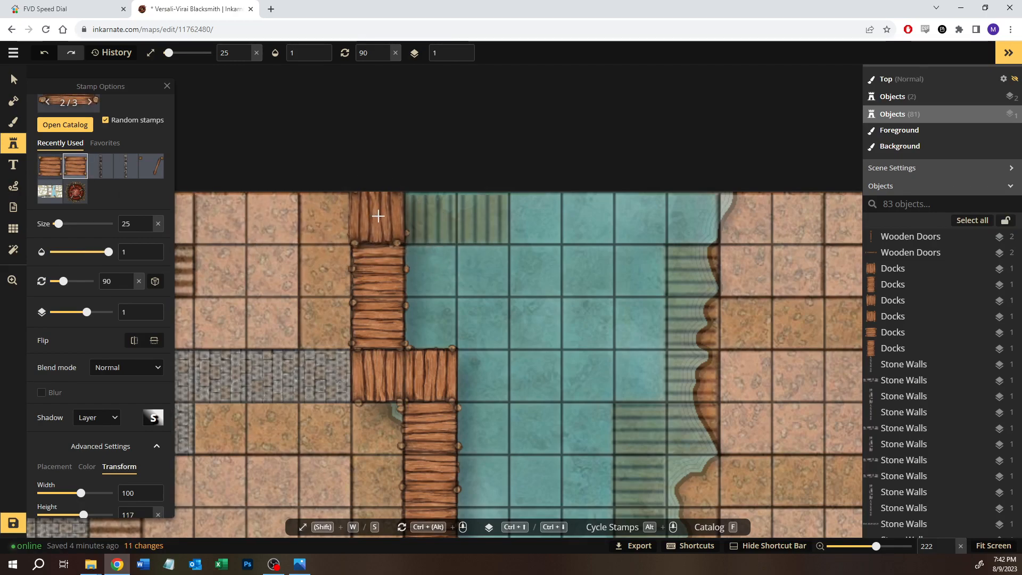
{"action": "key", "text": "ctrl+z"}
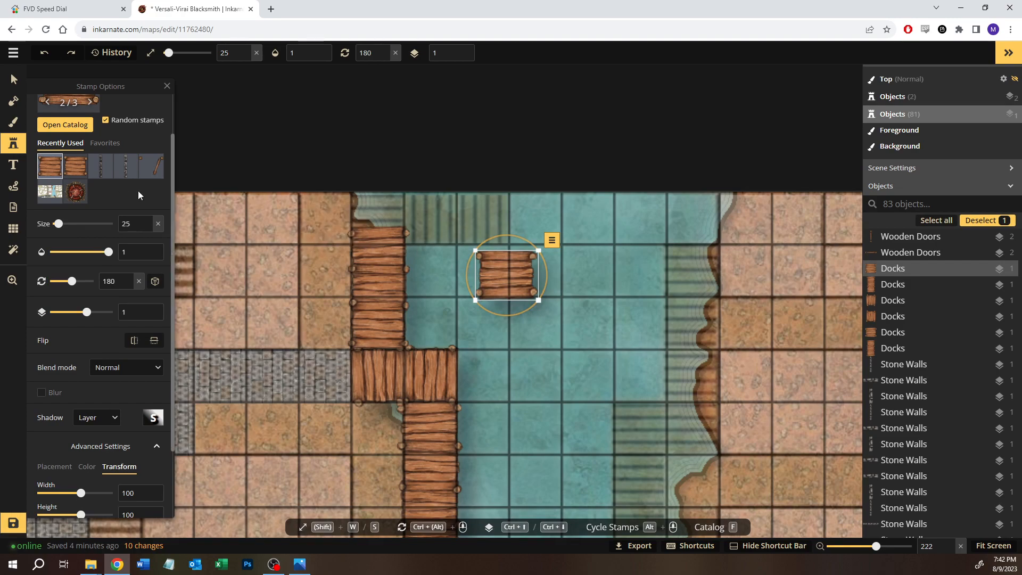
{"action": "key", "text": "Delete"}
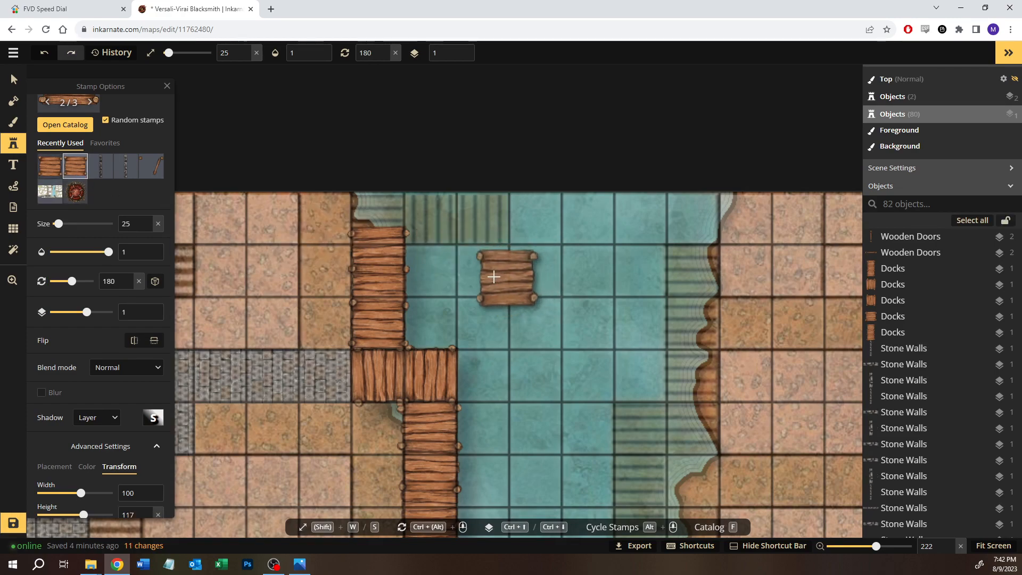
Step: Place a short Docks piece of height 117, rotated to 90°, on the map's north-edge square above the new long dock and deselect it
{"action": "left_click", "coordinate": [481, 273]}
{"action": "left_click_drag", "start_coordinate": [483, 231], "coordinate": [351, 264]}
{"action": "left_click_drag", "start_coordinate": [481, 276], "coordinate": [379, 220]}
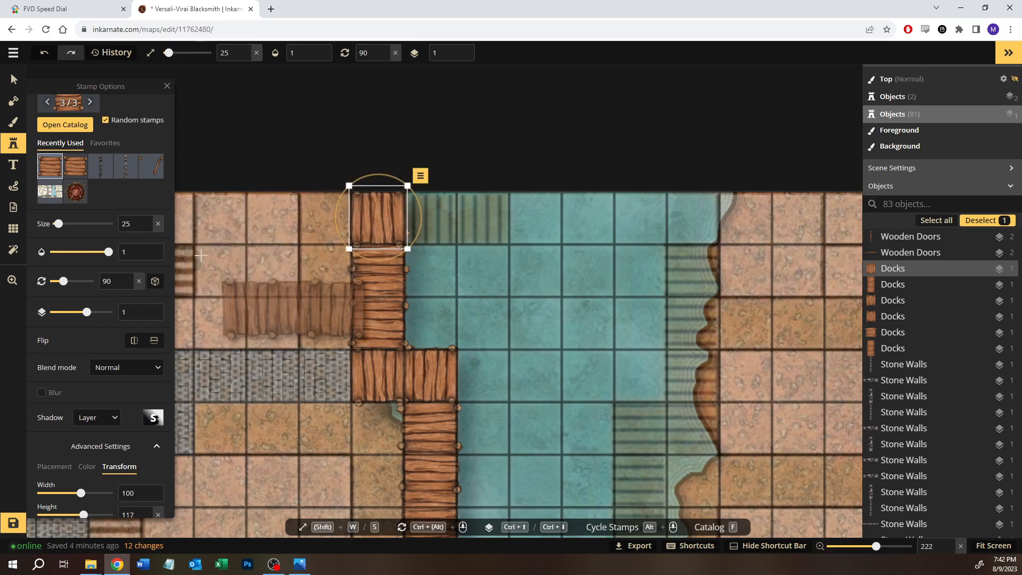
{"action": "left_click", "coordinate": [16, 81]}
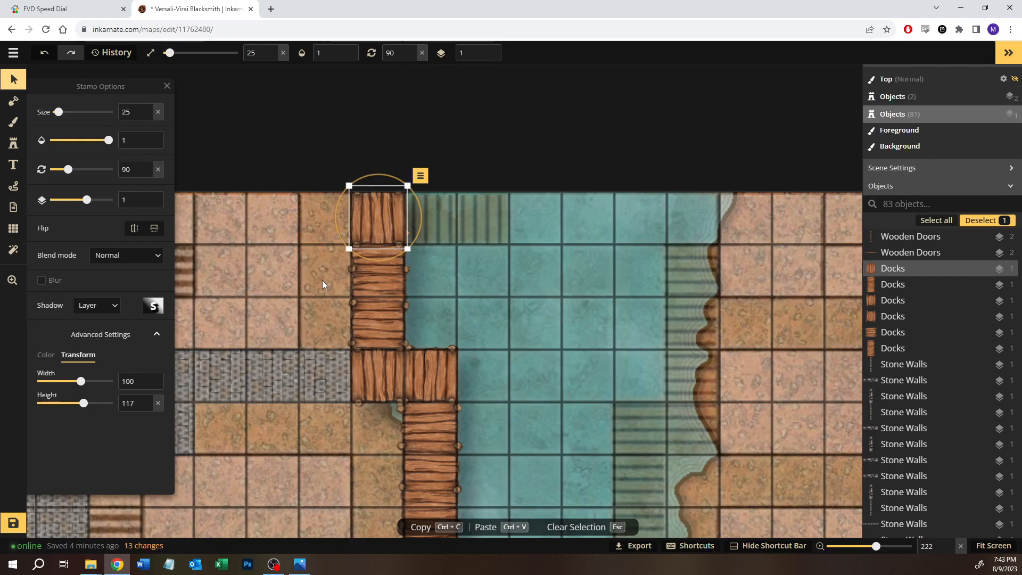
{"action": "left_click", "coordinate": [439, 273]}
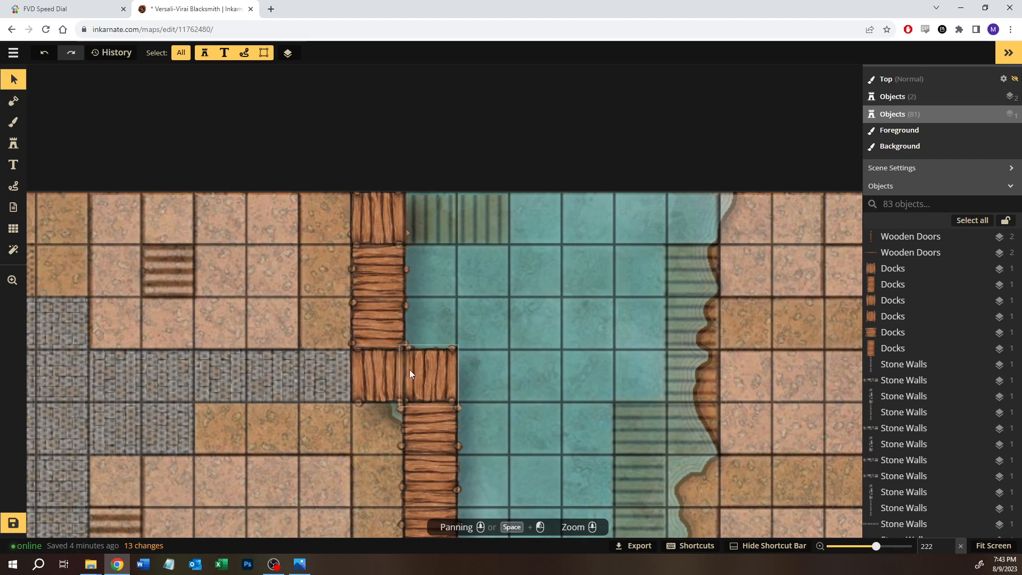
Step: Duplicate the two short dock pieces beside the cobbled path and align the copies along the north edge, directly east of the top dock piece
{"action": "left_click_drag", "start_coordinate": [472, 358], "coordinate": [337, 388]}
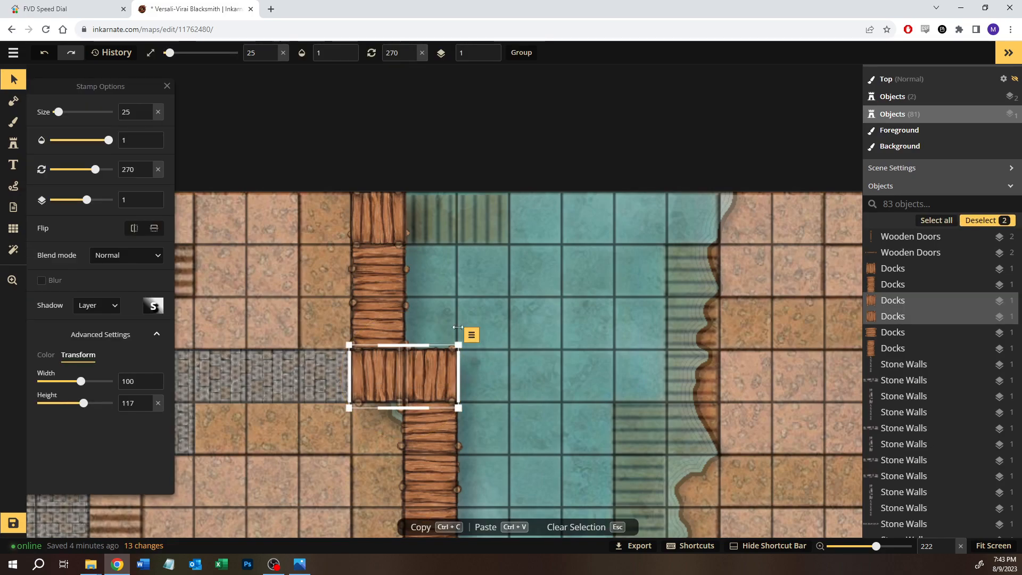
{"action": "left_click", "coordinate": [462, 213]}
{"action": "left_click", "coordinate": [458, 213]}
{"action": "left_click_drag", "start_coordinate": [459, 222], "coordinate": [427, 222]}
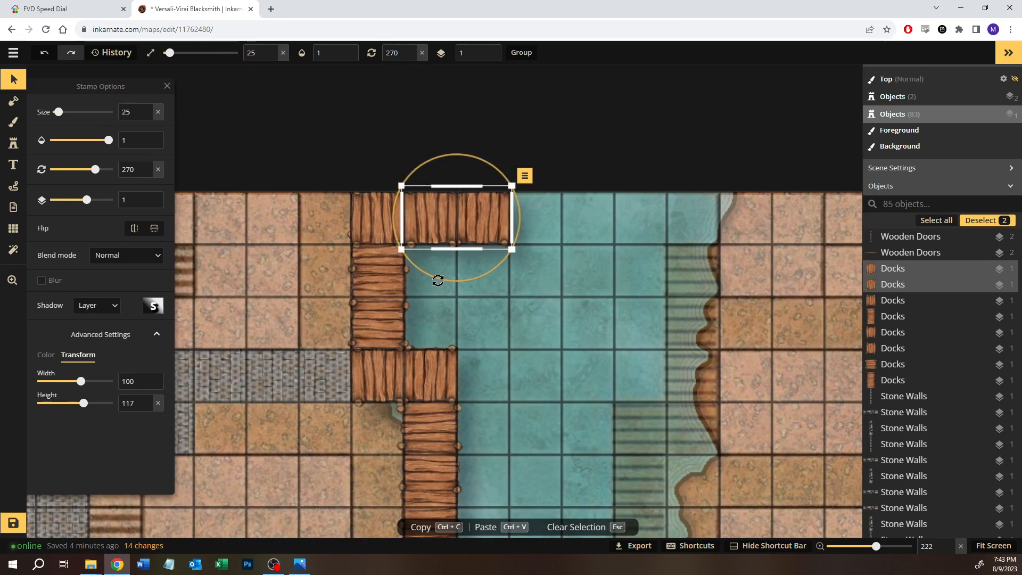
{"action": "left_click", "coordinate": [428, 305]}
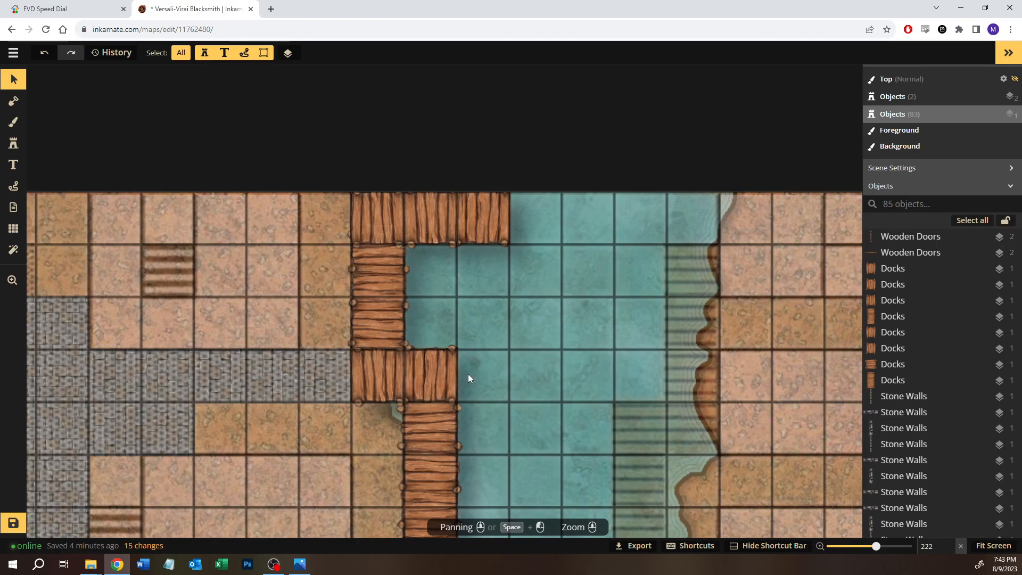
Step: Save the map with the extended docks
{"action": "scroll", "coordinate": [468, 374], "scroll_direction": "down", "scroll_amount": 2}
{"action": "left_click_drag", "start_coordinate": [530, 370], "coordinate": [453, 237]}
{"action": "scroll", "coordinate": [459, 270], "scroll_direction": "down", "scroll_amount": 3}
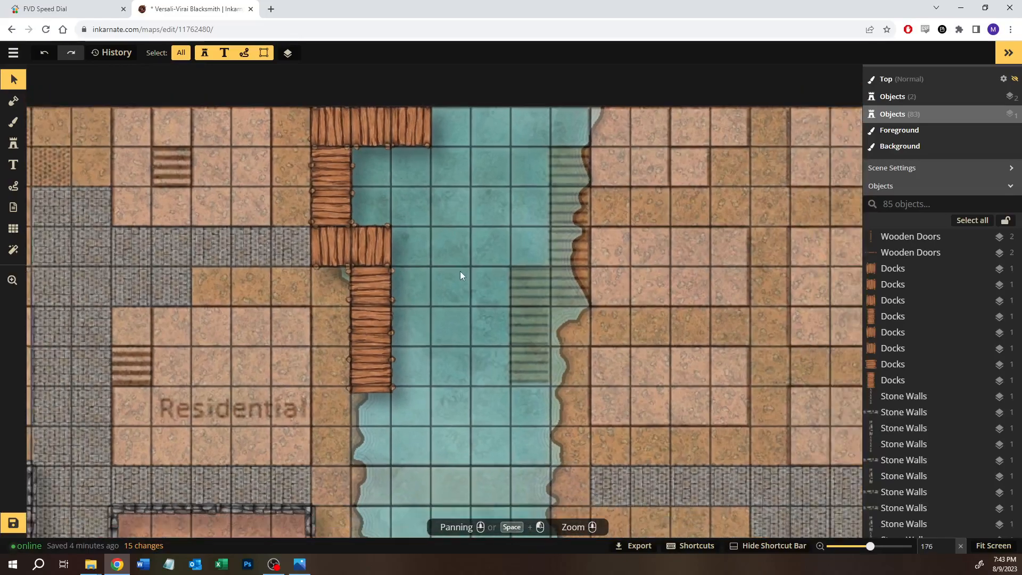
{"action": "left_click_drag", "start_coordinate": [429, 281], "coordinate": [471, 258]}
{"action": "scroll", "coordinate": [373, 264], "scroll_direction": "up", "scroll_amount": 6}
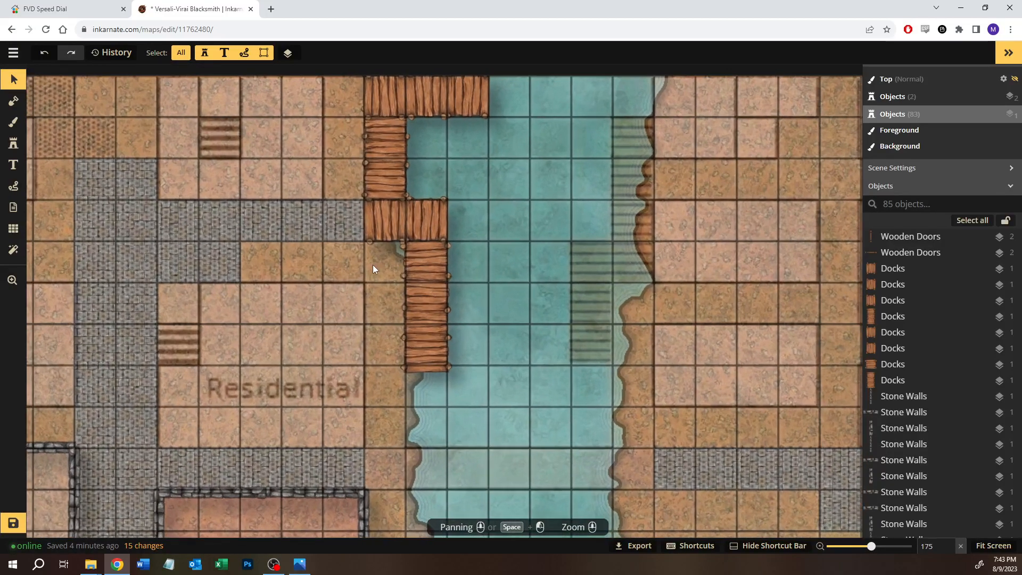
{"action": "scroll", "coordinate": [373, 266], "scroll_direction": "down", "scroll_amount": 3}
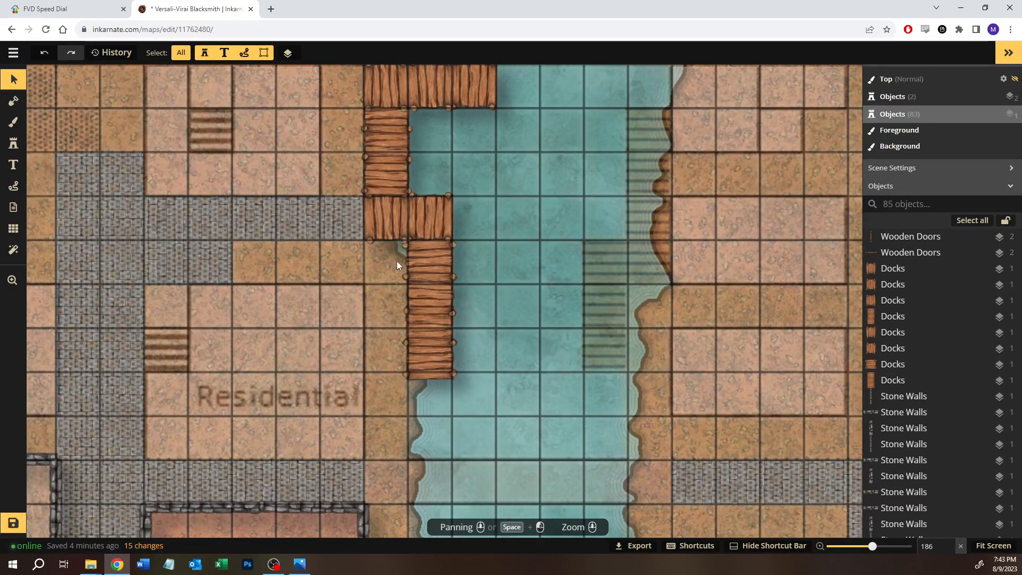
{"action": "scroll", "coordinate": [379, 327], "scroll_direction": "down", "scroll_amount": 3}
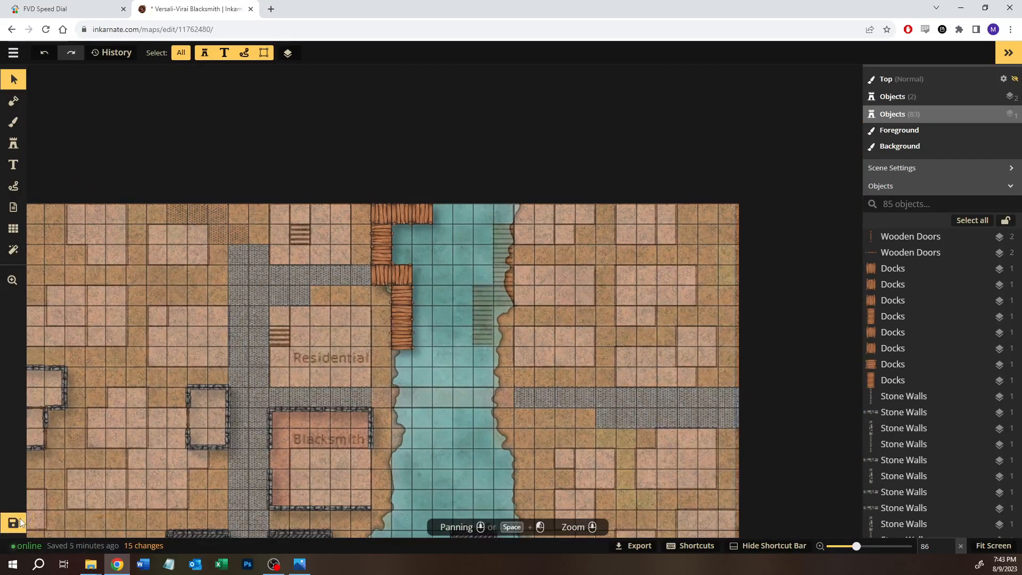
{"action": "left_click", "coordinate": [20, 518]}
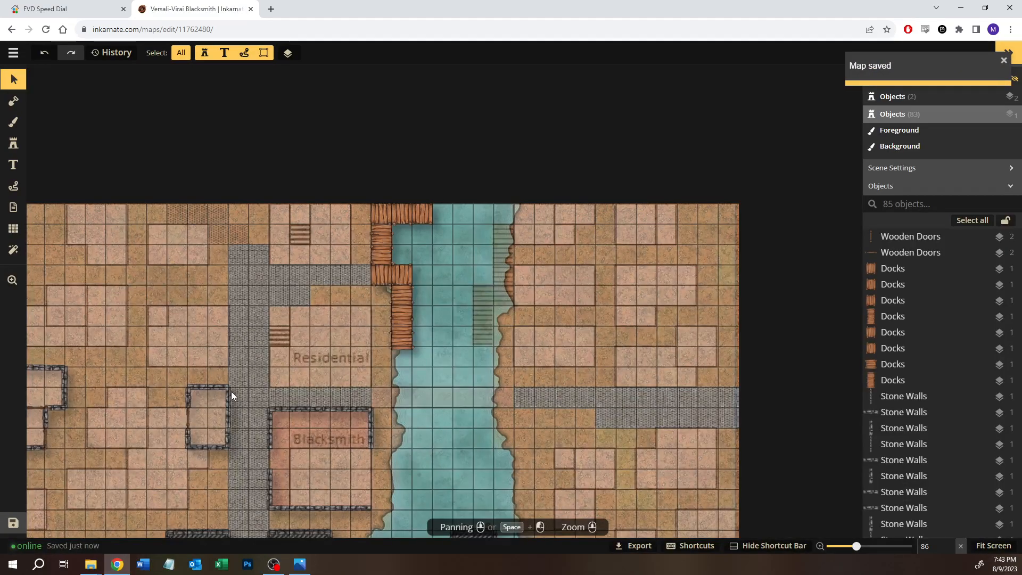
Step: Hide the Blacksmith Area.JPG reference overlay by setting its opacity to 0
{"action": "scroll", "coordinate": [231, 392], "scroll_direction": "down", "scroll_amount": 3}
{"action": "scroll", "coordinate": [934, 432], "scroll_direction": "down", "scroll_amount": 15}
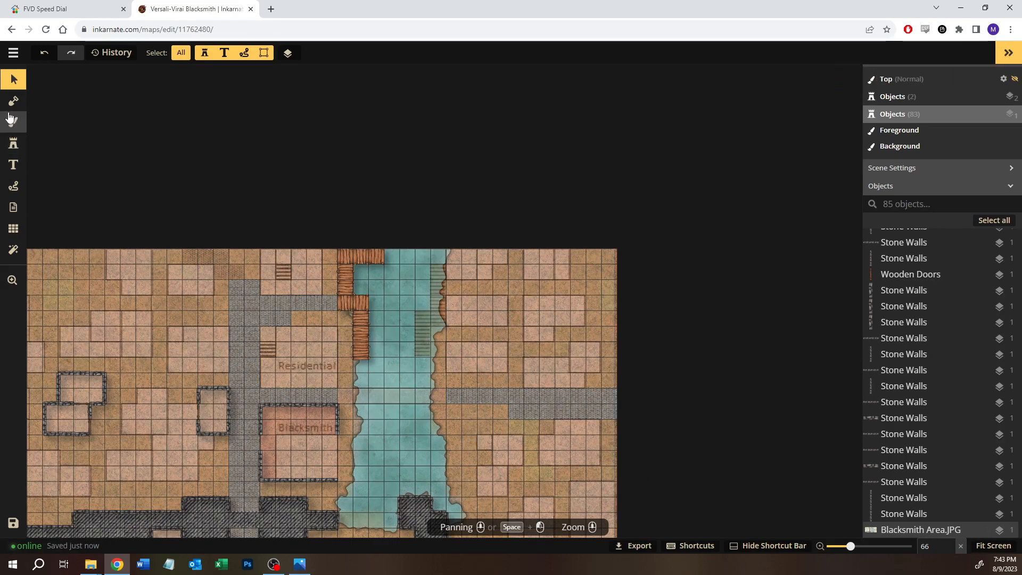
{"action": "left_click", "coordinate": [167, 385]}
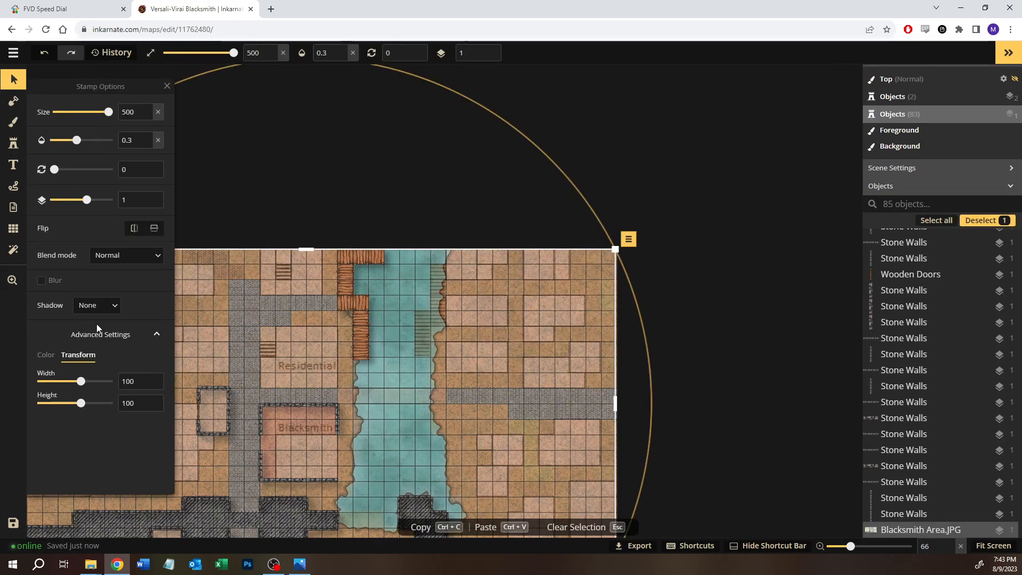
{"action": "left_click_drag", "start_coordinate": [76, 140], "coordinate": [54, 139]}
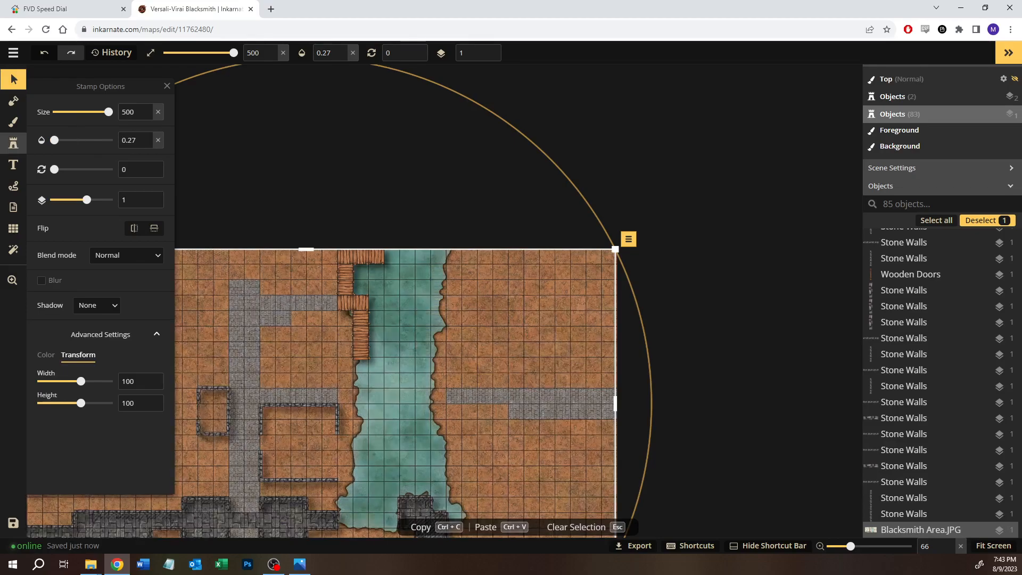
{"action": "key", "text": "space"}
{"action": "left_click_drag", "start_coordinate": [307, 460], "coordinate": [538, 274]}
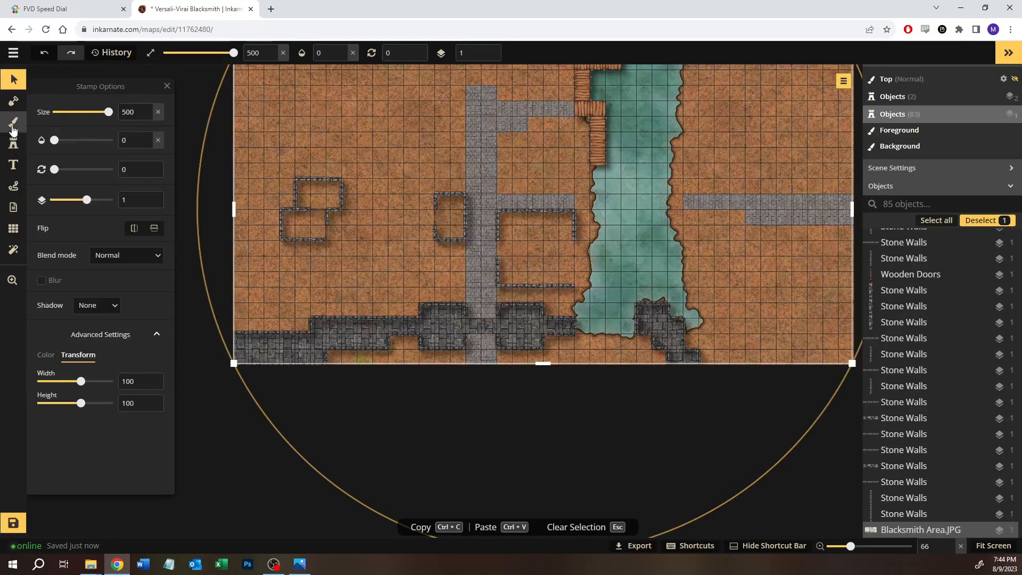
Step: Set the foreground brush to the reddish-brown dirt texture at size 100 for the ground around the stone walls
{"action": "left_click", "coordinate": [14, 127]}
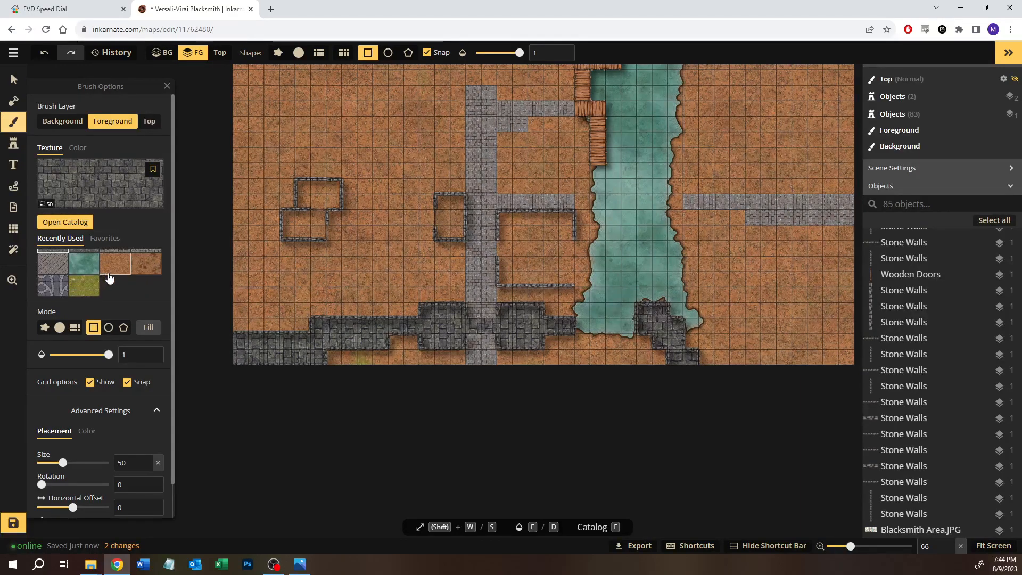
{"action": "left_click", "coordinate": [120, 269]}
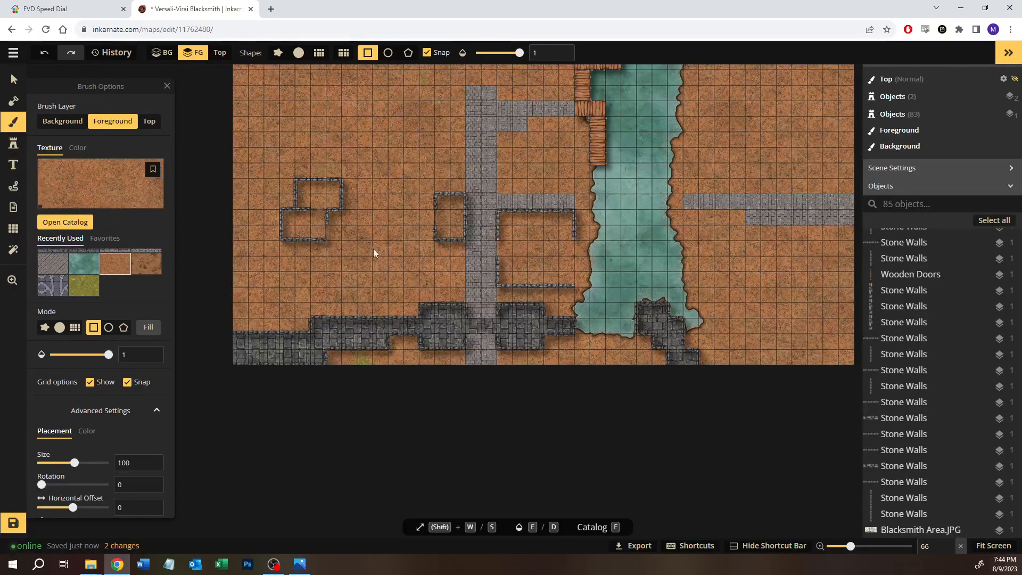
{"action": "scroll", "coordinate": [493, 271], "scroll_direction": "up", "scroll_amount": 5}
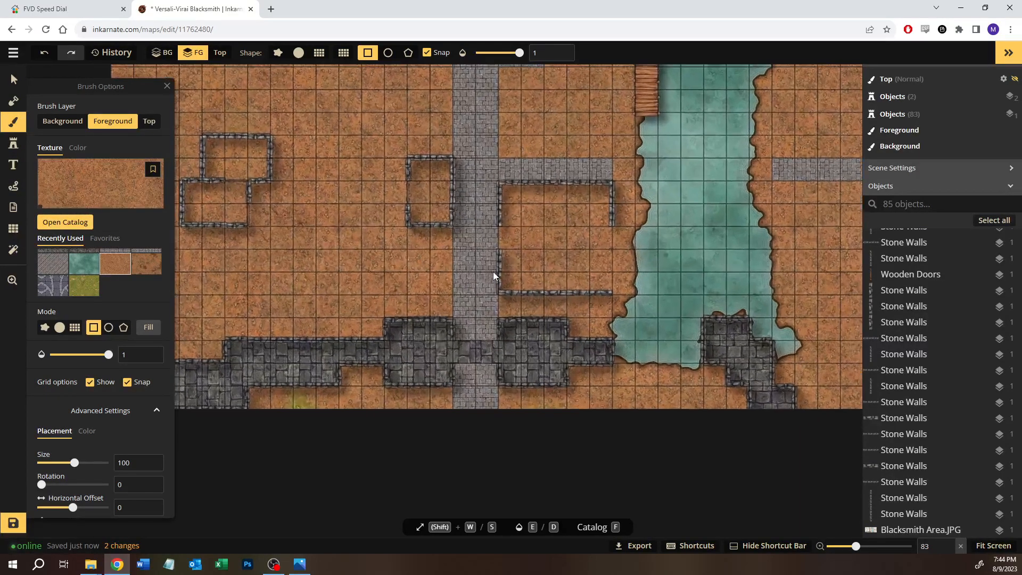
{"action": "scroll", "coordinate": [480, 276], "scroll_direction": "up", "scroll_amount": 1}
{"action": "scroll", "coordinate": [423, 281], "scroll_direction": "up", "scroll_amount": 1}
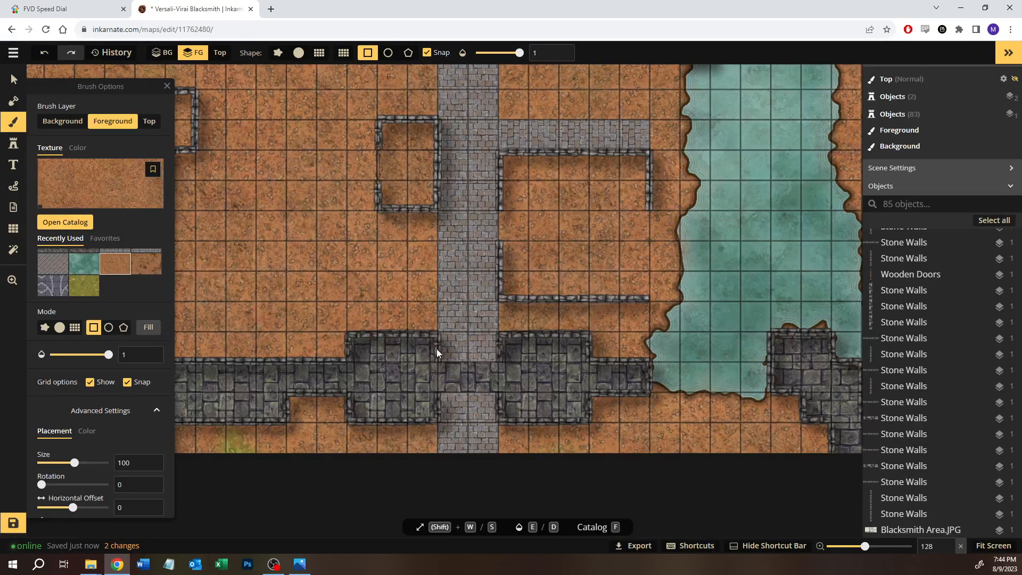
Step: Return to the overview of all maps, discarding the unsaved changes, and open the account menu
{"action": "left_click", "coordinate": [13, 53]}
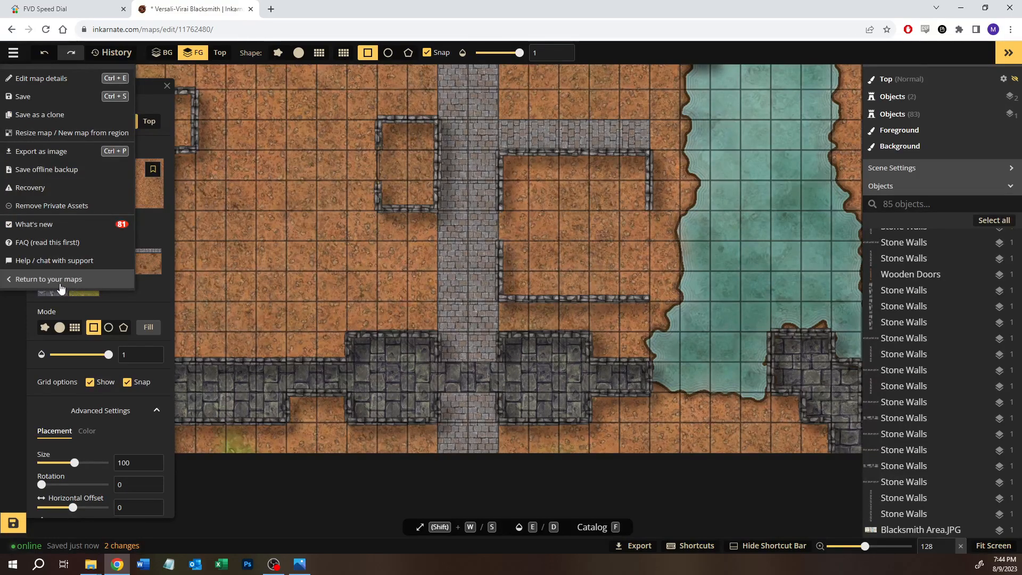
{"action": "left_click", "coordinate": [60, 288]}
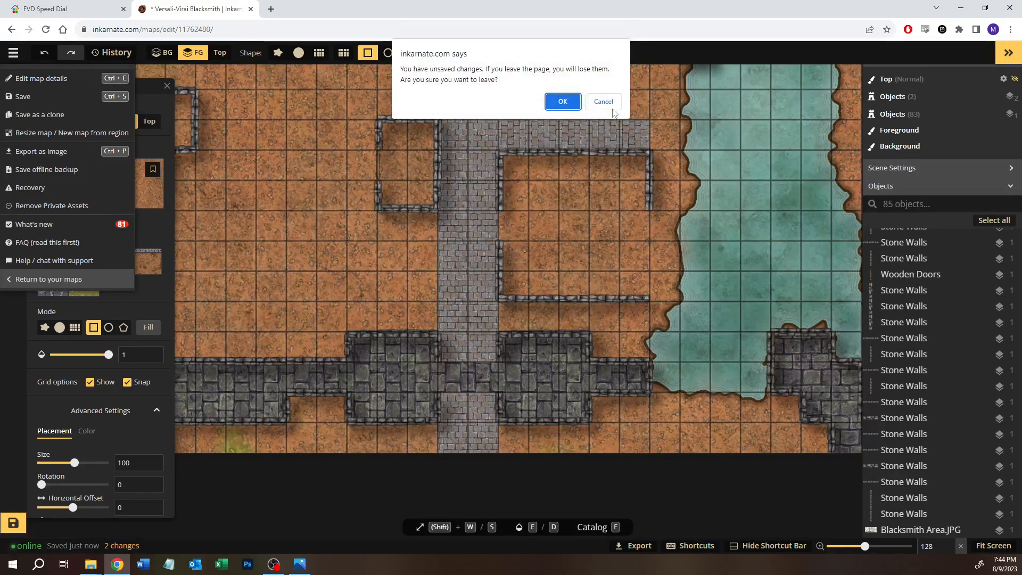
{"action": "left_click", "coordinate": [557, 101]}
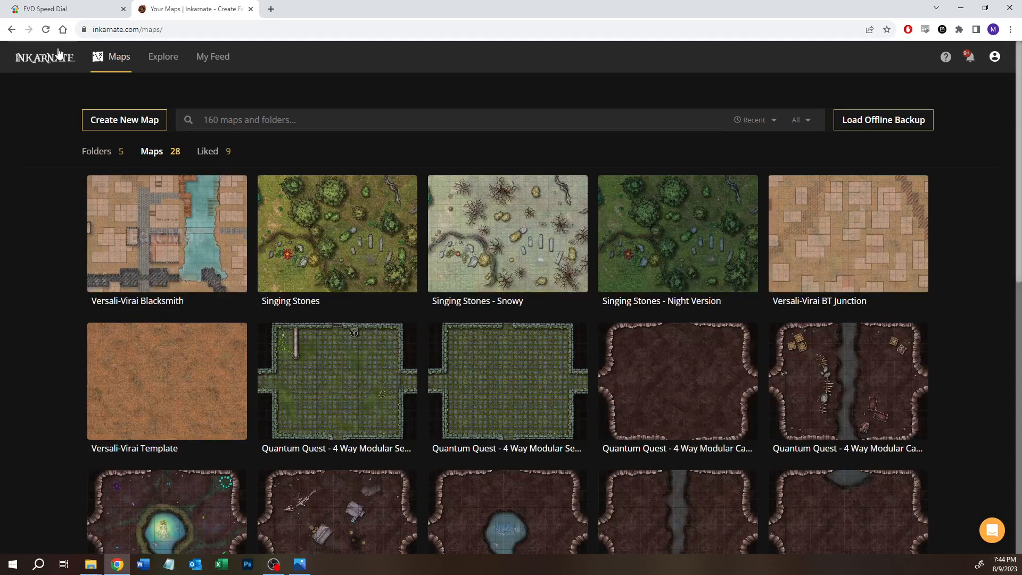
{"action": "left_click", "coordinate": [994, 56]}
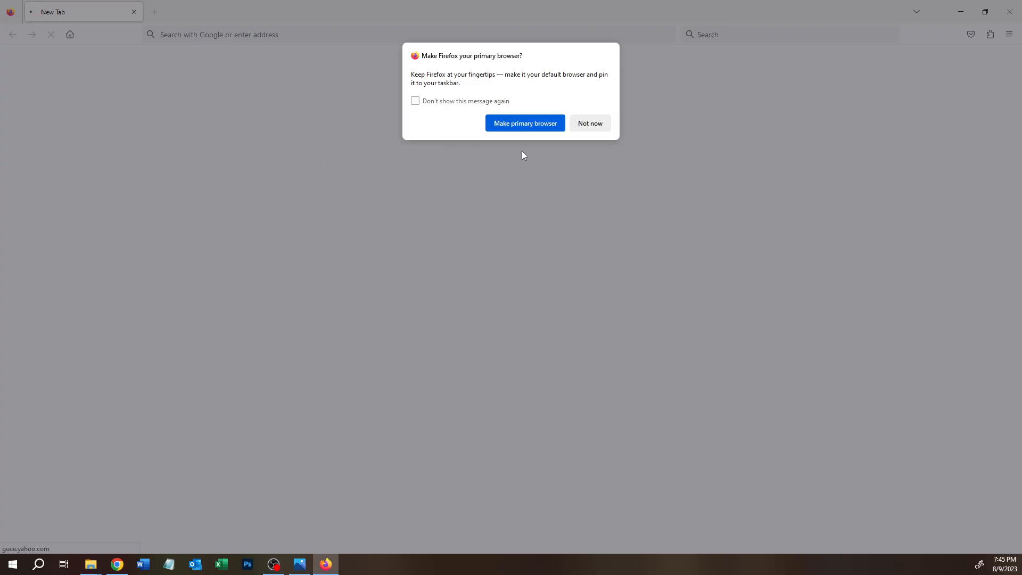
{"action": "left_click", "coordinate": [583, 125]}
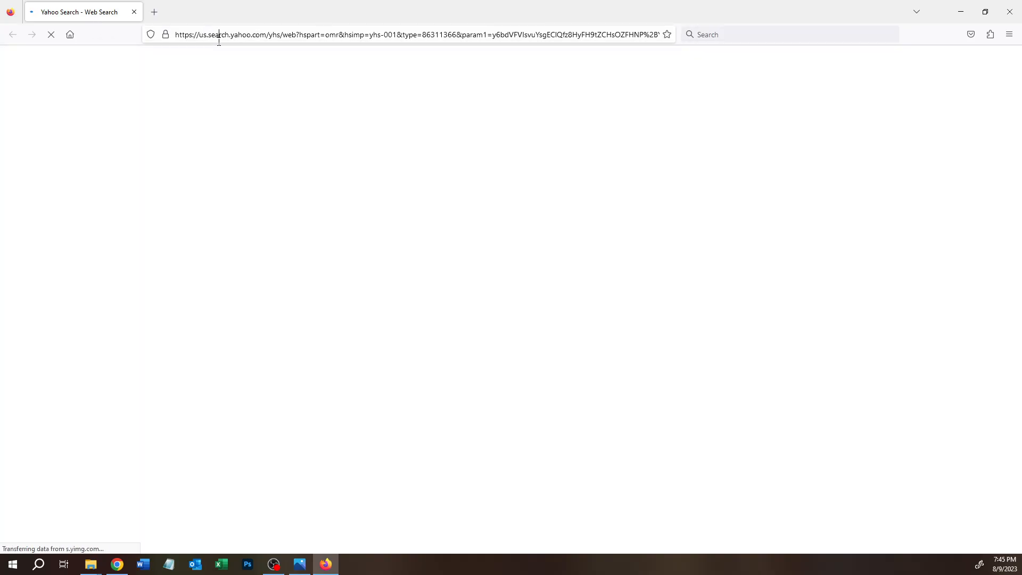
{"action": "left_click", "coordinate": [219, 35]}
{"action": "type", "text": "www.inkar"}
{"action": "type", "text": "nate.com"}
{"action": "key", "text": "Return"}
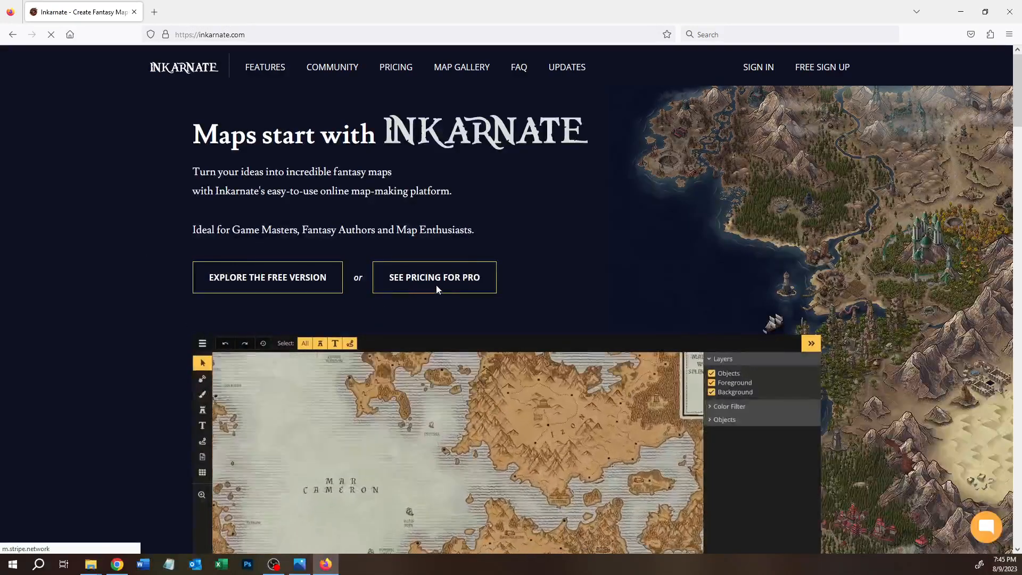
{"action": "left_click", "coordinate": [423, 279]}
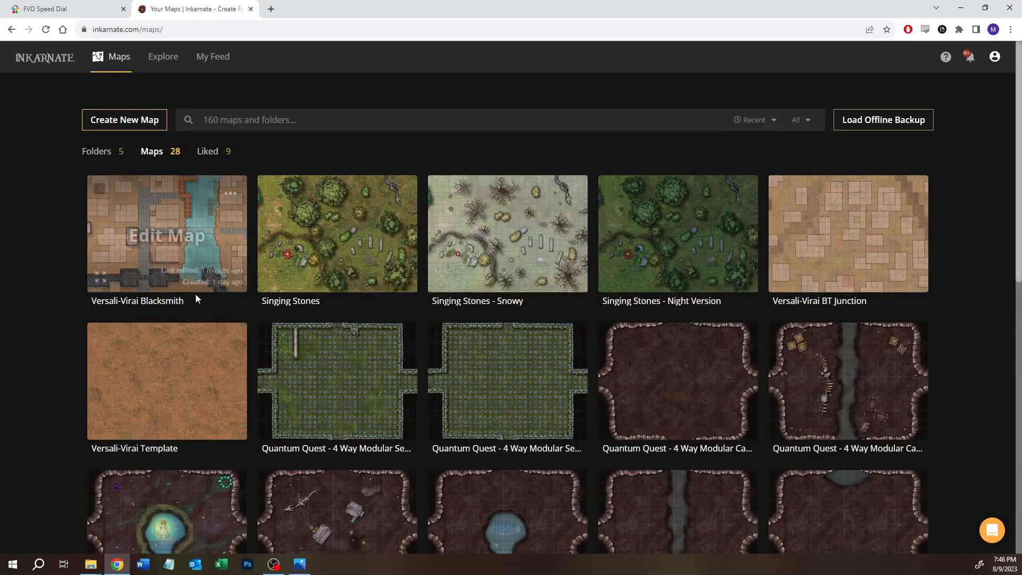
Step: Open the Versali-Virai Blacksmith map for editing from the maps overview and switch to the Select tool
{"action": "left_click", "coordinate": [150, 232]}
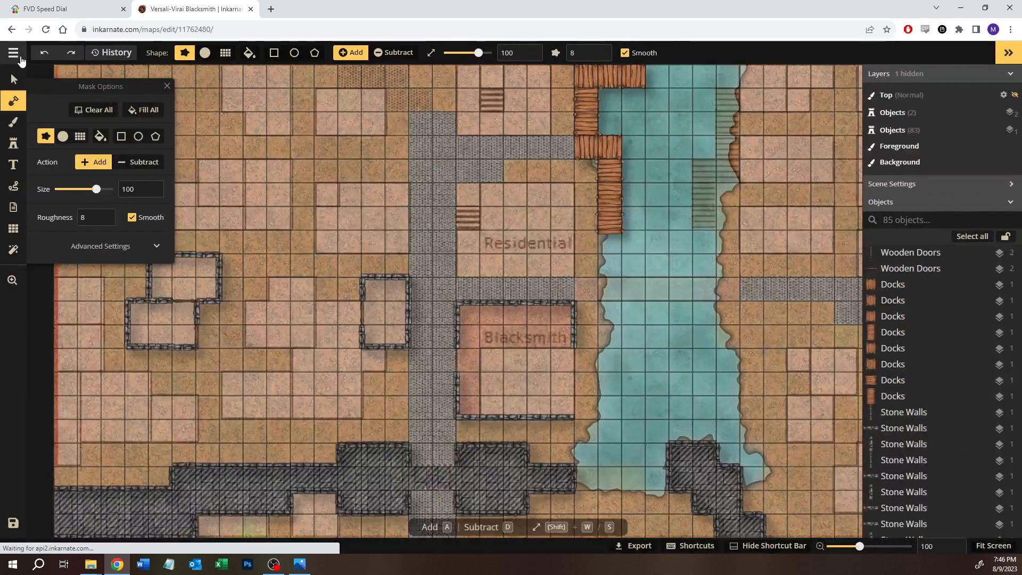
{"action": "left_click", "coordinate": [21, 54]}
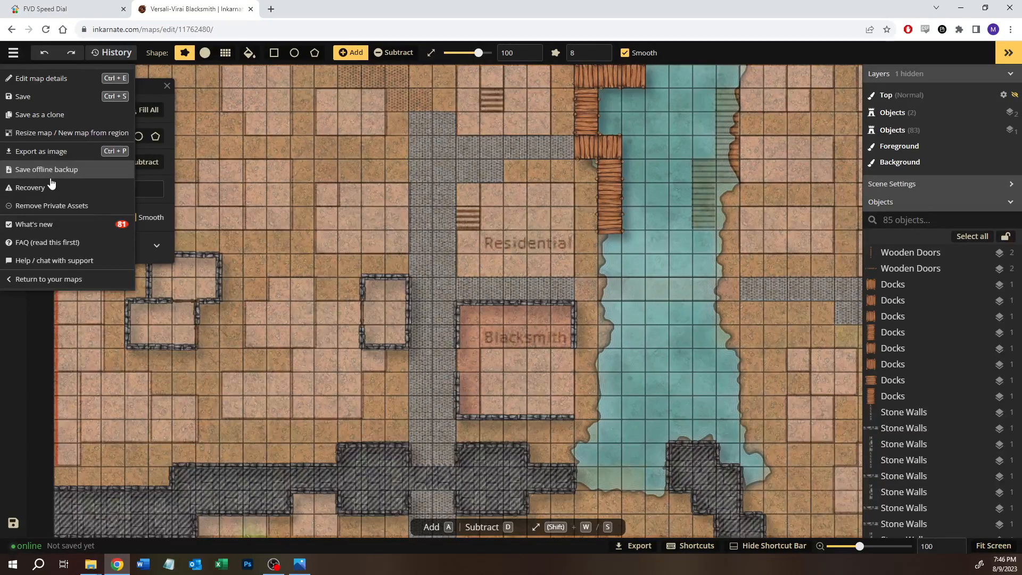
{"action": "left_click", "coordinate": [10, 51]}
{"action": "left_click", "coordinate": [13, 78]}
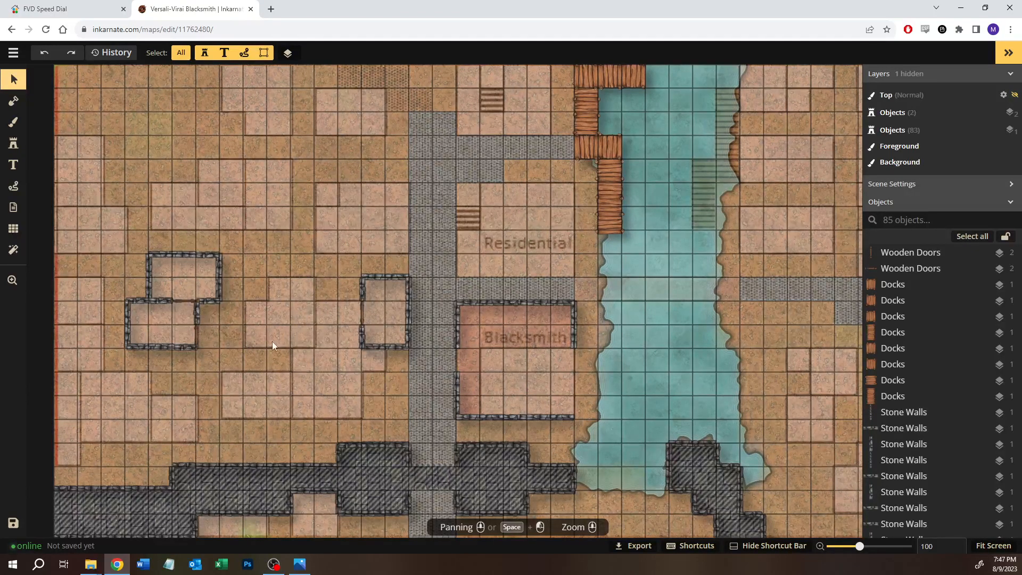
{"action": "scroll", "coordinate": [307, 346], "scroll_direction": "down", "scroll_amount": 1}
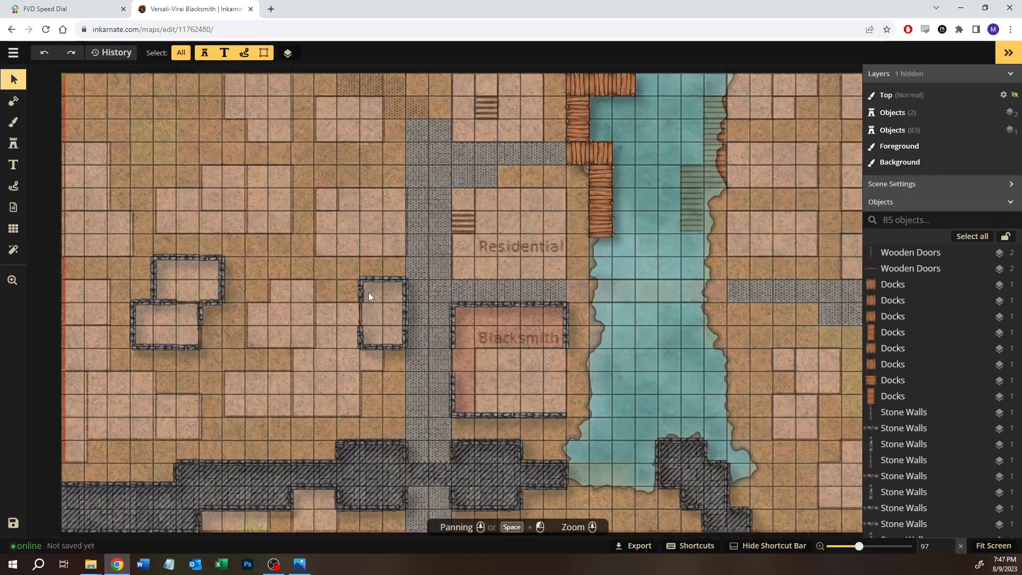
Step: Brush the reddish-brown dirt texture faintly over the foreground road west of the Blacksmith at size 80 and 0.17 opacity
{"action": "left_click", "coordinate": [21, 122]}
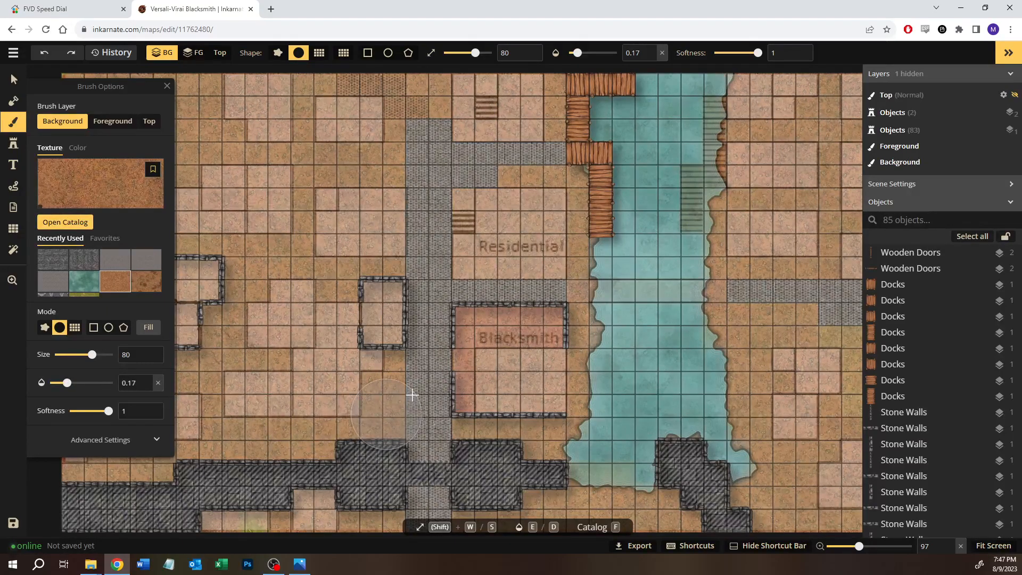
{"action": "left_click_drag", "start_coordinate": [412, 395], "coordinate": [392, 406]}
{"action": "left_click", "coordinate": [113, 121]}
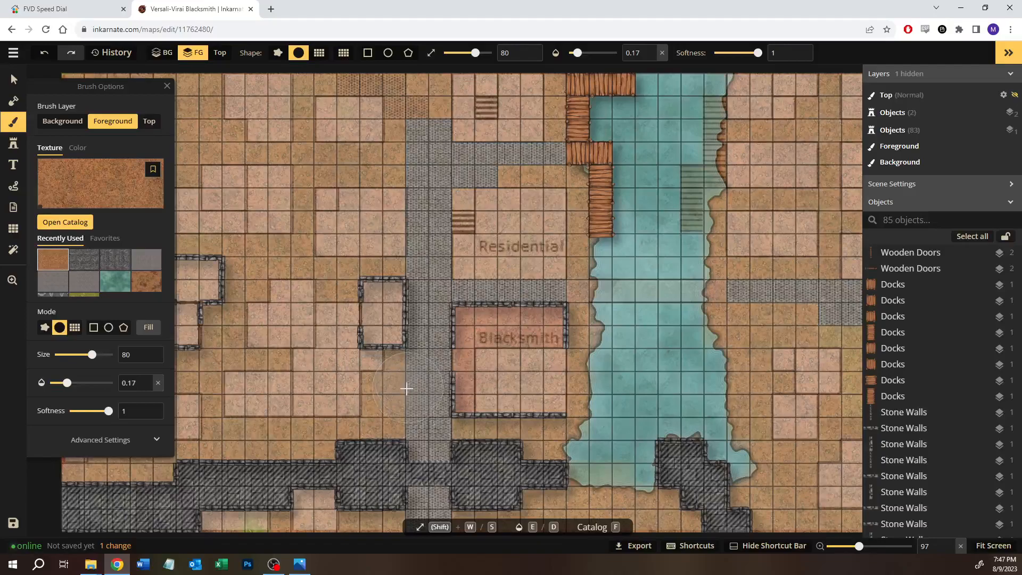
{"action": "left_click_drag", "start_coordinate": [400, 397], "coordinate": [413, 369]}
Step: Hide the Blacksmith Area.JPG reference overlay by setting its opacity to 0
{"action": "scroll", "coordinate": [933, 454], "scroll_direction": "down", "scroll_amount": 10}
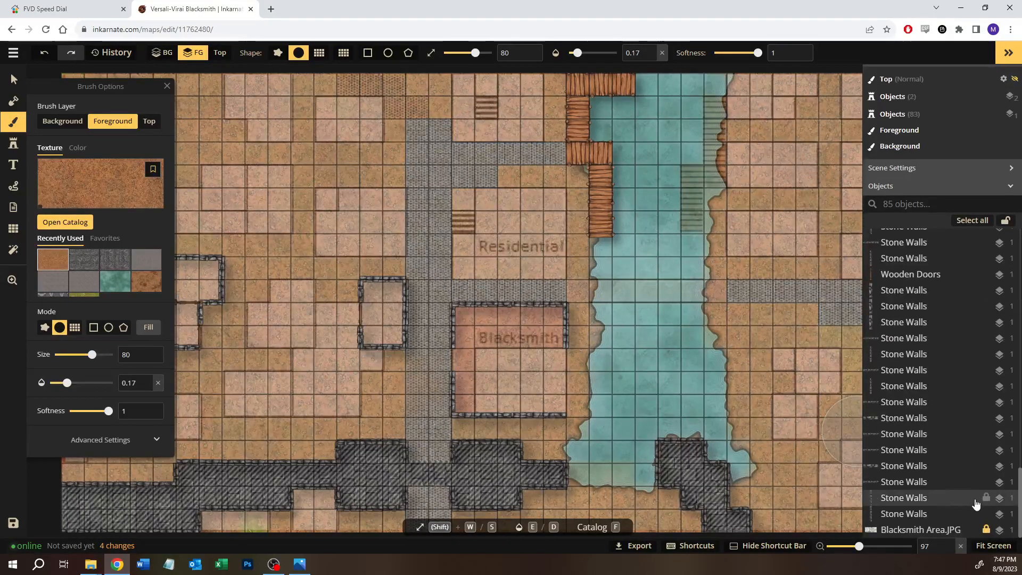
{"action": "left_click", "coordinate": [15, 81]}
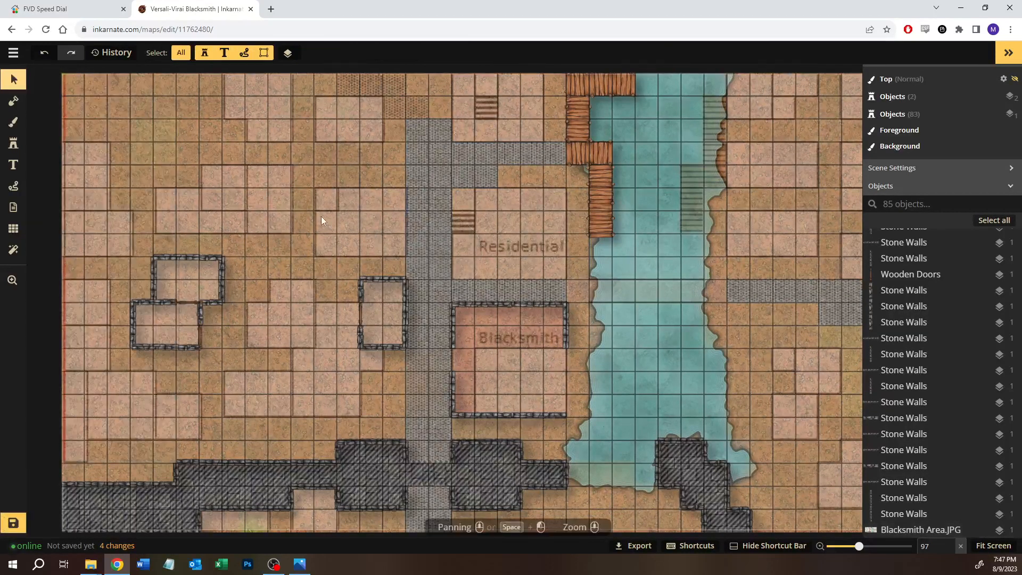
{"action": "left_click", "coordinate": [321, 216]}
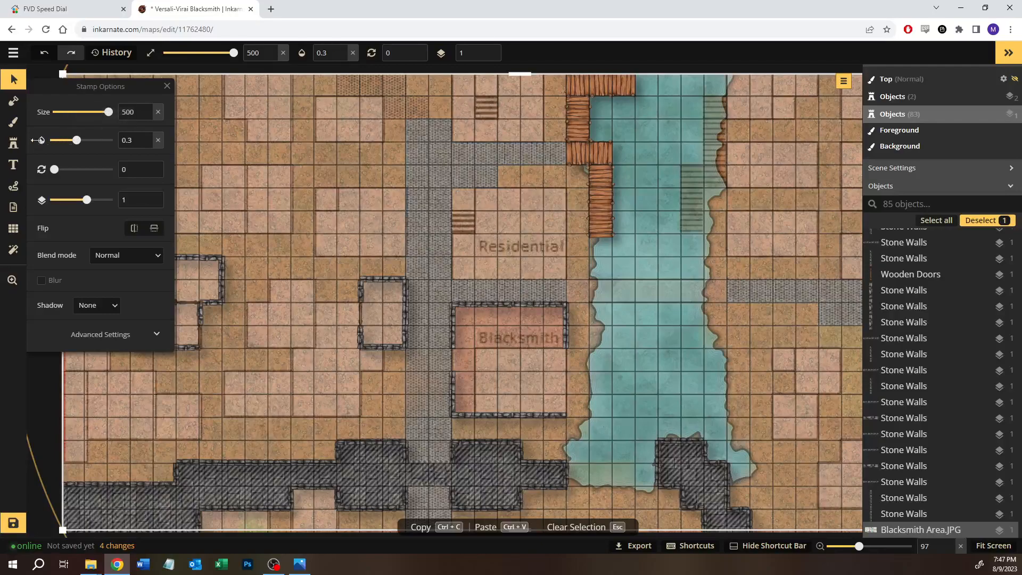
{"action": "left_click", "coordinate": [44, 143]}
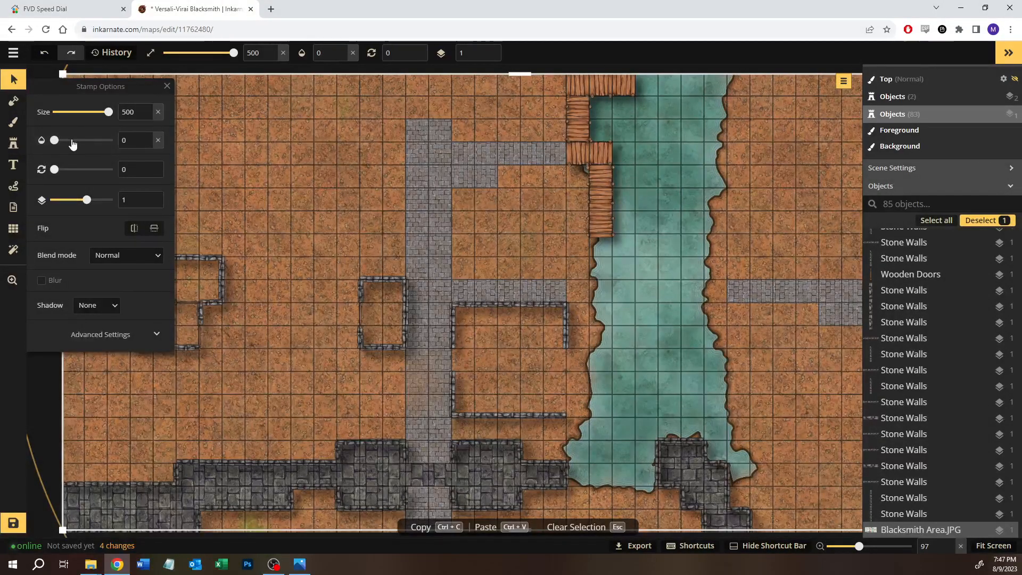
Step: Blend foreground dirt into the cobblestone road north of the Blacksmith with the size 80 brush at 0.17 opacity
{"action": "left_click", "coordinate": [12, 123]}
{"action": "scroll", "coordinate": [449, 266], "scroll_direction": "up", "scroll_amount": 8}
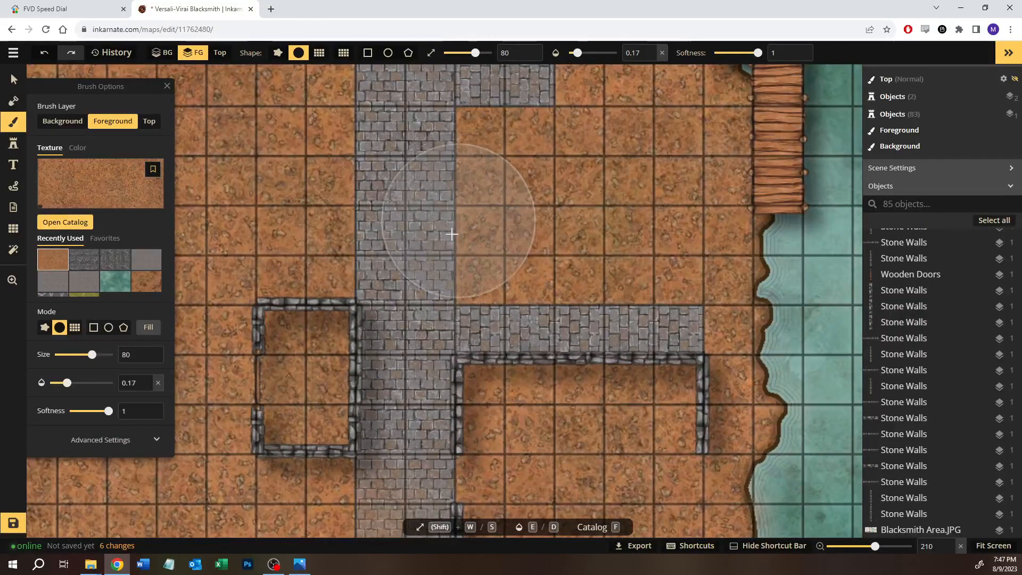
{"action": "mouse_move", "coordinate": [468, 212]}
{"action": "left_mouse_down"}
{"action": "mouse_move", "coordinate": [448, 235]}
{"action": "mouse_move", "coordinate": [465, 258]}
{"action": "mouse_move", "coordinate": [487, 241]}
{"action": "mouse_move", "coordinate": [503, 247]}
{"action": "mouse_move", "coordinate": [457, 220]}
{"action": "left_mouse_up"}
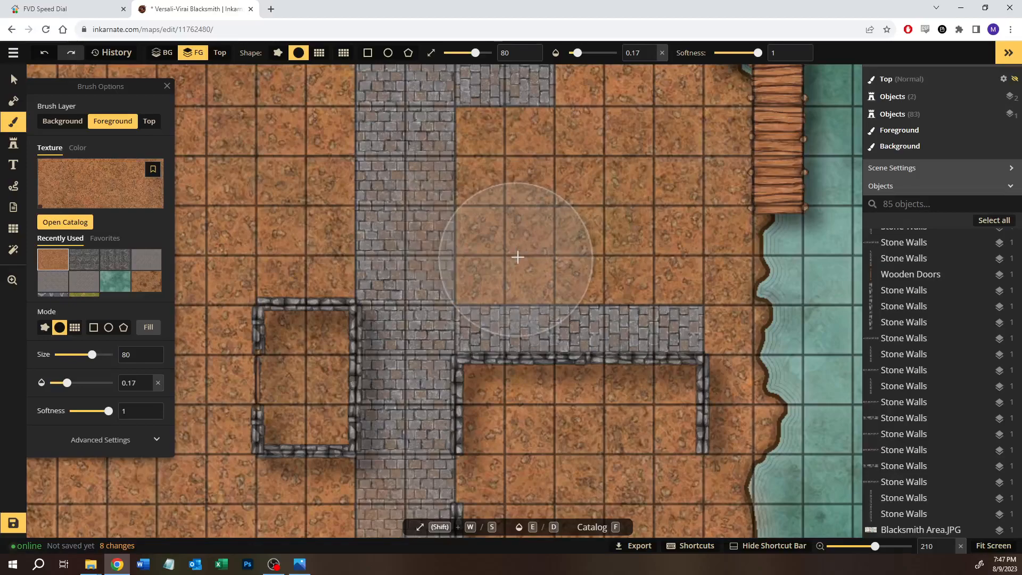
{"action": "mouse_move", "coordinate": [340, 195]}
{"action": "left_mouse_down"}
{"action": "mouse_move", "coordinate": [324, 238]}
{"action": "mouse_move", "coordinate": [323, 298]}
{"action": "left_mouse_up"}
Step: Pave two stepped, two-square cobblestone rectangles from the road's north end to the map's upper edge, using the diagonal stone texture at opacity 1
{"action": "mouse_move", "coordinate": [352, 265]}
{"action": "left_mouse_down"}
{"action": "mouse_move", "coordinate": [367, 192]}
{"action": "mouse_move", "coordinate": [346, 229]}
{"action": "mouse_move", "coordinate": [409, 354]}
{"action": "mouse_move", "coordinate": [459, 413]}
{"action": "left_mouse_up"}
{"action": "key", "text": "space"}
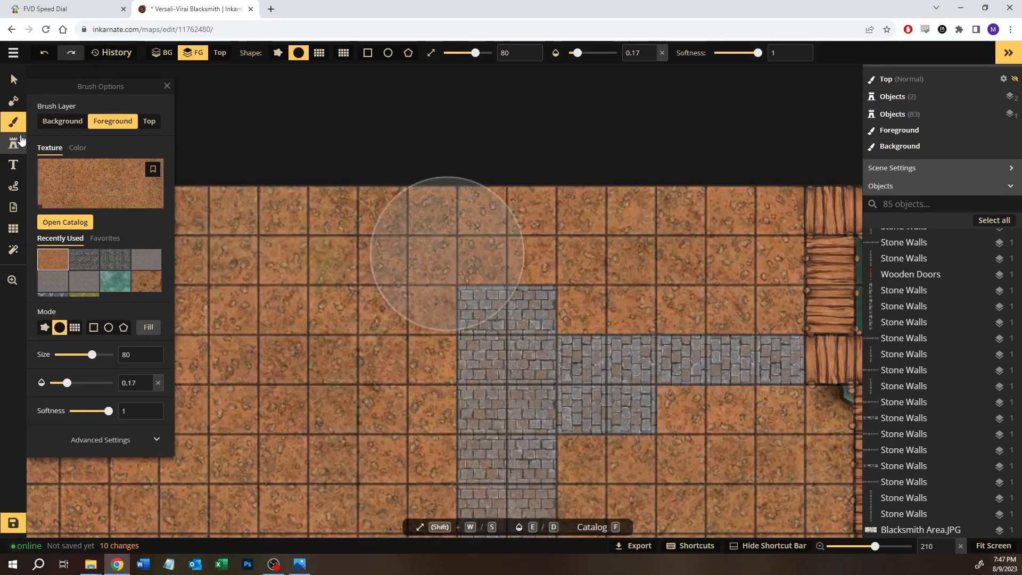
{"action": "left_click", "coordinate": [85, 286]}
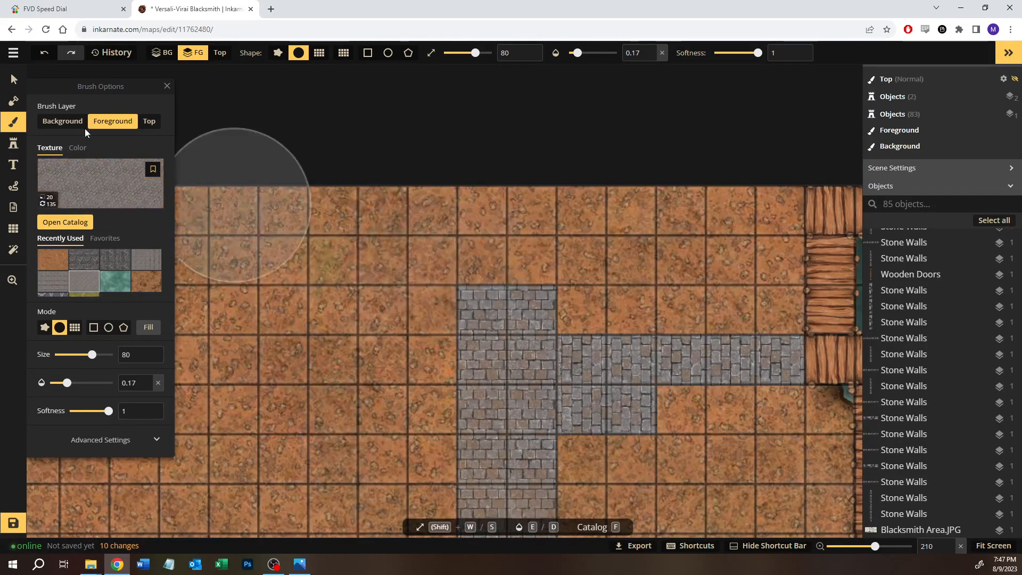
{"action": "left_click", "coordinate": [94, 328]}
{"action": "mouse_move", "coordinate": [426, 246]}
{"action": "left_mouse_down"}
{"action": "mouse_move", "coordinate": [475, 274]}
{"action": "mouse_move", "coordinate": [502, 277]}
{"action": "left_mouse_up"}
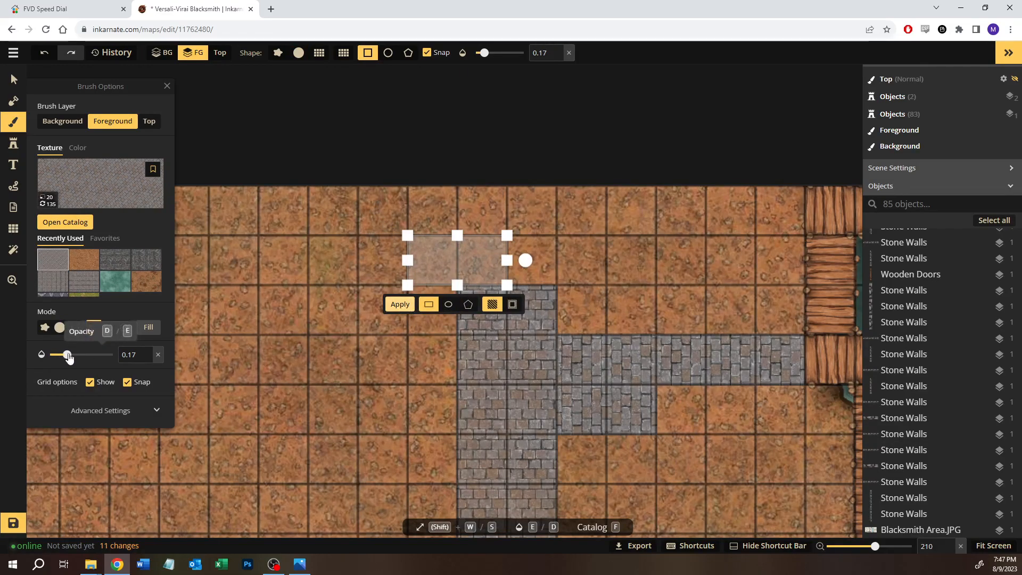
{"action": "left_click_drag", "start_coordinate": [67, 355], "coordinate": [160, 362]}
{"action": "left_click_drag", "start_coordinate": [370, 198], "coordinate": [473, 229]}
{"action": "left_click", "coordinate": [503, 340]}
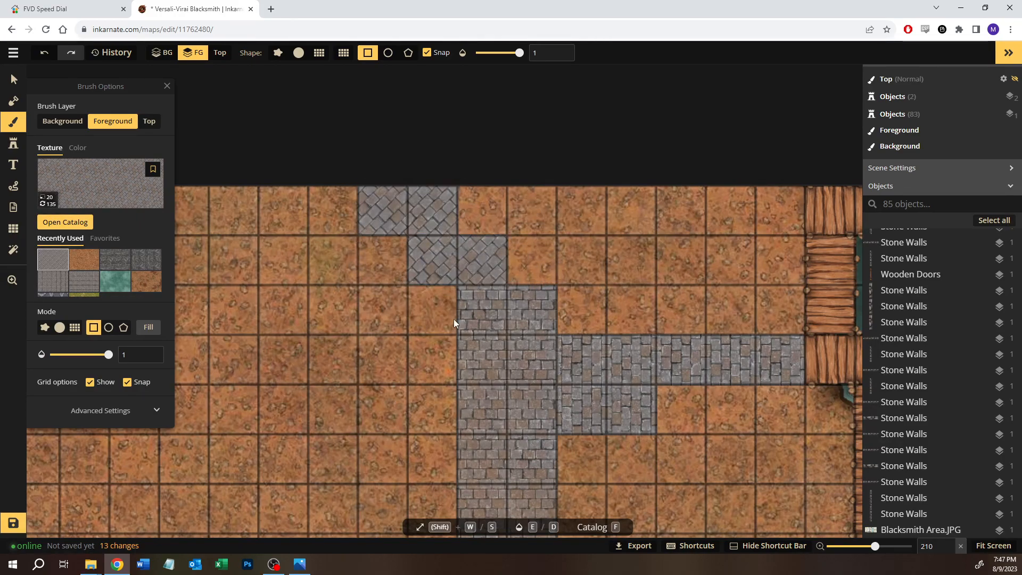
Step: Blend reddish-brown dirt over the northern part of the road with a round size 80 foreground brush at 0.15 opacity
{"action": "scroll", "coordinate": [381, 274], "scroll_direction": "down", "scroll_amount": 5}
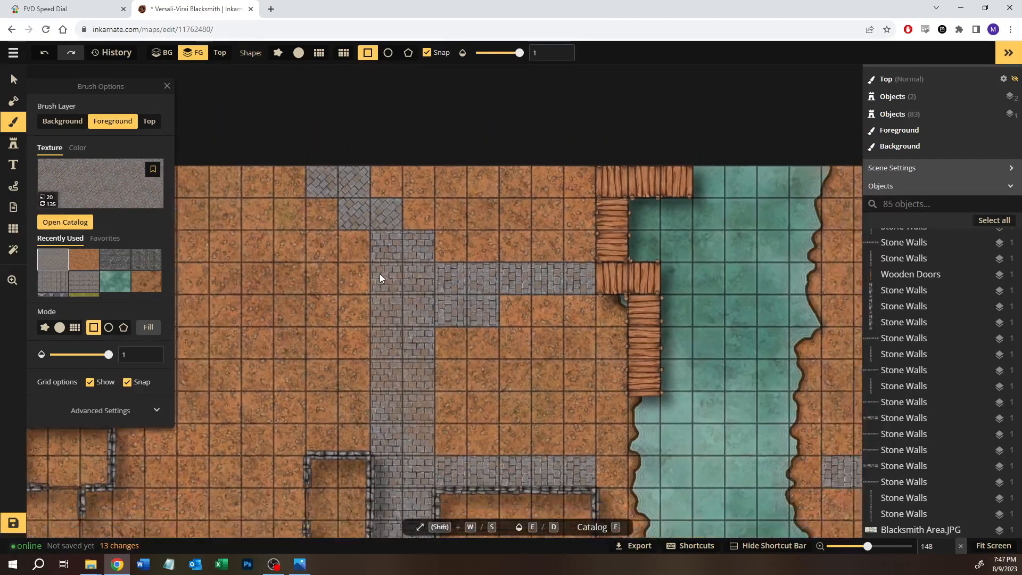
{"action": "scroll", "coordinate": [379, 273], "scroll_direction": "down", "scroll_amount": 2}
{"action": "left_click", "coordinate": [84, 259]}
{"action": "left_click_drag", "start_coordinate": [72, 356], "coordinate": [65, 356]}
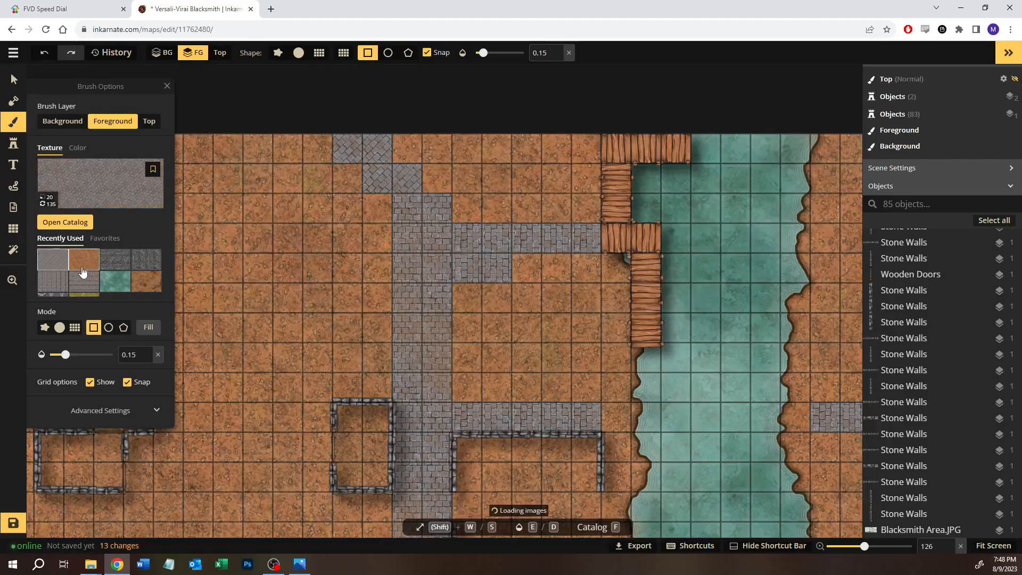
{"action": "left_click", "coordinate": [14, 102]}
{"action": "left_click", "coordinate": [13, 123]}
{"action": "left_click_drag", "start_coordinate": [234, 247], "coordinate": [332, 330]}
{"action": "left_click", "coordinate": [59, 326]}
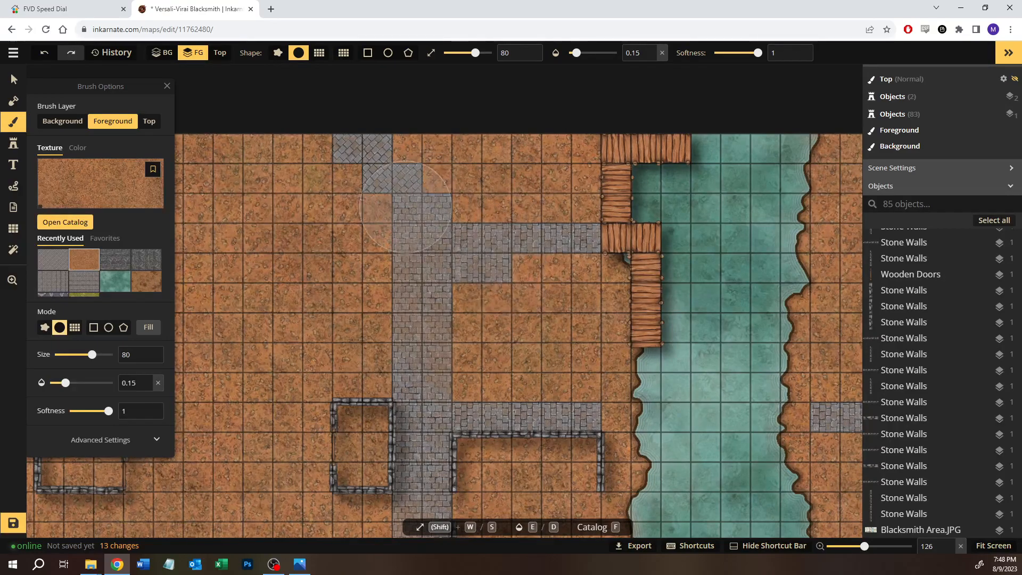
{"action": "mouse_move", "coordinate": [400, 229]}
{"action": "left_mouse_down"}
{"action": "mouse_move", "coordinate": [416, 312]}
{"action": "mouse_move", "coordinate": [369, 333]}
{"action": "mouse_move", "coordinate": [488, 243]}
{"action": "mouse_move", "coordinate": [533, 248]}
{"action": "mouse_move", "coordinate": [431, 218]}
{"action": "mouse_move", "coordinate": [405, 240]}
{"action": "left_mouse_up"}
{"action": "mouse_move", "coordinate": [483, 359]}
{"action": "left_mouse_down"}
{"action": "mouse_move", "coordinate": [502, 317]}
{"action": "mouse_move", "coordinate": [522, 158]}
{"action": "left_mouse_up"}
Step: Reduce the brush size to 48 and blend dirt into the road's east edge just north of the Blacksmith
{"action": "left_click_drag", "start_coordinate": [509, 387], "coordinate": [308, 400]}
{"action": "left_click_drag", "start_coordinate": [553, 278], "coordinate": [561, 345]}
{"action": "key", "text": "shift+s"}
{"action": "key", "text": "shift+s"}
{"action": "key", "text": "shift+s"}
{"action": "key", "text": "shift+s"}
{"action": "key", "text": "shift+s"}
{"action": "key", "text": "shift+s"}
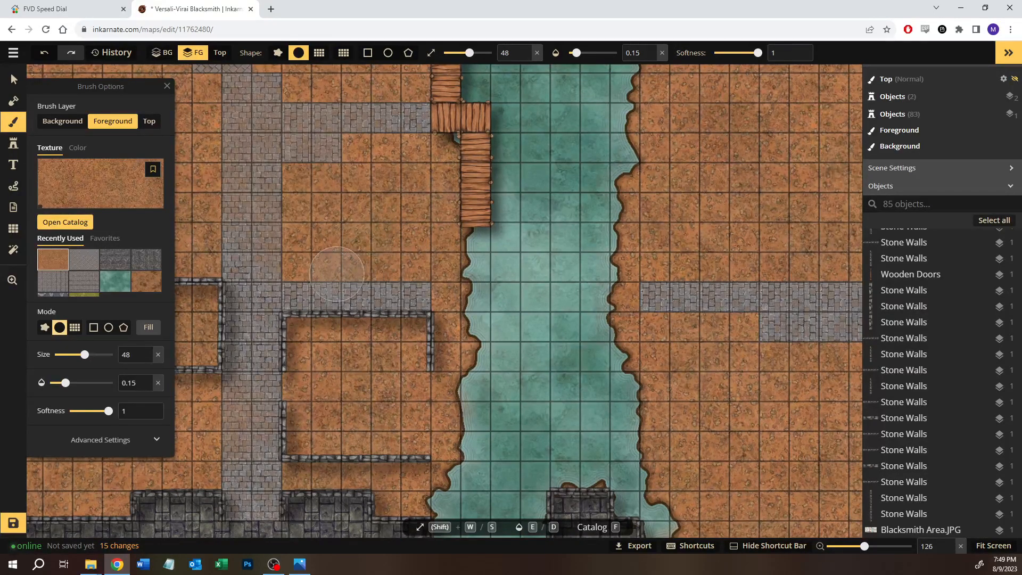
{"action": "mouse_move", "coordinate": [291, 263]}
{"action": "left_mouse_down"}
{"action": "mouse_move", "coordinate": [422, 274]}
{"action": "mouse_move", "coordinate": [285, 278]}
{"action": "left_mouse_up"}
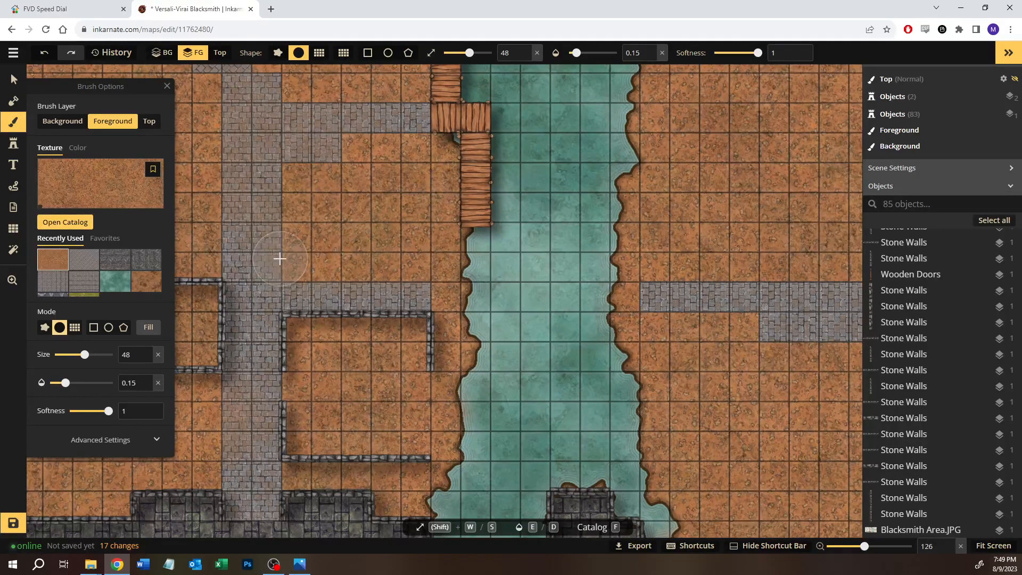
Step: Blend dirt over the edges of the cobblestone road on the river's east bank with the size 48 brush
{"action": "key", "text": "space"}
{"action": "mouse_move", "coordinate": [659, 302]}
{"action": "left_mouse_down"}
{"action": "mouse_move", "coordinate": [620, 312]}
{"action": "mouse_move", "coordinate": [461, 308]}
{"action": "left_mouse_up"}
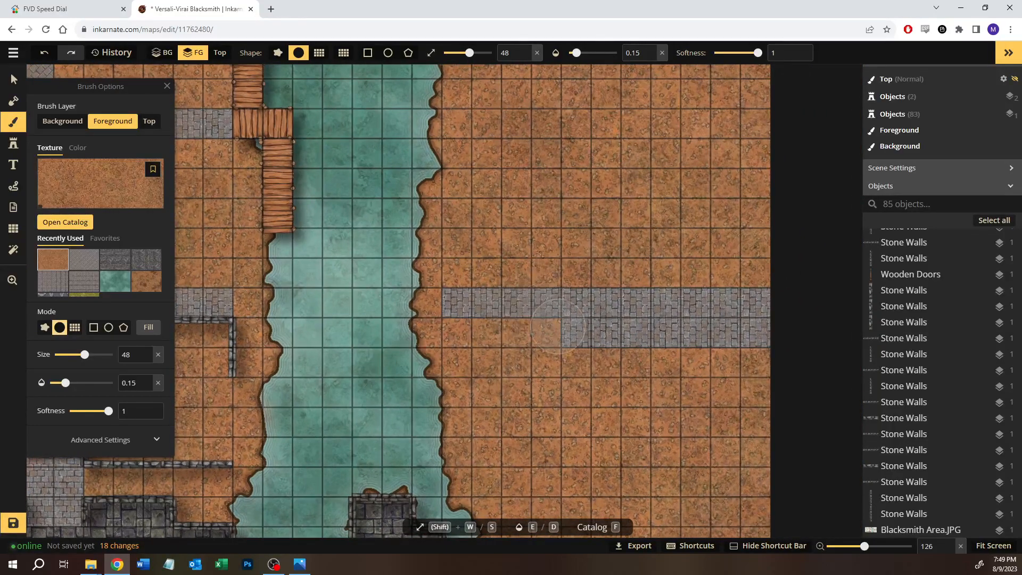
{"action": "left_click", "coordinate": [759, 302]}
{"action": "left_click", "coordinate": [741, 353]}
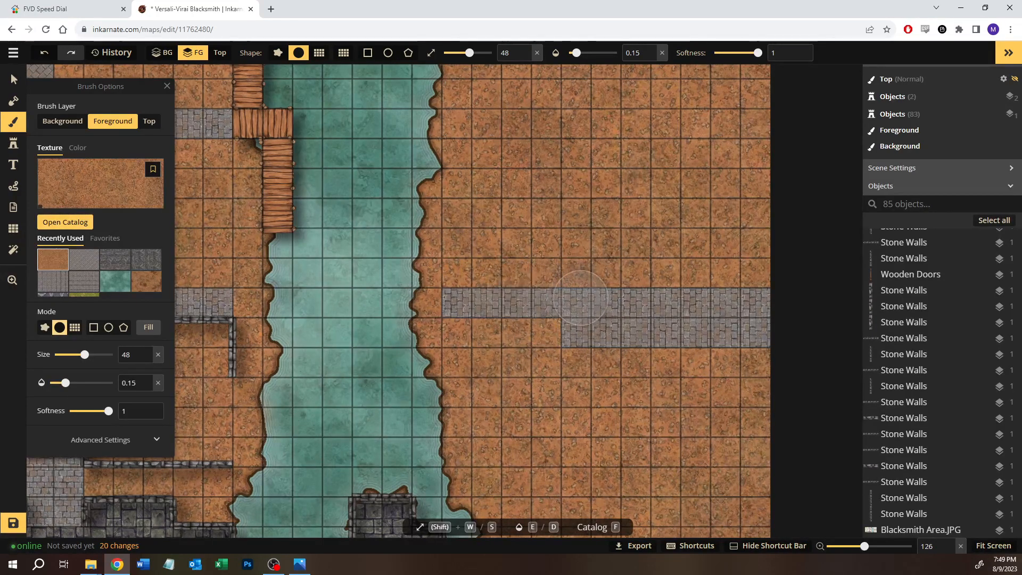
{"action": "left_click", "coordinate": [724, 357]}
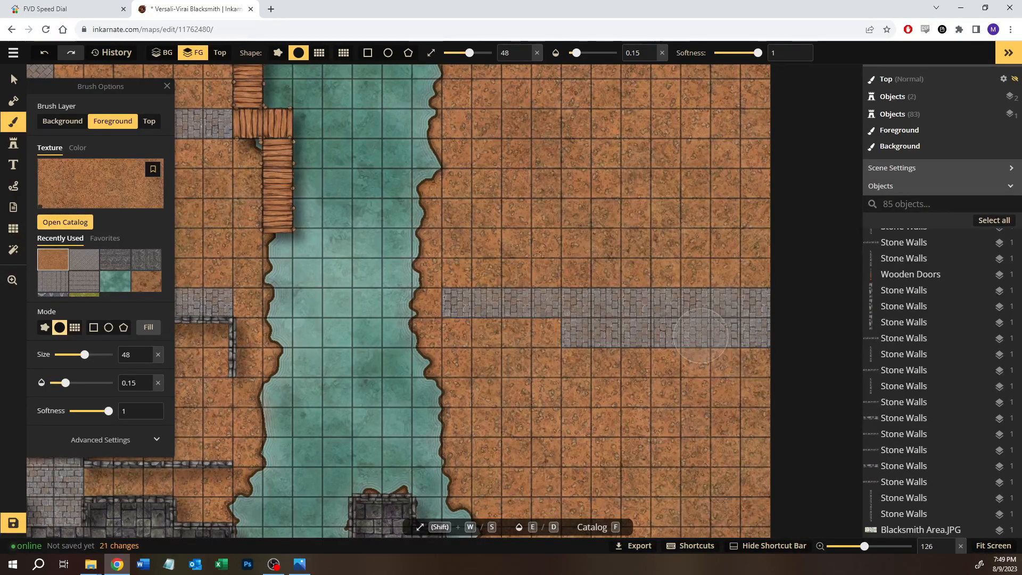
{"action": "mouse_move", "coordinate": [480, 279]}
{"action": "left_mouse_down"}
{"action": "mouse_move", "coordinate": [538, 297]}
{"action": "mouse_move", "coordinate": [627, 281]}
{"action": "mouse_move", "coordinate": [732, 300]}
{"action": "left_mouse_up"}
{"action": "mouse_move", "coordinate": [702, 355]}
{"action": "left_mouse_down"}
{"action": "mouse_move", "coordinate": [681, 337]}
{"action": "mouse_move", "coordinate": [621, 339]}
{"action": "mouse_move", "coordinate": [504, 290]}
{"action": "mouse_move", "coordinate": [728, 294]}
{"action": "mouse_move", "coordinate": [690, 302]}
{"action": "left_mouse_up"}
Step: Blend dirt over the main road and the side path around the Blacksmith walls with the size 48 brush
{"action": "key", "text": "space"}
{"action": "left_click_drag", "start_coordinate": [461, 383], "coordinate": [697, 312]}
{"action": "left_click_drag", "start_coordinate": [509, 365], "coordinate": [629, 362]}
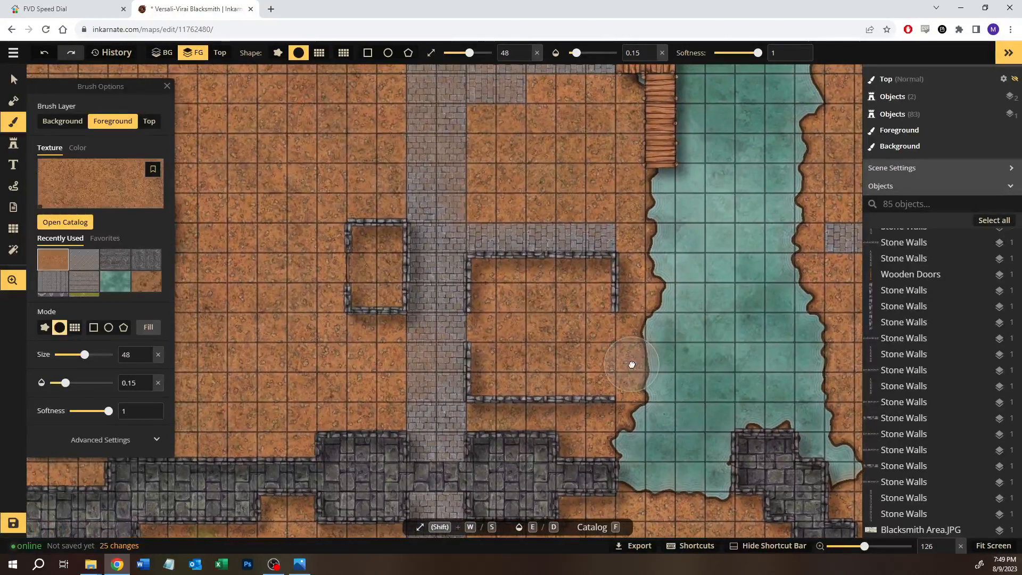
{"action": "mouse_move", "coordinate": [538, 221]}
{"action": "left_mouse_down"}
{"action": "mouse_move", "coordinate": [491, 230]}
{"action": "mouse_move", "coordinate": [481, 212]}
{"action": "left_mouse_up"}
{"action": "key", "text": "space"}
{"action": "left_click_drag", "start_coordinate": [495, 158], "coordinate": [481, 319]}
{"action": "left_click_drag", "start_coordinate": [492, 262], "coordinate": [551, 230]}
{"action": "left_click_drag", "start_coordinate": [390, 218], "coordinate": [392, 342]}
{"action": "key", "text": "space"}
{"action": "mouse_move", "coordinate": [456, 363]}
{"action": "left_mouse_down"}
{"action": "mouse_move", "coordinate": [515, 187]}
{"action": "mouse_move", "coordinate": [501, 219]}
{"action": "left_mouse_up"}
{"action": "left_click", "coordinate": [489, 279]}
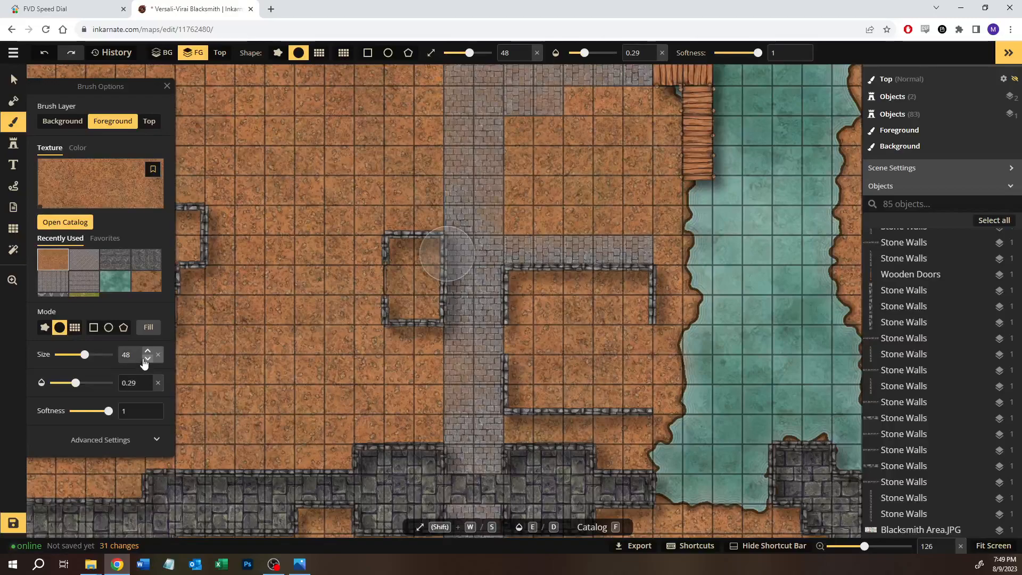
Step: Set the brush to size 15 and 0.3 opacity and soften the edges of the main road and its stepped north end with dirt
{"action": "left_click", "coordinate": [149, 378]}
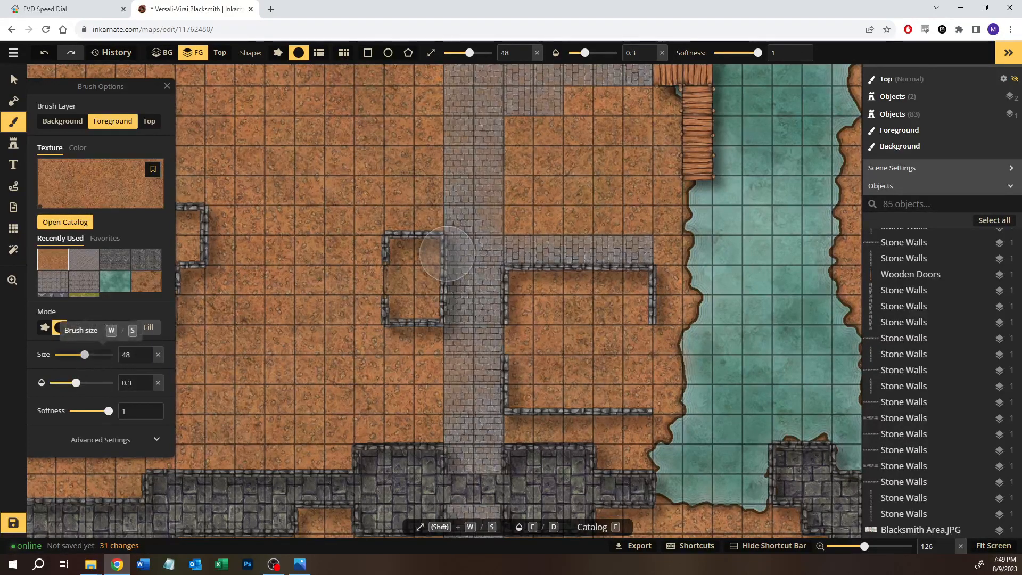
{"action": "left_click_drag", "start_coordinate": [84, 354], "coordinate": [70, 354]}
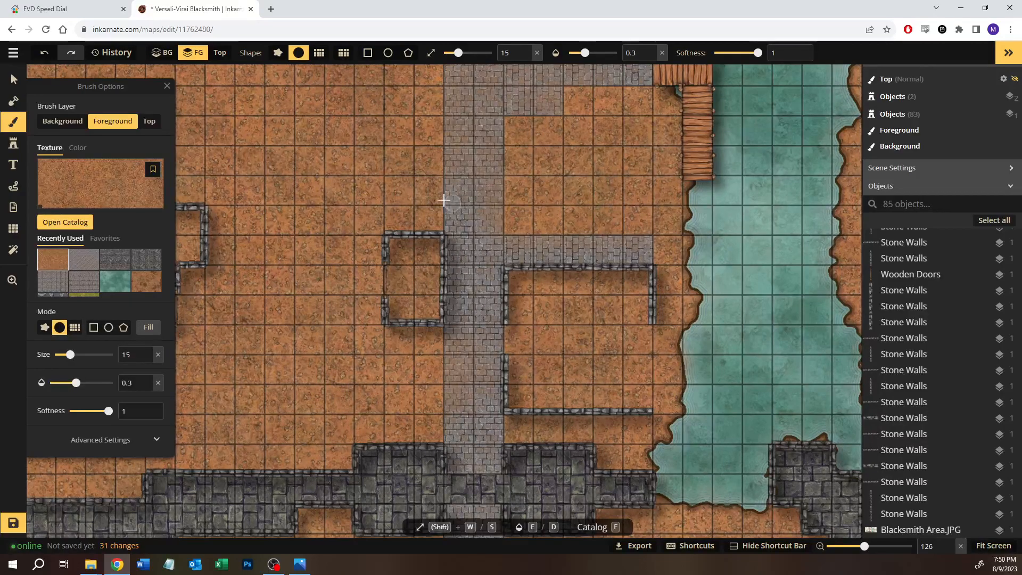
{"action": "left_click_drag", "start_coordinate": [441, 119], "coordinate": [446, 105]}
{"action": "key", "text": "space"}
{"action": "left_click_drag", "start_coordinate": [463, 141], "coordinate": [454, 318]}
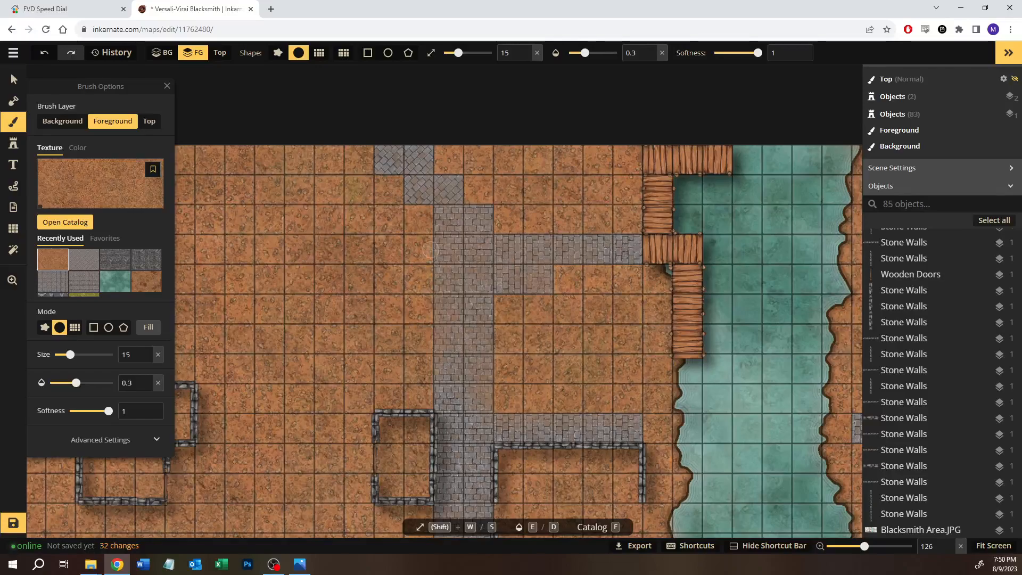
{"action": "left_click_drag", "start_coordinate": [394, 197], "coordinate": [408, 209]}
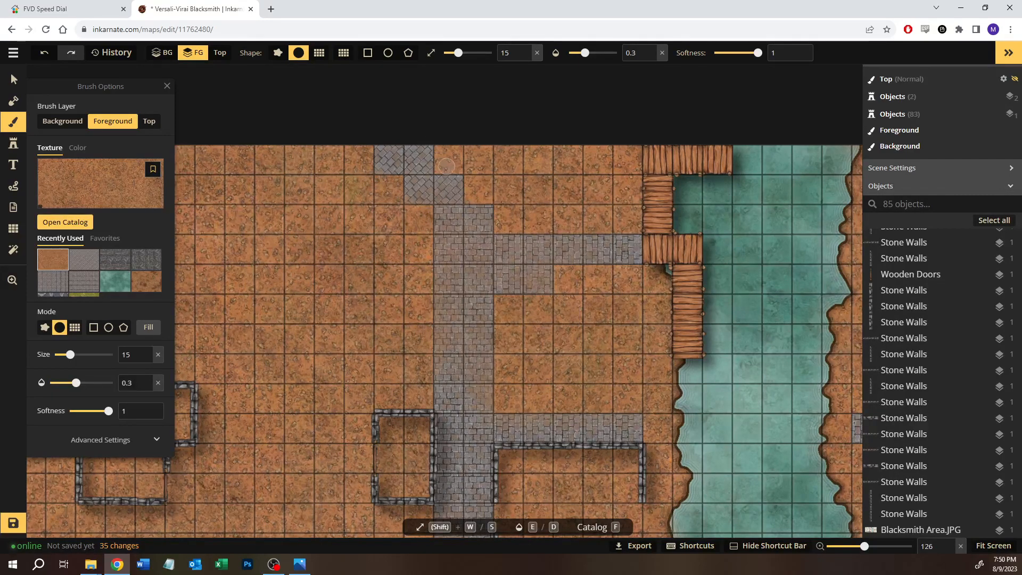
{"action": "left_click_drag", "start_coordinate": [449, 161], "coordinate": [468, 178]}
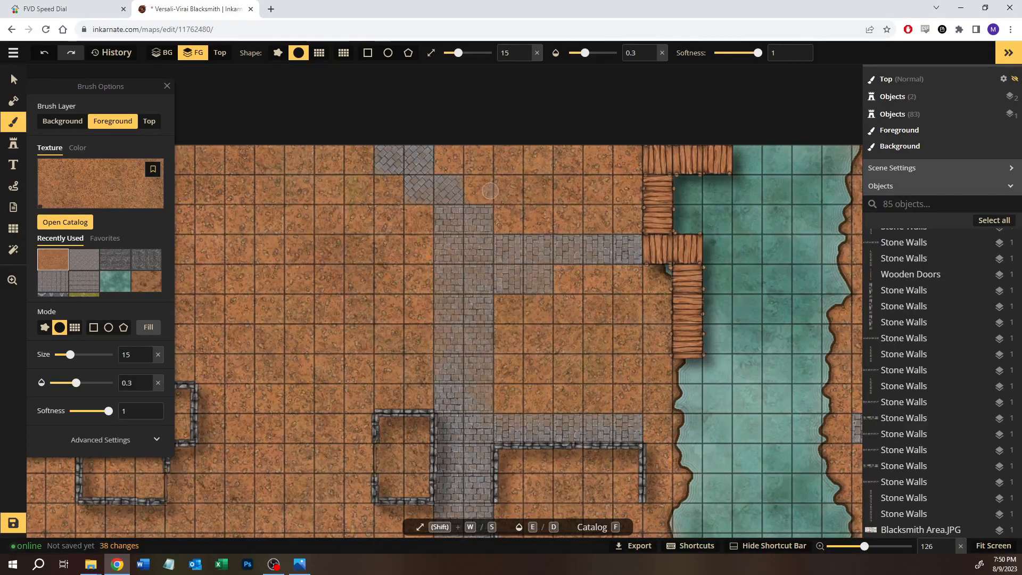
Step: Soften the south edge of the short cobblestone patch beneath the dock path with dirt
{"action": "key", "text": "space"}
{"action": "left_click_drag", "start_coordinate": [575, 325], "coordinate": [561, 278]}
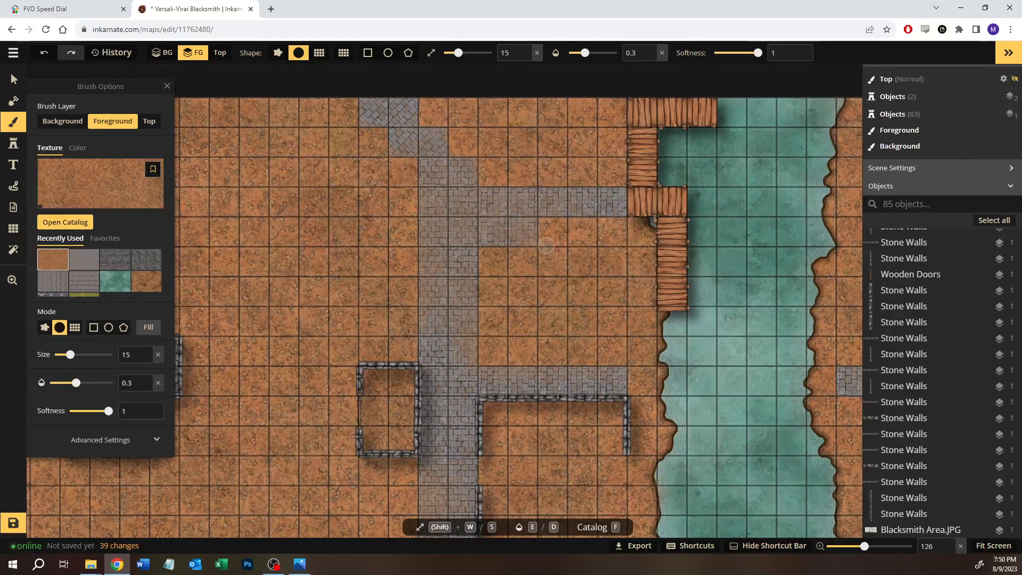
{"action": "left_click", "coordinate": [498, 253]}
{"action": "left_click", "coordinate": [524, 249]}
Step: Soften the southern stretch of the main road with dirt, around the gate opening in the stone wall and just north of it
{"action": "key", "text": "space"}
{"action": "left_click_drag", "start_coordinate": [528, 311], "coordinate": [632, 190]}
{"action": "left_click_drag", "start_coordinate": [586, 307], "coordinate": [493, 311]}
{"action": "key", "text": "space"}
{"action": "left_click_drag", "start_coordinate": [516, 371], "coordinate": [561, 283]}
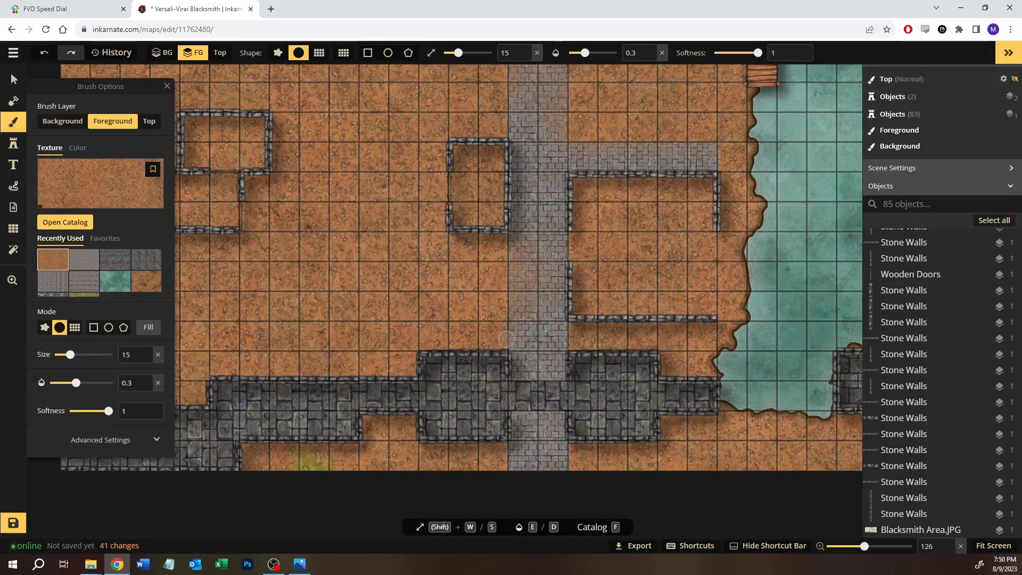
{"action": "key", "text": "space"}
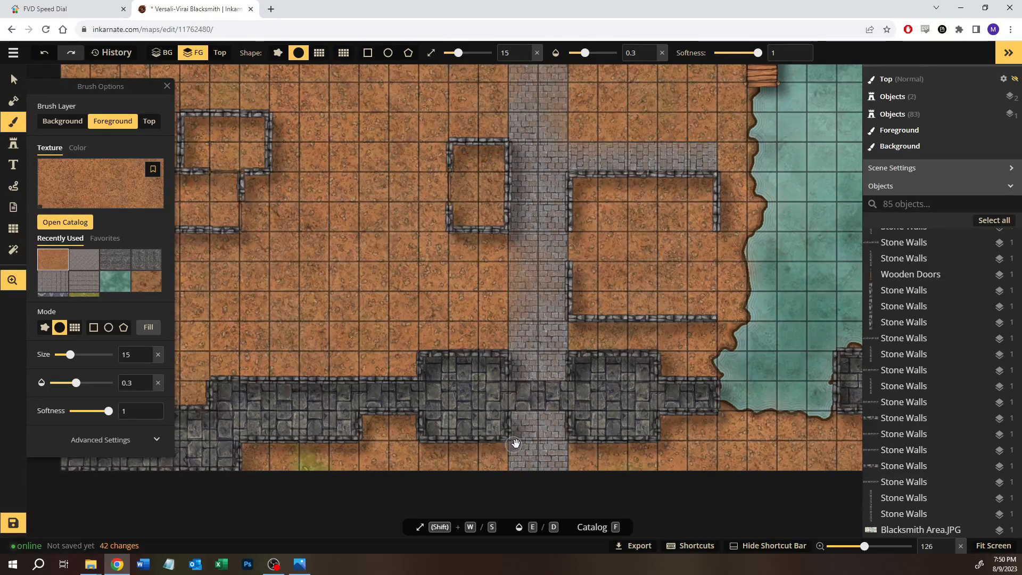
{"action": "left_click_drag", "start_coordinate": [515, 440], "coordinate": [515, 369]}
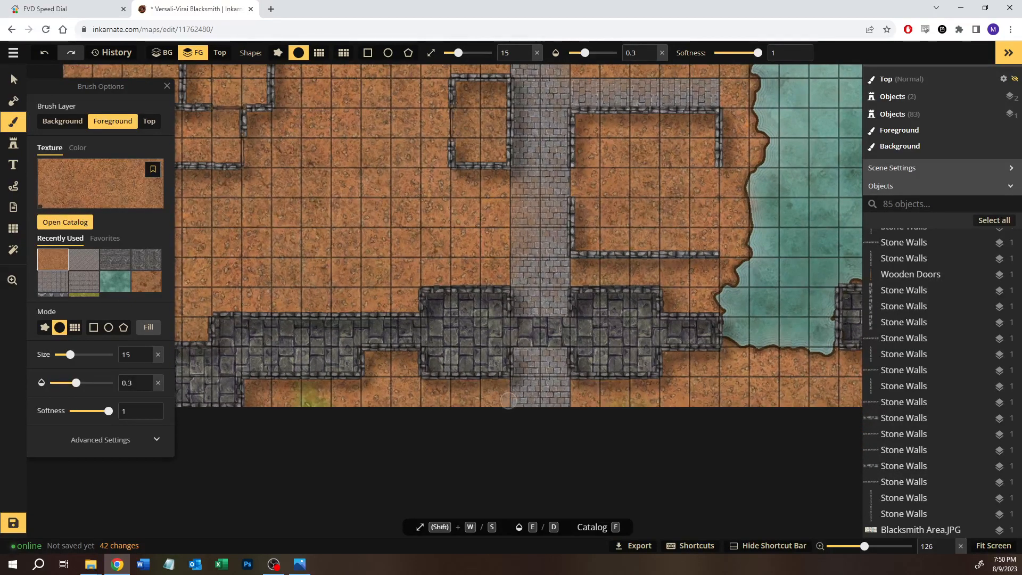
{"action": "mouse_move", "coordinate": [568, 408]}
{"action": "left_mouse_down"}
{"action": "mouse_move", "coordinate": [570, 385]}
{"action": "mouse_move", "coordinate": [570, 405]}
{"action": "mouse_move", "coordinate": [541, 359]}
{"action": "mouse_move", "coordinate": [542, 387]}
{"action": "mouse_move", "coordinate": [556, 400]}
{"action": "mouse_move", "coordinate": [549, 369]}
{"action": "left_mouse_up"}
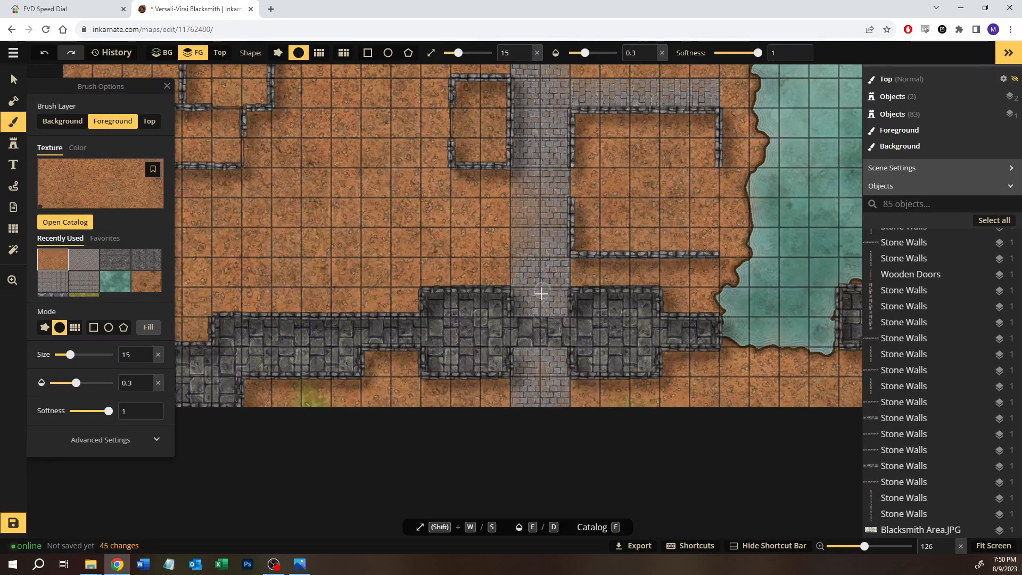
{"action": "left_click_drag", "start_coordinate": [539, 317], "coordinate": [541, 323]}
{"action": "key", "text": "space"}
{"action": "mouse_move", "coordinate": [690, 322]}
{"action": "left_mouse_down"}
{"action": "mouse_move", "coordinate": [407, 361]}
{"action": "mouse_move", "coordinate": [439, 374]}
{"action": "left_mouse_up"}
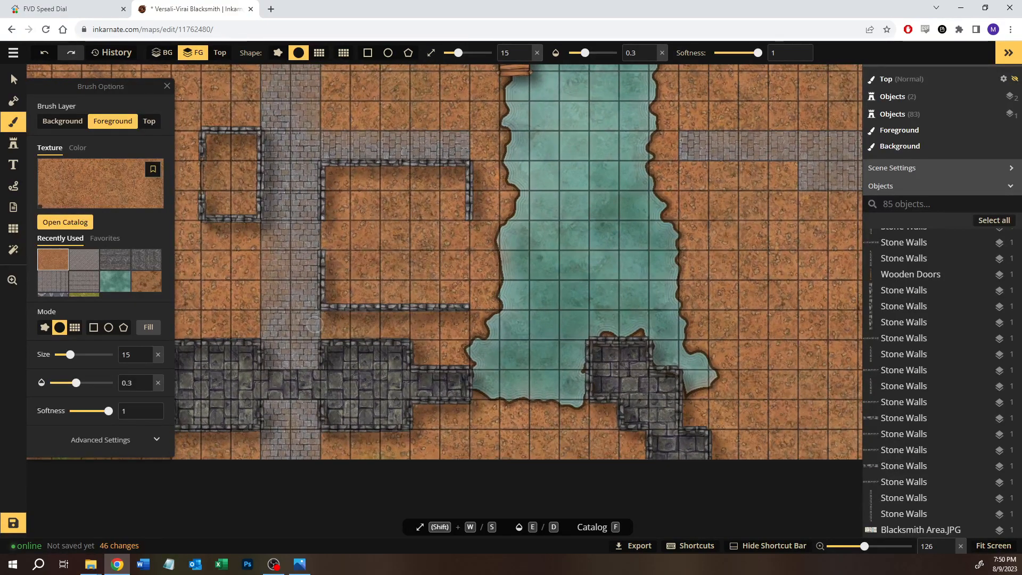
{"action": "left_click_drag", "start_coordinate": [320, 323], "coordinate": [310, 331]}
Step: Blend dirt along the upper and lower edges of the cobblestone road on the river's east bank
{"action": "key", "text": "space"}
{"action": "mouse_move", "coordinate": [692, 265]}
{"action": "left_mouse_down"}
{"action": "mouse_move", "coordinate": [544, 331]}
{"action": "mouse_move", "coordinate": [485, 343]}
{"action": "left_mouse_up"}
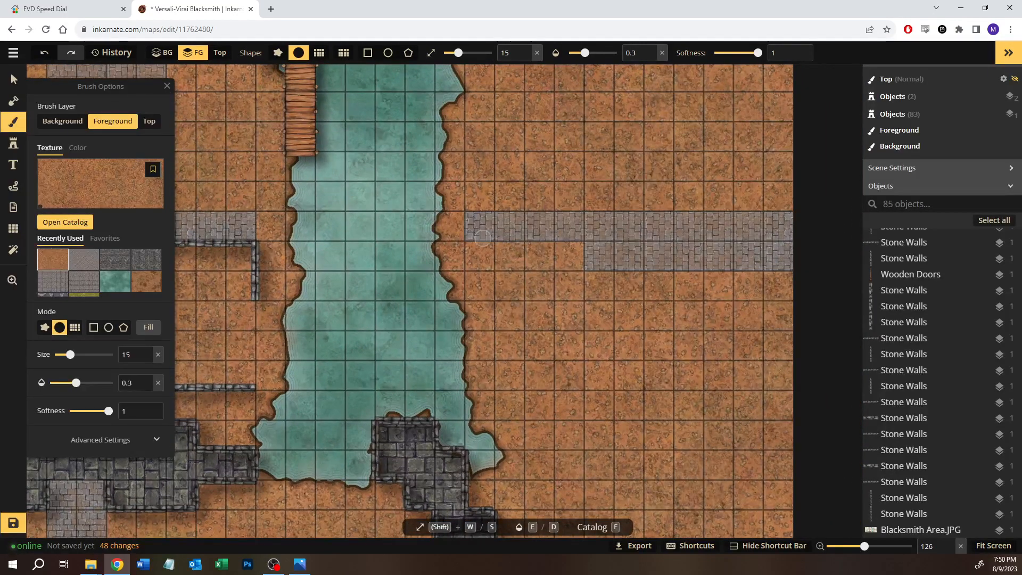
{"action": "mouse_move", "coordinate": [546, 246]}
{"action": "left_mouse_down"}
{"action": "mouse_move", "coordinate": [598, 248]}
{"action": "mouse_move", "coordinate": [575, 274]}
{"action": "mouse_move", "coordinate": [722, 274]}
{"action": "left_mouse_up"}
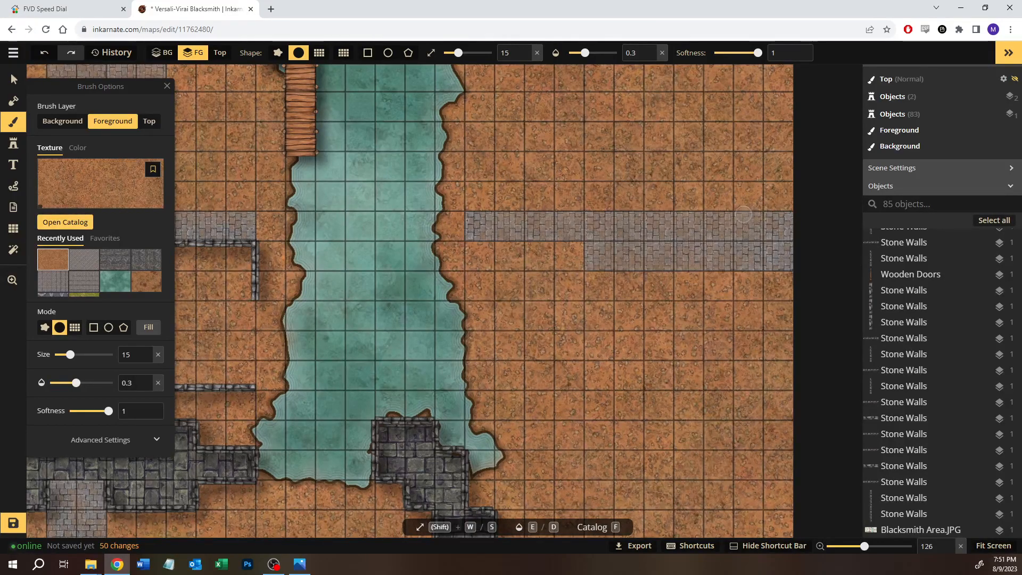
{"action": "left_click_drag", "start_coordinate": [628, 208], "coordinate": [609, 209]}
Step: Blend dirt into the main road's east edge north of the Blacksmith and along the path to the dock
{"action": "key", "text": "space"}
{"action": "mouse_move", "coordinate": [332, 327]}
{"action": "left_mouse_down"}
{"action": "mouse_move", "coordinate": [390, 331]}
{"action": "mouse_move", "coordinate": [593, 282]}
{"action": "left_mouse_up"}
{"action": "mouse_move", "coordinate": [393, 272]}
{"action": "left_mouse_down"}
{"action": "mouse_move", "coordinate": [441, 298]}
{"action": "mouse_move", "coordinate": [541, 305]}
{"action": "left_mouse_up"}
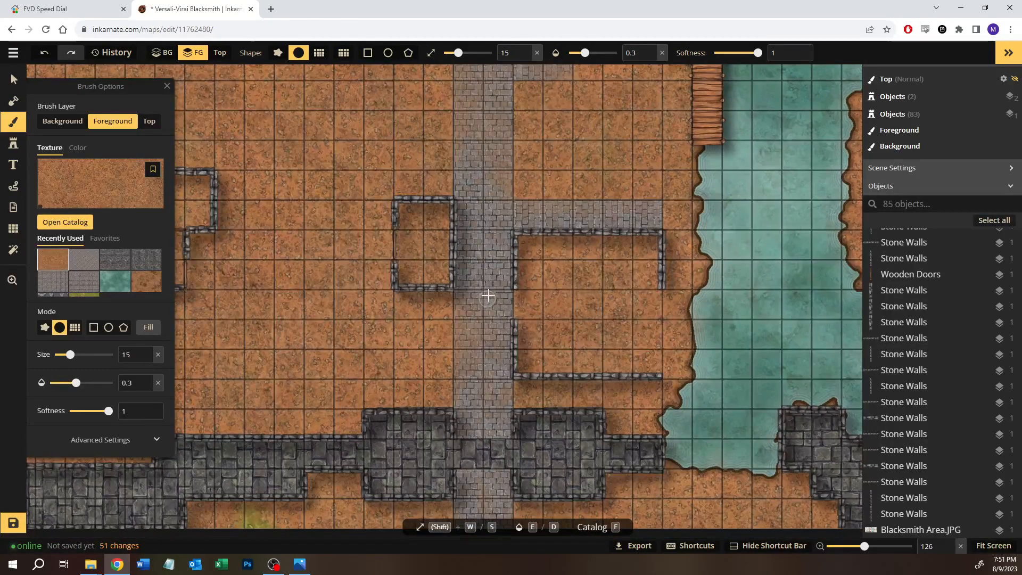
{"action": "left_click", "coordinate": [509, 159]}
{"action": "key", "text": "space"}
{"action": "mouse_move", "coordinate": [493, 157]}
{"action": "left_mouse_down"}
{"action": "mouse_move", "coordinate": [527, 156]}
{"action": "mouse_move", "coordinate": [536, 238]}
{"action": "mouse_move", "coordinate": [506, 272]}
{"action": "left_mouse_up"}
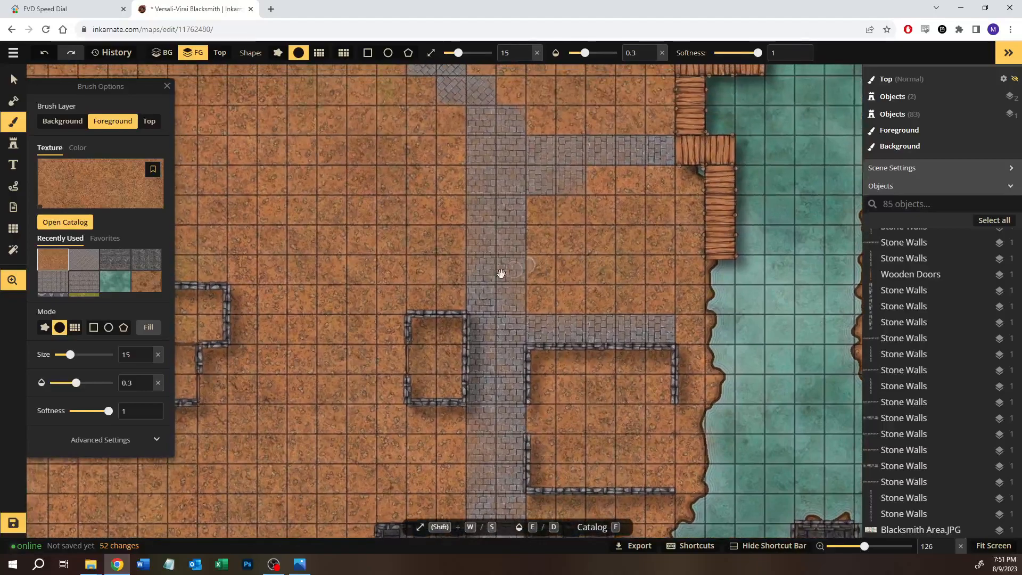
{"action": "left_click_drag", "start_coordinate": [524, 153], "coordinate": [625, 158]}
Step: Touch up the west end of the cobblestone road on the river's east bank with dirt
{"action": "key", "text": "space"}
{"action": "mouse_move", "coordinate": [631, 236]}
{"action": "left_mouse_down"}
{"action": "mouse_move", "coordinate": [518, 239]}
{"action": "mouse_move", "coordinate": [478, 335]}
{"action": "mouse_move", "coordinate": [498, 360]}
{"action": "left_mouse_up"}
{"action": "mouse_move", "coordinate": [289, 182]}
{"action": "left_mouse_down"}
{"action": "mouse_move", "coordinate": [351, 225]}
{"action": "mouse_move", "coordinate": [384, 278]}
{"action": "left_mouse_up"}
{"action": "key", "text": "space"}
{"action": "left_click_drag", "start_coordinate": [481, 467], "coordinate": [459, 299]}
{"action": "left_click_drag", "start_coordinate": [710, 316], "coordinate": [445, 299]}
{"action": "left_click_drag", "start_coordinate": [474, 262], "coordinate": [486, 263]}
{"action": "key", "text": "space"}
{"action": "left_click_drag", "start_coordinate": [320, 377], "coordinate": [612, 278]}
{"action": "left_click_drag", "start_coordinate": [517, 293], "coordinate": [650, 289]}
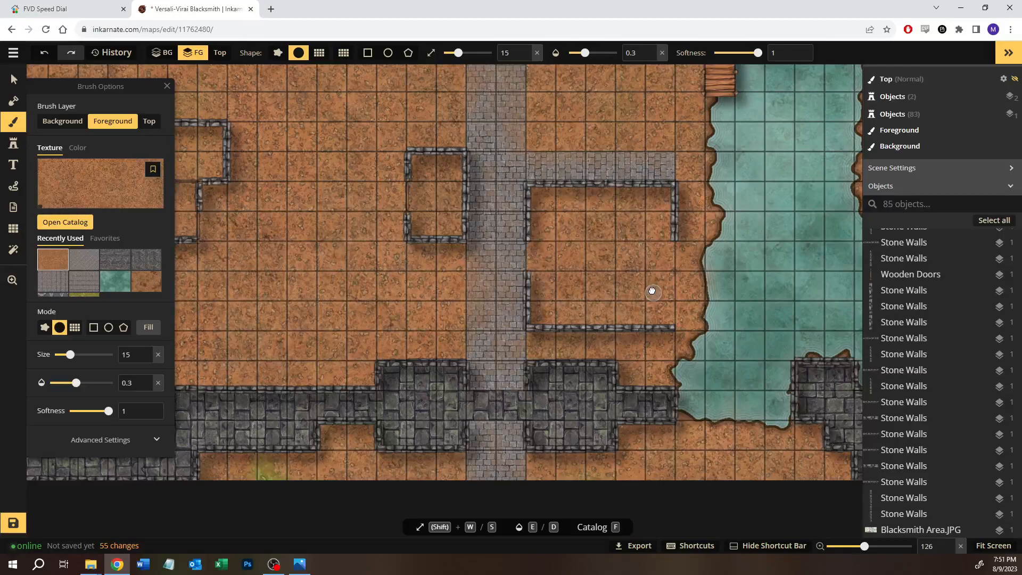
Step: Check the whole map with its weathered roads and save it
{"action": "scroll", "coordinate": [649, 290], "scroll_direction": "down", "scroll_amount": 4}
{"action": "scroll", "coordinate": [652, 291], "scroll_direction": "down", "scroll_amount": 3}
{"action": "key", "text": "space"}
{"action": "left_click_drag", "start_coordinate": [637, 257], "coordinate": [481, 295]}
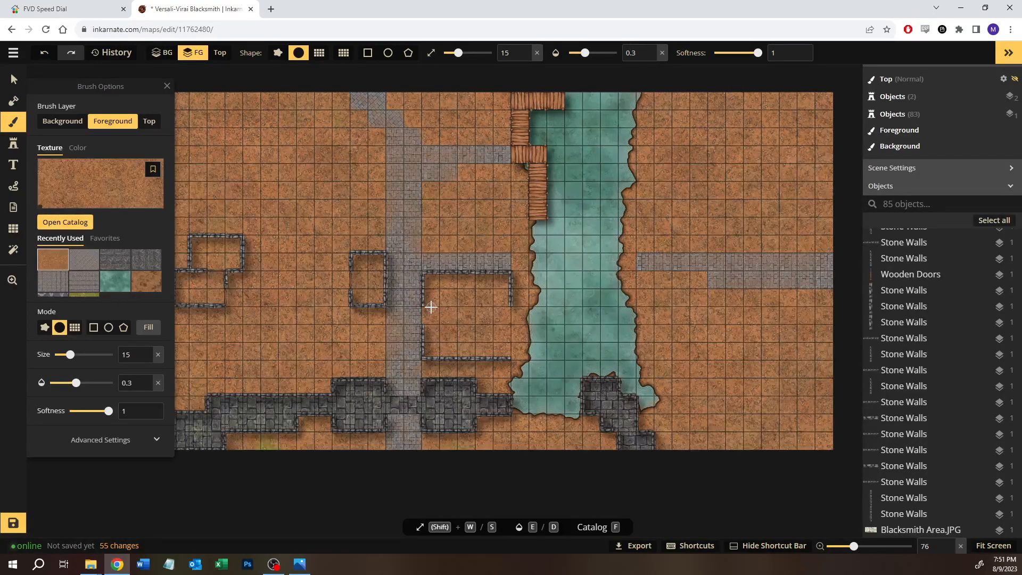
{"action": "scroll", "coordinate": [431, 307], "scroll_direction": "down", "scroll_amount": 1}
{"action": "key", "text": "space"}
{"action": "left_click_drag", "start_coordinate": [425, 300], "coordinate": [436, 274]}
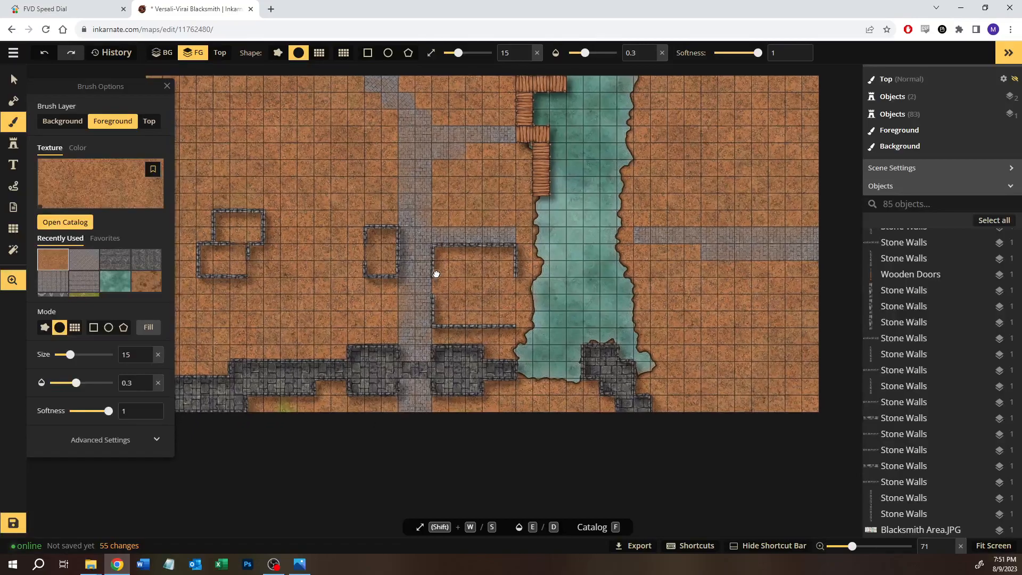
{"action": "left_click", "coordinate": [13, 522]}
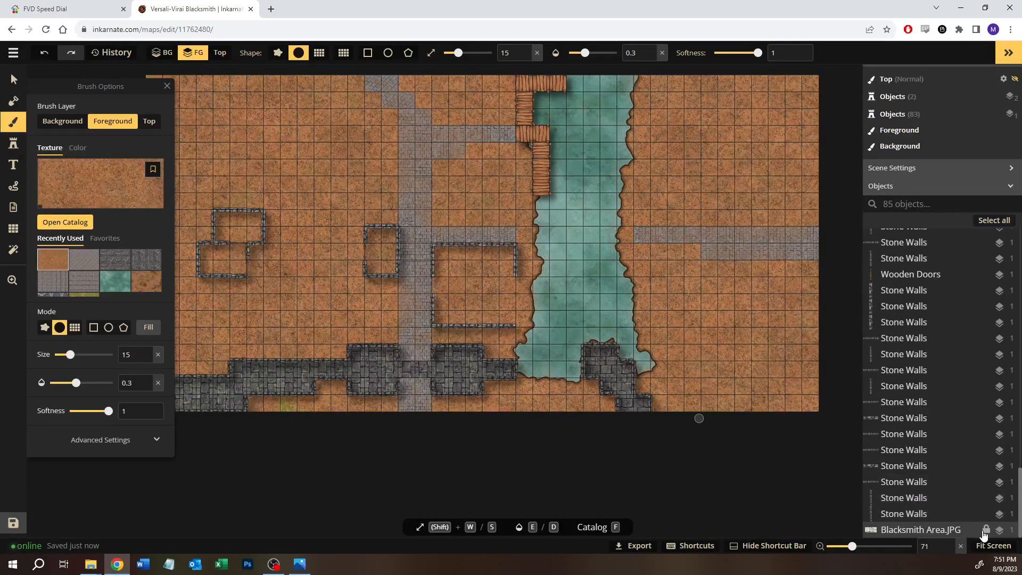
Step: Set the opacity of the Blacksmith Area.JPG reference image to 0.3 and lock the image
{"action": "left_click", "coordinate": [929, 532]}
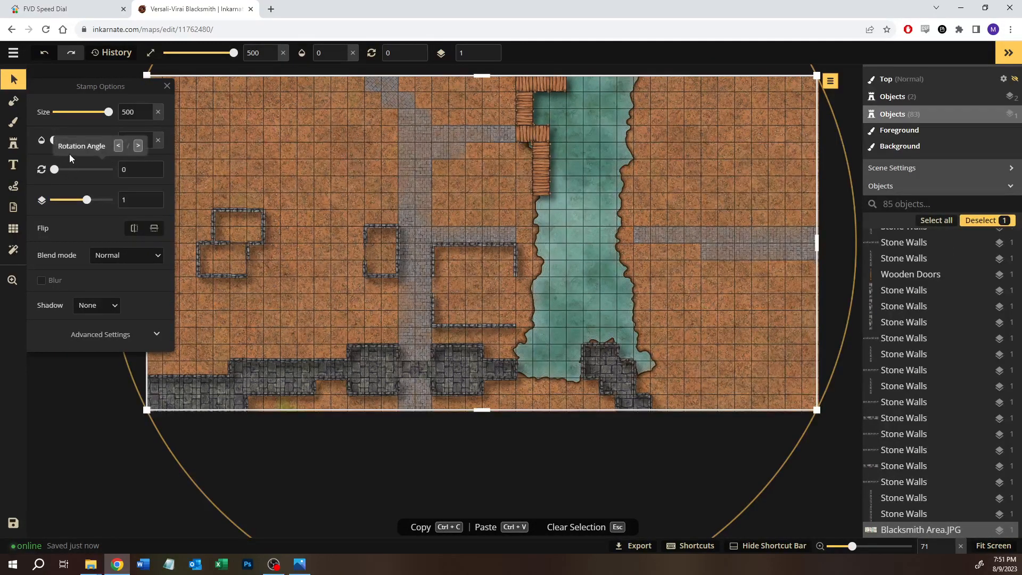
{"action": "left_click_drag", "start_coordinate": [68, 145], "coordinate": [80, 145]}
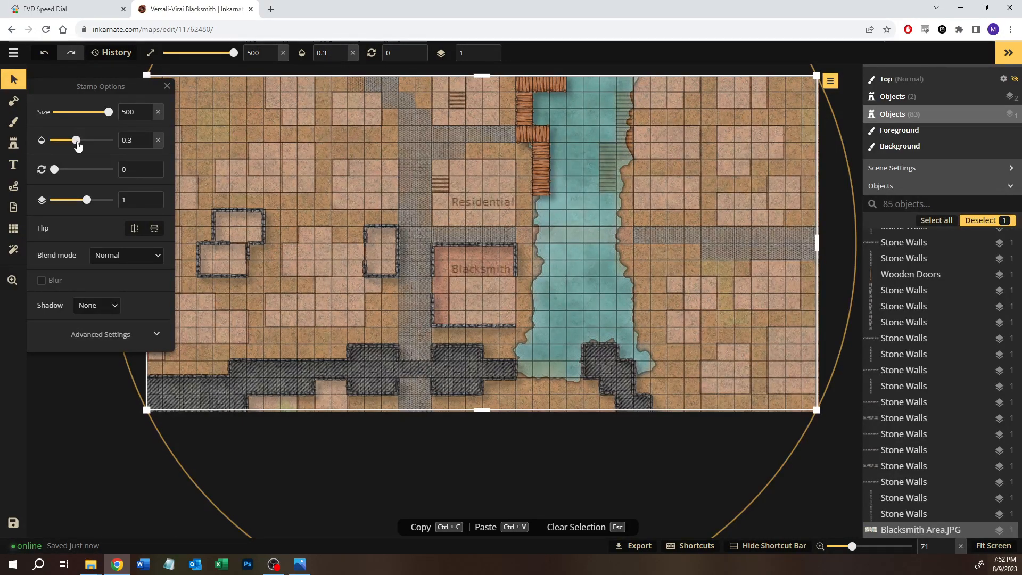
{"action": "left_click", "coordinate": [985, 532]}
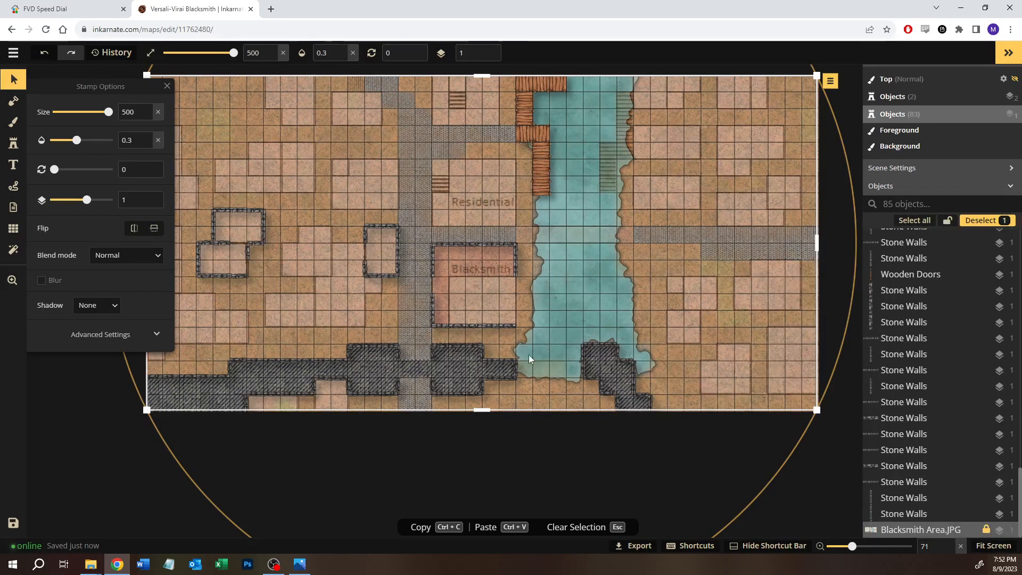
Step: Deselect the reference image and save the map again
{"action": "key", "text": "space"}
{"action": "left_click_drag", "start_coordinate": [394, 210], "coordinate": [449, 258]}
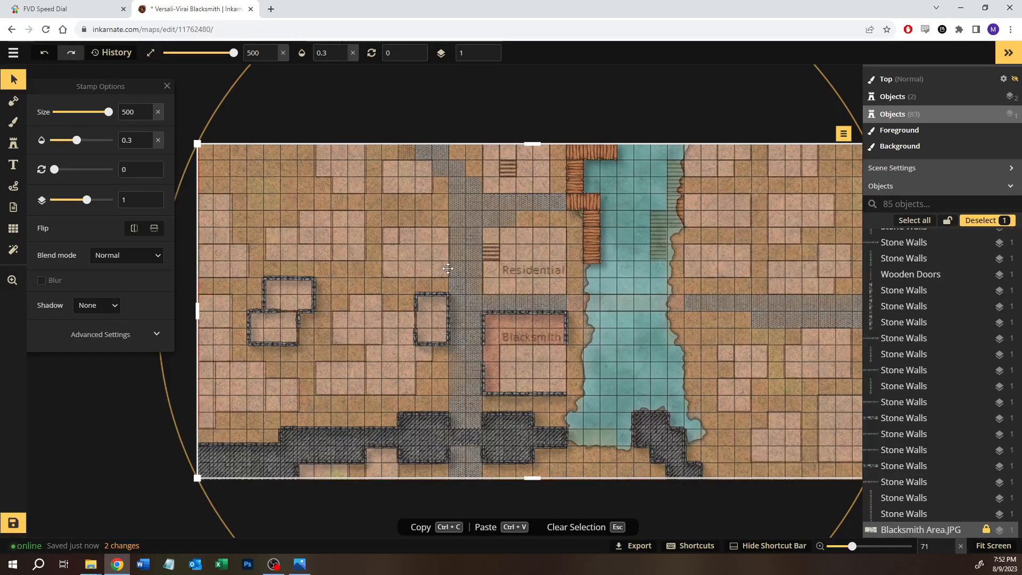
{"action": "left_click", "coordinate": [503, 100]}
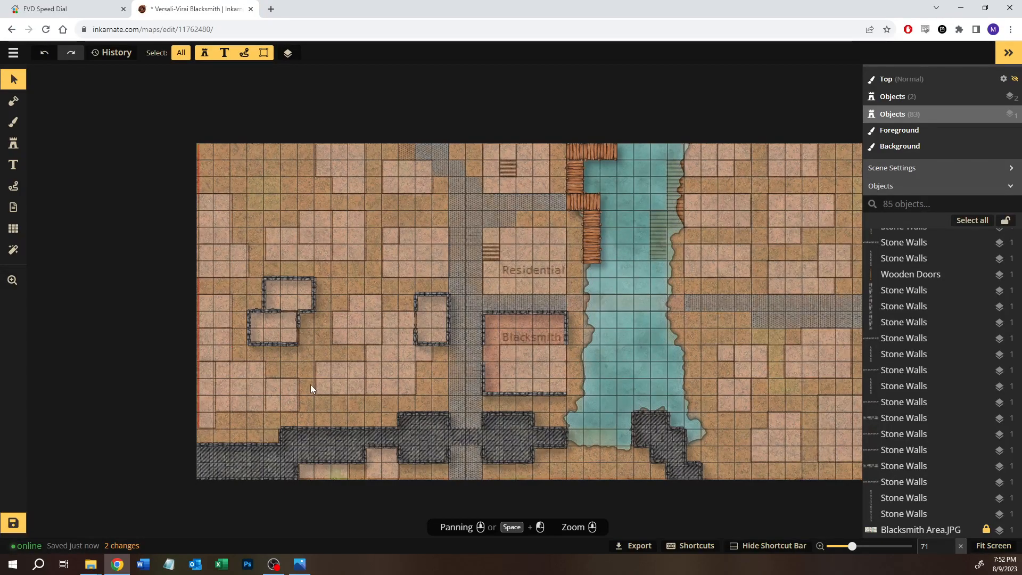
{"action": "left_click", "coordinate": [19, 525]}
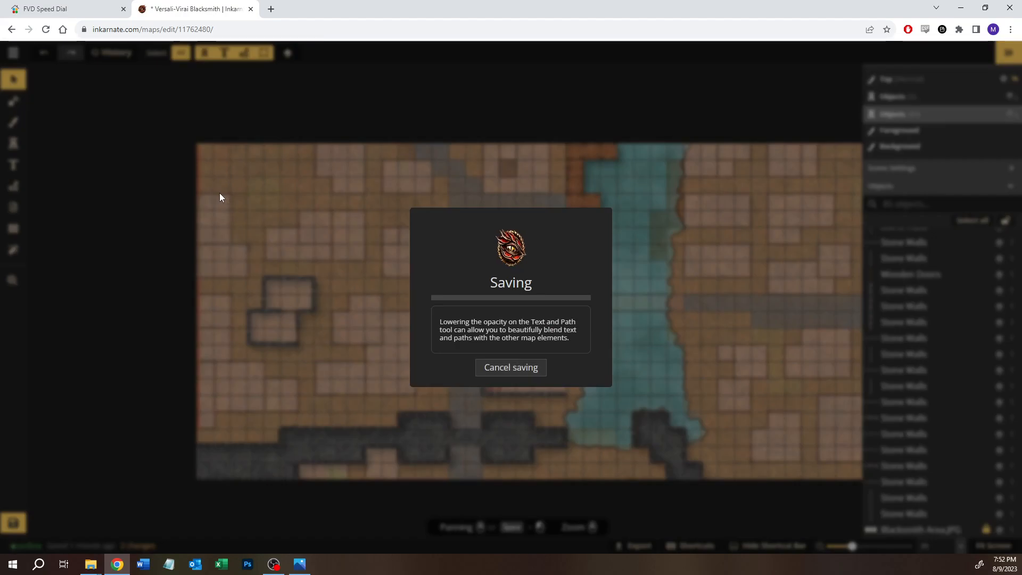